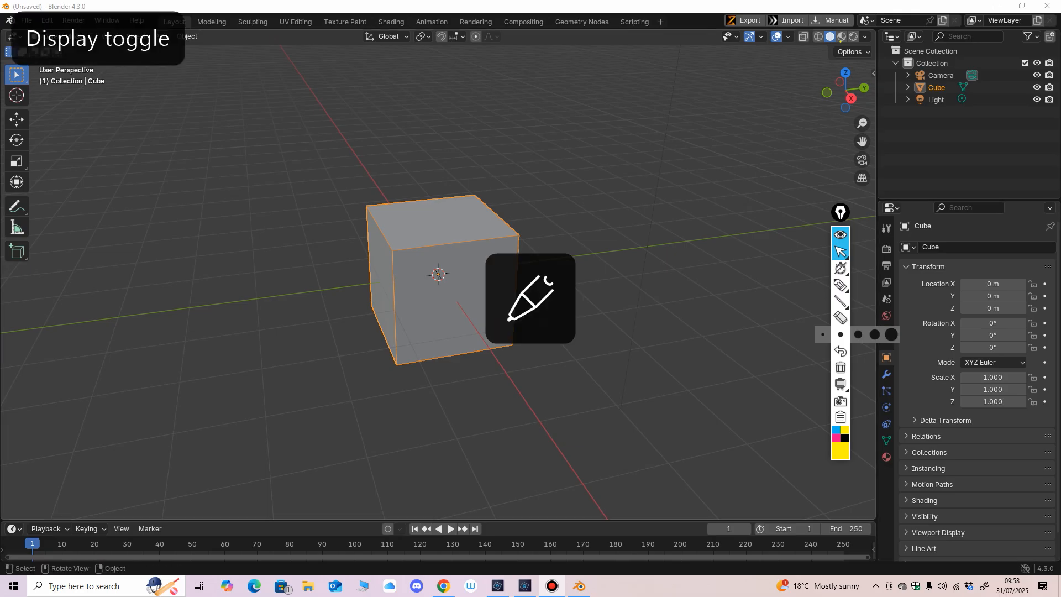
Step: Show the cube's transform values in the viewport sidebar and make the sidebar narrower
middle_drag(475, 315, 547, 288)
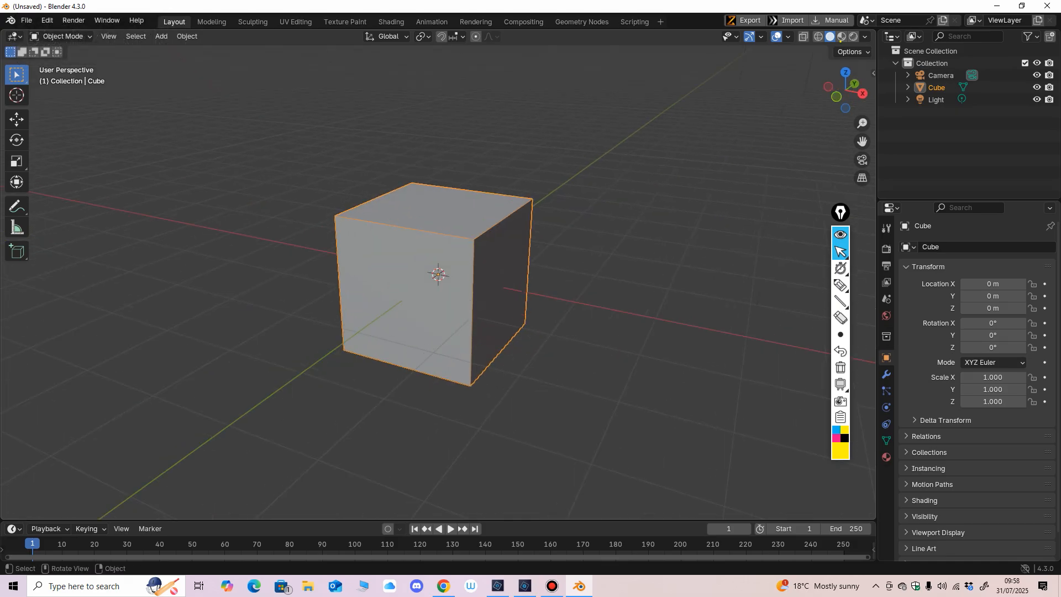
drag(841, 212, 846, 216)
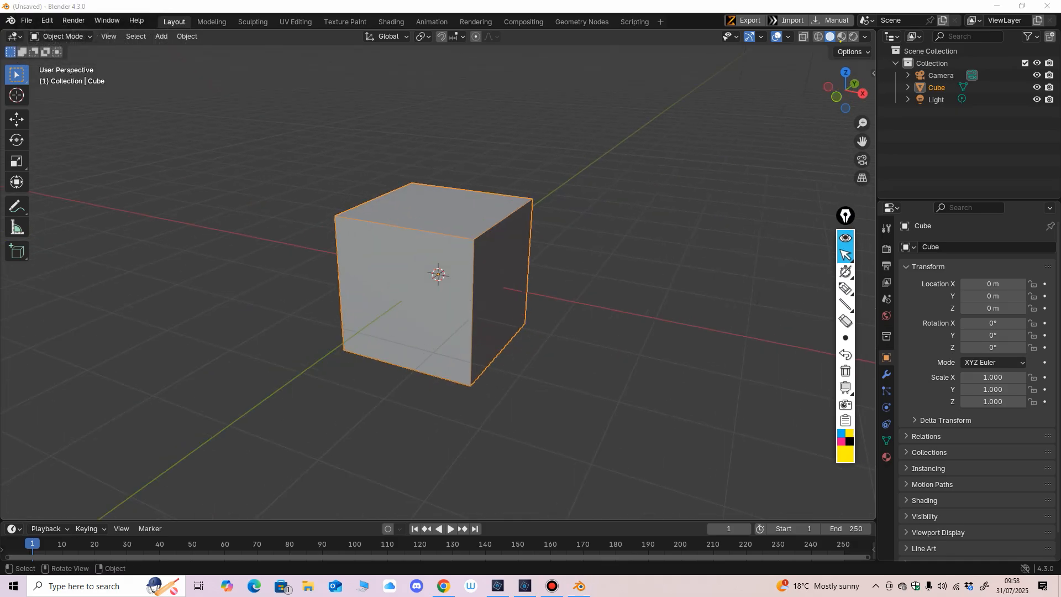
key(n)
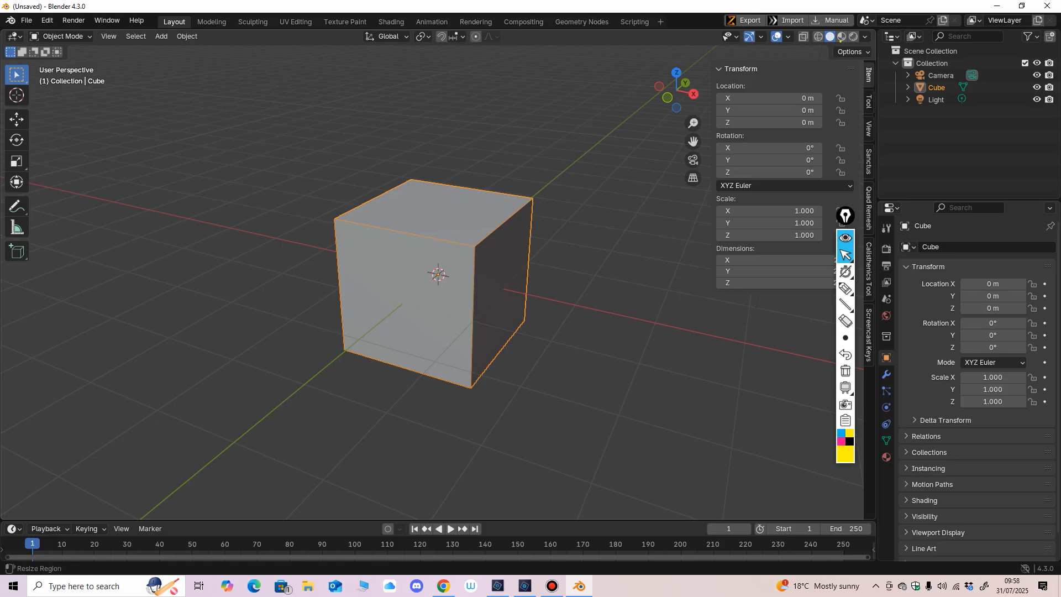
drag(711, 320, 763, 320)
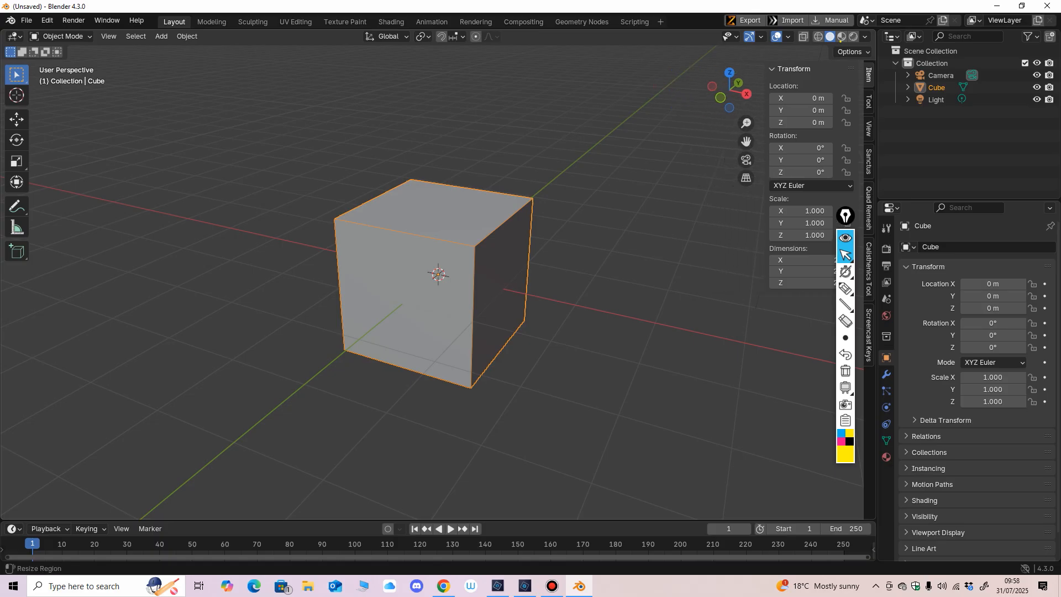
Step: Set the cube's Z location to 1 m so that its base rests on the grid floor
middle_drag(608, 331, 409, 316)
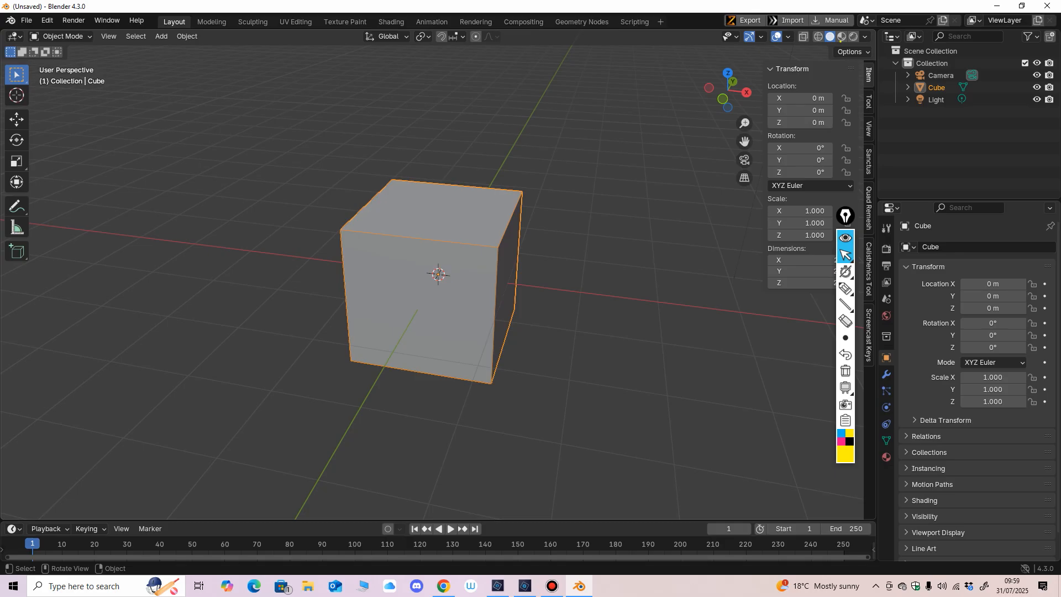
middle_drag(475, 309, 477, 280)
click(569, 271)
click(476, 265)
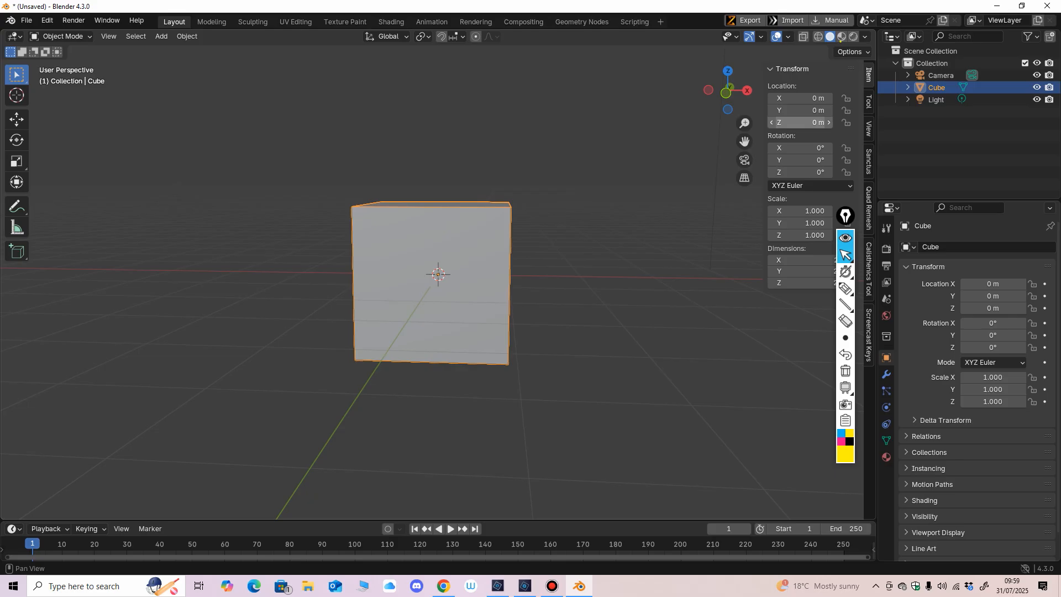
double_click(799, 123)
text(1)
key(Return)
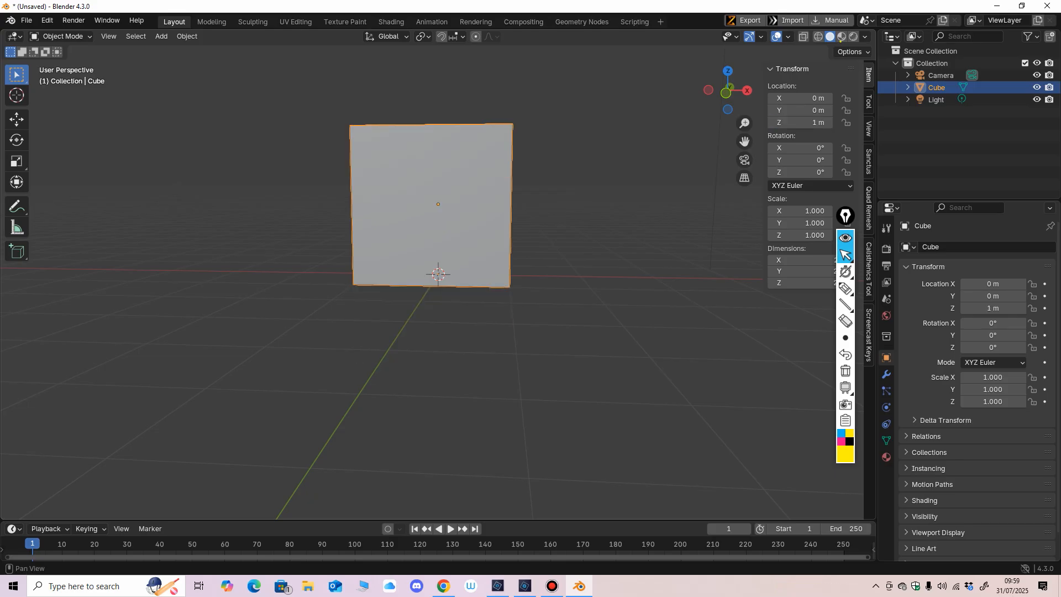
Step: Apply All Transforms to the raised cube
middle_drag(475, 276, 420, 354)
key(ctrl+a)
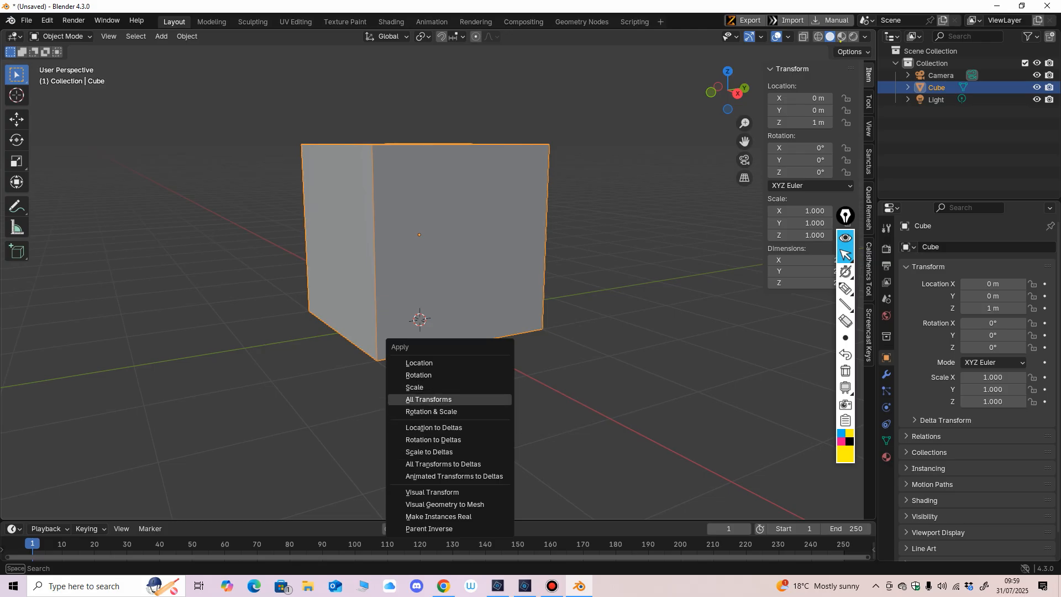
key(Return)
middle_drag(425, 276, 388, 304)
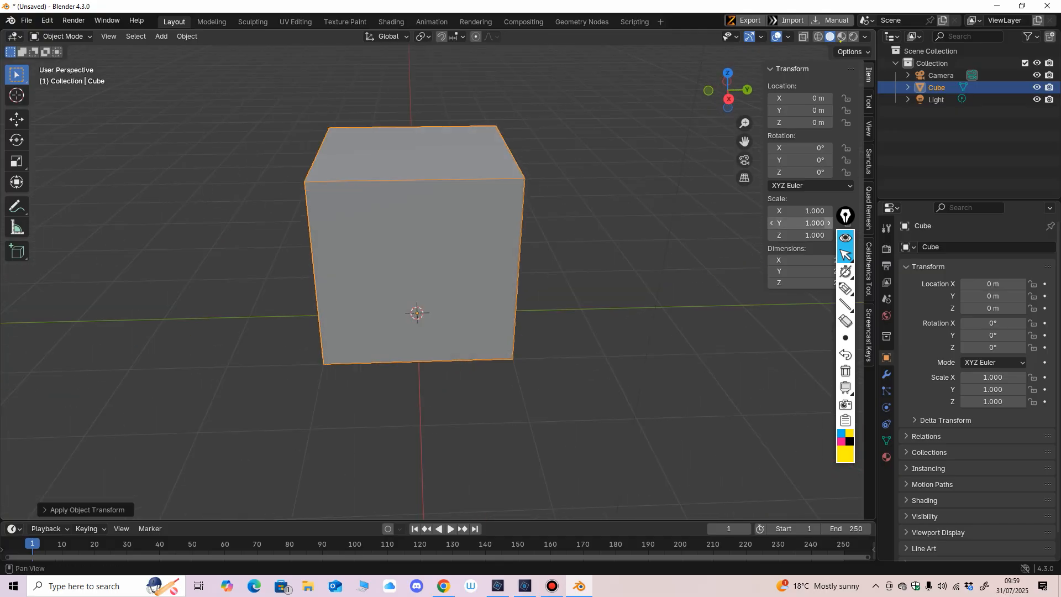
Step: Enable the Screencast Keys display and move the screen-pen palette clear of the cube's transform values
click(845, 289)
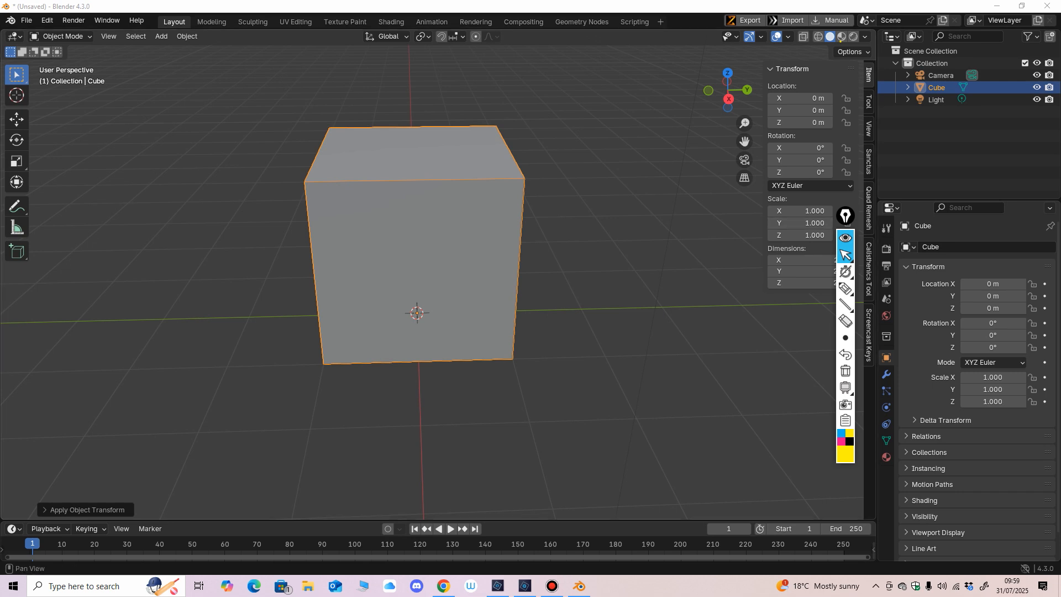
click(869, 334)
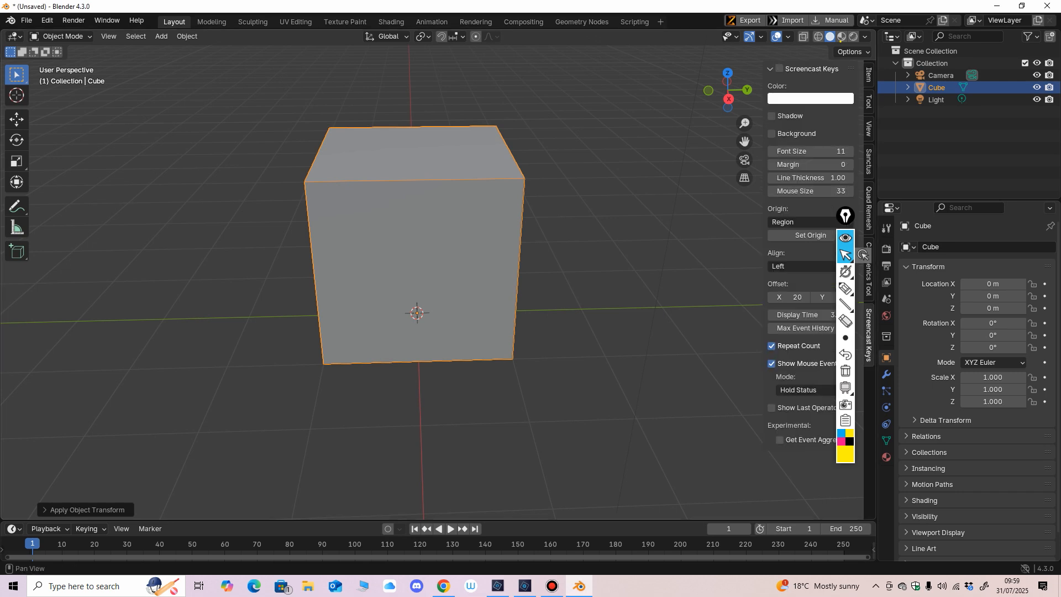
key(shift+alt+c)
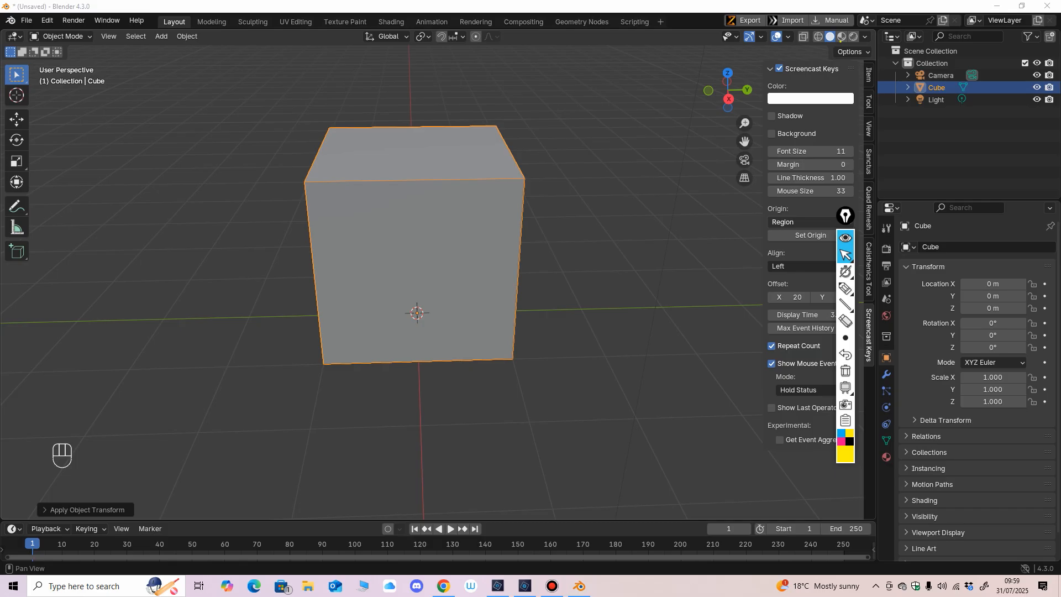
drag(846, 216, 741, 242)
click(868, 75)
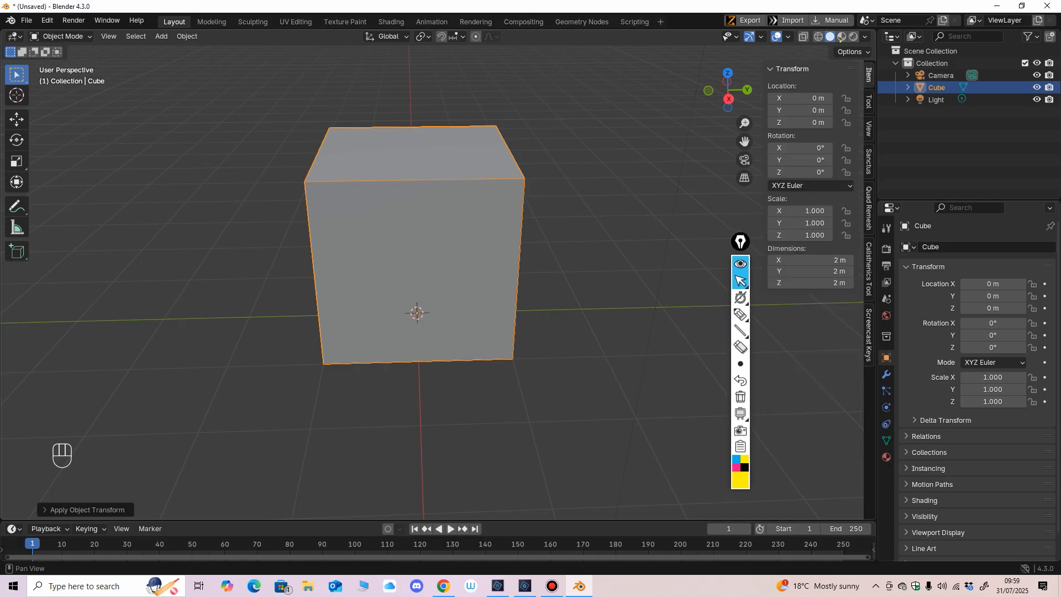
mouse_move(614, 265)
middle_down()
mouse_move(641, 260)
mouse_move(613, 284)
middle_up()
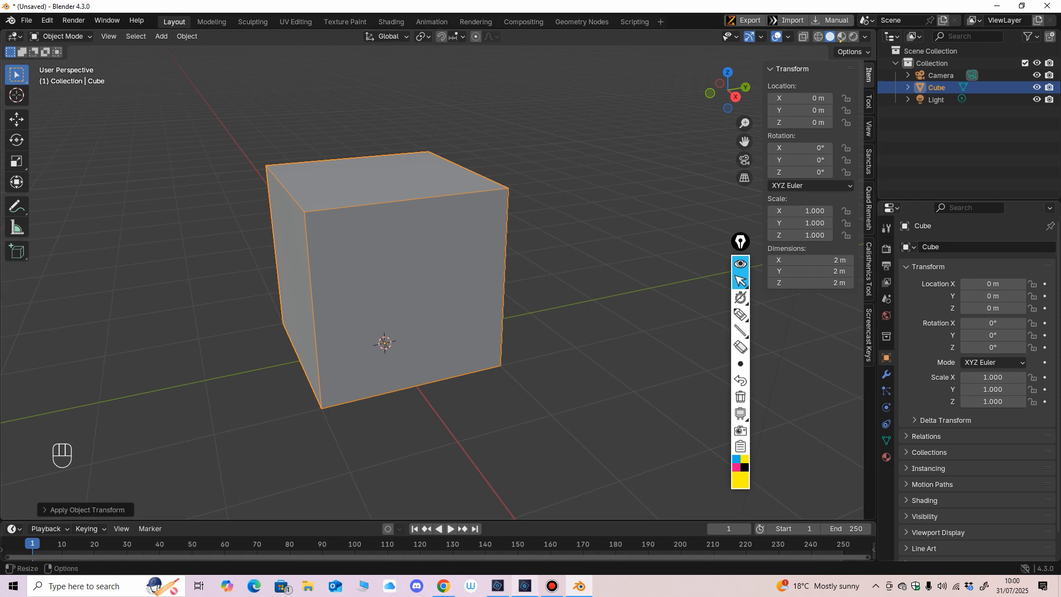
Step: Switch to textures.psd in Photoshop Elements and preview the drawings on Layer 4, Layer 2 and Layer 3 one after another
mouse_move(524, 586)
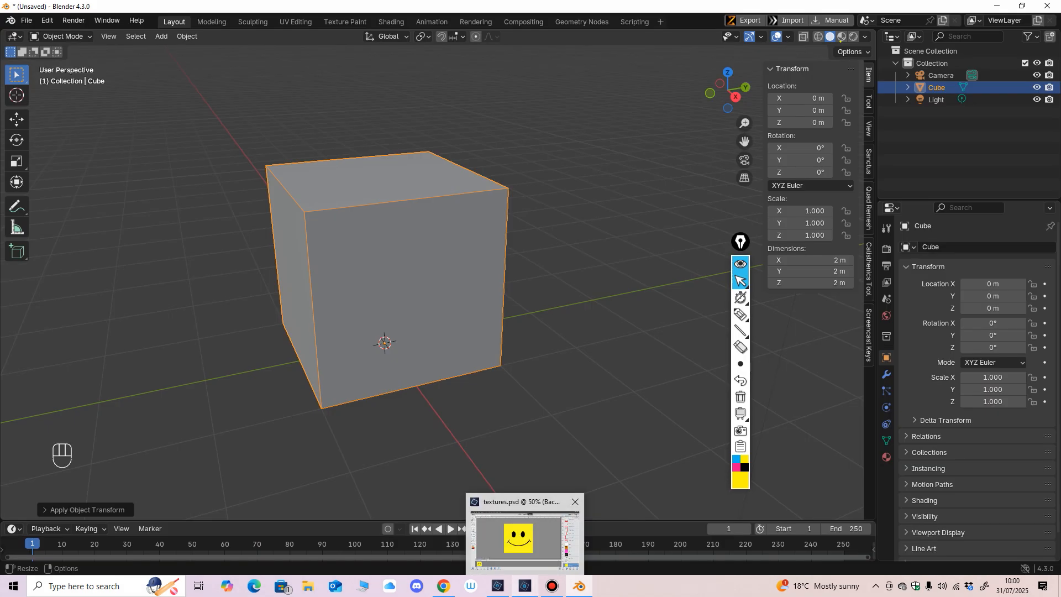
click(524, 586)
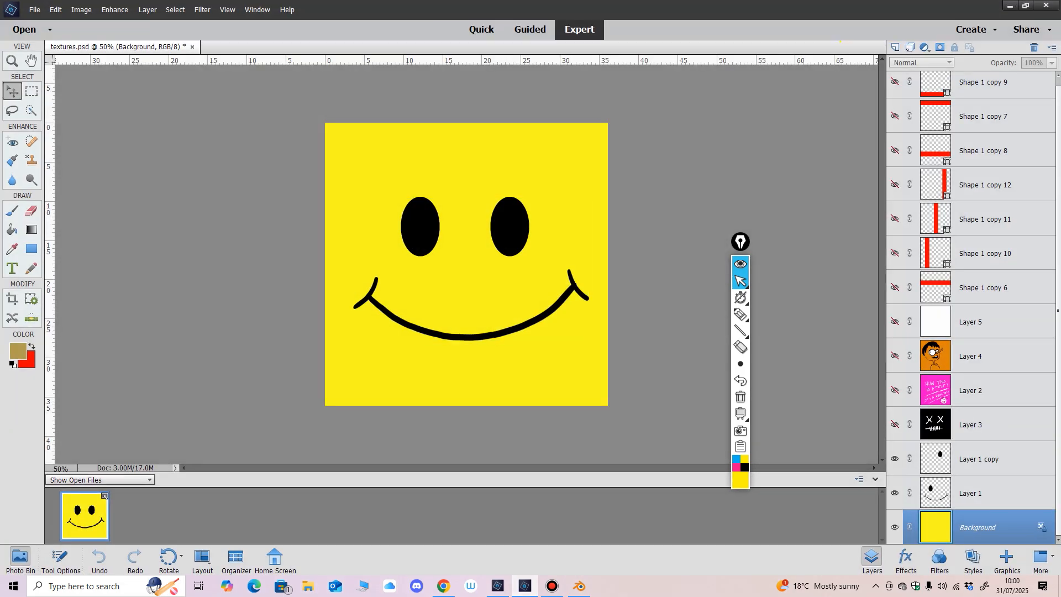
click(895, 356)
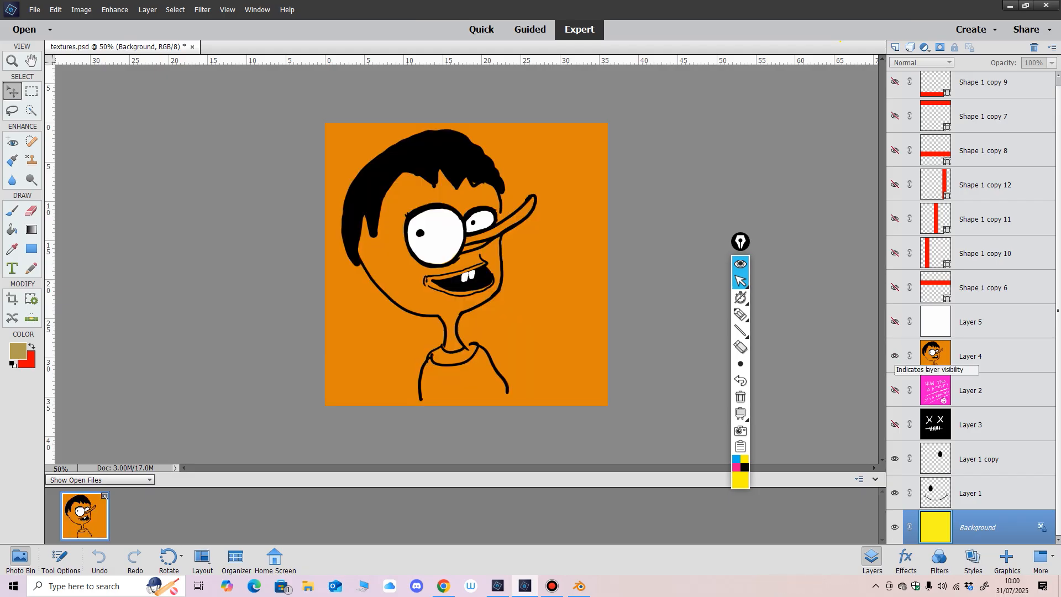
click(895, 356)
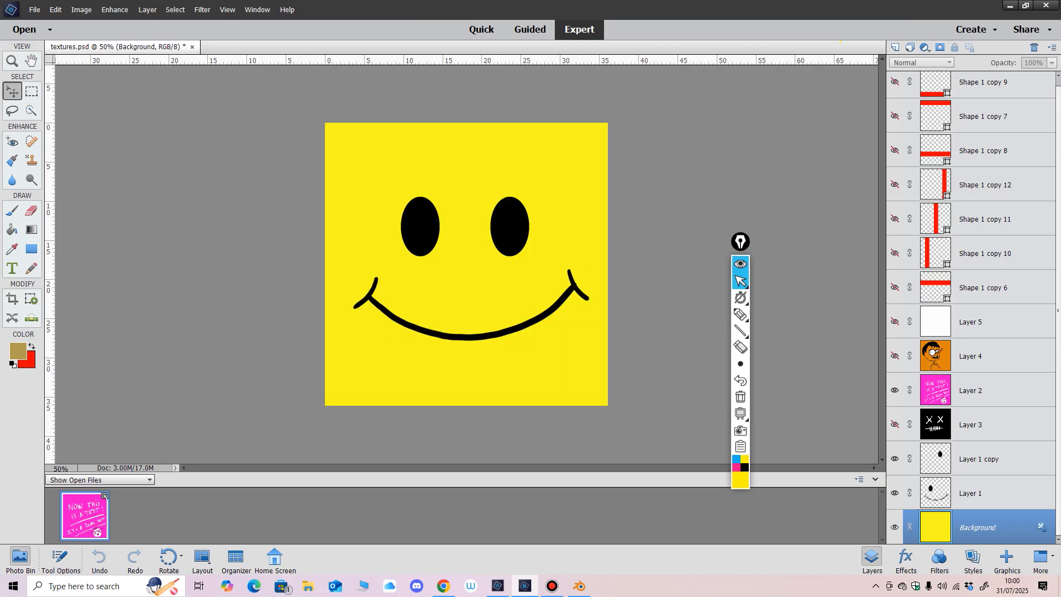
click(895, 390)
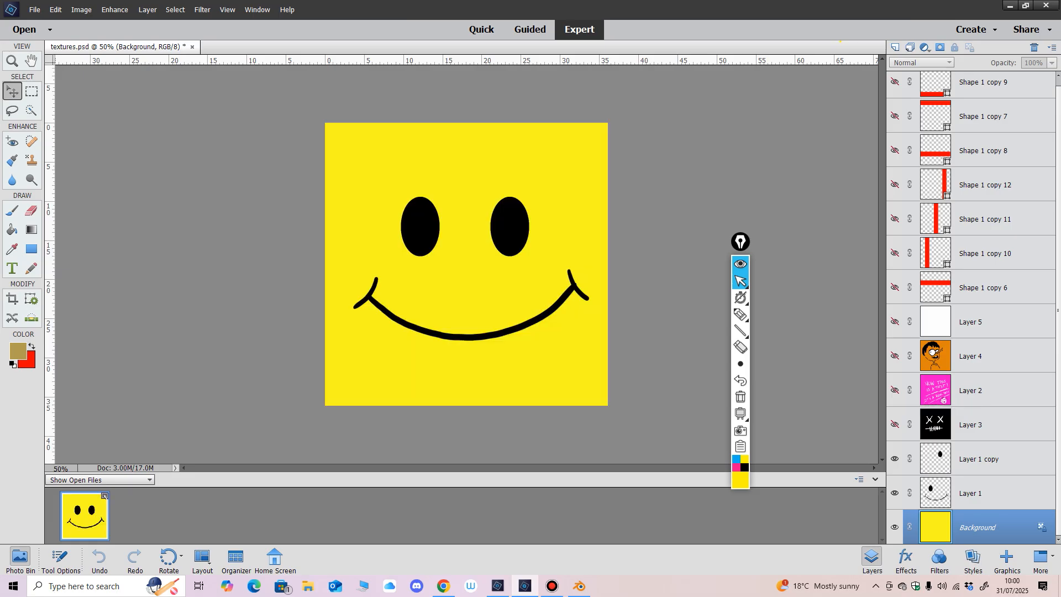
click(895, 425)
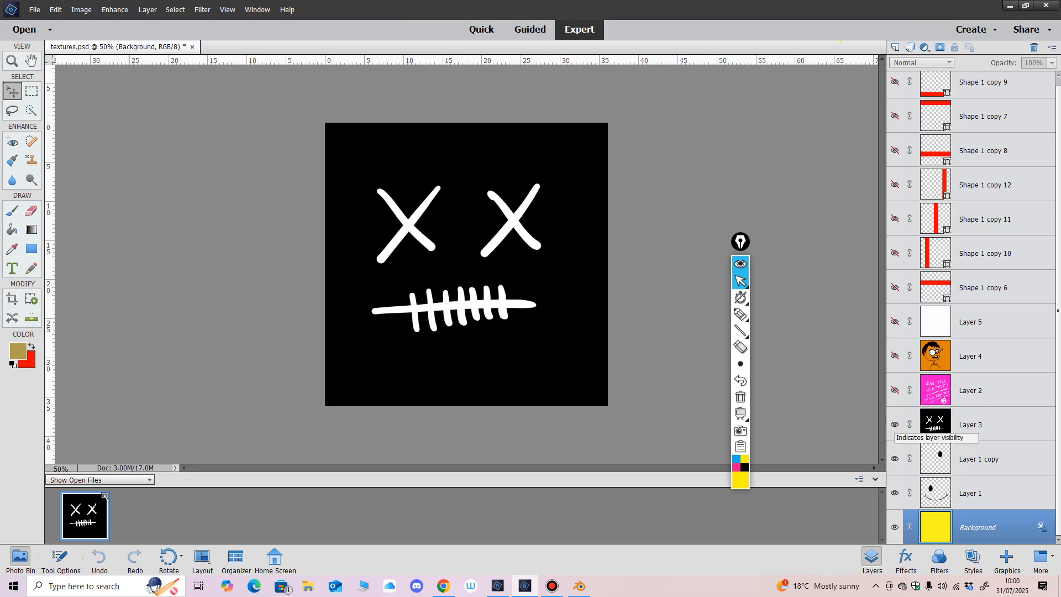
click(895, 425)
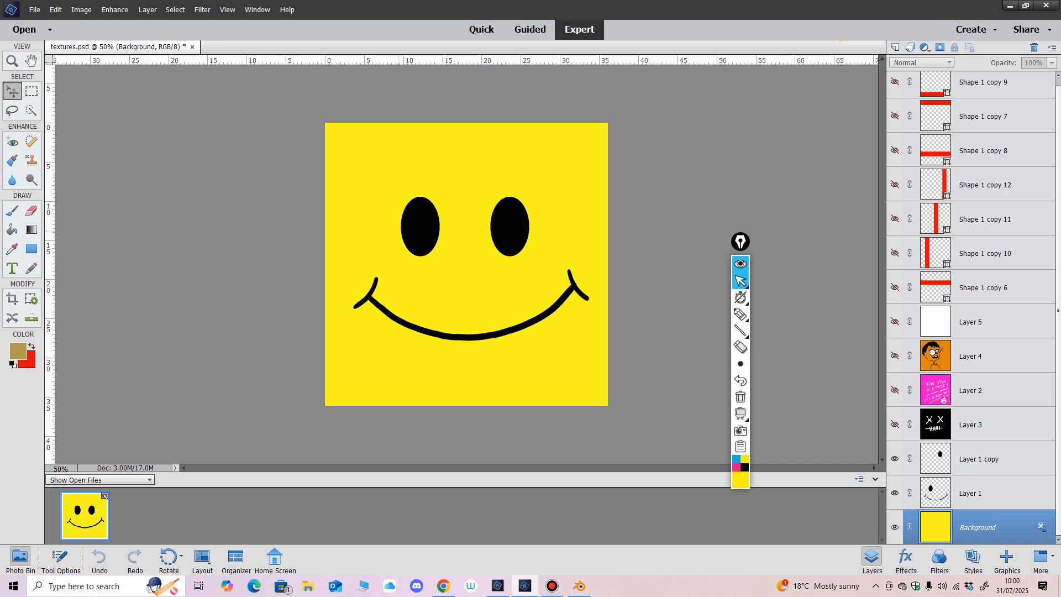
mouse_move(741, 331)
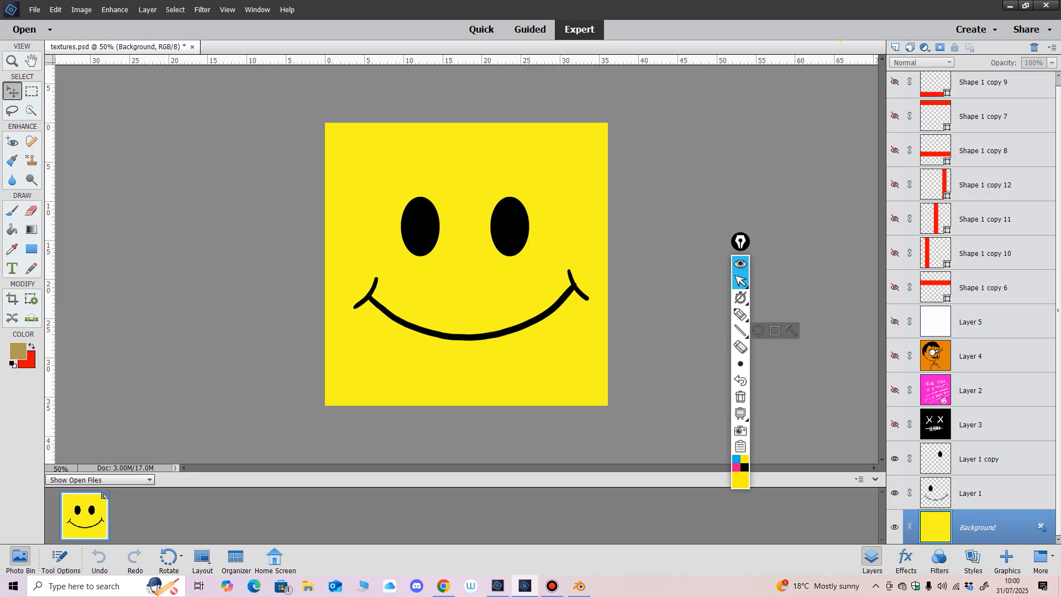
scroll(971, 307, up, 1)
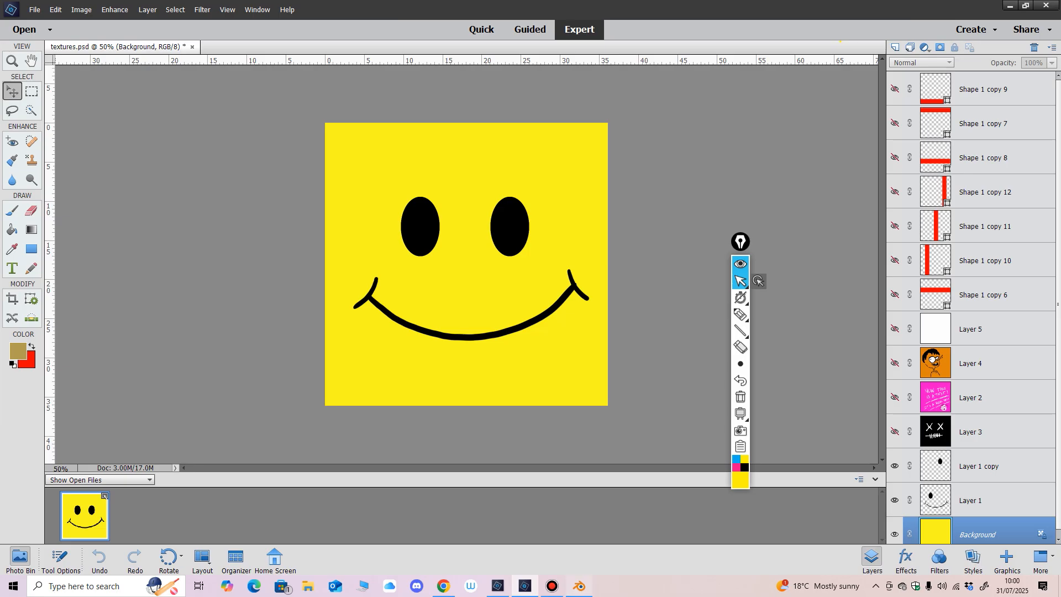
Step: Switch back to Blender and circle the Material Preview shading option in yellow with the screen pen
click(579, 585)
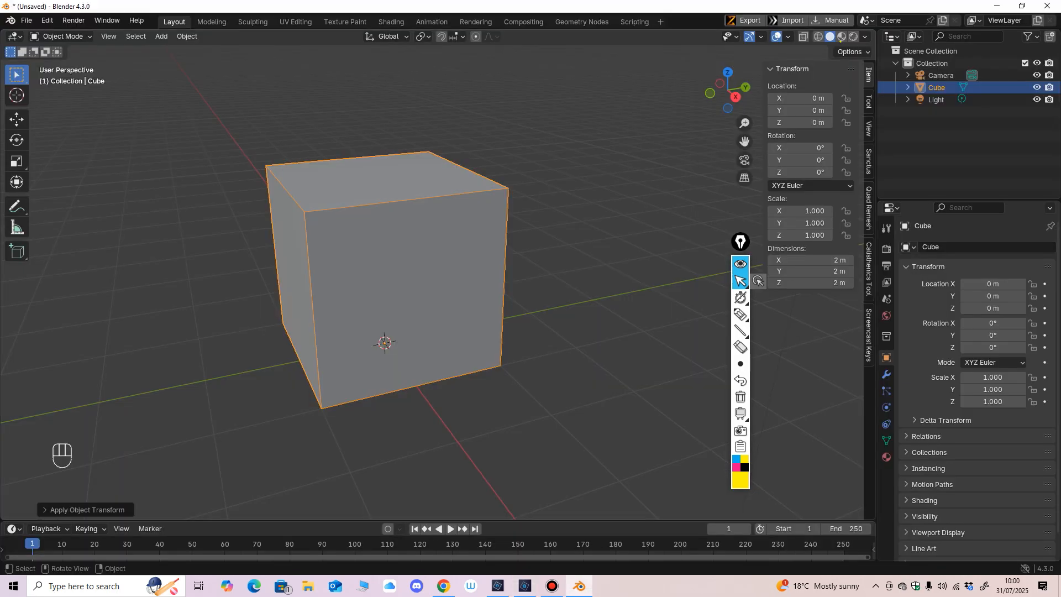
scroll(387, 331, up, 3)
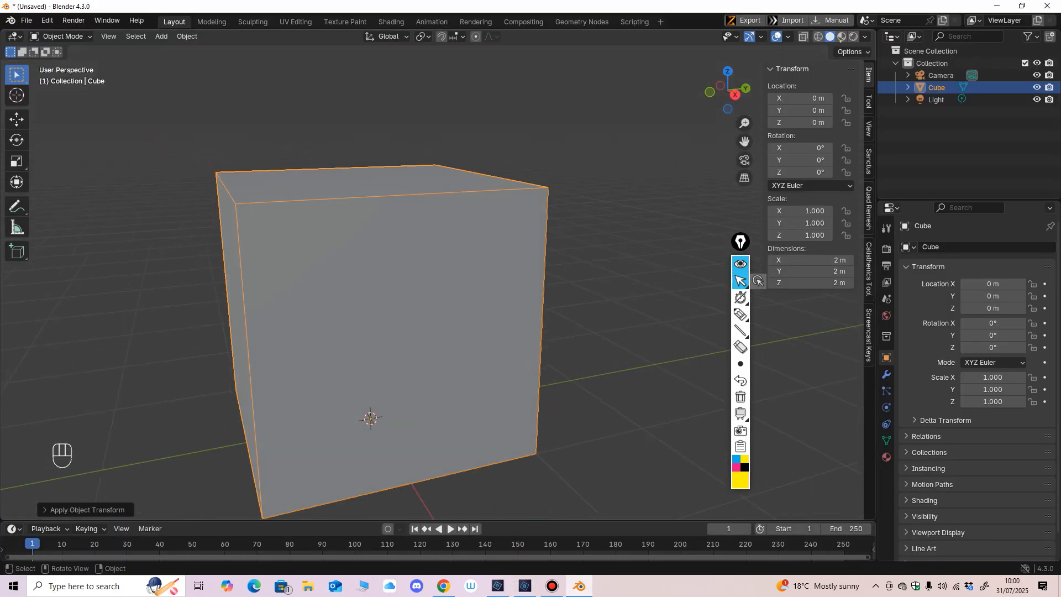
scroll(376, 310, down, 2)
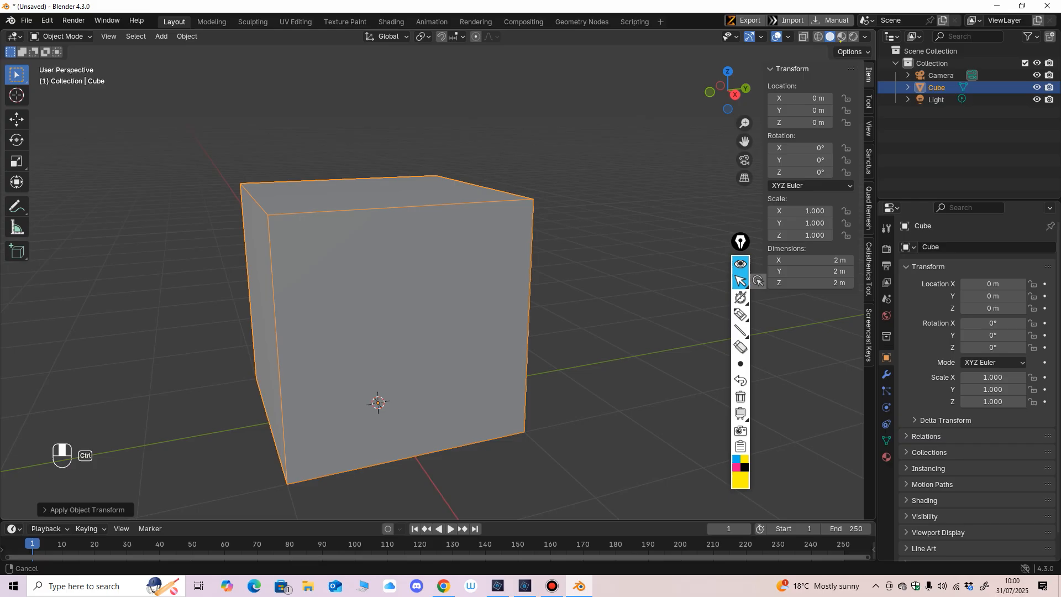
middle_drag(376, 309, 380, 310)
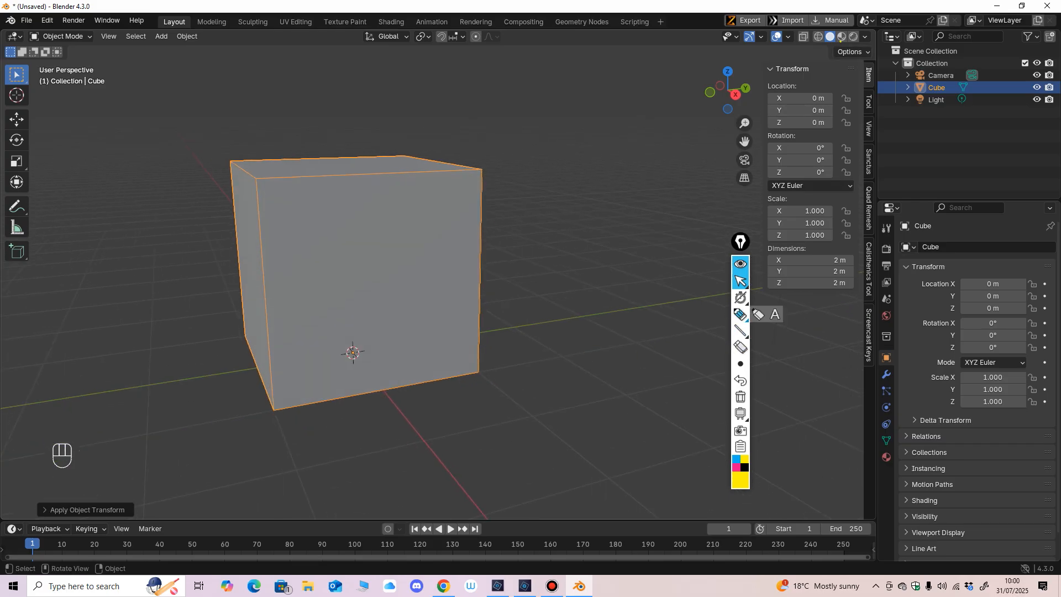
click(740, 313)
mouse_move(833, 48)
mouse_down()
mouse_move(854, 39)
mouse_move(836, 23)
mouse_up()
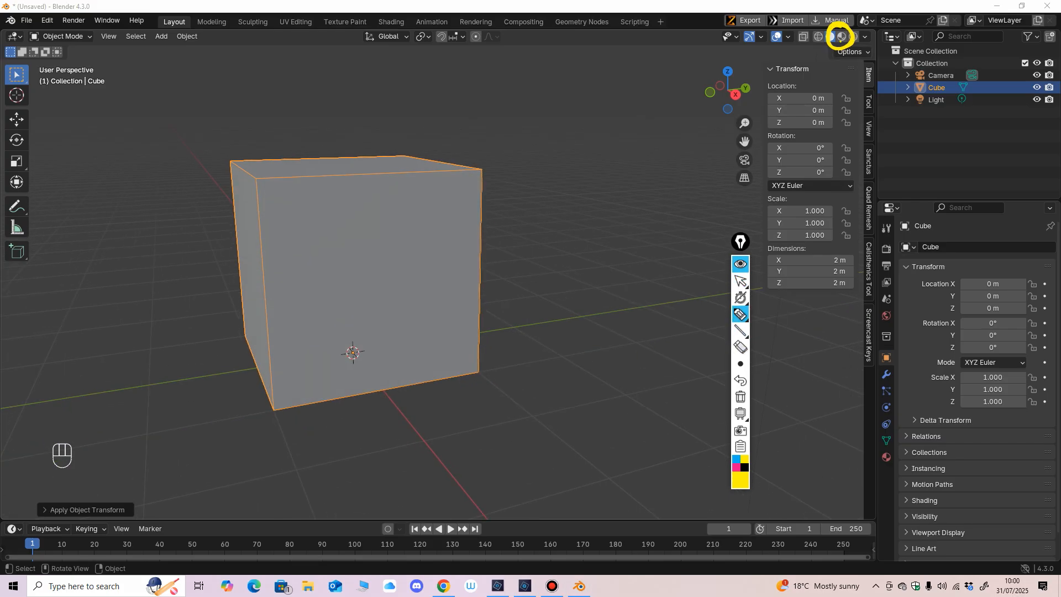
click(740, 281)
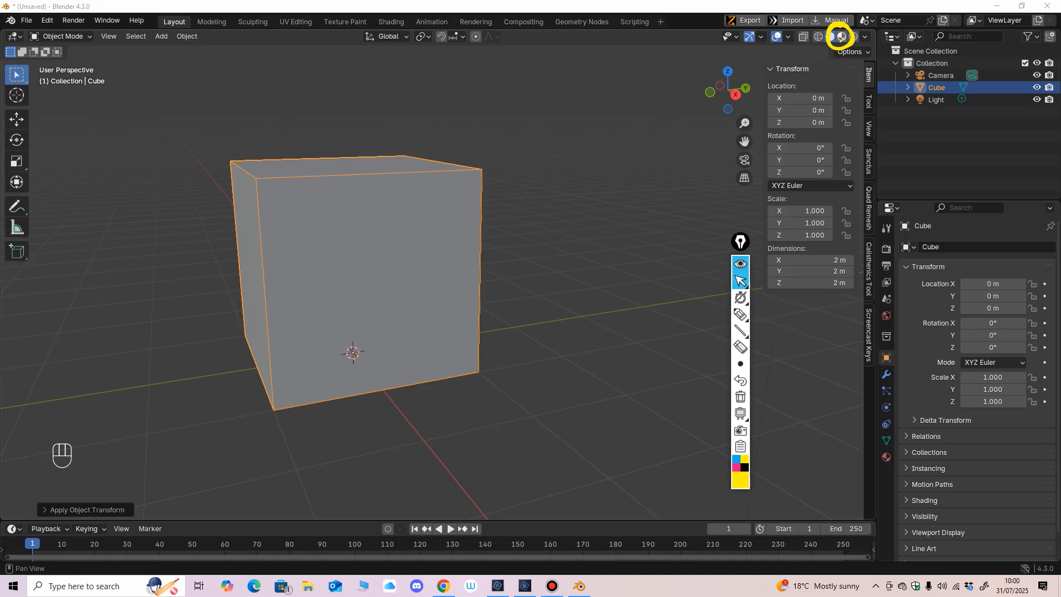
Step: Display the cube in Material Preview viewport shading
click(841, 37)
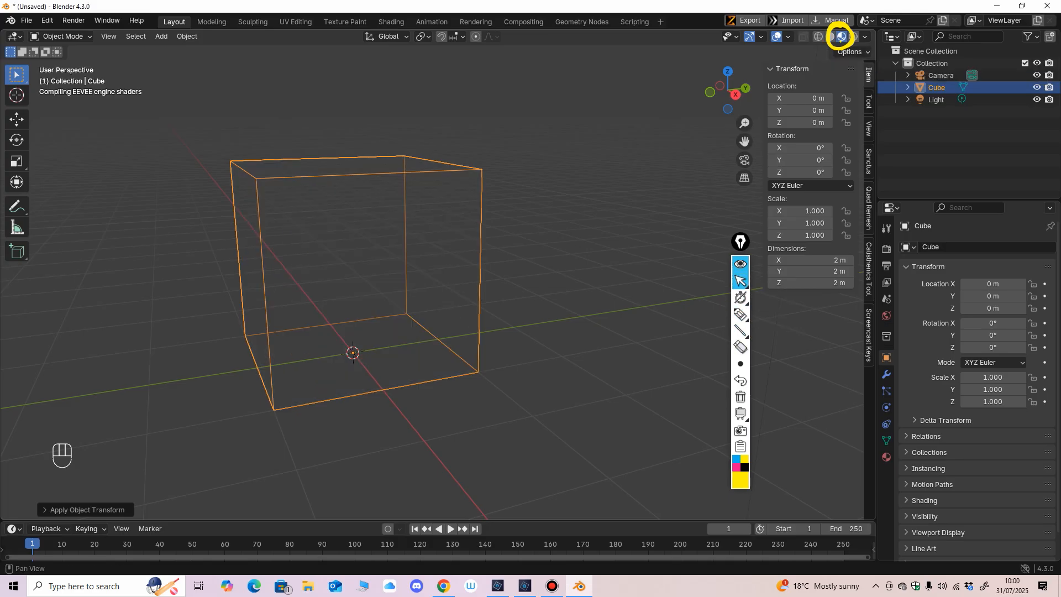
mouse_move(553, 221)
middle_down()
mouse_move(560, 233)
mouse_move(550, 239)
middle_up()
click(788, 37)
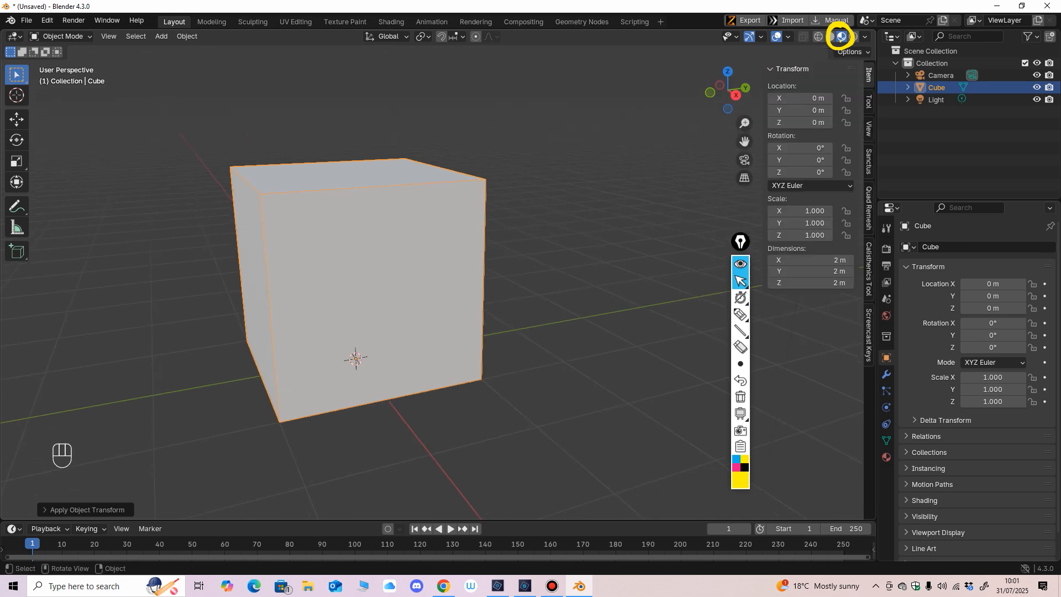
Step: Show the cube's material properties and circle their symbol in yellow with the screen pen
click(887, 457)
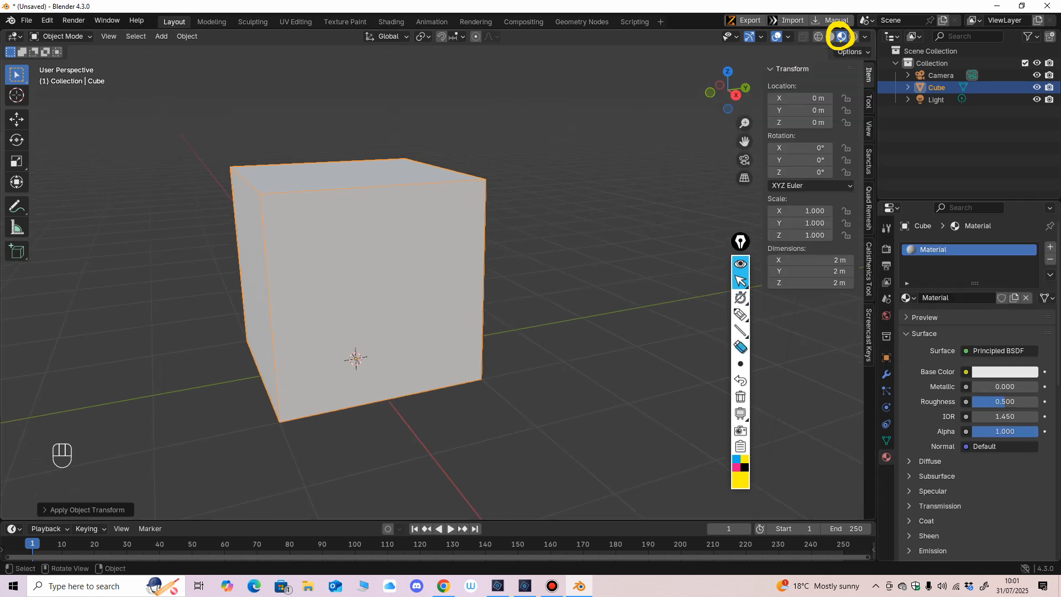
click(740, 314)
mouse_move(884, 440)
mouse_down()
mouse_move(869, 444)
mouse_move(865, 473)
mouse_move(887, 436)
mouse_up()
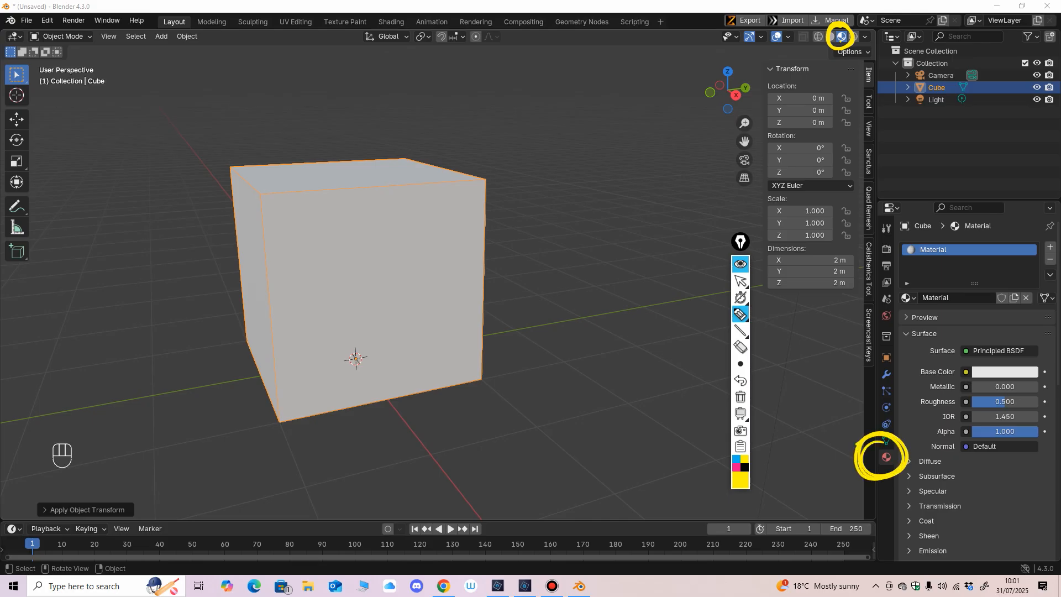
click(740, 281)
click(891, 208)
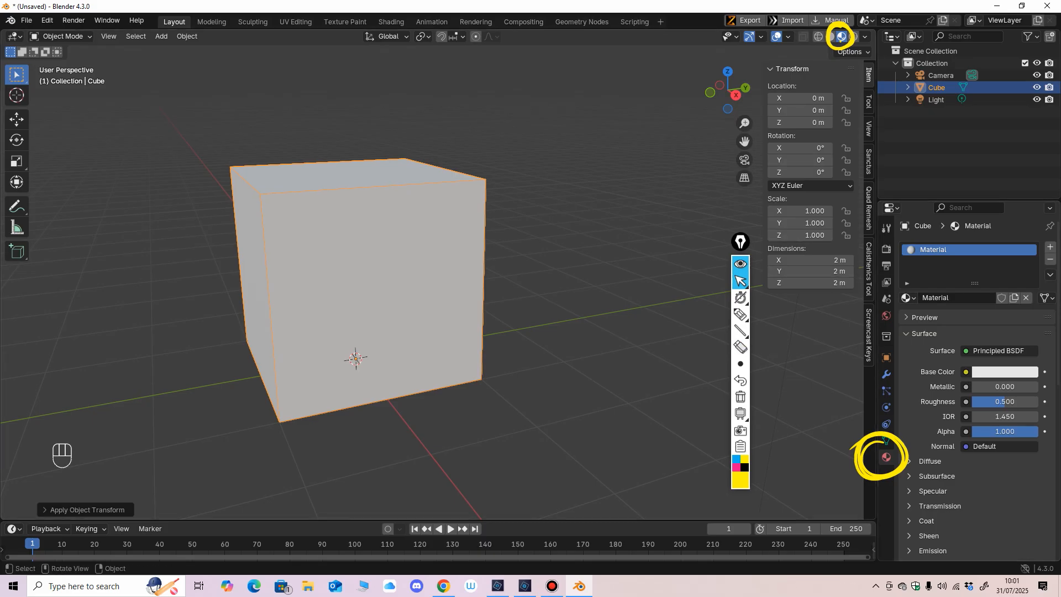
mouse_move(553, 309)
middle_down()
mouse_move(540, 313)
mouse_move(569, 298)
middle_up()
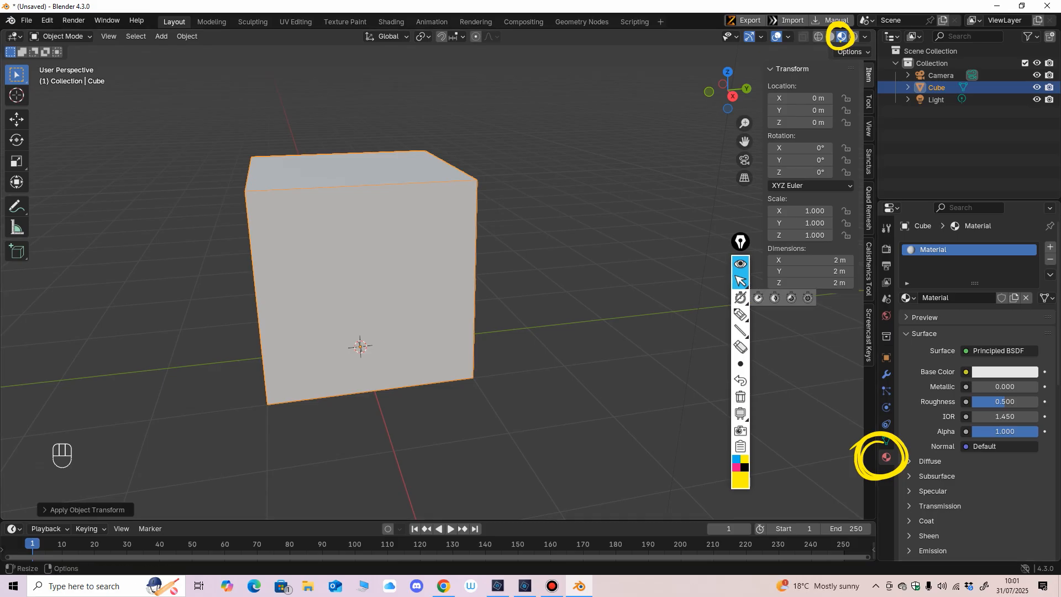
Step: Rename the cube's material as cube
click(958, 298)
text(cube)
key(Return)
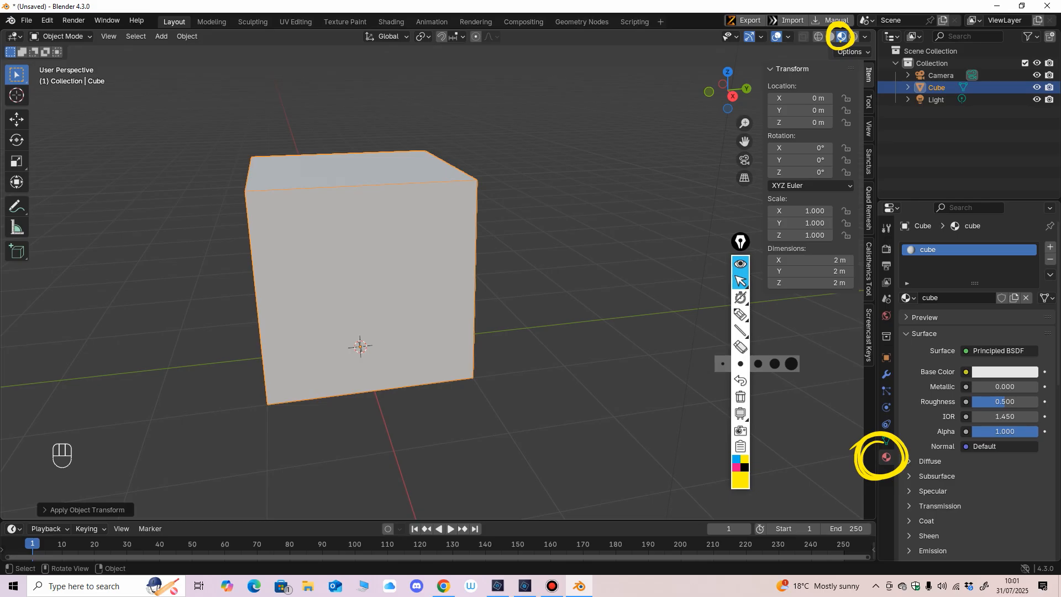
middle_drag(599, 354, 613, 352)
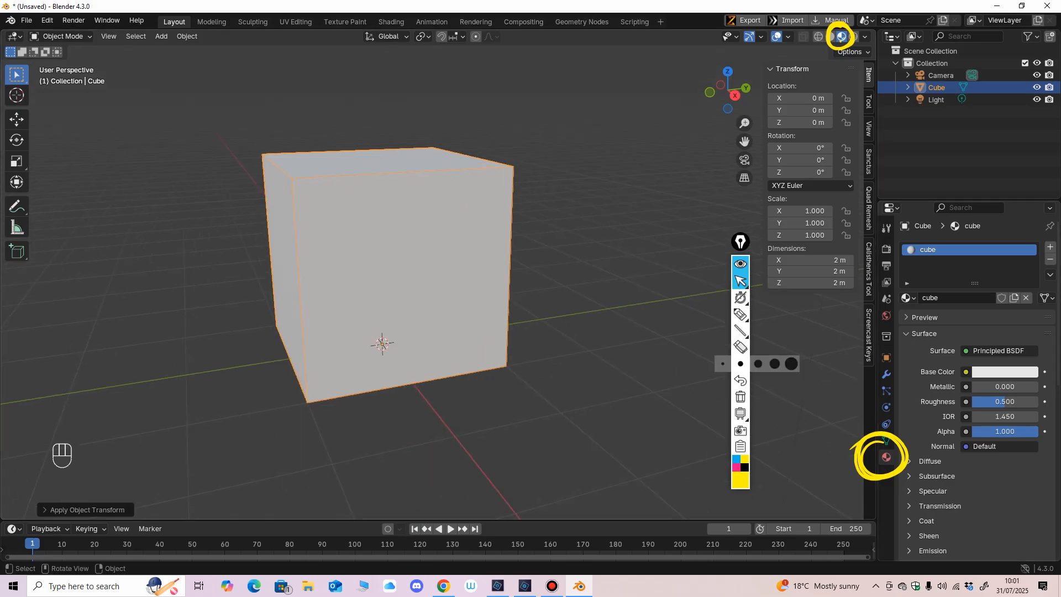
Step: Erase both yellow pen circles from the screen and return to the normal pointer
click(740, 347)
click(860, 457)
click(849, 46)
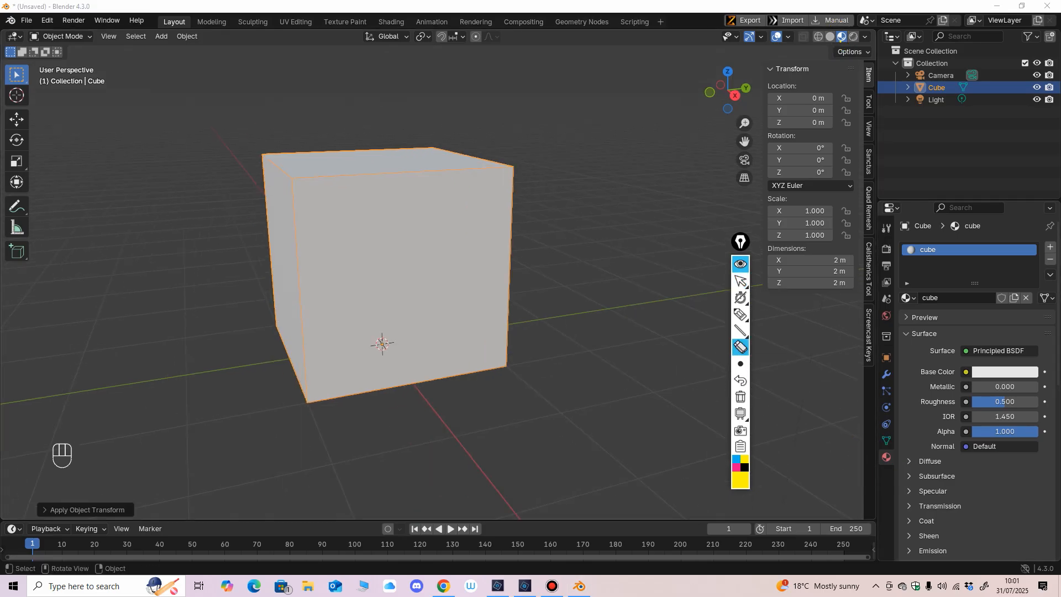
click(741, 281)
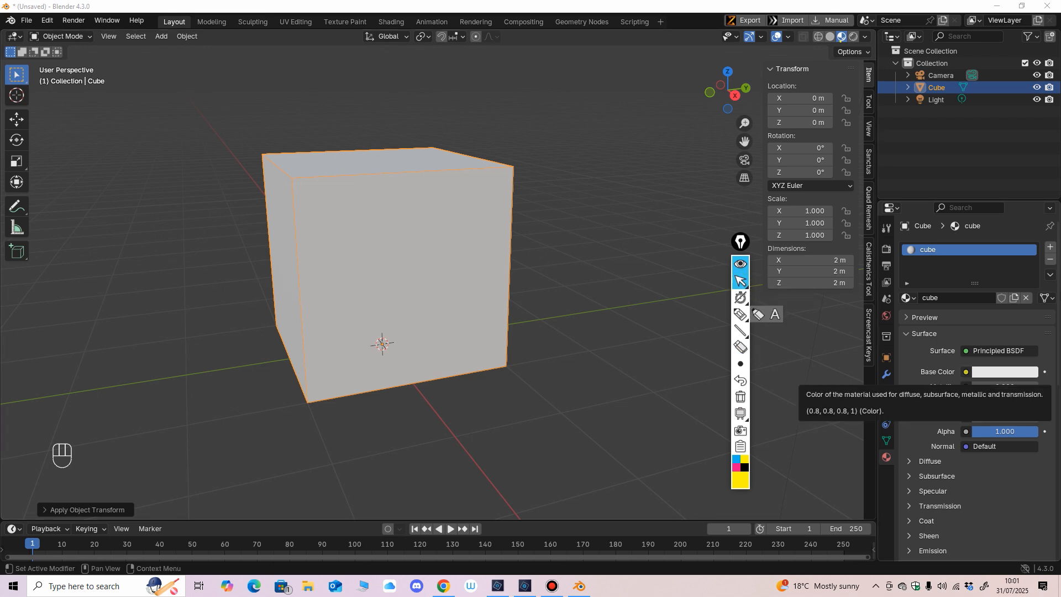
Step: Assign an Image Texture to the material's Base Color and load texture_4.png from the Beginning Blender folder
click(966, 371)
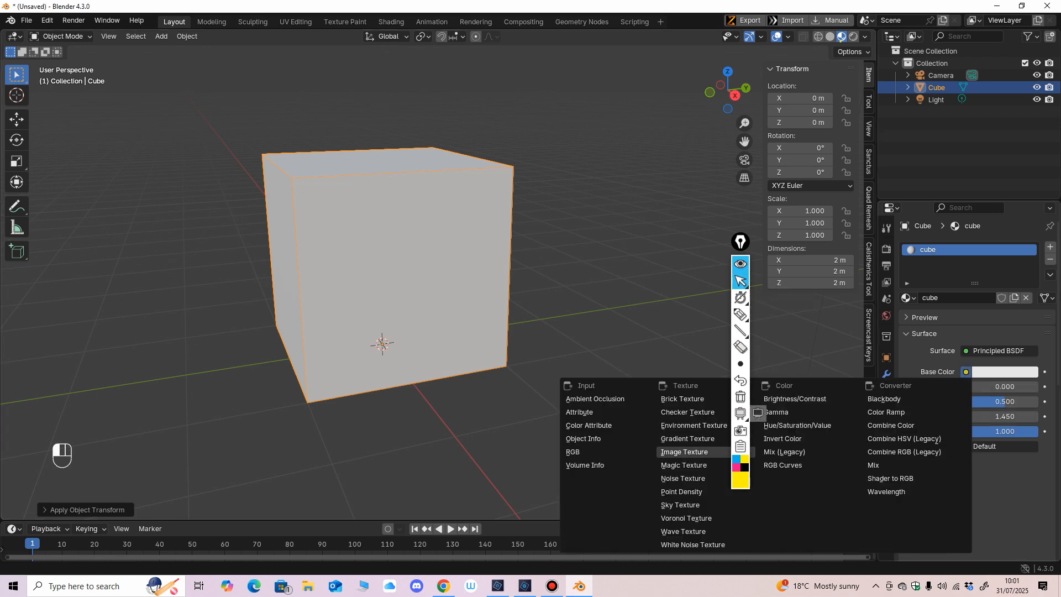
click(684, 452)
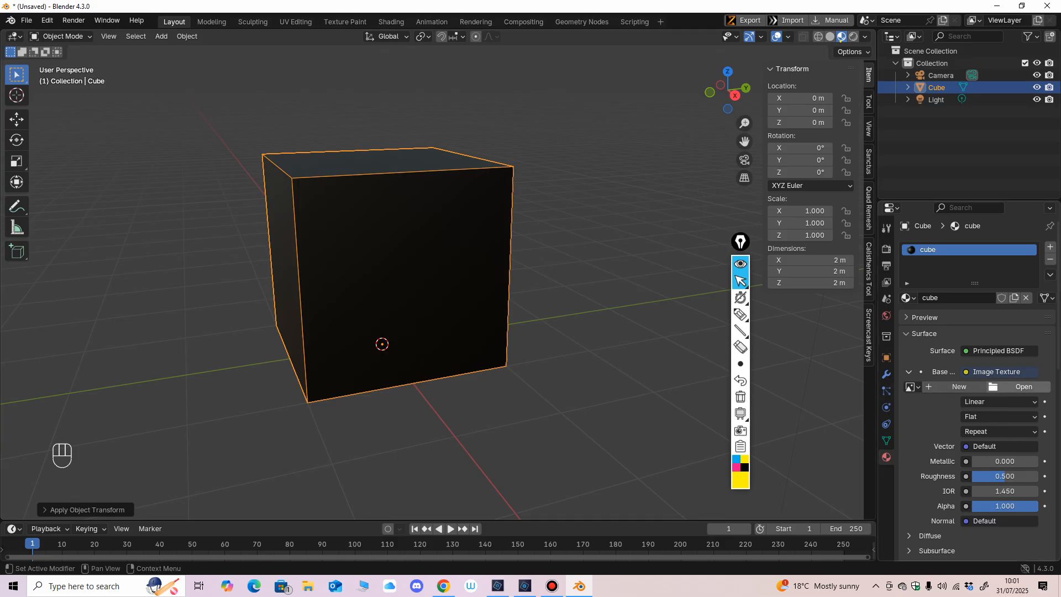
click(1020, 386)
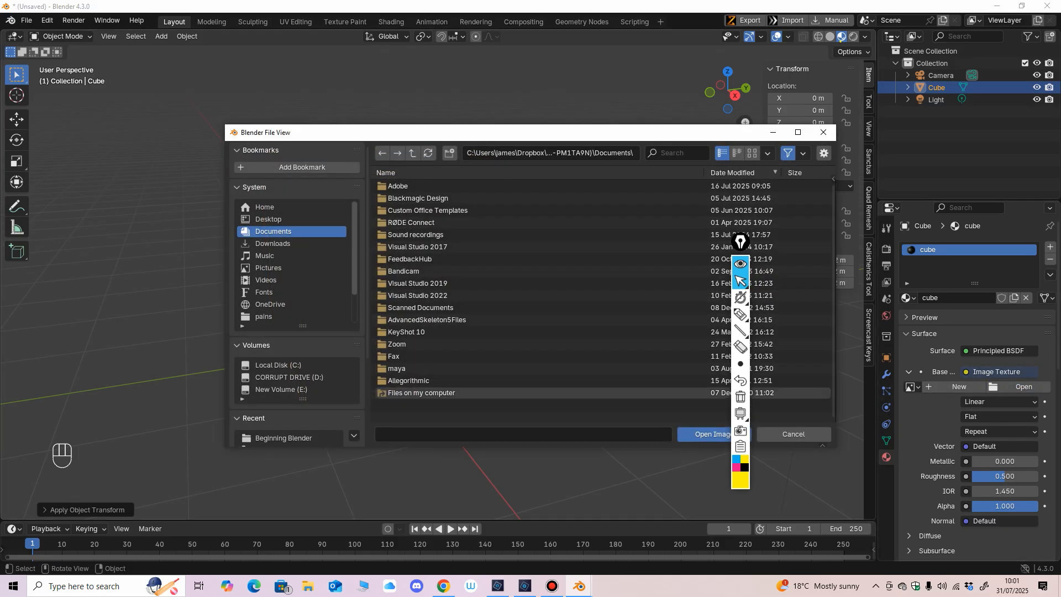
double_click(283, 437)
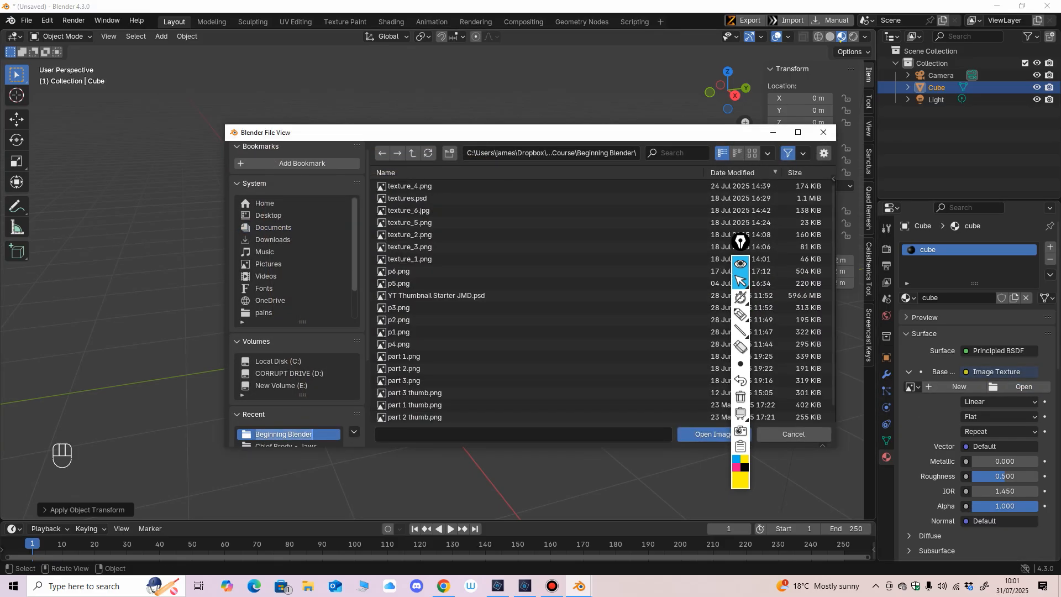
click(409, 247)
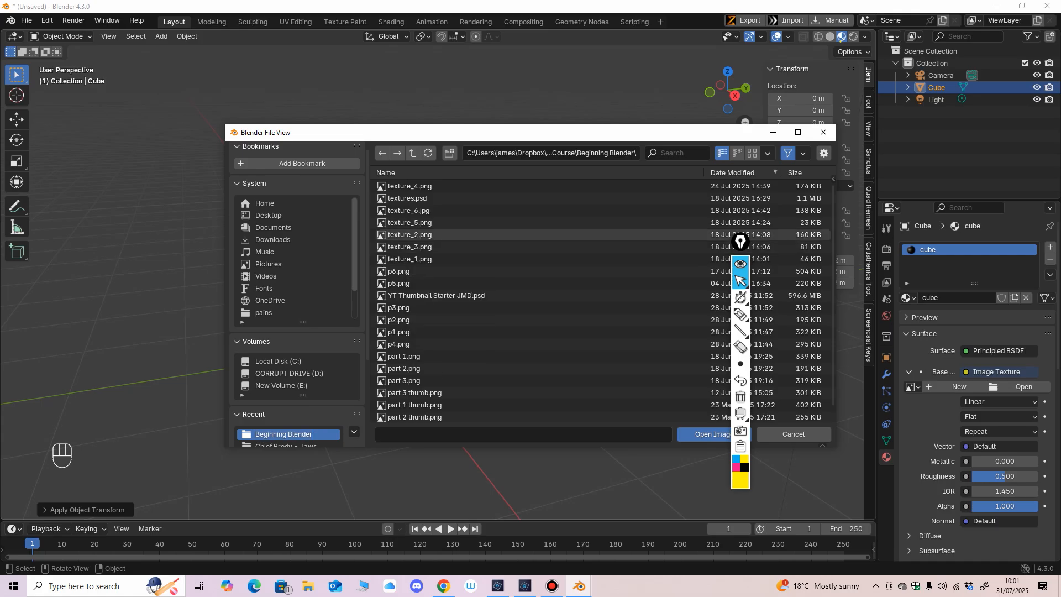
click(410, 222)
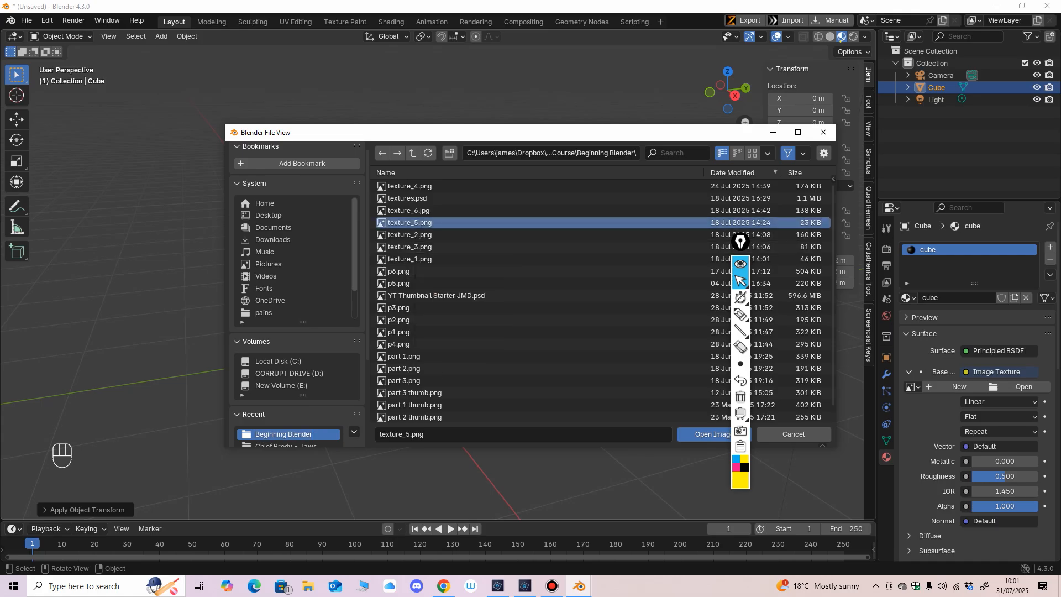
click(410, 186)
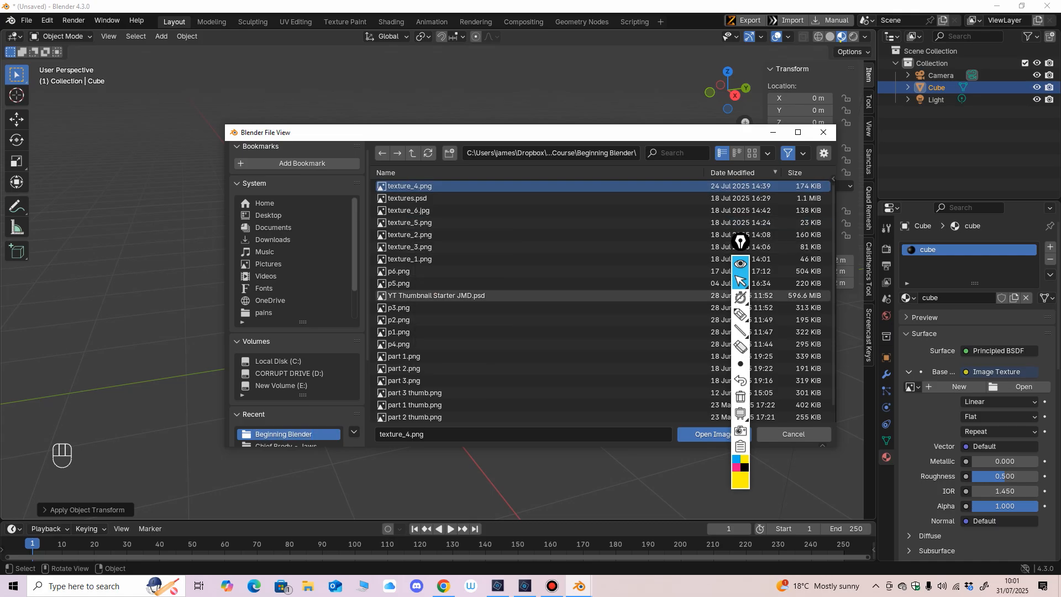
click(707, 434)
middle_drag(597, 359, 746, 368)
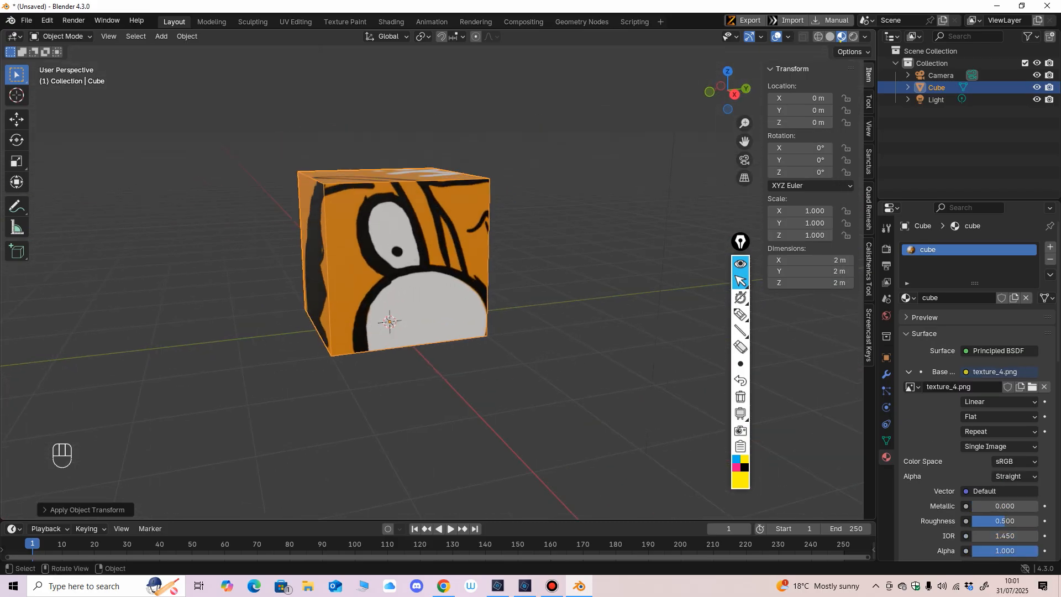
Step: Switch the cube to Edit Mode, select all of its geometry and unwrap it with Cube Projection
click(60, 36)
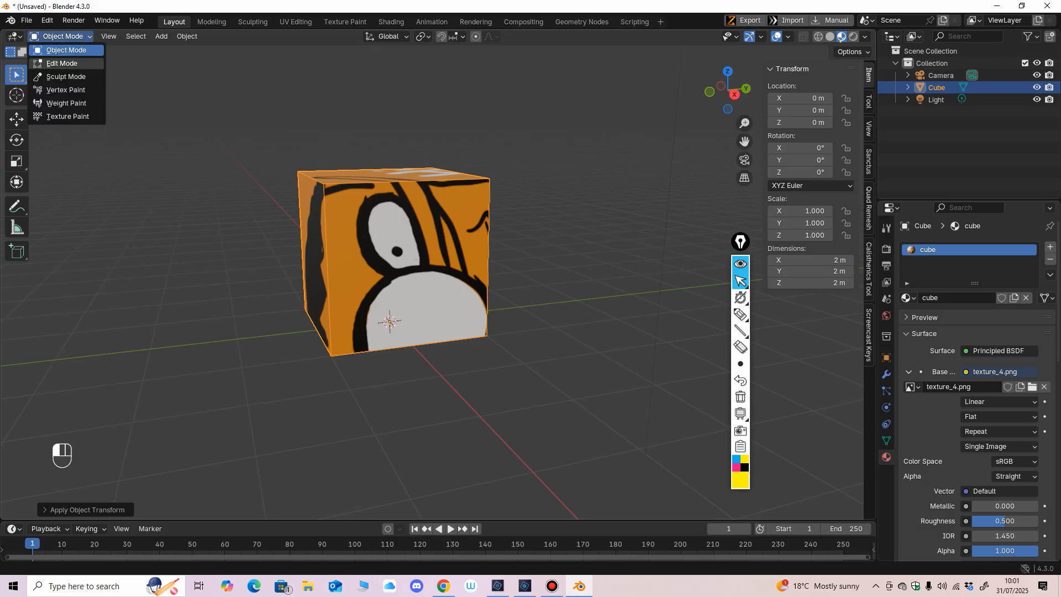
click(52, 64)
key(alt+a)
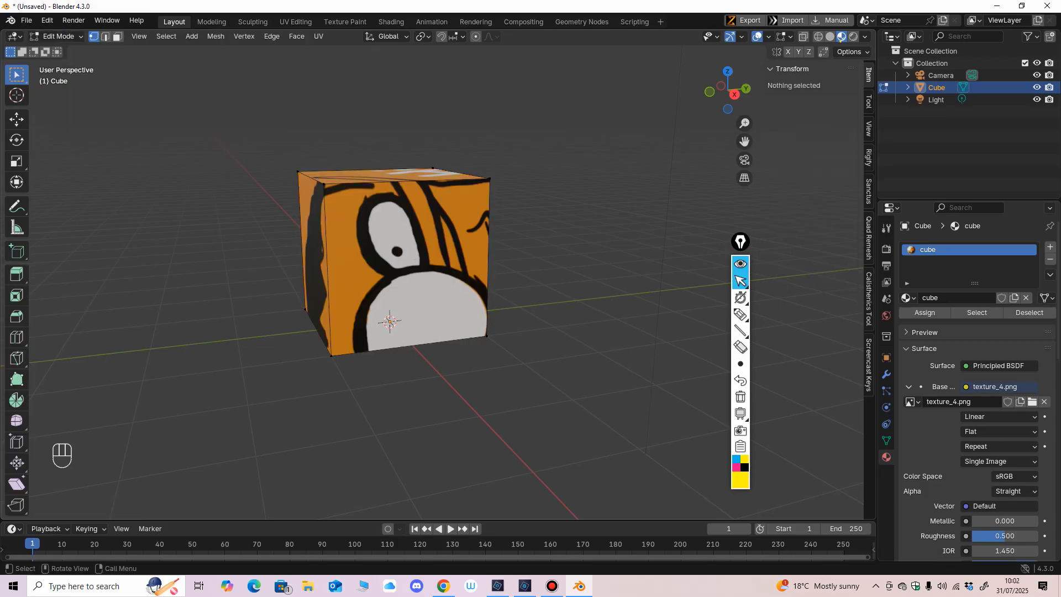
key(a)
key(u)
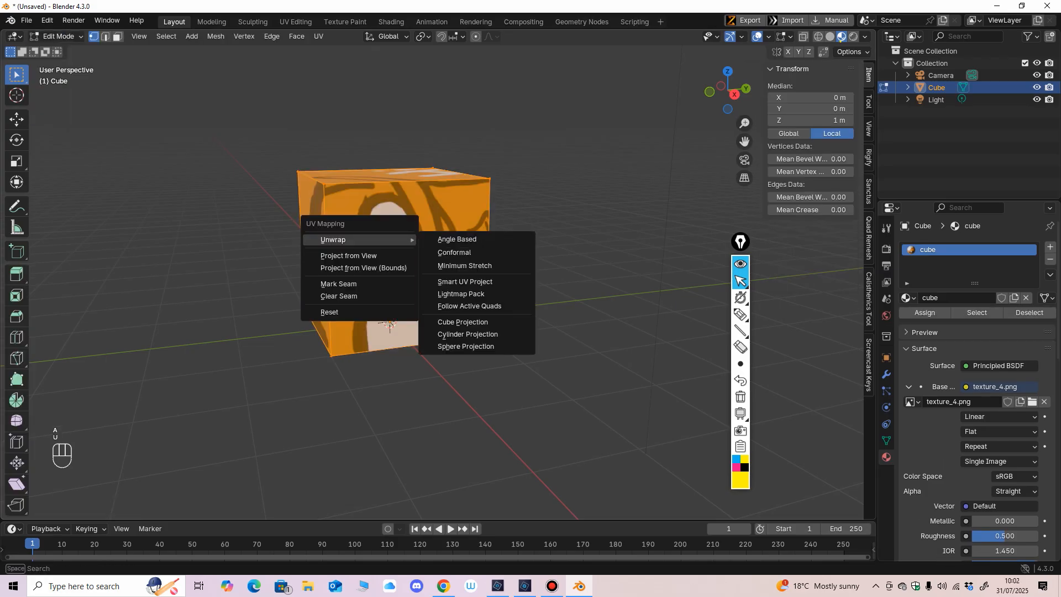
click(462, 322)
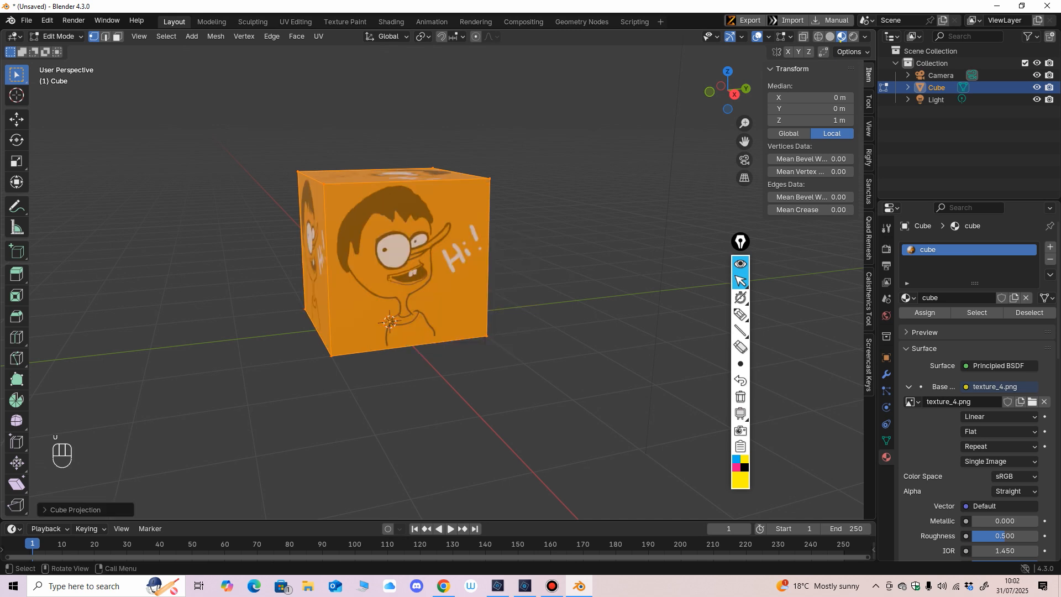
middle_drag(453, 326, 480, 320)
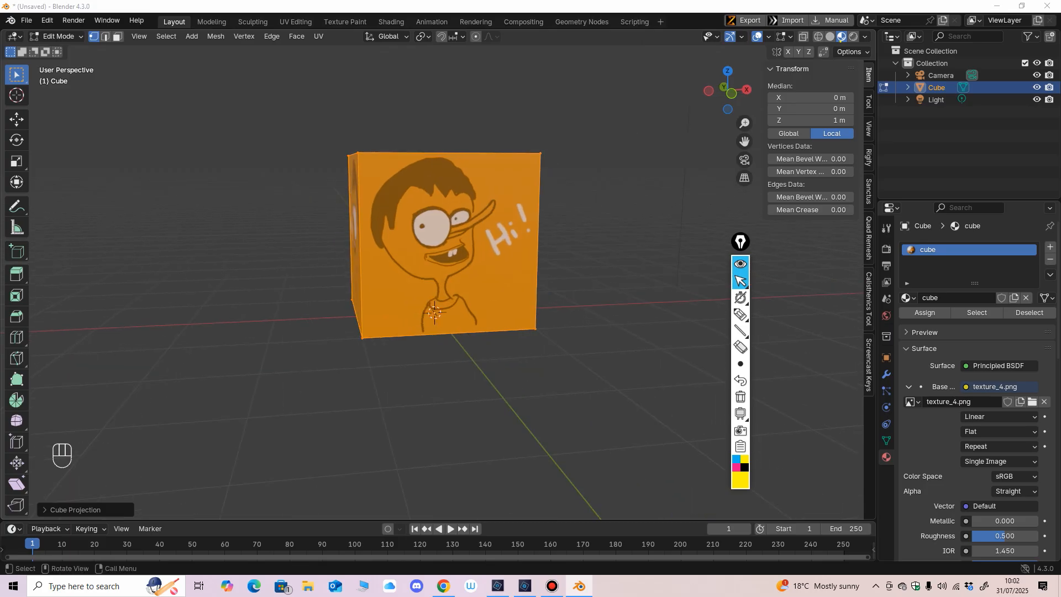
Step: Write "1. Unwrap" in yellow beside the cube with the screen pen
drag(740, 242, 749, 235)
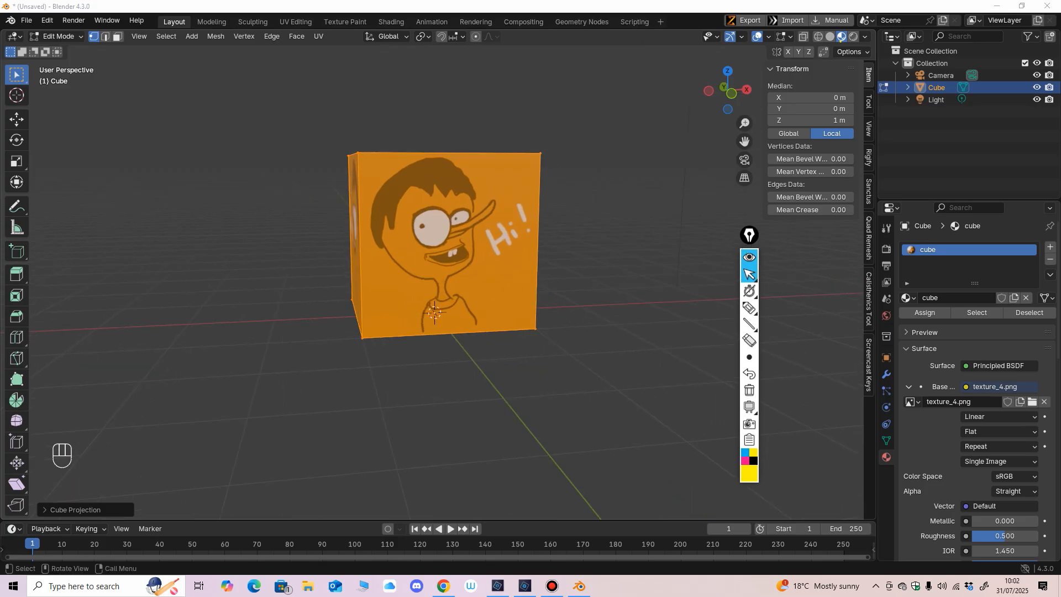
mouse_move(608, 309)
shift+middle_down()
mouse_move(547, 315)
mouse_move(612, 321)
mouse_move(581, 324)
shift+middle_up()
mouse_move(750, 324)
click(749, 308)
mouse_move(533, 136)
mouse_down()
mouse_move(529, 167)
mouse_move(573, 143)
mouse_move(588, 169)
mouse_move(620, 157)
mouse_up()
drag(629, 158, 637, 163)
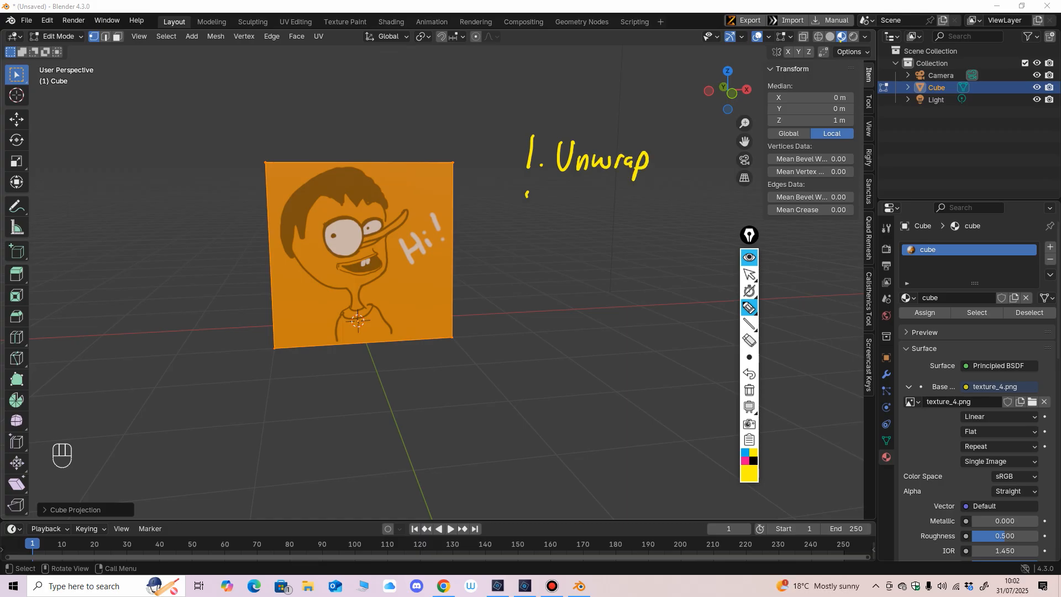
Step: Write "2. Texture" in yellow under the first list entry
click(551, 210)
mouse_move(527, 193)
mouse_down()
mouse_move(542, 213)
mouse_move(572, 218)
mouse_move(591, 195)
mouse_up()
drag(589, 210, 602, 214)
mouse_move(603, 205)
mouse_down()
mouse_move(613, 214)
mouse_move(605, 218)
mouse_move(624, 216)
mouse_up()
drag(613, 209, 639, 216)
drag(640, 208, 656, 216)
Step: Write "3. UV tweaks" in yellow as the third list entry
click(551, 261)
mouse_move(529, 241)
mouse_down()
mouse_move(538, 265)
mouse_move(584, 244)
mouse_move(589, 260)
mouse_move(619, 265)
mouse_up()
drag(614, 255, 656, 262)
drag(658, 245, 665, 265)
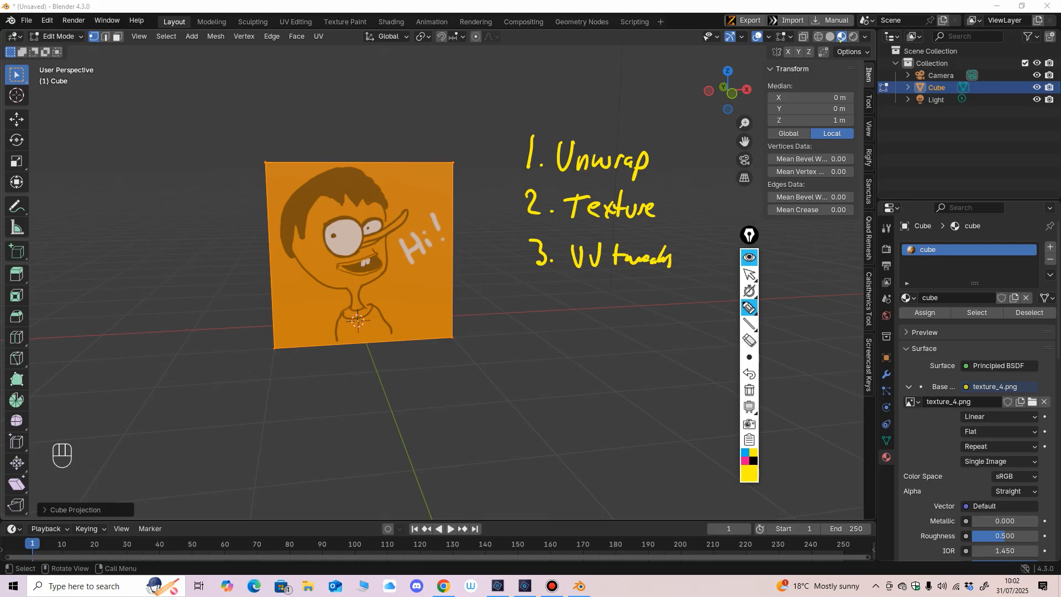
Step: Mark the Texture entry with an arrow and the Unwrap entry with a dot, and draw a frame around the list
mouse_move(496, 198)
mouse_down()
mouse_move(505, 218)
mouse_move(476, 218)
mouse_up()
drag(504, 146, 503, 147)
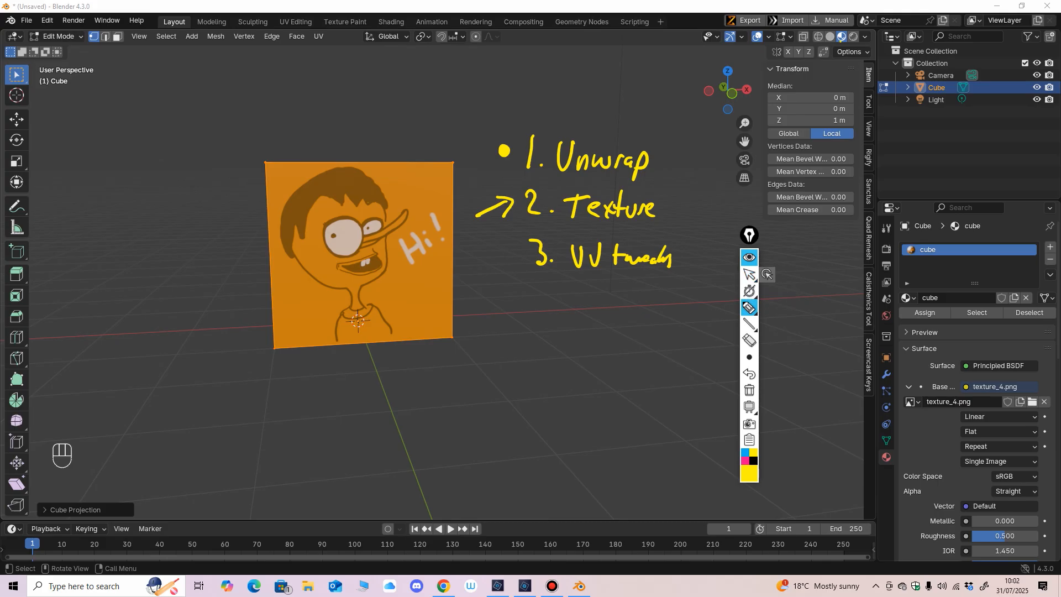
mouse_move(476, 118)
mouse_down()
mouse_move(473, 264)
mouse_move(695, 335)
mouse_move(703, 125)
mouse_move(479, 117)
mouse_up()
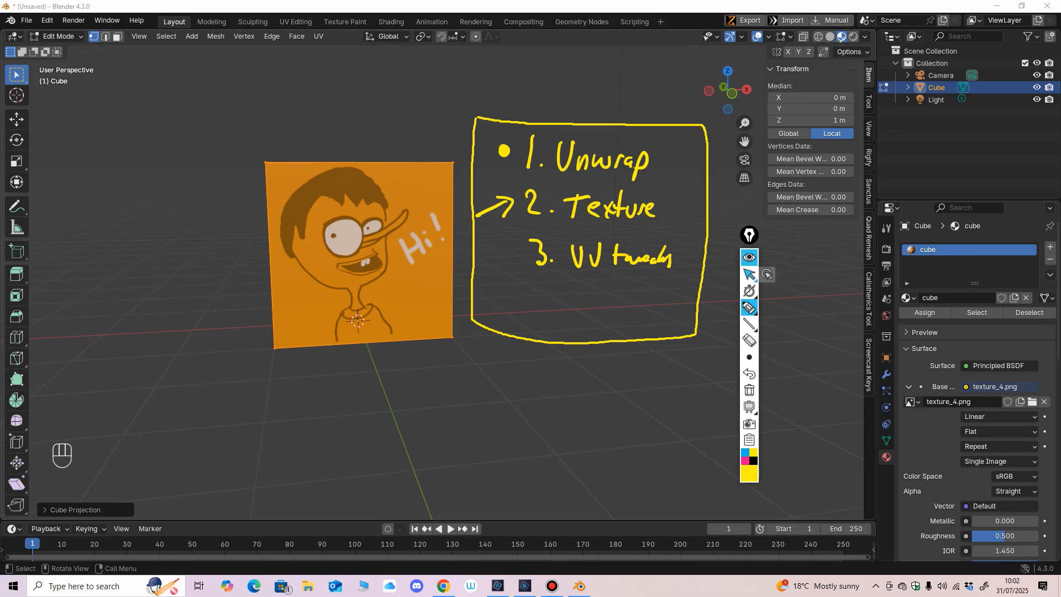
Step: Erase the handwritten list with its frame and marks, and return to the normal pointer
click(749, 341)
drag(663, 257, 577, 210)
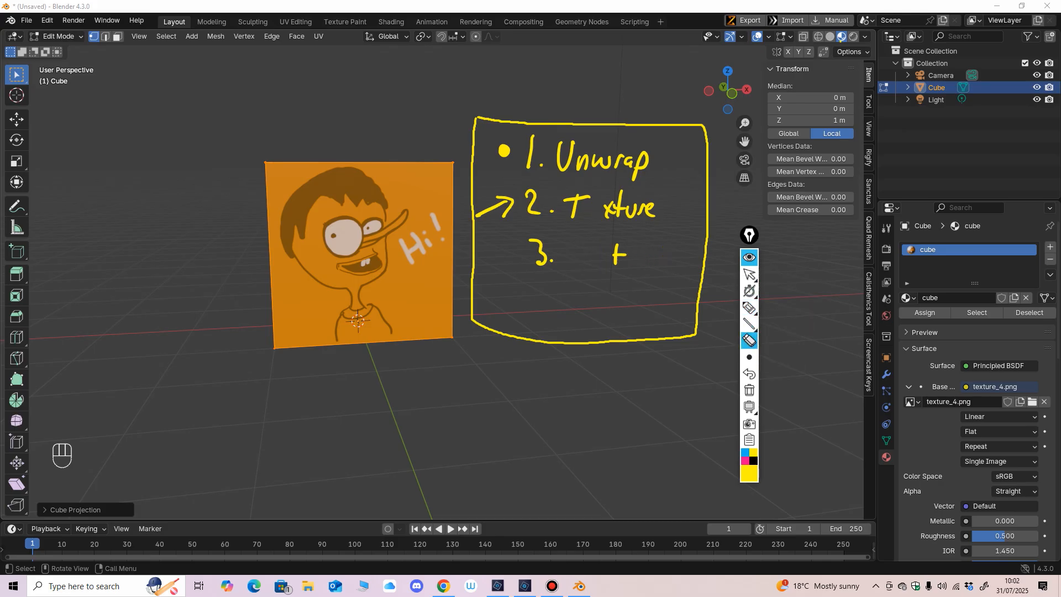
mouse_move(573, 166)
mouse_down()
mouse_move(530, 158)
mouse_move(600, 162)
mouse_move(627, 212)
mouse_move(575, 212)
mouse_up()
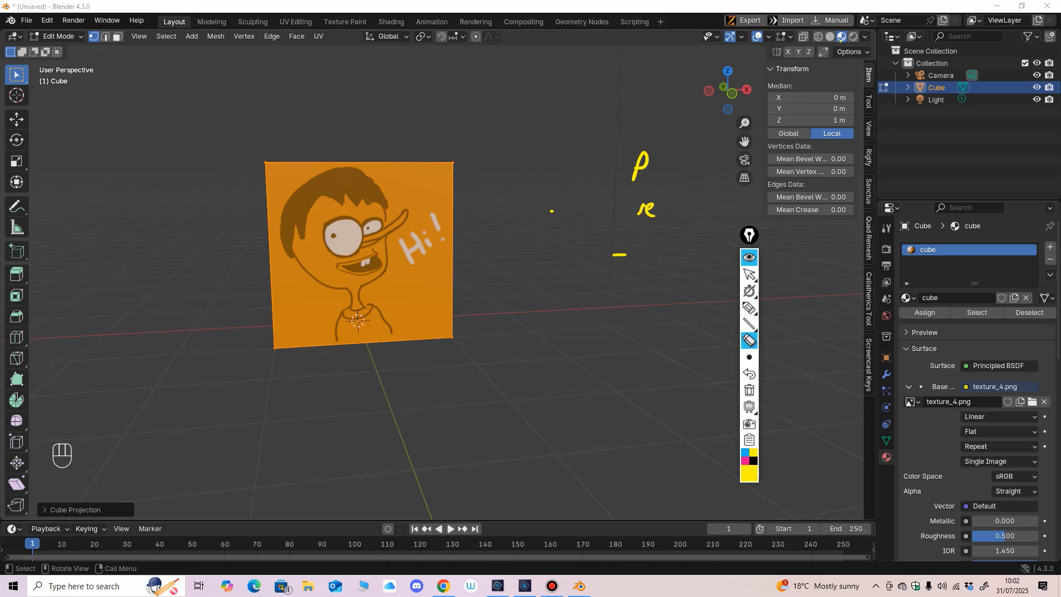
drag(641, 166, 647, 210)
click(750, 275)
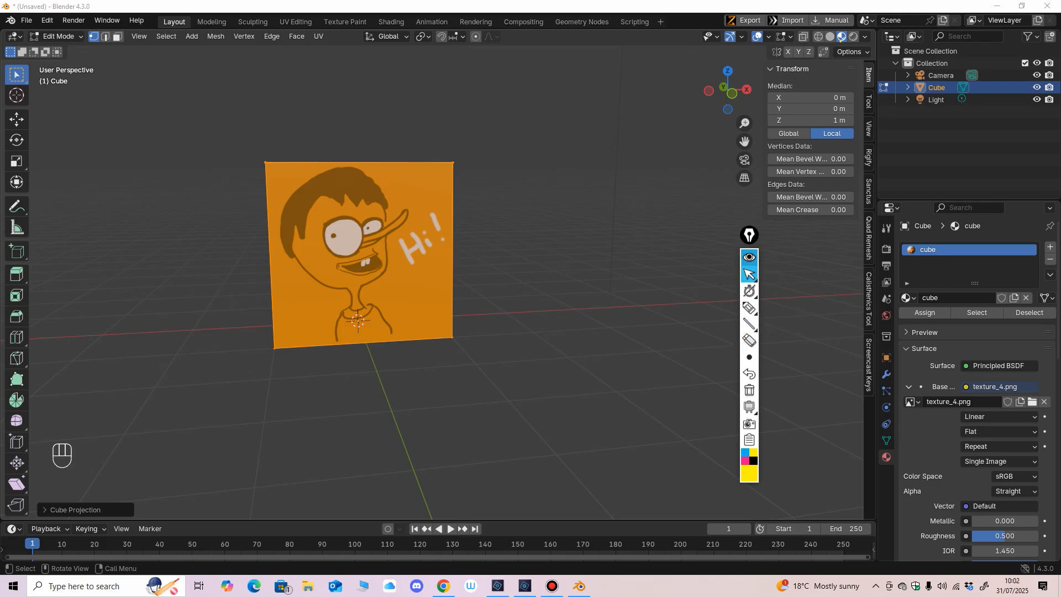
Step: Replace the Base Color image with texture_3.png and deselect the cube's geometry to view the texture
click(1032, 402)
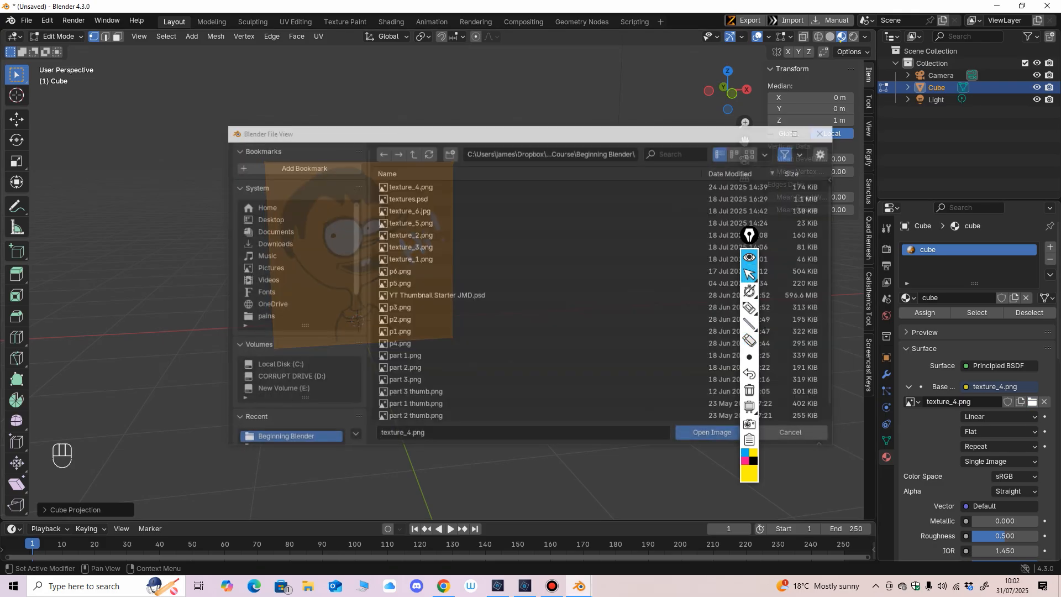
click(410, 247)
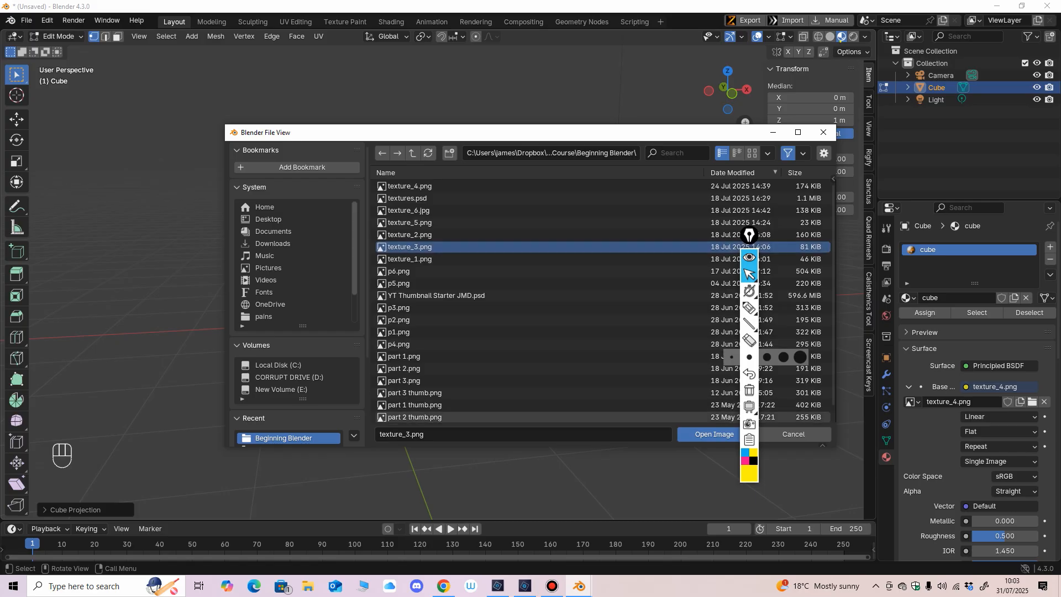
click(715, 435)
middle_drag(575, 337, 420, 335)
click(584, 339)
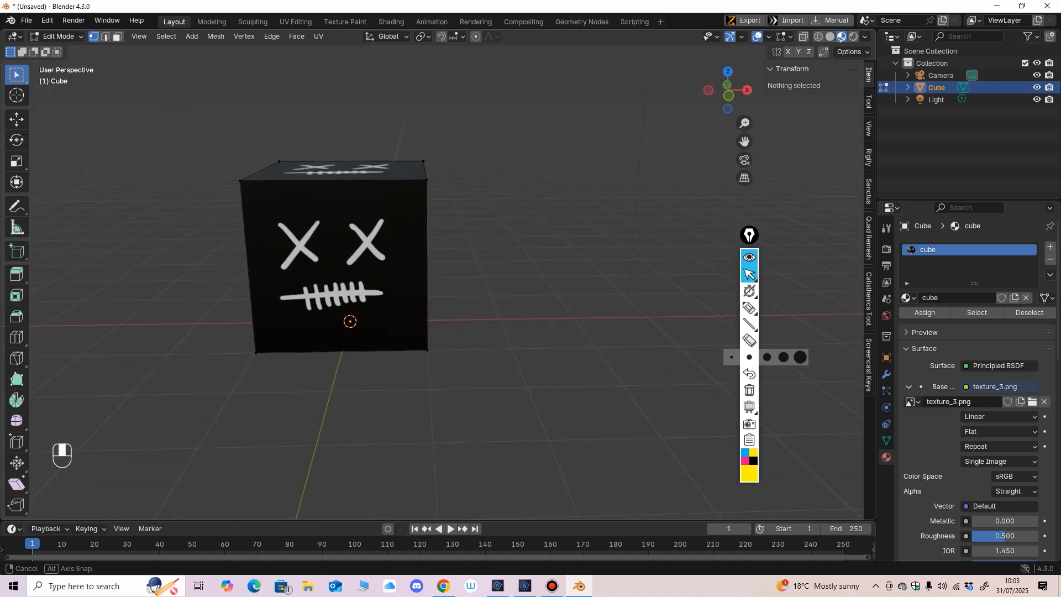
Step: Return the cube to Object Mode and replace its Base Color image with texture_1.png
click(55, 36)
click(66, 49)
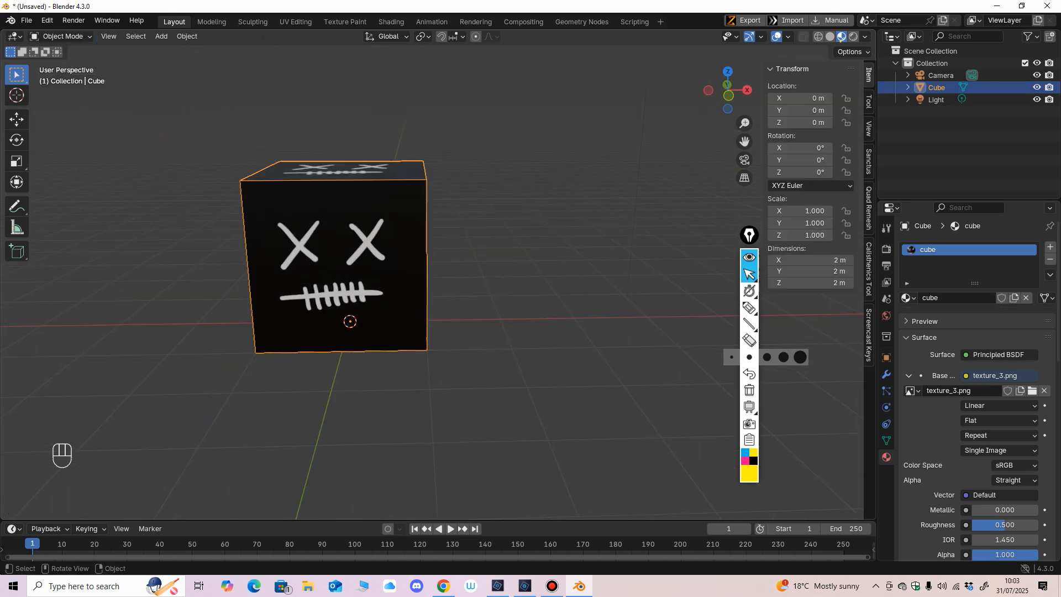
click(1032, 386)
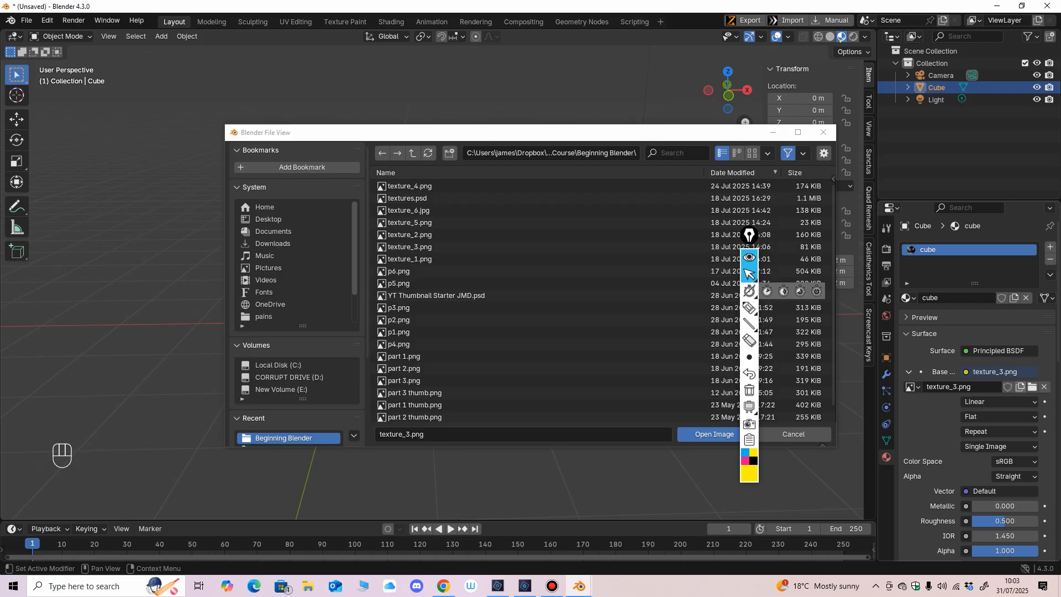
click(552, 258)
click(709, 435)
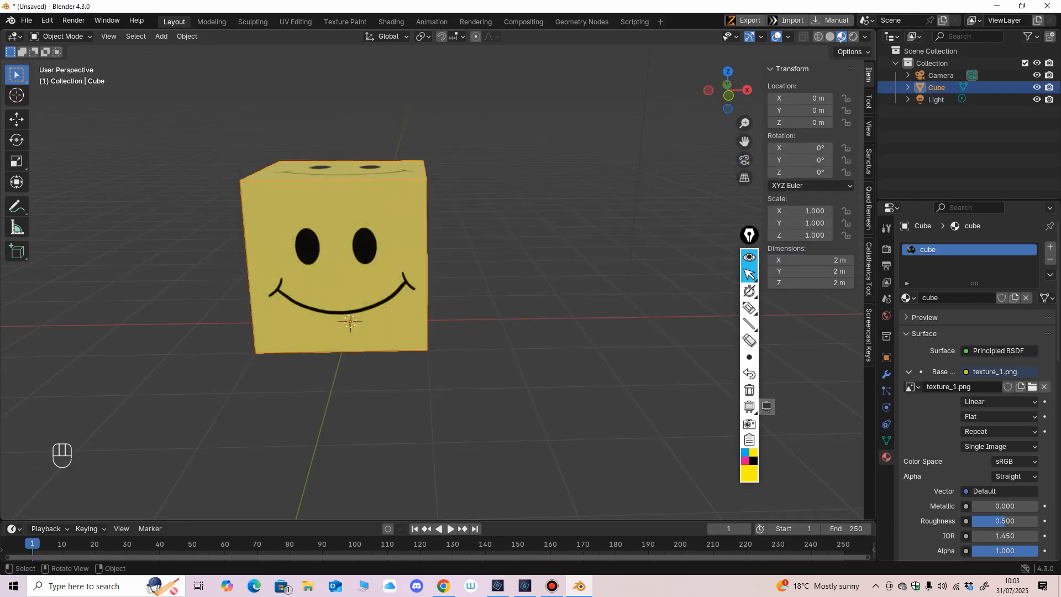
Step: Examine how the texture sits on the cube's faces from several sides and distances
mouse_move(470, 310)
middle_down()
mouse_move(534, 294)
mouse_move(578, 311)
mouse_move(528, 305)
middle_up()
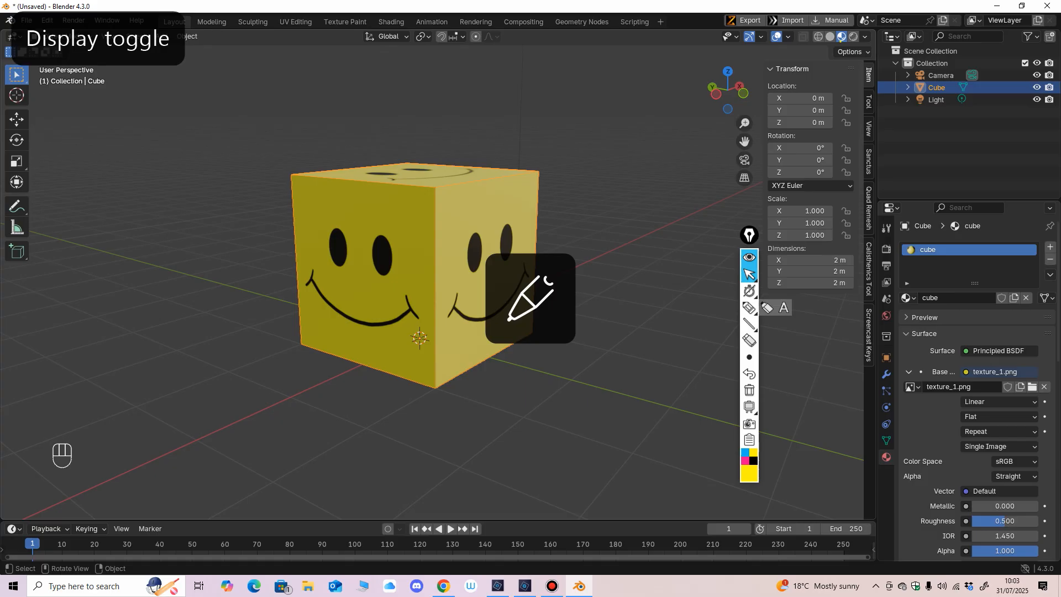
middle_drag(332, 260, 263, 267)
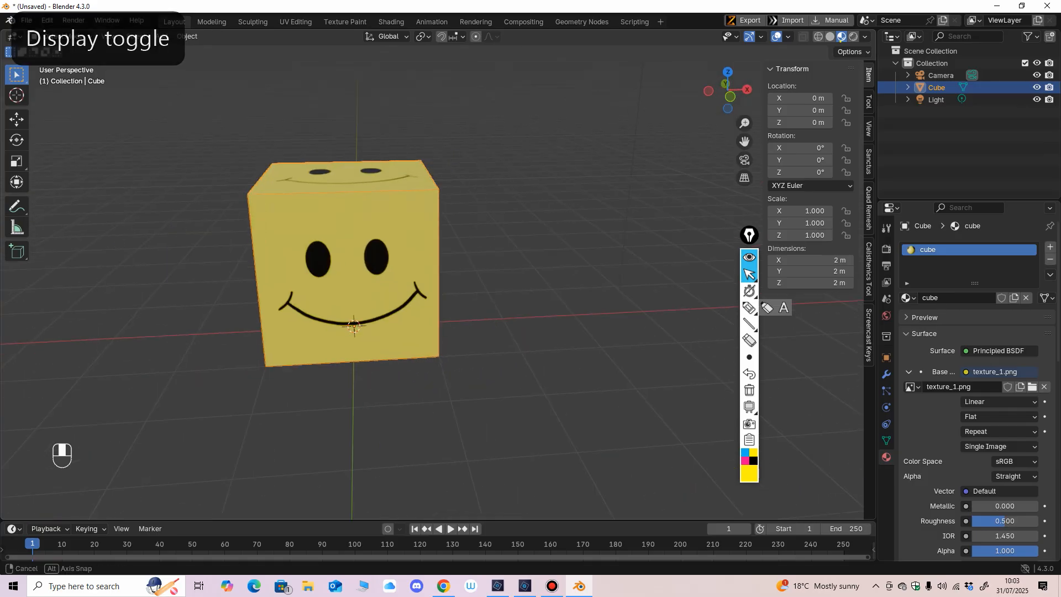
scroll(259, 255, up, 1)
mouse_move(343, 276)
middle_down()
mouse_move(359, 255)
mouse_move(351, 263)
mouse_move(436, 271)
mouse_move(453, 279)
mouse_move(462, 331)
mouse_move(459, 287)
mouse_move(443, 276)
mouse_move(356, 301)
mouse_move(380, 292)
mouse_move(348, 293)
middle_up()
scroll(359, 257, up, 1)
scroll(356, 301, down, 1)
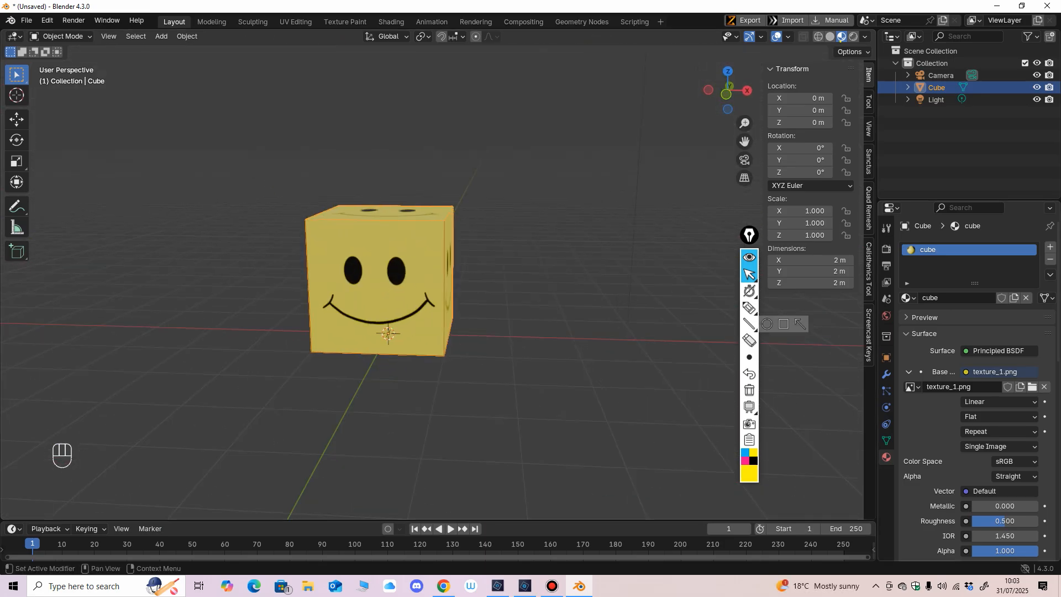
Step: Draw a yellow frame with an arrow around the Base Color texture settings and write an underlined "Base Colour" beside the cube
click(750, 308)
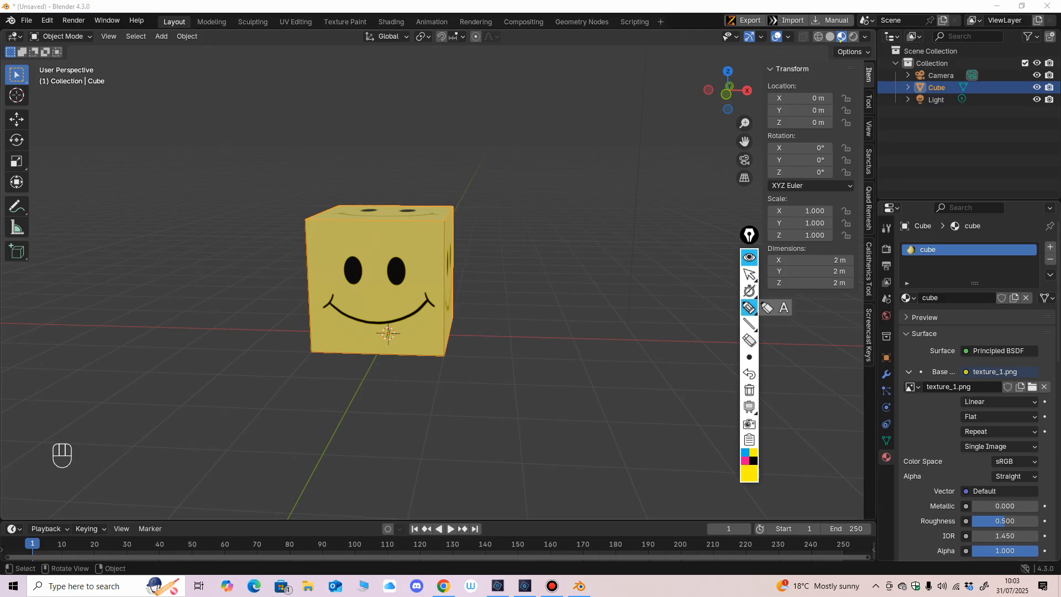
mouse_move(894, 358)
mouse_down()
mouse_move(903, 464)
mouse_move(1050, 457)
mouse_move(1051, 363)
mouse_move(898, 357)
mouse_move(885, 409)
mouse_move(800, 419)
mouse_up()
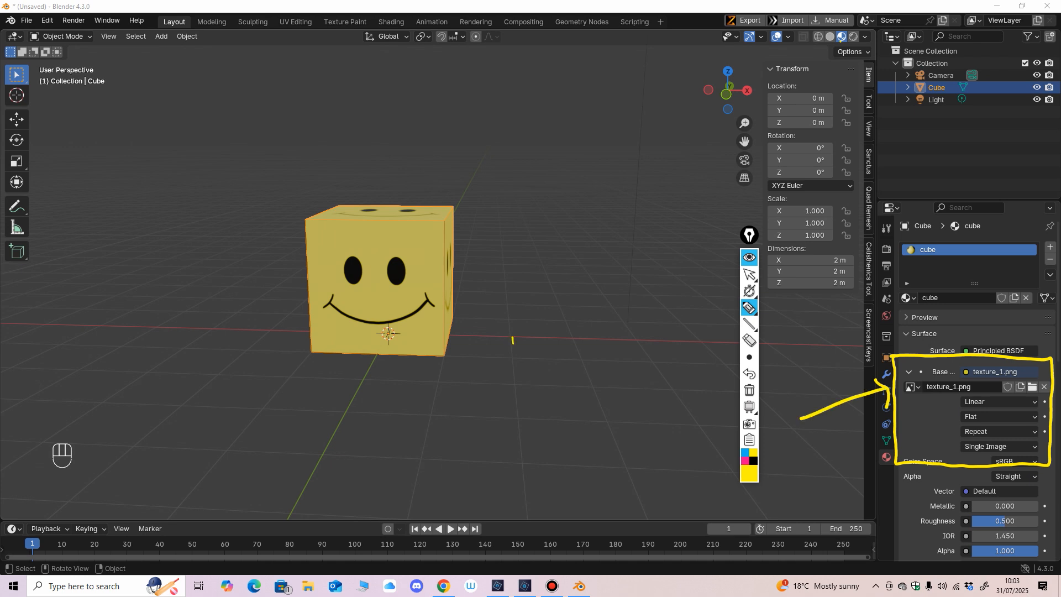
drag(513, 343, 513, 364)
mouse_move(511, 335)
mouse_down()
mouse_move(520, 333)
mouse_move(508, 366)
mouse_move(543, 362)
mouse_up()
drag(548, 342, 545, 363)
drag(553, 354, 588, 359)
mouse_move(601, 346)
mouse_down()
mouse_move(614, 360)
mouse_move(650, 336)
mouse_up()
drag(507, 396, 676, 359)
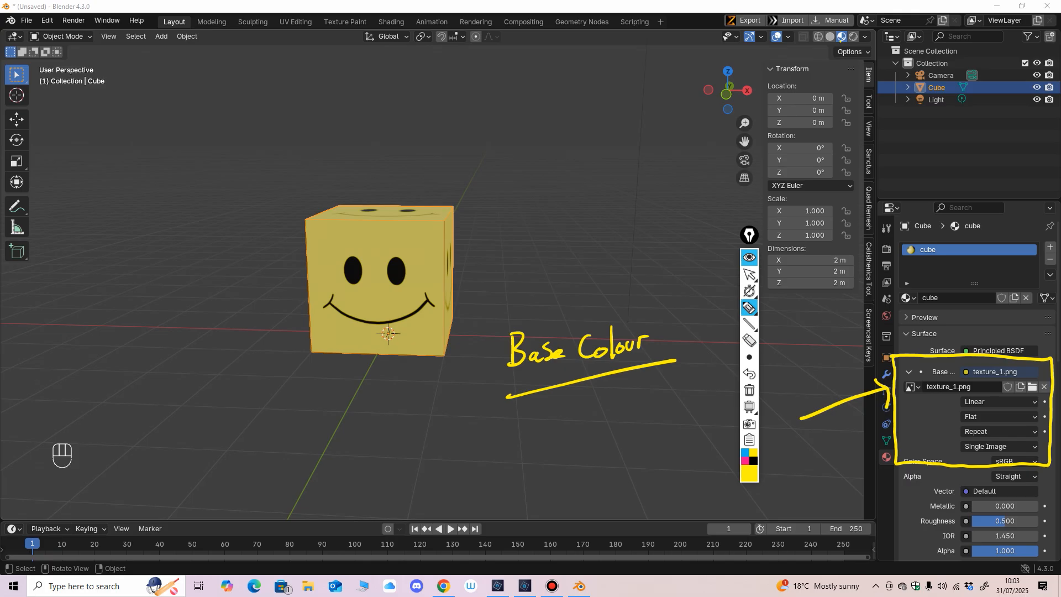
Step: Write an underlined "B+B" beneath the handwritten "Base Colour" note
drag(539, 428, 540, 452)
mouse_move(537, 425)
mouse_down()
mouse_move(547, 427)
mouse_move(542, 451)
mouse_up()
click(554, 436)
drag(575, 413, 575, 435)
drag(535, 472, 606, 433)
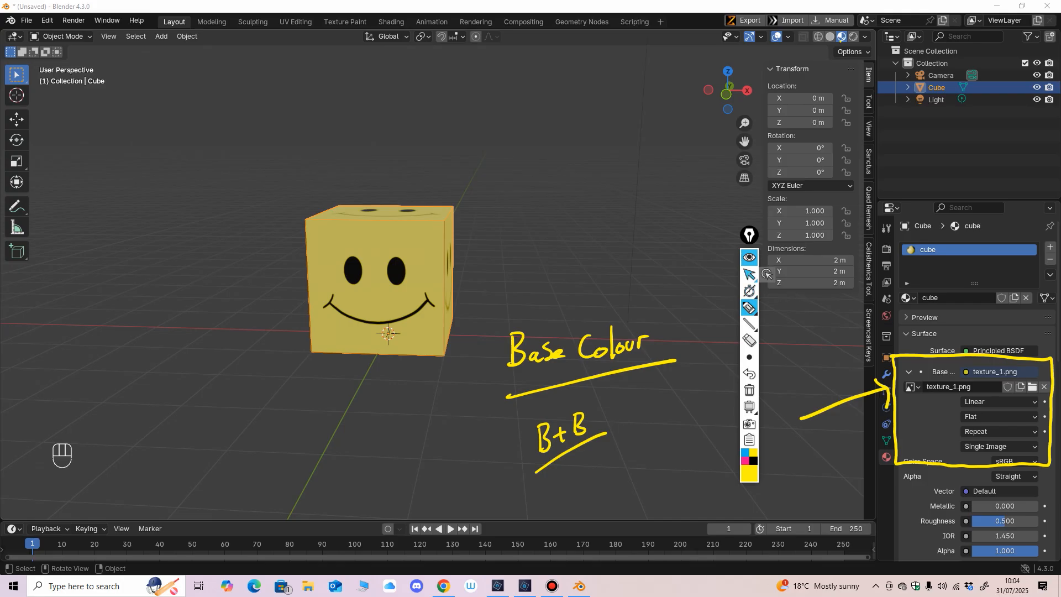
Step: Erase the handwritten notes, the yellow frame and the arrow, and return to the normal pointer
click(749, 340)
drag(651, 338, 512, 359)
mouse_move(539, 436)
mouse_down()
mouse_move(582, 425)
mouse_move(572, 451)
mouse_up()
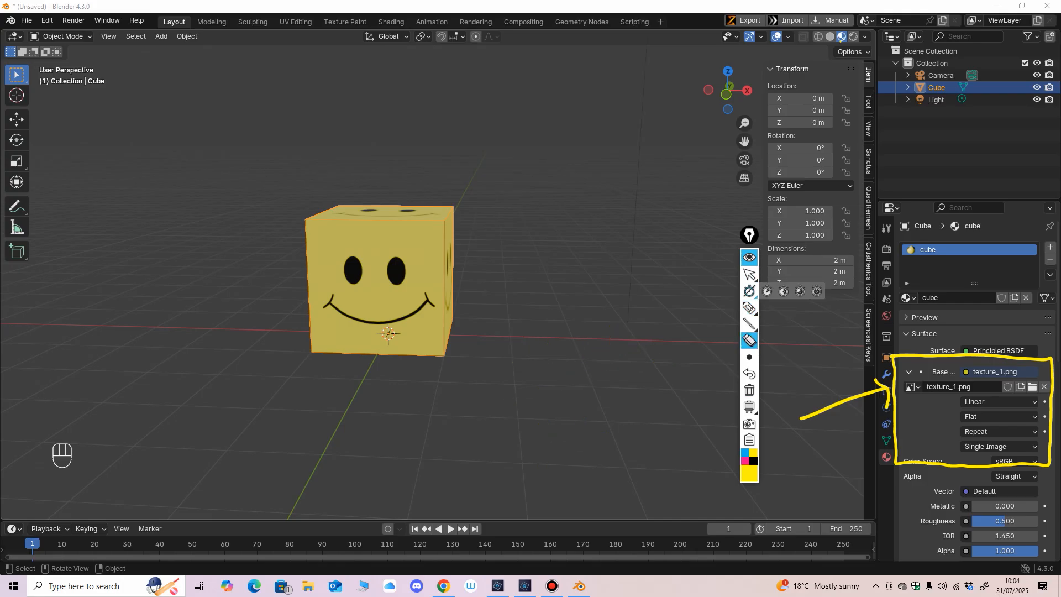
click(749, 274)
click(749, 340)
drag(877, 391, 898, 394)
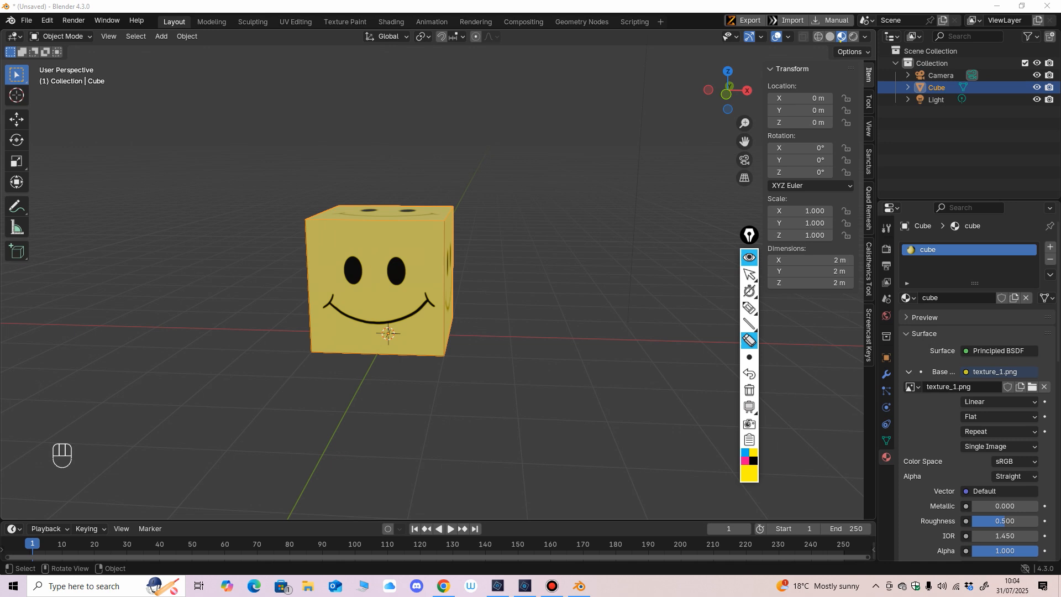
click(749, 274)
Step: Examine the smiley texture on the cube's faces from several sides, with the cube deselected
middle_drag(475, 326, 525, 343)
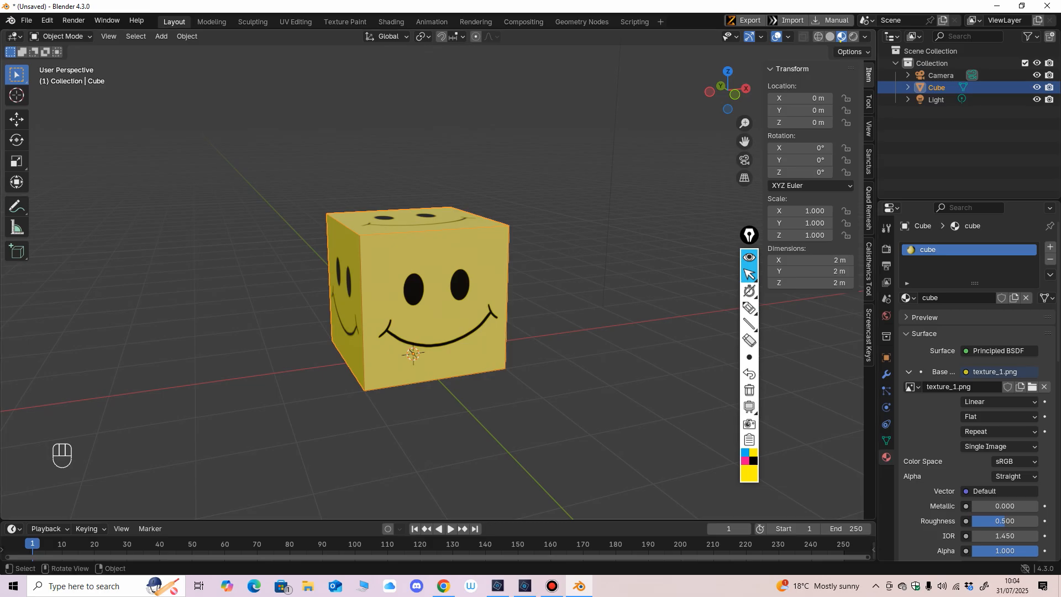
mouse_move(442, 331)
middle_down()
mouse_move(464, 331)
mouse_move(431, 332)
mouse_move(486, 332)
mouse_move(453, 337)
middle_up()
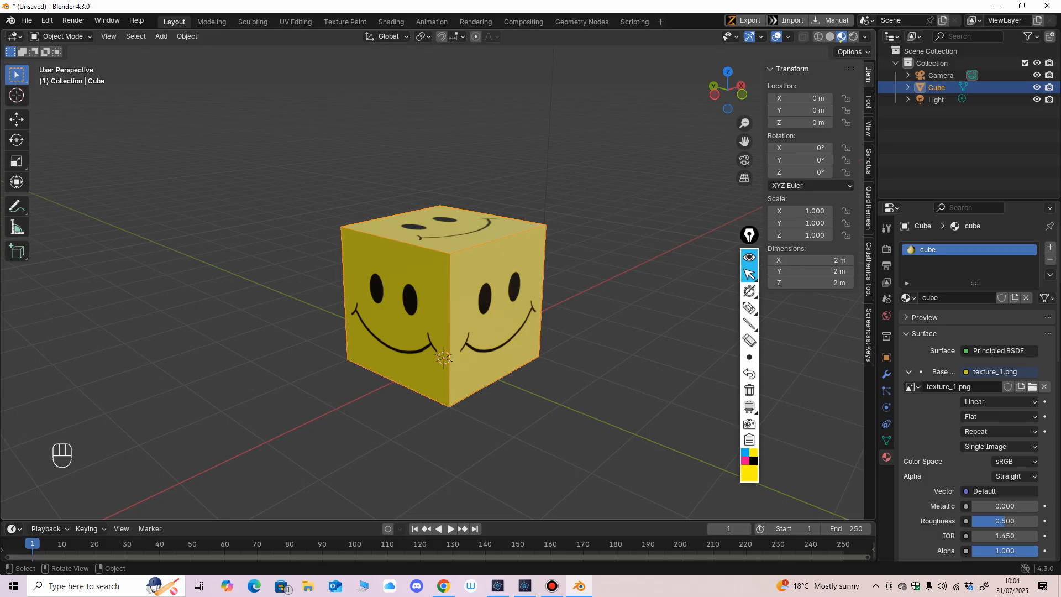
mouse_move(453, 337)
middle_down()
mouse_move(431, 332)
mouse_move(464, 326)
mouse_move(439, 331)
middle_up()
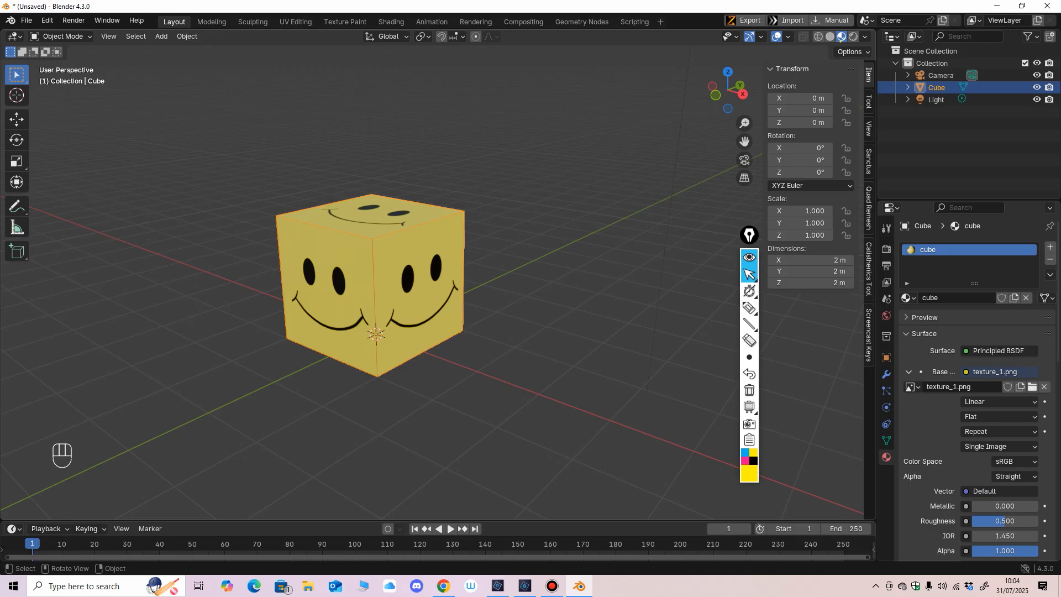
middle_drag(386, 332, 534, 307)
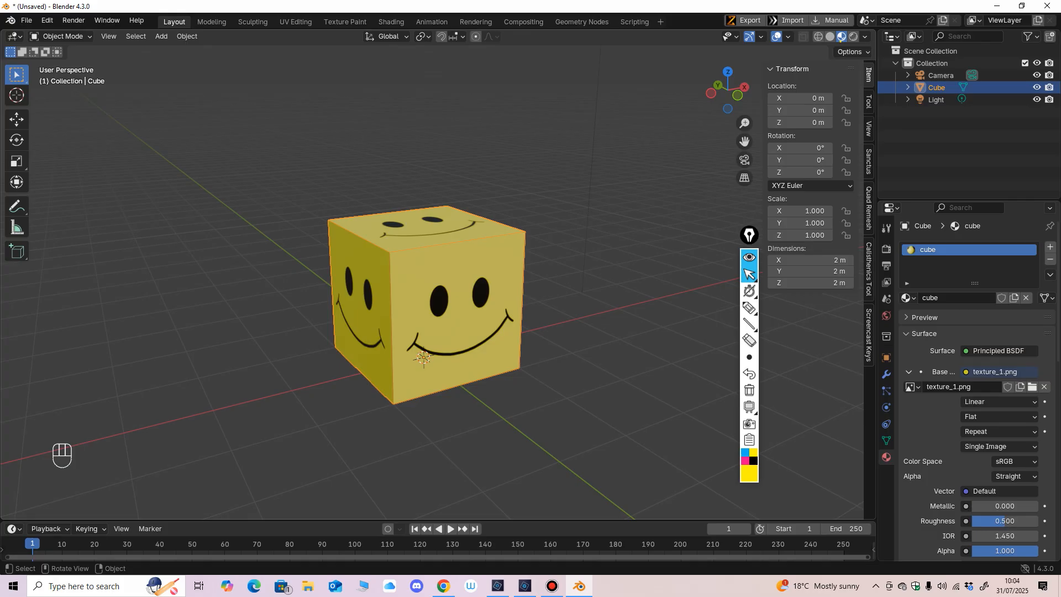
click(553, 354)
middle_drag(553, 353, 673, 391)
shift+middle_drag(673, 391, 590, 367)
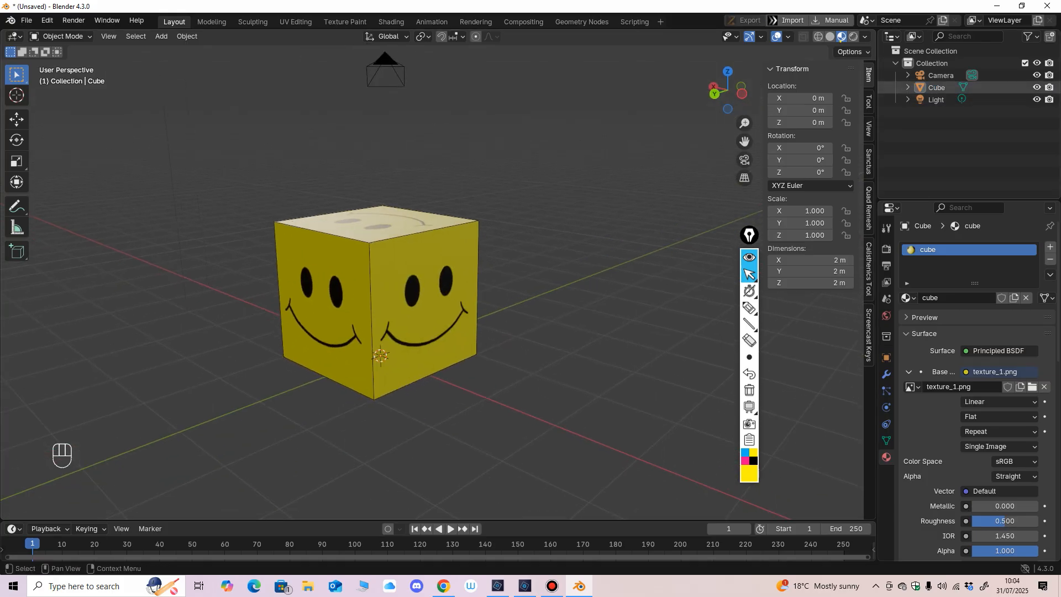
Step: Hide the cube, the camera and the light in the viewport and switch to solid shading
click(1037, 88)
middle_drag(674, 234, 659, 228)
click(830, 37)
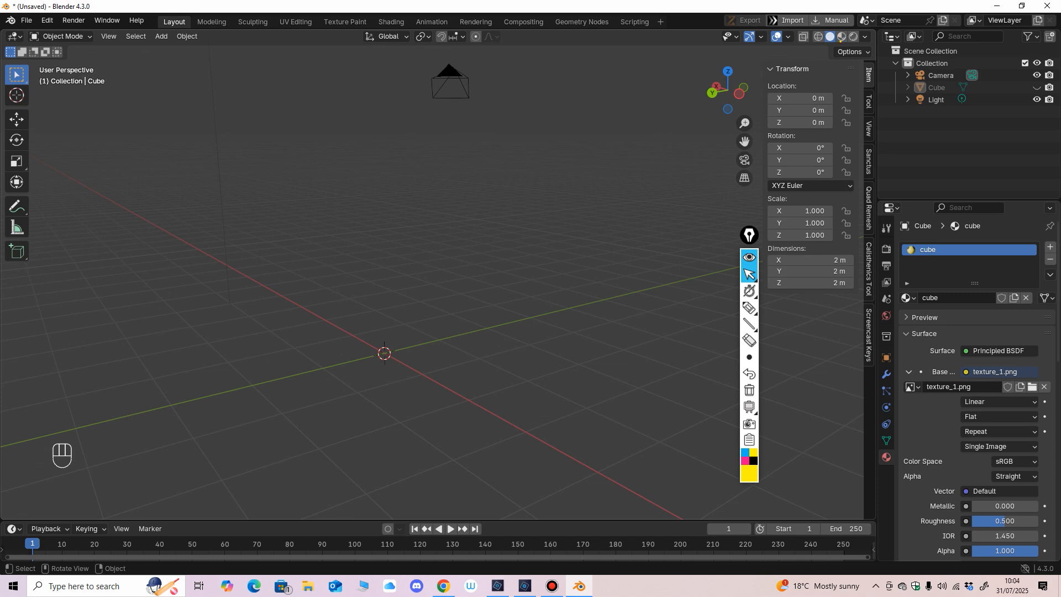
click(1036, 75)
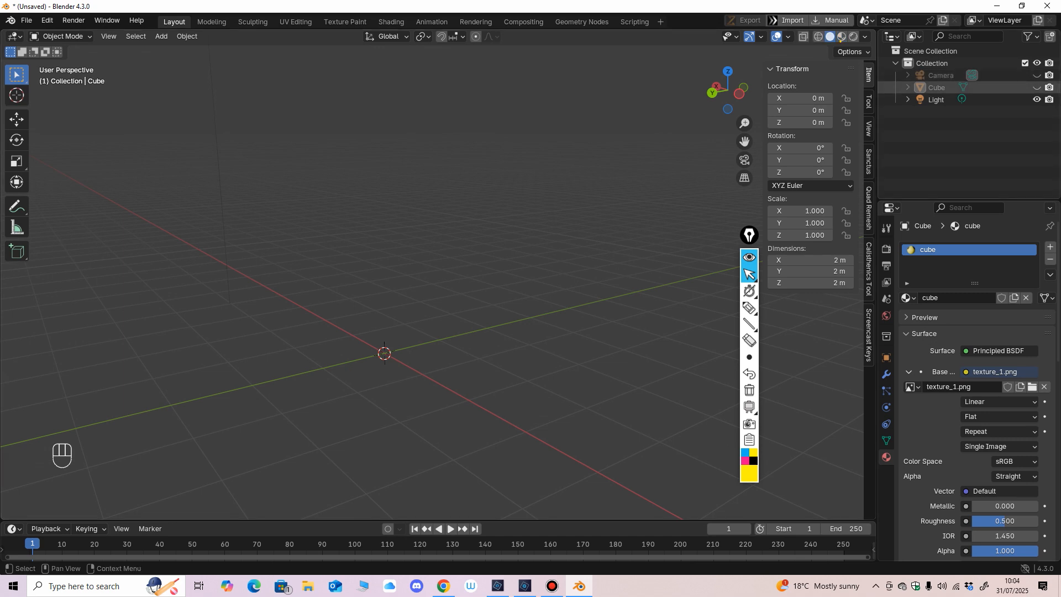
click(1037, 99)
middle_drag(658, 235, 634, 235)
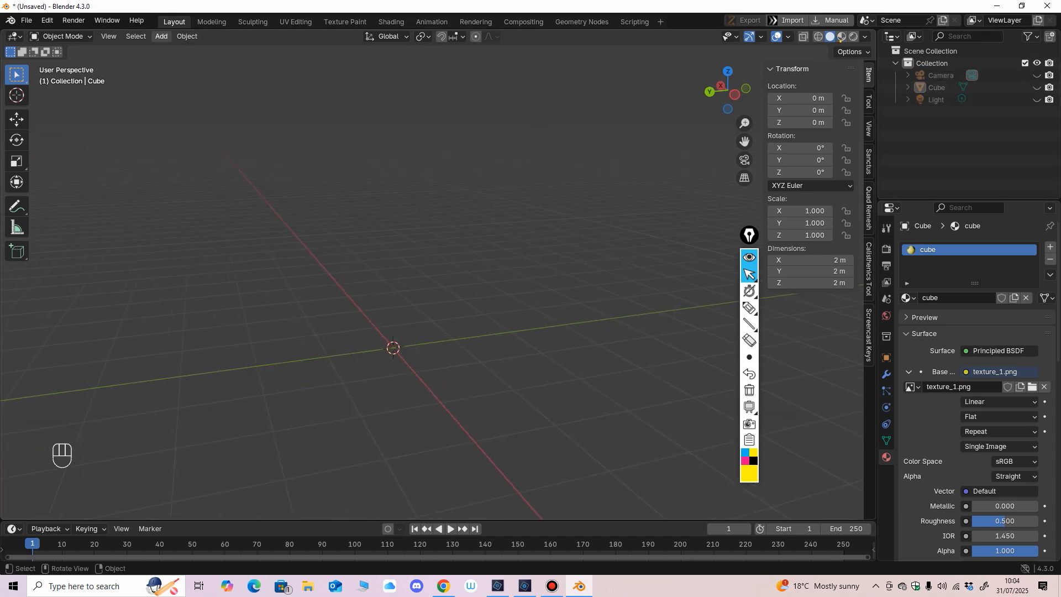
Step: Add a UV sphere to the emptied scene
click(162, 36)
mouse_move(182, 49)
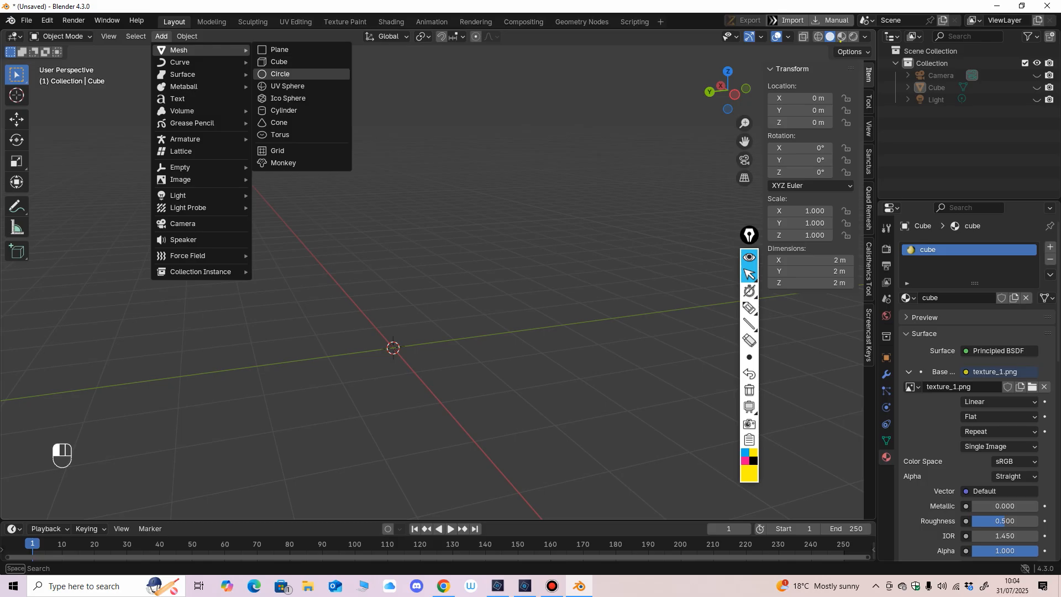
click(288, 86)
middle_drag(442, 332, 453, 235)
scroll(449, 252, up, 1)
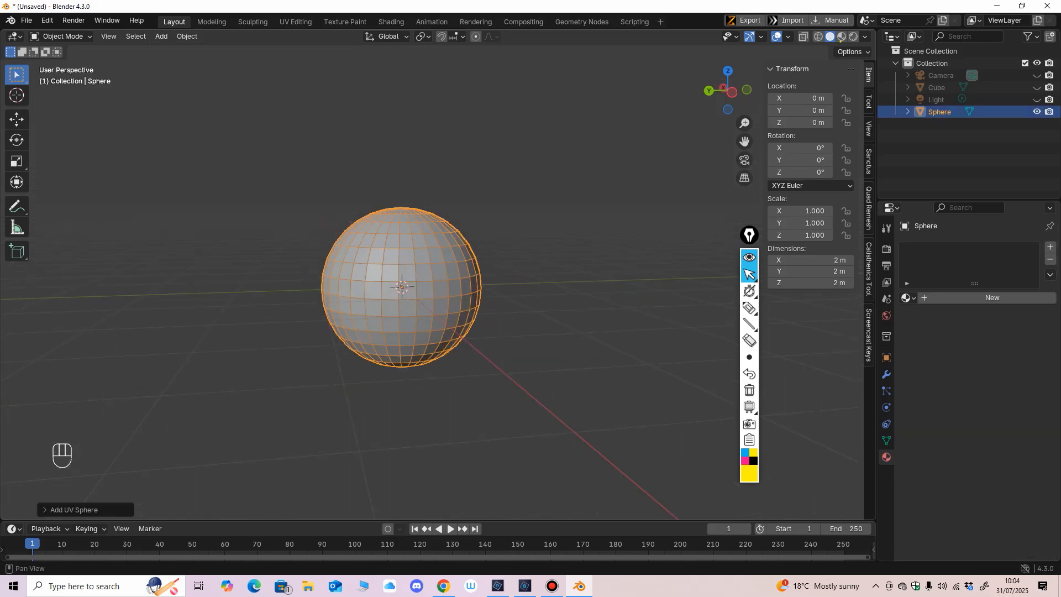
Step: Set the sphere's Z location to 1 m and apply its object transform
click(800, 123)
text(1)
key(Return)
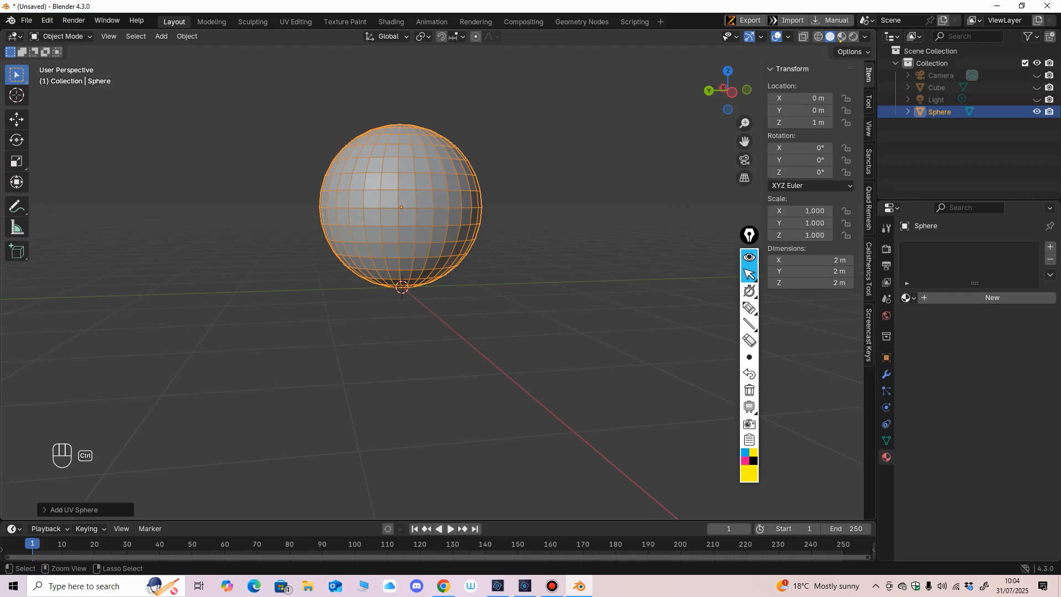
key(ctrl+a)
click(515, 251)
middle_drag(516, 251, 519, 276)
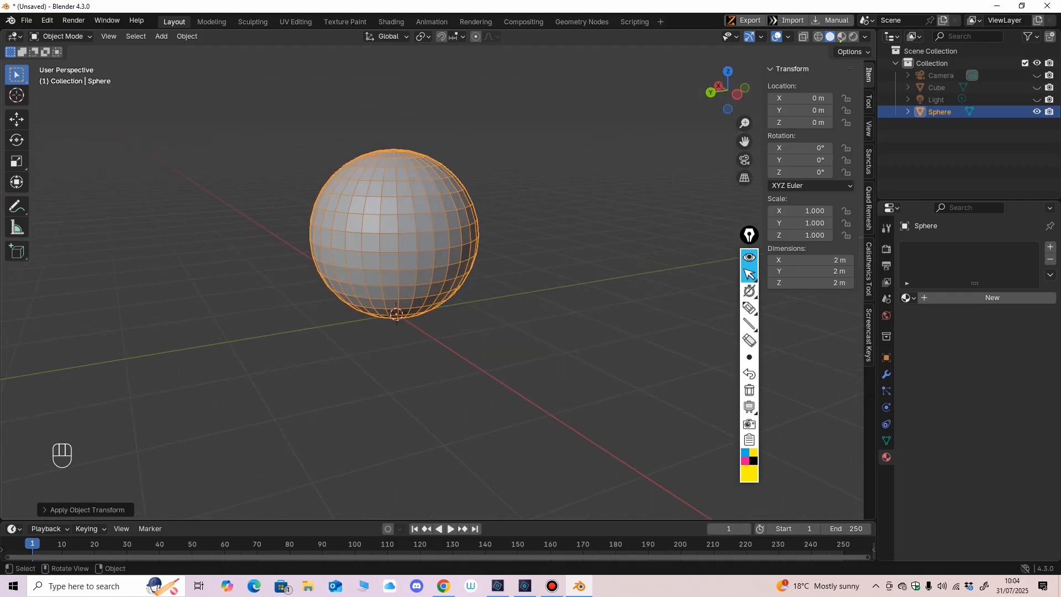
Step: Open the UV Editing workspace, put the sphere in Object Mode and narrow the UV editor to enlarge the 3D viewport
click(295, 22)
scroll(661, 299, up, 3)
shift+middle_drag(661, 298, 628, 299)
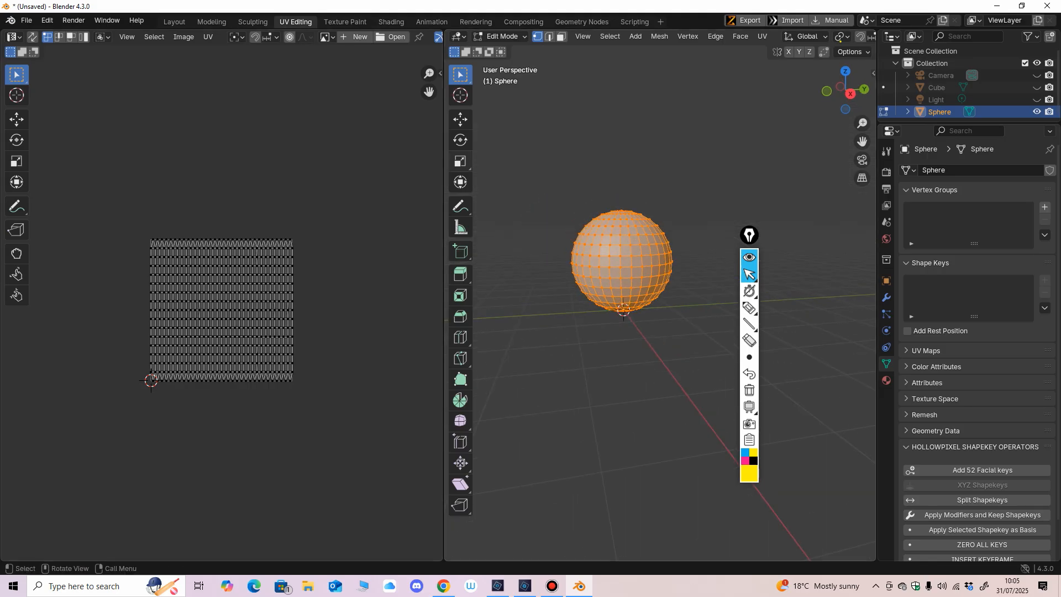
click(500, 37)
click(500, 46)
drag(444, 298, 304, 298)
Step: Return to the Layout workspace and put the sphere in Edit Mode
click(174, 21)
middle_drag(420, 276, 415, 299)
scroll(405, 268, up, 1)
click(62, 36)
click(62, 63)
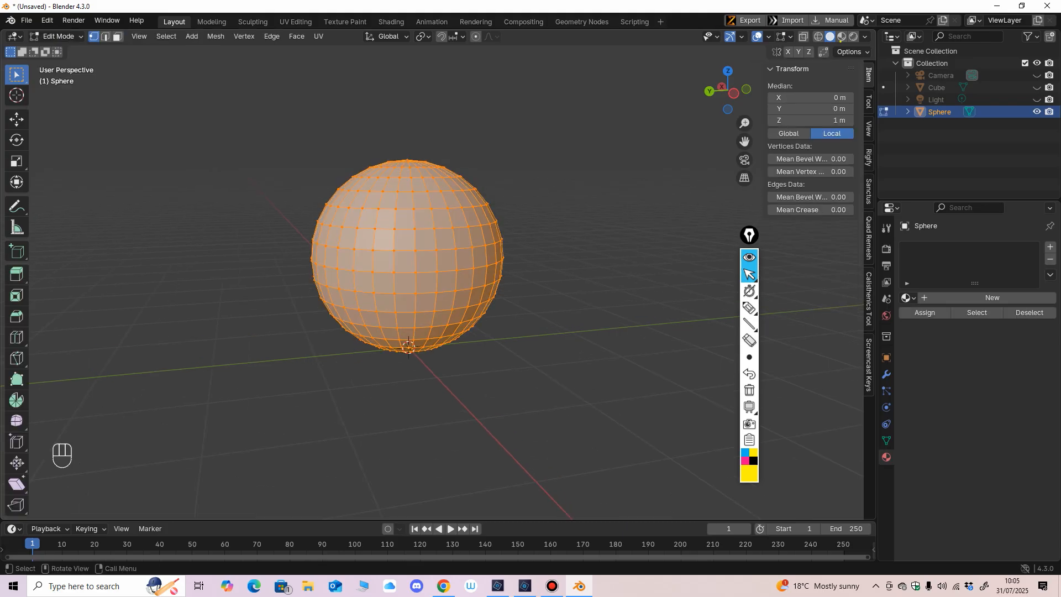
Step: Select the edge loop around the sphere's equator in edge select mode and mark it as a seam
middle_drag(420, 276, 412, 275)
click(454, 269)
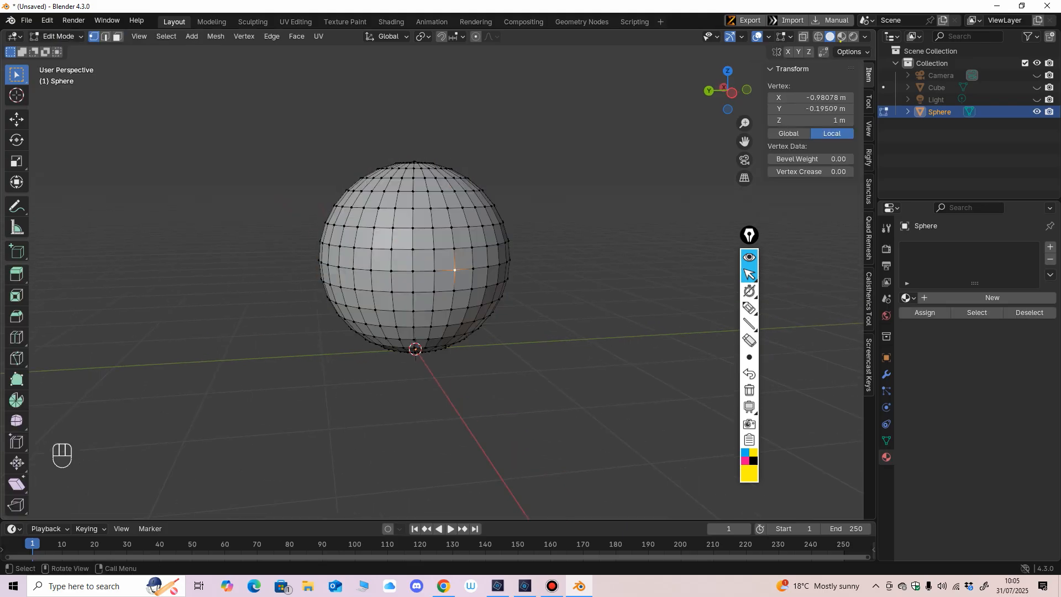
click(413, 271)
key(2)
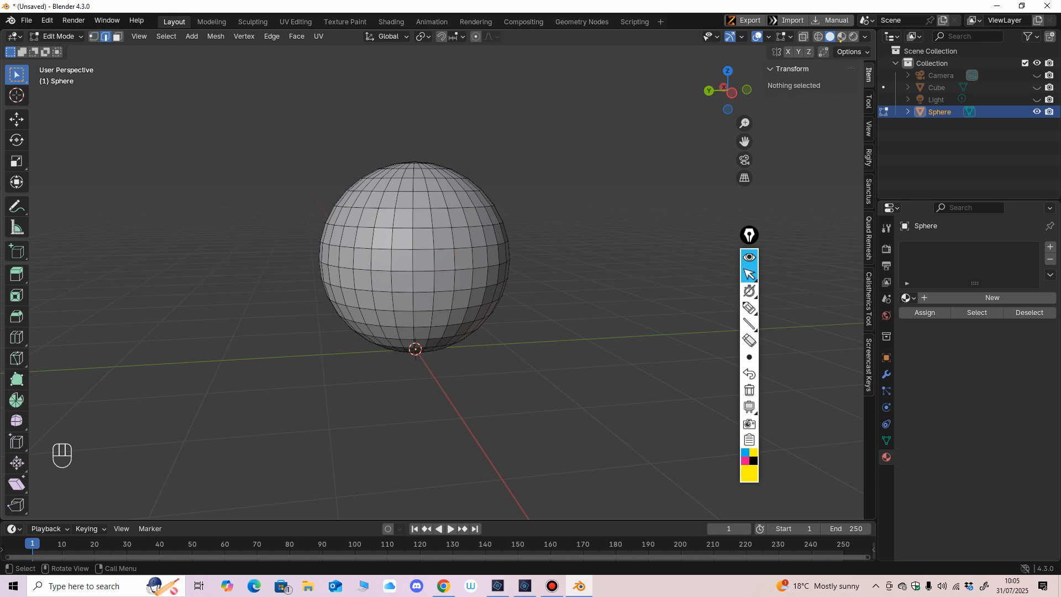
click(423, 270)
click(167, 36)
mouse_move(191, 223)
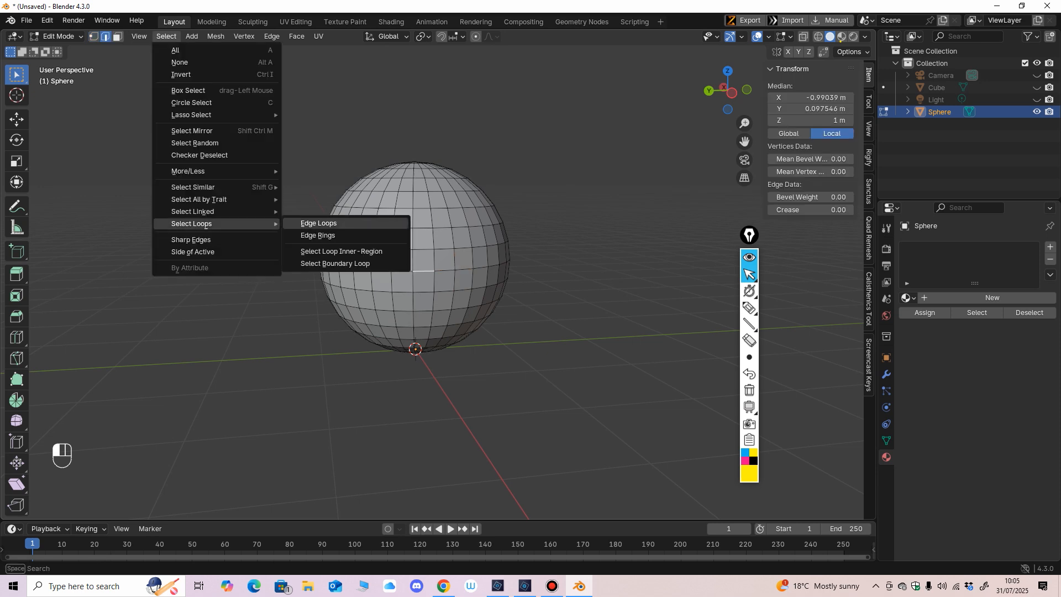
click(318, 224)
middle_drag(331, 226, 315, 220)
key(ctrl+e)
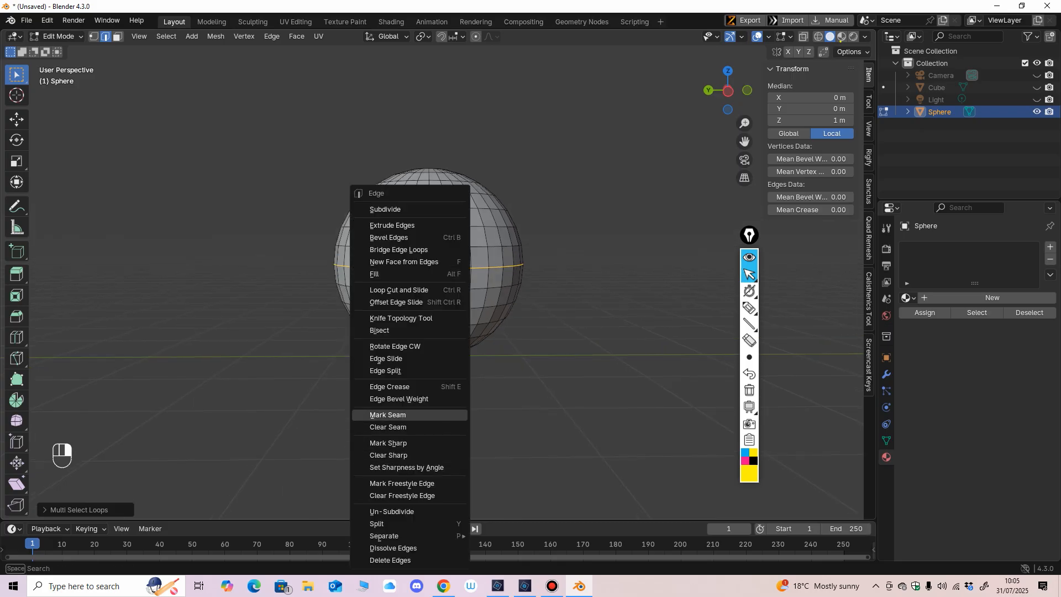
click(387, 414)
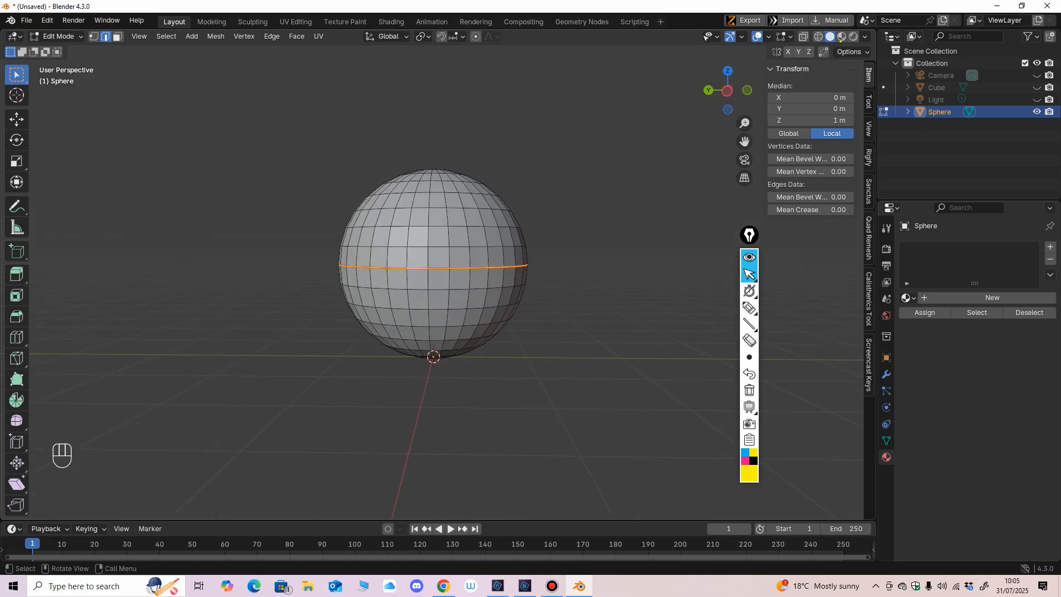
Step: Select all of the sphere's faces in face select mode and unwrap them with Minimum Stretch
key(3)
key(a)
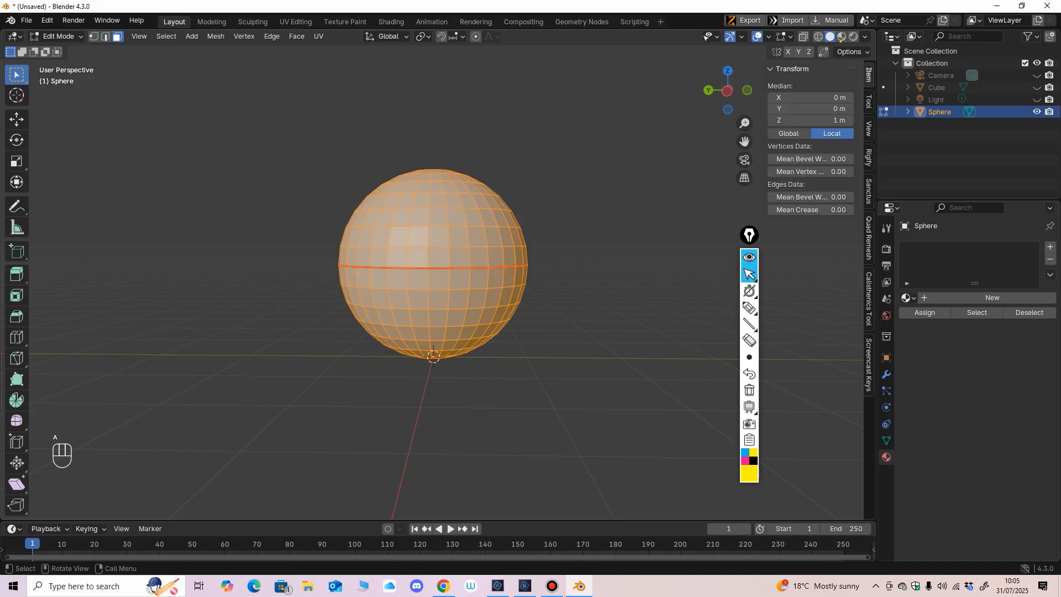
key(u)
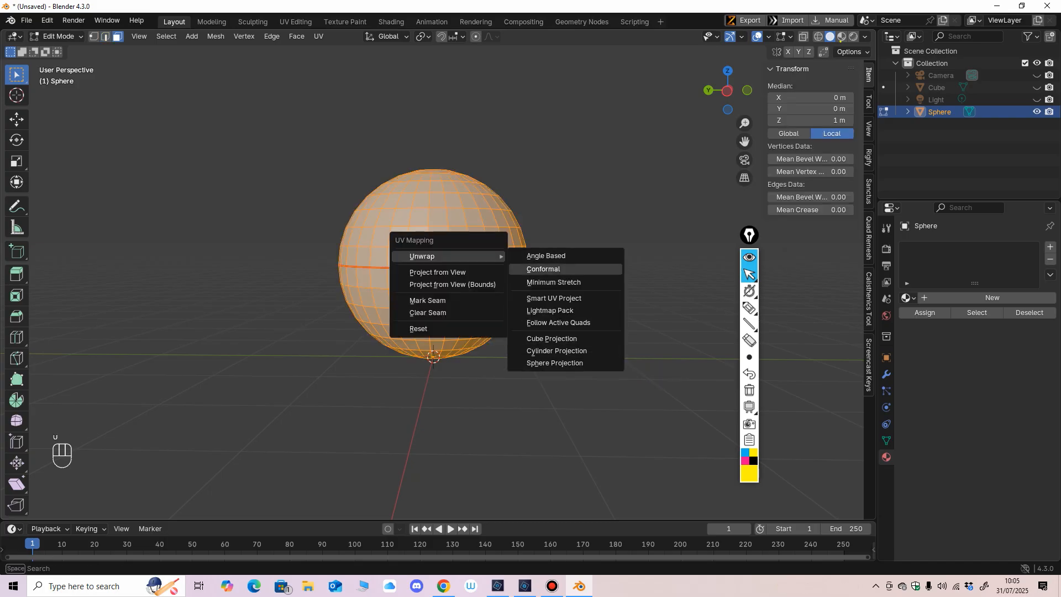
click(554, 282)
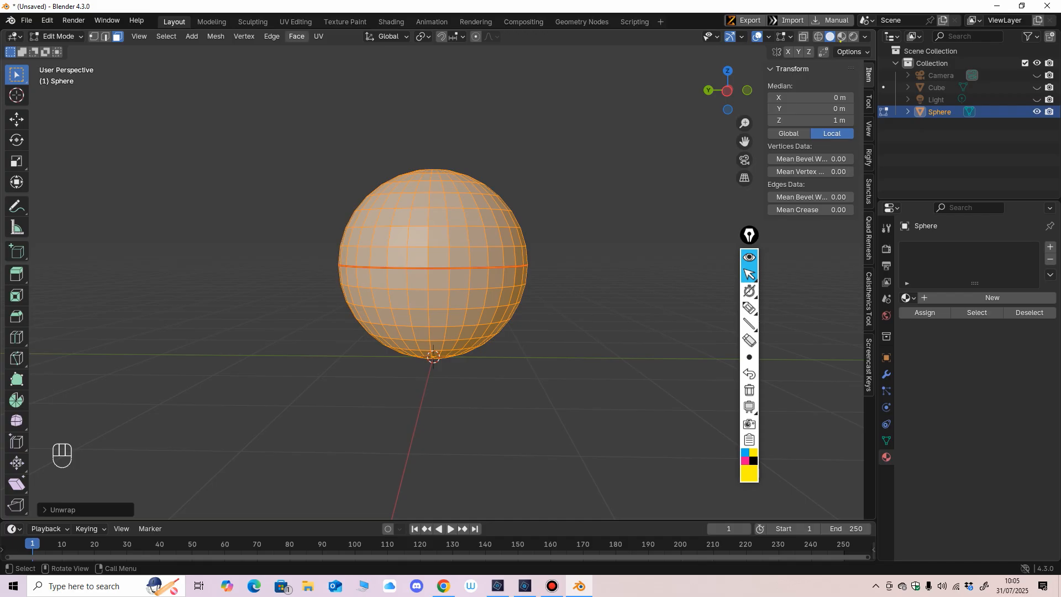
Step: Open the UV Editing workspace, inspect the sphere's unwrapped UV islands and narrow the UV editor further
click(296, 21)
scroll(157, 405, up, 3)
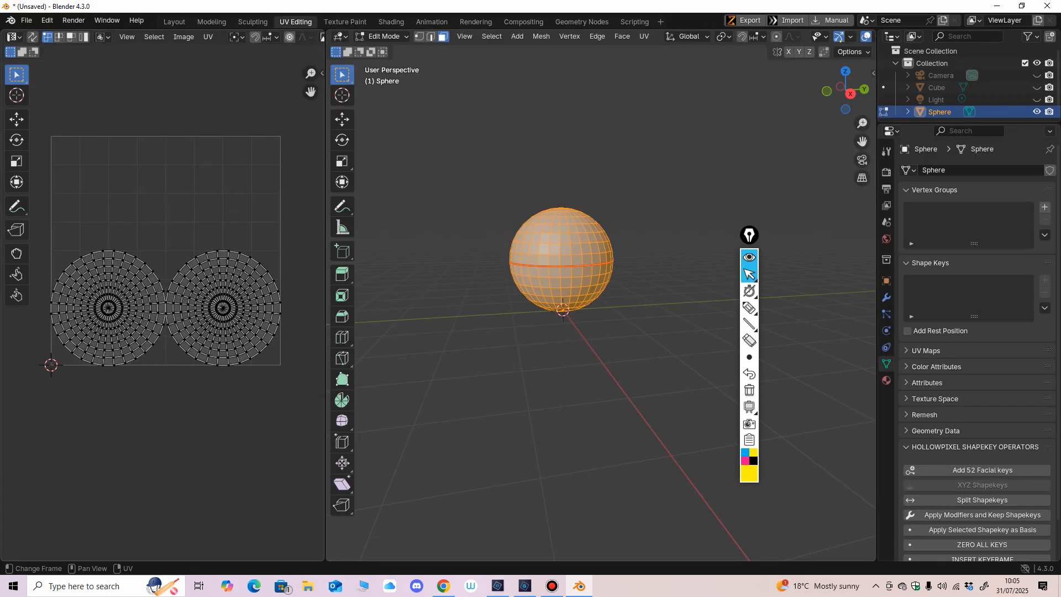
middle_drag(157, 353, 144, 360)
ctrl+middle_drag(168, 316, 167, 306)
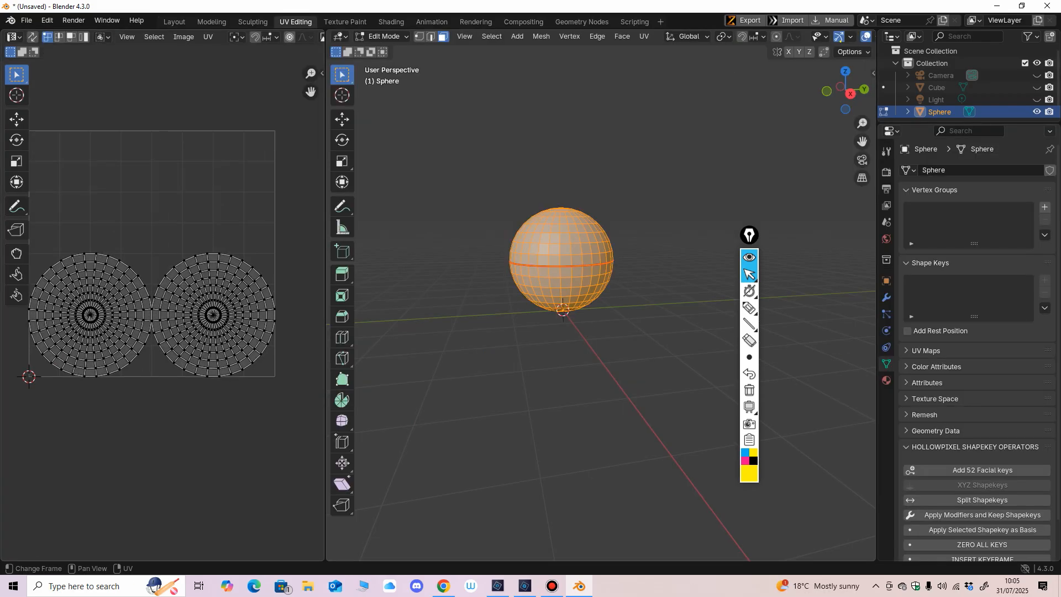
drag(325, 331, 281, 331)
Step: Return the sphere to Object Mode and apply Shade Smooth to it
click(341, 36)
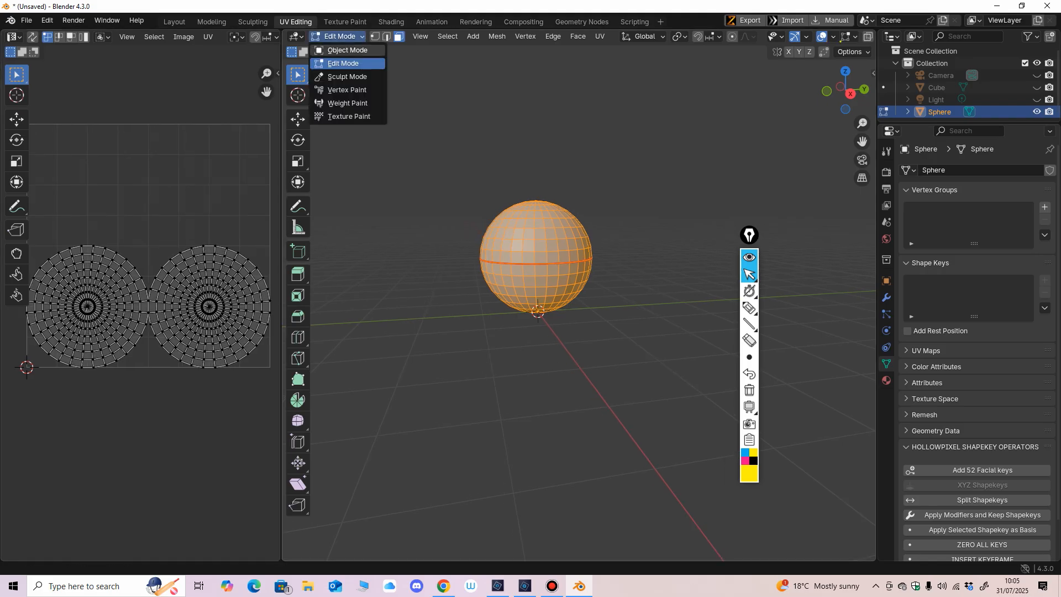
click(340, 48)
middle_drag(553, 260, 531, 261)
ctrl+middle_drag(530, 261, 497, 276)
right_click(532, 241)
click(530, 242)
scroll(509, 243, up, 1)
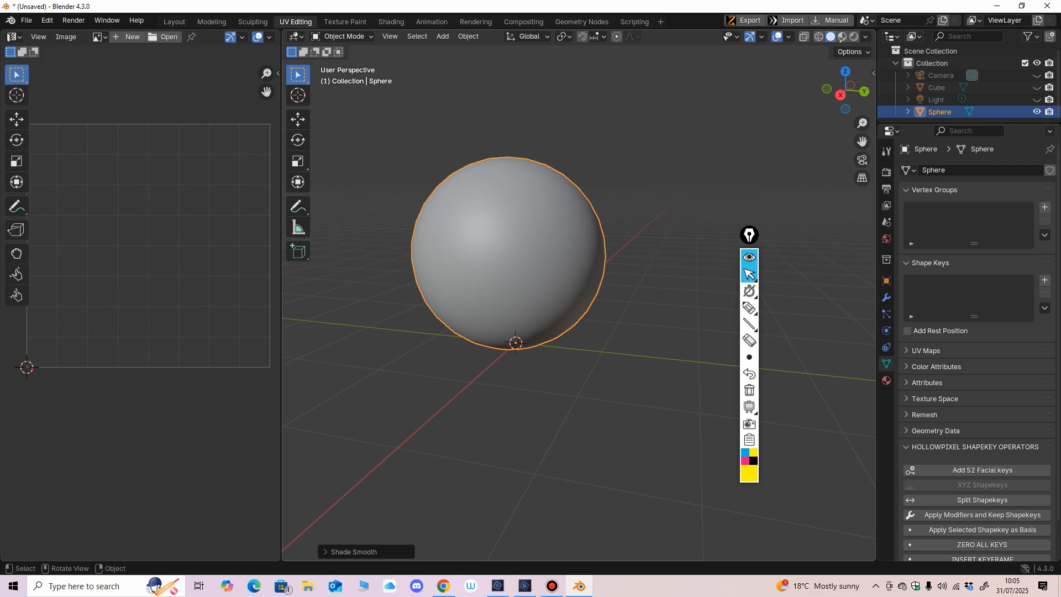
Step: Check the smoothed sphere up close and switch to the Texture Paint workspace
scroll(579, 304, down, 2)
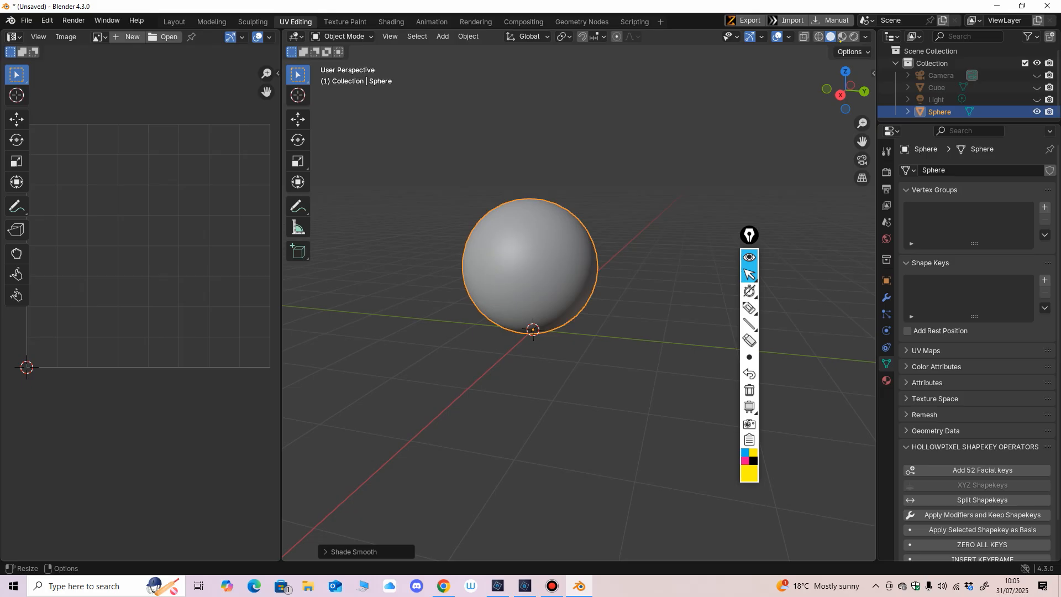
scroll(578, 296, up, 2)
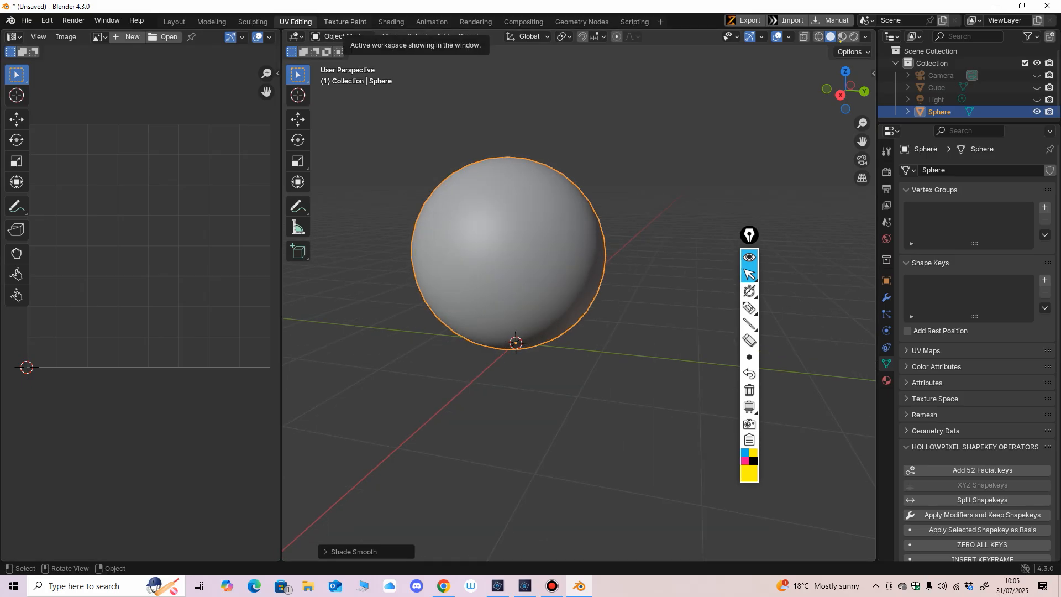
key(ctrl+Page_Down)
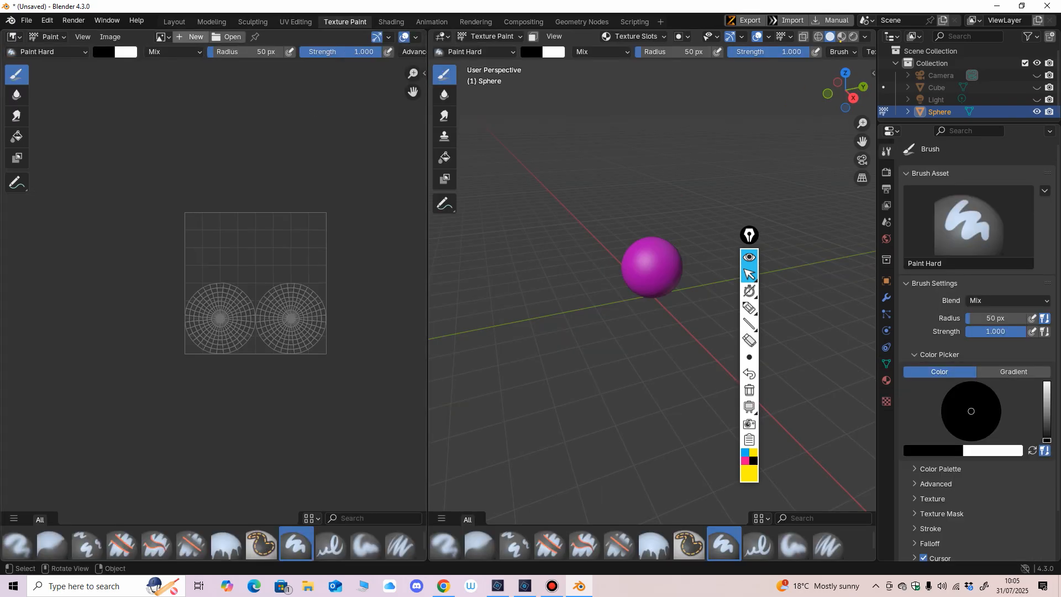
Step: Return to the Layout workspace and switch the sphere to Texture Paint mode
click(174, 22)
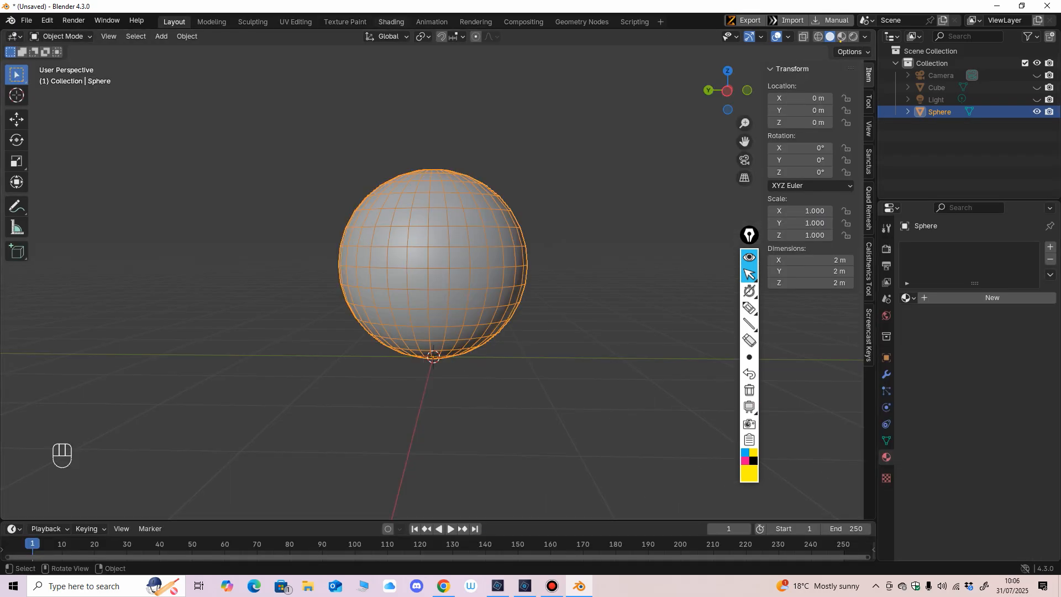
click(61, 36)
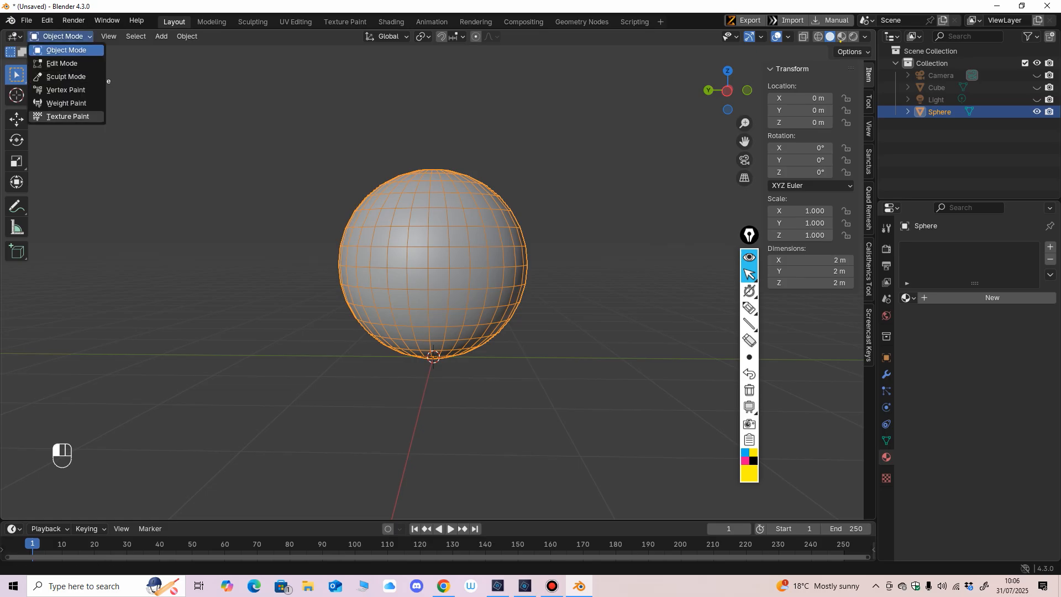
click(78, 117)
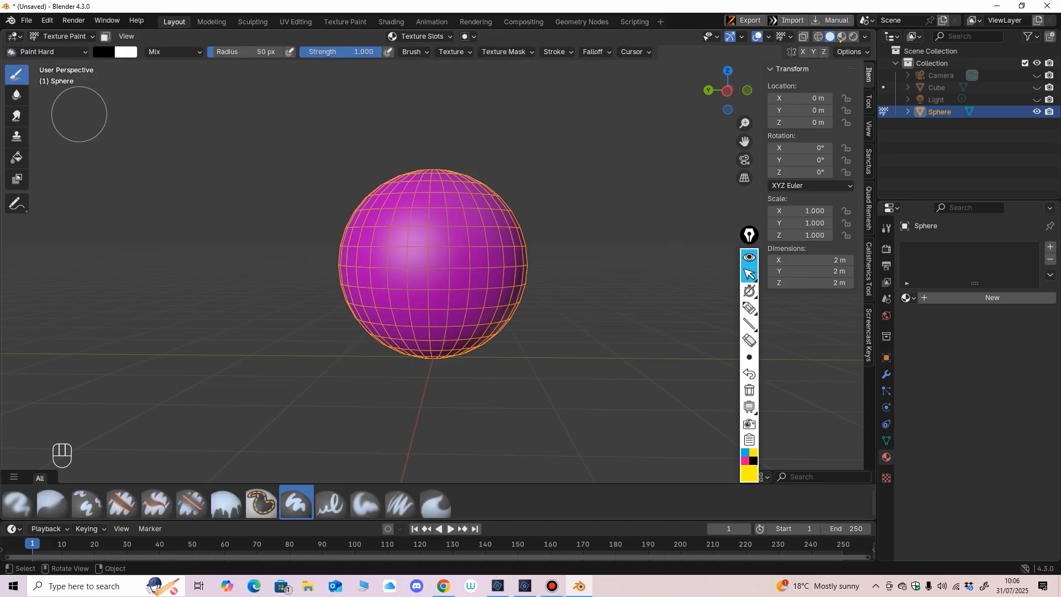
click(60, 36)
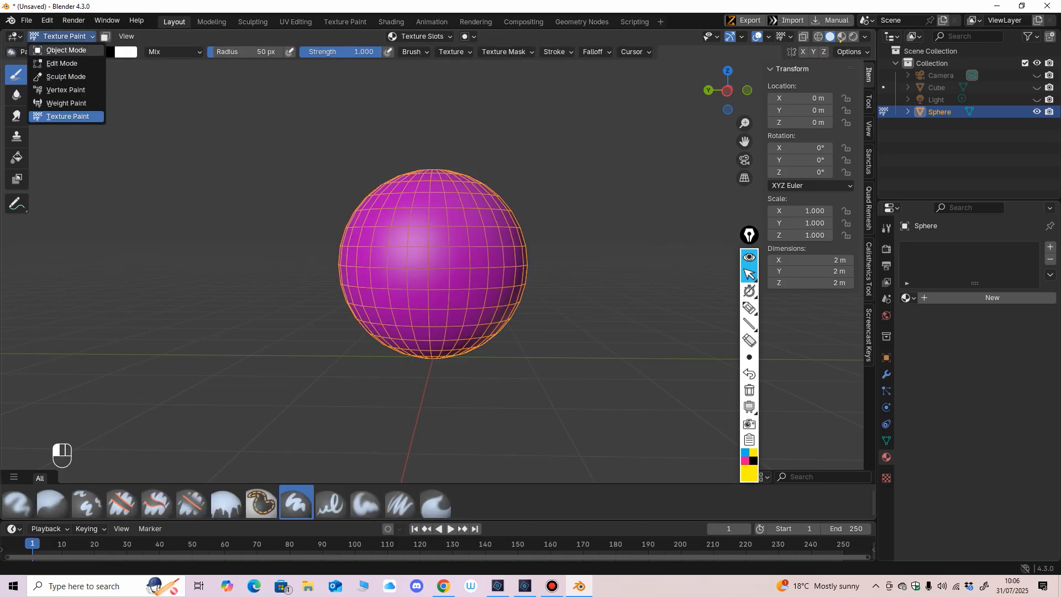
click(65, 50)
click(61, 36)
click(66, 116)
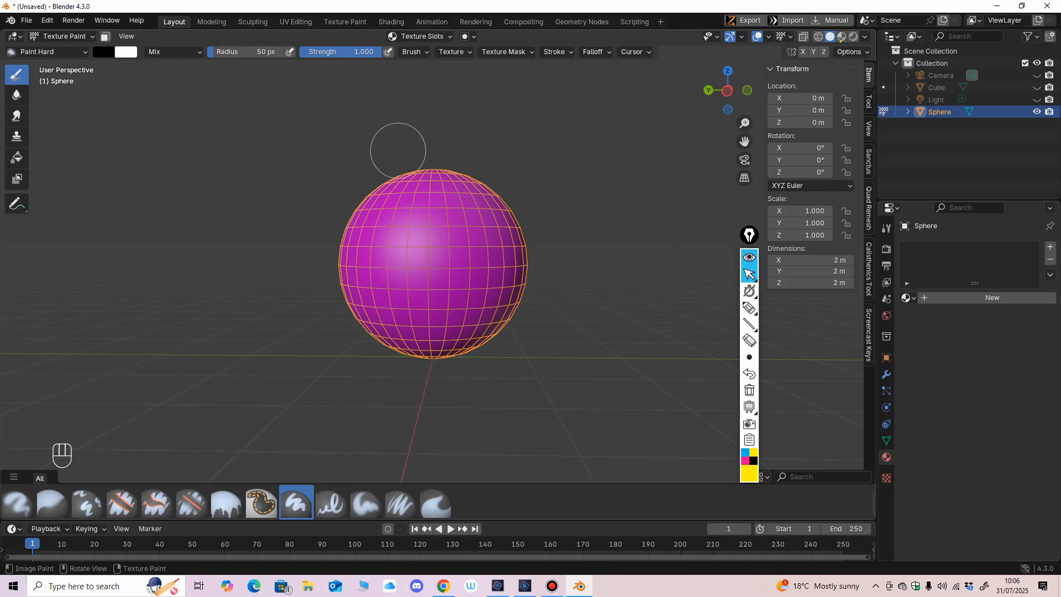
Step: Set the paint brush radius to 78 px and check the brush's stroke settings
key(f)
click(413, 155)
key(f)
key(f)
click(555, 51)
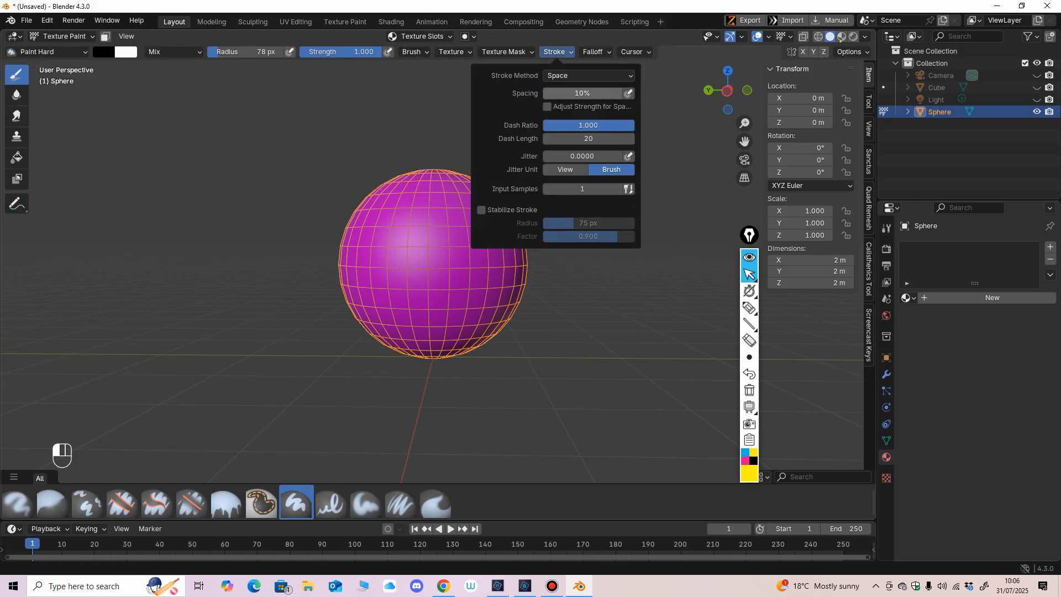
drag(751, 237, 751, 218)
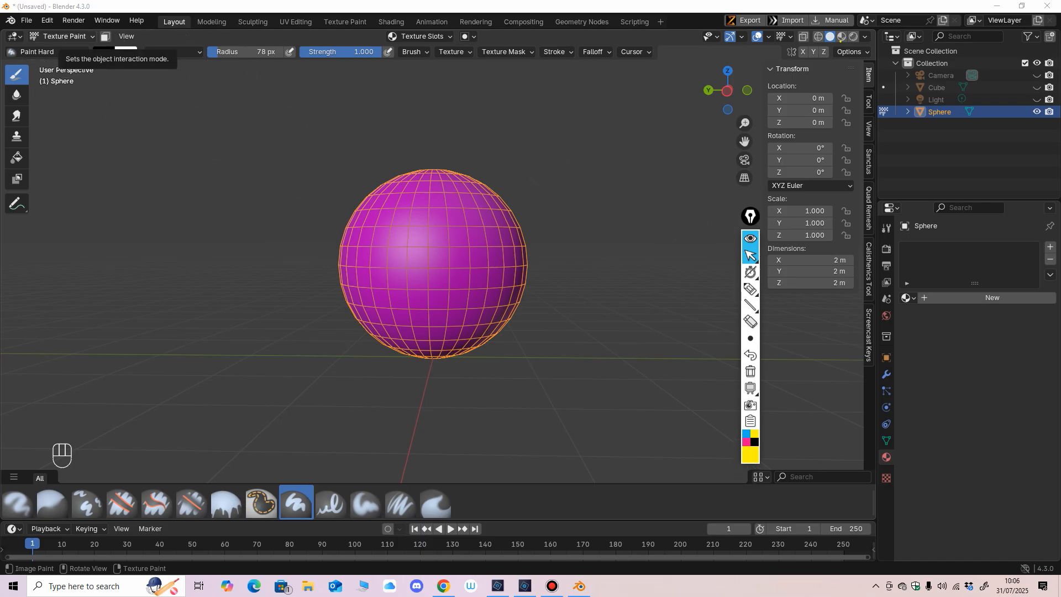
Step: Return the sphere to Object Mode and give it a new material named "sphere"
click(61, 35)
click(50, 48)
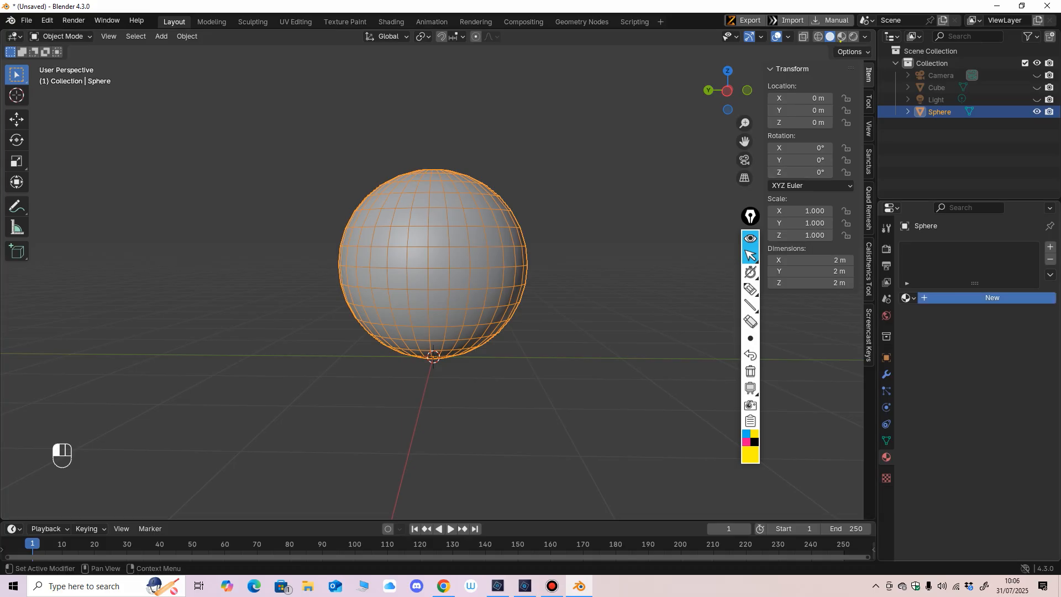
click(989, 297)
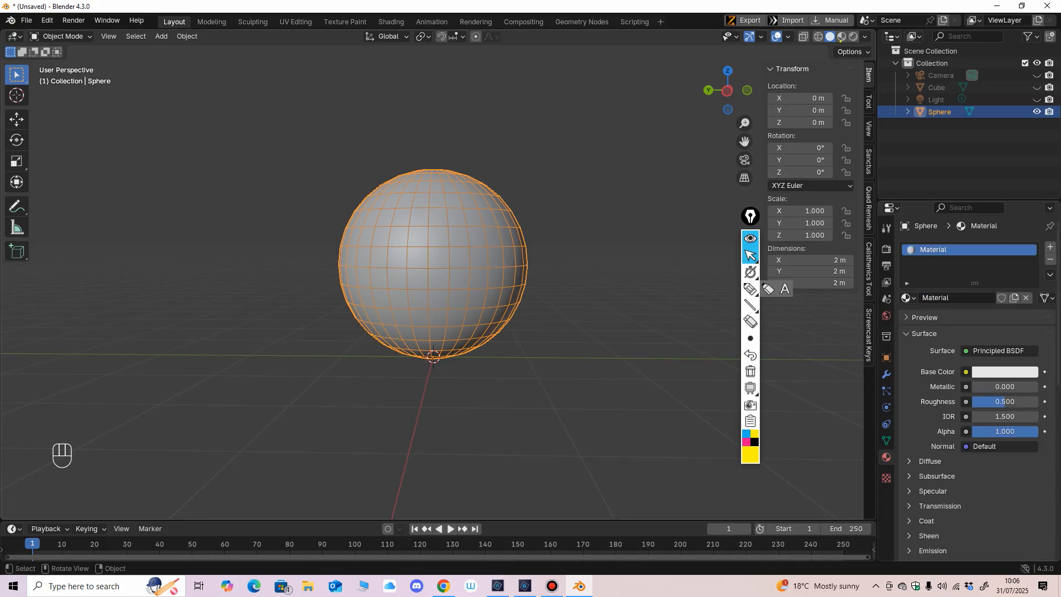
key(ctrl+z)
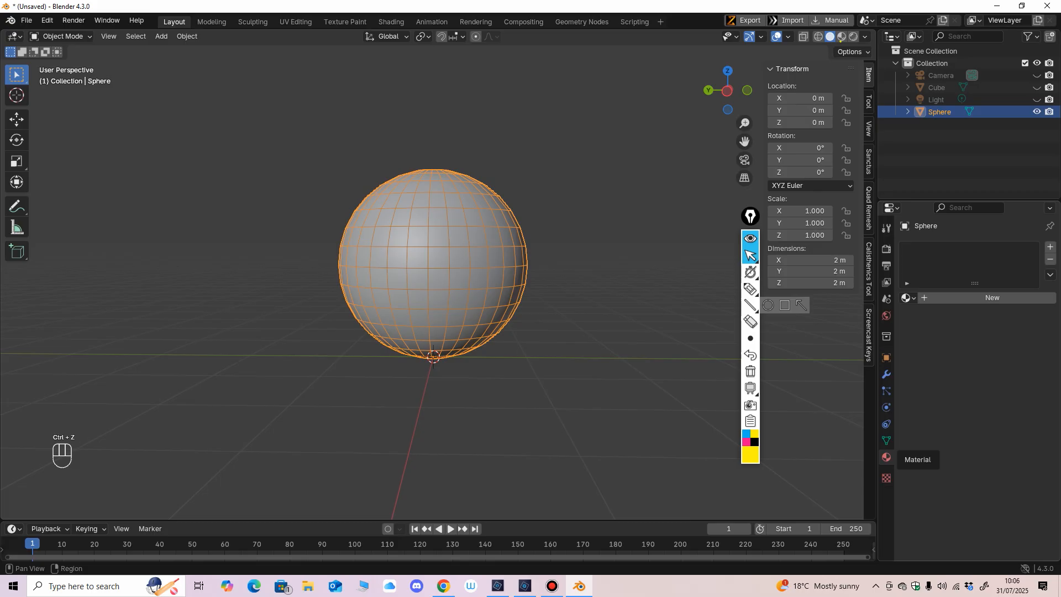
click(989, 298)
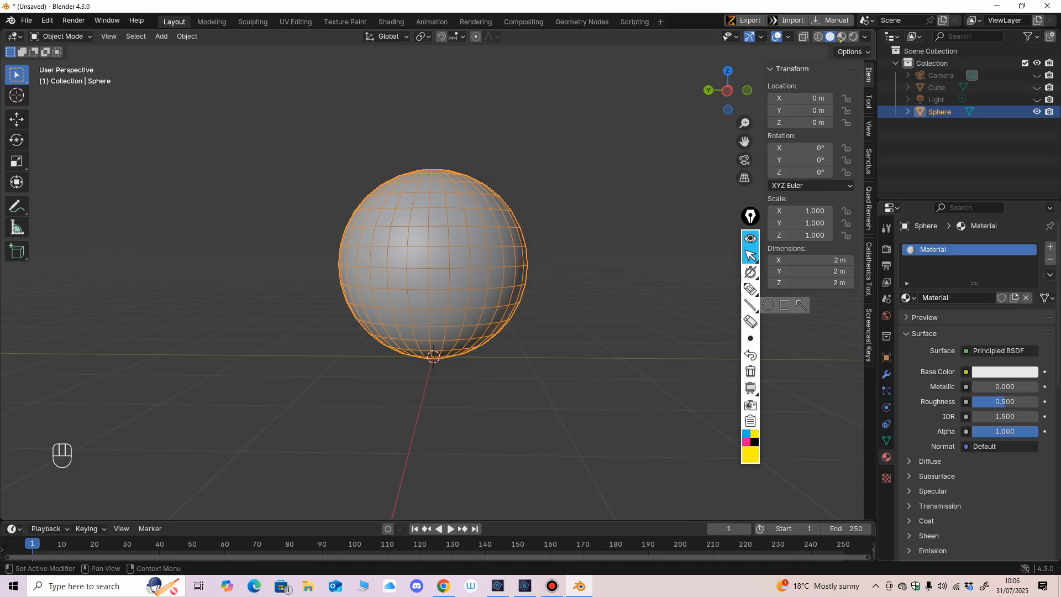
double_click(957, 298)
text(s)
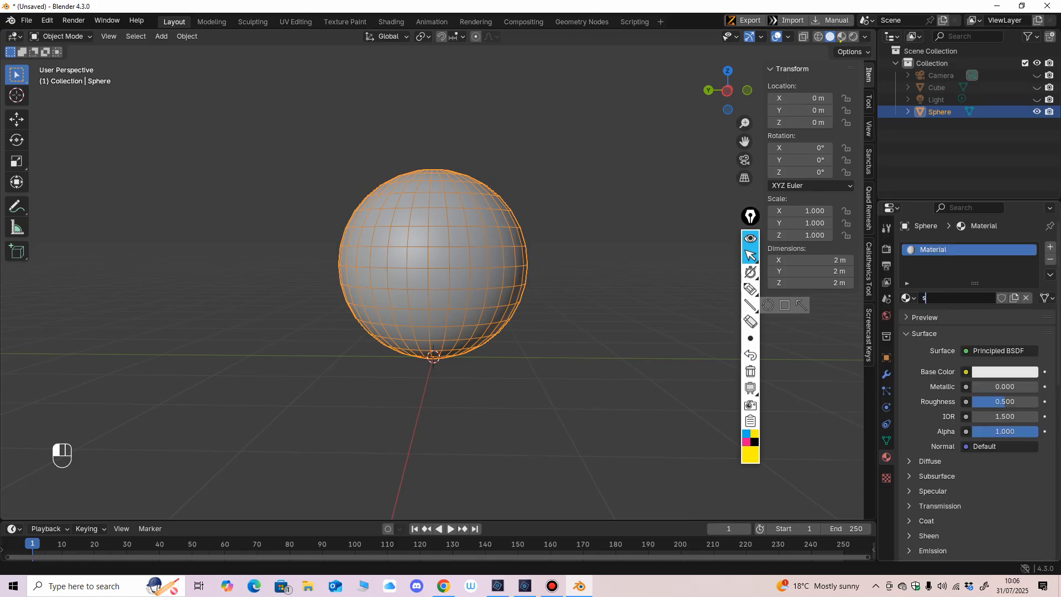
text(phere)
key(Return)
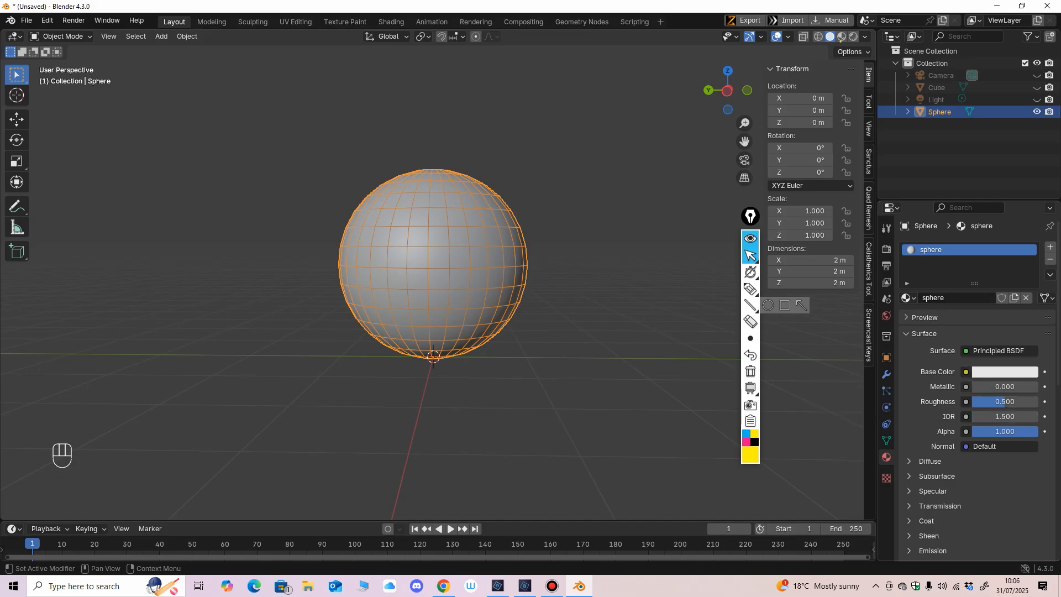
Step: Circle the Base Color socket with the annotation pen, assign an Image Texture to it and erase the mark
click(750, 288)
mouse_move(958, 359)
mouse_down()
mouse_move(942, 381)
mouse_move(972, 360)
mouse_move(953, 387)
mouse_up()
click(752, 255)
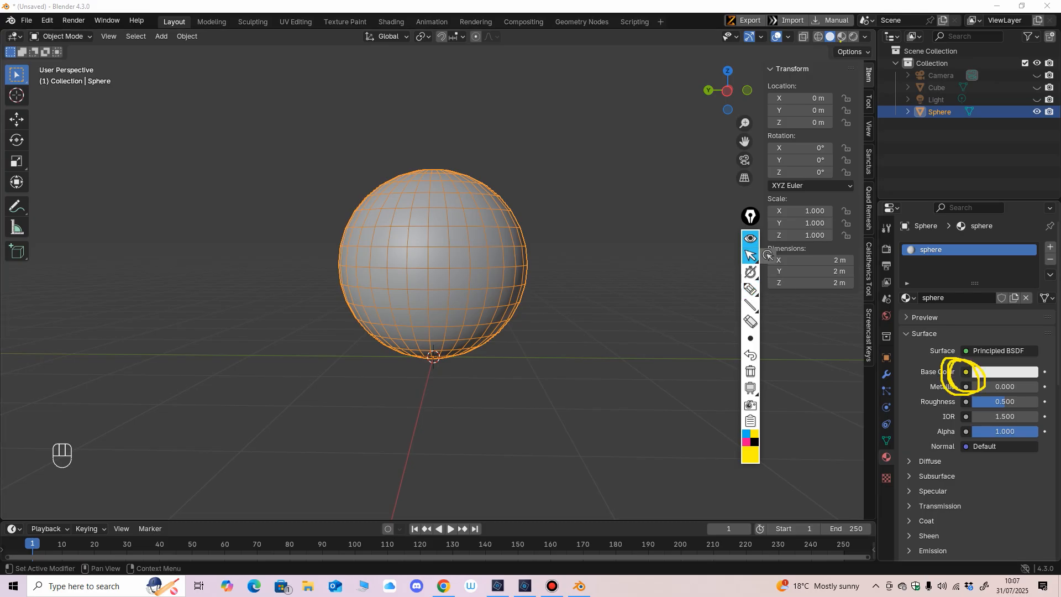
click(966, 372)
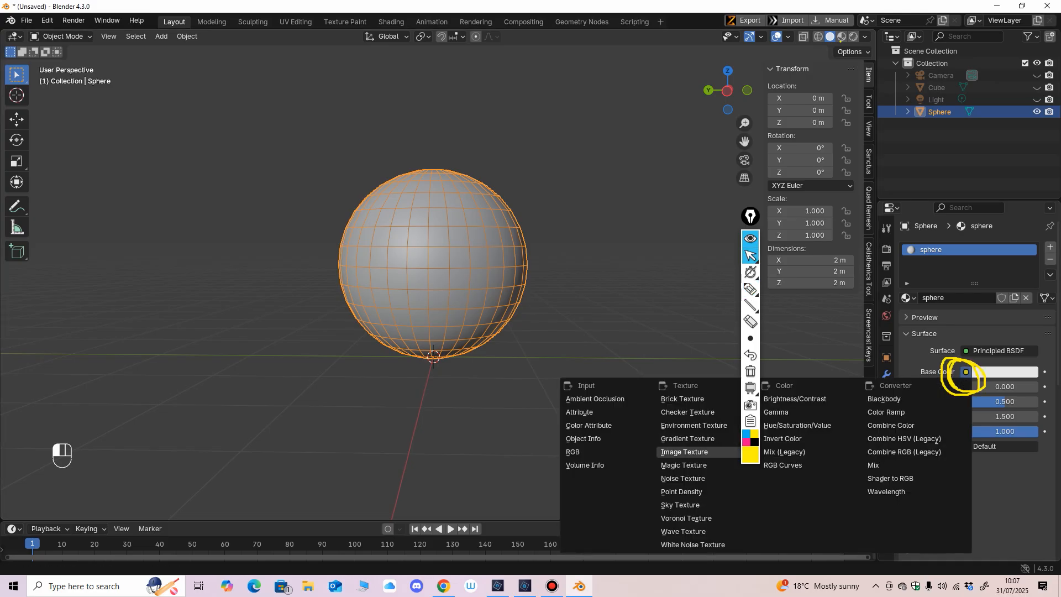
click(684, 451)
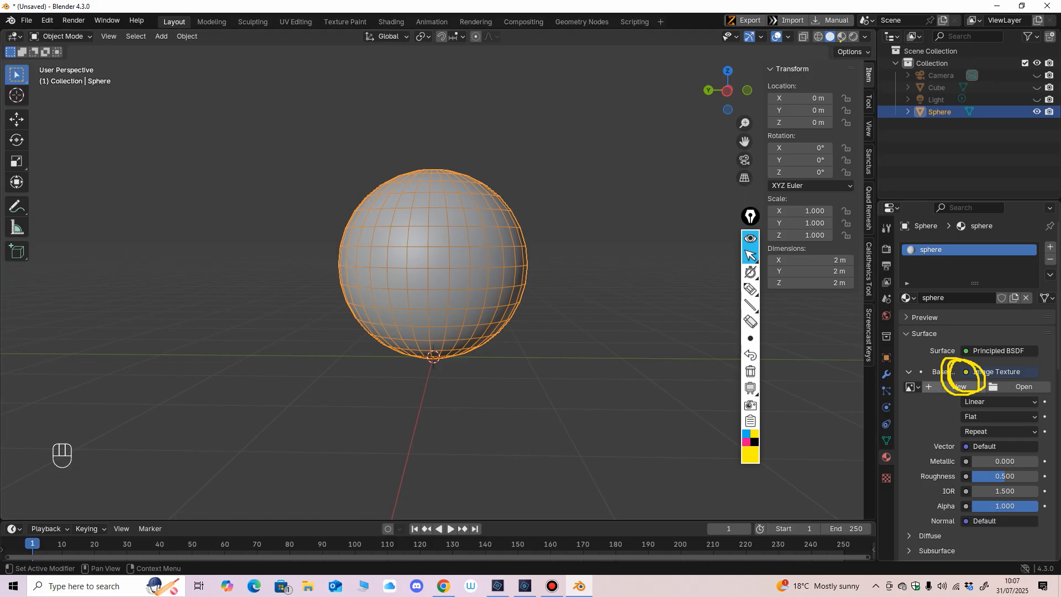
mouse_move(751, 289)
click(750, 322)
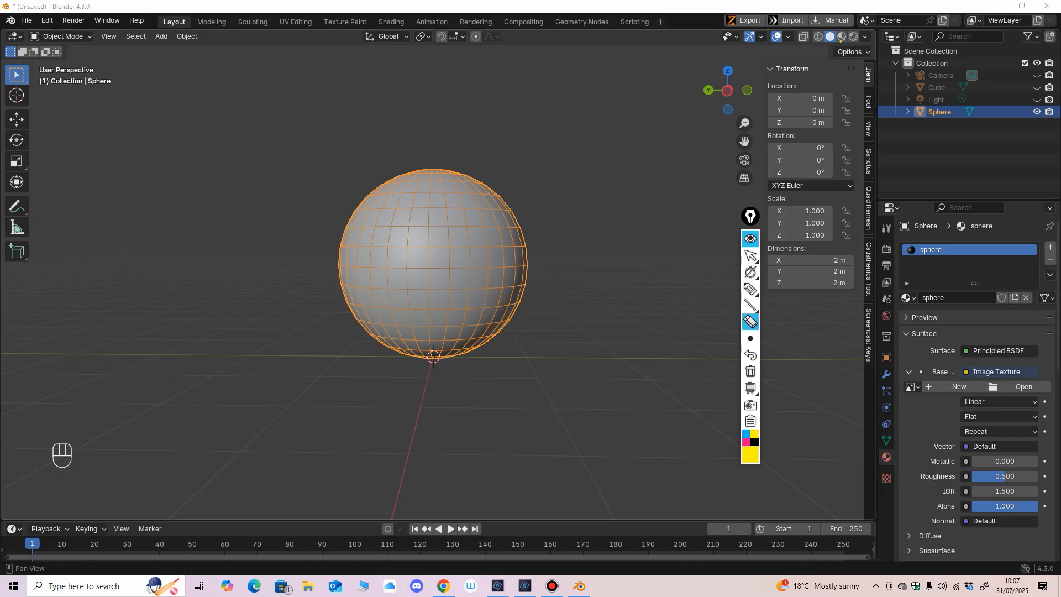
click(752, 256)
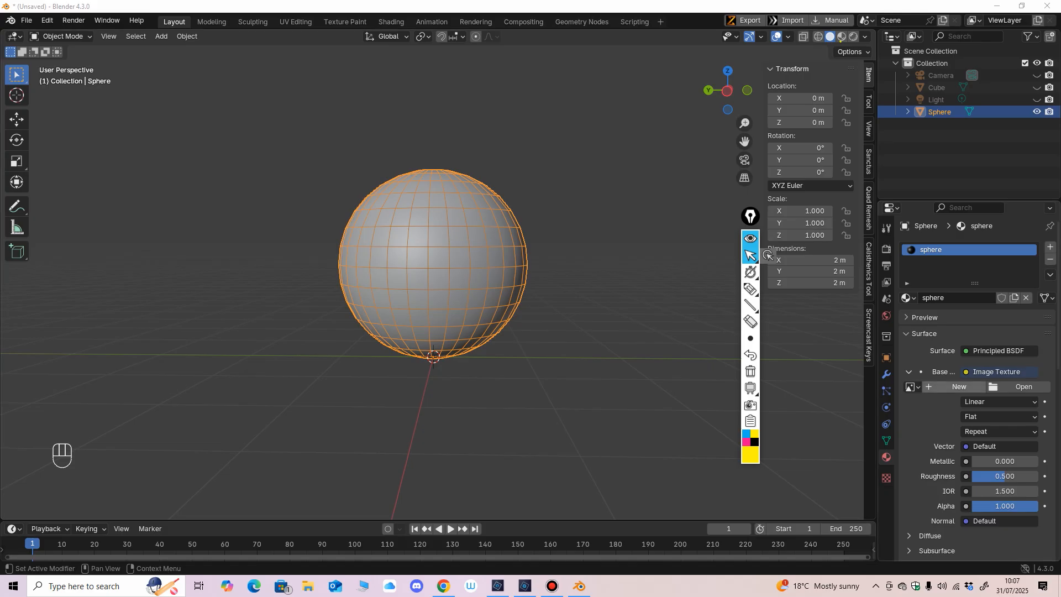
Step: Create a new blank image of 2048 × 2048 px for the sphere material's Base Color
click(959, 386)
key(Tab)
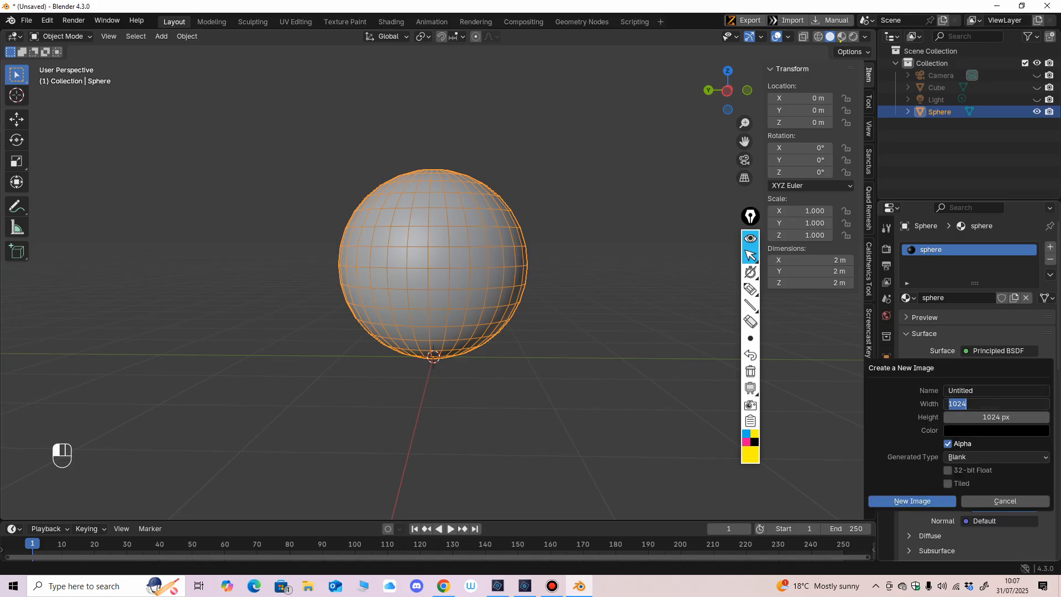
text(2048)
key(Tab)
text(20)
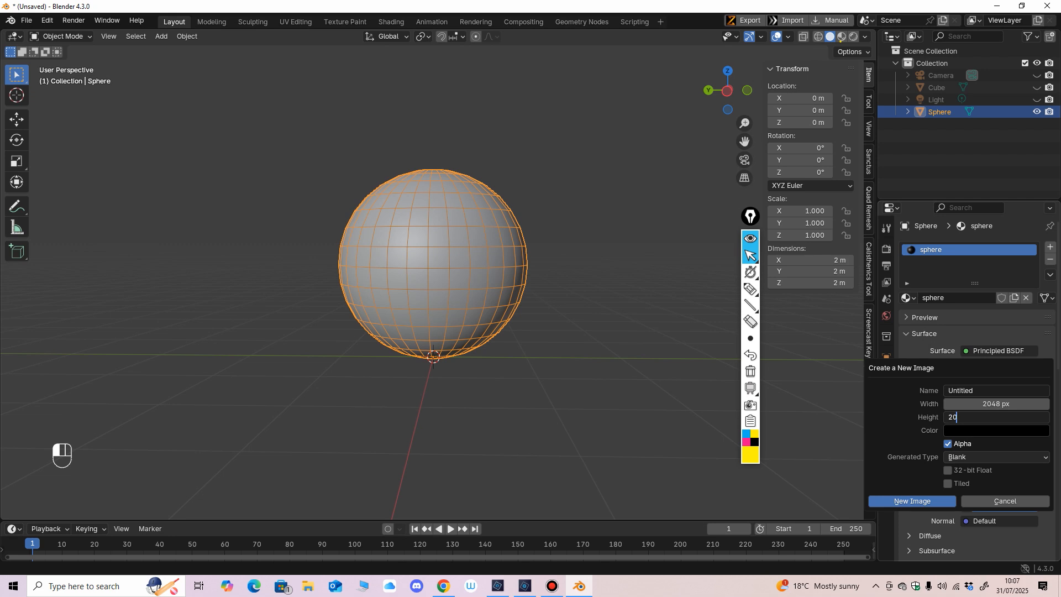
text(48)
key(Return)
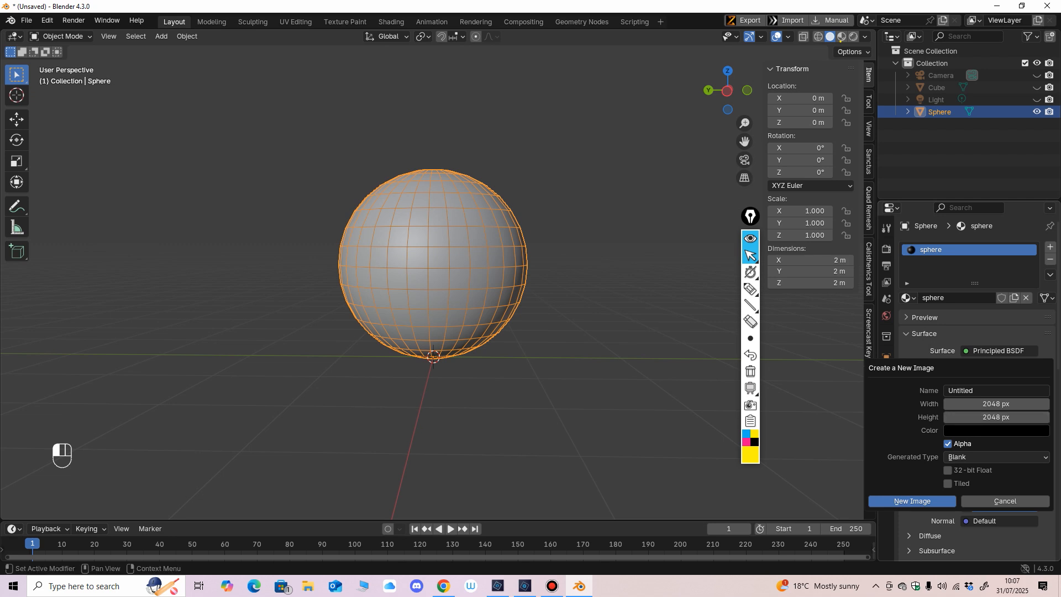
key(Return)
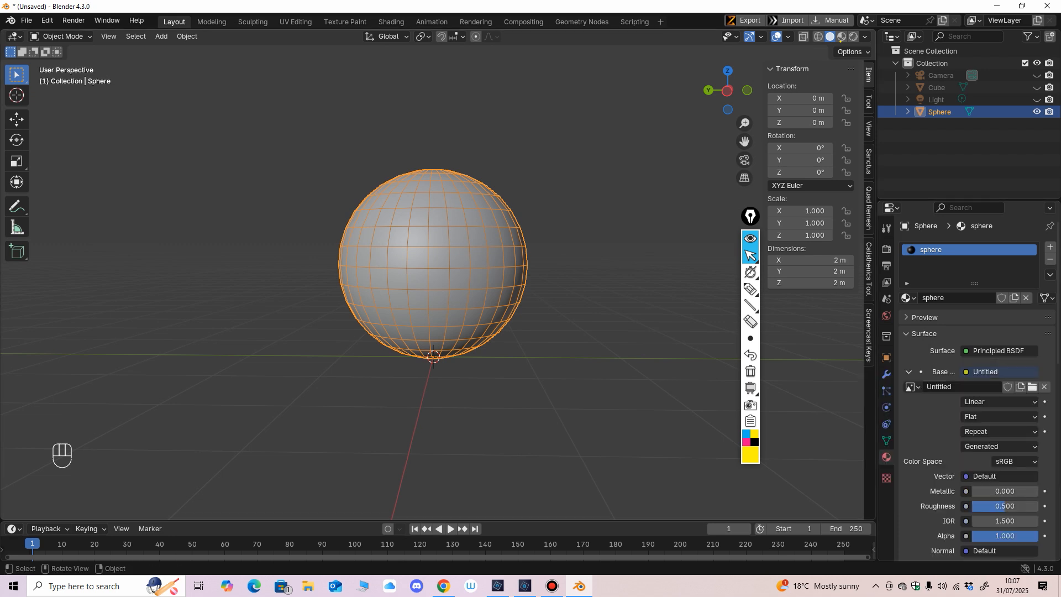
Step: Rename the Base Color image "sphere paint"
click(962, 387)
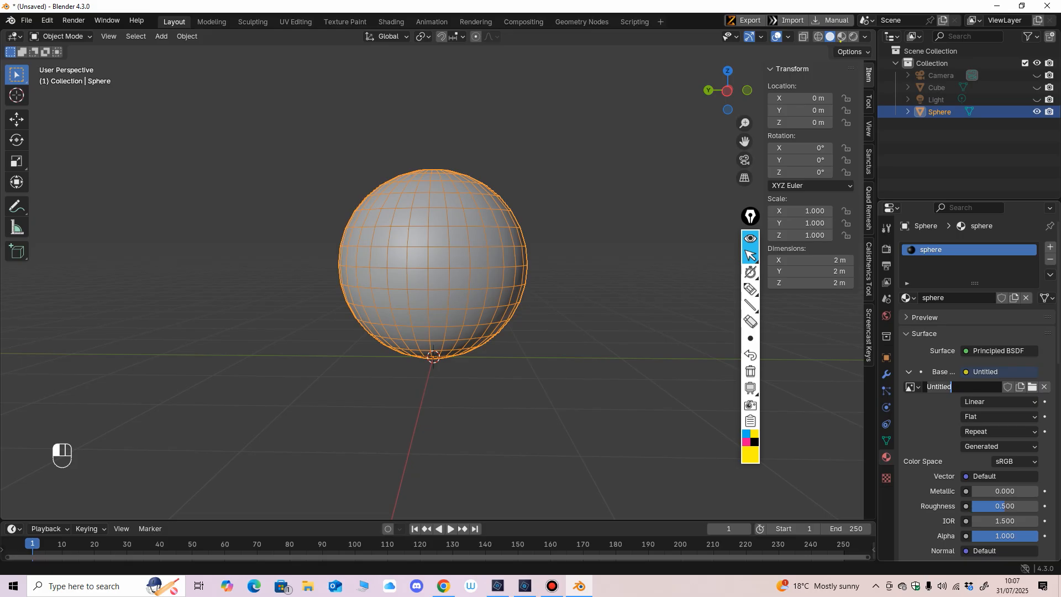
text(sphere paint)
key(Return)
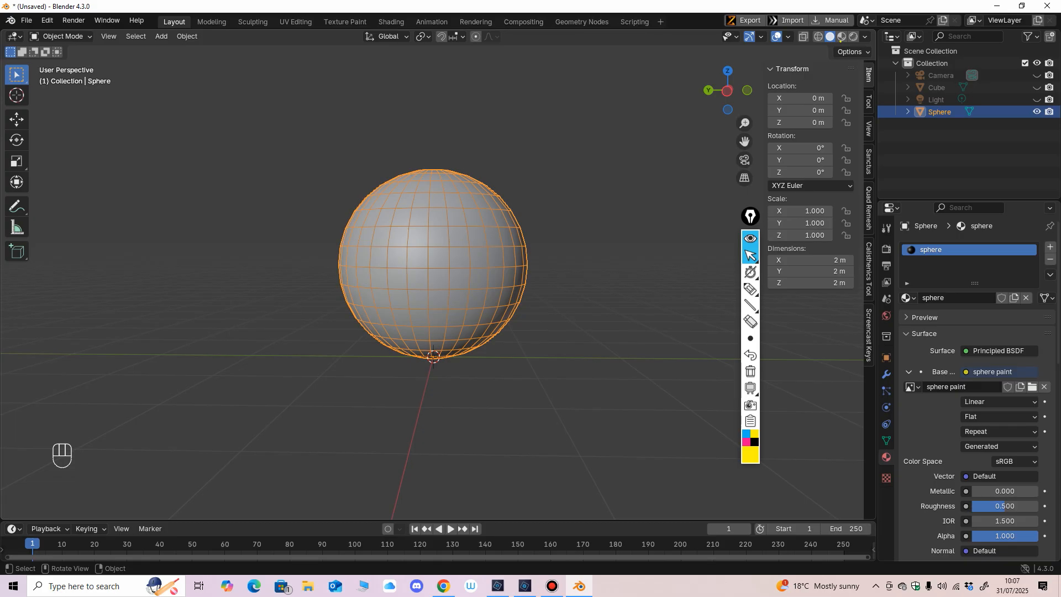
Step: Switch the sphere back to Texture Paint mode and close the Timeline area
click(61, 36)
click(66, 117)
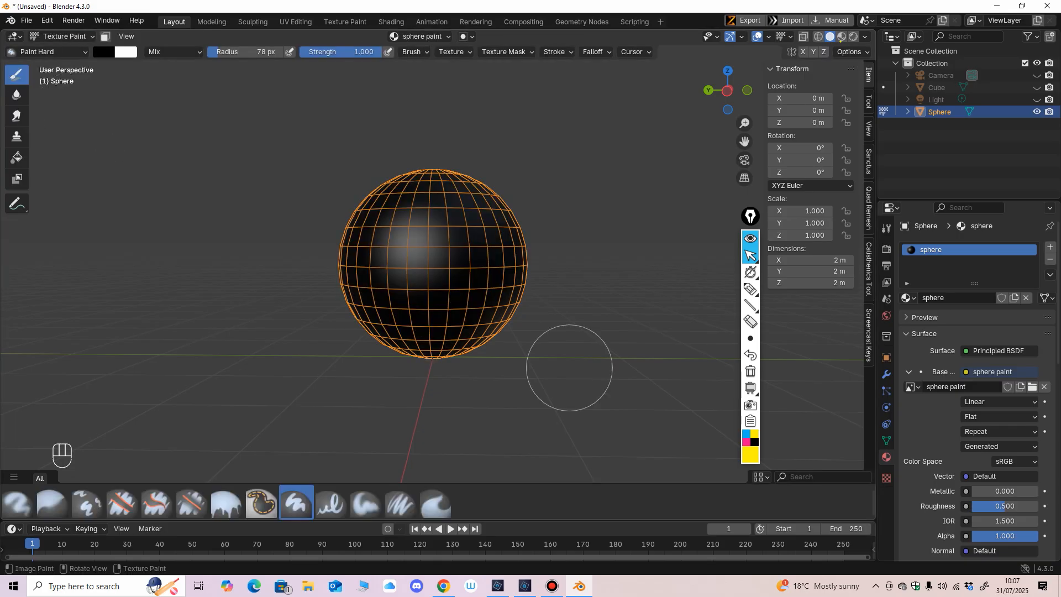
mouse_move(569, 368)
middle_down()
mouse_move(577, 382)
mouse_move(571, 367)
mouse_move(585, 364)
middle_up()
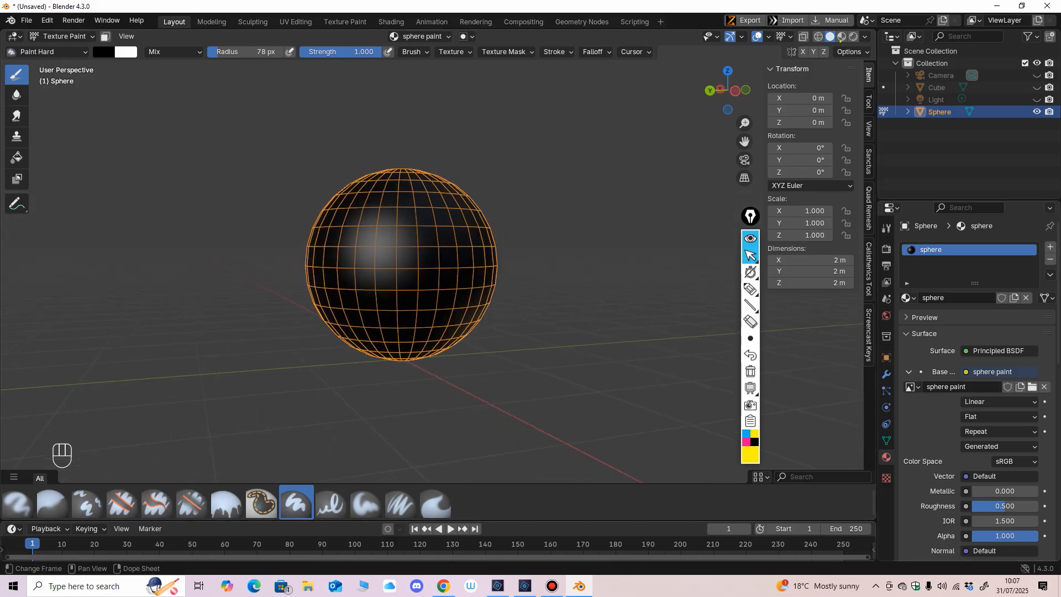
right_click(486, 531)
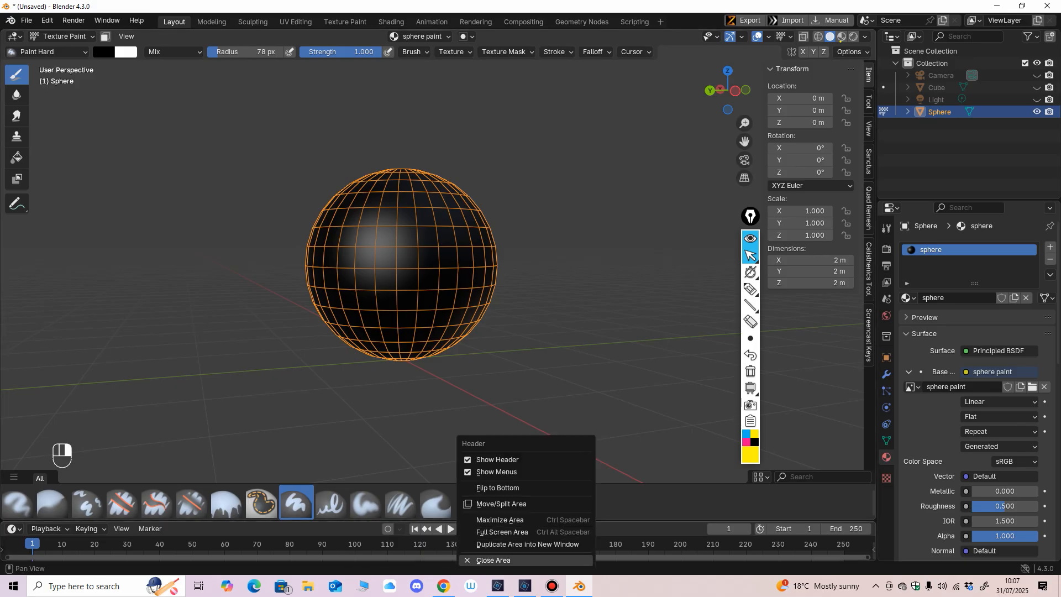
click(493, 560)
Step: Change the brush's primary colour to white
middle_drag(569, 432, 585, 403)
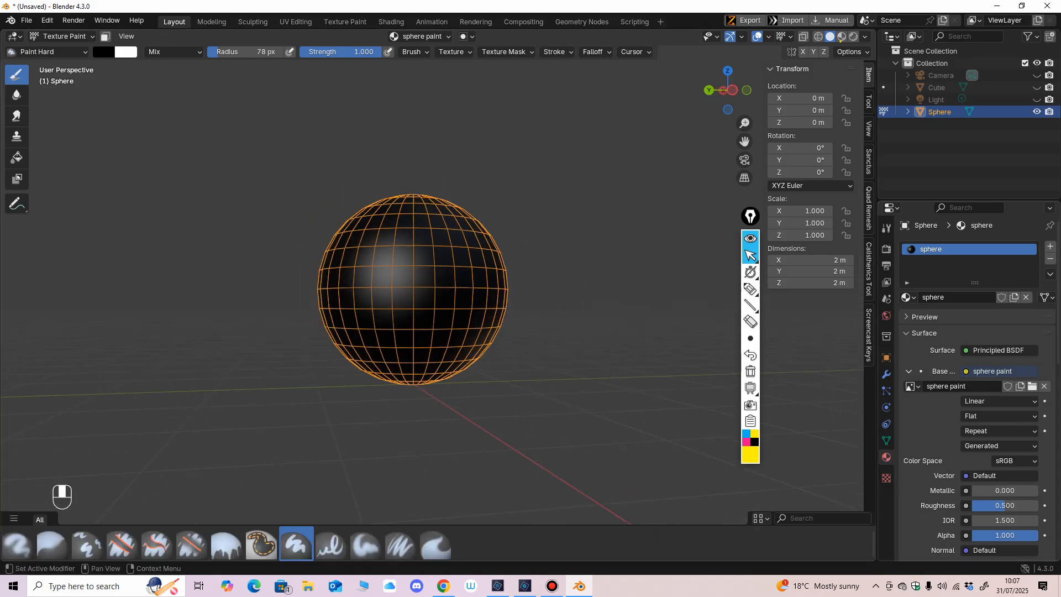
middle_drag(635, 379, 768, 387)
middle_drag(484, 379, 478, 376)
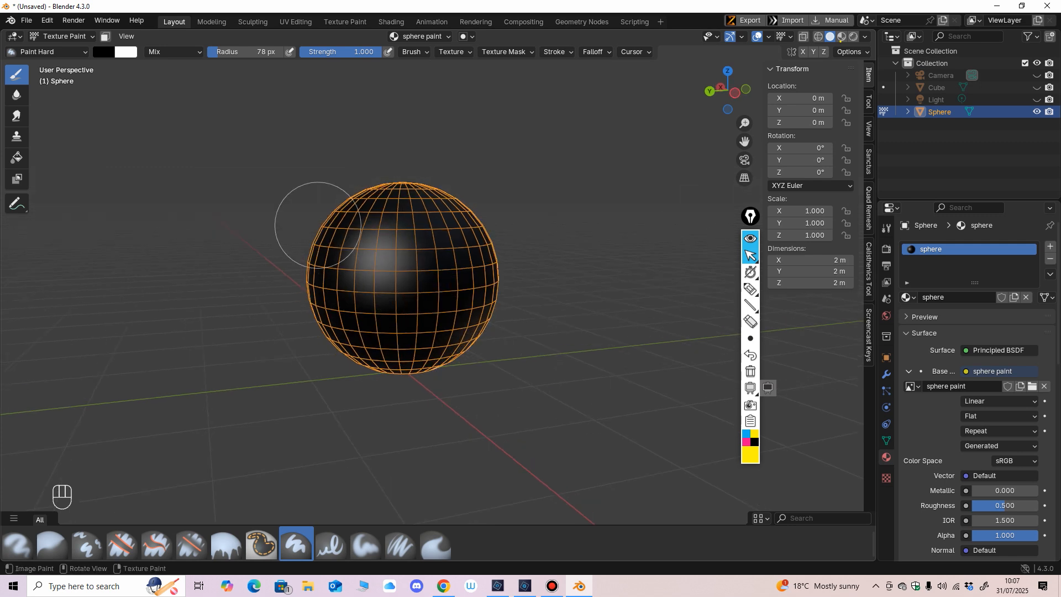
click(104, 51)
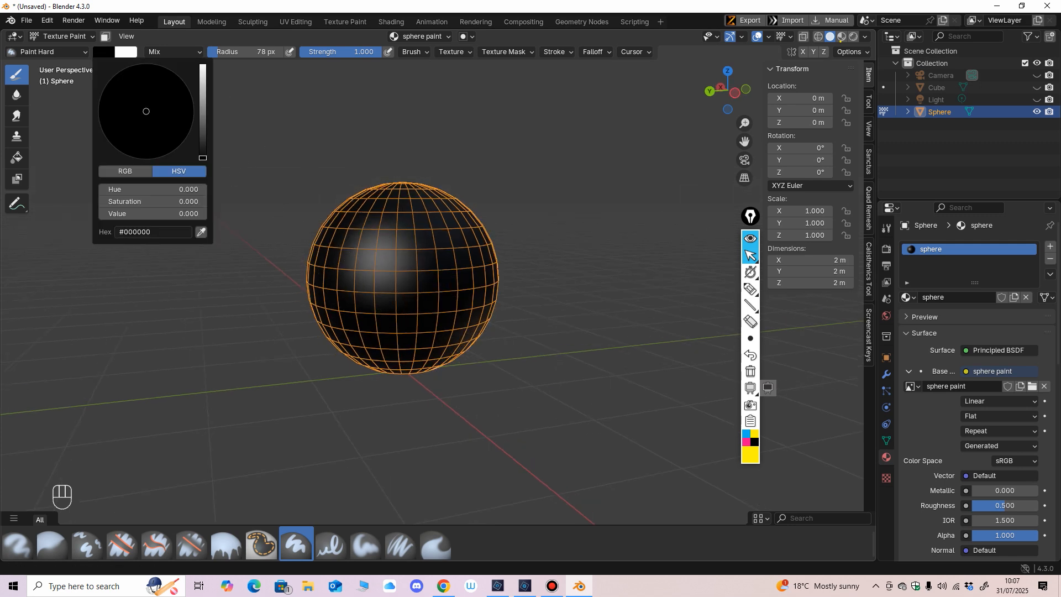
drag(203, 156, 202, 64)
Step: Handwrite the yellow note "Pink – missing" above the sphere with the screen annotation pen
click(750, 289)
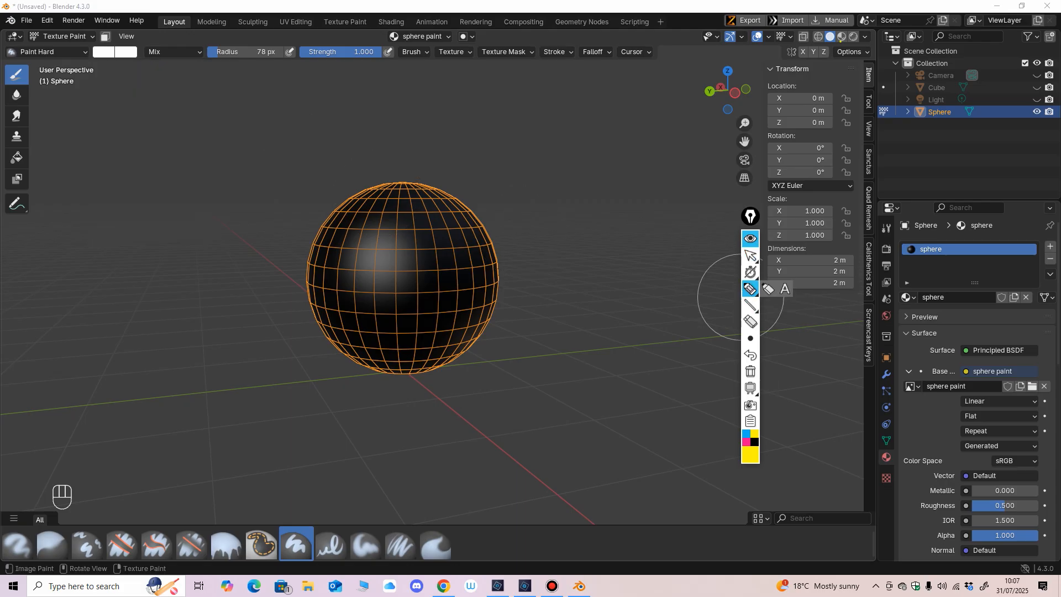
drag(531, 127, 526, 158)
mouse_move(527, 125)
mouse_down()
mouse_move(530, 144)
mouse_move(564, 157)
mouse_up()
mouse_move(573, 137)
mouse_down()
mouse_move(575, 155)
mouse_move(627, 140)
mouse_move(644, 150)
mouse_up()
mouse_move(656, 135)
mouse_down()
mouse_move(650, 149)
mouse_move(660, 149)
mouse_up()
drag(671, 142, 683, 161)
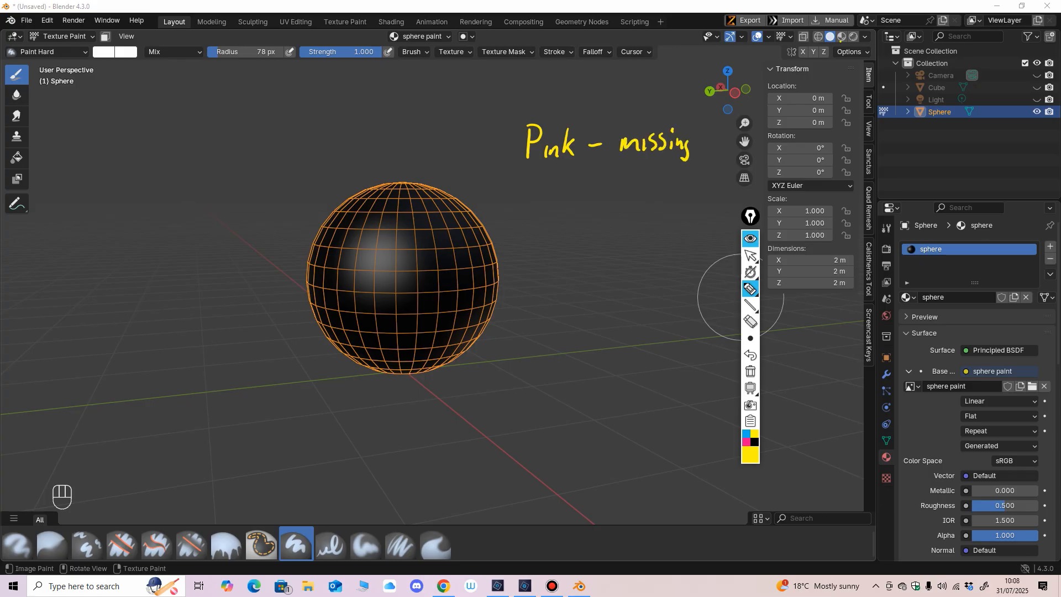
Step: Handwrite "Black – no paint" under the first note and draw a frame around both lines
drag(532, 188, 534, 208)
drag(531, 182, 532, 211)
mouse_move(548, 182)
mouse_down()
mouse_move(547, 209)
mouse_move(561, 205)
mouse_up()
drag(569, 195, 567, 207)
mouse_move(581, 193)
mouse_down()
mouse_move(582, 206)
mouse_move(610, 193)
mouse_up()
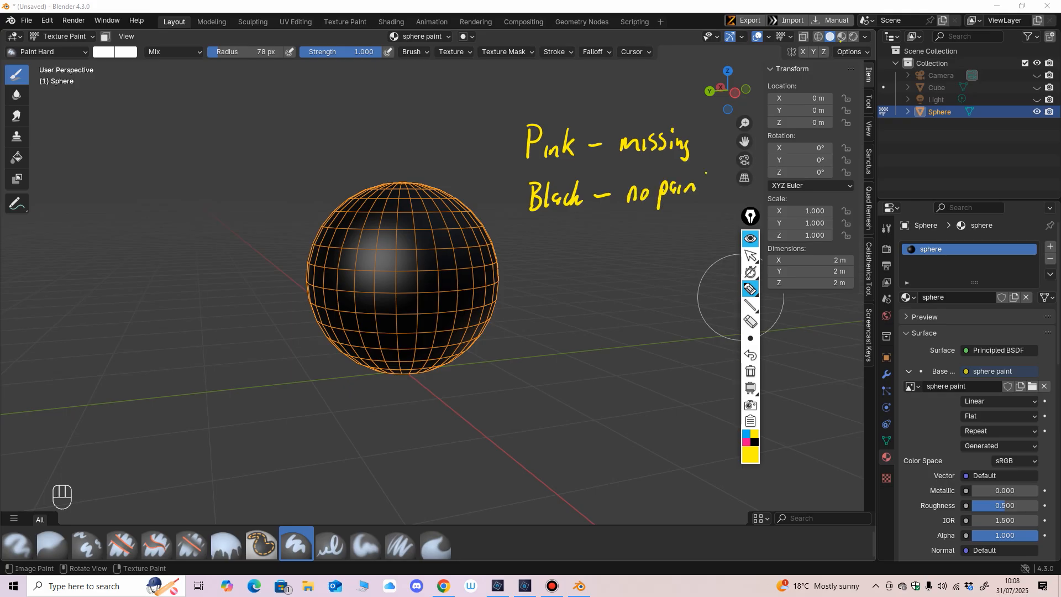
drag(539, 227, 734, 206)
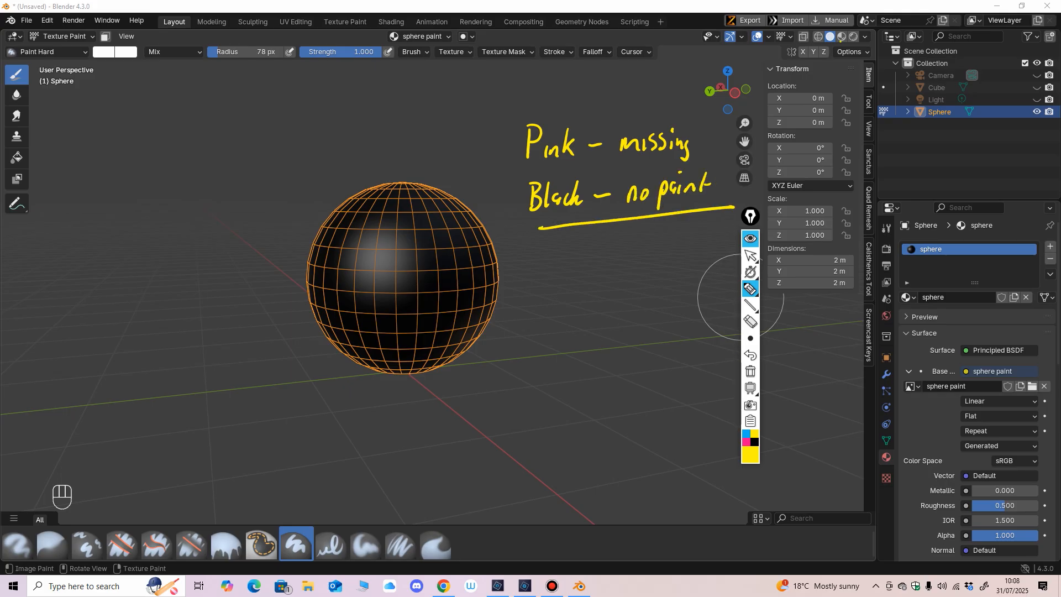
mouse_move(537, 227)
mouse_down()
mouse_move(501, 108)
mouse_move(720, 149)
mouse_up()
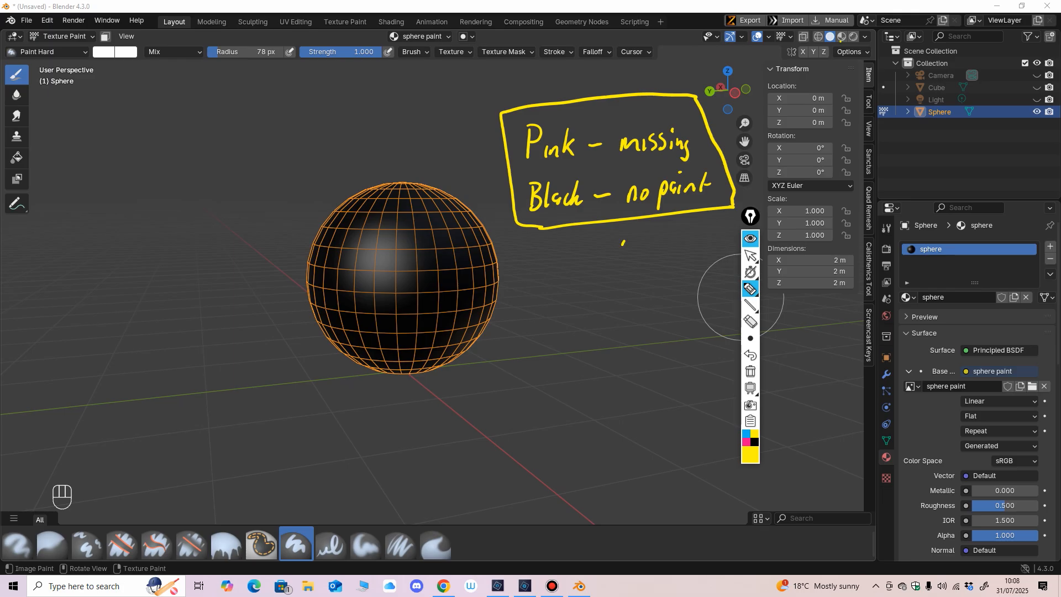
Step: Erase the handwritten notes and their frame from the screen and return the annotation tool to the normal pointer
click(750, 322)
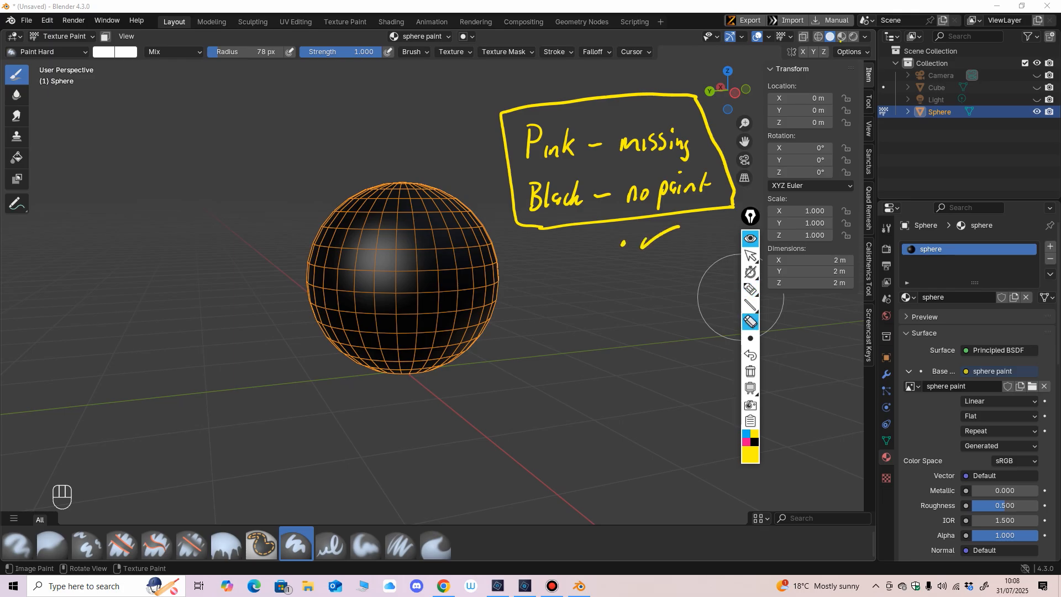
mouse_move(670, 219)
mouse_down()
mouse_move(595, 145)
mouse_move(633, 194)
mouse_up()
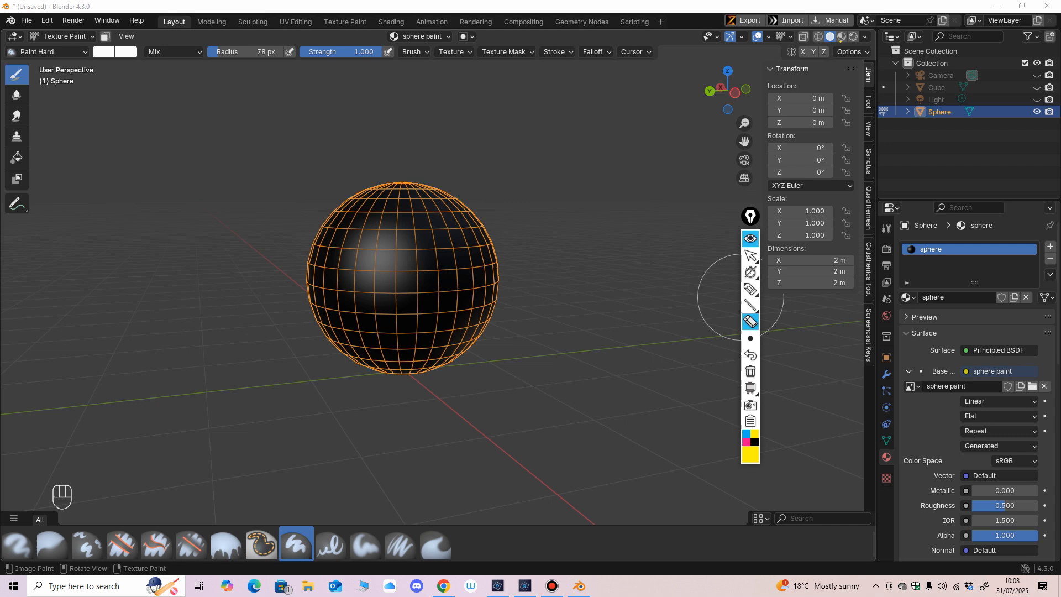
click(750, 256)
Step: Change the brush's primary colour to a bright lime green
click(103, 51)
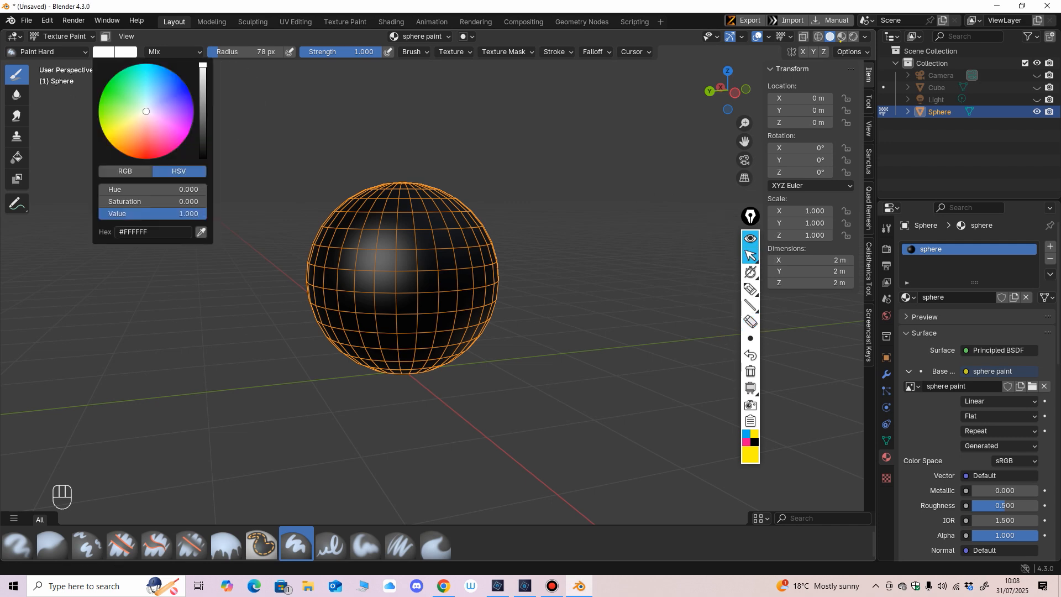
mouse_move(146, 111)
mouse_down()
mouse_move(142, 137)
mouse_move(125, 130)
mouse_move(114, 93)
mouse_move(109, 121)
mouse_up()
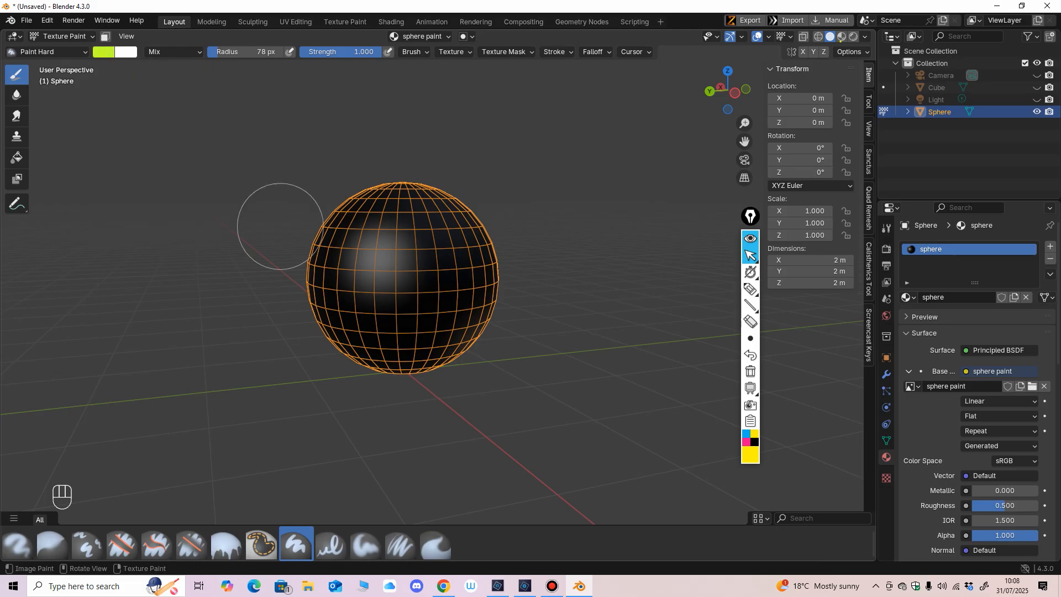
middle_drag(552, 292, 551, 310)
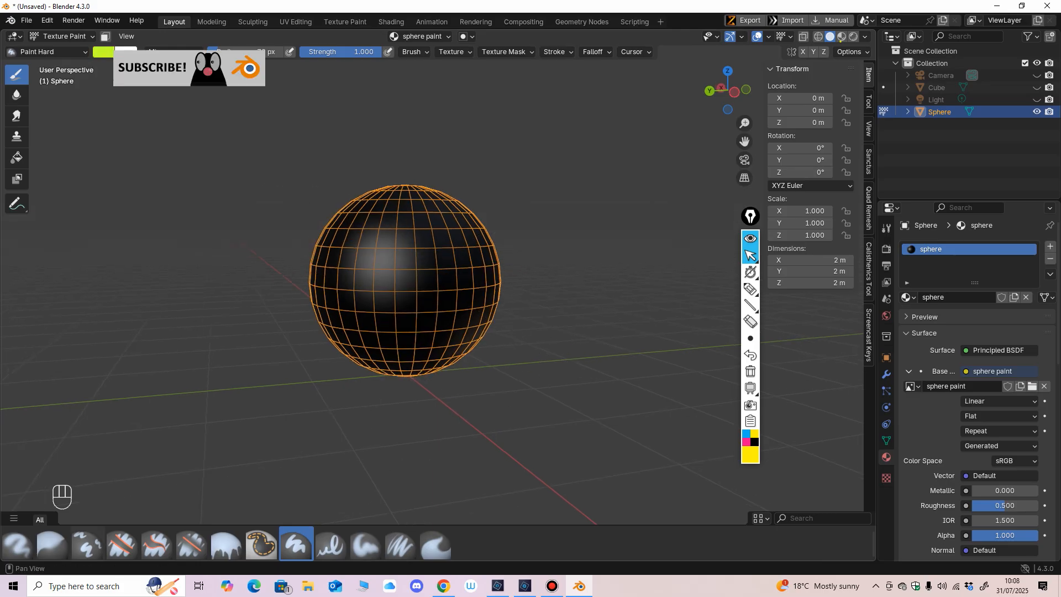
Step: Choose the Airbrush brush and enlarge its radius to 111 px
click(18, 544)
scroll(417, 329, up, 1)
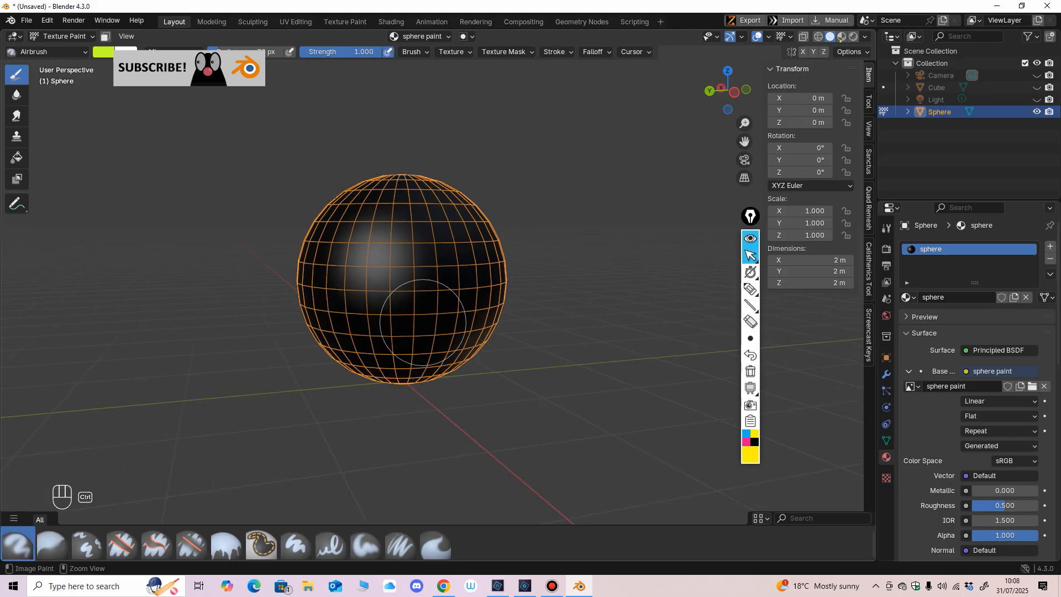
key(f)
click(435, 315)
Step: Airbrush lime green over the sphere from several sides, covering most of the black surface
mouse_move(472, 351)
mouse_down()
mouse_move(425, 182)
mouse_move(337, 226)
mouse_move(419, 260)
mouse_move(407, 299)
mouse_move(468, 297)
mouse_move(480, 331)
mouse_up()
middle_drag(481, 335, 413, 301)
mouse_move(512, 203)
mouse_down()
mouse_move(502, 176)
mouse_move(541, 232)
mouse_move(547, 311)
mouse_move(490, 365)
mouse_up()
middle_drag(490, 365, 363, 344)
mouse_move(597, 208)
mouse_down()
mouse_move(591, 188)
mouse_move(553, 227)
mouse_move(539, 271)
mouse_move(498, 310)
mouse_move(520, 330)
mouse_move(526, 393)
mouse_up()
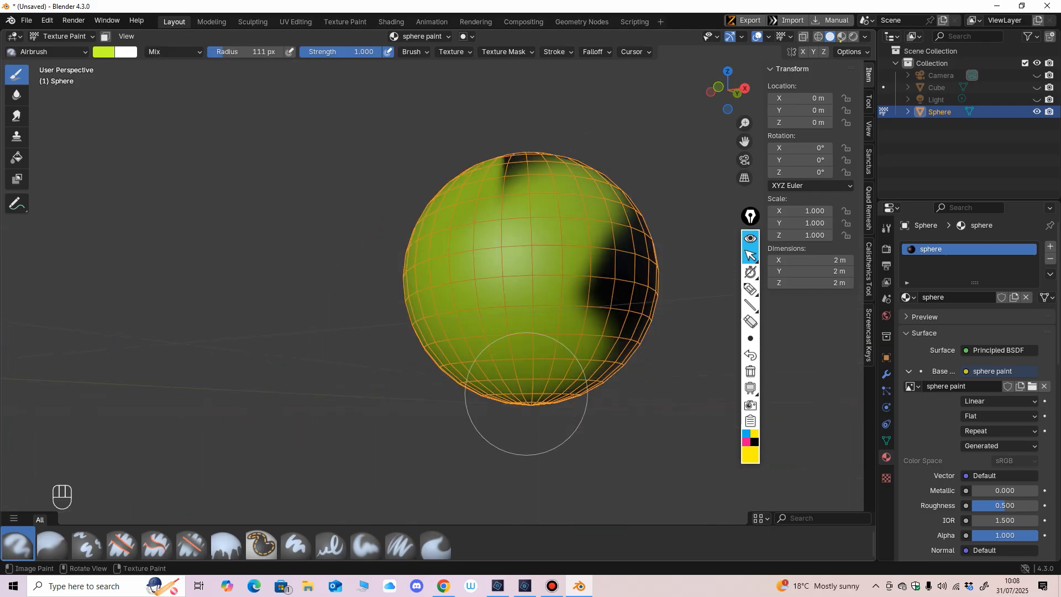
scroll(615, 289, down, 2)
middle_drag(615, 289, 589, 314)
mouse_move(514, 310)
mouse_down()
mouse_move(522, 254)
mouse_move(580, 269)
mouse_move(571, 352)
mouse_up()
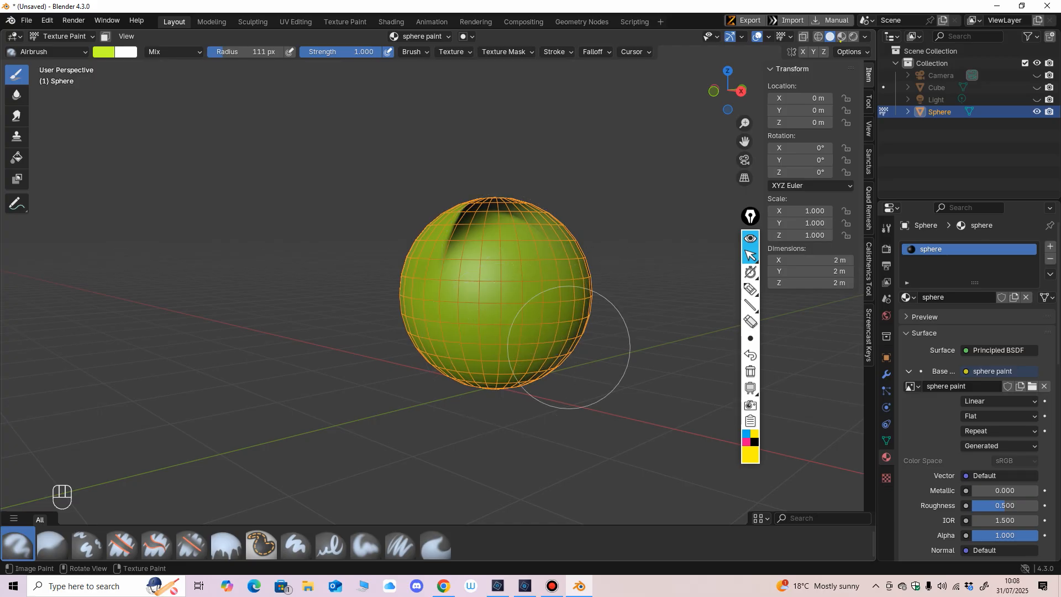
middle_drag(571, 353, 527, 409)
mouse_move(522, 282)
mouse_down()
mouse_move(408, 357)
mouse_move(436, 295)
mouse_up()
mouse_move(436, 295)
middle_down()
mouse_move(469, 251)
mouse_move(430, 292)
middle_up()
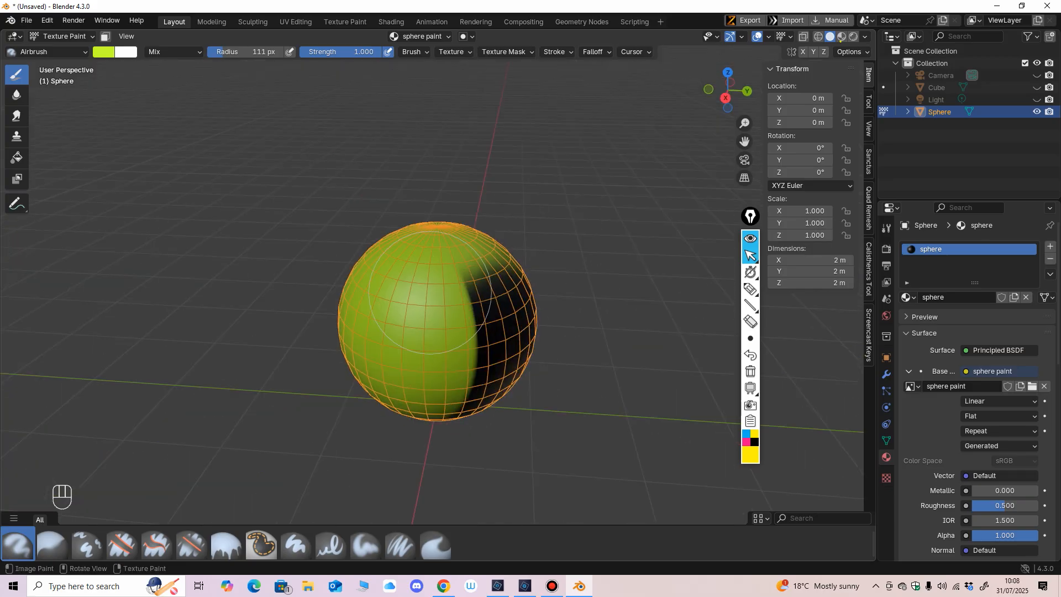
drag(462, 309, 491, 273)
middle_drag(490, 274, 411, 243)
mouse_move(424, 199)
mouse_down()
mouse_move(406, 260)
mouse_move(308, 326)
mouse_up()
click(63, 37)
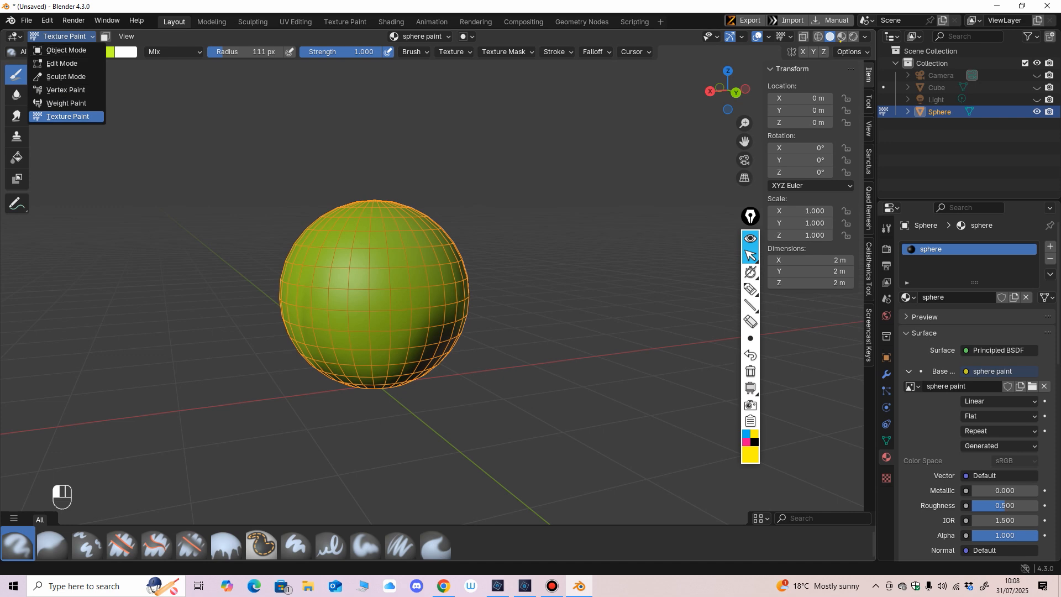
click(101, 120)
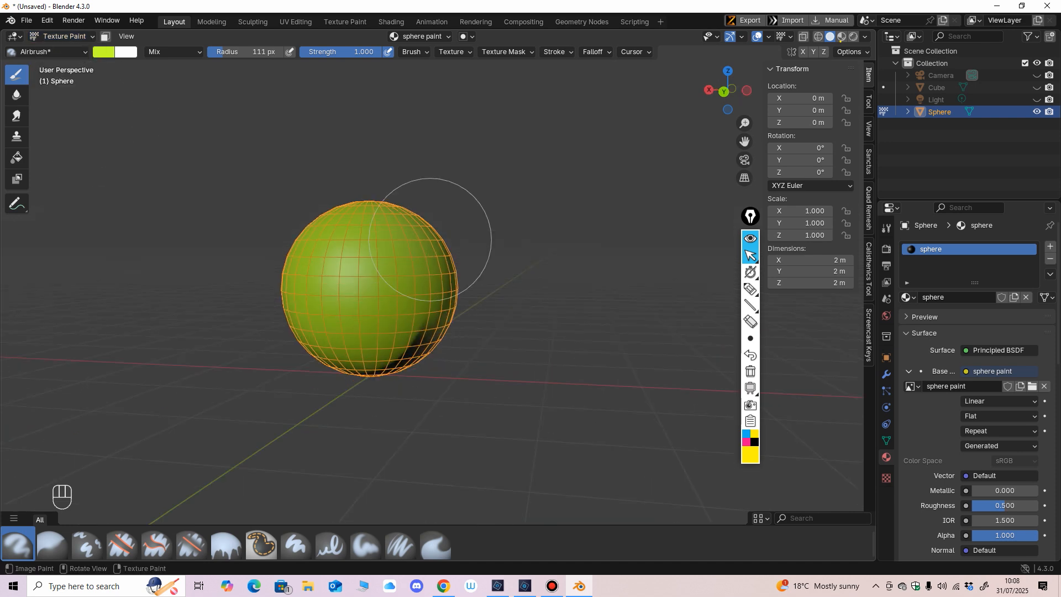
Step: Cover the remaining black patches around the sphere's lower side and underside with lime green
middle_drag(449, 390, 410, 361)
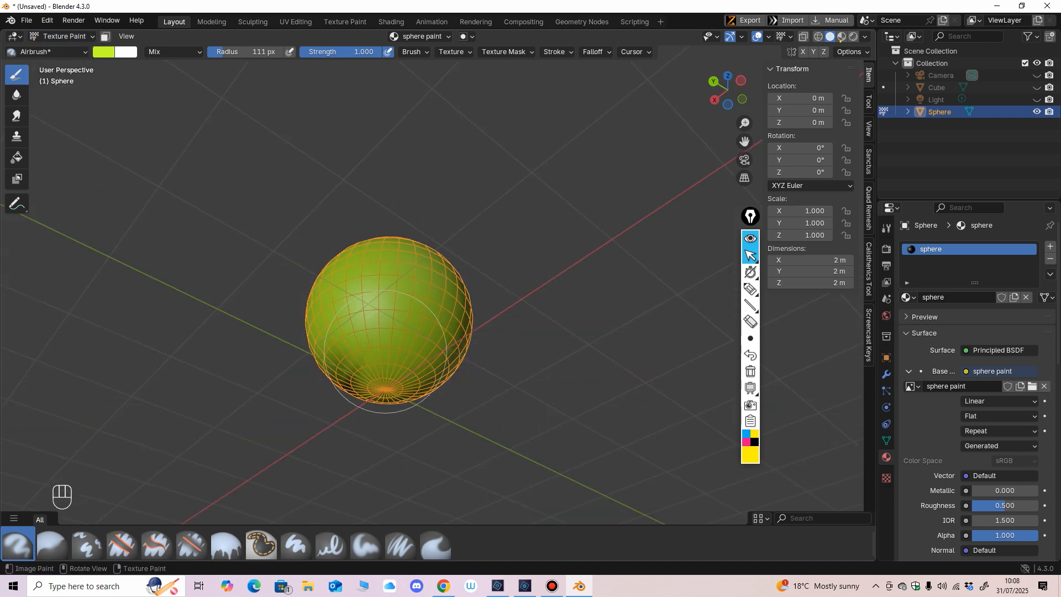
mouse_move(320, 369)
middle_down()
mouse_move(387, 287)
mouse_move(460, 225)
mouse_move(532, 265)
middle_up()
middle_drag(474, 375, 507, 277)
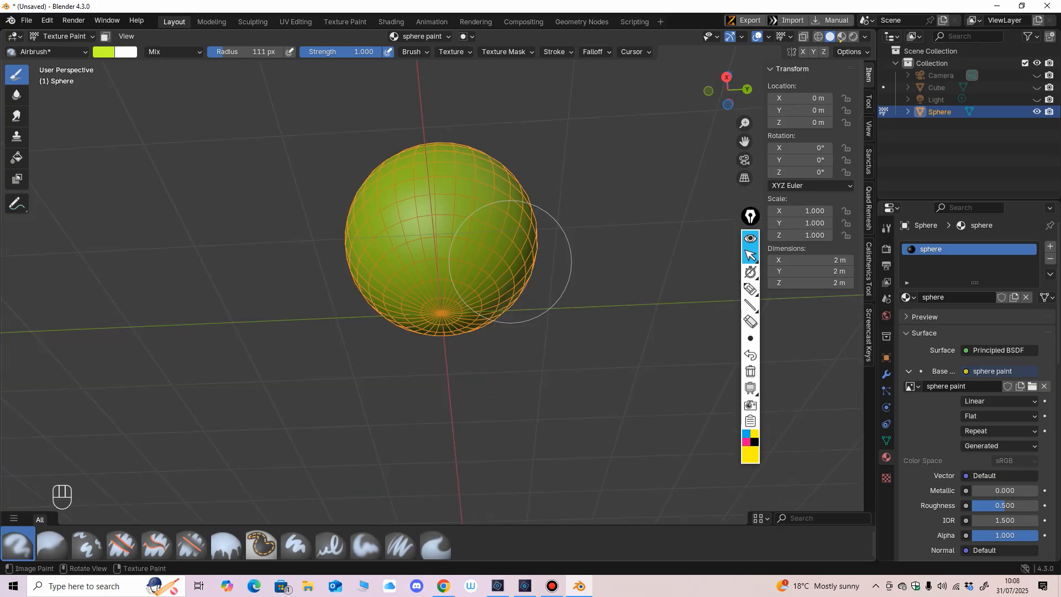
middle_drag(492, 232, 425, 370)
mouse_move(409, 284)
middle_down()
mouse_move(384, 320)
mouse_move(504, 249)
mouse_move(543, 254)
mouse_move(514, 237)
middle_up()
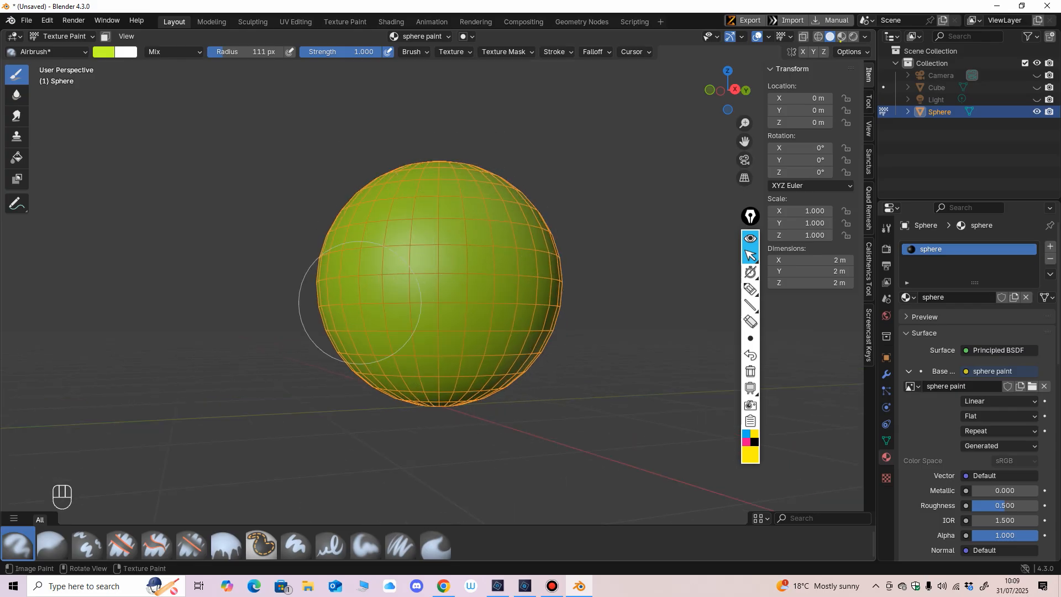
mouse_move(428, 262)
ctrl+middle_down()
mouse_move(409, 322)
mouse_move(456, 323)
ctrl+middle_up()
Step: Hide the viewport overlays so the painted sphere shows without its wireframe and grid
click(758, 36)
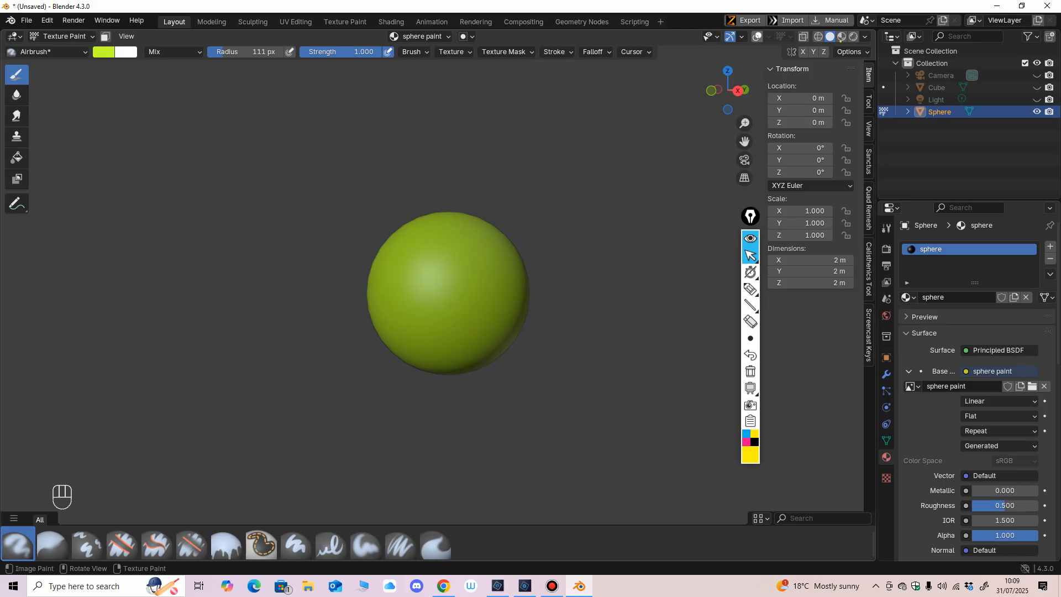
click(757, 36)
click(757, 37)
scroll(530, 270, up, 2)
shift+middle_drag(531, 271, 498, 287)
shift+middle_drag(545, 197, 544, 196)
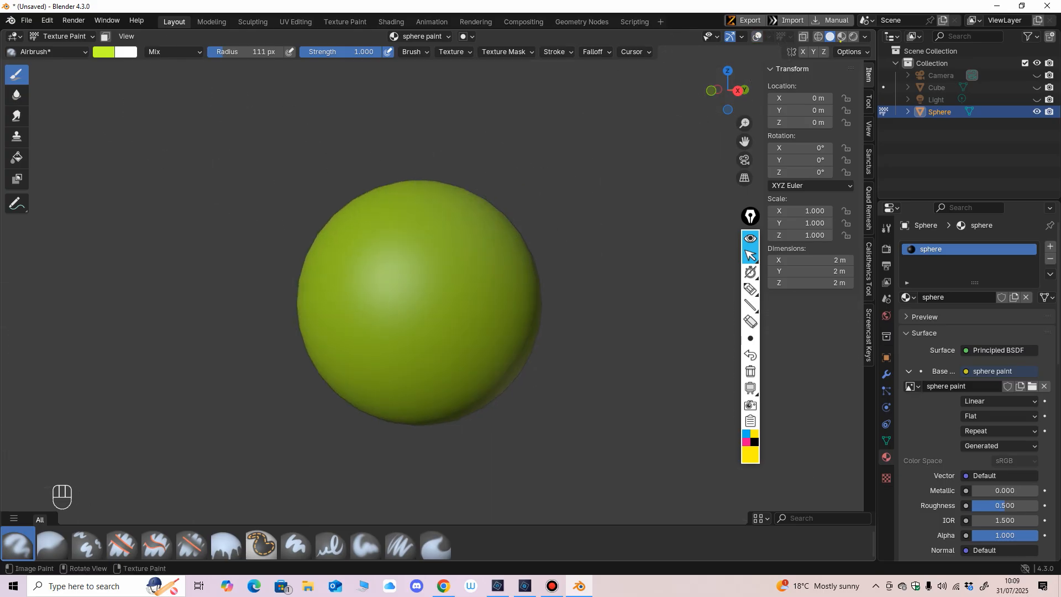
Step: Change the brush's primary colour to blue, hex #000FFF
click(104, 51)
drag(180, 93, 186, 86)
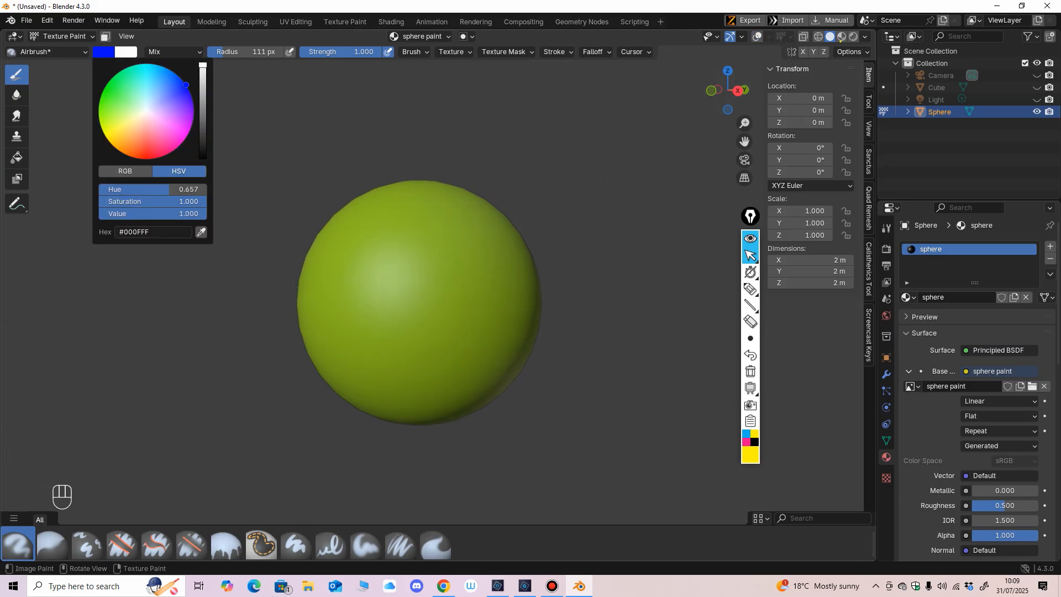
mouse_move(545, 188)
middle_down()
mouse_move(542, 205)
mouse_move(527, 202)
middle_up()
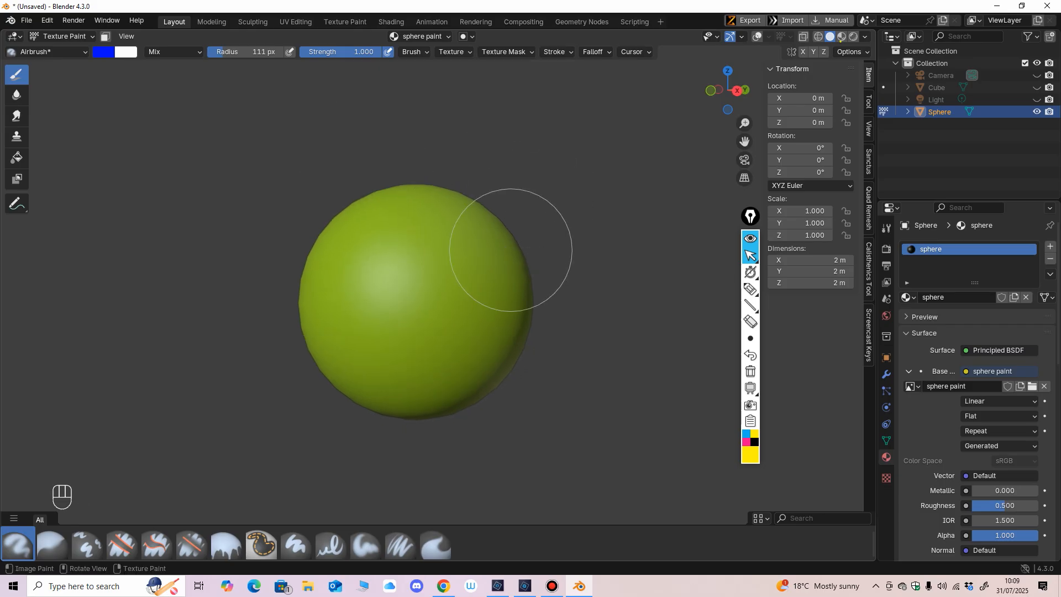
Step: Paint two small blue eyes on the sphere's front with the Paint Hard Pressure brush at a 27 px radius
key(f)
click(468, 253)
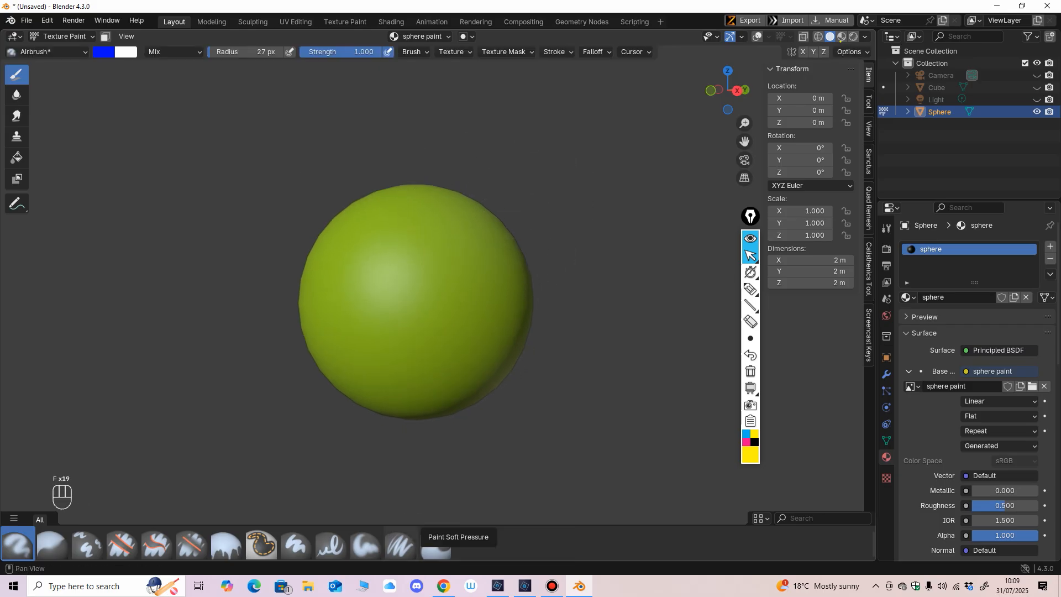
click(331, 545)
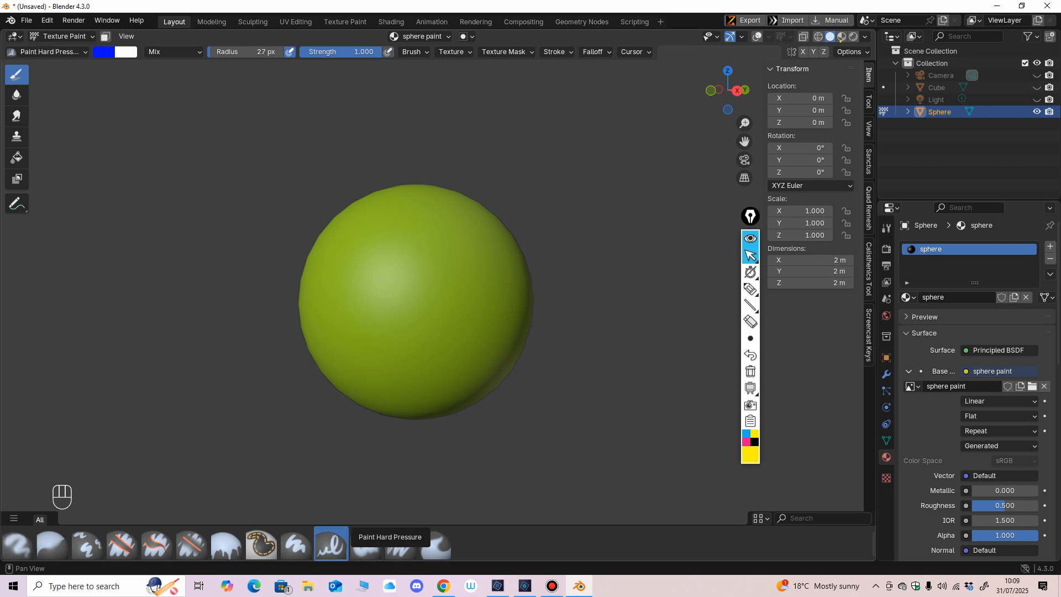
scroll(388, 256, up, 2)
middle_drag(373, 267, 364, 252)
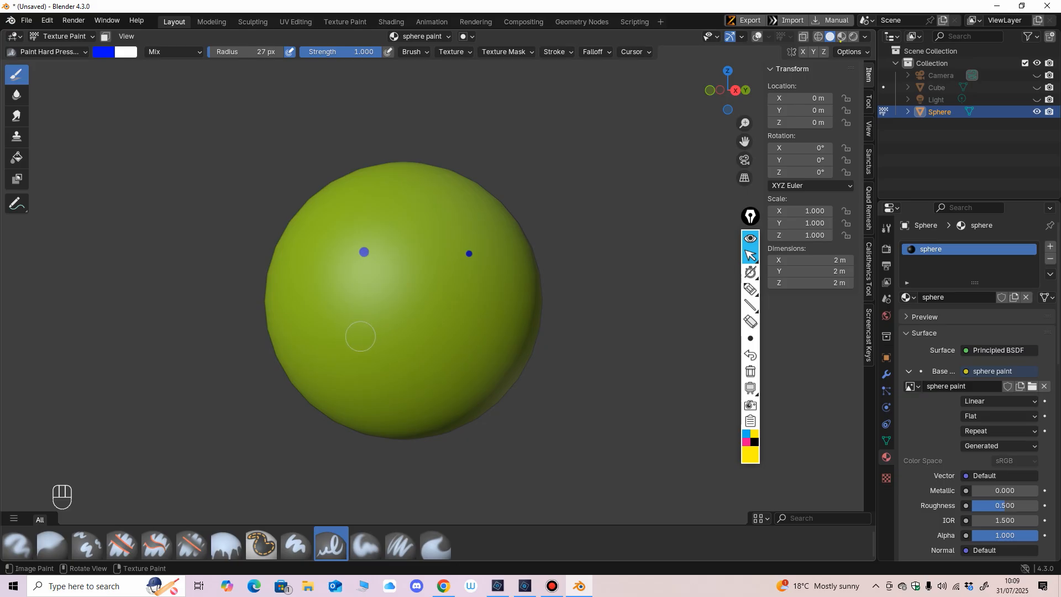
Step: Reduce the brush radius to 5 px and paint a wide blue smile with a tick at each end below the eyes
key(f)
key(f)
key(f)
key(f)
key(f)
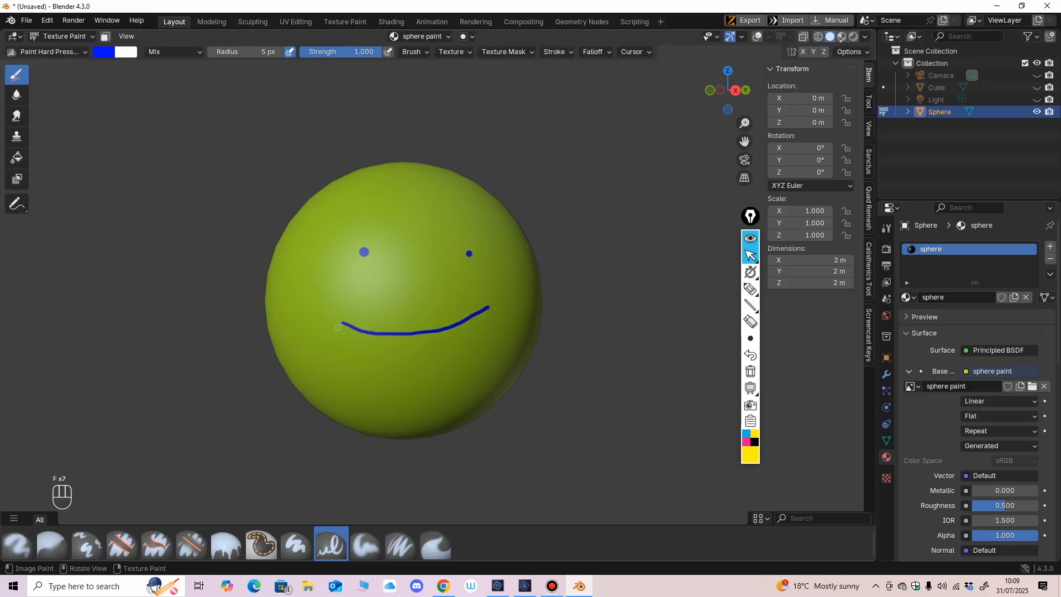
scroll(495, 322, down, 5)
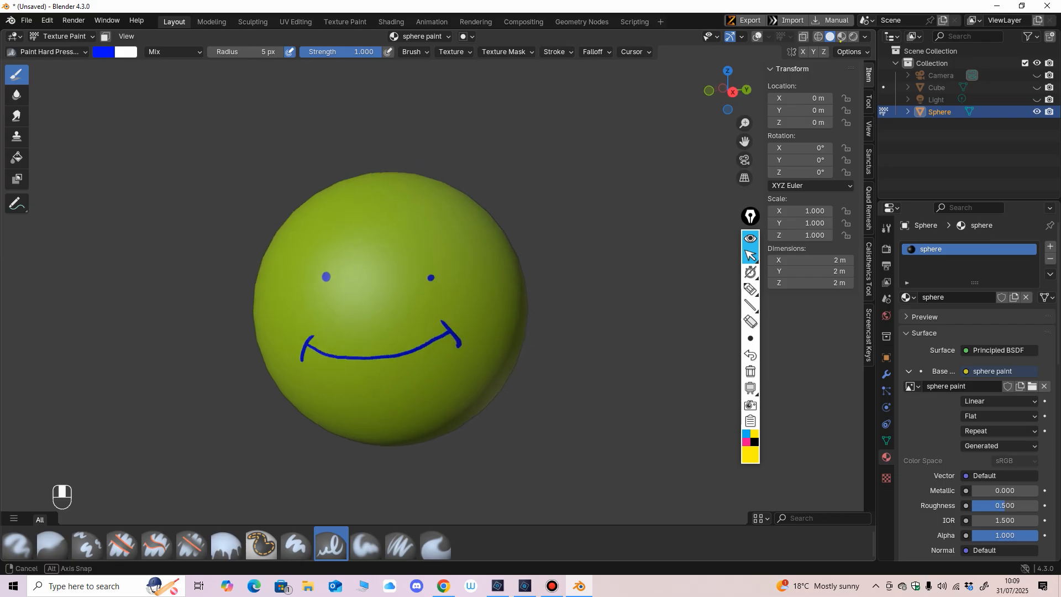
scroll(515, 370, up, 3)
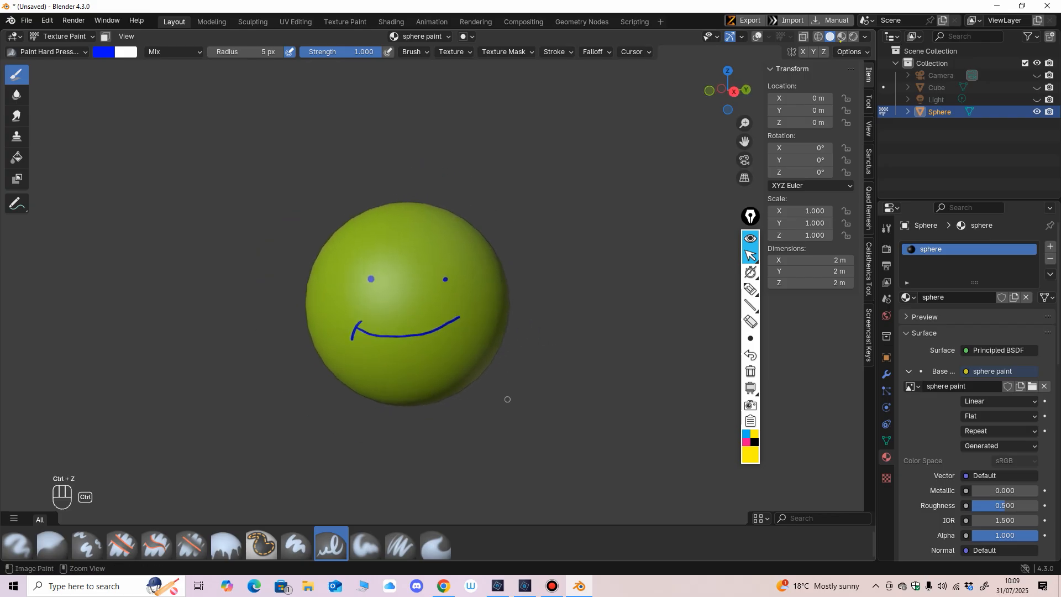
Step: Undo the wide smile's strokes and paint a narrower, more curved blue smile with ticked ends under the eyes
key(ctrl+z)
key(ctrl+z)
key(ctrl+z)
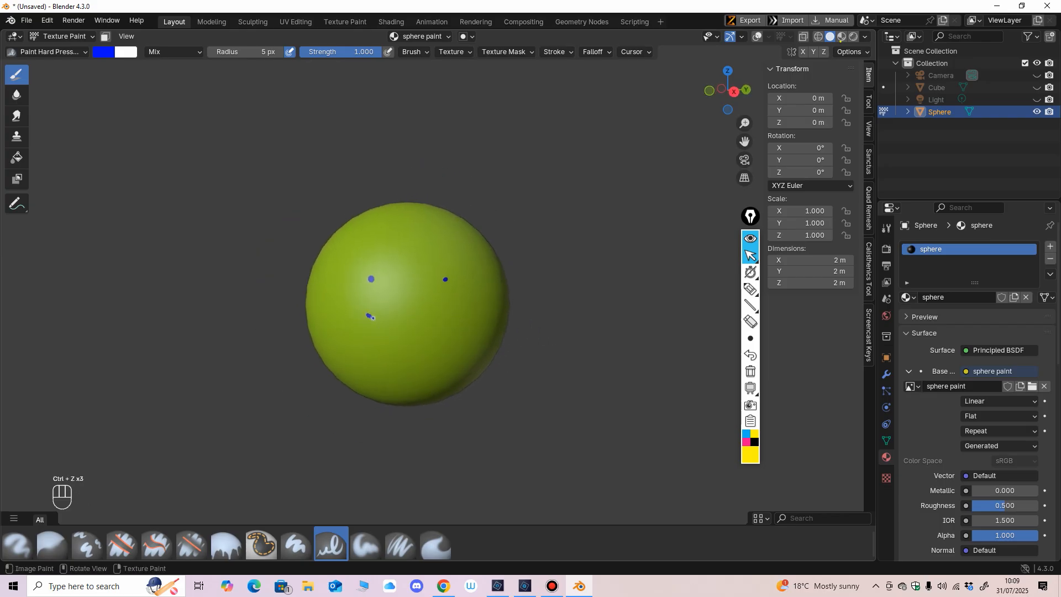
drag(373, 317, 433, 330)
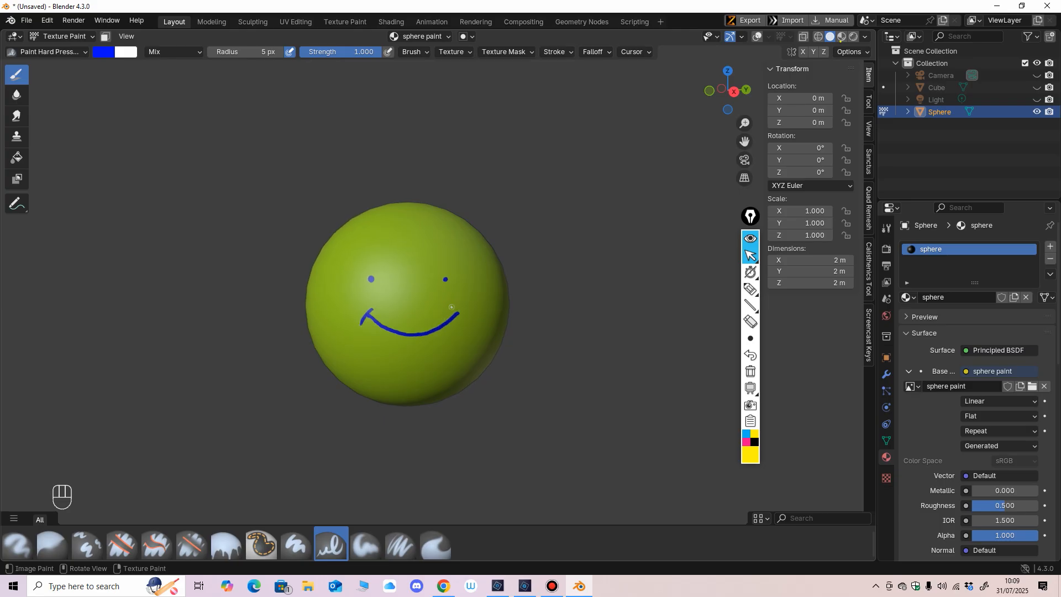
Step: Enlarge the brush radius to 26 px and paint both eyes over as larger blue dots
scroll(528, 372, up, 2)
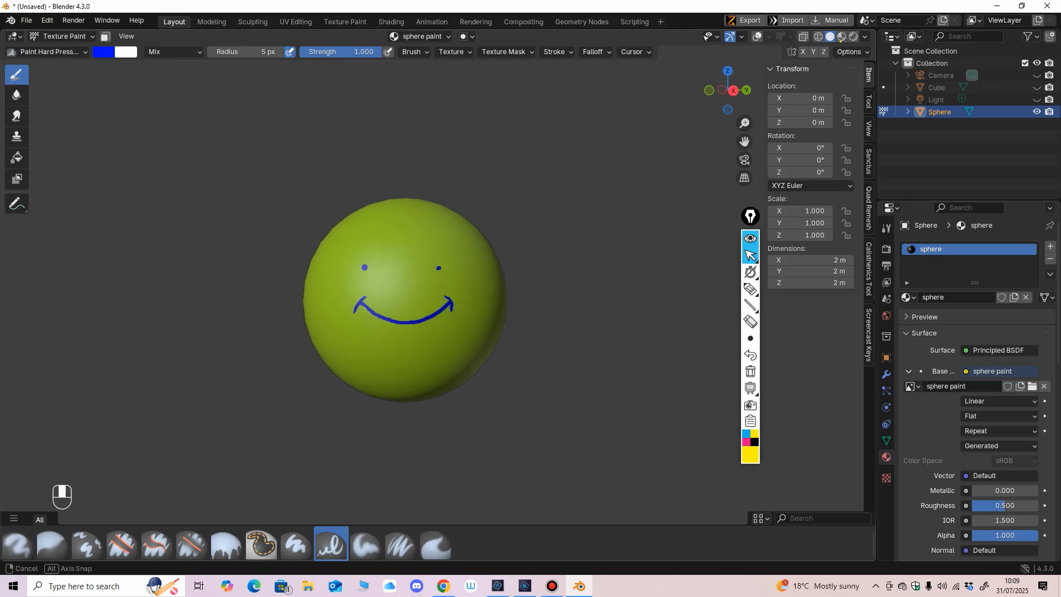
key(f)
click(480, 330)
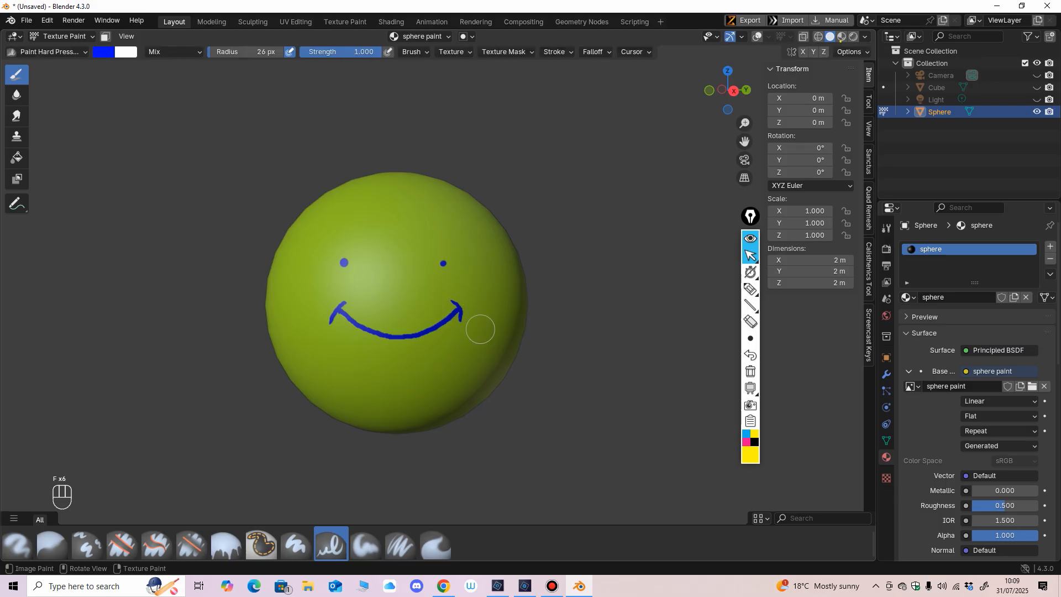
click(443, 264)
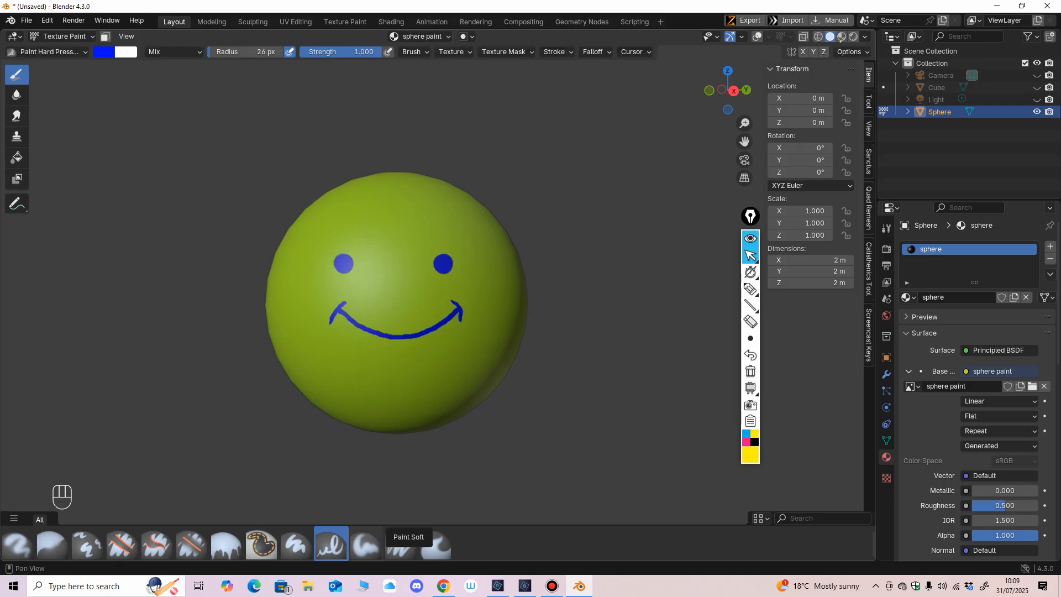
Step: With the Paint Soft brush, dab two blurred blue dots between and above the eyes and two below the smile
click(365, 544)
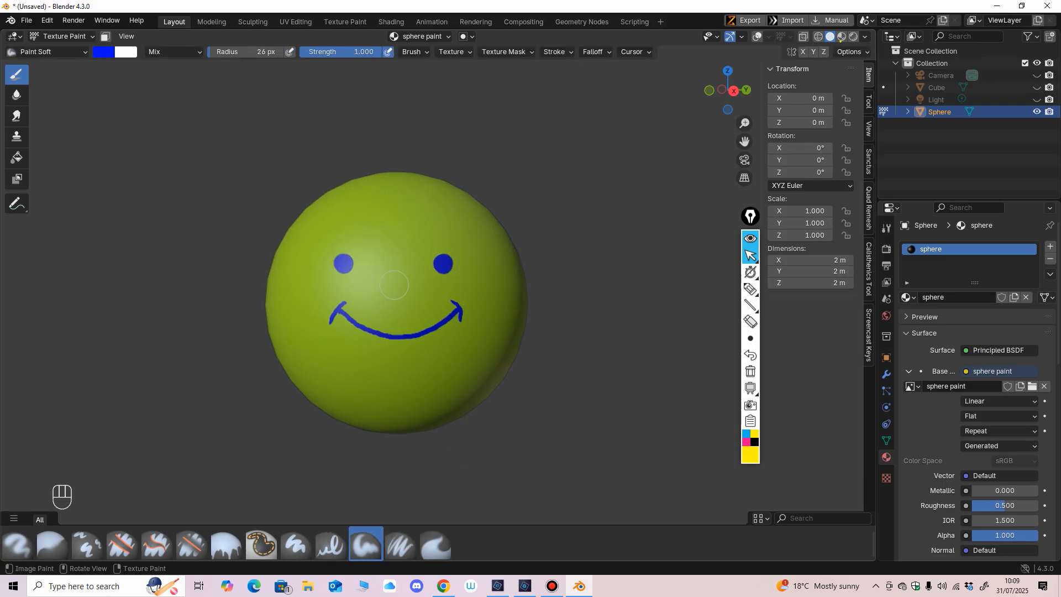
click(409, 235)
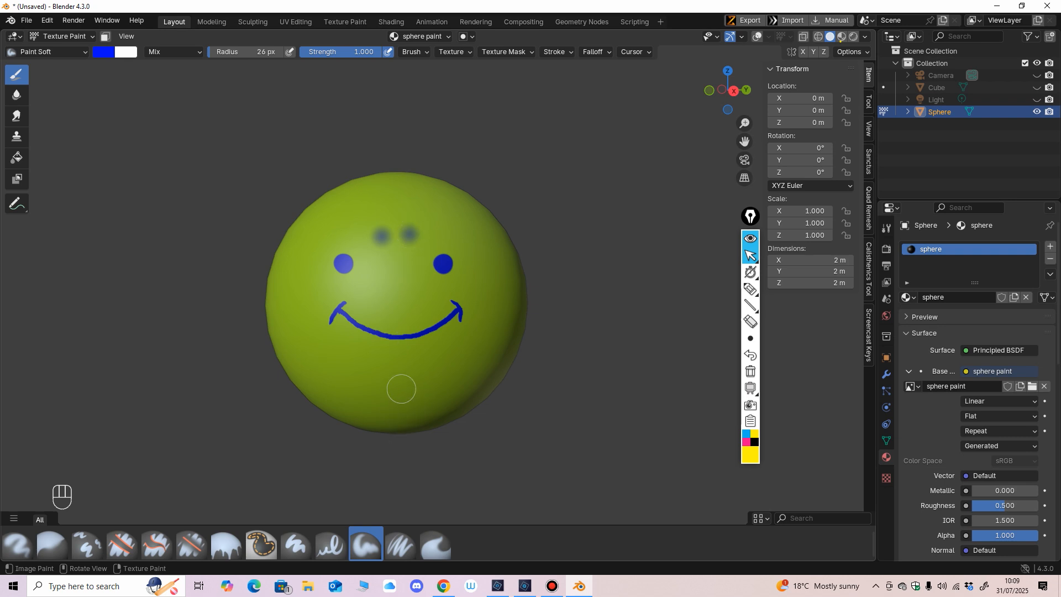
click(377, 380)
click(411, 381)
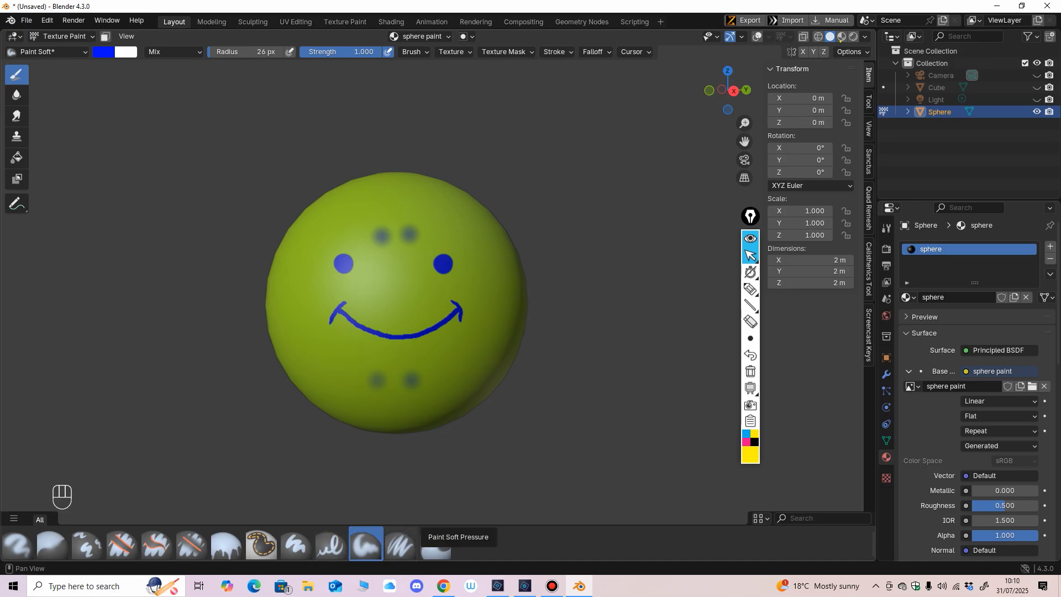
Step: With the Paint Hard brush at strength 0.099, dab faint dots on the cheeks, beside the chin and at the nose
click(297, 544)
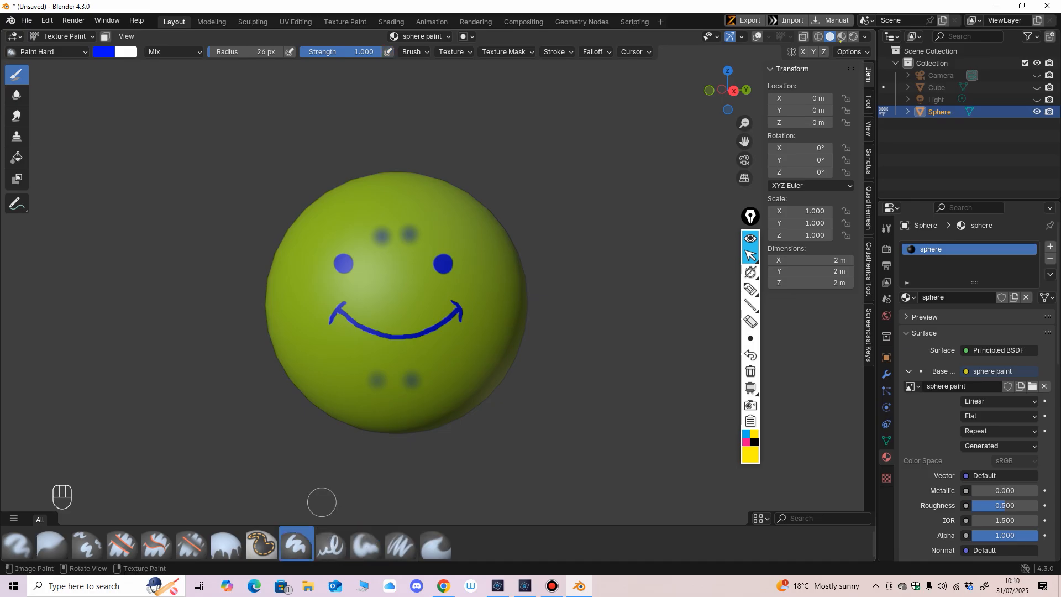
drag(364, 52, 307, 52)
click(340, 356)
click(471, 354)
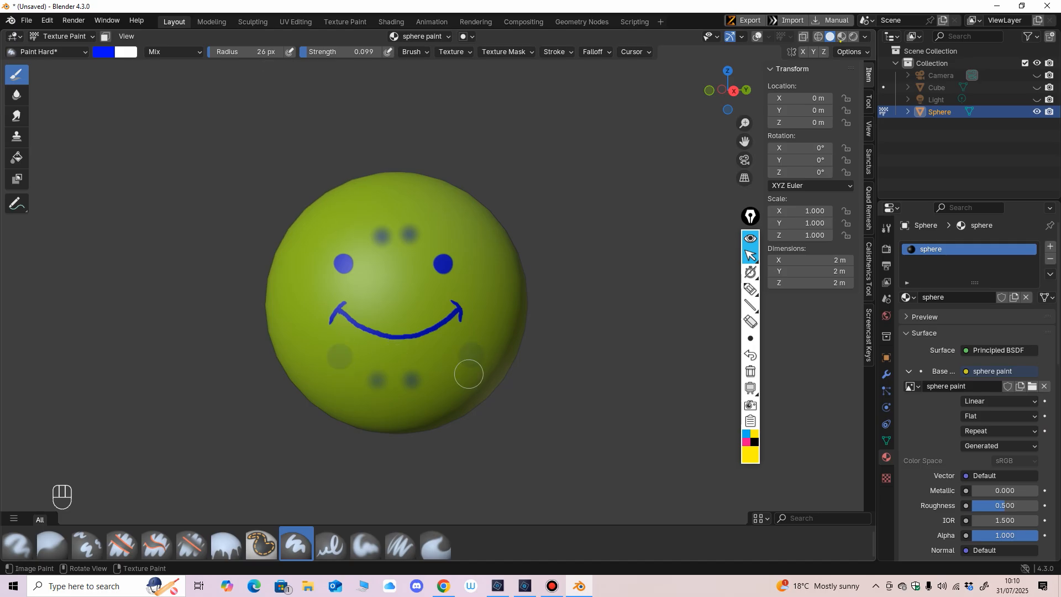
click(305, 307)
click(488, 301)
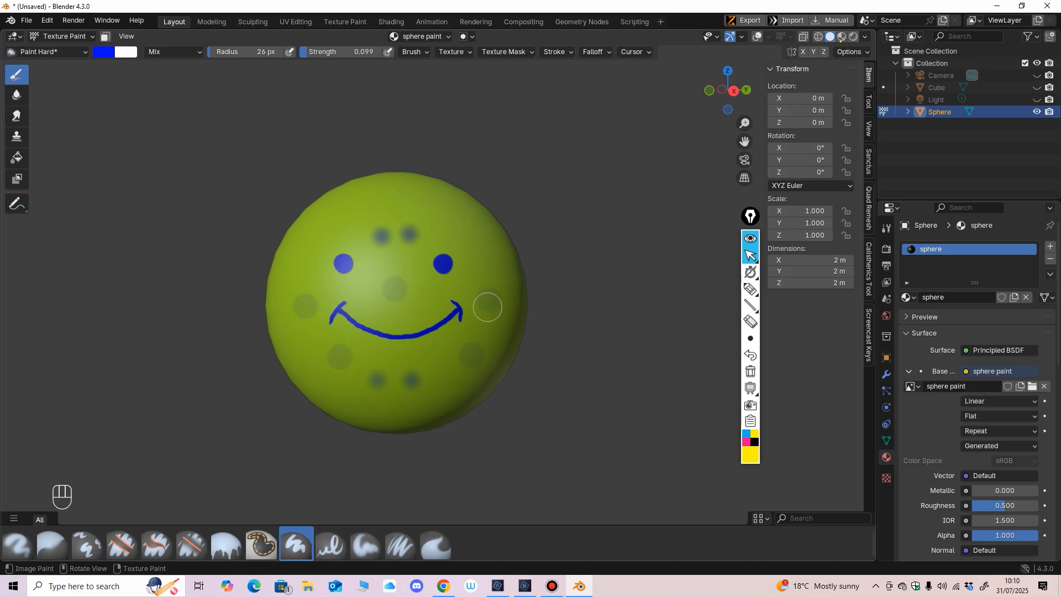
scroll(485, 356, up, 1)
middle_drag(475, 309, 481, 323)
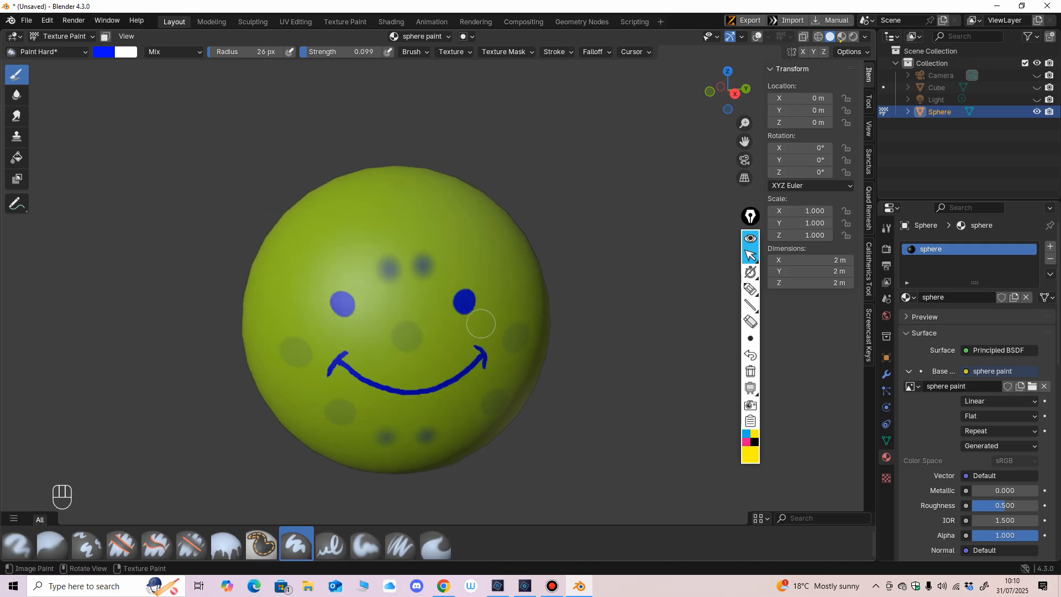
Step: Shrink the Paint Hard brush radius to 7 px and dab three tiny faint dots on the forehead
key(f)
click(443, 277)
middle_drag(345, 246, 378, 314)
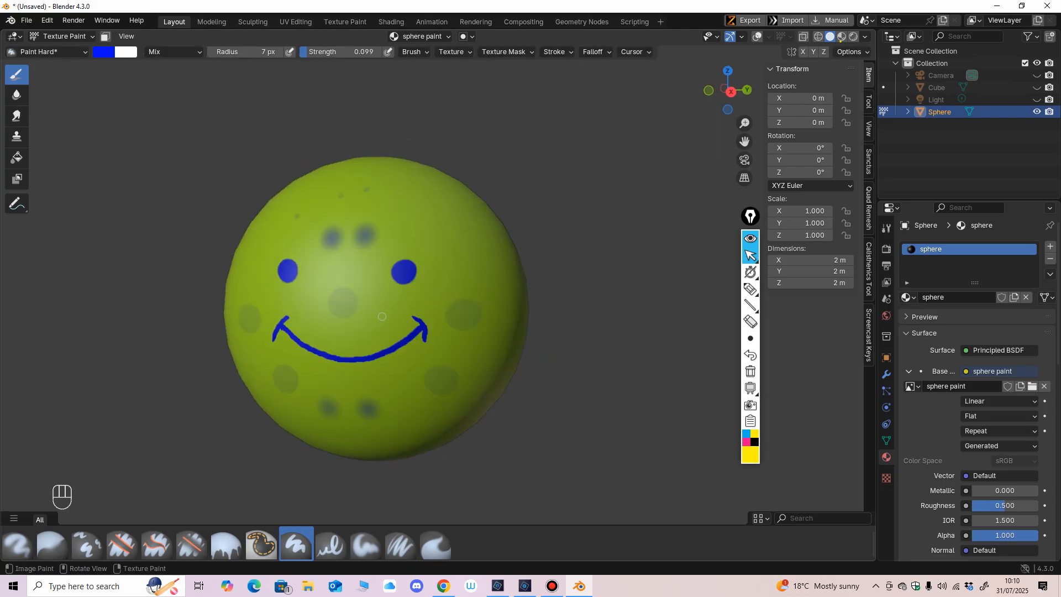
scroll(408, 346, up, 1)
middle_drag(399, 349, 423, 312)
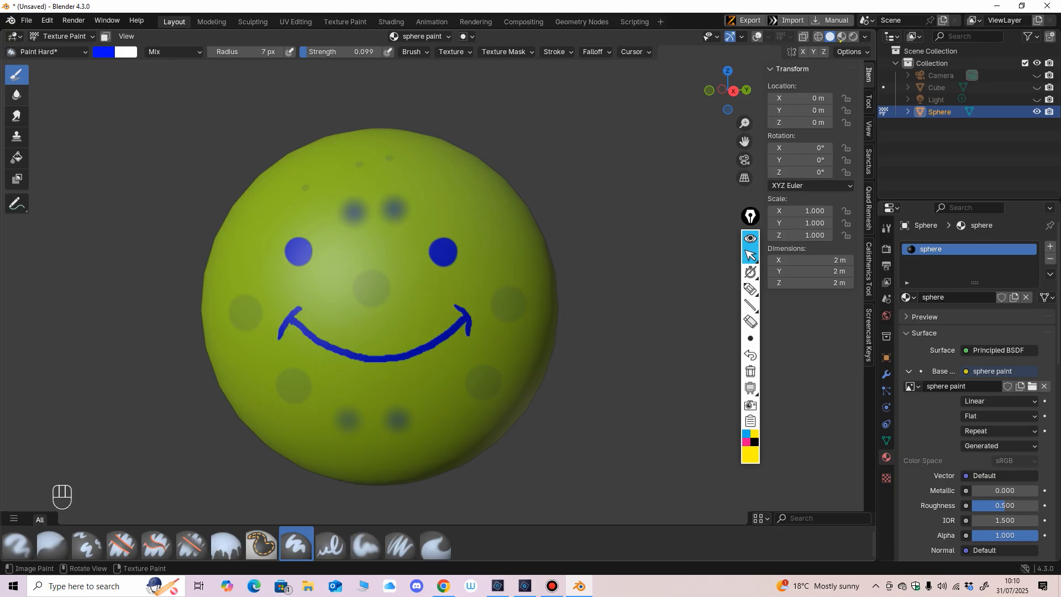
Step: Try the Blur brush on both eyes, undo the strokes, and enlarge the brush radius to 47 px
click(17, 95)
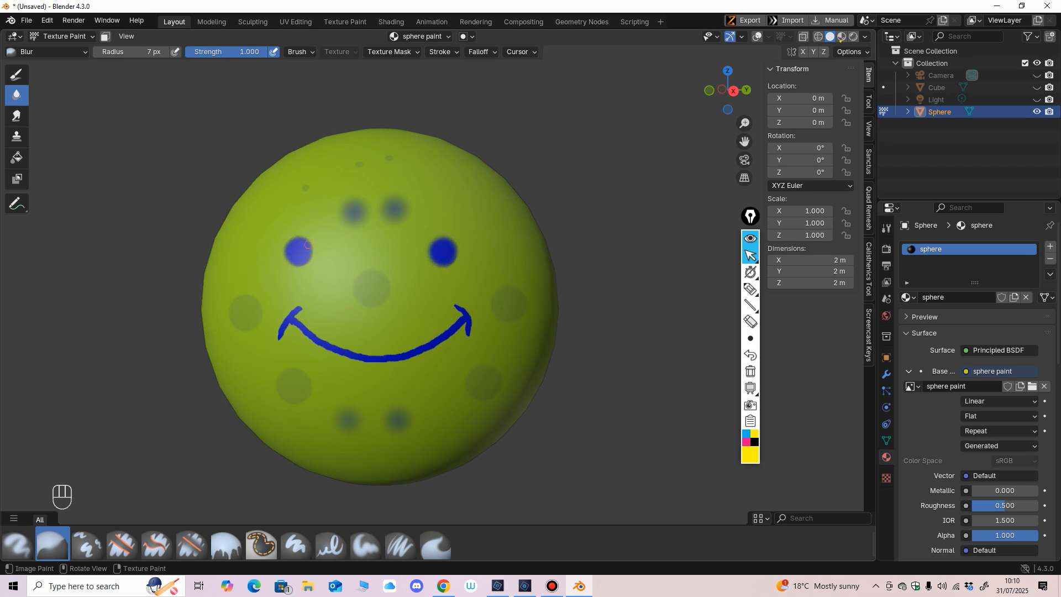
key(ctrl+z)
key(ctrl+z)
key(ctrl+z)
key(f)
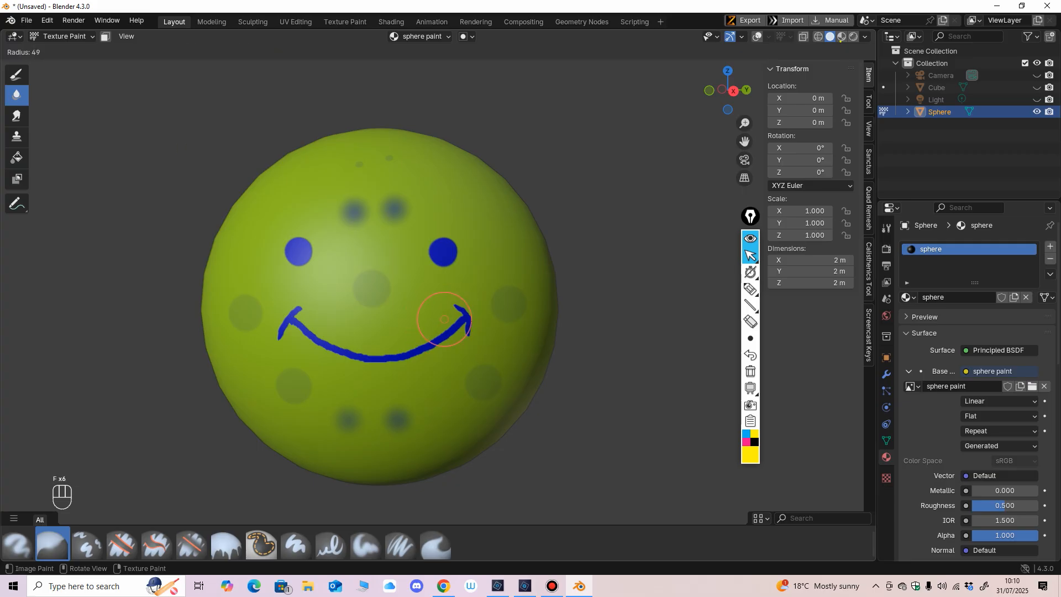
click(451, 354)
Step: Inspect the painted face at close and far distances and from a slight side angle
scroll(450, 353, down, 3)
mouse_move(450, 354)
middle_down()
mouse_move(486, 349)
mouse_move(420, 353)
mouse_move(462, 354)
mouse_move(450, 359)
mouse_move(455, 348)
middle_up()
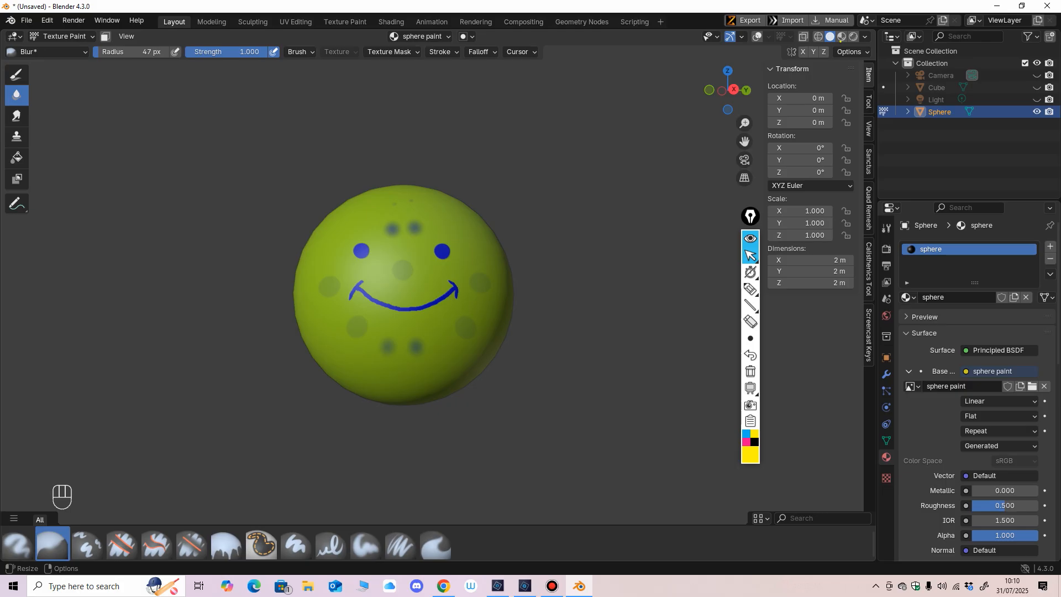
mouse_move(340, 287)
middle_down()
mouse_move(299, 285)
mouse_move(387, 284)
mouse_move(364, 283)
mouse_move(433, 265)
middle_up()
scroll(433, 265, up, 3)
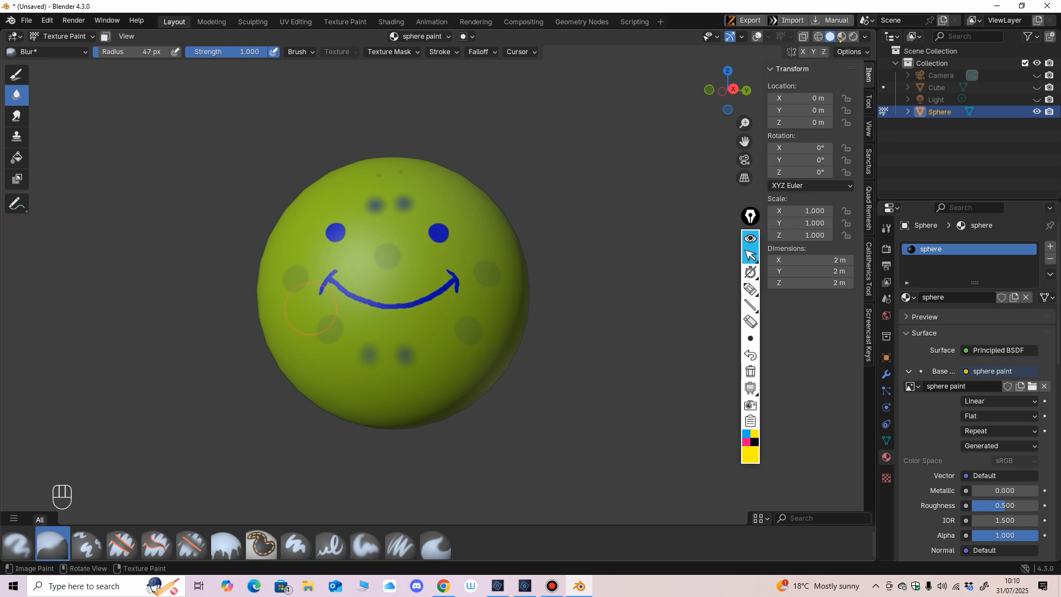
scroll(492, 182, down, 5)
scroll(488, 226, up, 2)
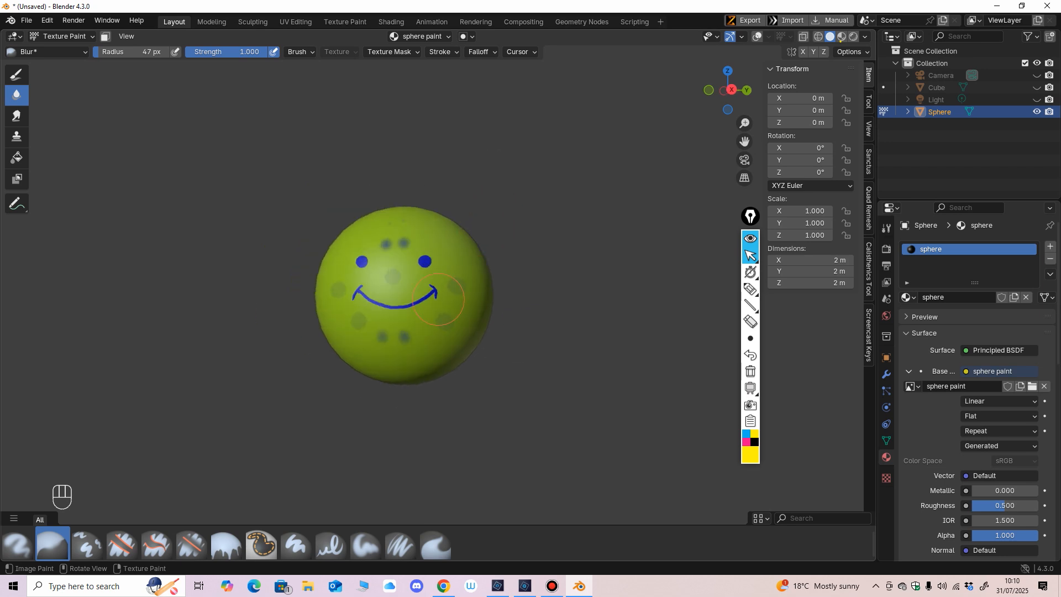
middle_drag(359, 313, 399, 282)
scroll(381, 275, up, 2)
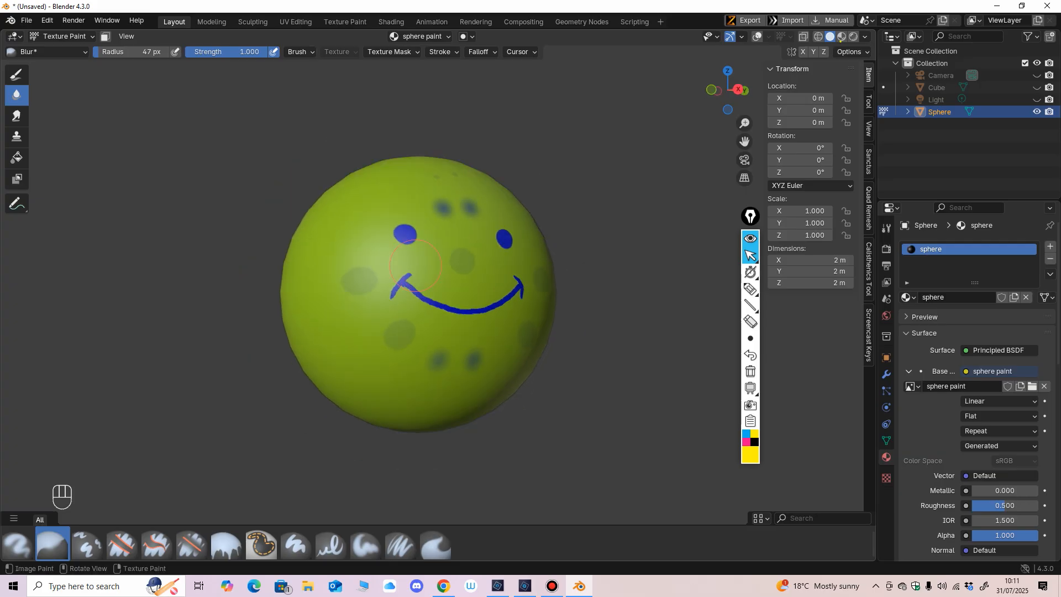
scroll(381, 292, down, 1)
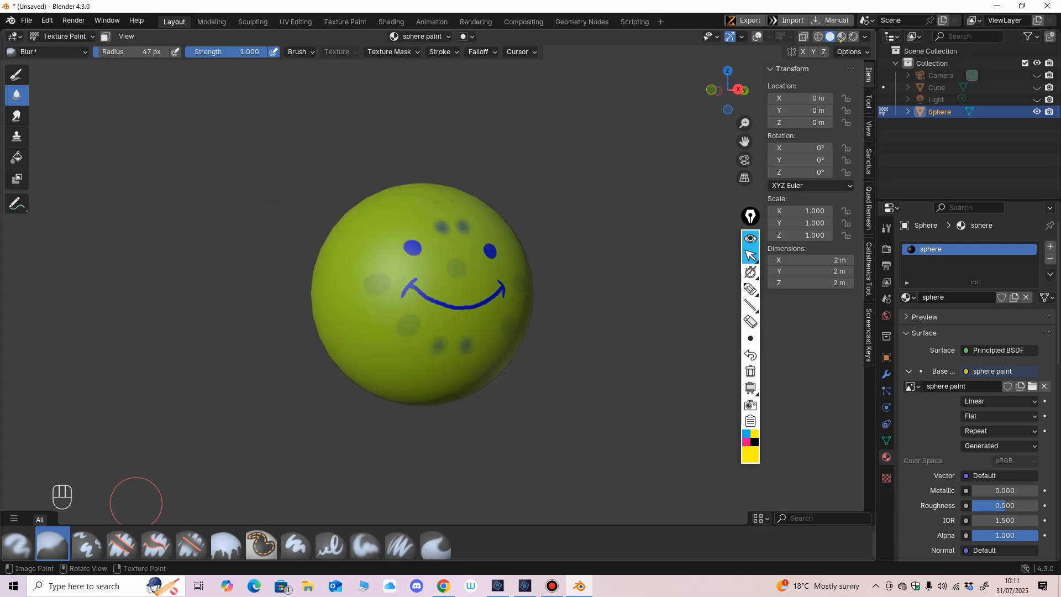
Step: Select the Airbrush with a 90 px radius, try a stroke beside the face, and undo it
click(18, 545)
scroll(366, 349, up, 3)
key(f)
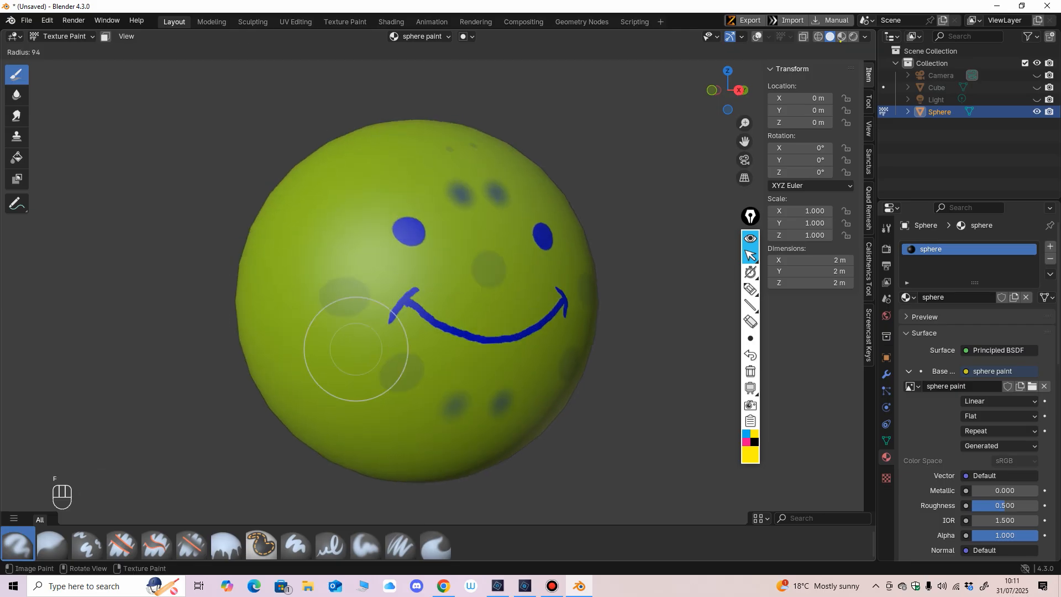
click(405, 348)
drag(303, 338, 303, 330)
key(ctrl+z)
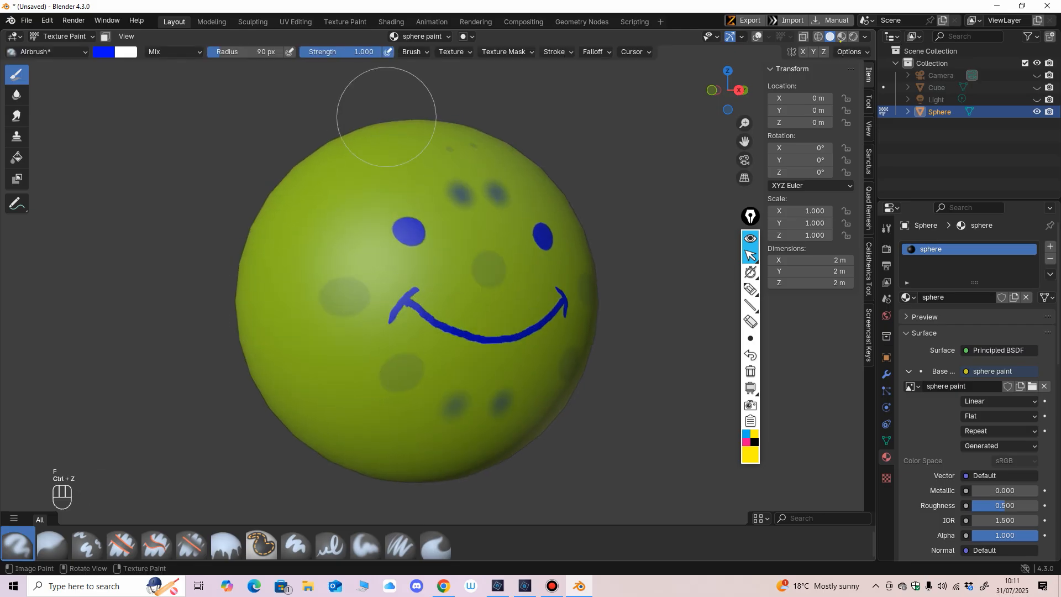
key(ctrl+z)
Step: Set the Airbrush to strength 0.344 and radius 40 px, and spray a soft blue oval on the sphere's side
scroll(396, 309, down, 2)
middle_drag(395, 310, 398, 276)
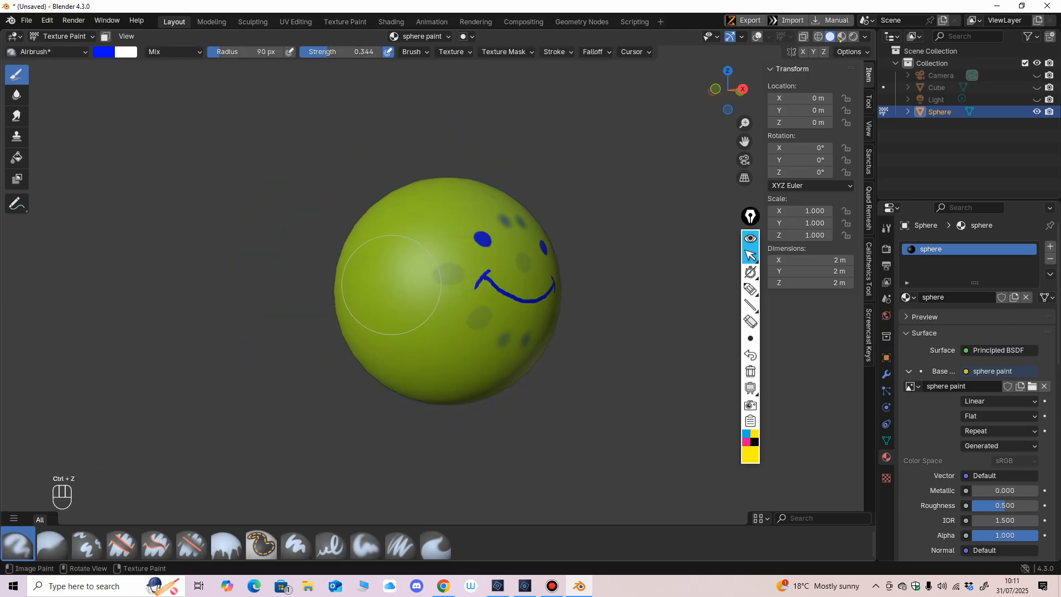
key([)
key([)
key([)
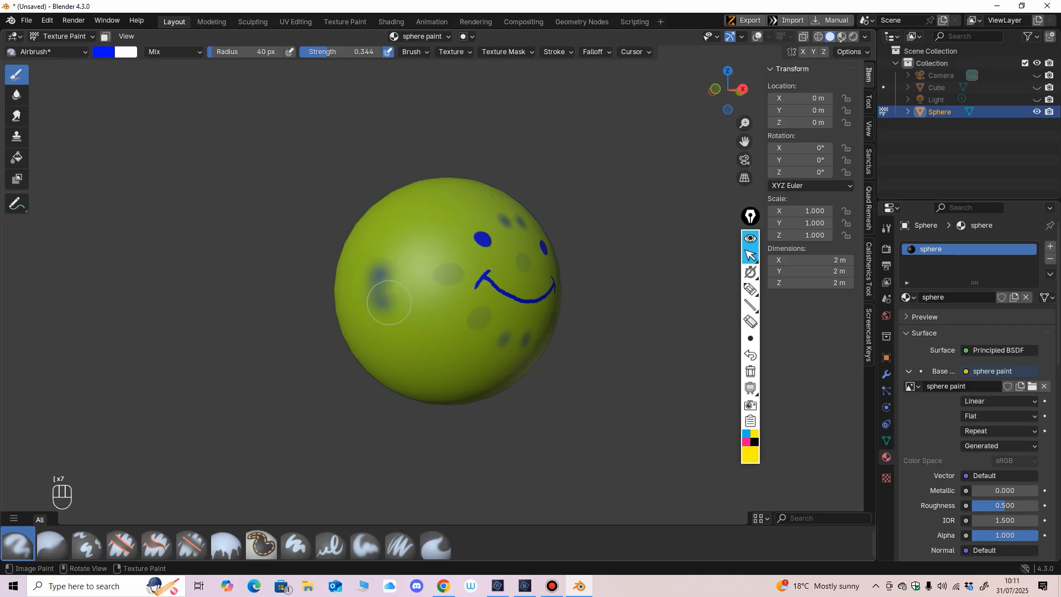
mouse_move(389, 303)
mouse_down()
mouse_move(370, 325)
mouse_move(389, 337)
mouse_move(382, 277)
mouse_move(399, 275)
mouse_up()
Step: Airbrush a matching soft blue oval on the opposite side of the sphere
mouse_move(372, 294)
middle_down()
mouse_move(332, 282)
mouse_move(367, 272)
middle_up()
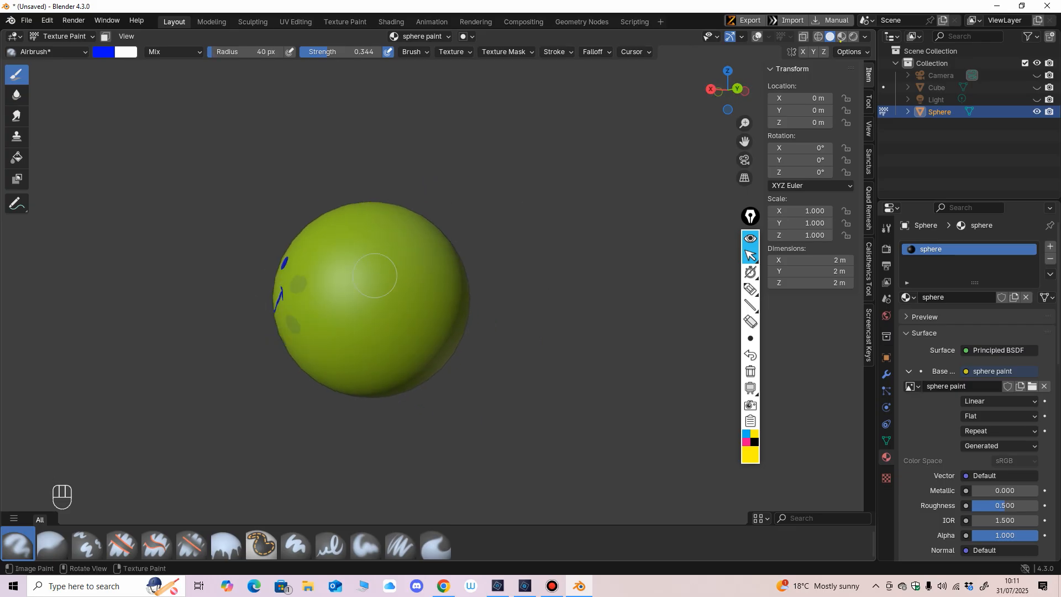
mouse_move(366, 273)
mouse_down()
mouse_move(365, 310)
mouse_move(393, 278)
mouse_up()
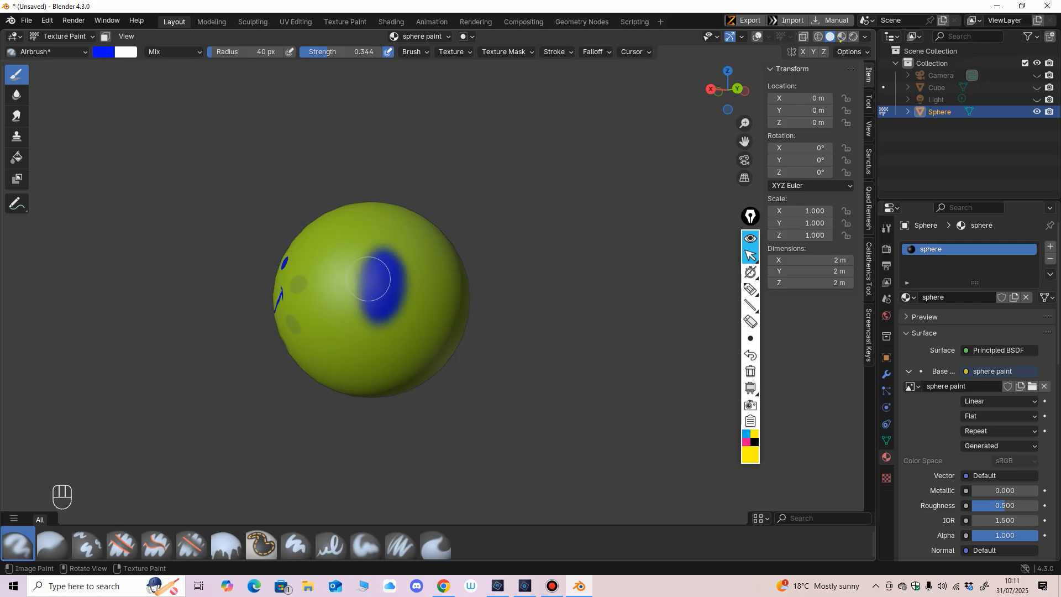
middle_drag(380, 308, 526, 310)
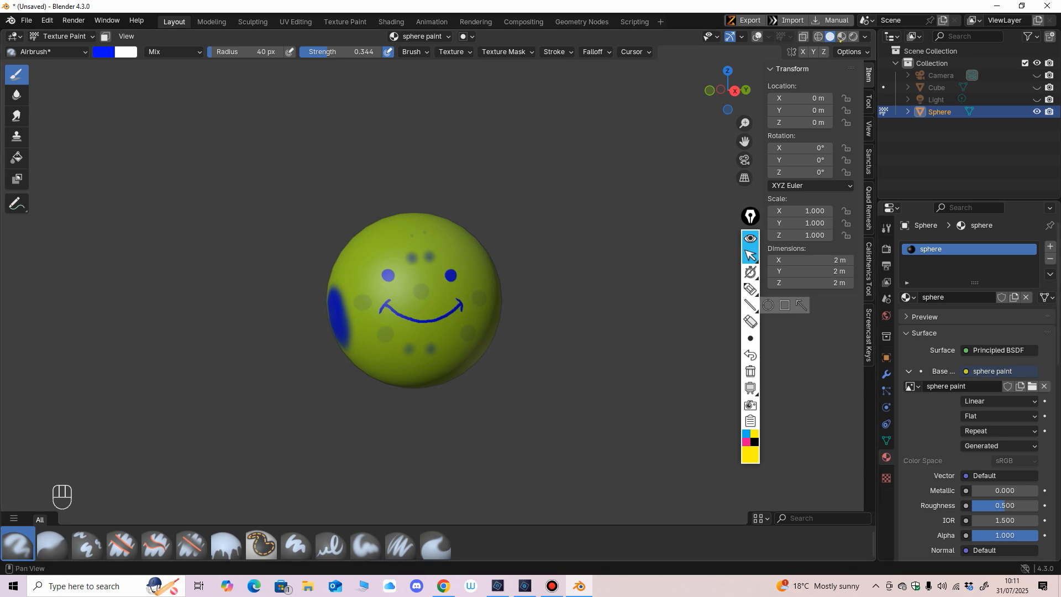
Step: Look through the Principled BSDF surface settings of the sphere material
middle_drag(601, 360, 563, 367)
scroll(967, 387, down, 8)
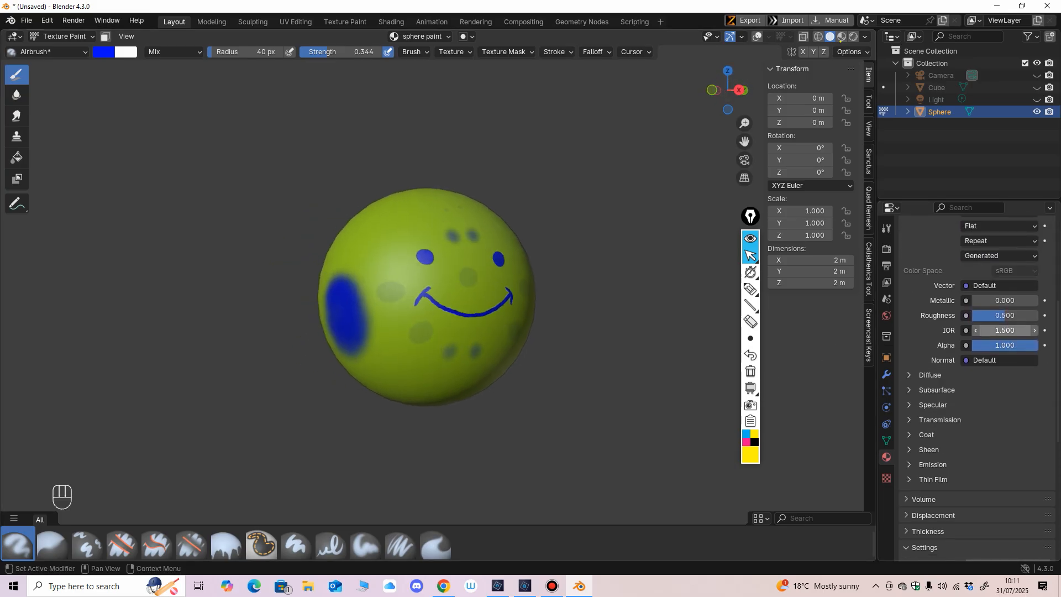
scroll(967, 387, down, 4)
scroll(967, 387, up, 7)
scroll(984, 326, down, 2)
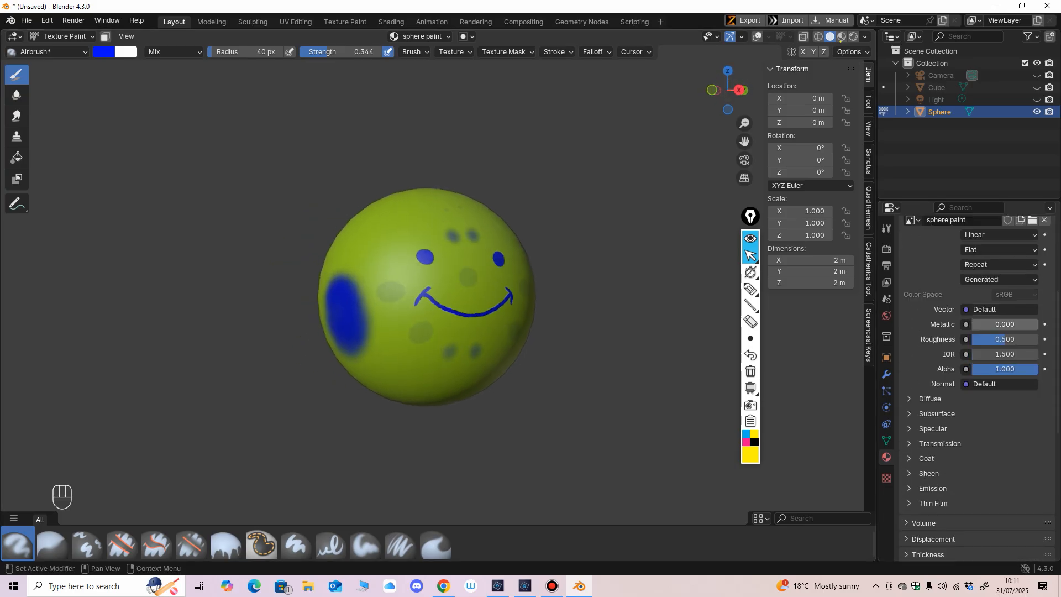
scroll(984, 326, down, 2)
scroll(975, 387, down, 1)
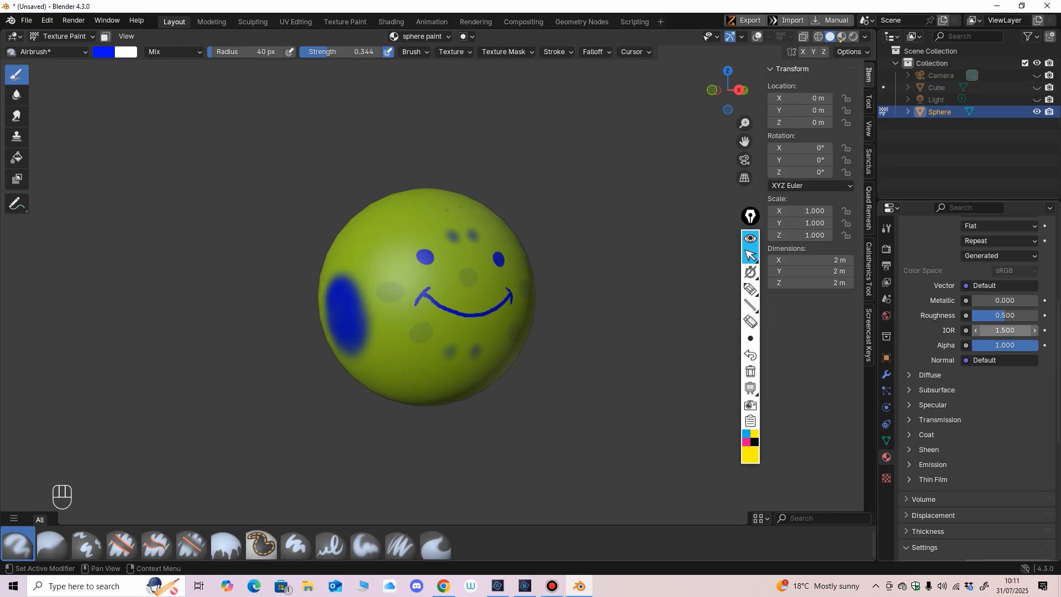
scroll(975, 386, up, 7)
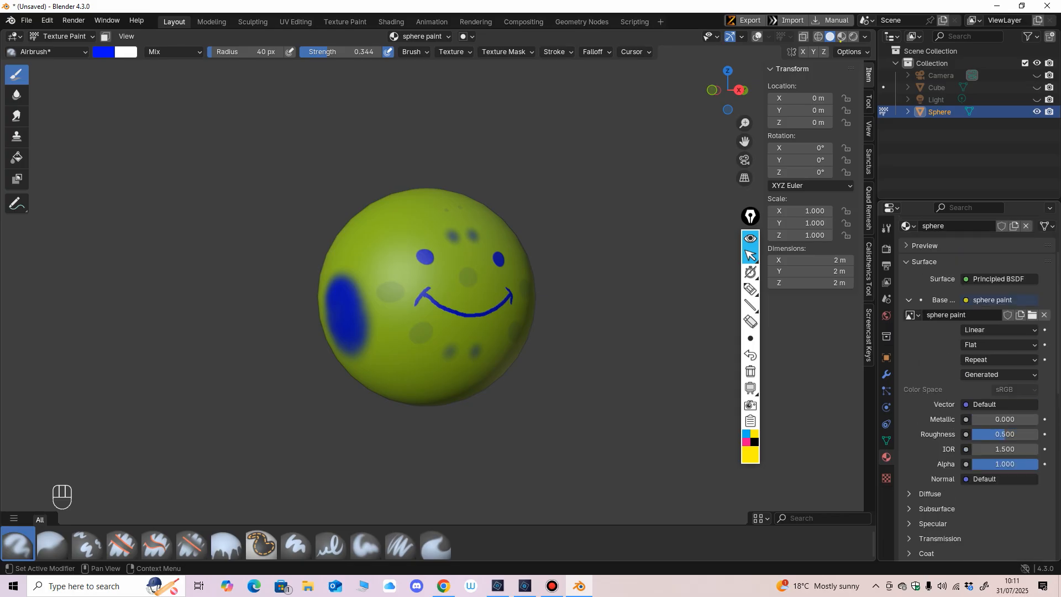
scroll(976, 387, down, 2)
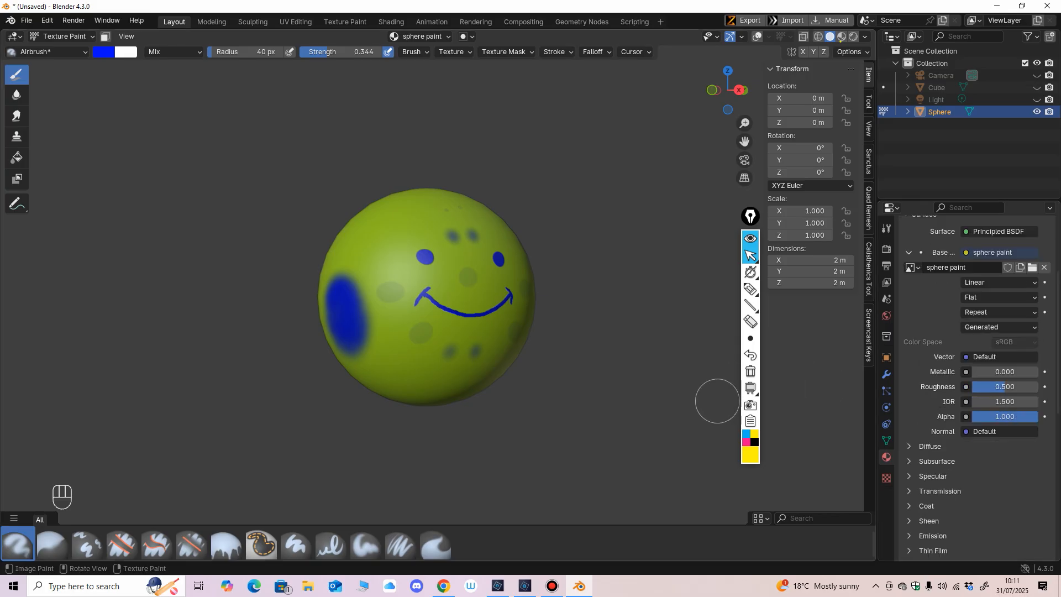
Step: Examine the finished paint job from the side and the front of the sphere
mouse_move(596, 324)
middle_down()
mouse_move(531, 326)
mouse_move(596, 318)
middle_up()
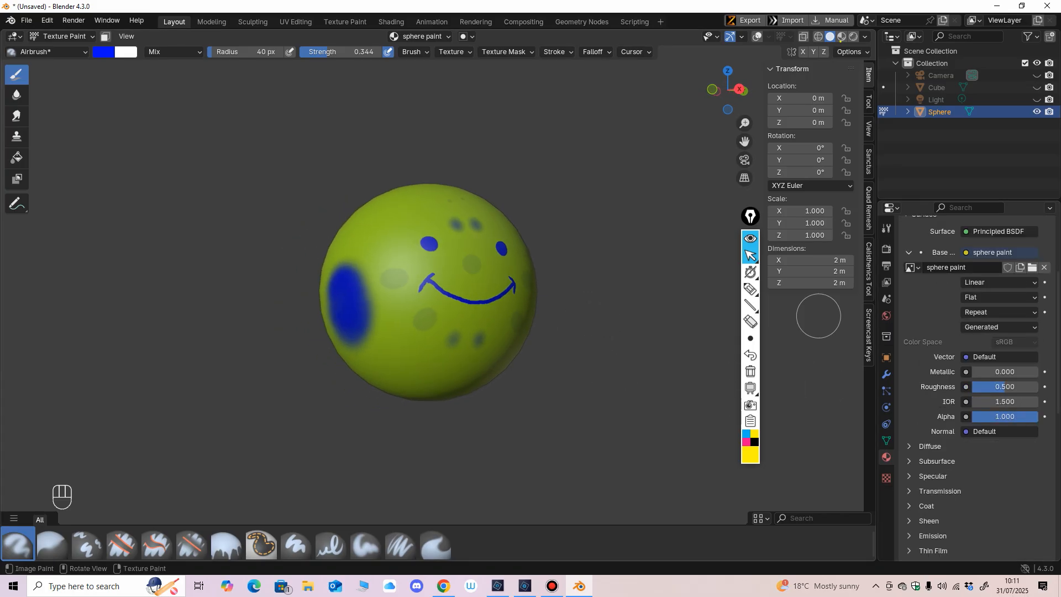
scroll(476, 332, up, 1)
scroll(602, 320, down, 1)
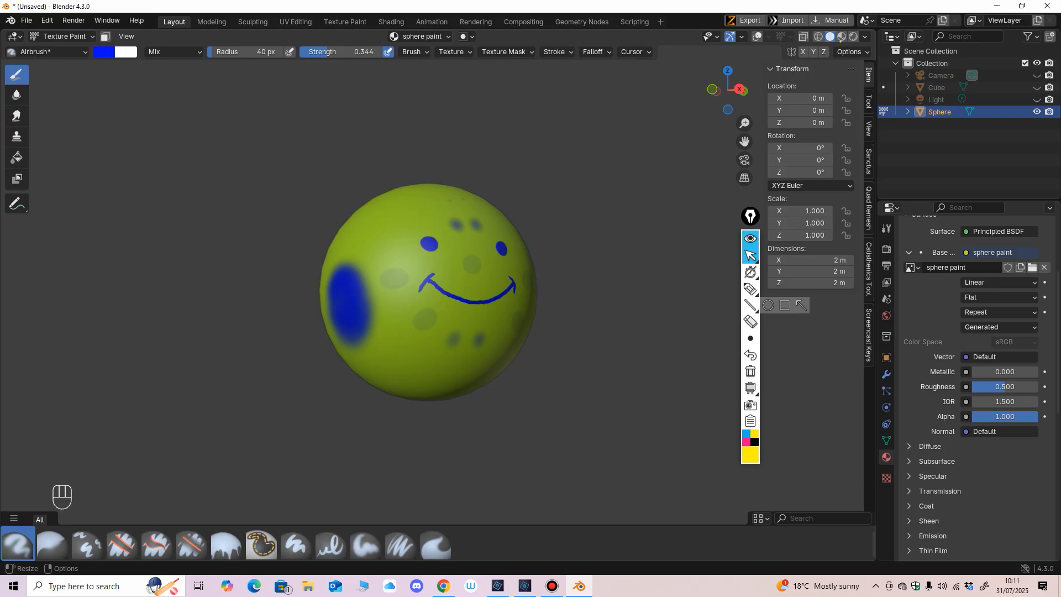
mouse_move(446, 261)
middle_down()
mouse_move(481, 264)
mouse_move(456, 253)
middle_up()
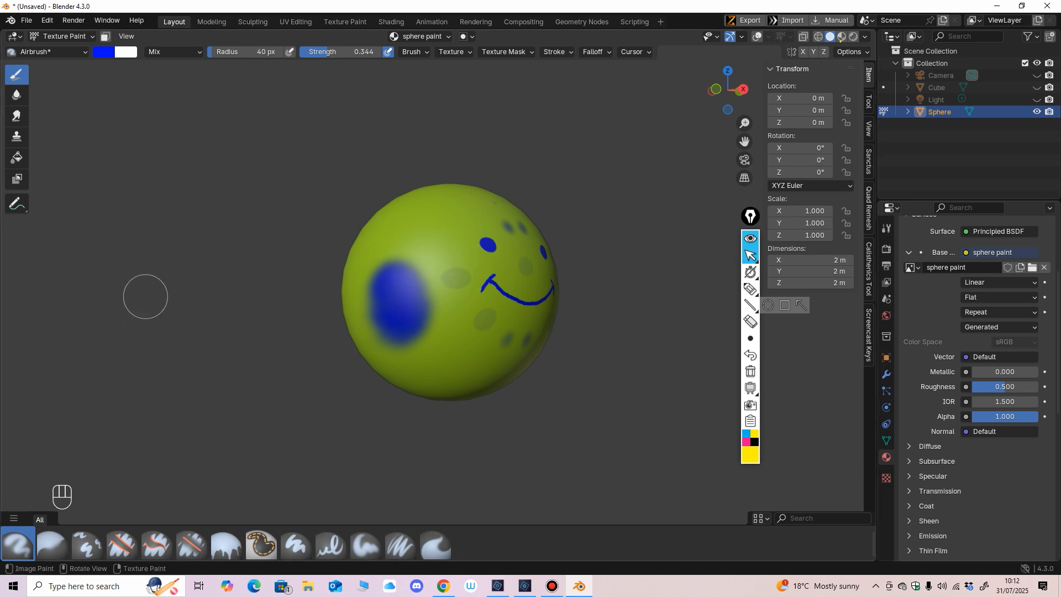
mouse_move(533, 331)
middle_down()
mouse_move(364, 327)
mouse_move(425, 341)
middle_up()
scroll(521, 320, down, 2)
middle_drag(542, 348, 563, 359)
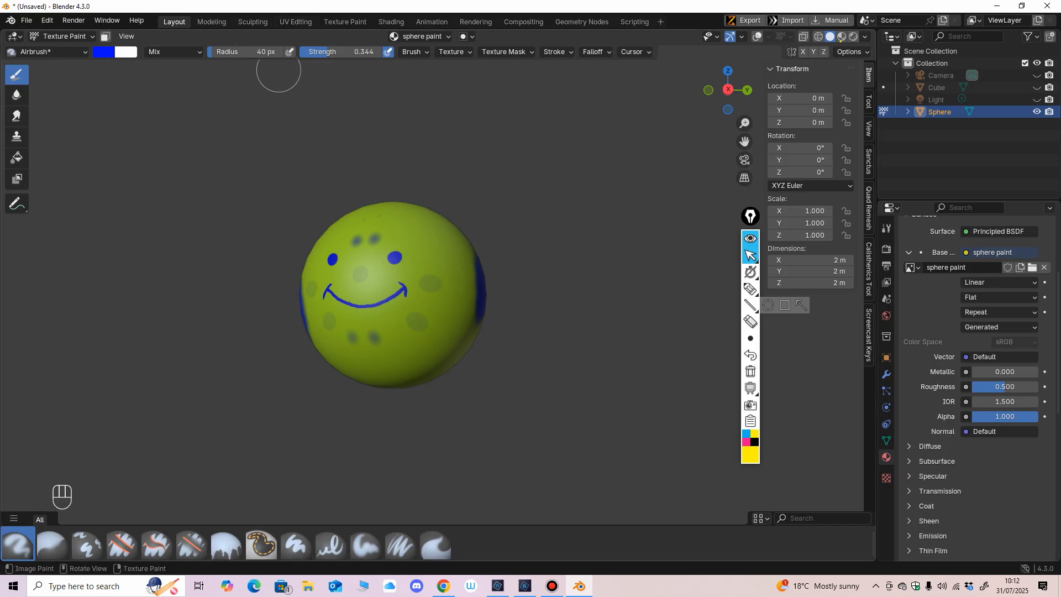
Step: Turn the viewport overlays back on and switch the sphere from Texture Paint to Object Mode
click(758, 36)
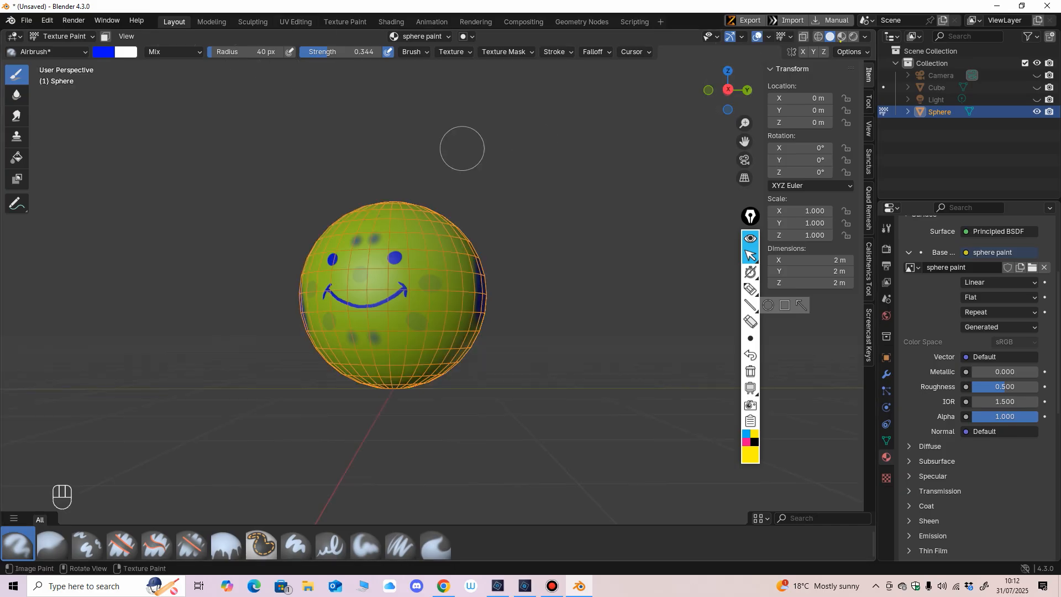
click(61, 35)
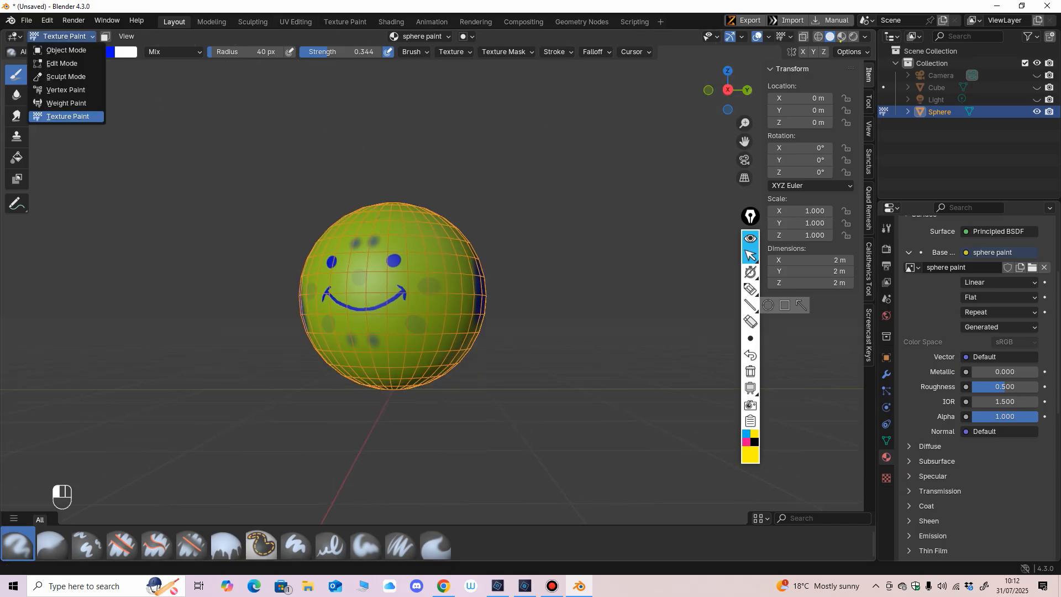
click(61, 51)
Step: Hide the Sphere object in the viewport
scroll(393, 297, down, 2)
middle_drag(393, 297, 402, 299)
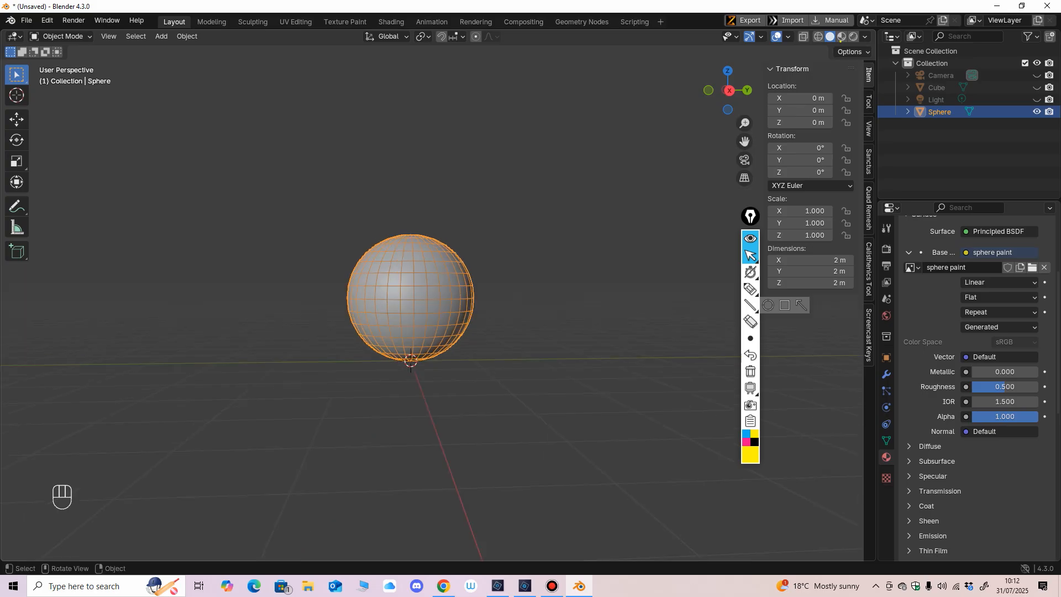
click(1036, 111)
mouse_move(531, 265)
middle_down()
mouse_move(511, 259)
mouse_move(531, 273)
middle_up()
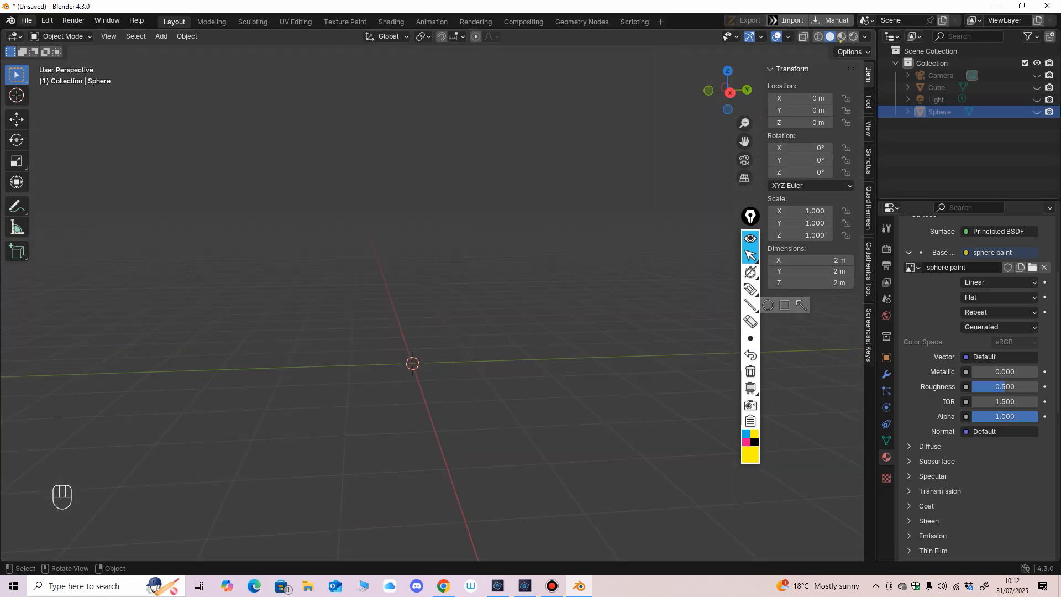
Step: Save the project as "part 7 b.blend" in the Beginning Blender folder
click(26, 20)
click(44, 111)
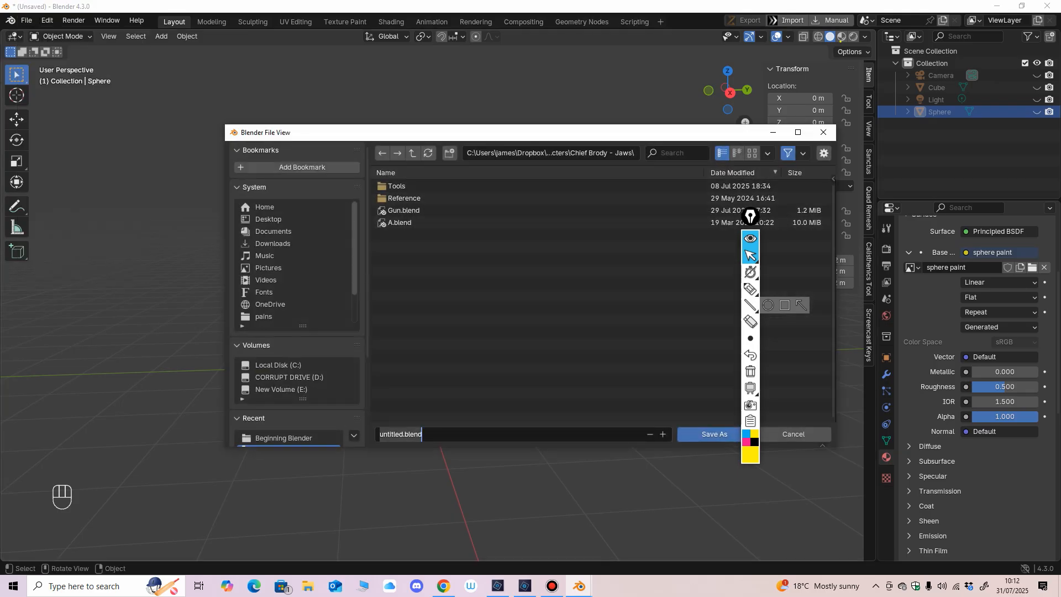
text(part 7 b)
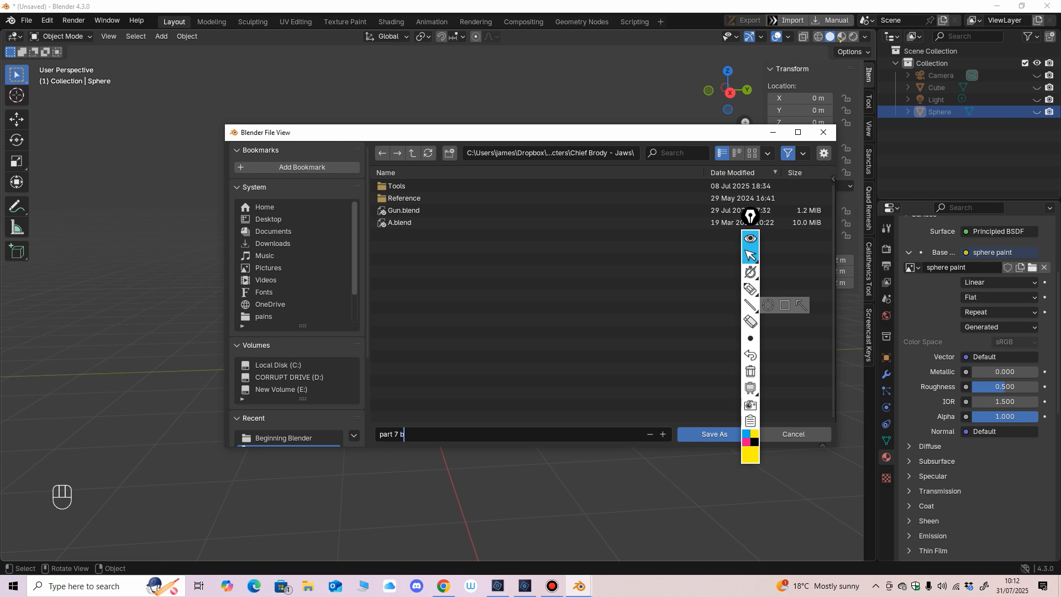
key(Tab)
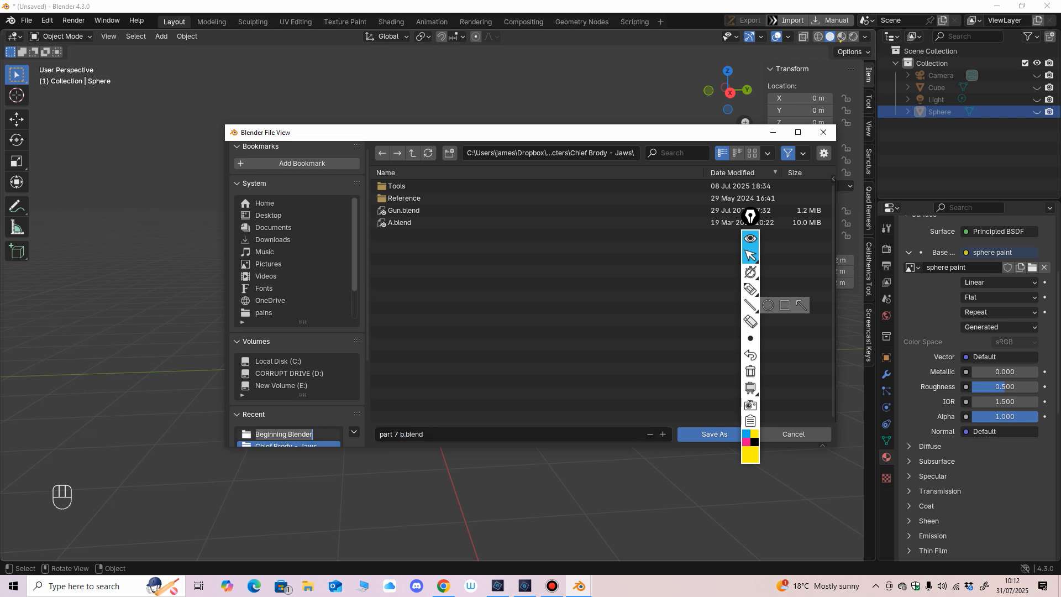
key(Escape)
double_click(283, 435)
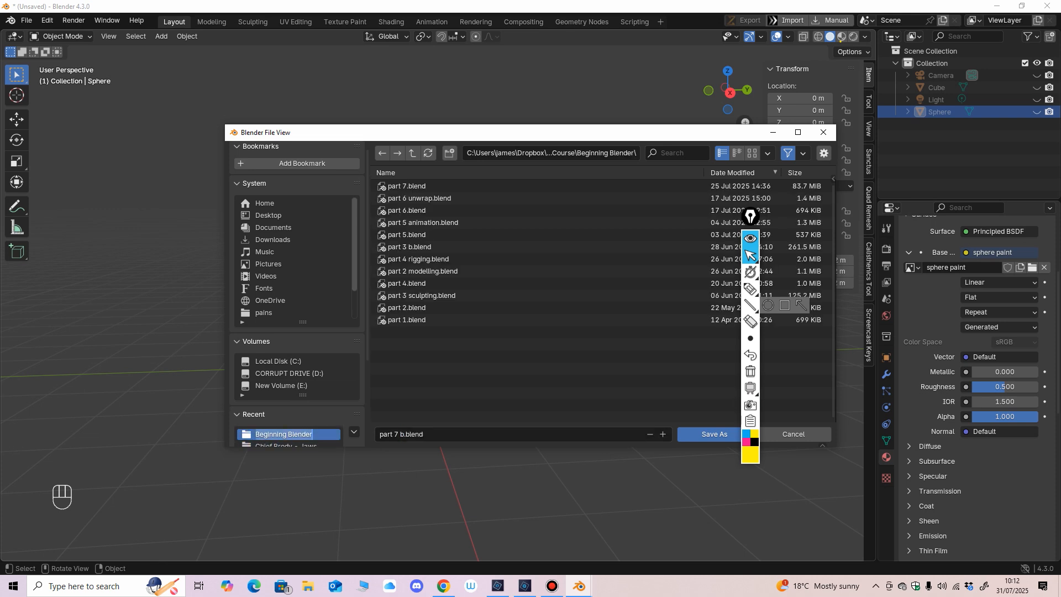
click(713, 434)
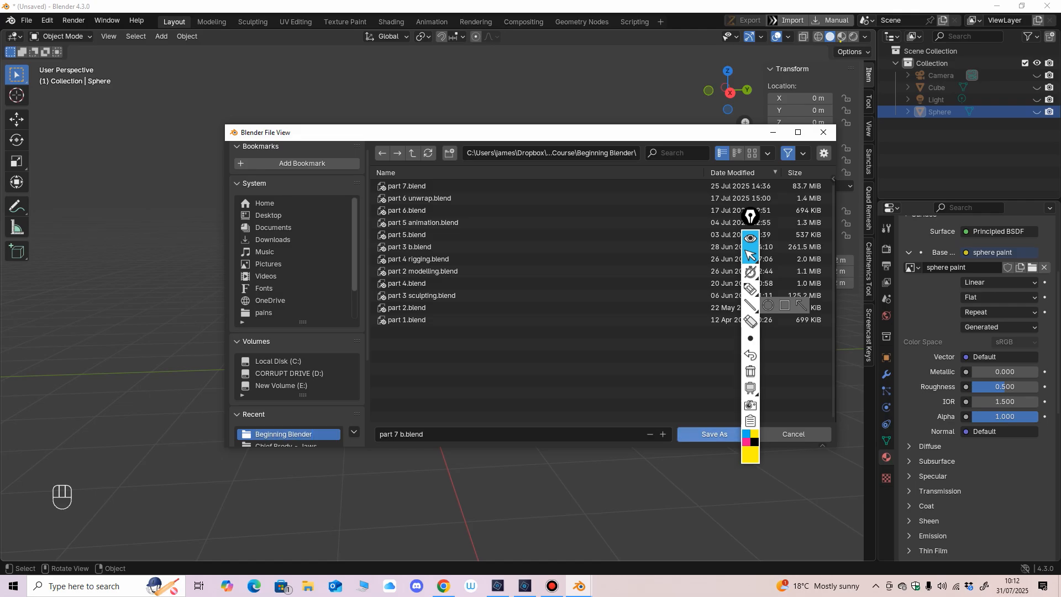
click(712, 434)
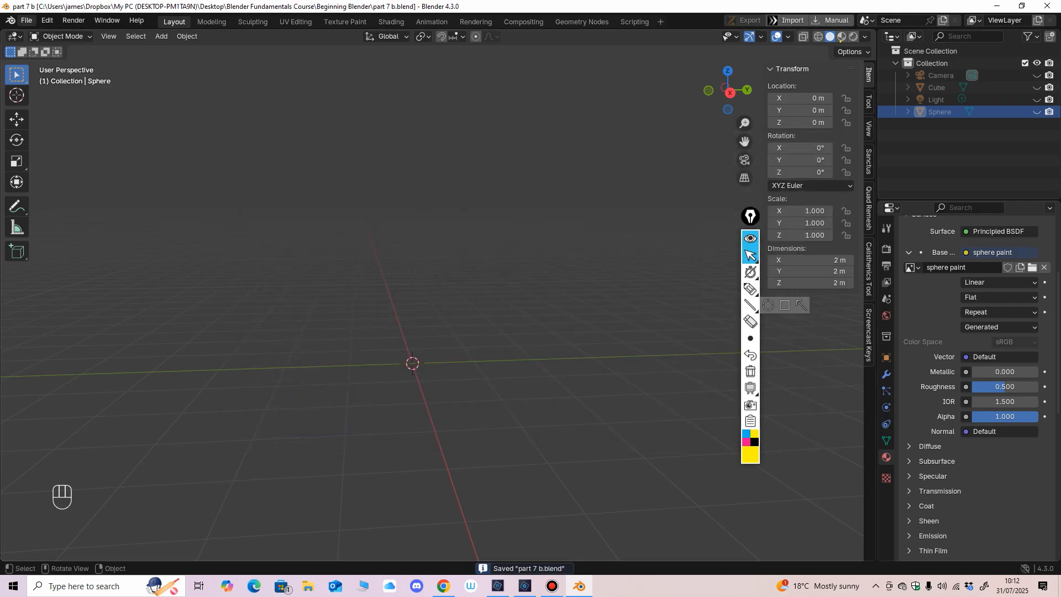
Step: Append Collection 2 from "part 3 b.blend" in the Beginning Blender folder to the current project
click(26, 21)
click(41, 164)
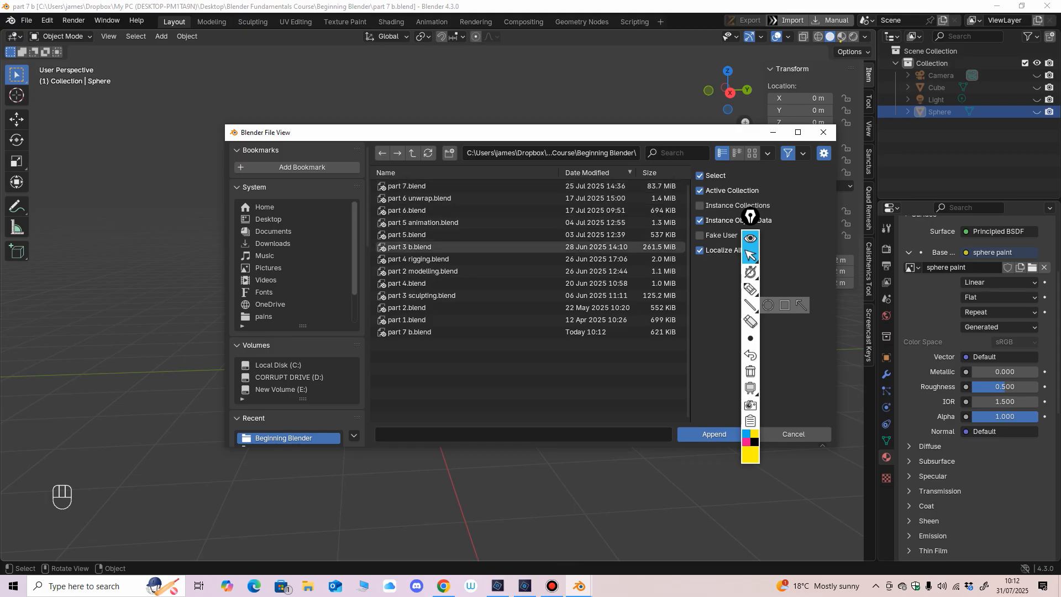
double_click(410, 247)
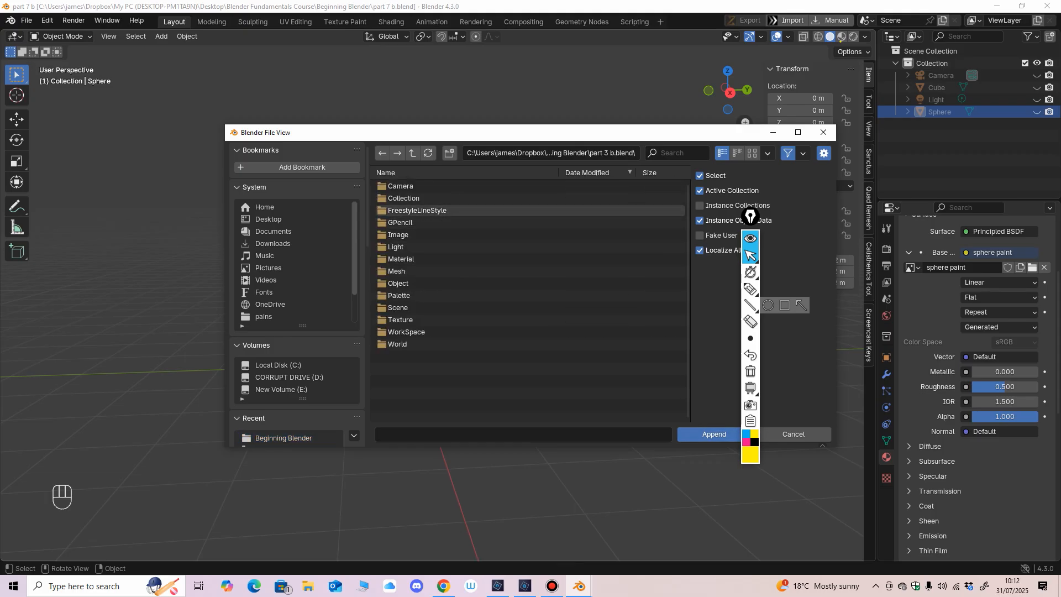
click(404, 199)
double_click(403, 198)
click(409, 198)
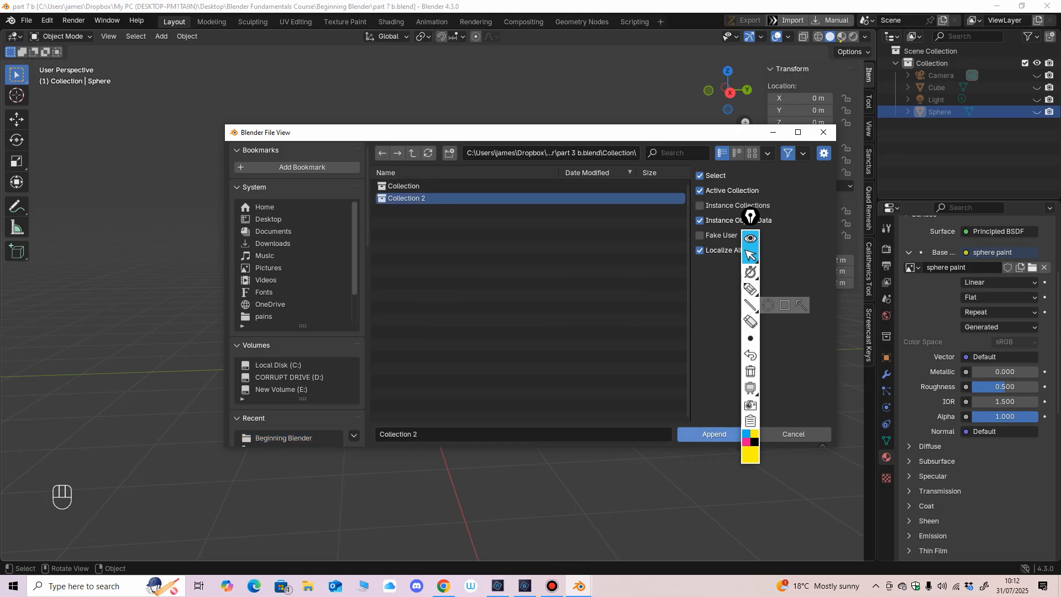
click(714, 433)
Step: Select the appended alien head mesh and turn on the Statistics viewport overlay
middle_drag(552, 381, 437, 376)
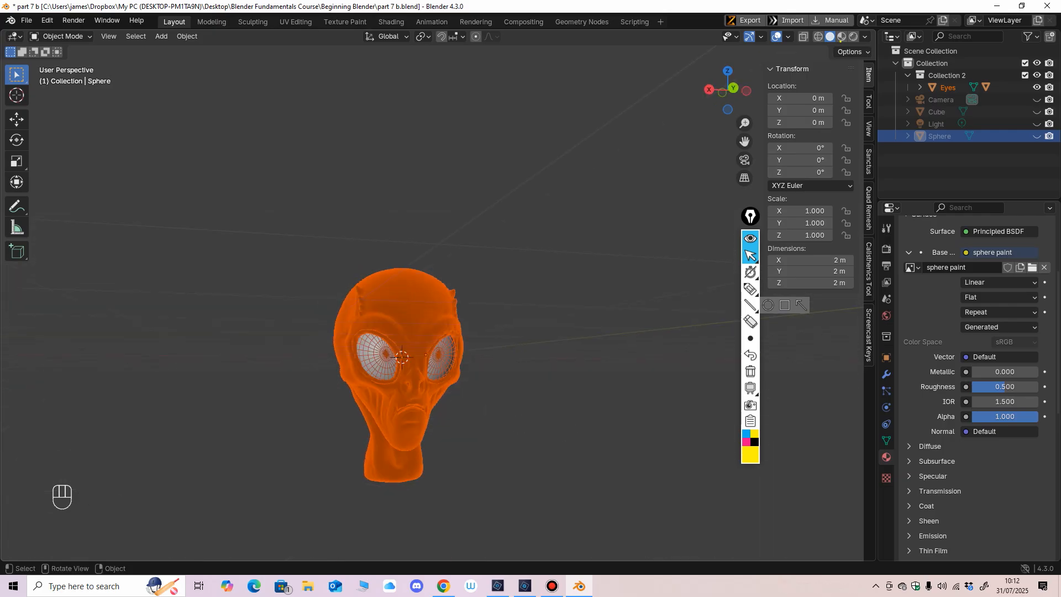
key(ctrl+KP_1)
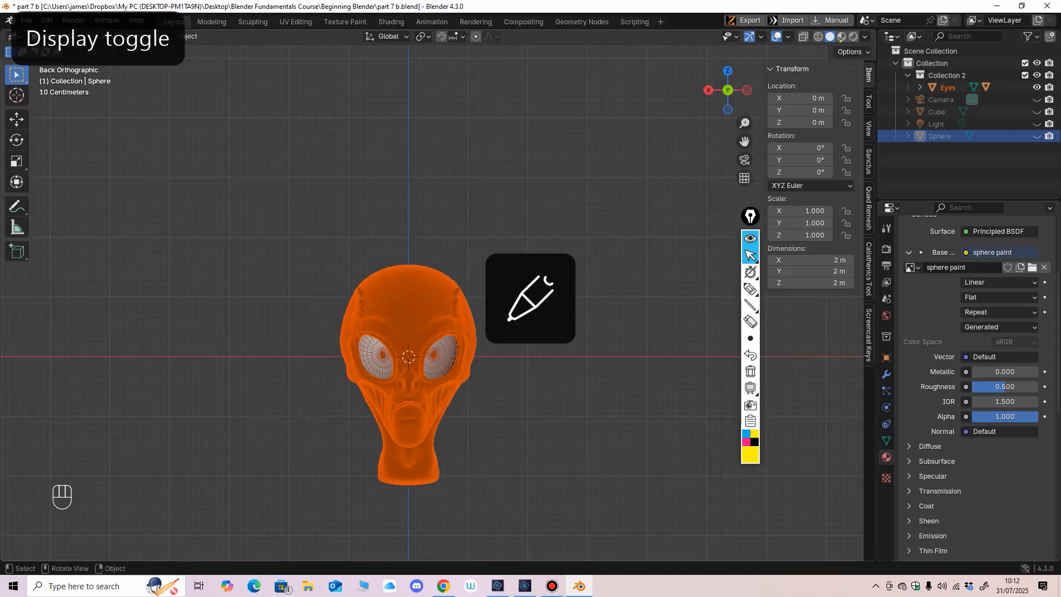
click(547, 387)
click(420, 310)
middle_drag(436, 364, 464, 365)
shift+middle_drag(464, 365, 493, 332)
scroll(487, 331, up, 3)
scroll(478, 331, up, 1)
click(788, 37)
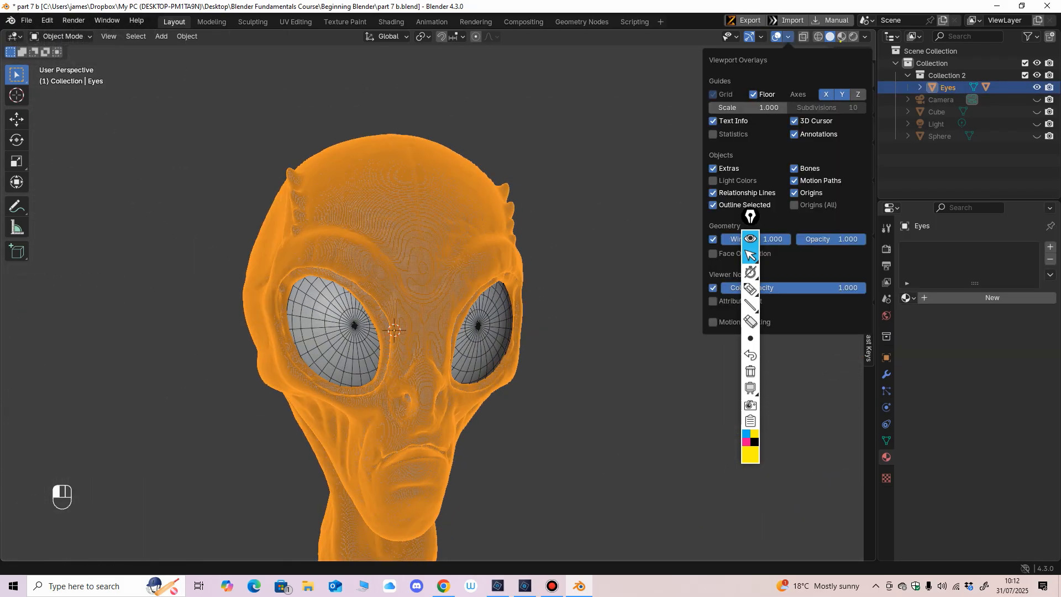
click(714, 134)
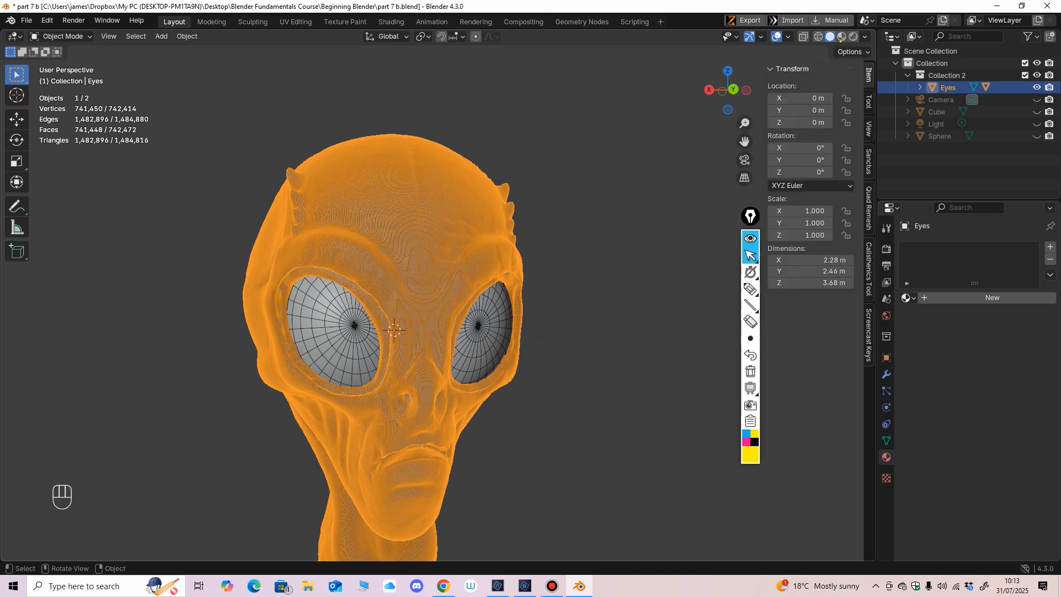
Step: Examine the density of the selected alien head mesh from several angles together with its geometry statistics
middle_drag(570, 332, 551, 330)
click(564, 331)
click(476, 398)
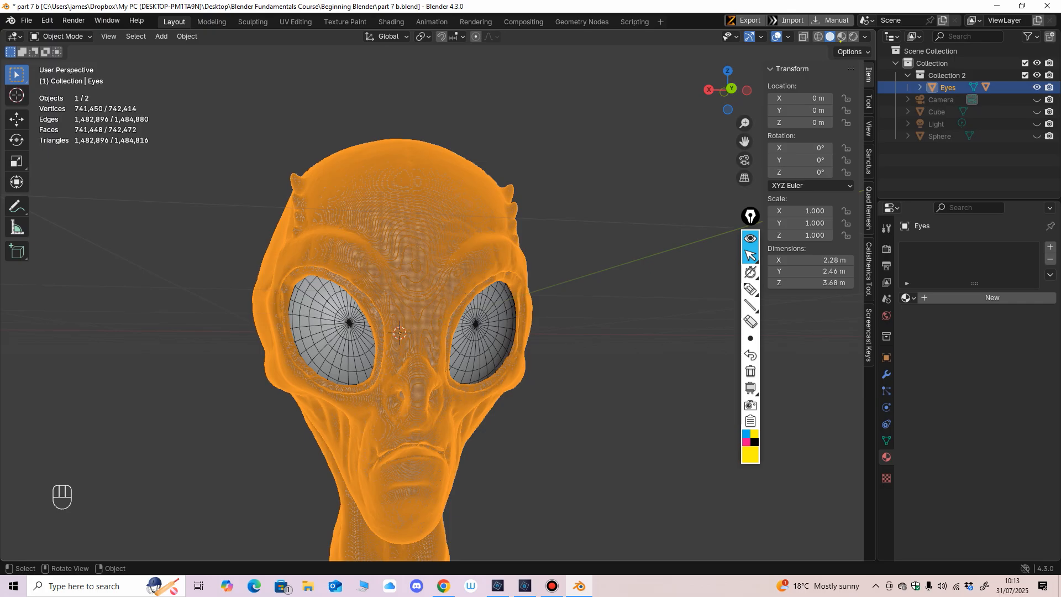
middle_drag(475, 387, 530, 442)
middle_drag(531, 442, 508, 437)
shift+middle_drag(508, 438, 531, 387)
ctrl+middle_drag(530, 387, 511, 346)
mouse_move(511, 345)
shift+middle_down()
mouse_move(511, 381)
mouse_move(508, 337)
shift+middle_up()
middle_drag(508, 337, 500, 423)
shift+middle_drag(500, 423, 539, 304)
scroll(431, 299, down, 8)
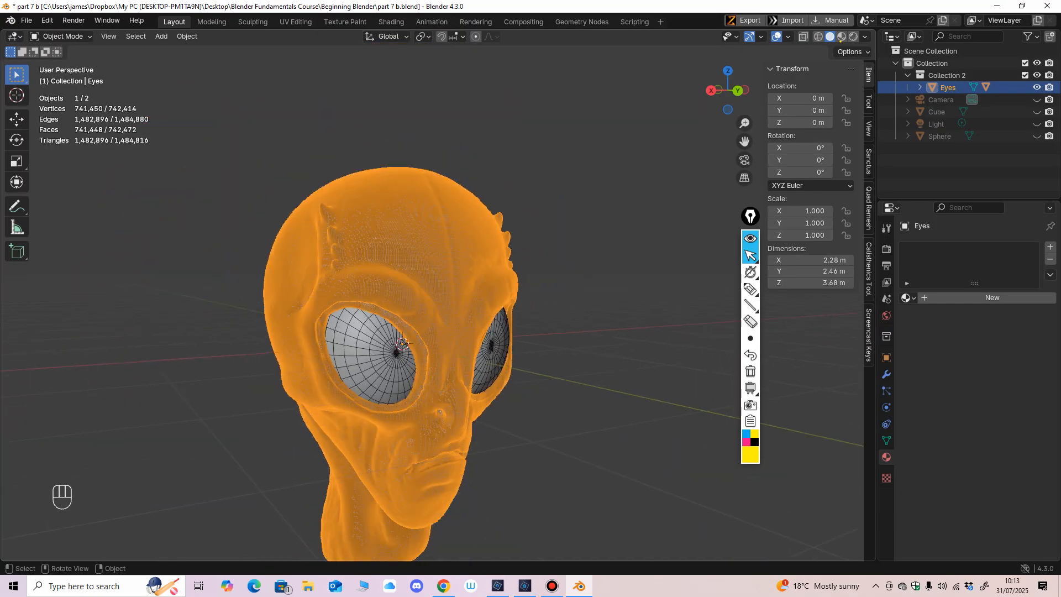
middle_drag(431, 309, 429, 302)
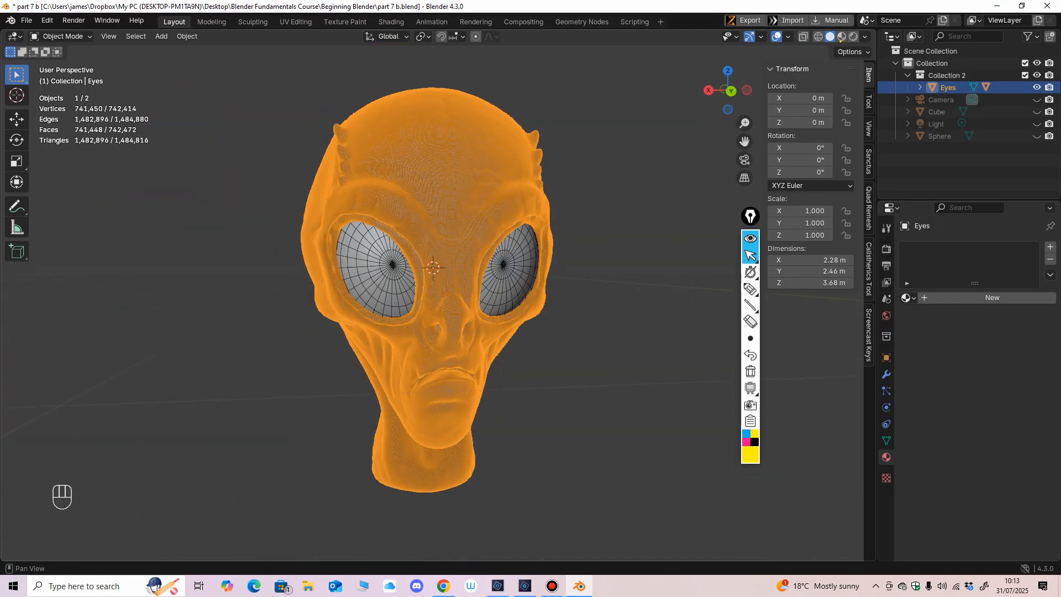
click(750, 321)
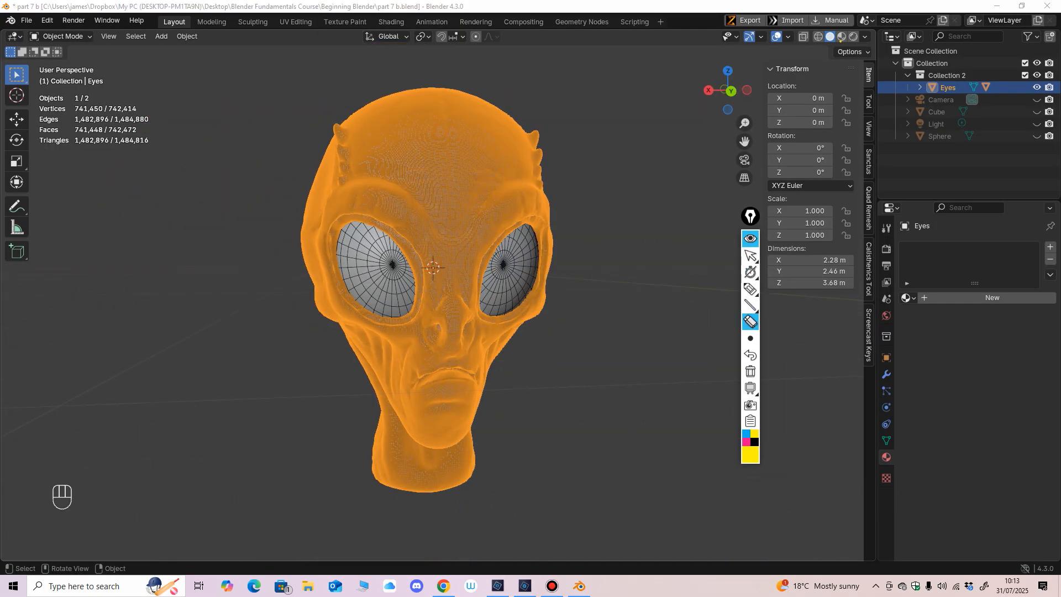
click(750, 289)
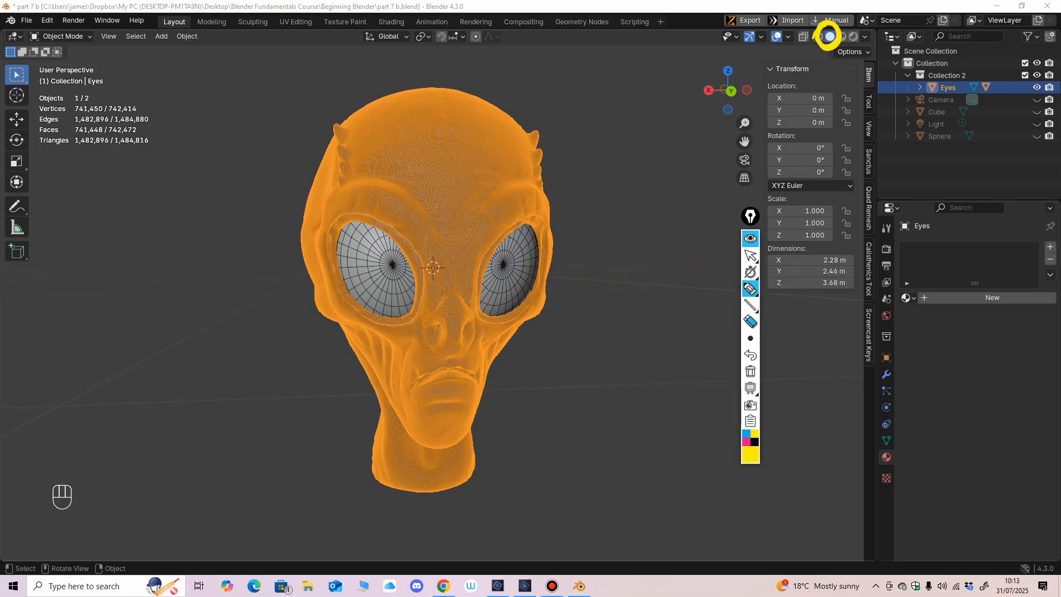
click(749, 321)
click(827, 48)
click(750, 256)
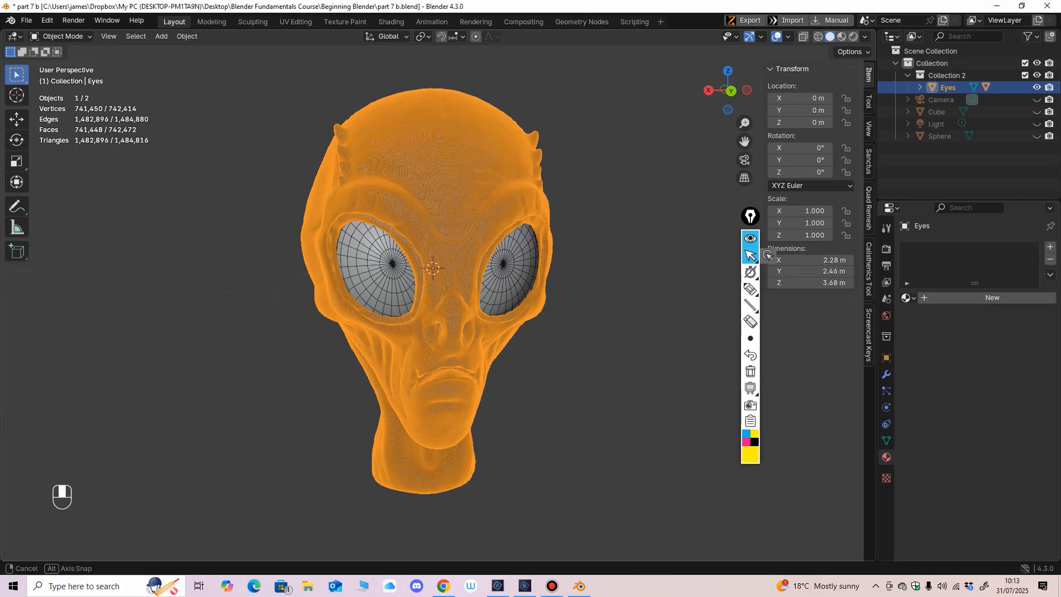
Step: Expand the appended parent object "Eyes" in the Outliner hierarchy and rename it as "Head"
mouse_move(652, 265)
middle_down()
mouse_move(647, 287)
mouse_move(646, 267)
middle_up()
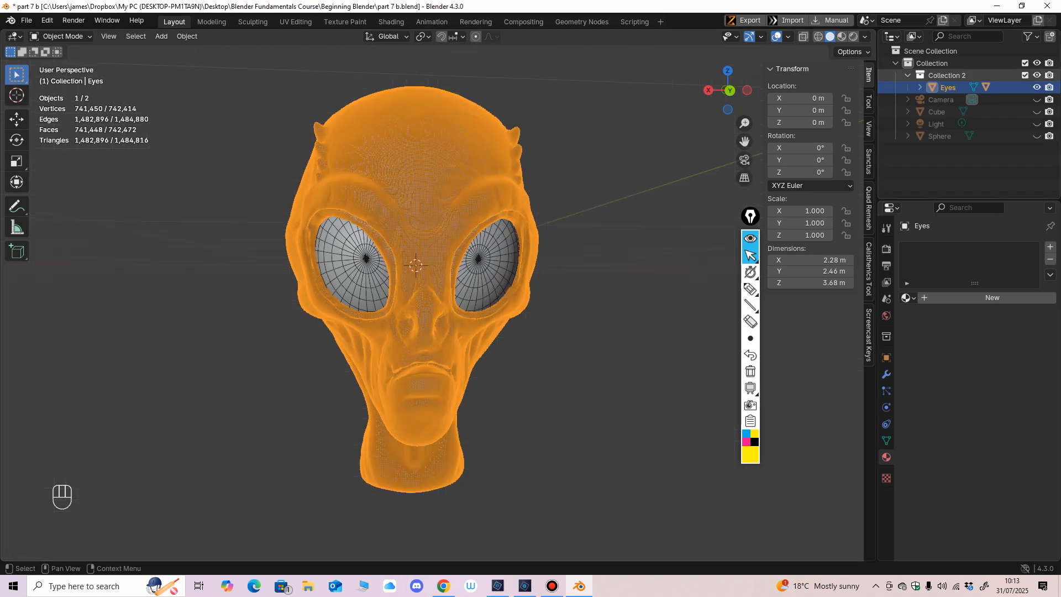
click(920, 88)
double_click(948, 88)
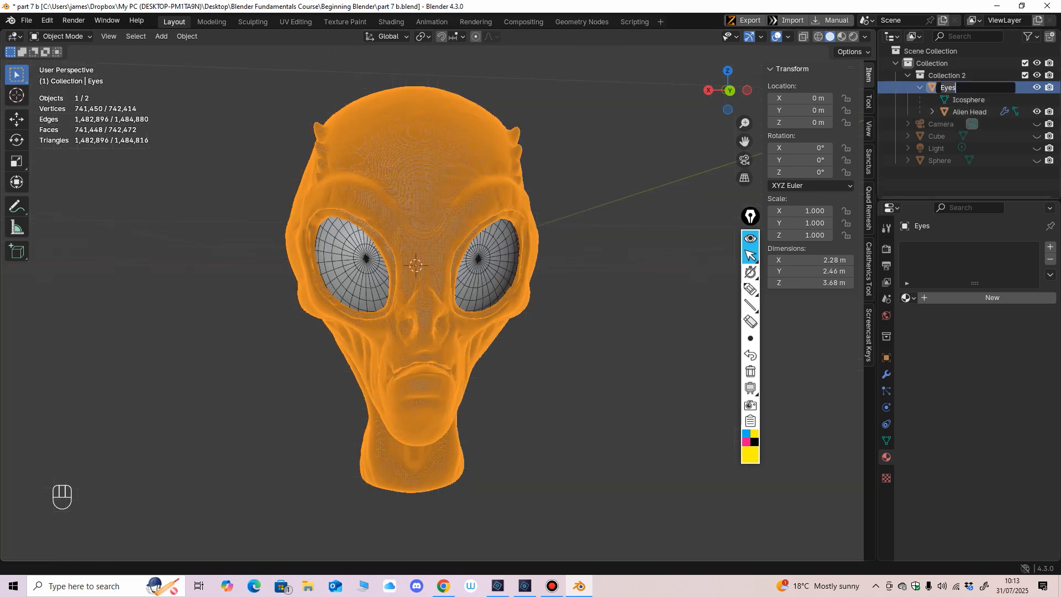
key(Return)
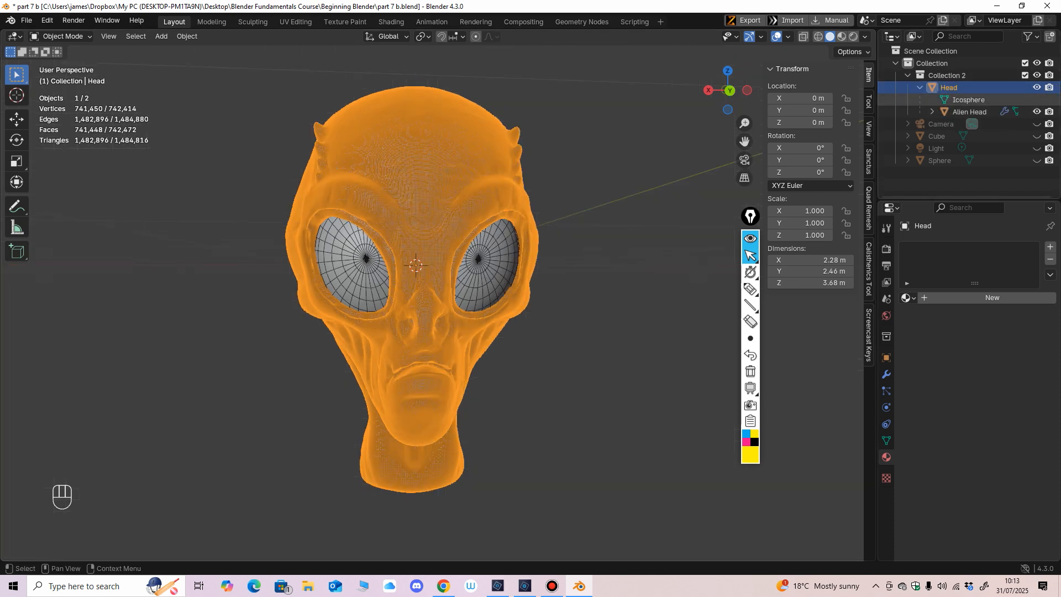
Step: Rename the eye mesh, wrongly named "Alien Head", as "Eyes" and clear the selection
double_click(969, 112)
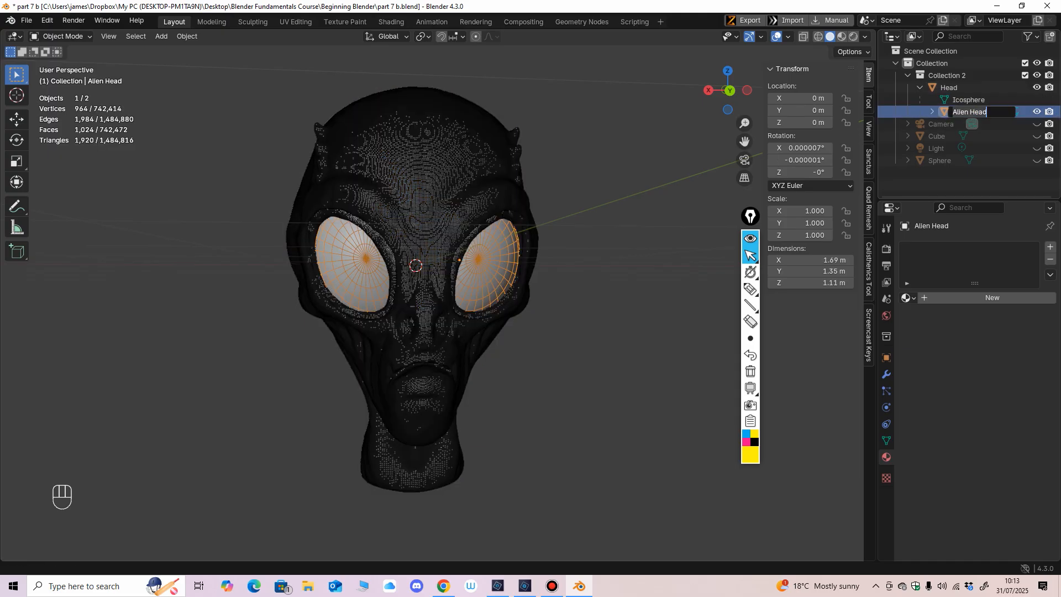
text(Eyes)
key(Return)
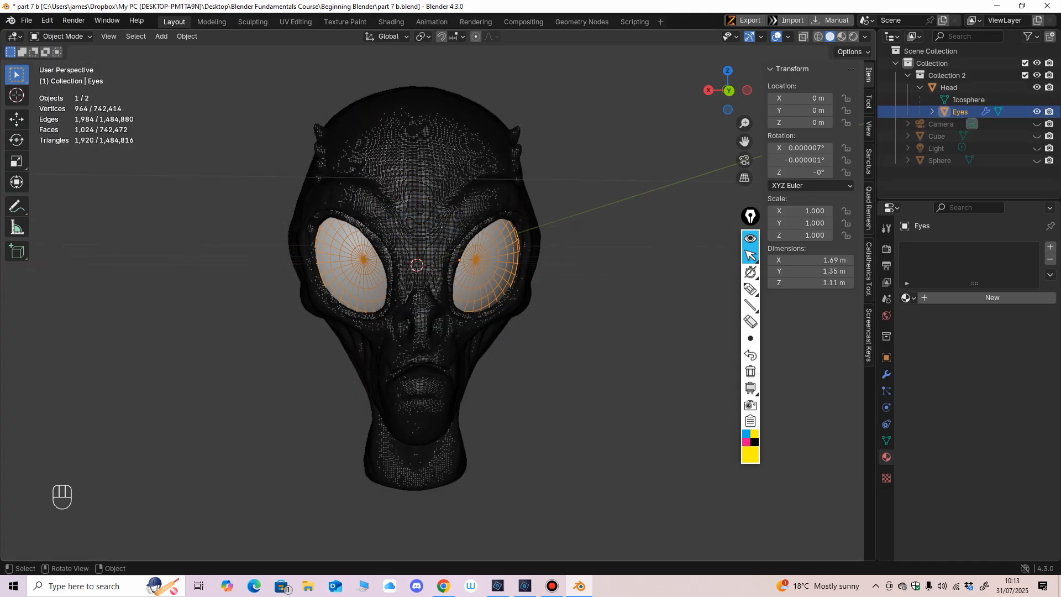
click(635, 166)
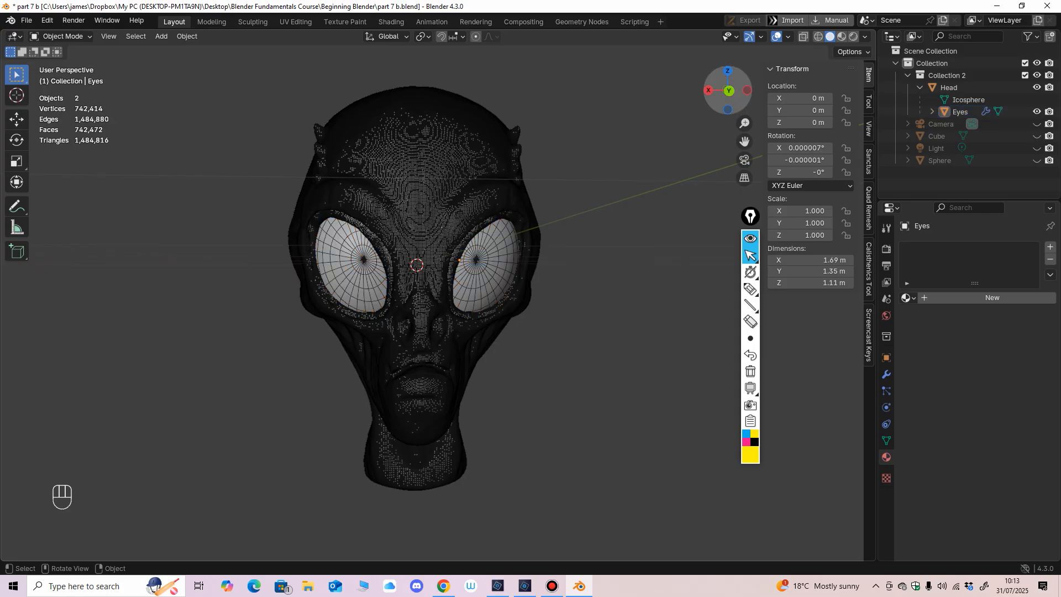
Step: Select the Head object and switch it to Vertex Paint mode
shift+middle_drag(625, 166, 612, 187)
click(948, 87)
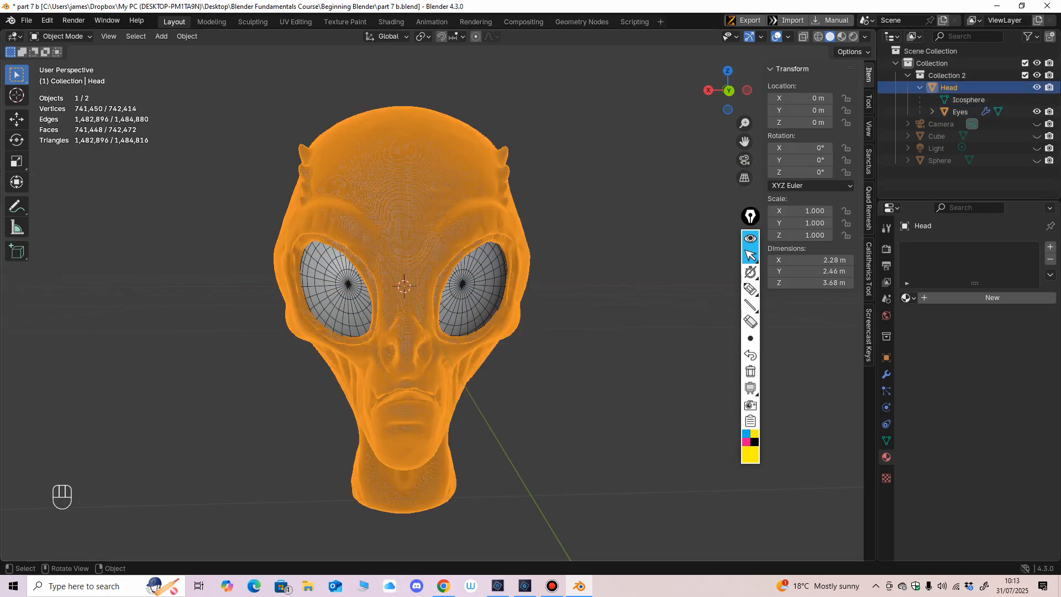
scroll(409, 308, down, 1)
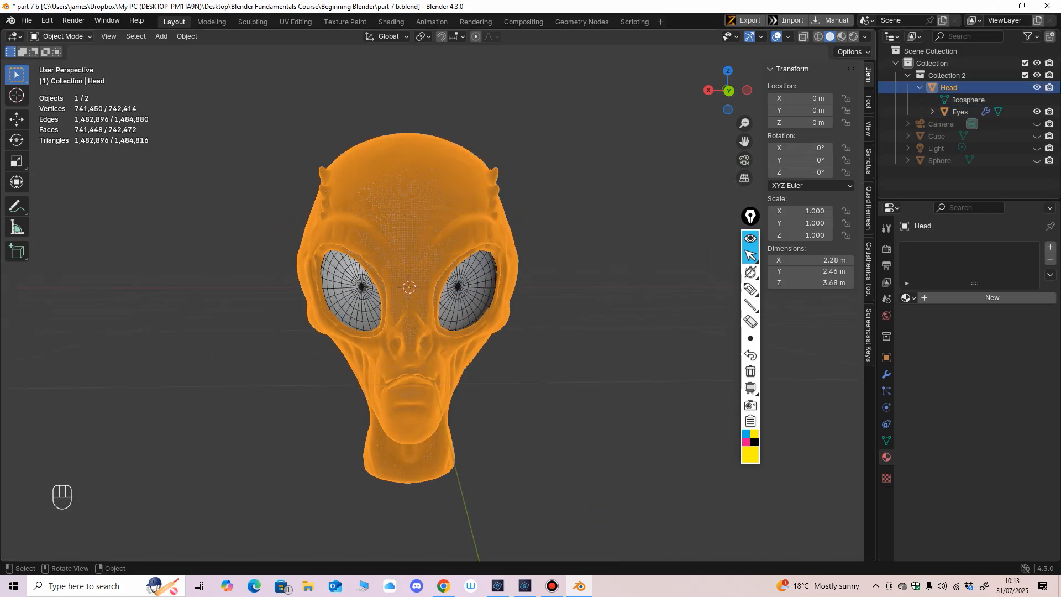
click(61, 36)
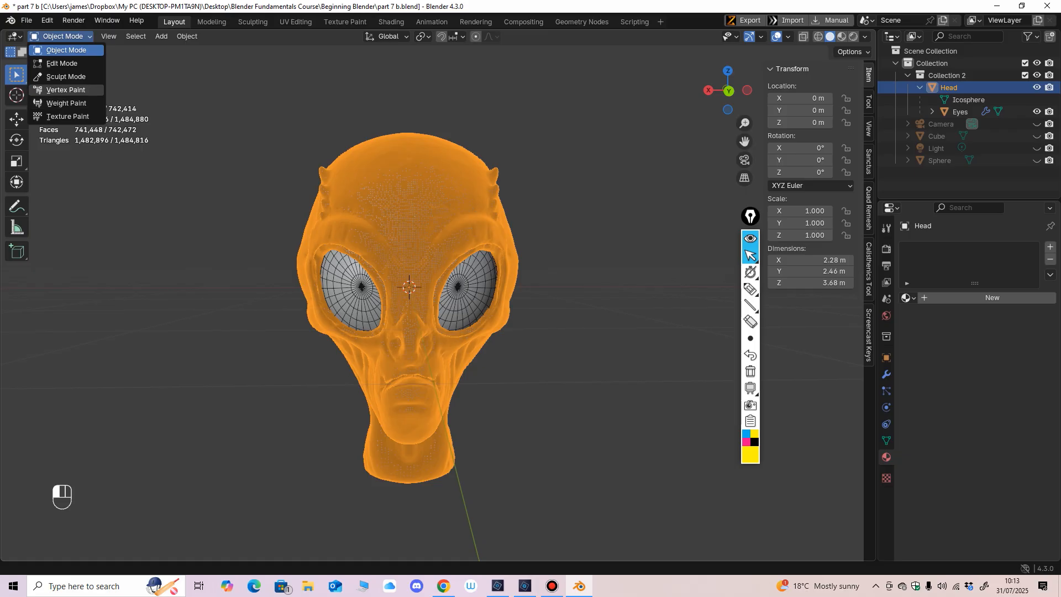
click(73, 90)
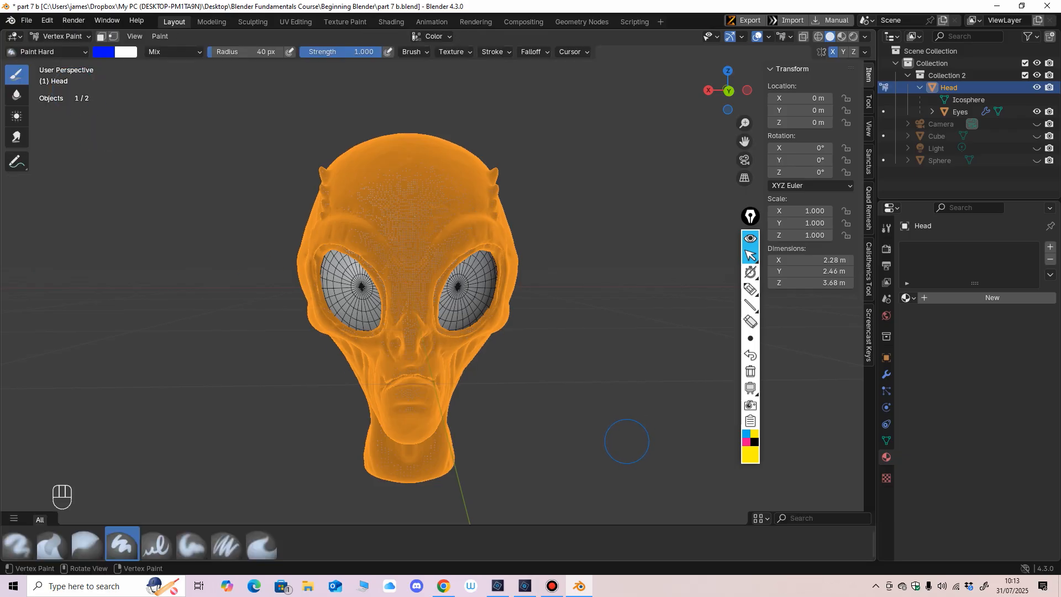
Step: Set the vertex paint brush to a light green close to #66FF4E and hide the viewport overlays
middle_drag(627, 441, 617, 434)
scroll(577, 377, up, 2)
mouse_move(576, 332)
middle_down()
mouse_move(521, 335)
mouse_move(536, 343)
mouse_move(582, 336)
mouse_move(579, 367)
mouse_move(644, 389)
mouse_move(583, 376)
mouse_move(583, 328)
mouse_move(567, 329)
middle_up()
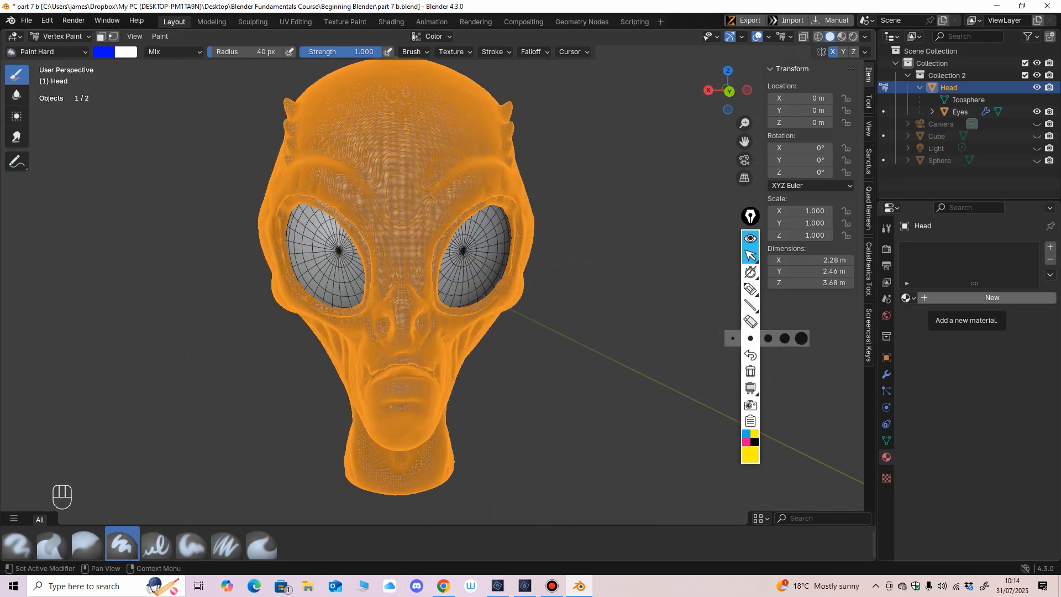
middle_drag(585, 337, 593, 327)
ctrl+middle_drag(592, 327, 553, 318)
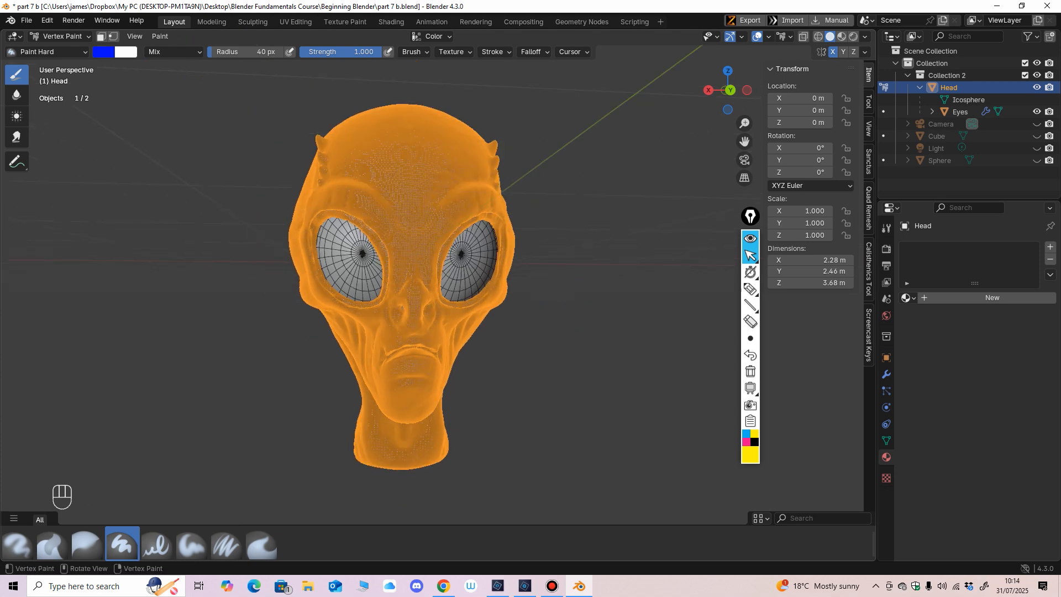
click(104, 52)
mouse_move(141, 106)
mouse_down()
mouse_move(121, 86)
mouse_move(118, 102)
mouse_up()
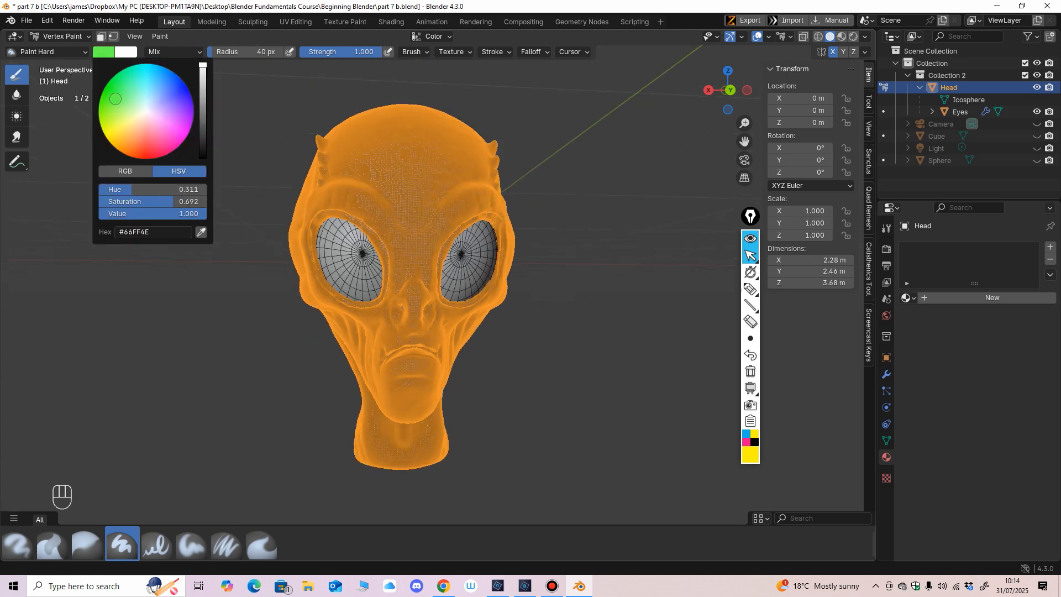
key(shift+alt+z)
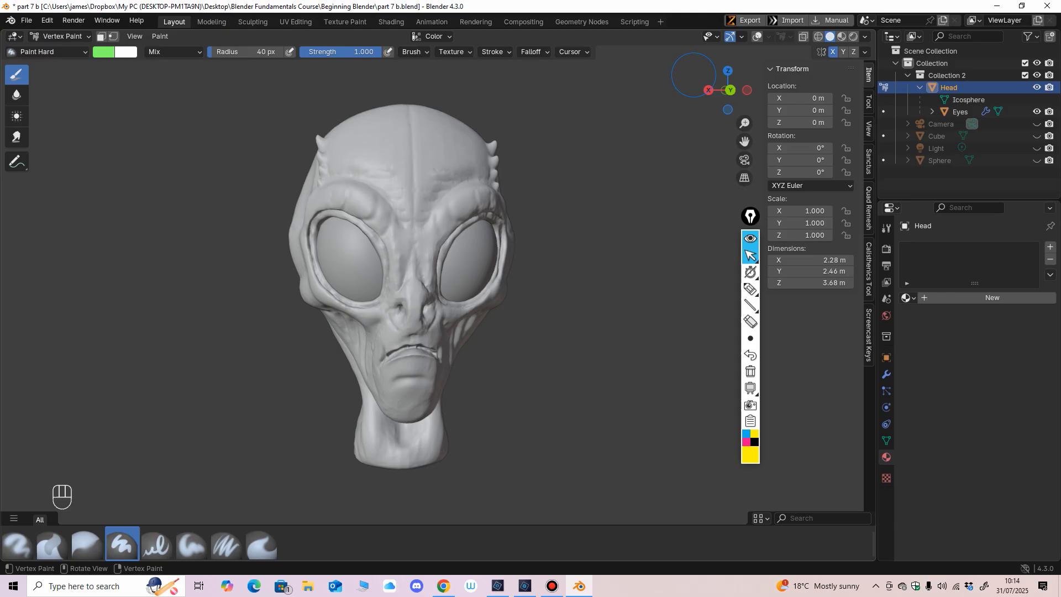
Step: Set the brush radius to 104 px and paint the alien's forehead, brows and upper face green
key(f)
click(458, 239)
mouse_move(411, 171)
mouse_down()
mouse_move(379, 189)
mouse_move(323, 160)
mouse_move(312, 183)
mouse_up()
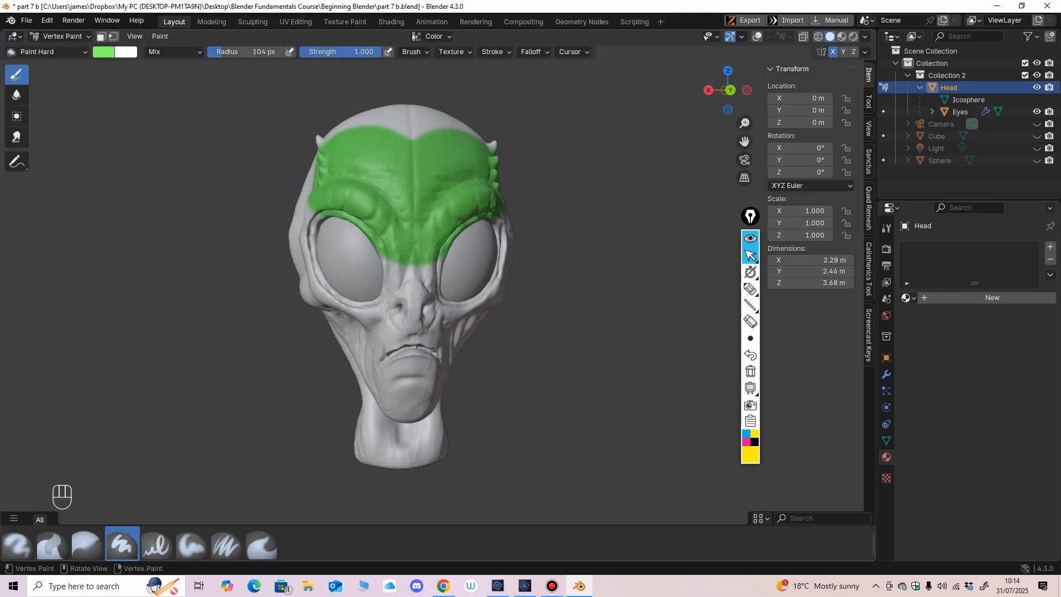
middle_drag(539, 236, 517, 244)
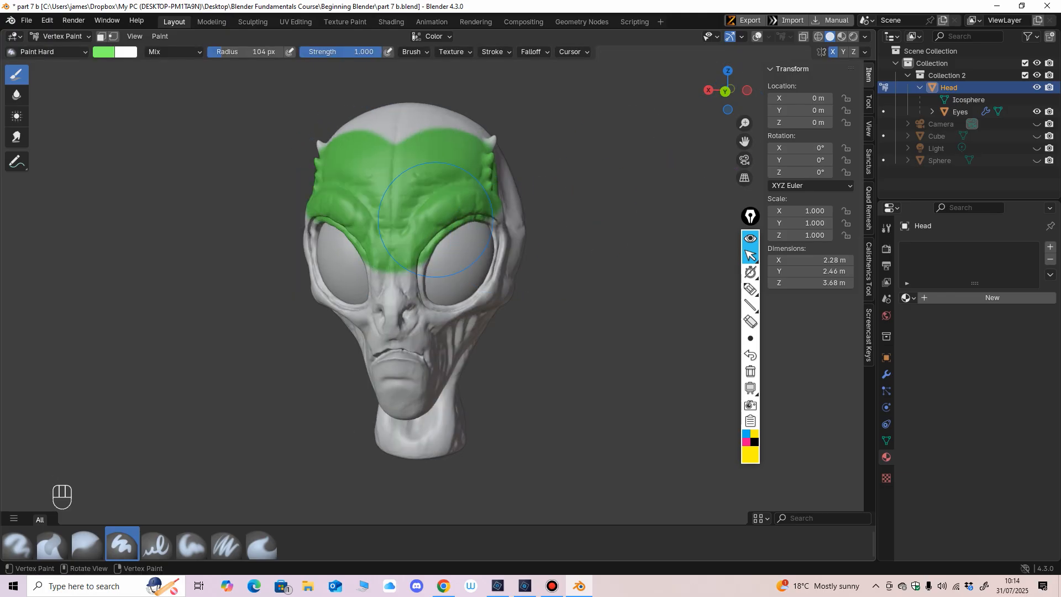
mouse_move(434, 223)
mouse_down()
mouse_move(406, 268)
mouse_move(402, 313)
mouse_move(420, 322)
mouse_up()
ctrl+middle_drag(437, 320, 437, 308)
mouse_move(436, 323)
mouse_down()
mouse_move(458, 298)
mouse_move(481, 160)
mouse_move(448, 173)
mouse_up()
ctrl+middle_drag(448, 173, 448, 207)
middle_drag(448, 207, 391, 209)
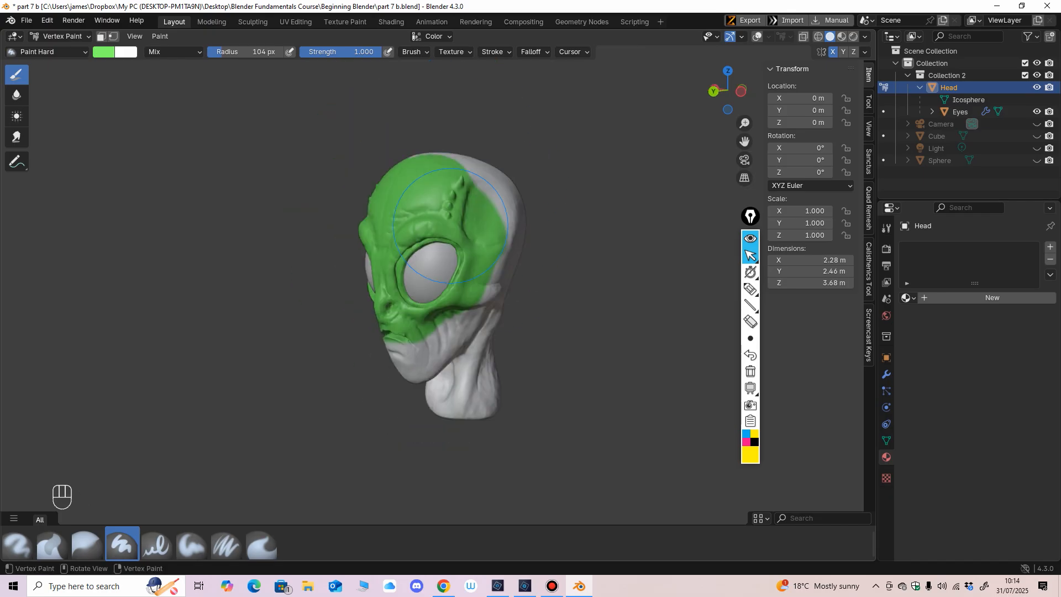
Step: Paint the sides, back, crown, chin and neck of the alien head green until the base coat covers it
mouse_move(485, 185)
mouse_down()
mouse_move(491, 223)
mouse_move(469, 339)
mouse_up()
middle_drag(469, 339, 496, 340)
shift+middle_drag(496, 340, 498, 288)
ctrl+middle_drag(498, 287, 498, 265)
mouse_move(474, 293)
mouse_down()
mouse_move(455, 304)
mouse_move(406, 283)
mouse_move(460, 362)
mouse_up()
mouse_move(460, 362)
middle_down()
mouse_move(477, 362)
mouse_move(509, 272)
mouse_move(462, 249)
mouse_move(445, 163)
middle_up()
mouse_move(446, 163)
mouse_down()
mouse_move(382, 182)
mouse_move(356, 208)
mouse_move(368, 349)
mouse_up()
middle_drag(368, 349, 442, 354)
middle_drag(467, 193, 526, 254)
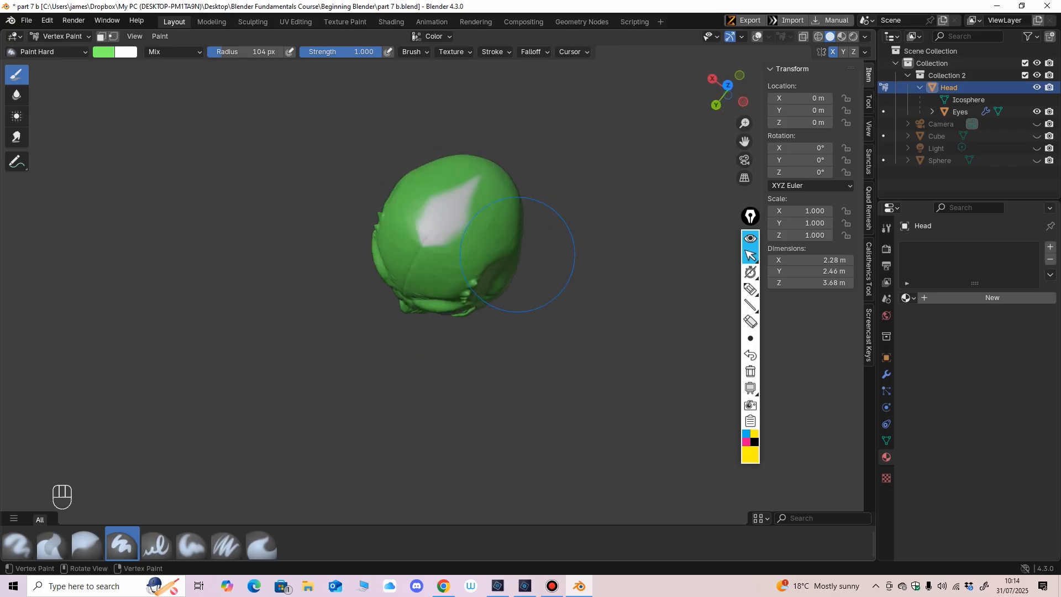
drag(489, 233, 473, 218)
mouse_move(447, 309)
middle_down()
mouse_move(470, 257)
mouse_move(475, 268)
middle_up()
Step: Set the brush radius to 69 px and check the green base coat on the alien head
key(f)
click(535, 318)
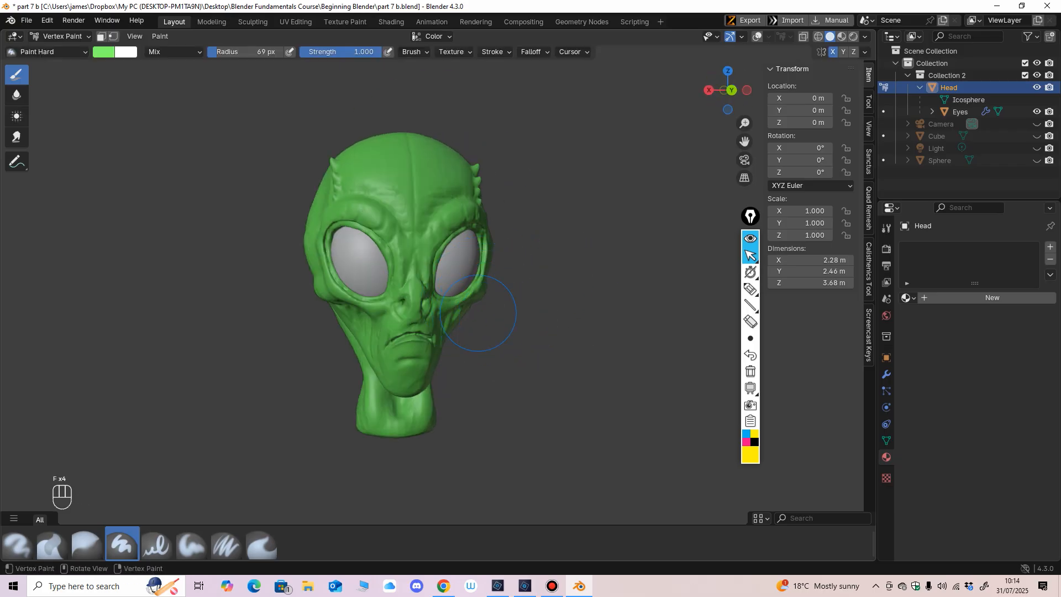
middle_drag(442, 317, 439, 333)
shift+middle_drag(439, 333, 434, 309)
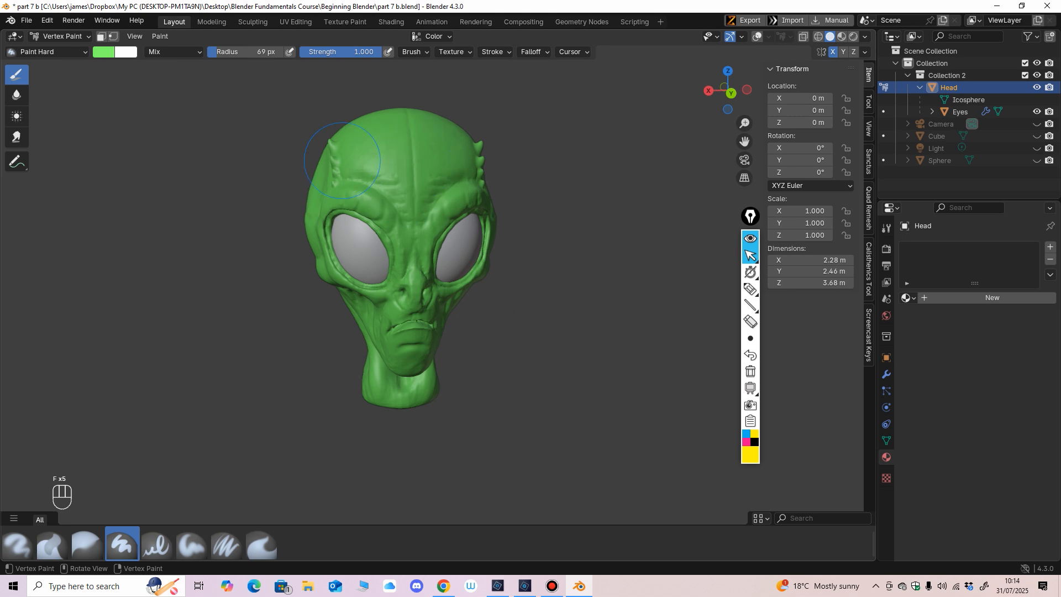
scroll(381, 219, up, 2)
mouse_move(400, 308)
middle_down()
mouse_move(369, 360)
mouse_move(397, 321)
middle_up()
scroll(397, 337, down, 3)
mouse_move(395, 359)
middle_down()
mouse_move(398, 340)
mouse_move(420, 352)
mouse_move(401, 354)
mouse_move(423, 180)
middle_up()
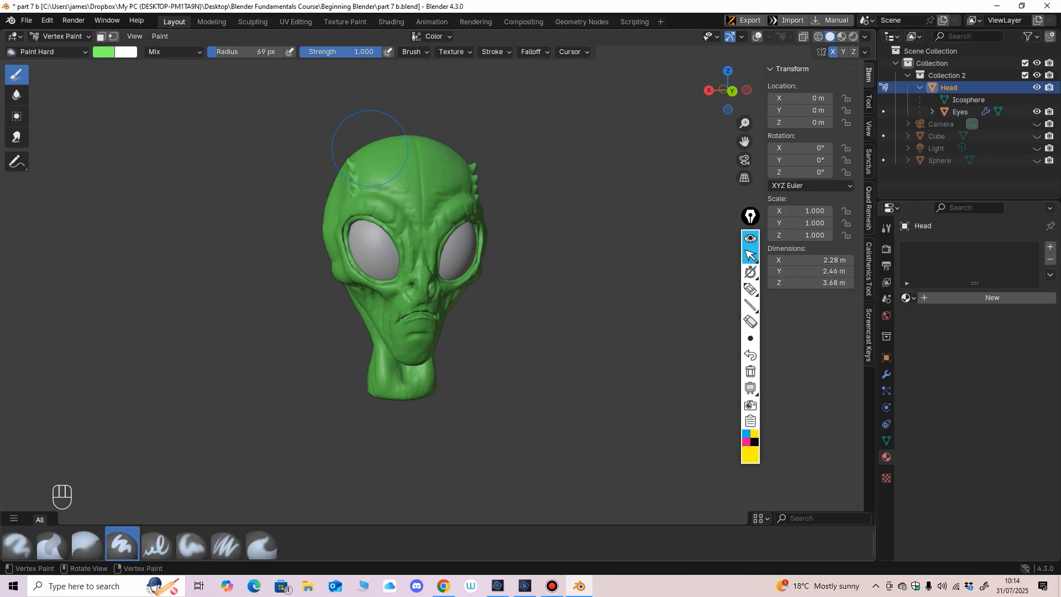
scroll(413, 287, up, 3)
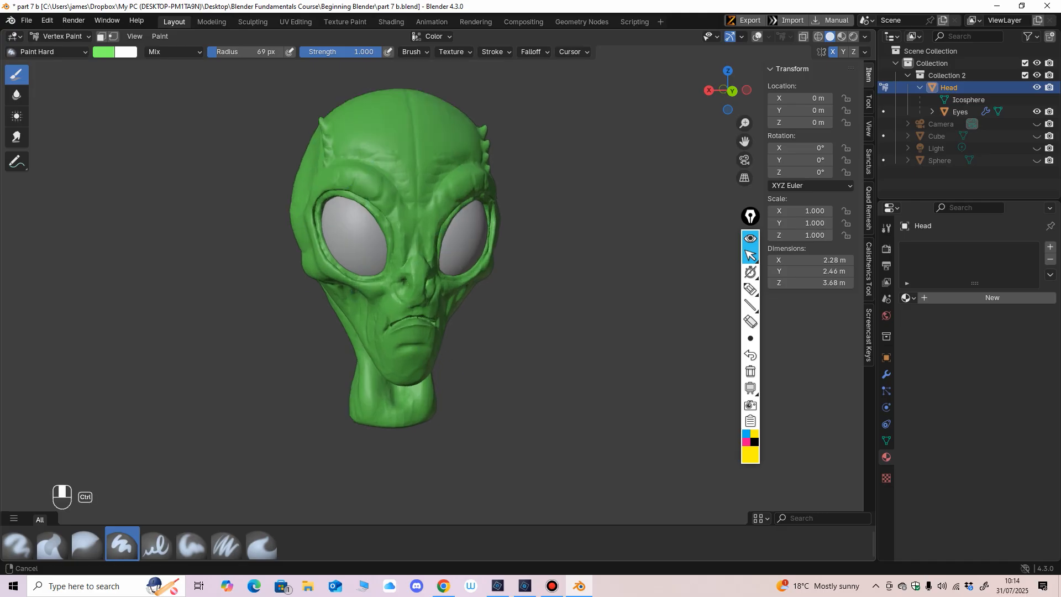
Step: Set the vertex paint brush color to a pinkish red and its radius to 23 px
click(104, 52)
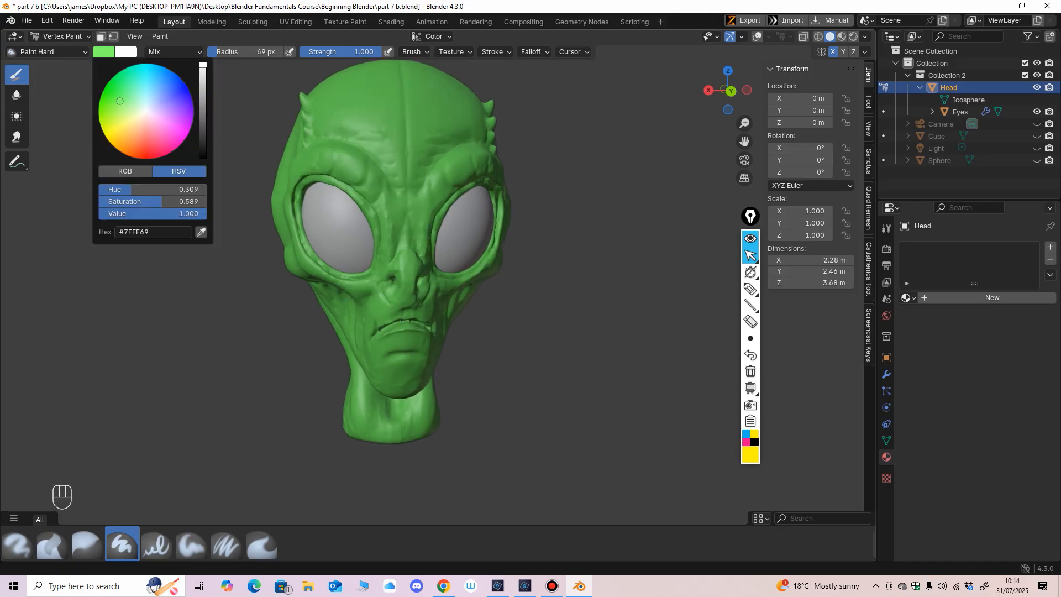
drag(119, 101, 154, 150)
shift+middle_drag(308, 165, 309, 249)
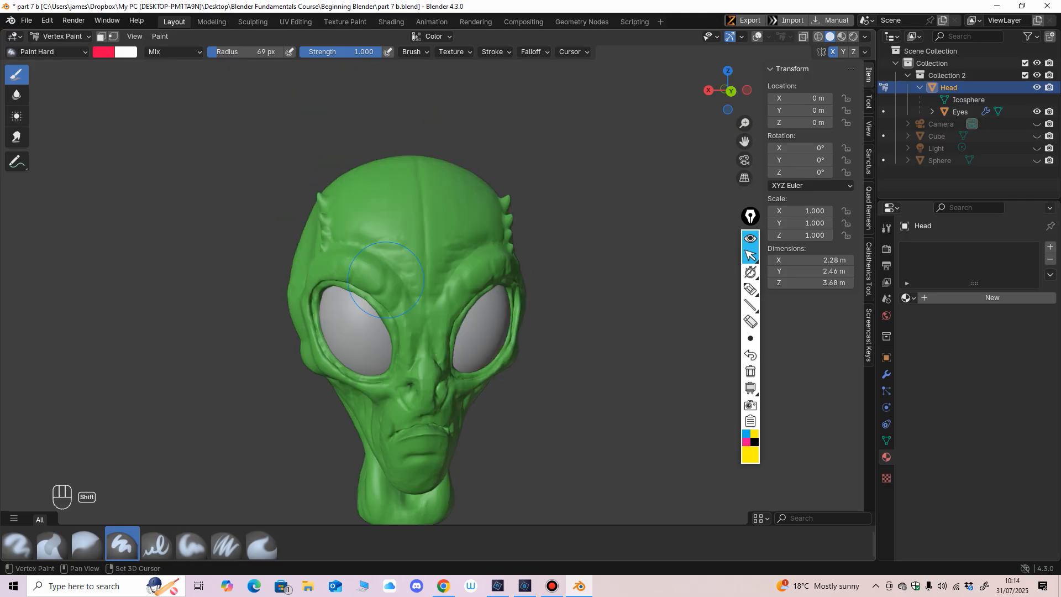
scroll(386, 238, up, 2)
key(f)
click(397, 239)
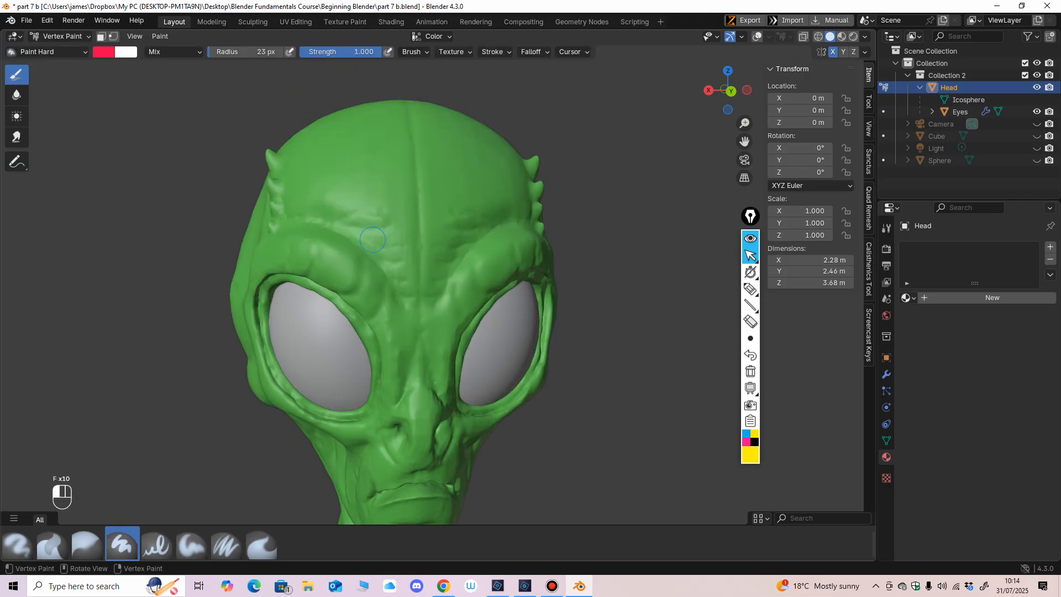
Step: Paint a mirrored pair of red spots and a single spot across the forehead, plus tiny dots between them with a smaller brush
click(335, 216)
middle_drag(396, 246, 380, 238)
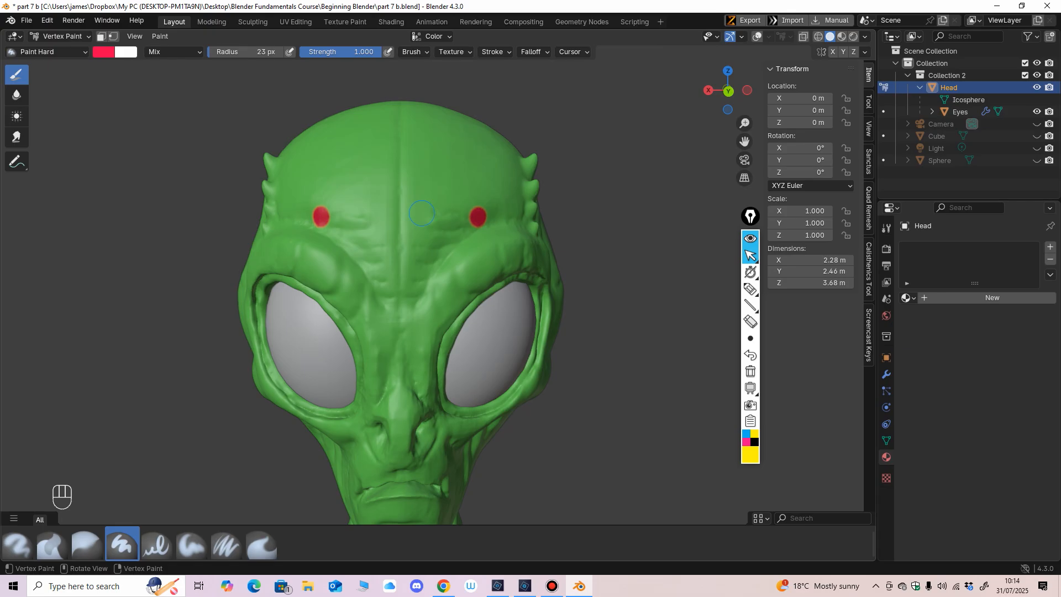
click(422, 212)
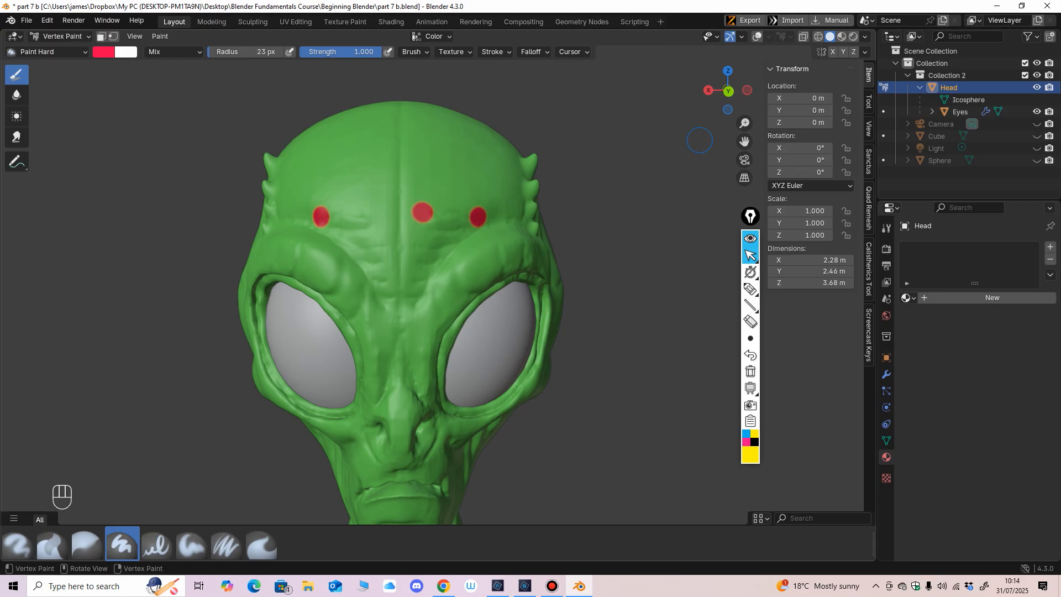
key(f)
click(356, 229)
scroll(435, 219, down, 2)
Step: Set the brush radius to 18 px and paint a larger mirrored pair of red spots on the upper forehead
key(f)
click(394, 230)
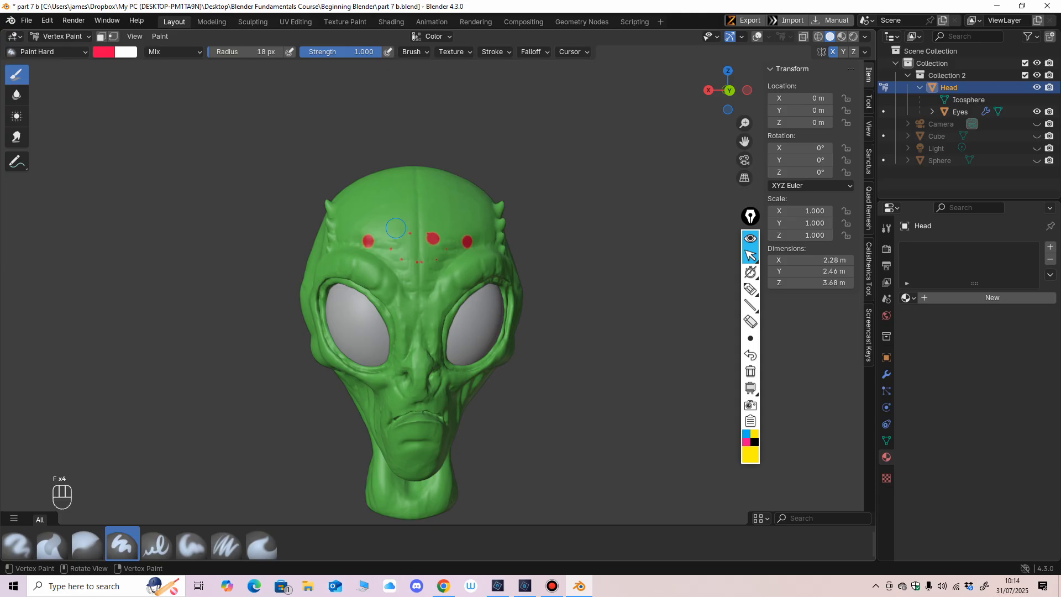
click(390, 219)
mouse_move(387, 221)
middle_down()
mouse_move(359, 235)
mouse_move(386, 189)
middle_up()
middle_drag(386, 189, 416, 176)
Step: Reduce the brush radius to 9 px and paint small mirrored red spots on the alien's cheeks and chin
key(f)
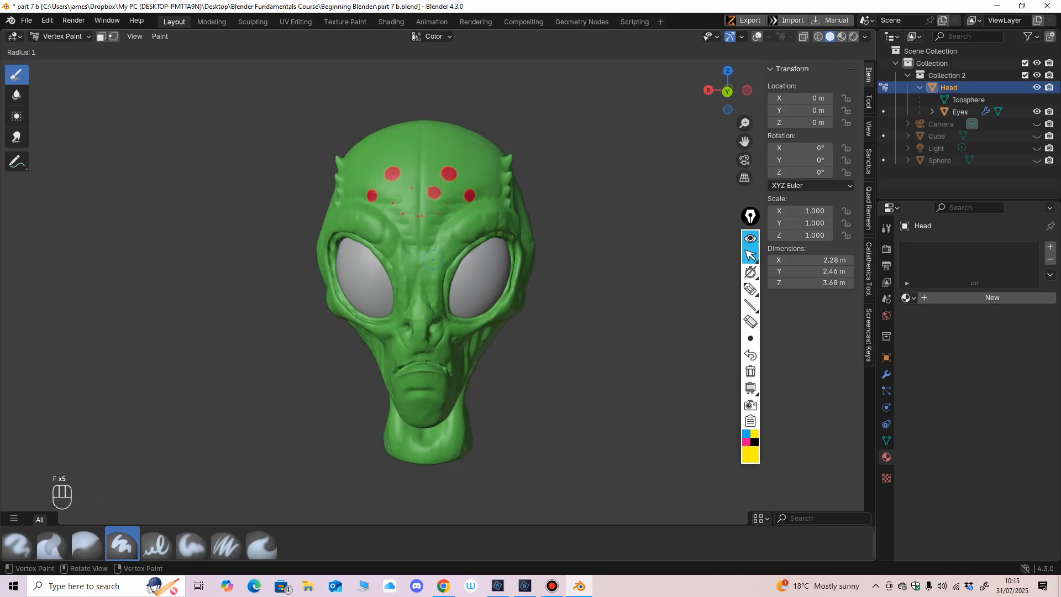
click(436, 264)
mouse_move(435, 266)
shift+middle_down()
mouse_move(436, 247)
mouse_move(402, 320)
shift+middle_up()
key(f)
click(436, 247)
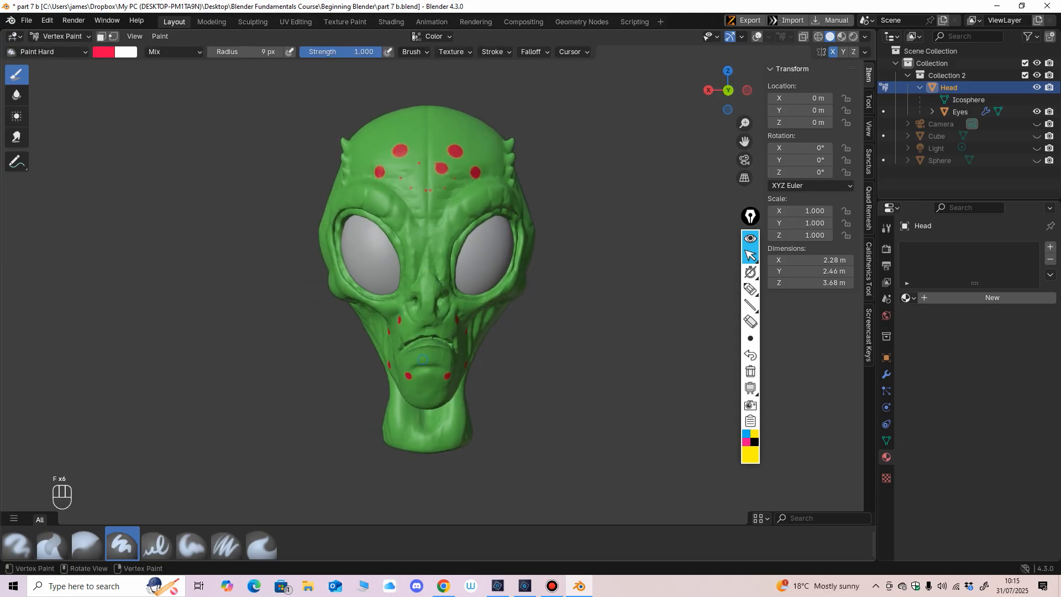
Step: Add small mirrored red spots below the mouth, along the nose bridge, over the brows and across the temples and forehead
click(421, 258)
click(413, 232)
click(398, 205)
click(359, 195)
middle_drag(519, 310, 569, 315)
middle_drag(363, 208, 582, 335)
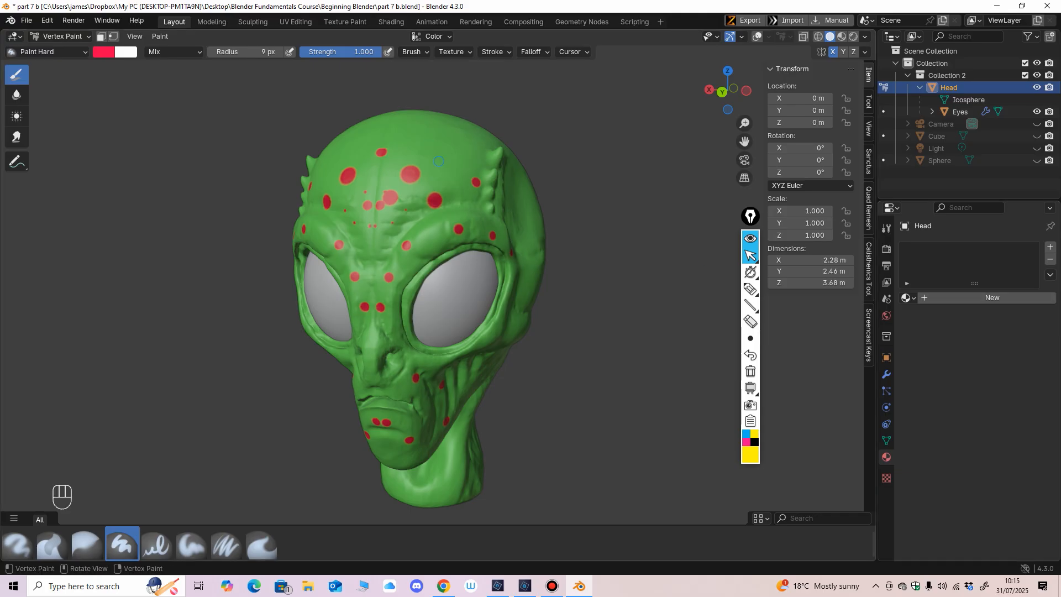
middle_drag(485, 172, 442, 165)
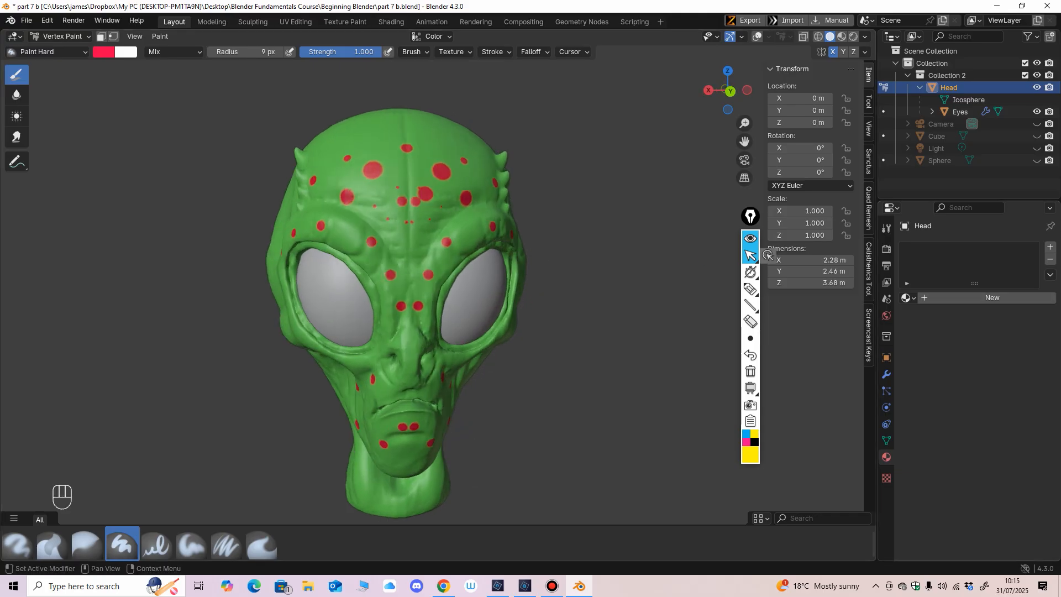
Step: Show the color attributes of the head's mesh data
click(886, 440)
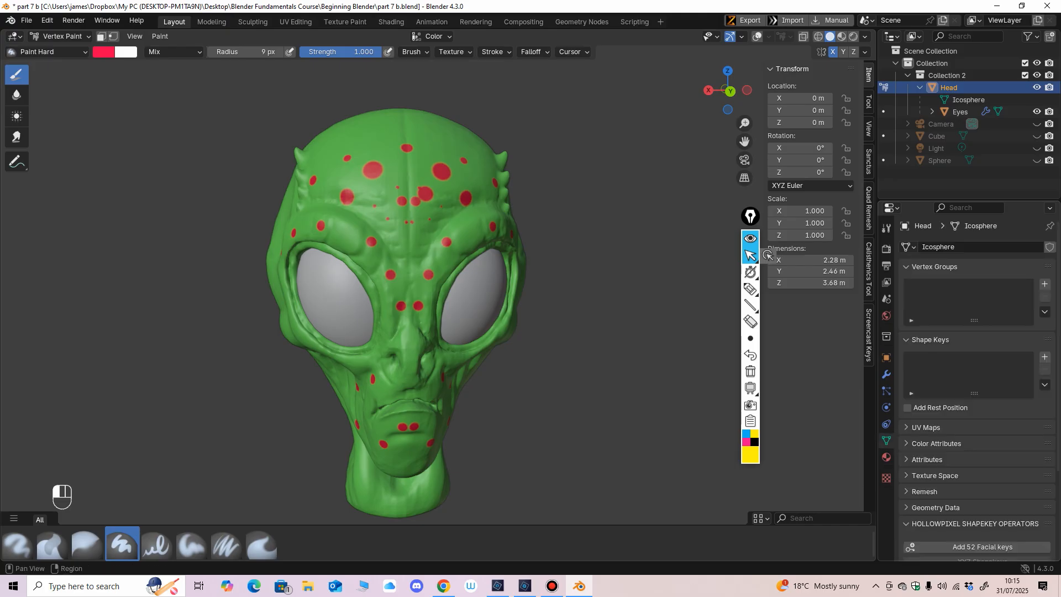
scroll(976, 390, down, 2)
click(936, 396)
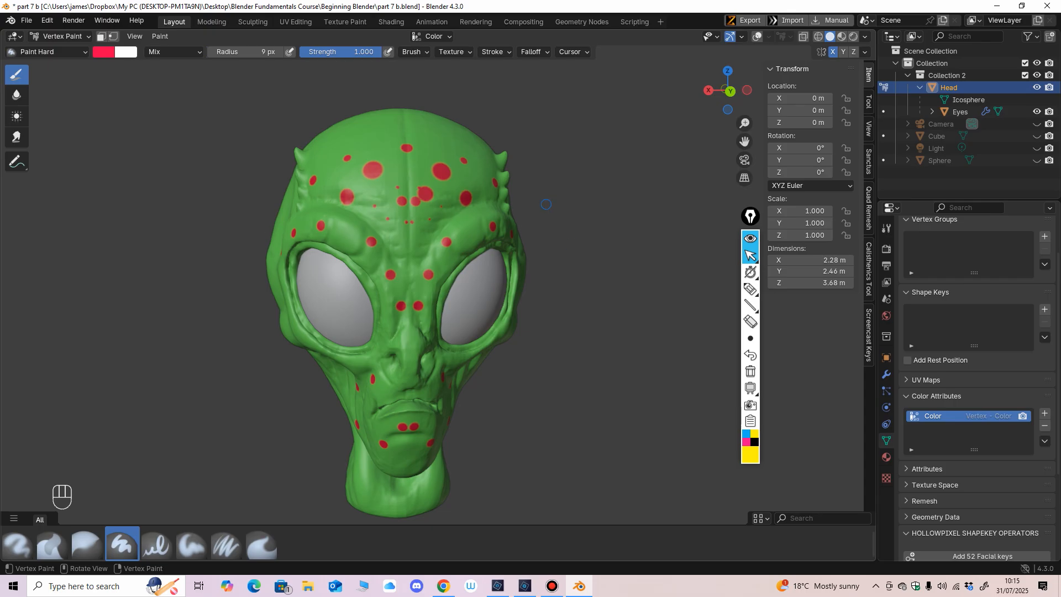
Step: View the head in the Shading workspace and return to the Layout workspace
click(391, 21)
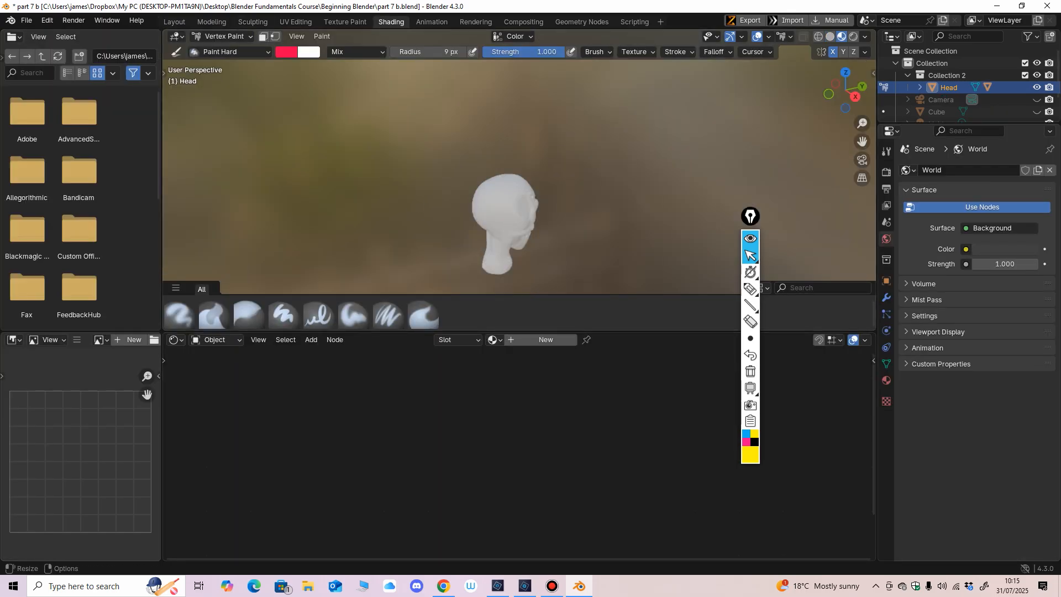
click(174, 21)
middle_drag(387, 256, 465, 299)
scroll(441, 290, down, 2)
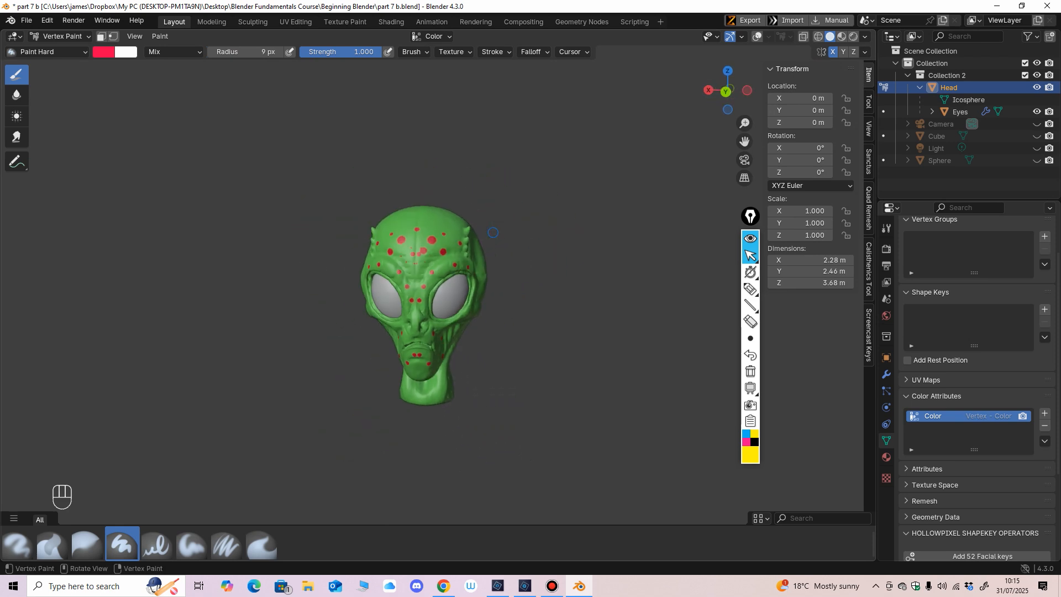
Step: Paint additional red spots on the alien's brow ridges and across the top of the forehead
scroll(441, 276, up, 5)
middle_drag(439, 216, 386, 214)
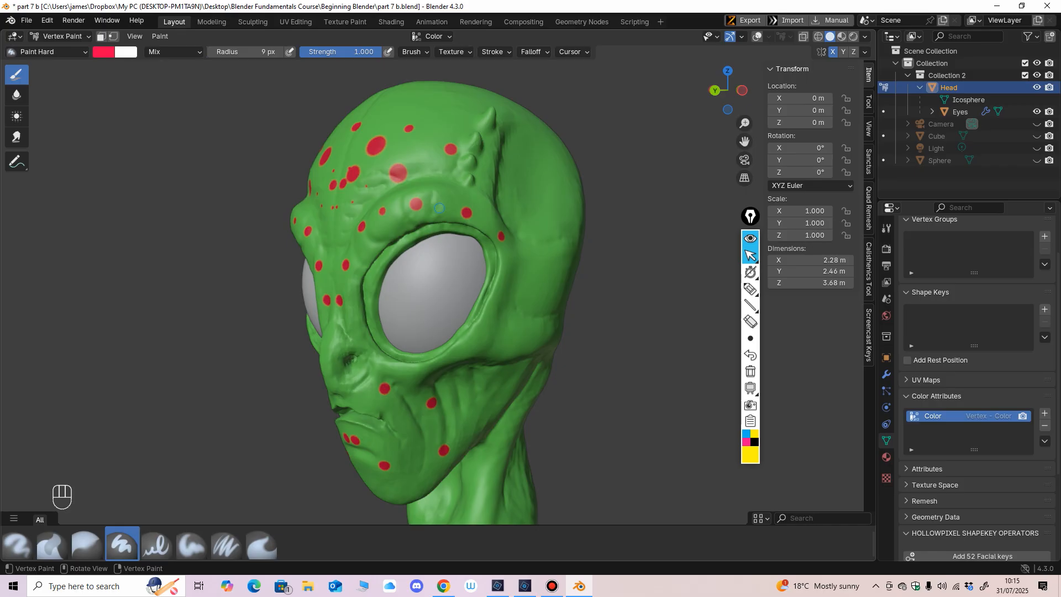
scroll(371, 166, down, 1)
middle_drag(365, 133, 462, 148)
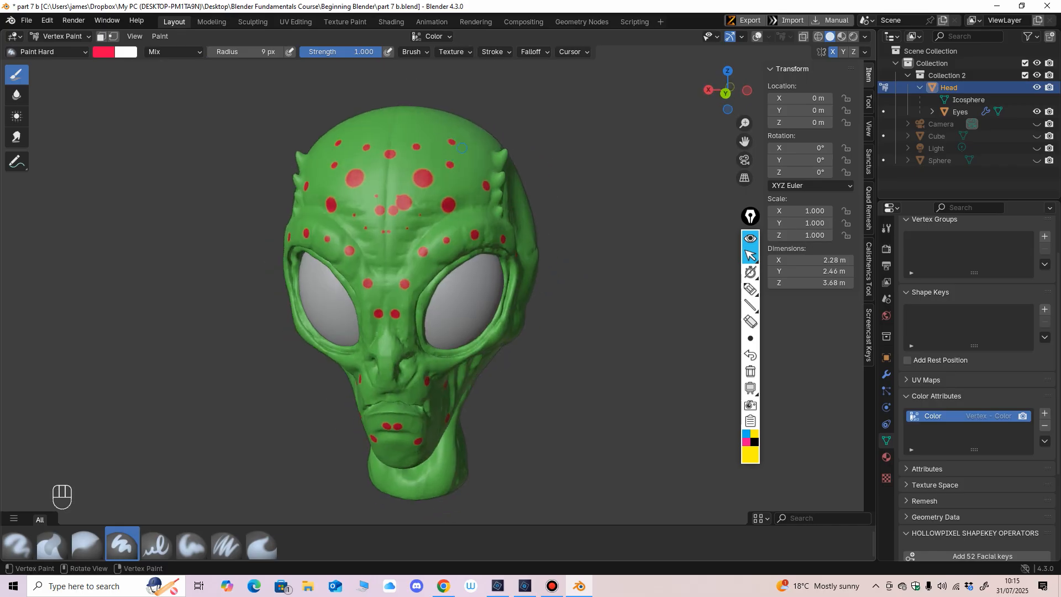
Step: Paint red spots around the outer edges of the eye sockets and over the cheeks and upper lip
middle_drag(464, 237, 439, 235)
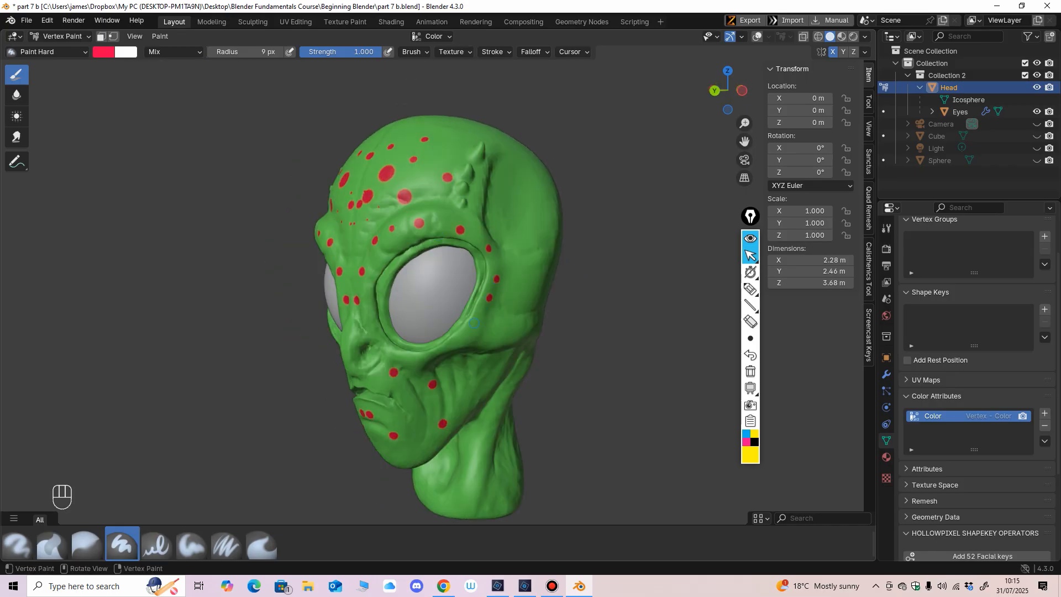
middle_drag(493, 344, 394, 331)
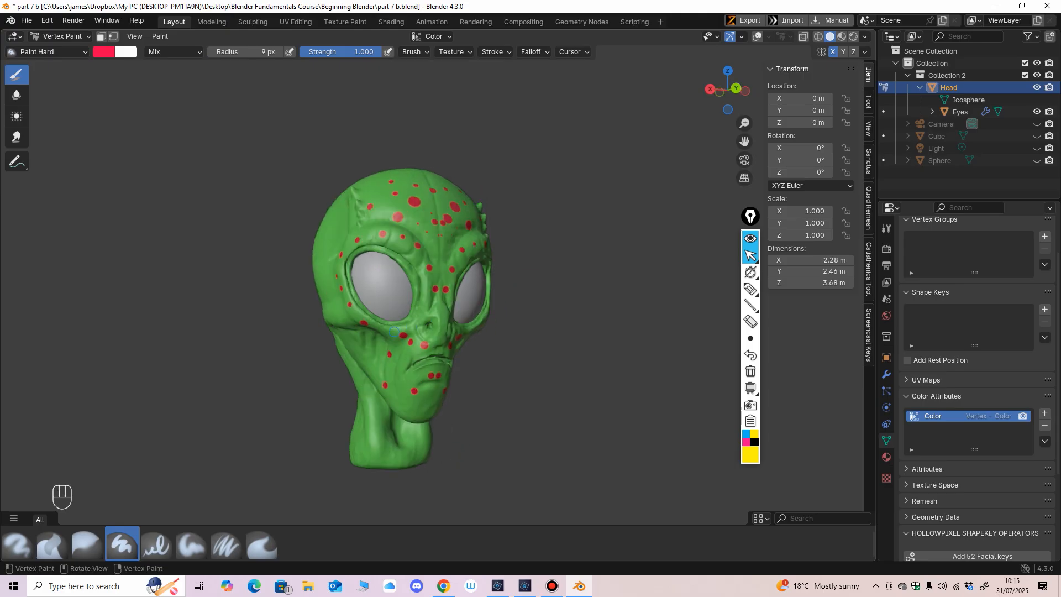
middle_drag(375, 365, 580, 249)
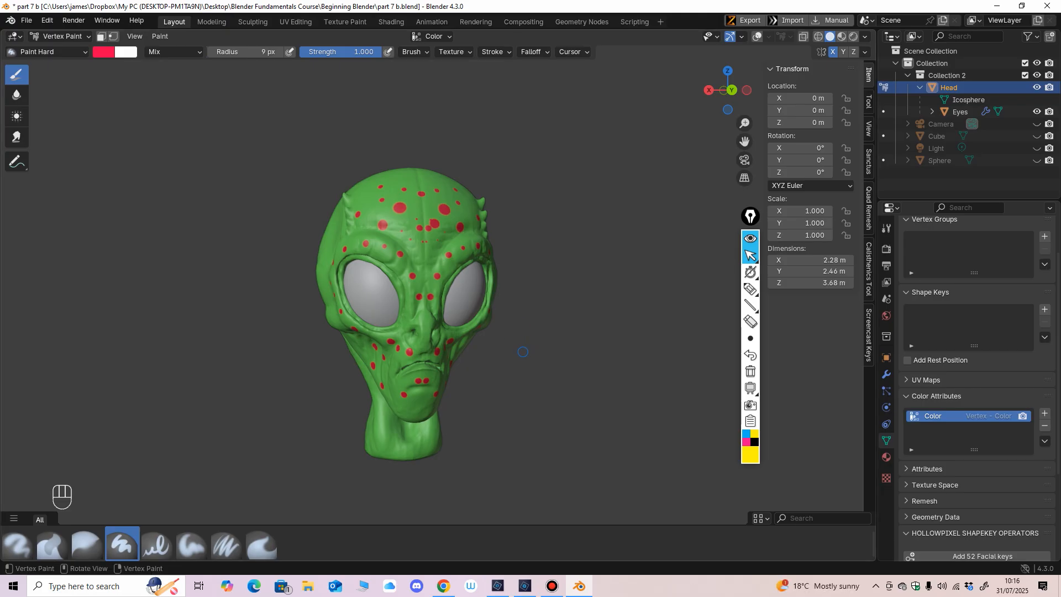
Step: Exclude the head's Collection 2 from the view layer and unhide the Cube and the Sphere
middle_drag(523, 351, 513, 359)
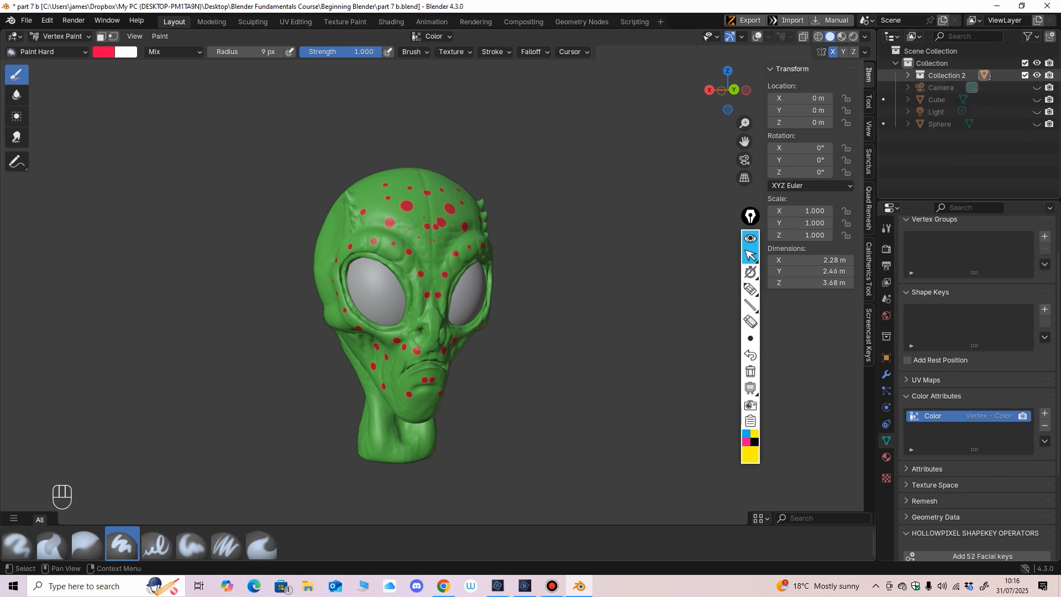
click(1025, 76)
click(1036, 99)
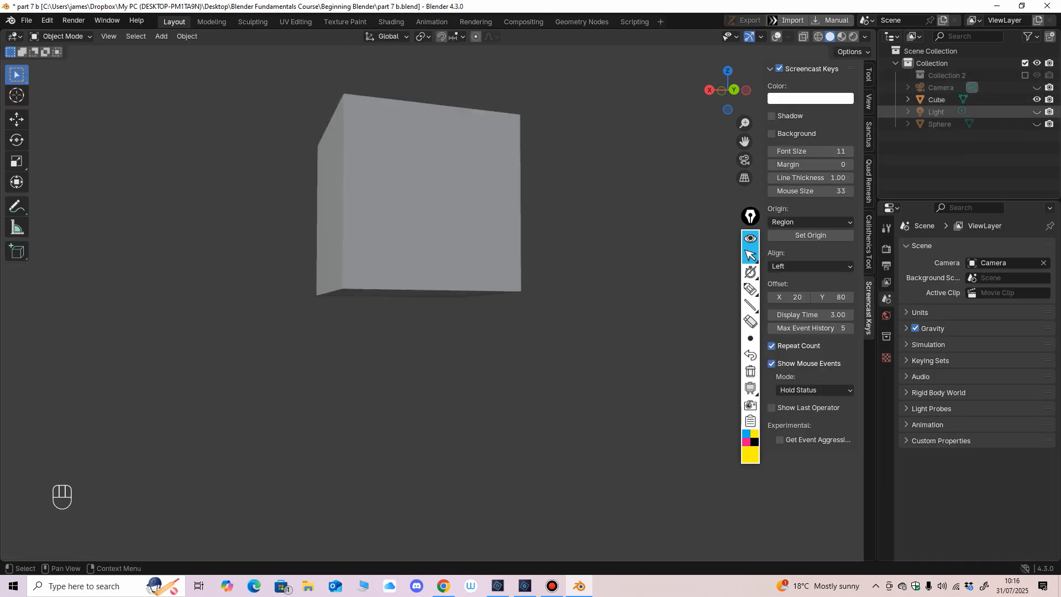
click(1036, 124)
Step: Display the Cube and Sphere in Material Preview shading and turn the viewport overlays on
middle_drag(652, 166, 633, 175)
click(841, 36)
scroll(404, 221, down, 8)
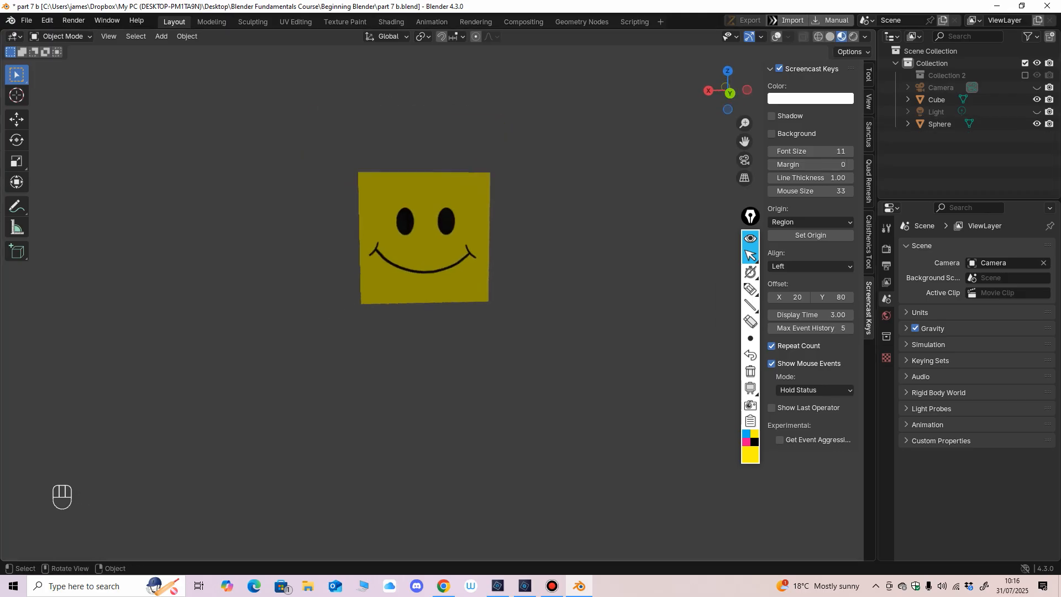
scroll(403, 221, up, 4)
middle_drag(403, 221, 390, 245)
click(401, 301)
middle_drag(400, 301, 398, 316)
key(shift+alt+z)
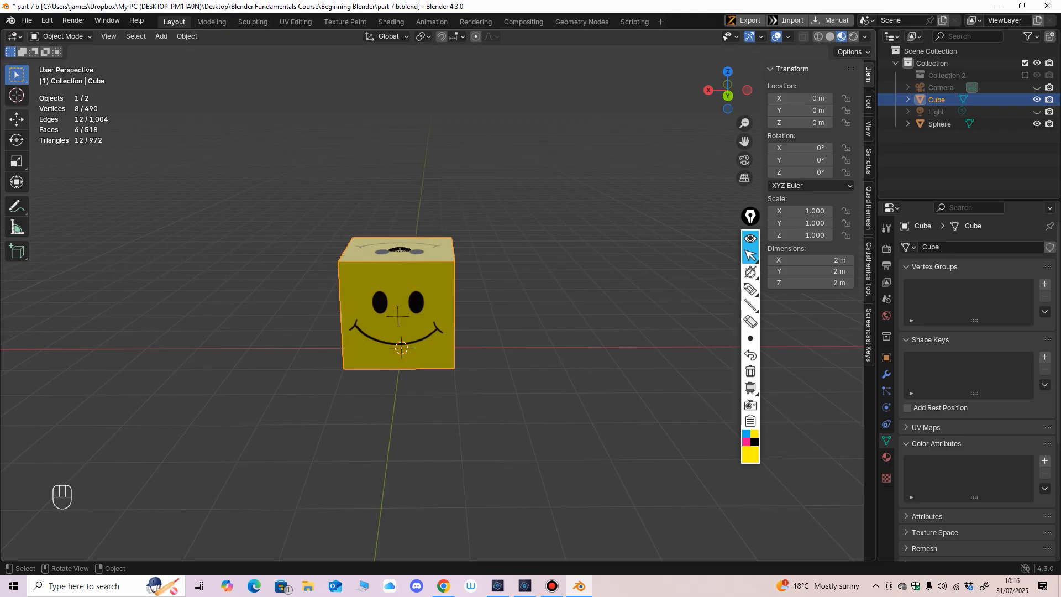
Step: Move the smiley cube along the X axis to about -2.91 m so it stands beside the sphere
key(shift+space)
key(g)
drag(359, 348, 506, 350)
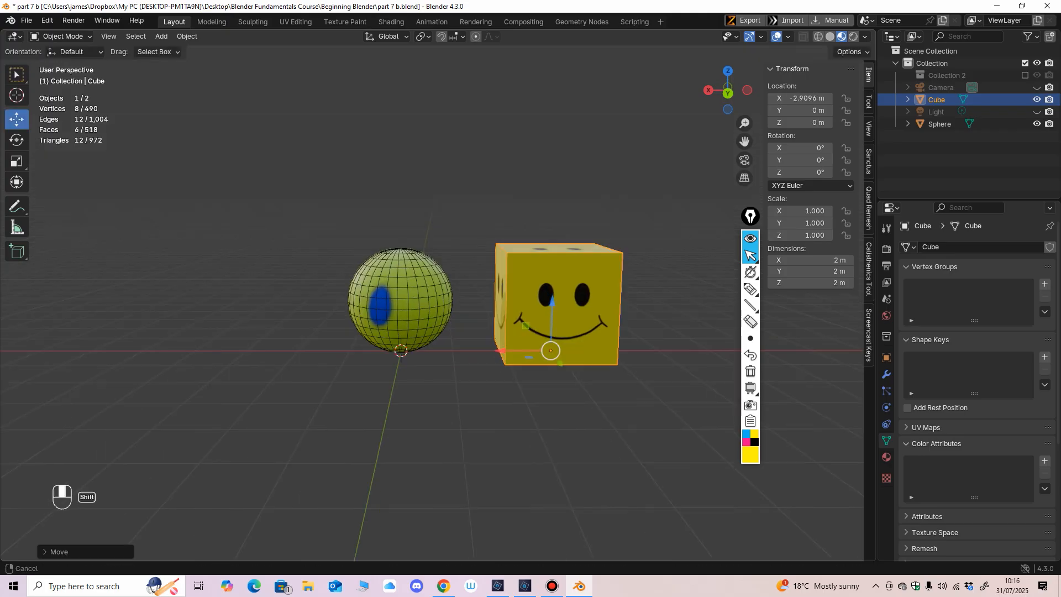
shift+middle_drag(507, 350, 434, 348)
middle_drag(434, 348, 434, 336)
ctrl+middle_drag(434, 336, 434, 315)
drag(469, 369, 474, 369)
middle_drag(473, 369, 524, 353)
Step: Open the sphere in the Texture Paint workspace and give the 3D viewport more width than the image area
click(342, 293)
middle_drag(342, 293, 324, 295)
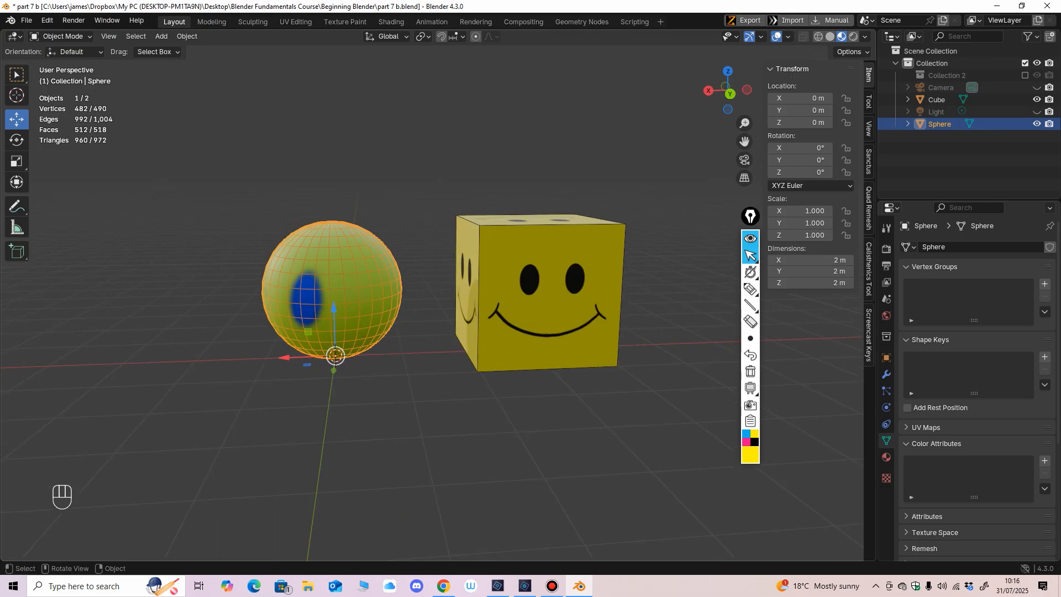
click(344, 22)
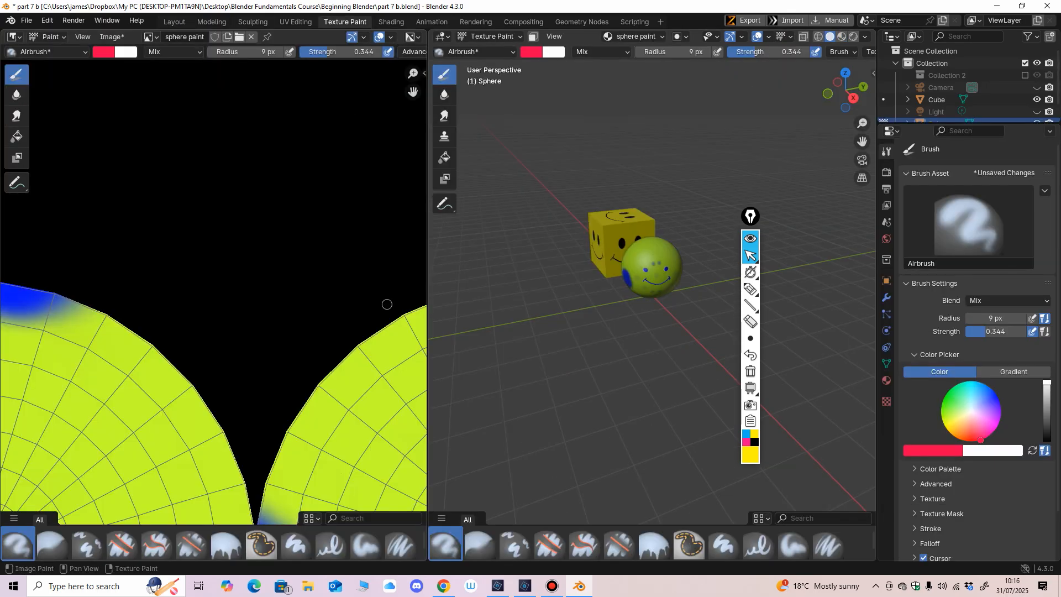
scroll(354, 242, down, 6)
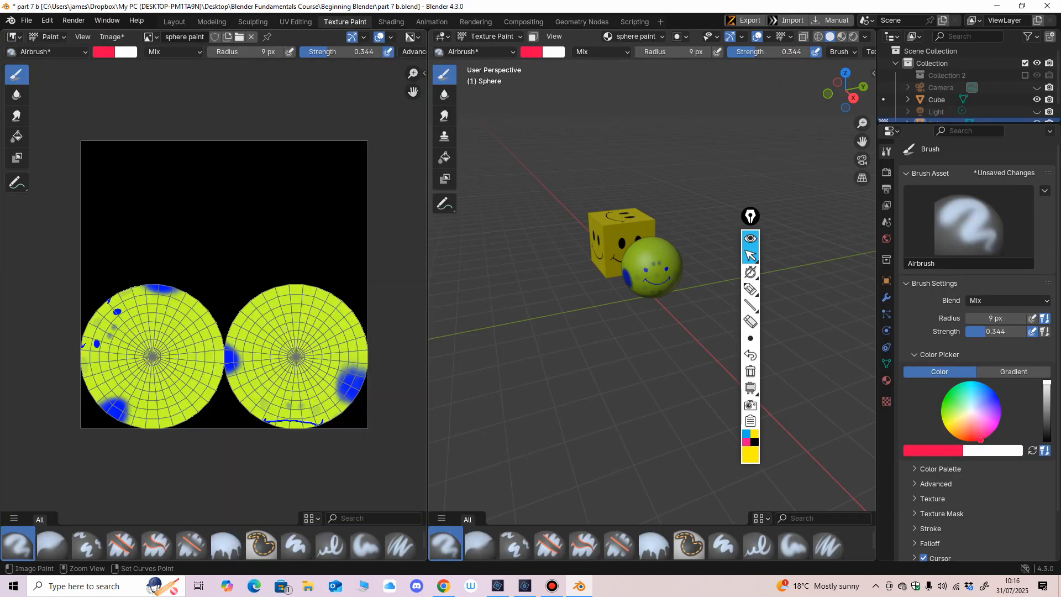
drag(429, 265, 359, 265)
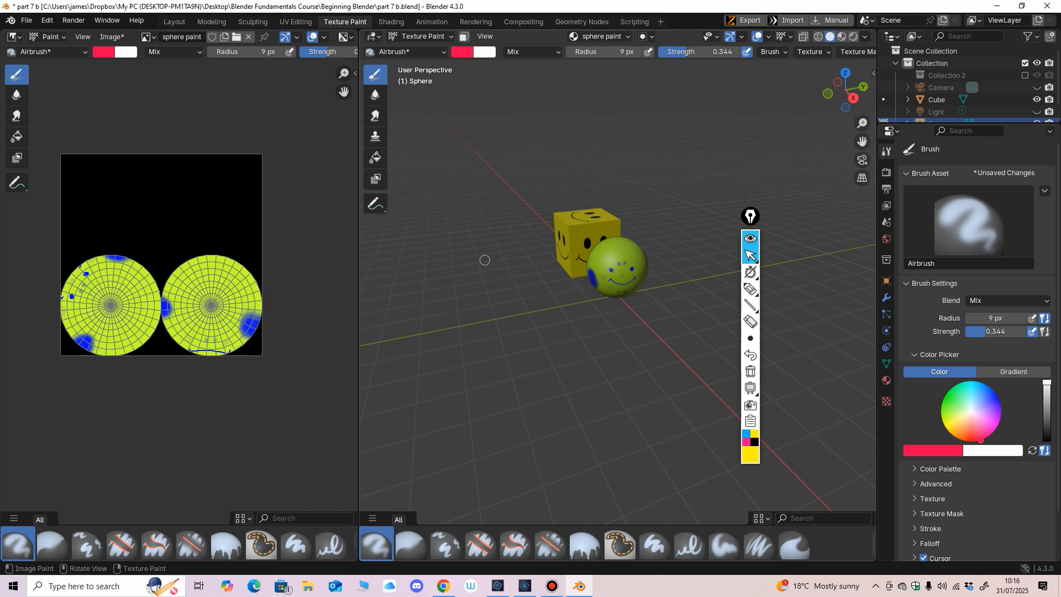
key(KP_Decimal)
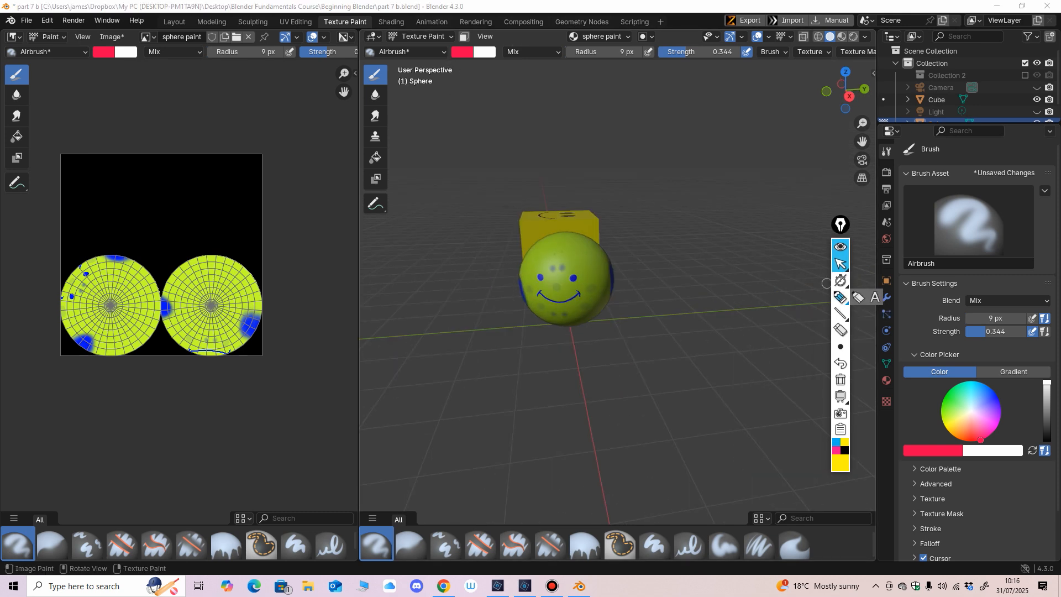
click(840, 297)
mouse_move(361, 11)
mouse_down()
mouse_move(335, 9)
mouse_move(338, 50)
mouse_move(383, 16)
mouse_up()
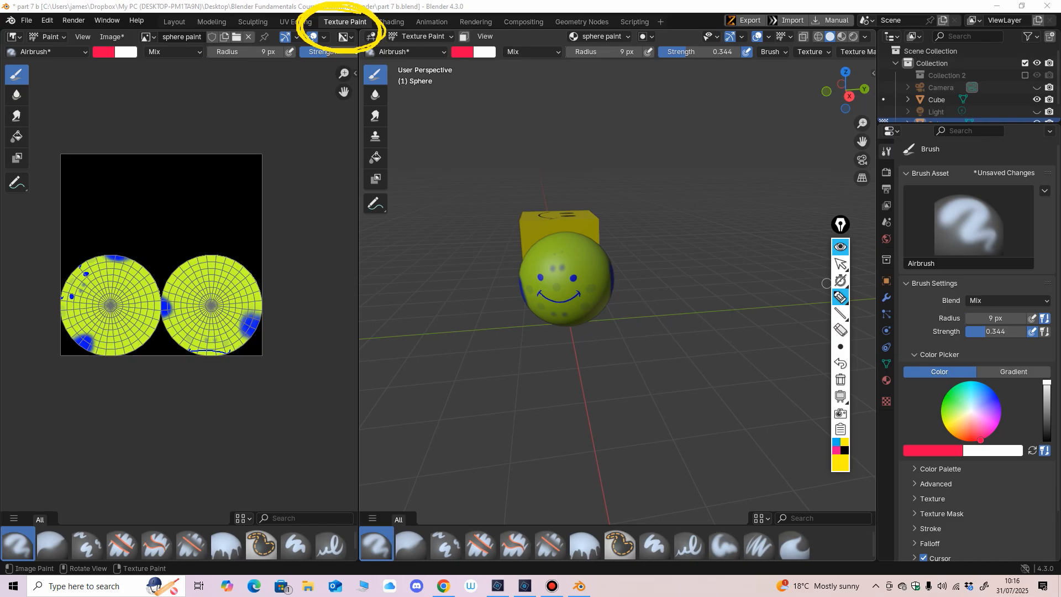
drag(325, 110, 264, 150)
drag(300, 191, 313, 214)
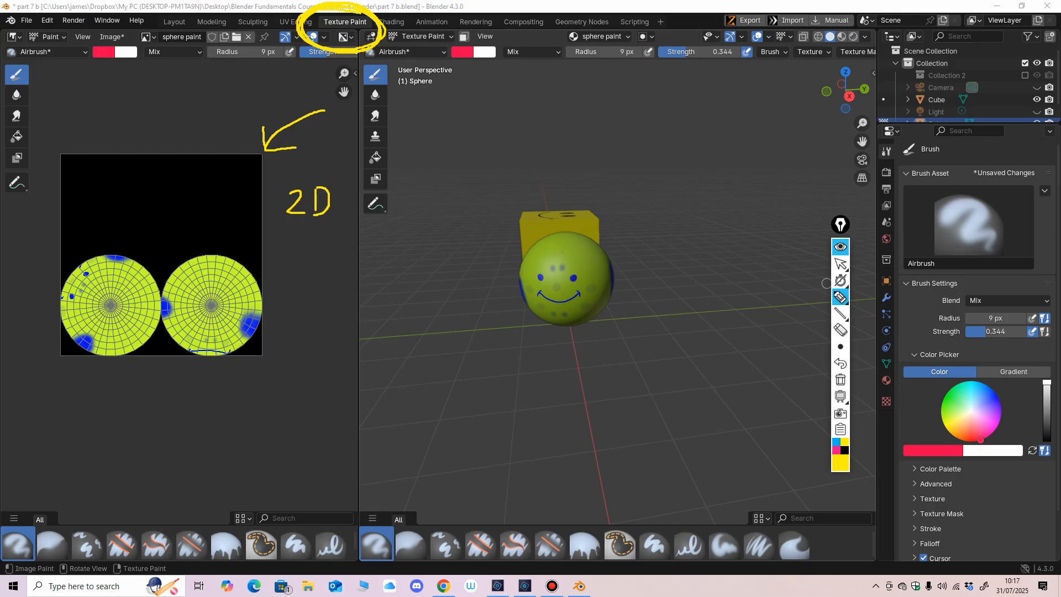
mouse_move(380, 116)
mouse_down()
mouse_move(504, 182)
mouse_move(474, 194)
mouse_up()
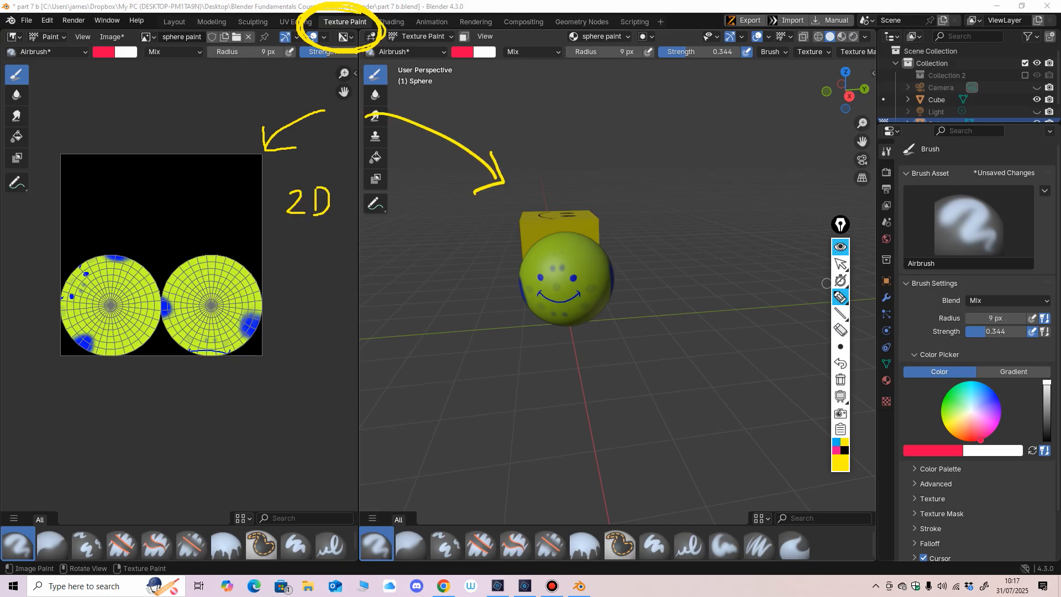
mouse_move(433, 231)
mouse_down()
mouse_move(431, 263)
mouse_move(454, 260)
mouse_up()
drag(458, 228, 468, 243)
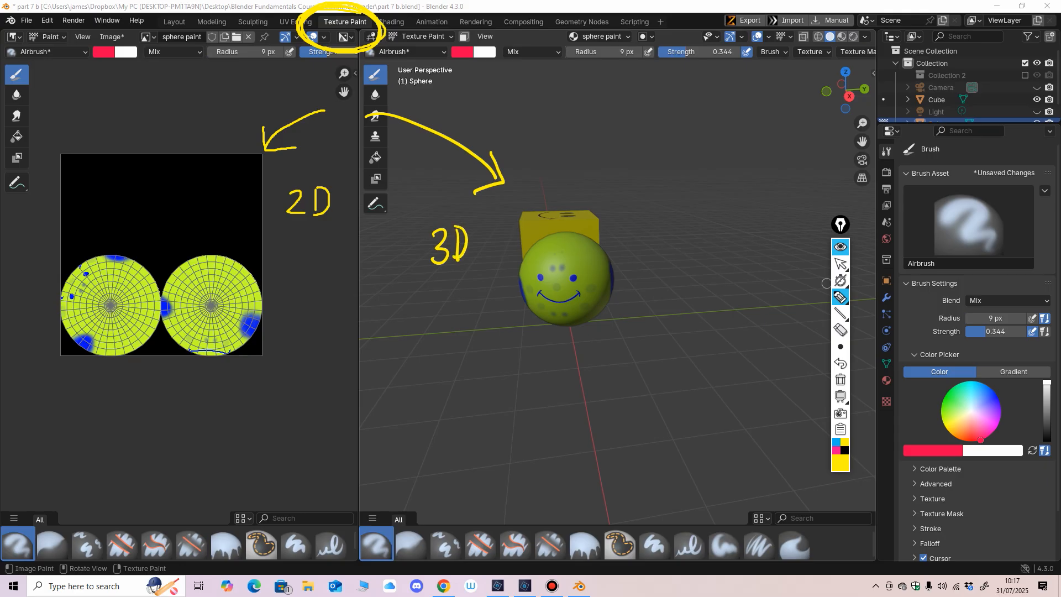
drag(424, 273, 472, 267)
drag(293, 225, 328, 221)
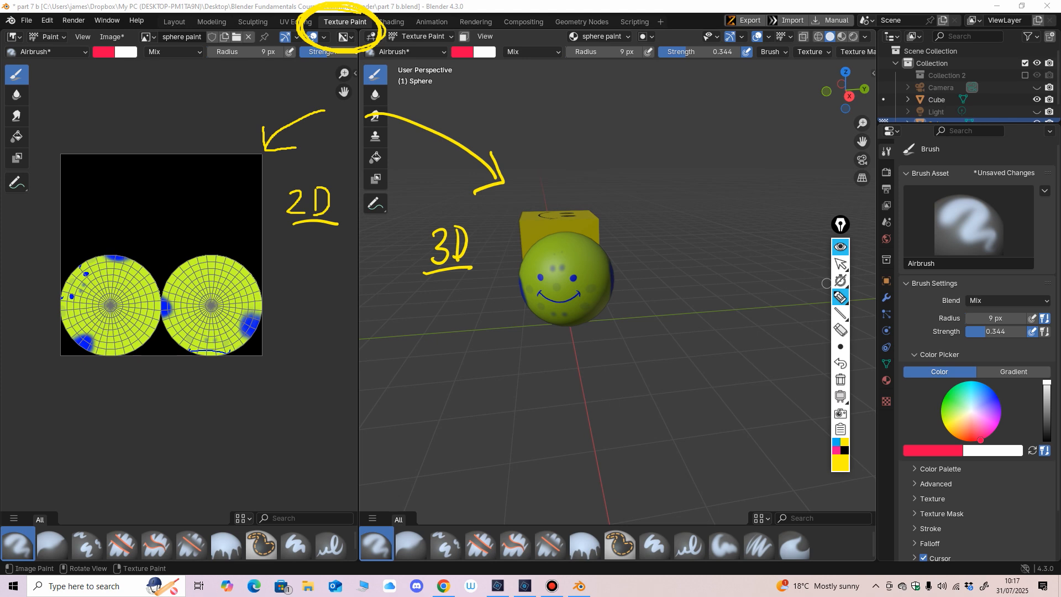
click(841, 330)
mouse_move(454, 270)
mouse_down()
mouse_move(490, 178)
mouse_move(269, 142)
mouse_move(325, 222)
mouse_up()
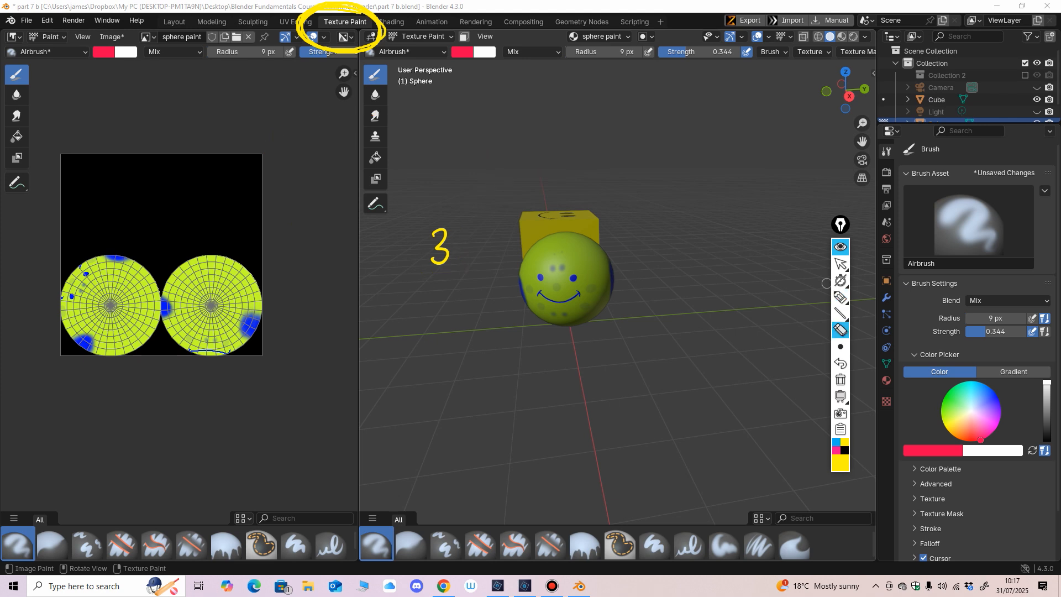
drag(309, 17, 376, 34)
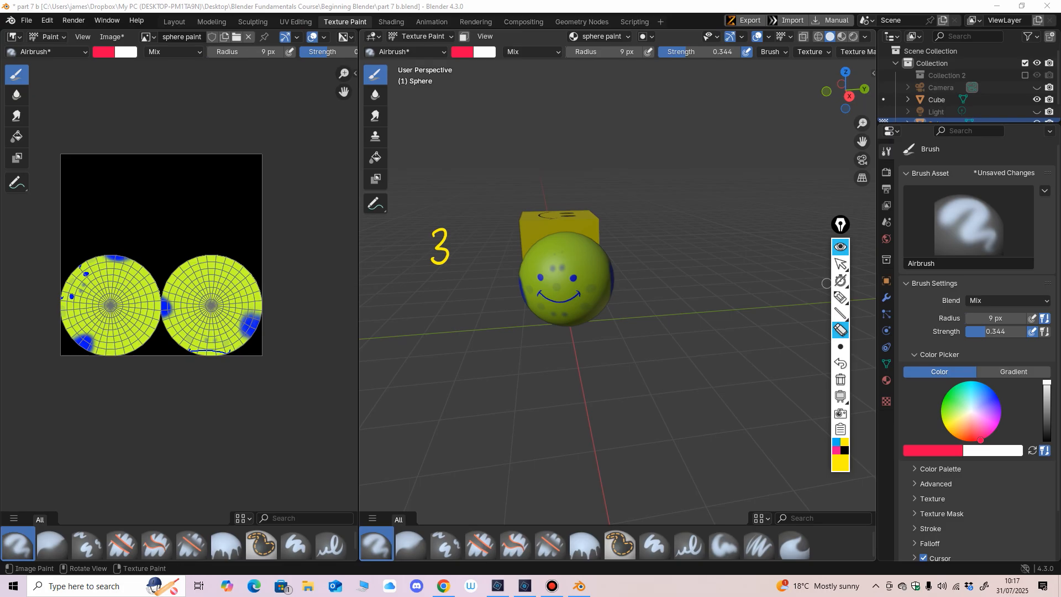
click(840, 264)
Step: Set the Airbrush radius to 102 px and paint the sphere's smiley face and adjoining sides red in the 3D viewport
middle_drag(594, 284, 551, 287)
scroll(551, 288, up, 2)
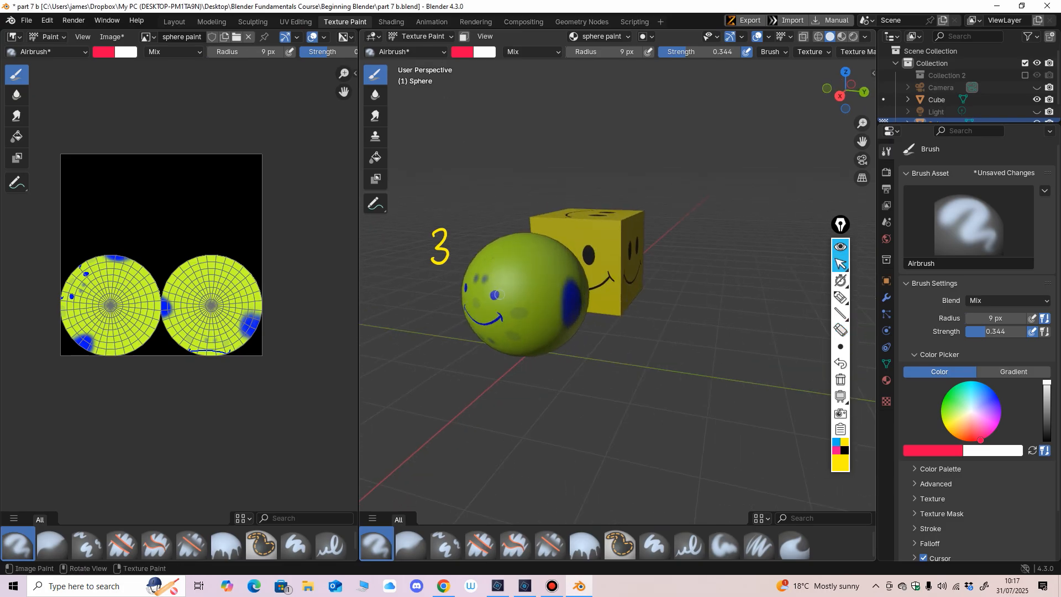
key(f)
click(553, 295)
middle_drag(544, 295, 518, 277)
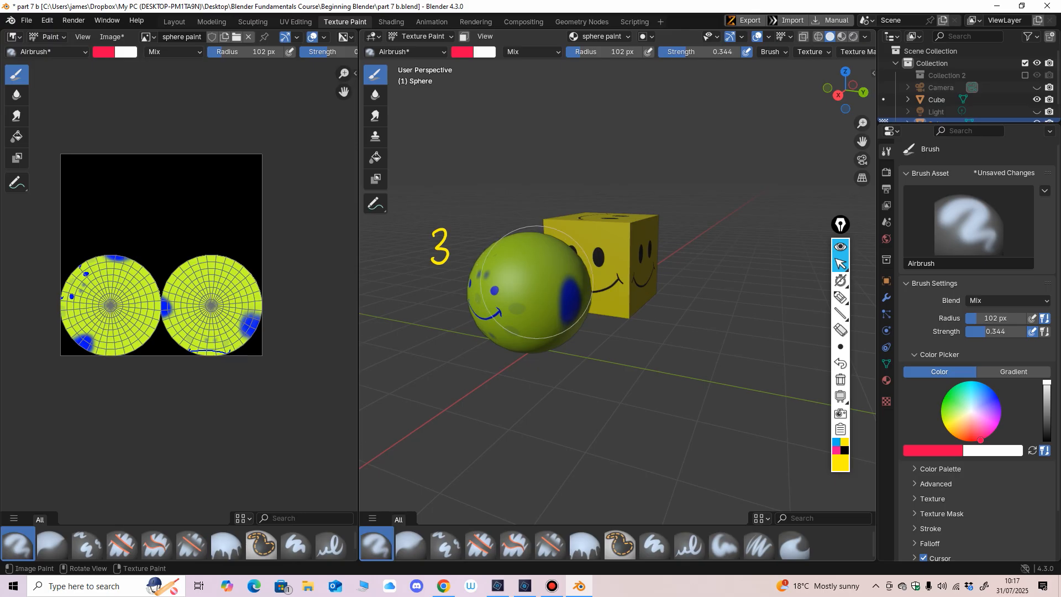
drag(535, 280, 570, 286)
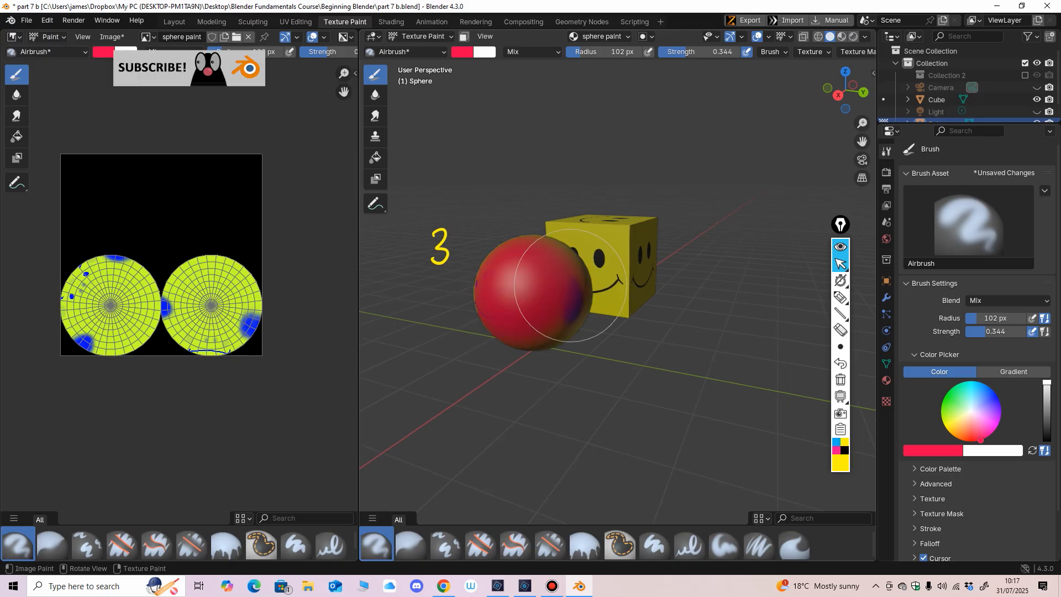
mouse_move(571, 286)
middle_down()
mouse_move(585, 310)
mouse_move(559, 307)
mouse_move(580, 312)
middle_up()
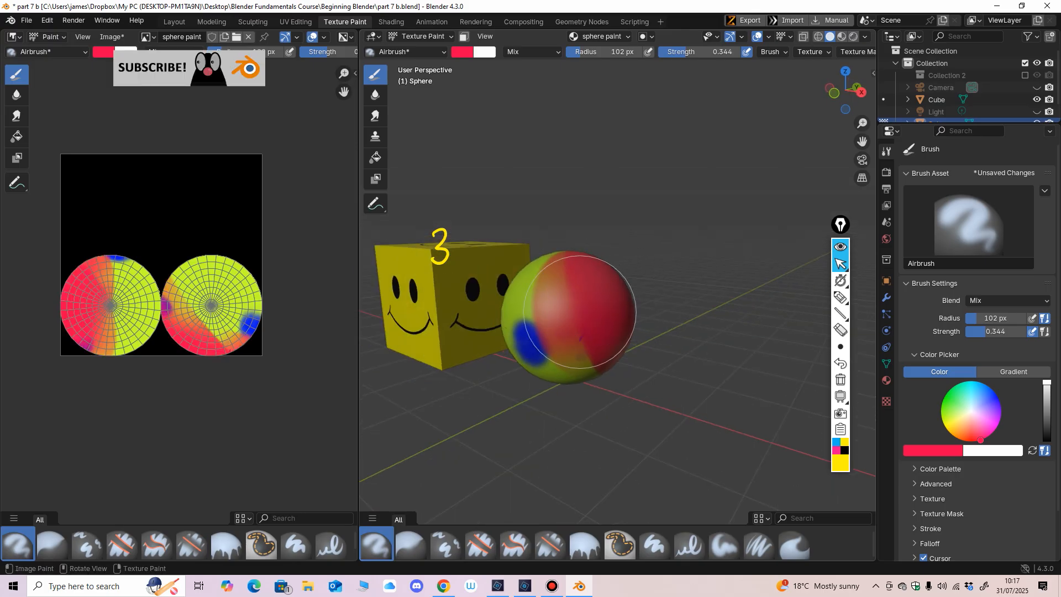
mouse_move(580, 312)
mouse_down()
mouse_move(544, 249)
mouse_move(578, 375)
mouse_up()
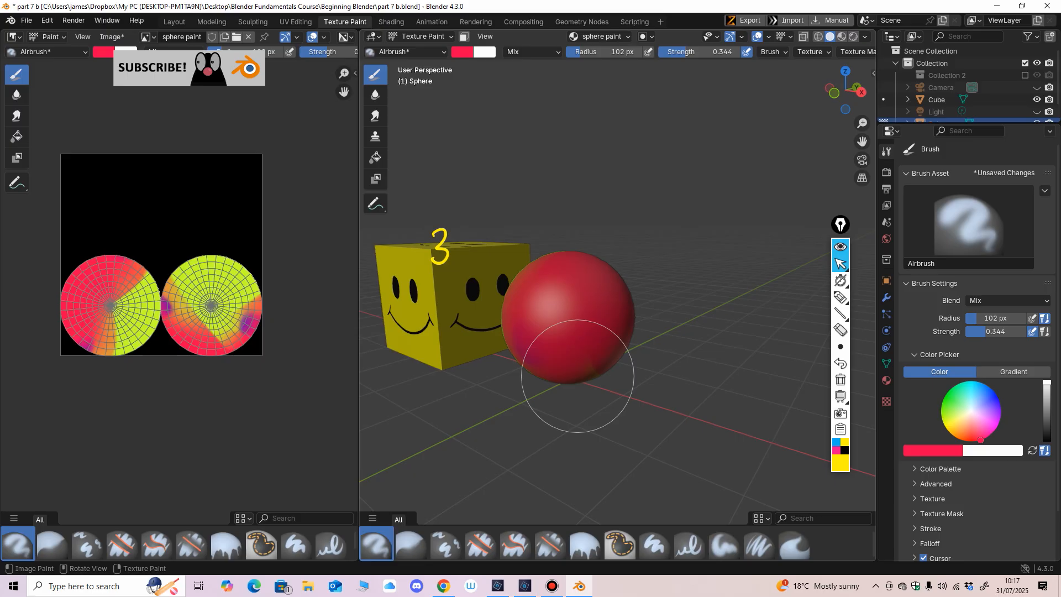
Step: Rotate around the sphere and paint its back and remaining sides red
middle_drag(577, 375, 586, 323)
drag(586, 323, 602, 337)
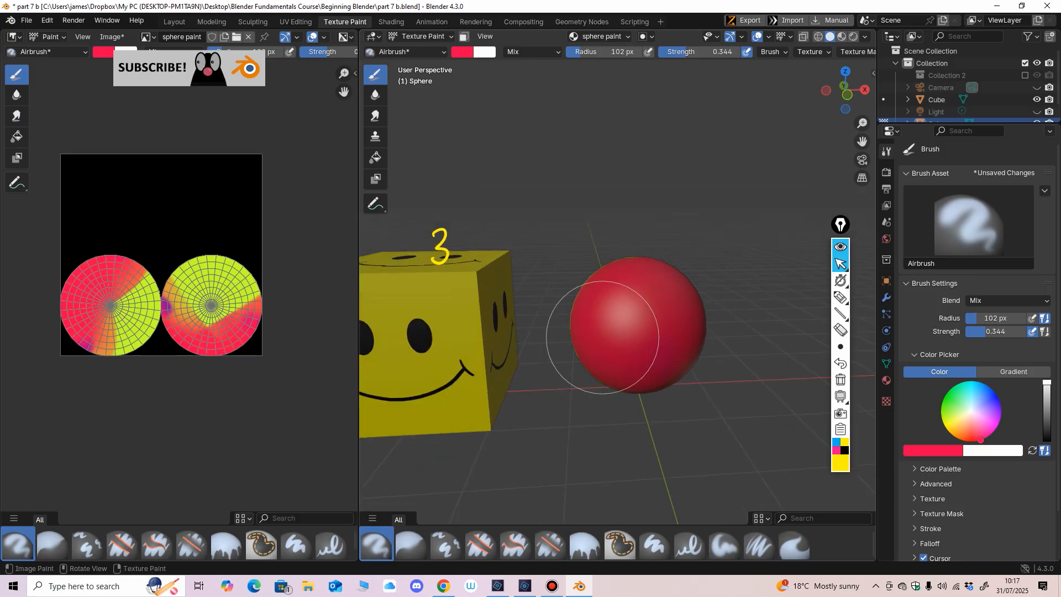
middle_drag(711, 360, 599, 308)
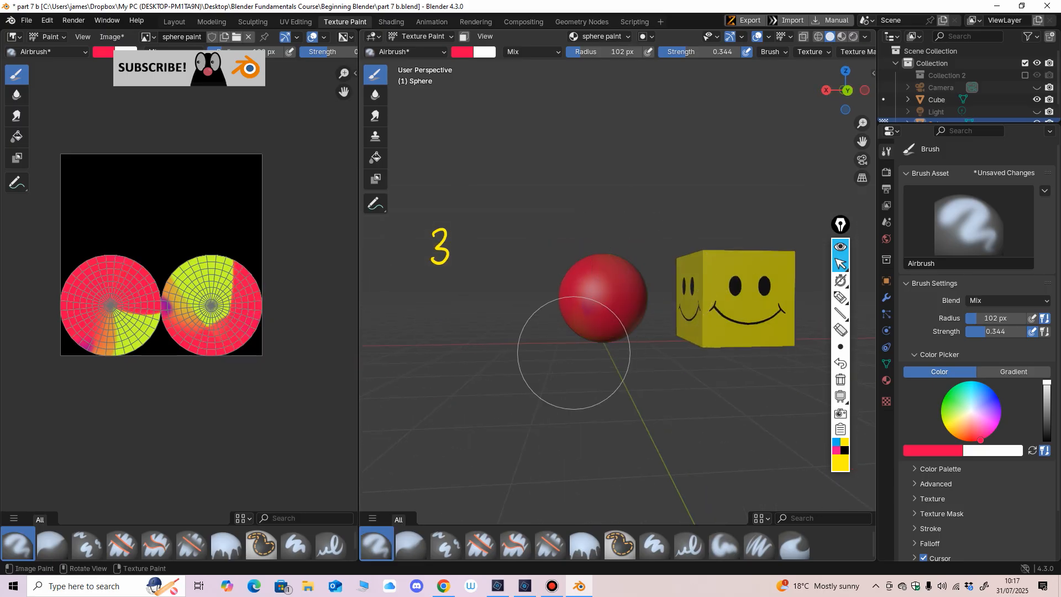
drag(573, 352, 619, 323)
middle_drag(653, 320, 583, 318)
mouse_move(679, 237)
mouse_down()
mouse_move(672, 287)
mouse_move(627, 320)
mouse_up()
shift+middle_drag(590, 331, 552, 310)
ctrl+middle_drag(552, 310, 575, 255)
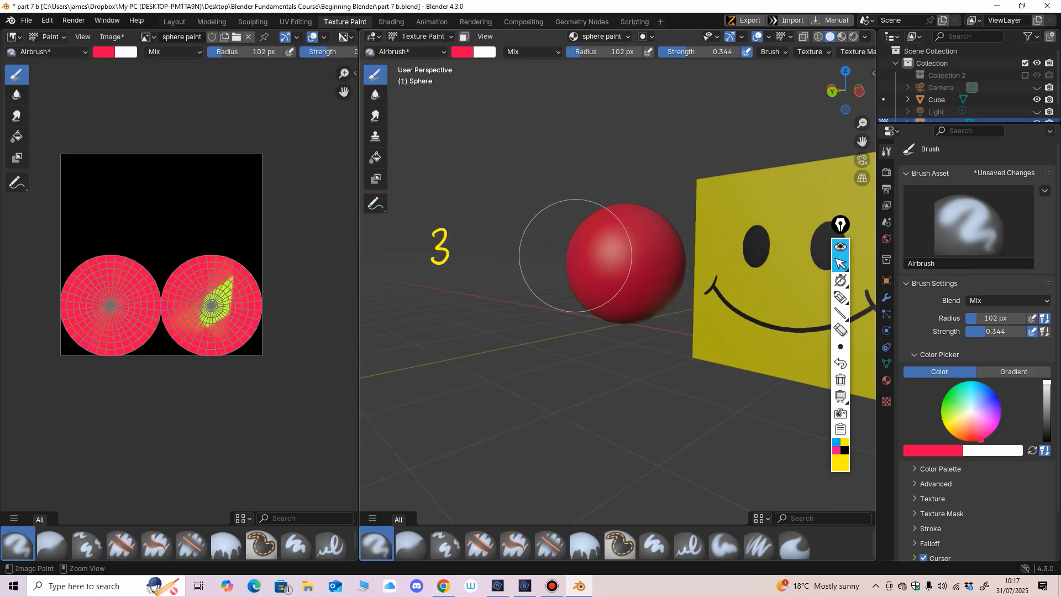
Step: Cover the leftover green patches near the sphere's poles with red until the whole surface is painted
middle_drag(635, 332, 634, 282)
mouse_move(641, 331)
mouse_down()
mouse_move(630, 371)
mouse_move(567, 374)
mouse_up()
mouse_move(567, 375)
middle_down()
mouse_move(605, 348)
mouse_move(589, 343)
middle_up()
mouse_move(540, 370)
mouse_down()
mouse_move(560, 410)
mouse_move(569, 407)
mouse_up()
middle_drag(569, 407, 622, 475)
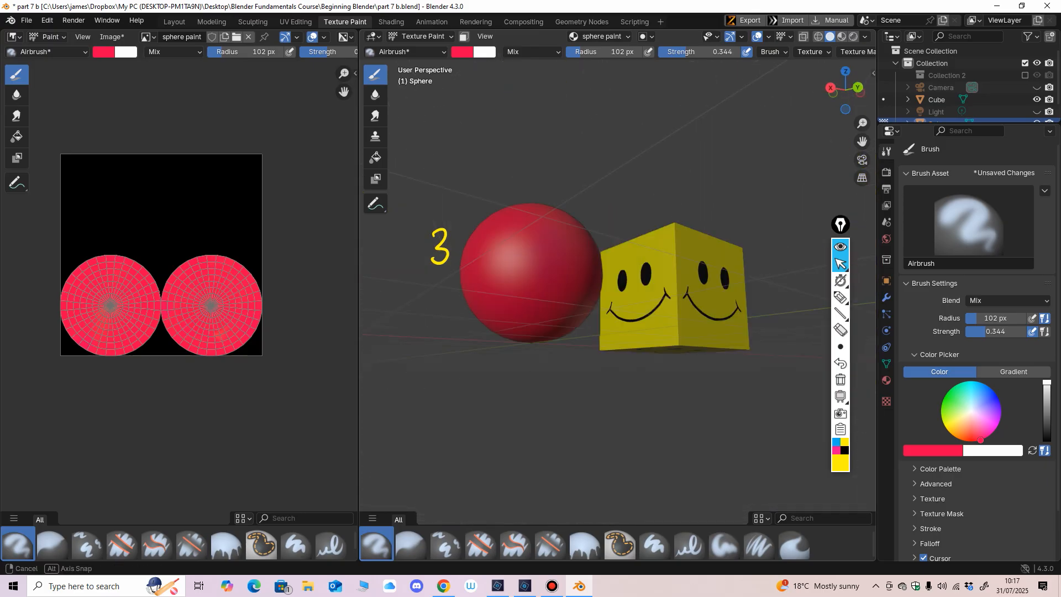
middle_drag(525, 337, 580, 360)
middle_drag(597, 298, 638, 326)
middle_drag(588, 266, 616, 306)
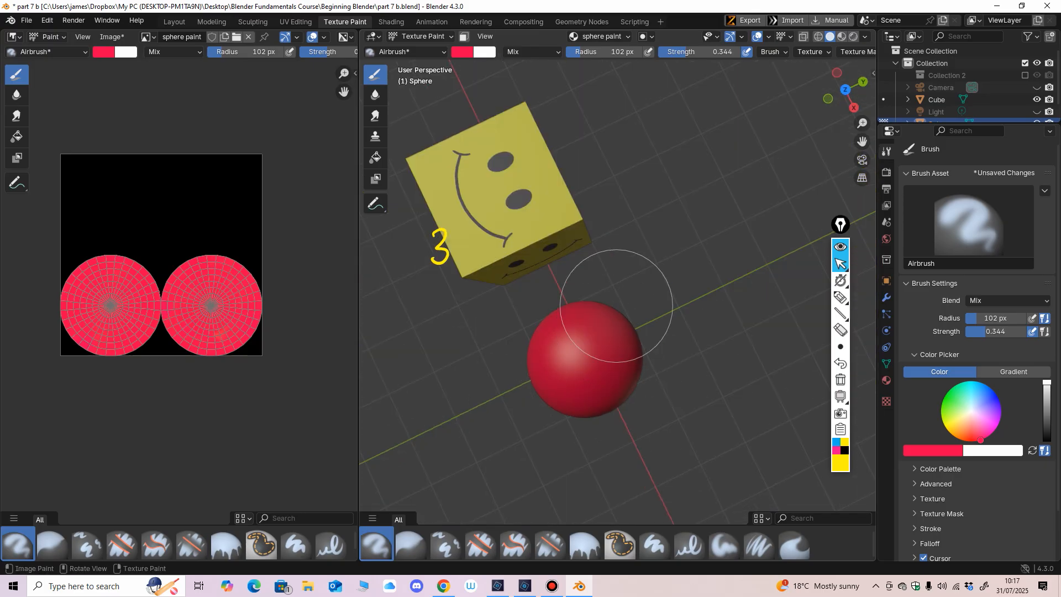
middle_drag(568, 438, 584, 279)
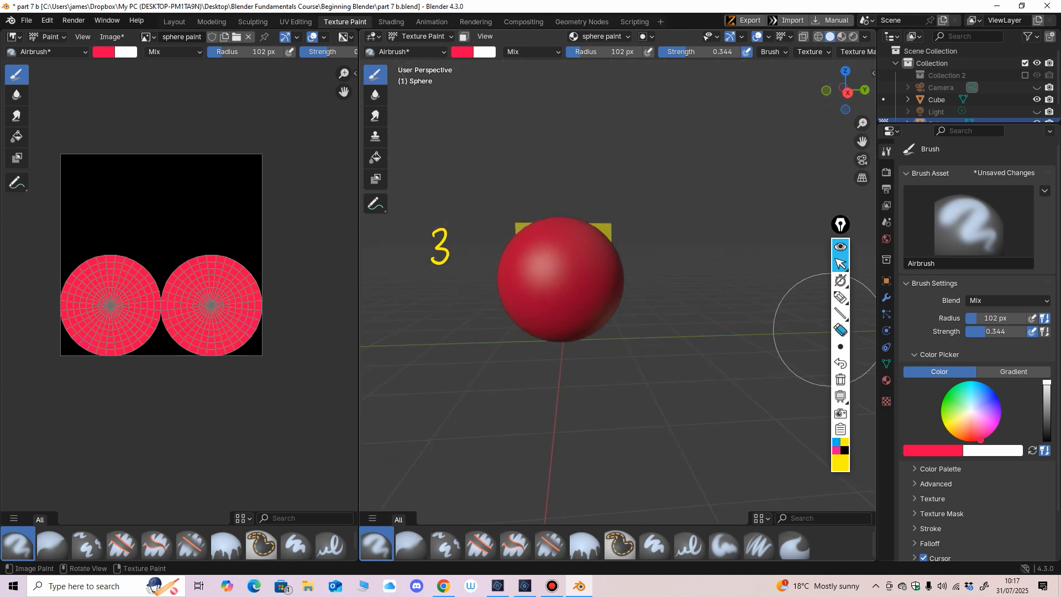
click(840, 330)
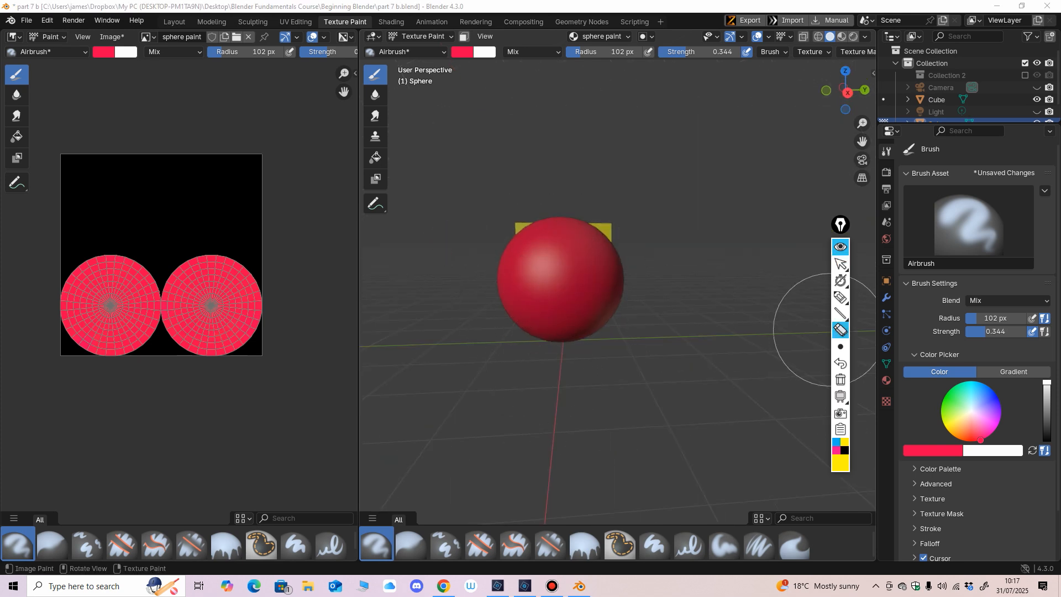
click(840, 297)
drag(479, 292, 313, 300)
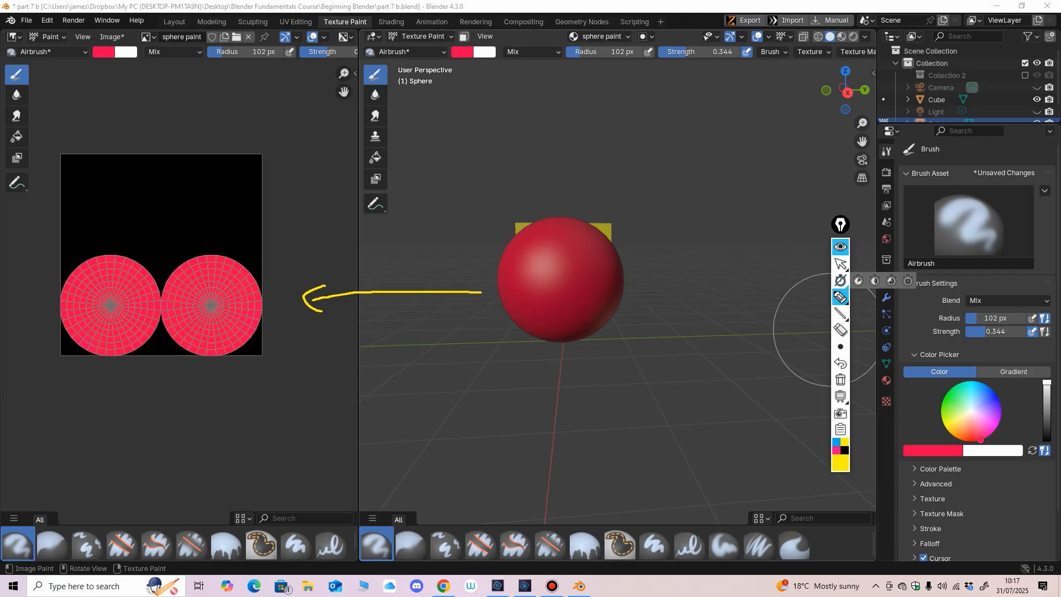
click(840, 330)
drag(305, 297, 354, 292)
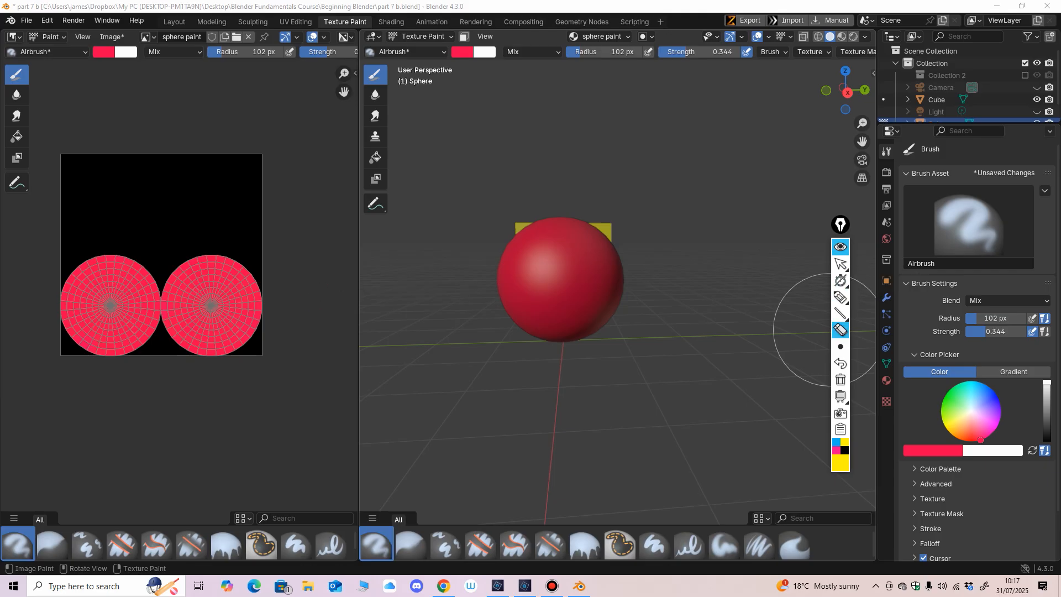
click(840, 263)
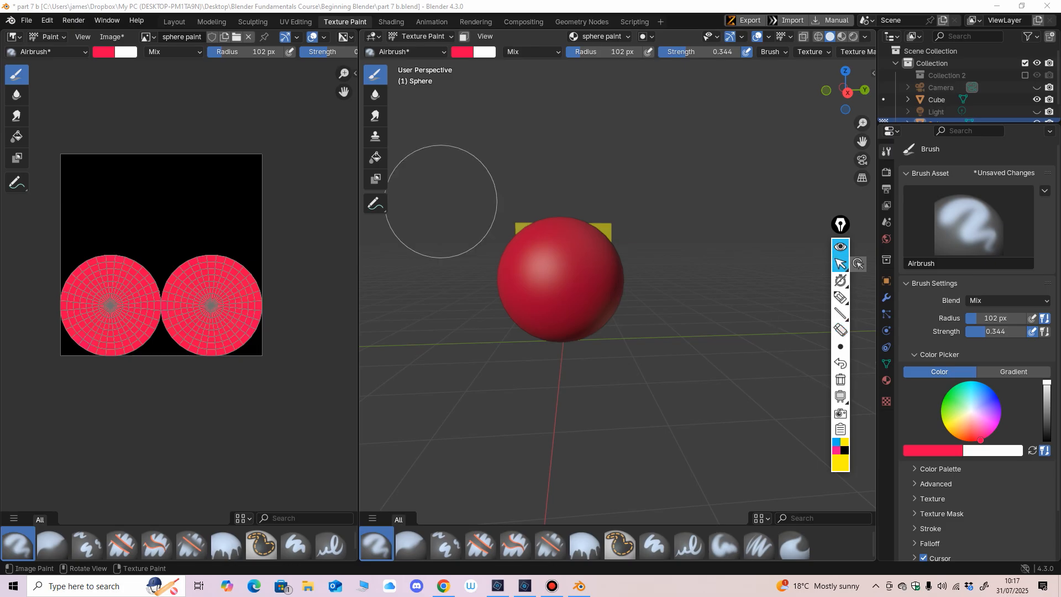
Step: Switch the image area to the UV Editor and back to the Image Editor
click(14, 37)
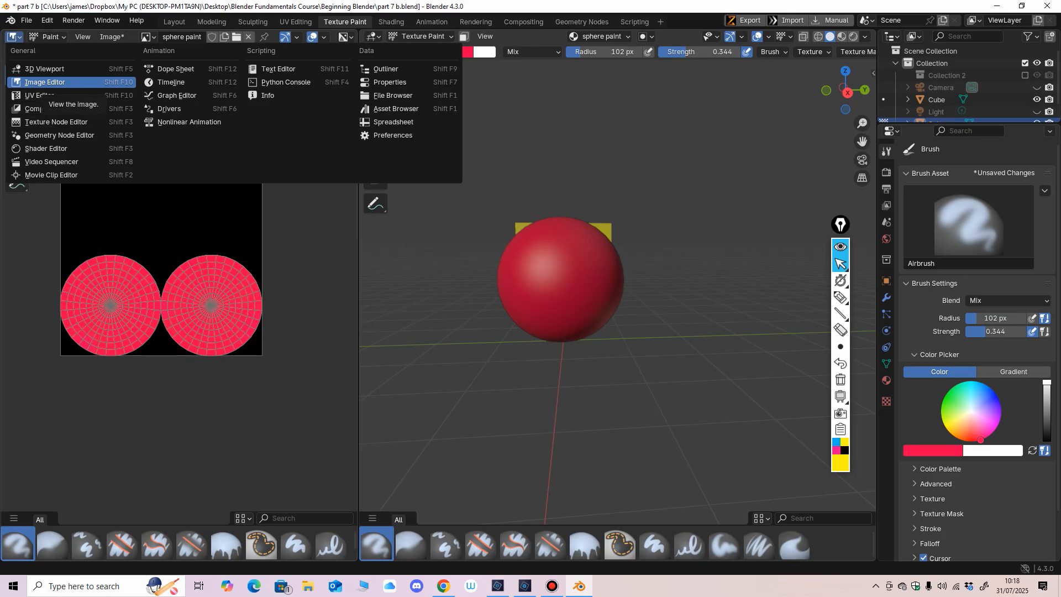
click(43, 82)
click(14, 36)
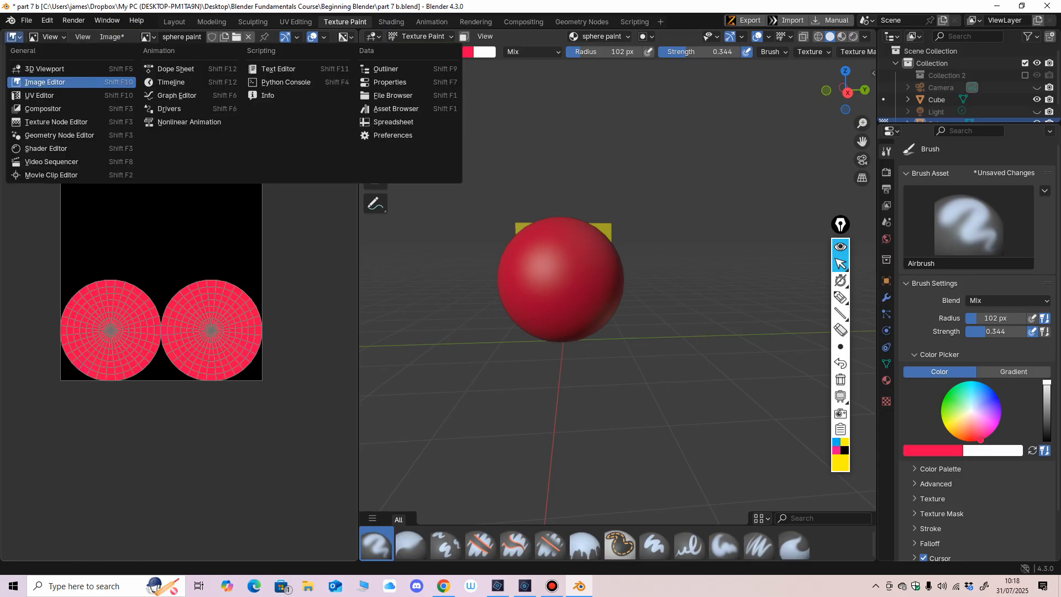
click(33, 95)
click(14, 36)
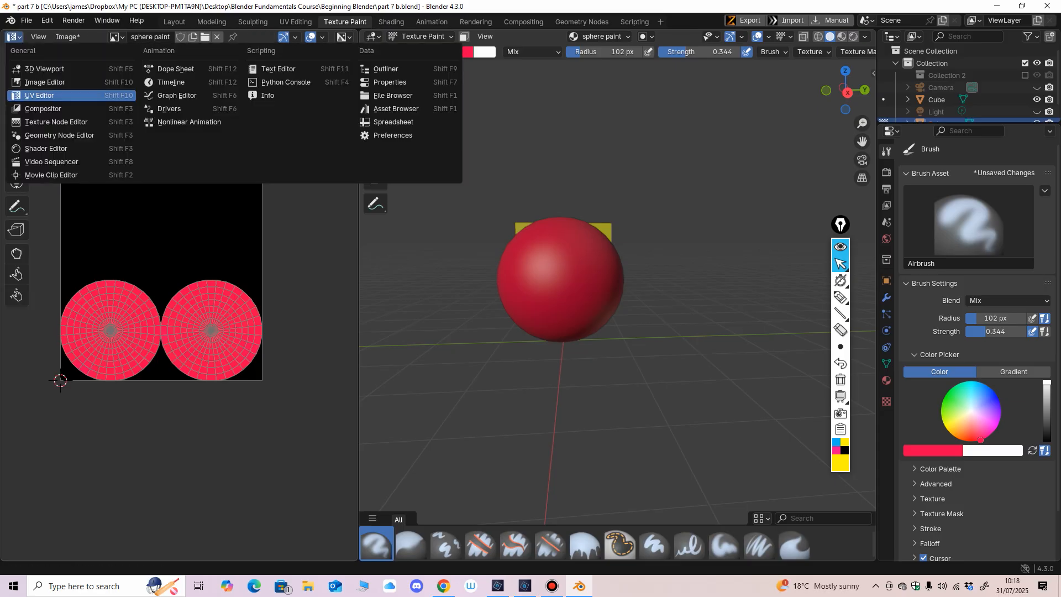
click(34, 83)
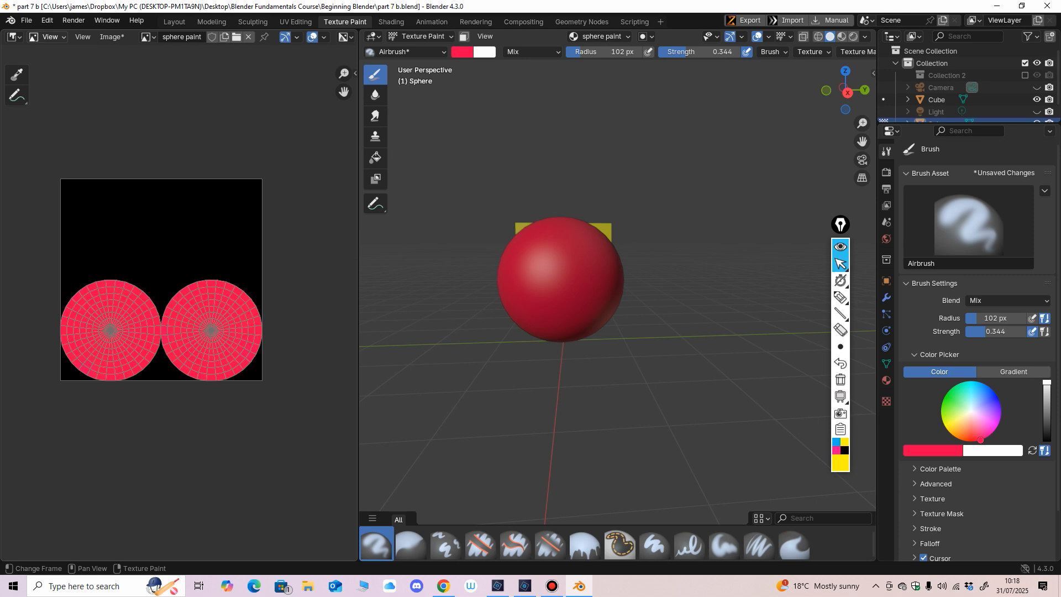
click(14, 37)
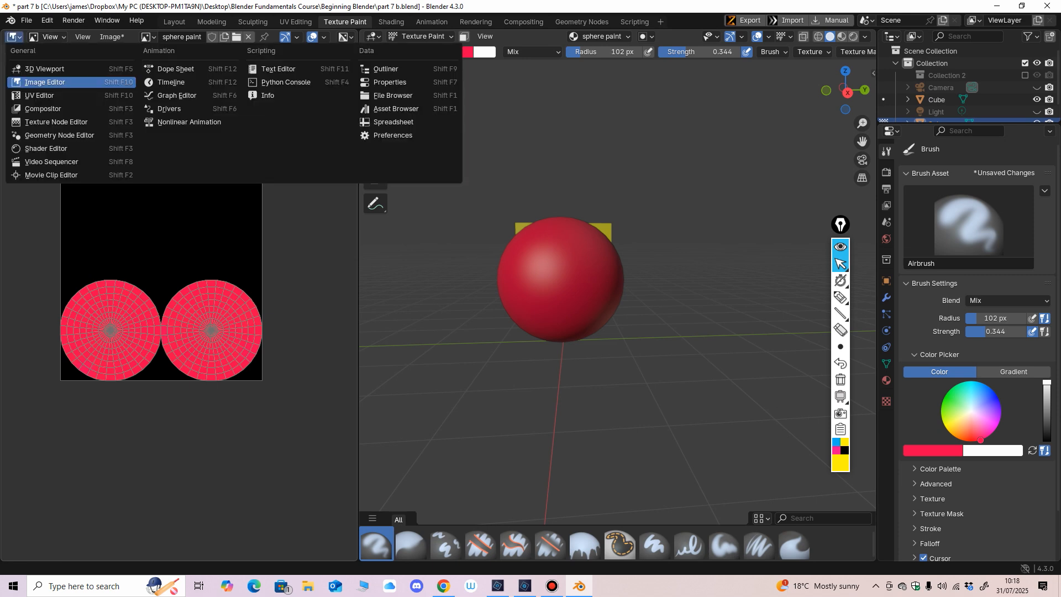
click(45, 82)
Step: Cycle the Image Editor through its Mask and Paint modes and return it to View mode
click(48, 38)
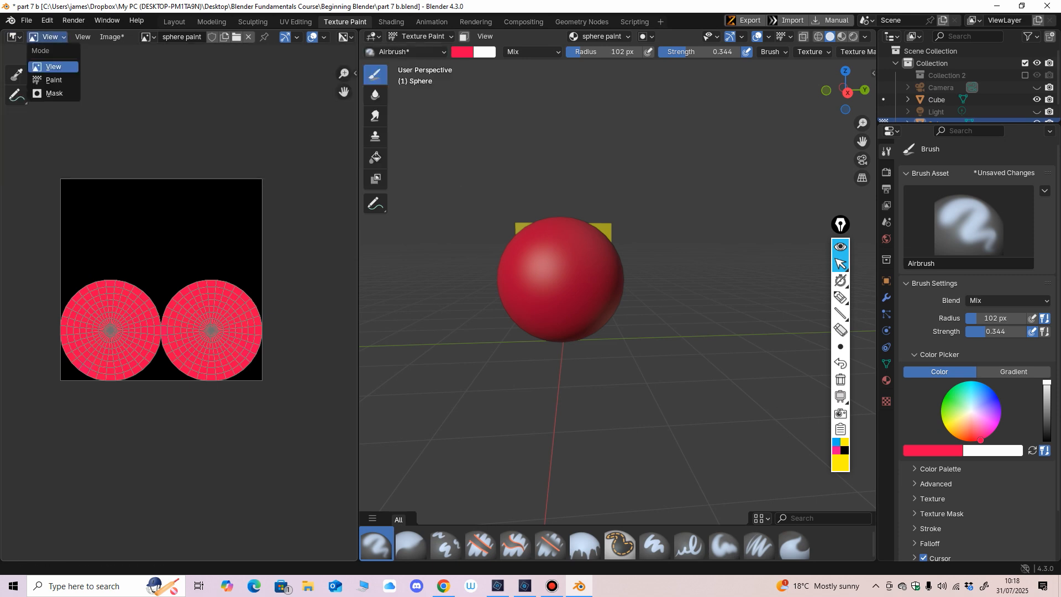
click(53, 93)
click(48, 37)
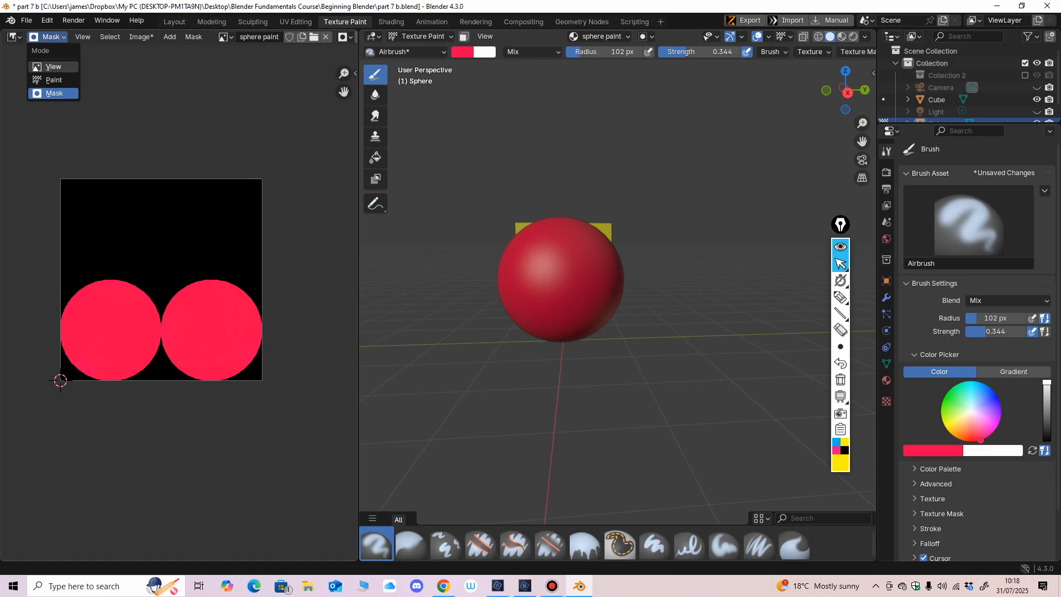
click(53, 80)
click(49, 37)
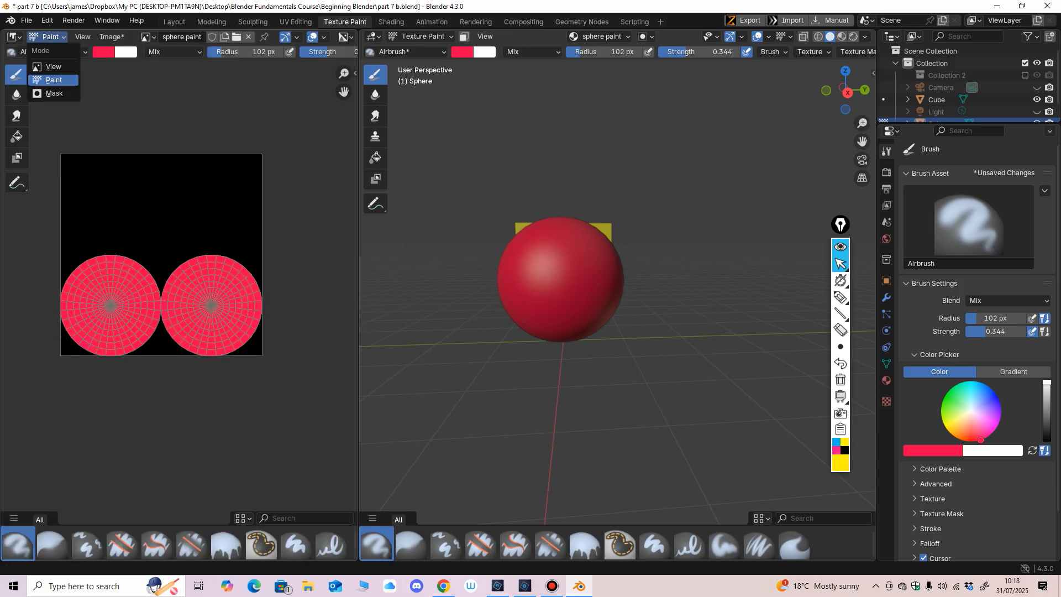
click(54, 66)
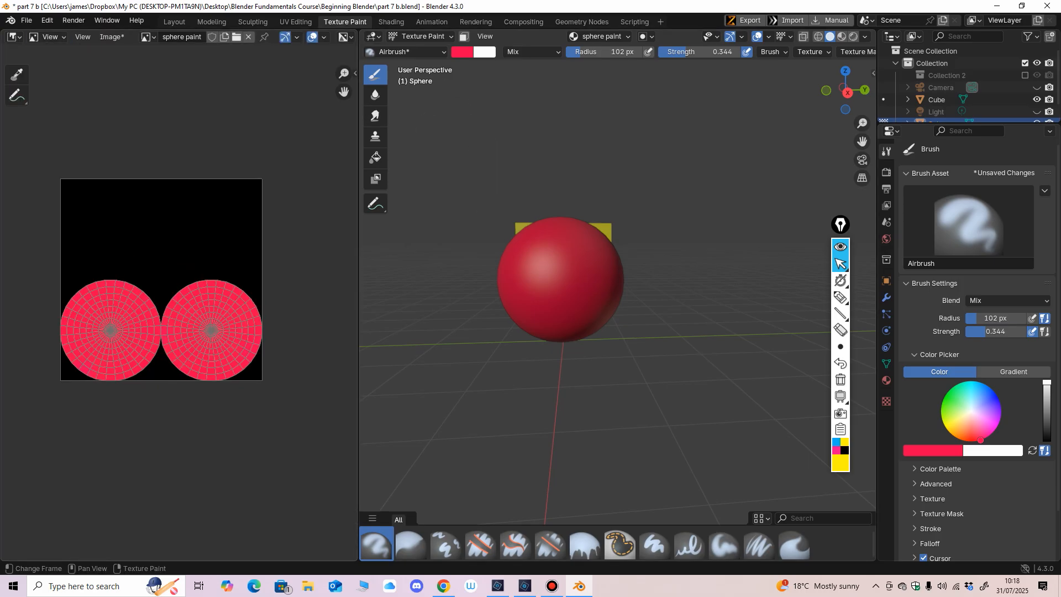
Step: Set the Image Editor to Paint mode and show its sidebar narrowed, with the Brush Asset section collapsed
key(n)
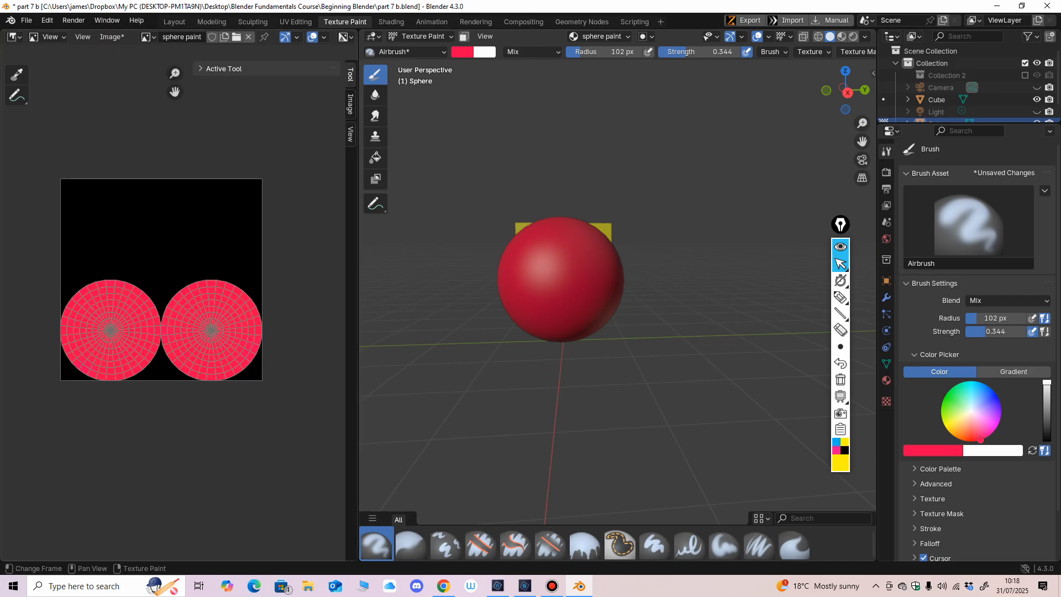
click(47, 37)
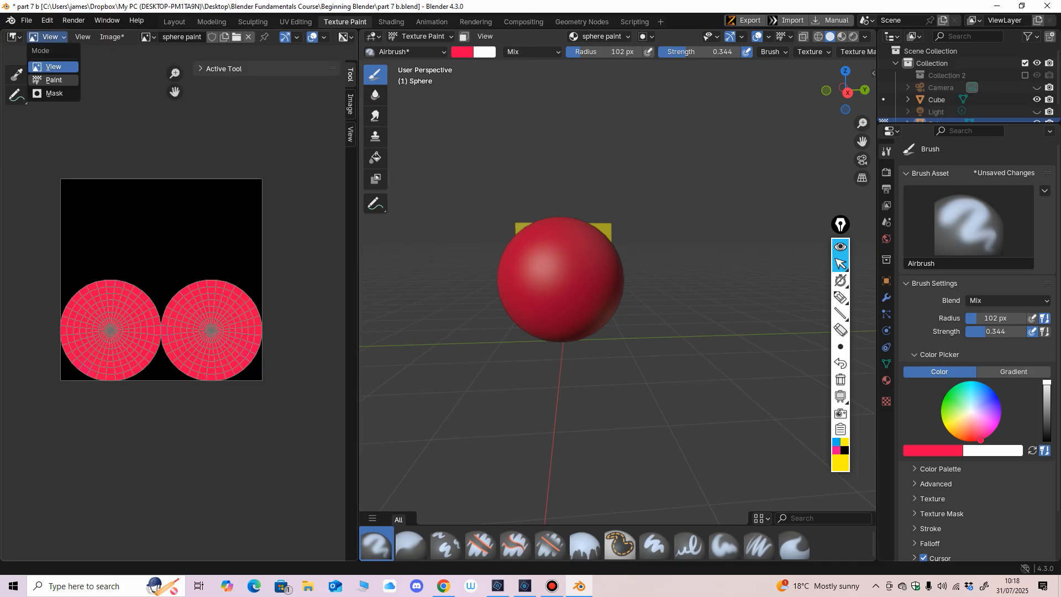
click(53, 79)
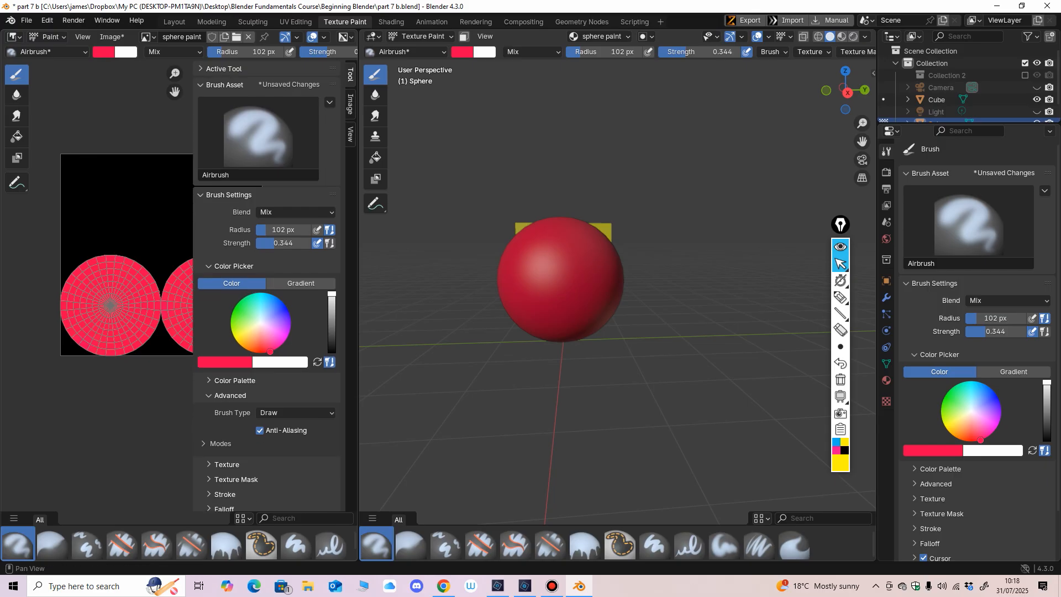
click(224, 84)
drag(194, 277, 305, 276)
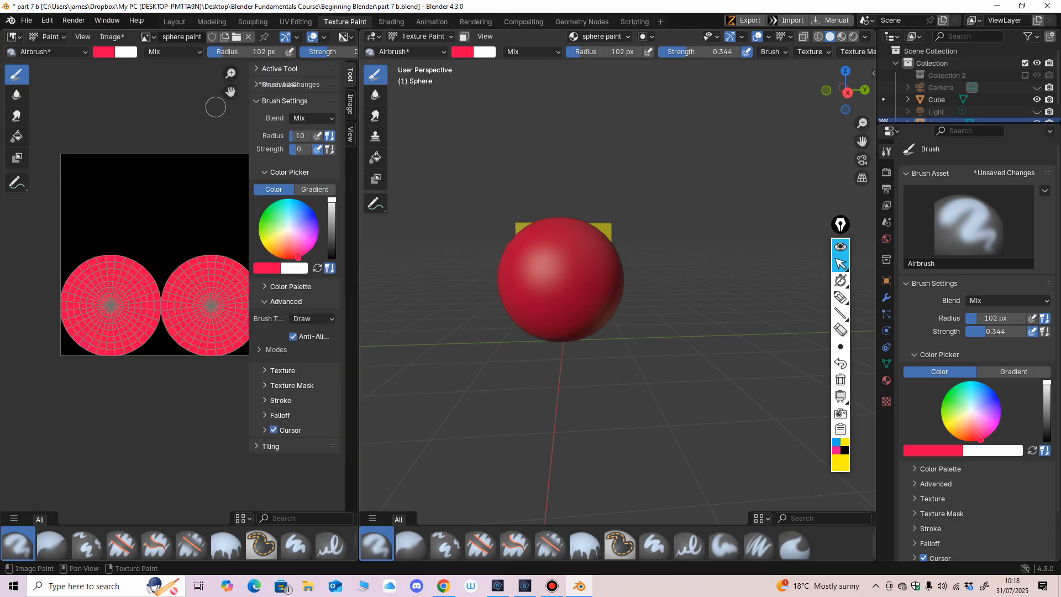
Step: Toggle the Image Editor's toolbar and sidebar on and off, leaving the toolbar hidden and the sidebar shown
key(n)
key(n)
key(t)
key(t)
key(t)
key(t)
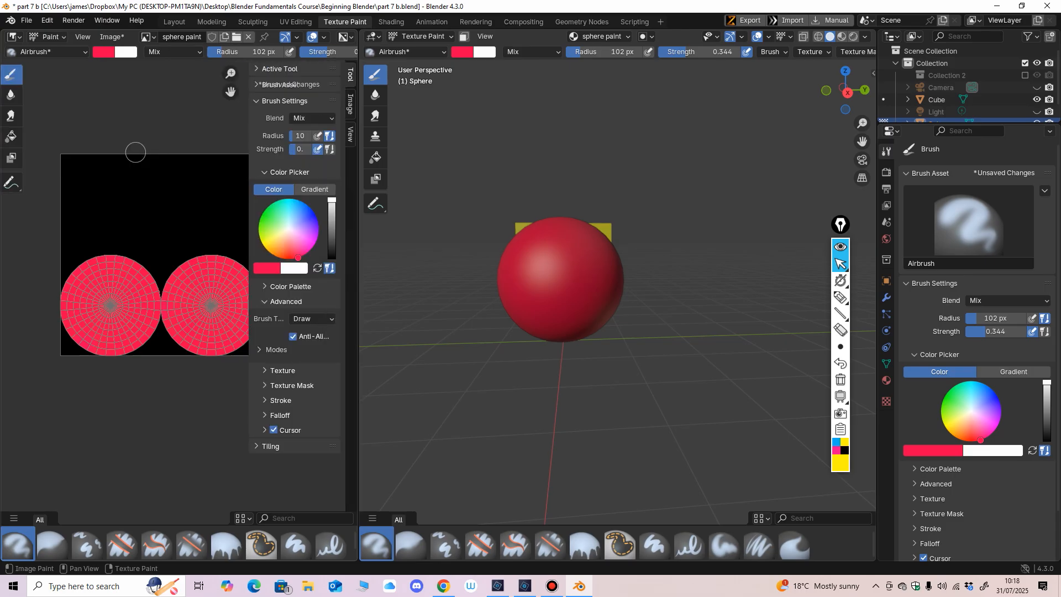
key(n)
key(n)
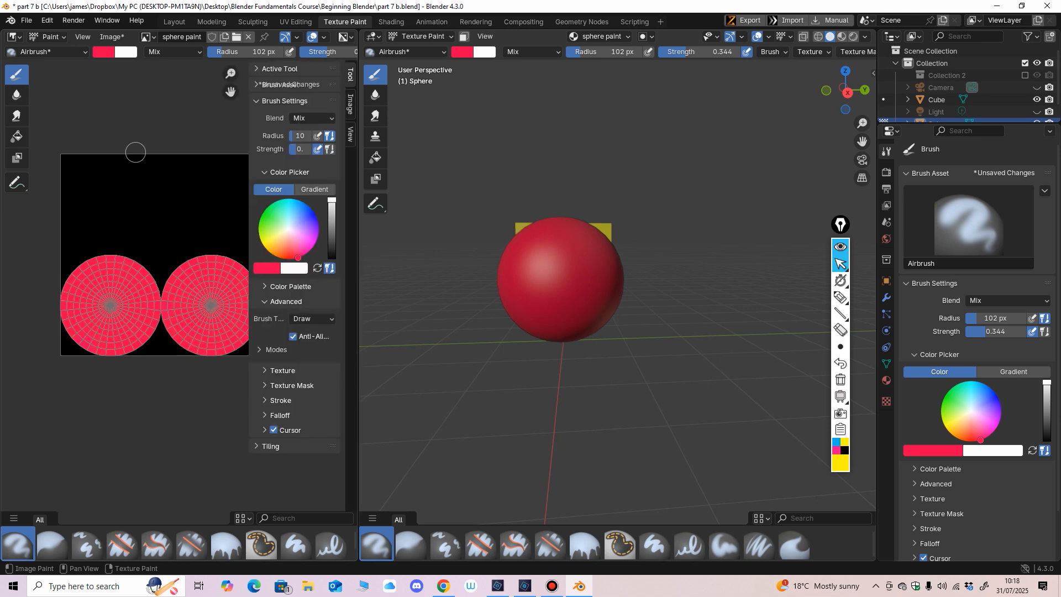
key(t)
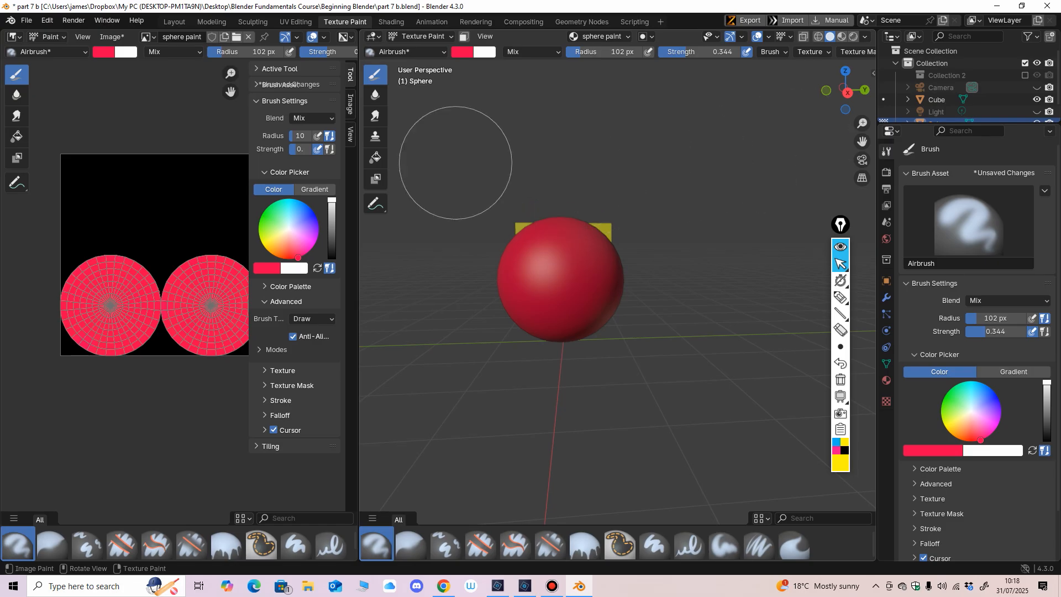
key(n)
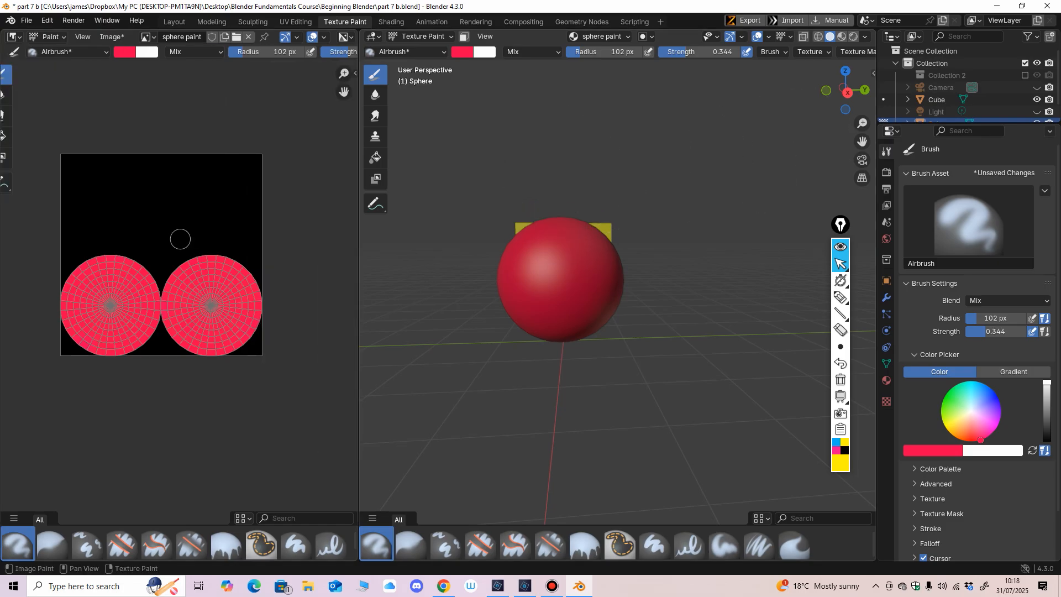
key(t)
key(t)
key(n)
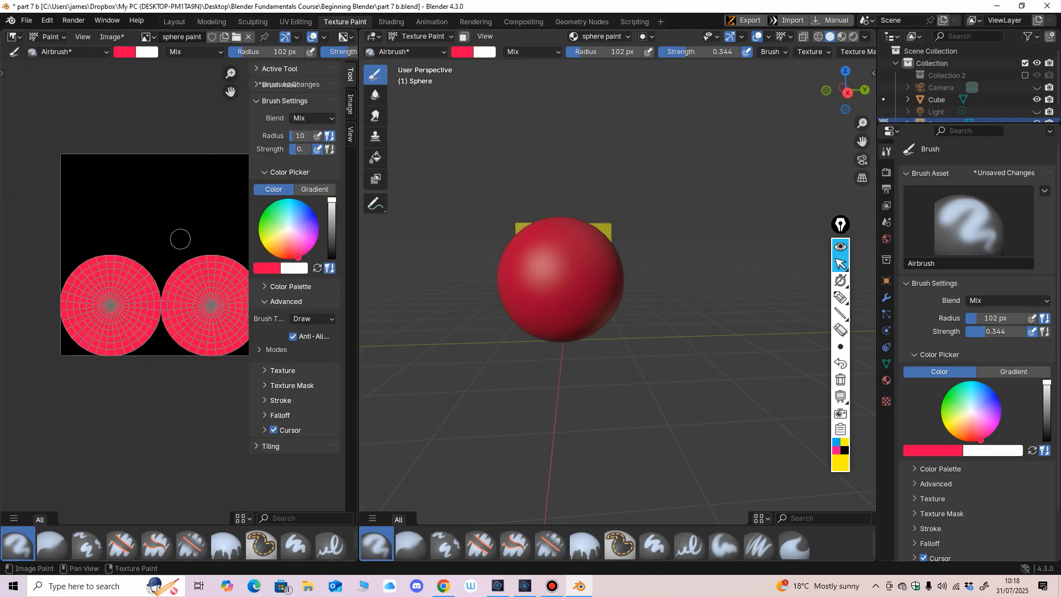
key(n)
key(n)
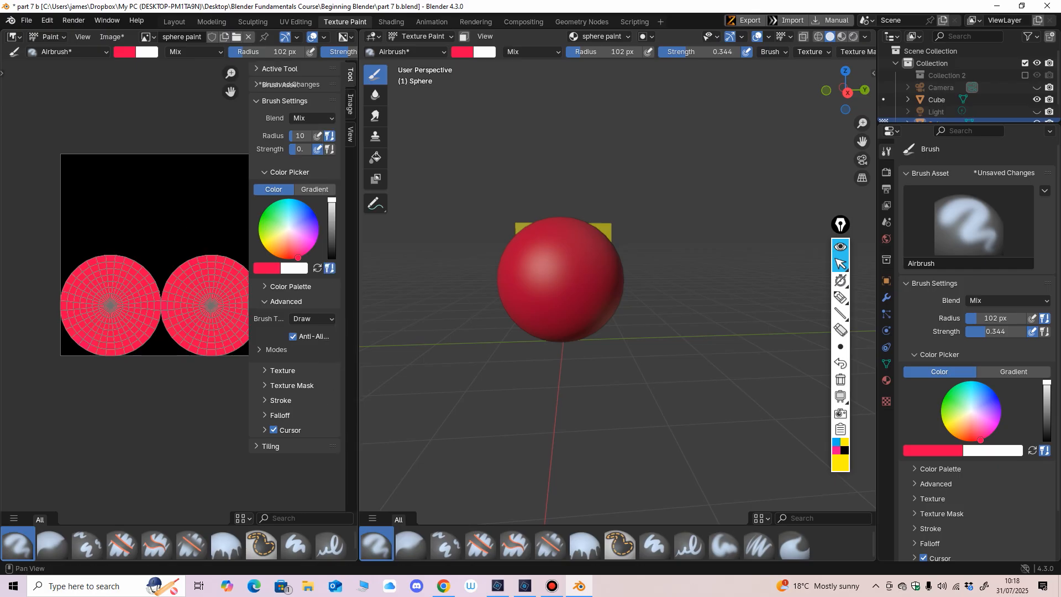
click(263, 85)
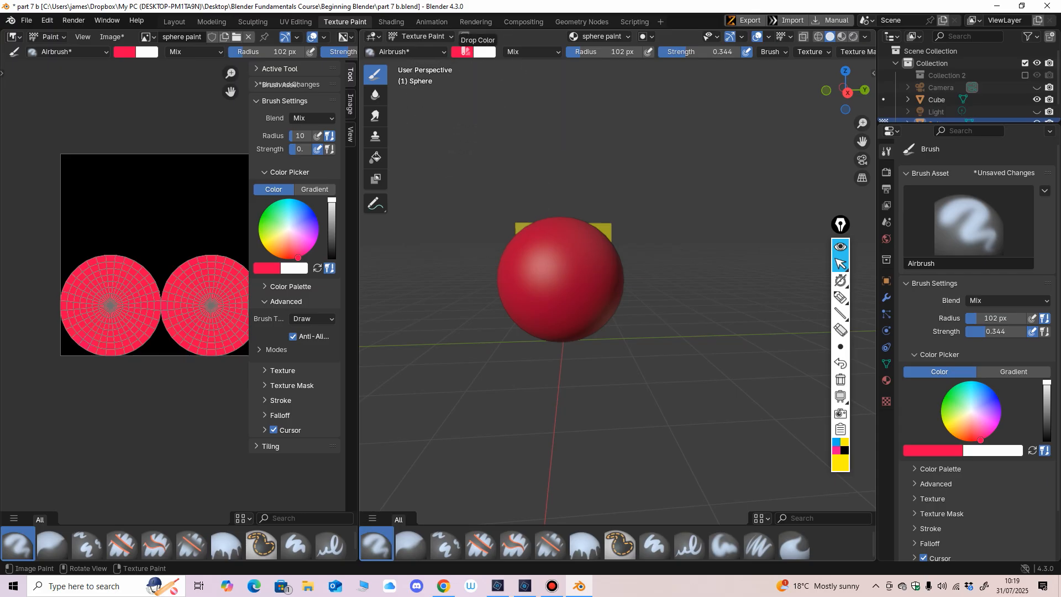
Step: Change the brush colour to pink in the Image Editor's sidebar and hide the sidebar
drag(298, 255, 299, 244)
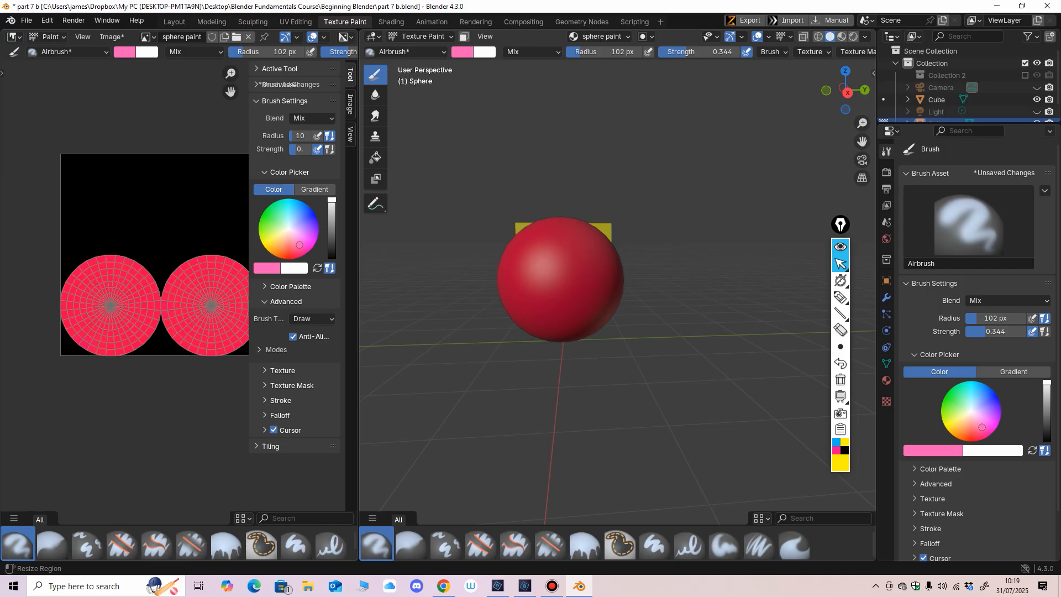
key(n)
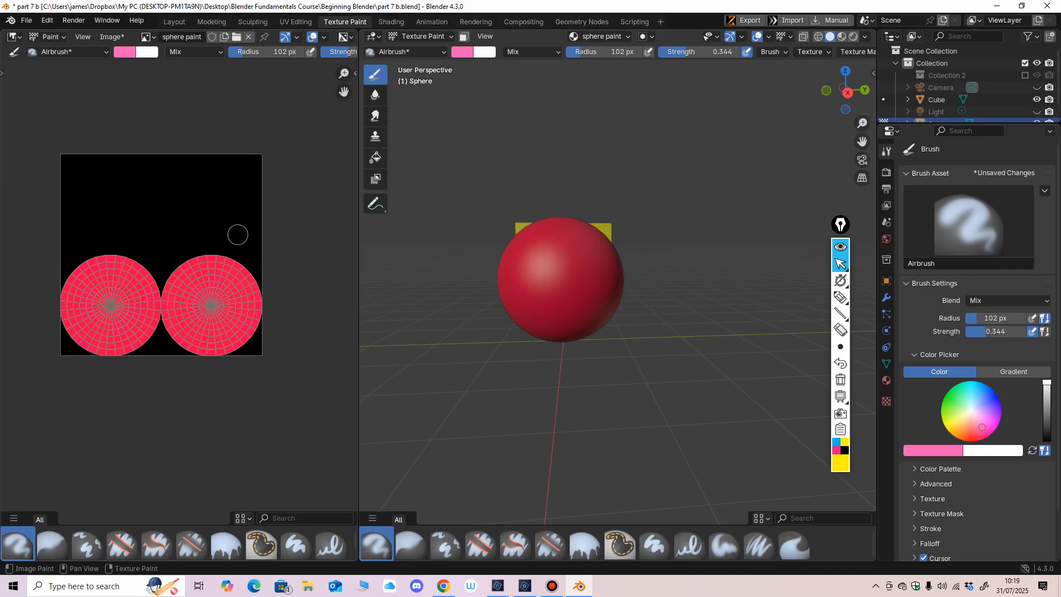
key(Home)
key(n)
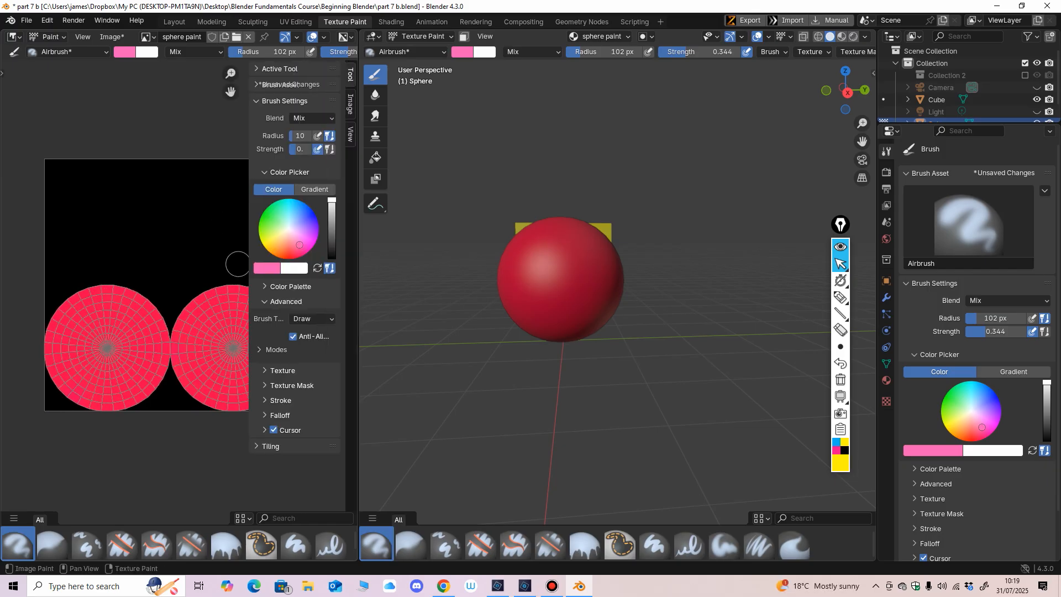
key(n)
key(n)
key(n)
key(n)
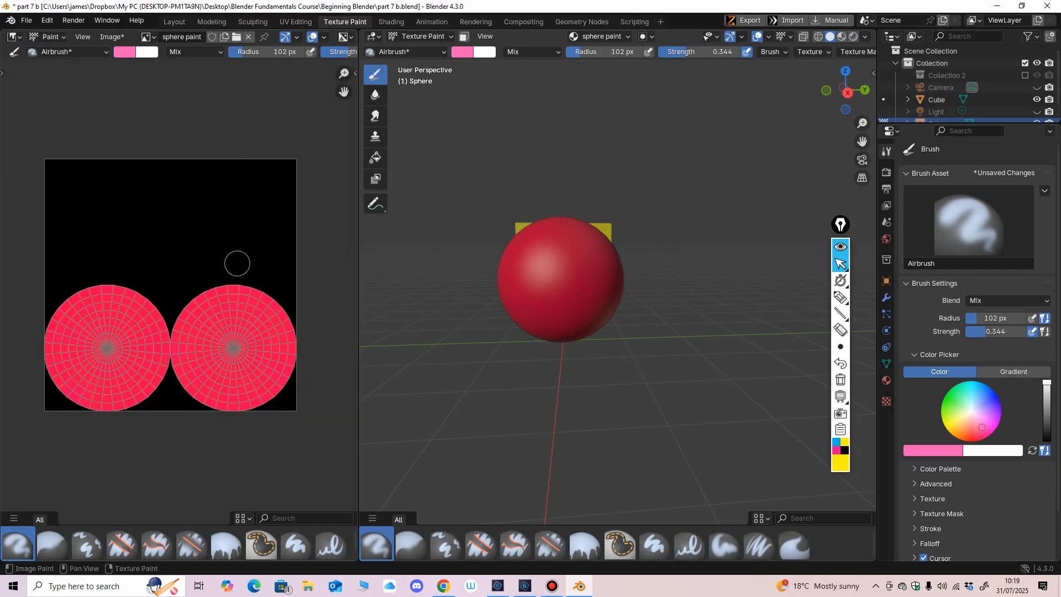
key(n)
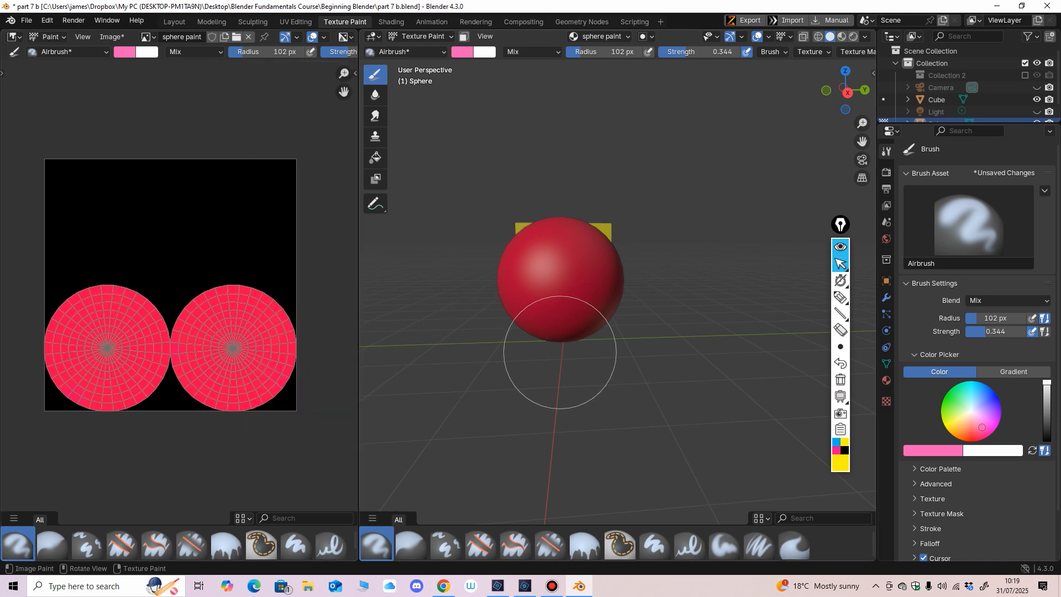
Step: Reduce the Airbrush radius to 30 px and change the brush colour to blue
middle_drag(557, 379, 536, 317)
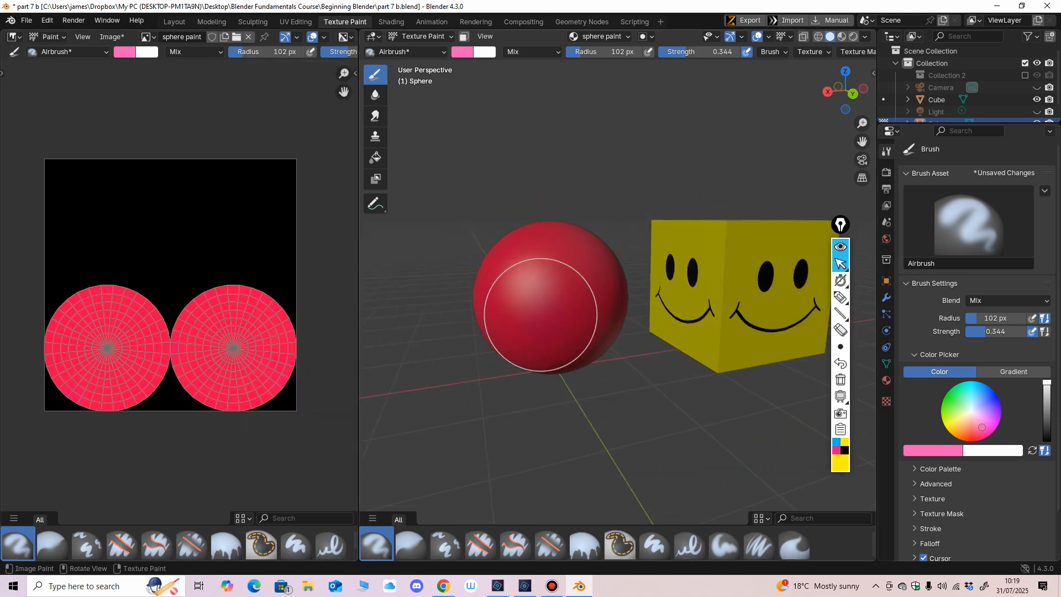
key(f)
click(555, 316)
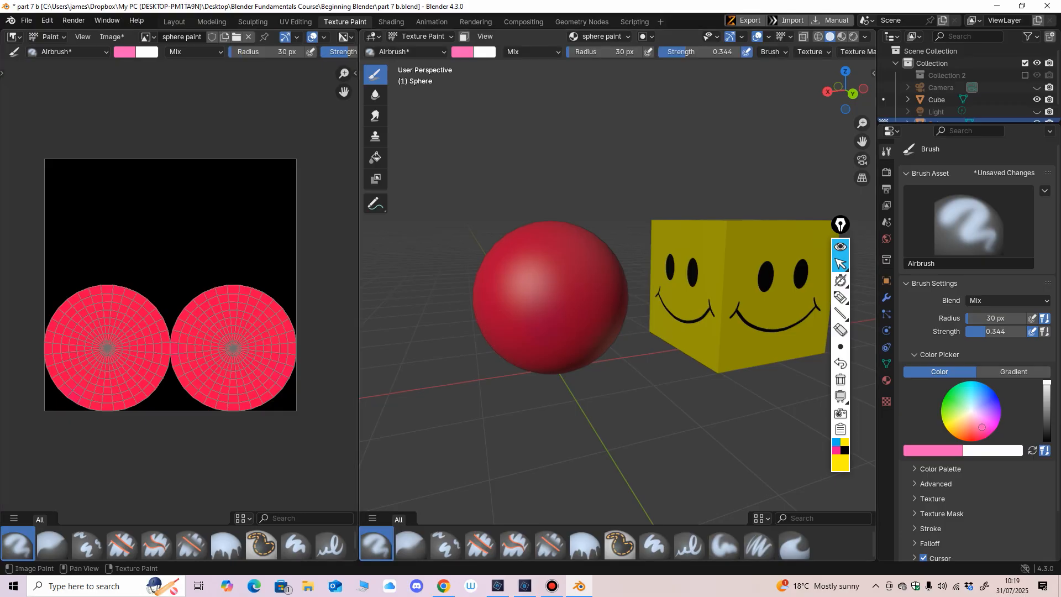
click(125, 52)
mouse_move(183, 134)
mouse_down()
mouse_move(174, 120)
mouse_move(199, 77)
mouse_up()
mouse_move(489, 386)
middle_down()
mouse_move(500, 395)
mouse_move(486, 373)
middle_up()
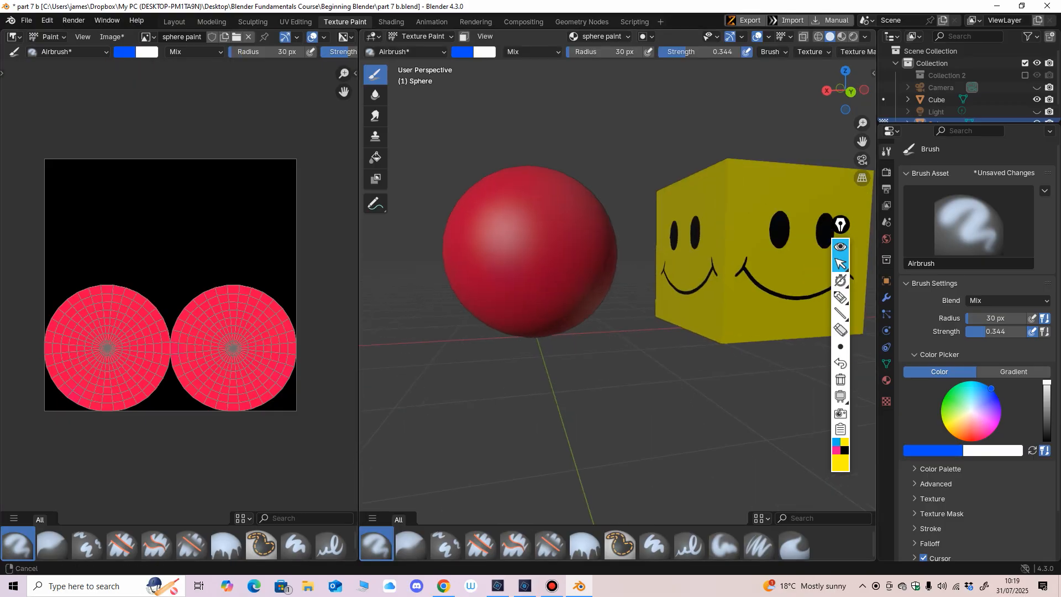
Step: Choose the Paint Hard brush and set its radius to 40 px and its strength to 1.000
click(654, 545)
middle_drag(552, 420, 502, 325)
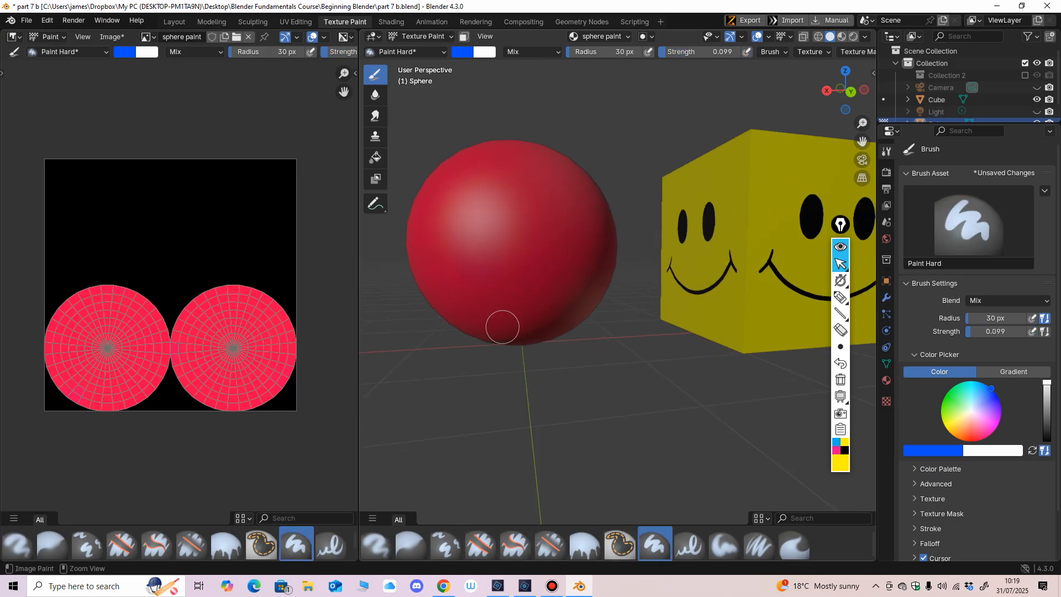
key(f)
click(475, 228)
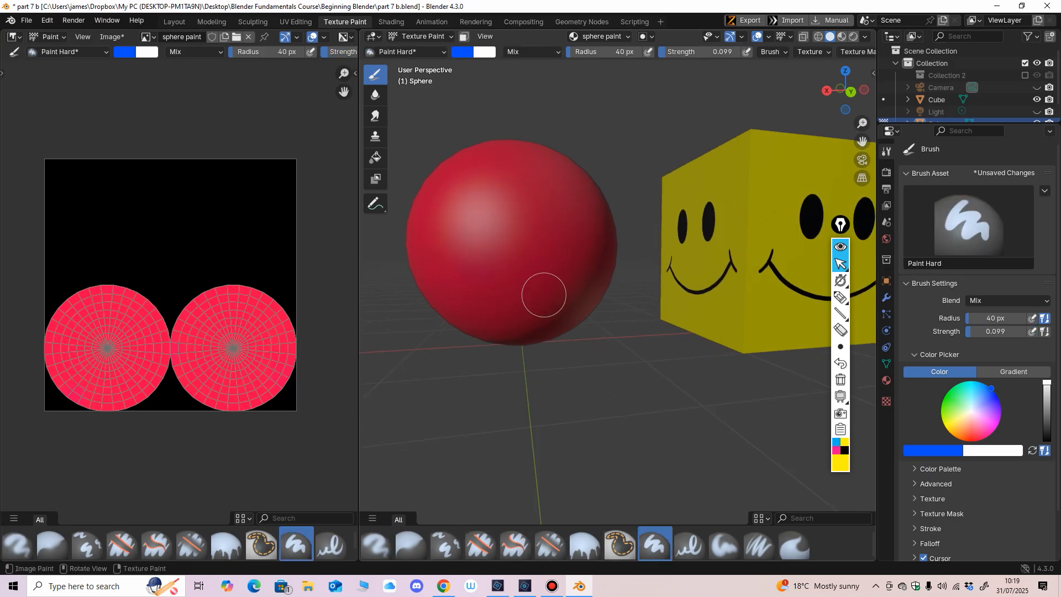
drag(696, 52, 772, 52)
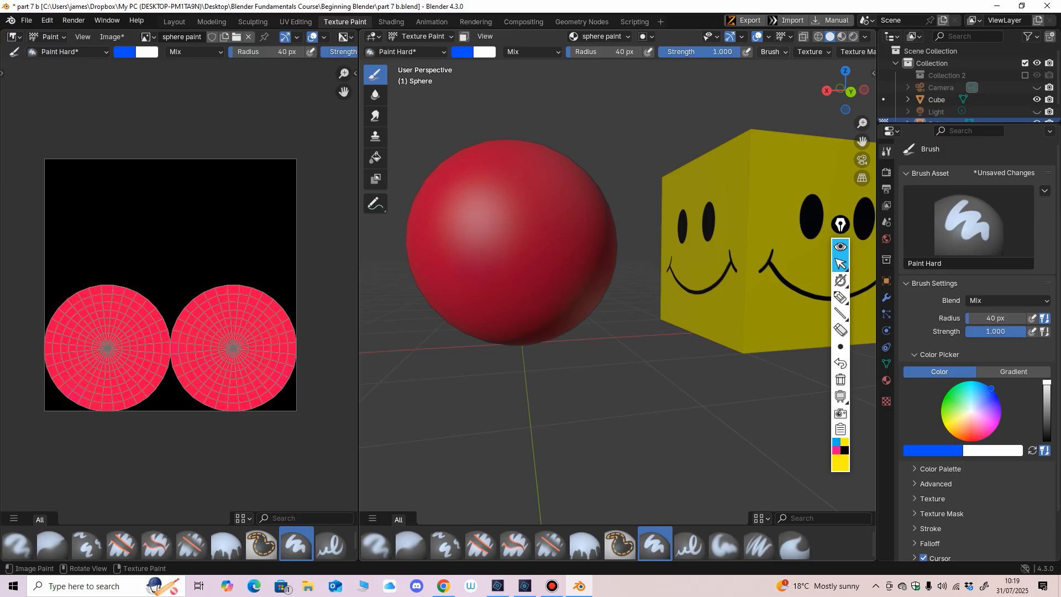
Step: Paint two round blue eyes on the sphere in the 3D viewport and a thin mouth line with a 1 px radius
click(454, 210)
mouse_move(483, 224)
middle_down()
mouse_move(526, 286)
mouse_move(565, 228)
mouse_move(554, 346)
middle_up()
click(566, 217)
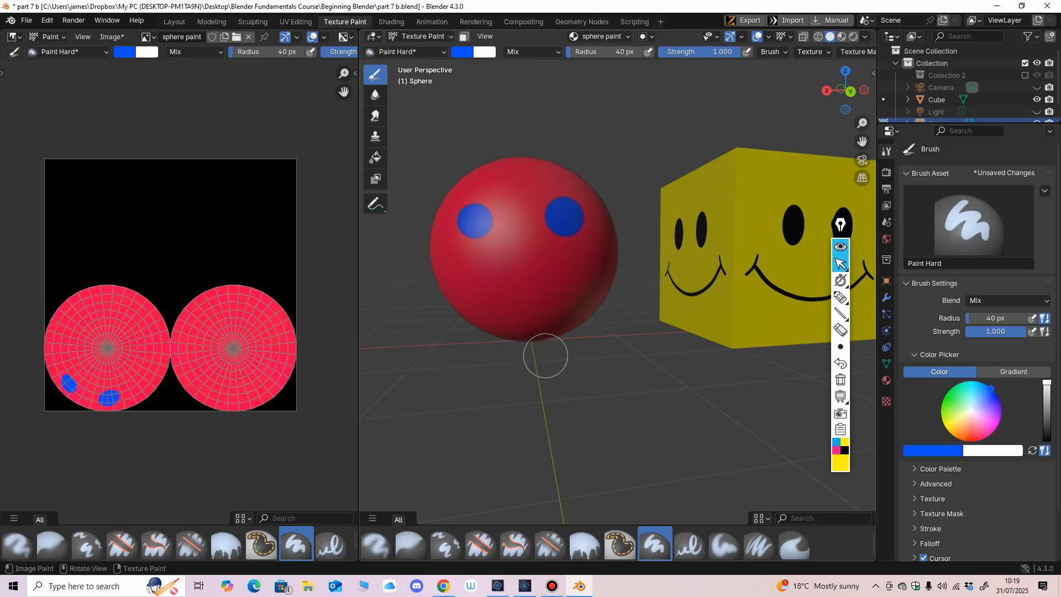
key(f)
click(495, 312)
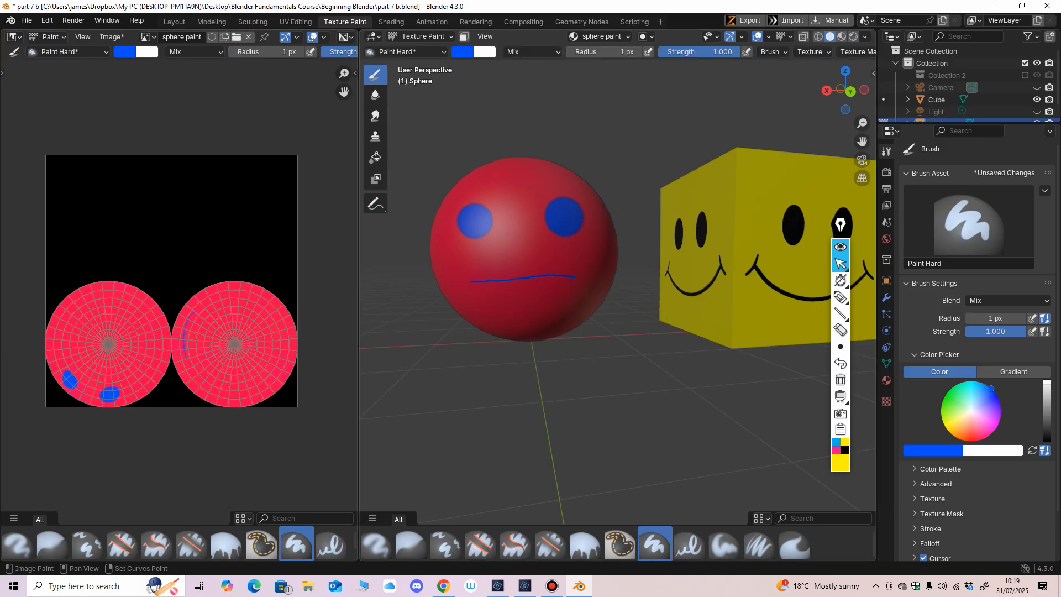
Step: Set the brush radius to 89 px and paint blue over the centres of both UV circles in the Image Editor
scroll(144, 392, up, 2)
key(f)
click(258, 321)
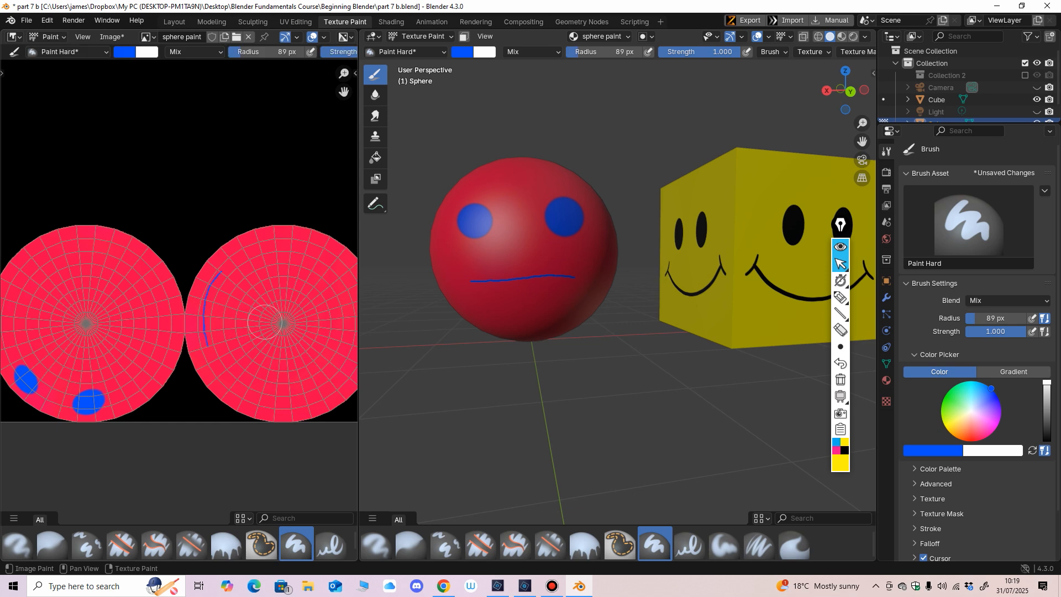
mouse_move(283, 320)
middle_down()
mouse_move(231, 302)
mouse_move(213, 327)
mouse_move(267, 308)
middle_up()
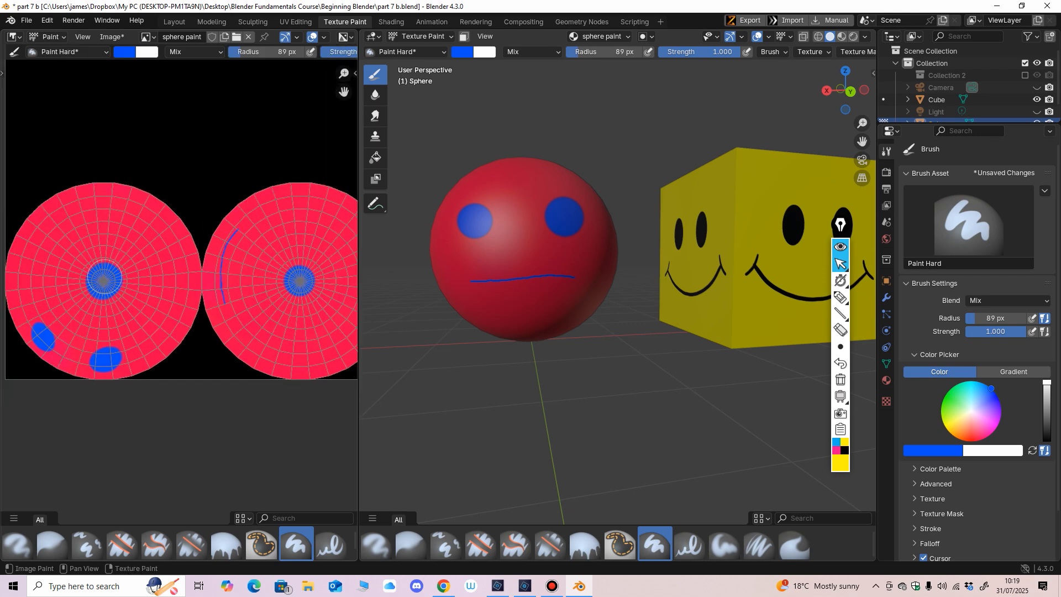
Step: Lower the Paint Hard brush strength to 0.113 for painting in the Image Editor
middle_drag(283, 53, 245, 53)
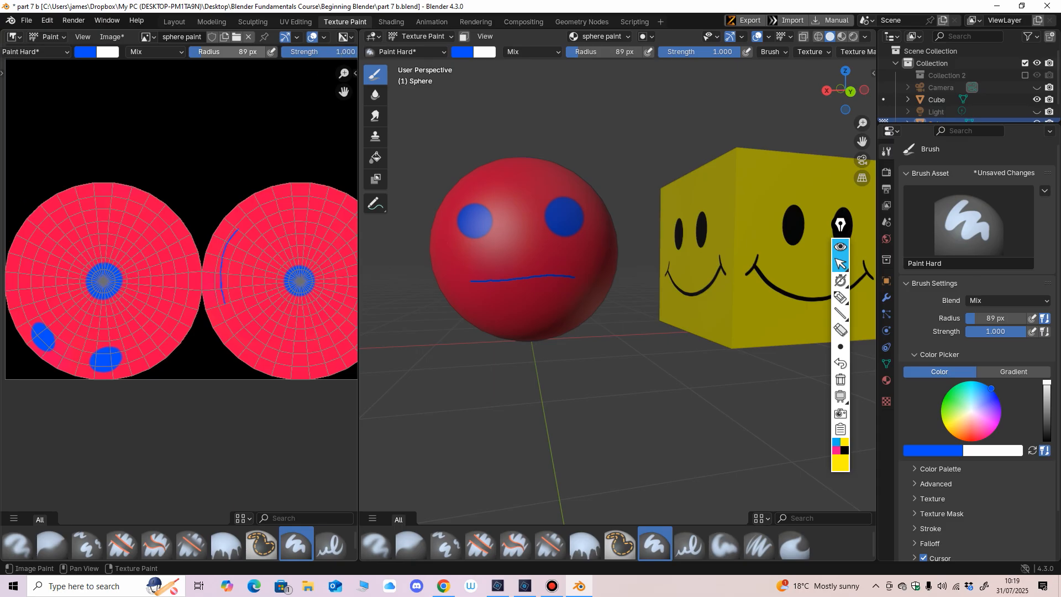
shift+middle_drag(471, 233, 510, 273)
scroll(510, 272, up, 2)
shift+middle_drag(578, 286, 592, 260)
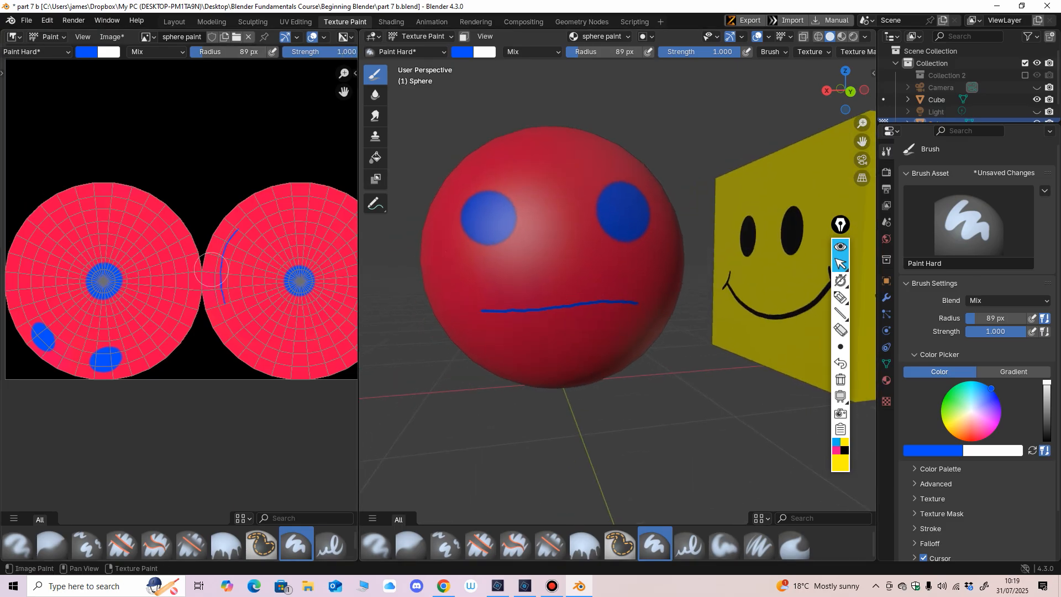
middle_drag(211, 270, 299, 205)
scroll(299, 205, up, 2)
middle_drag(298, 65, 271, 155)
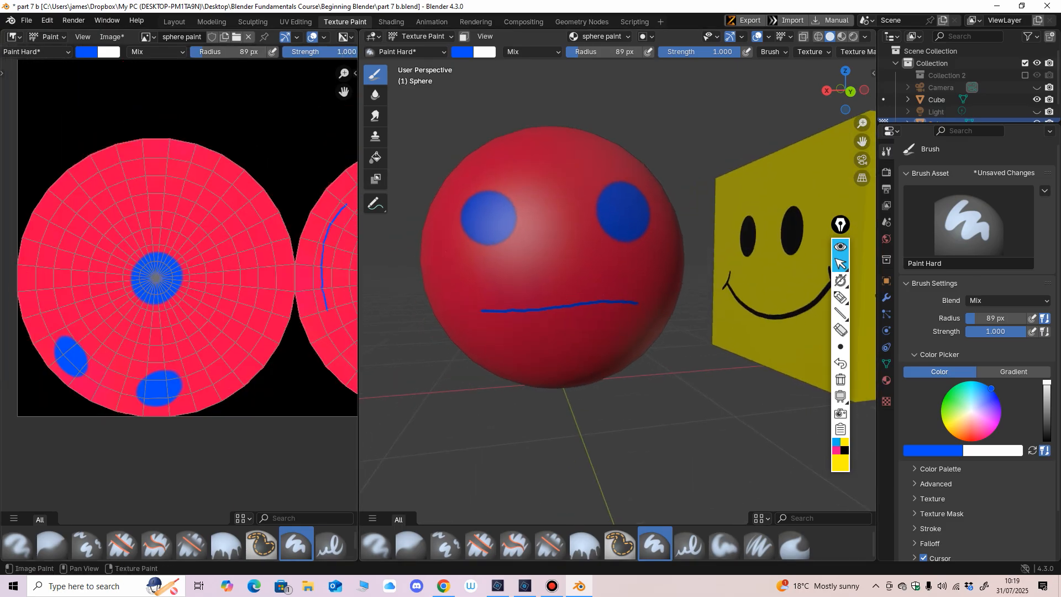
mouse_move(321, 52)
mouse_down()
mouse_move(306, 52)
mouse_move(321, 51)
mouse_up()
middle_drag(269, 53, 228, 53)
drag(311, 51, 238, 52)
Step: Set the brush radius to 23 px, darken the blue slightly, and paint faint rings around both eyes and a faint nose spot
scroll(266, 209, up, 1)
middle_drag(239, 232, 320, 185)
scroll(320, 185, up, 2)
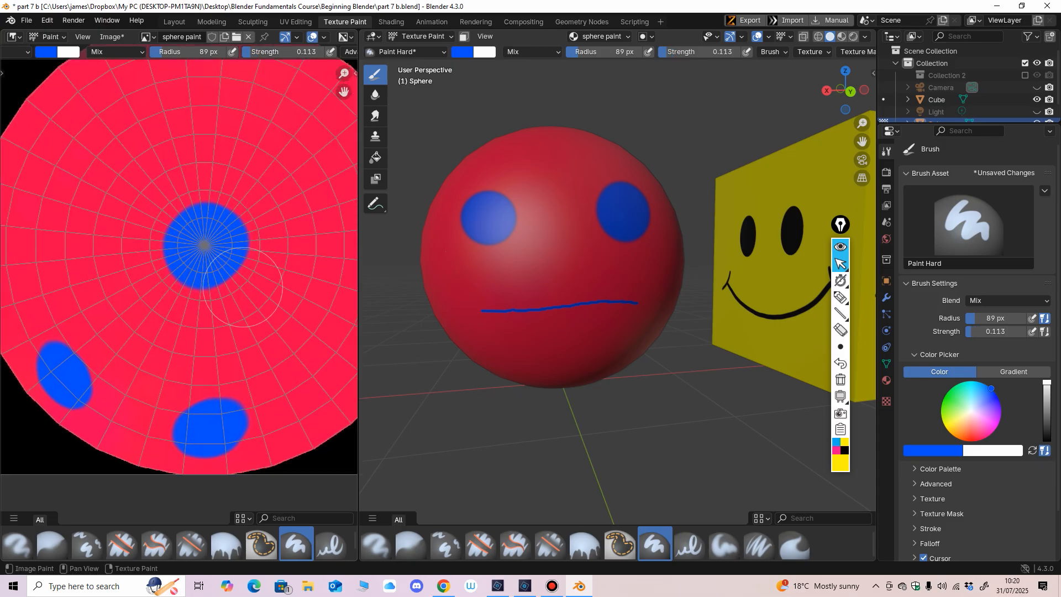
key(f)
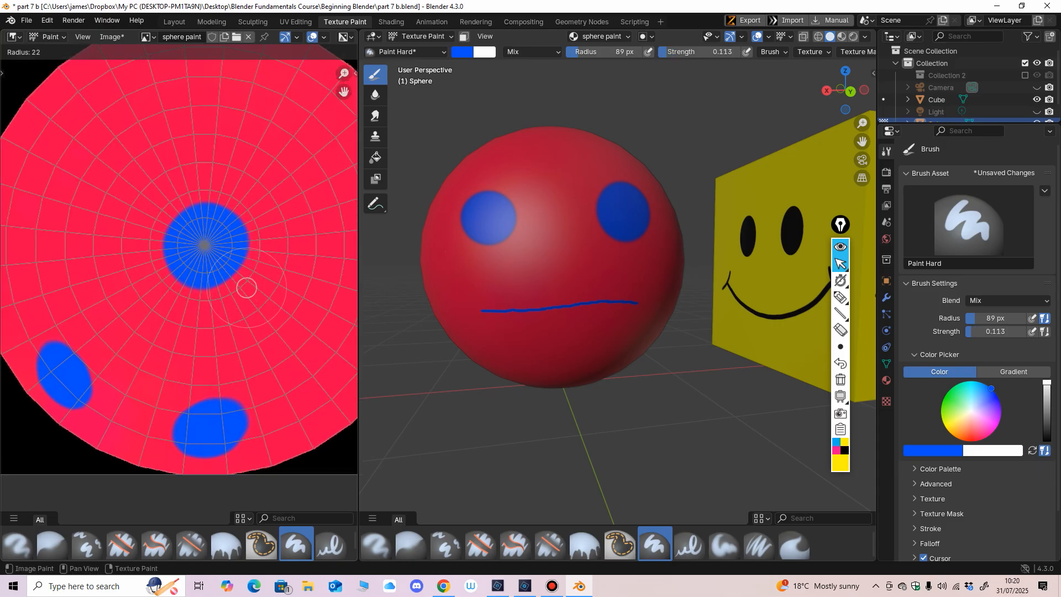
click(247, 287)
click(46, 51)
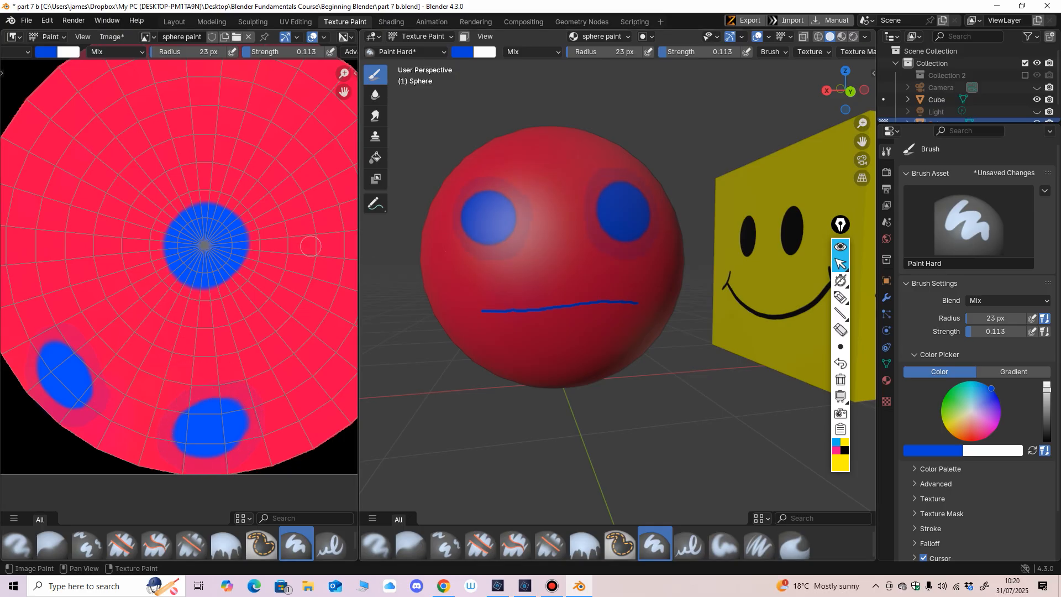
mouse_move(599, 301)
middle_down()
mouse_move(620, 266)
mouse_move(562, 303)
mouse_move(569, 310)
mouse_move(641, 265)
mouse_move(573, 280)
middle_up()
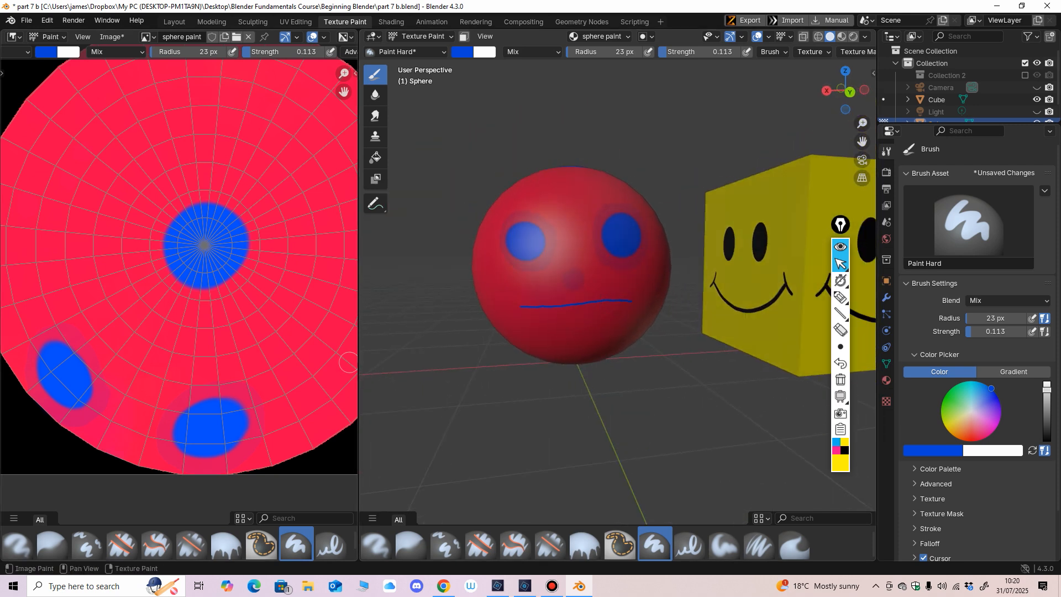
Step: Examine the faint low-strength paint on both UV circles and around the eyes and nose on the sphere
scroll(197, 291, down, 4)
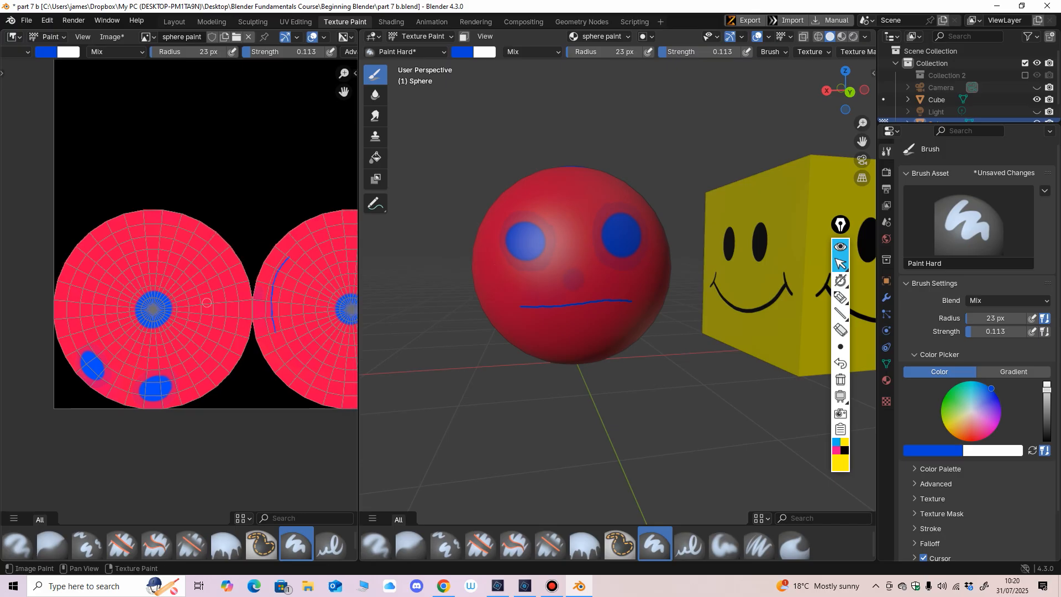
middle_drag(246, 258, 181, 276)
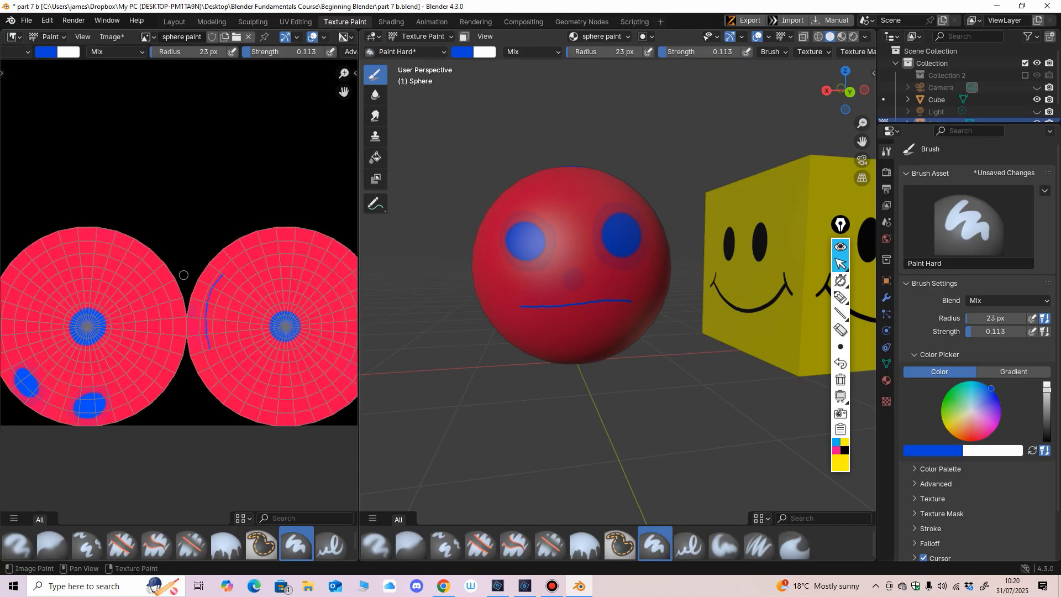
scroll(287, 266, down, 1)
middle_drag(291, 274, 277, 277)
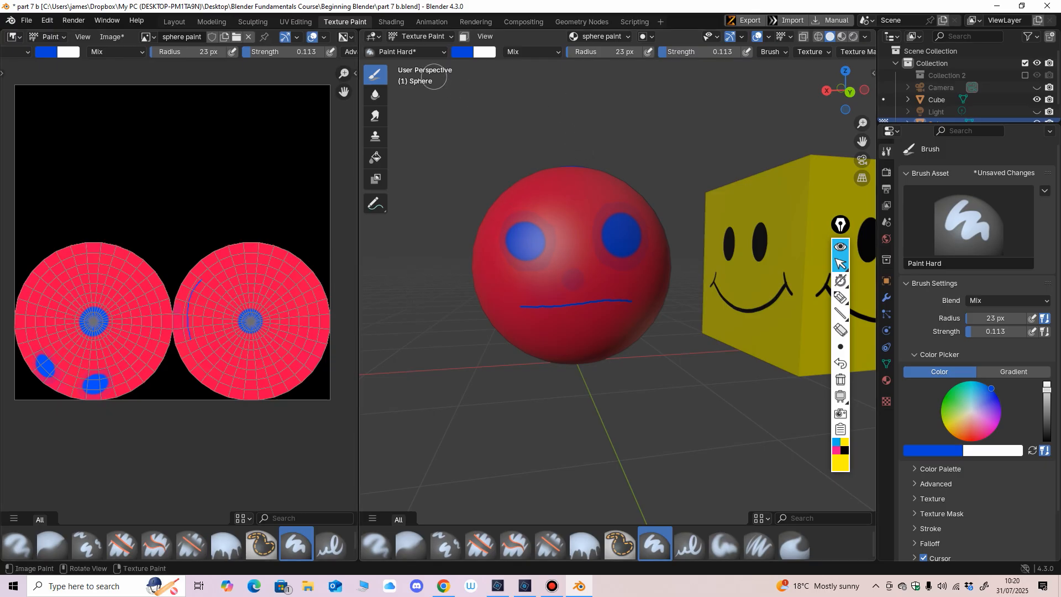
scroll(496, 254, up, 2)
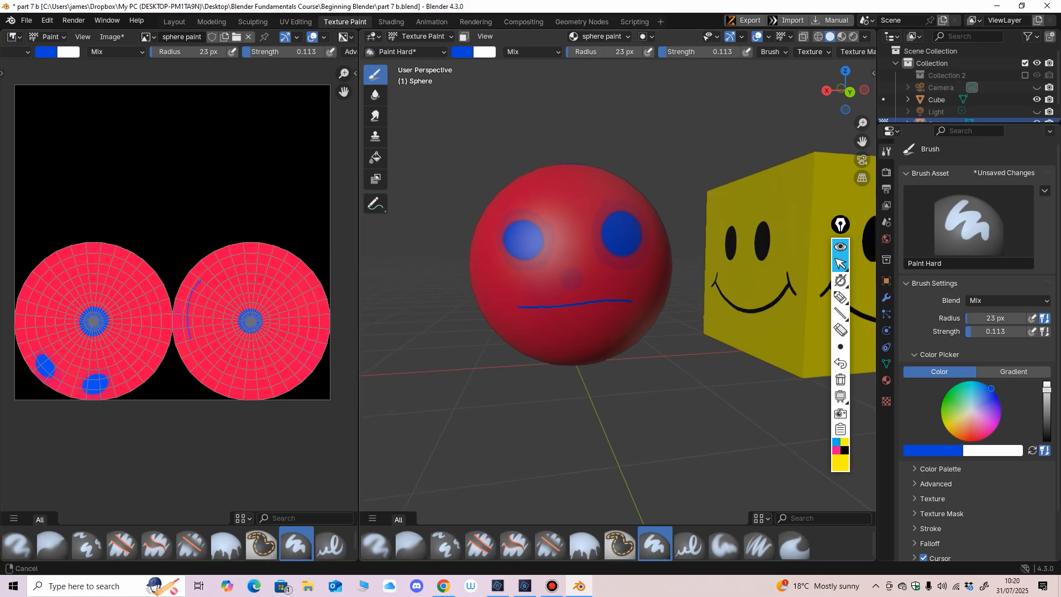
middle_drag(536, 279, 516, 276)
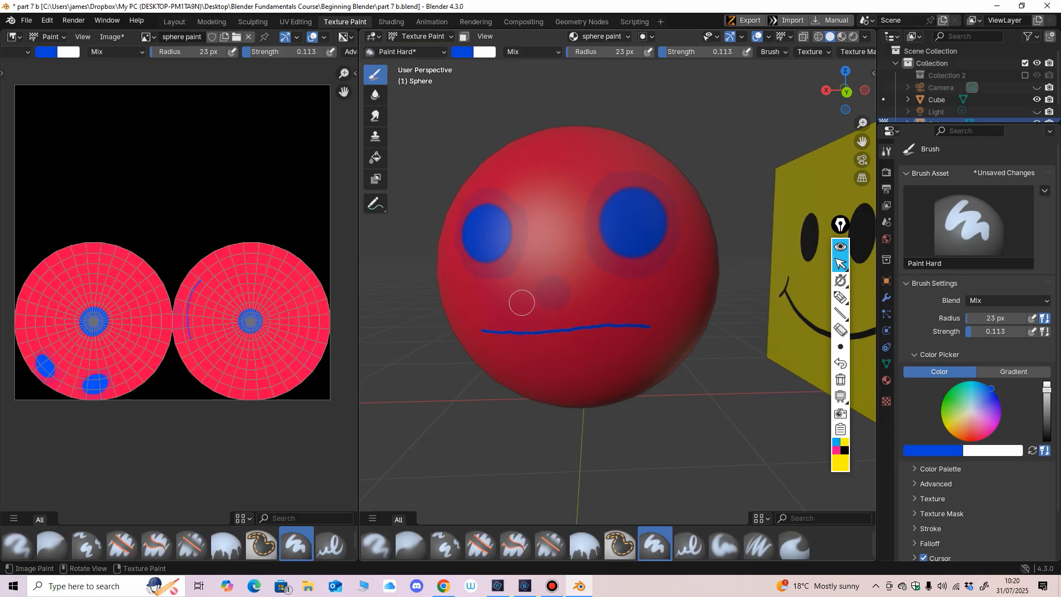
middle_drag(523, 314, 535, 319)
scroll(516, 287, down, 1)
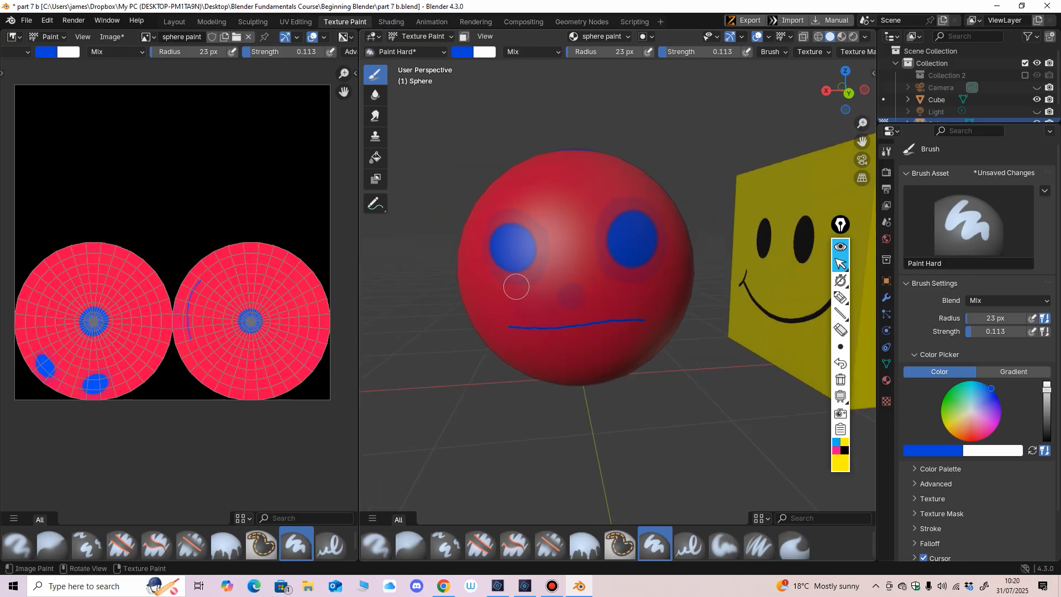
scroll(497, 242, up, 1)
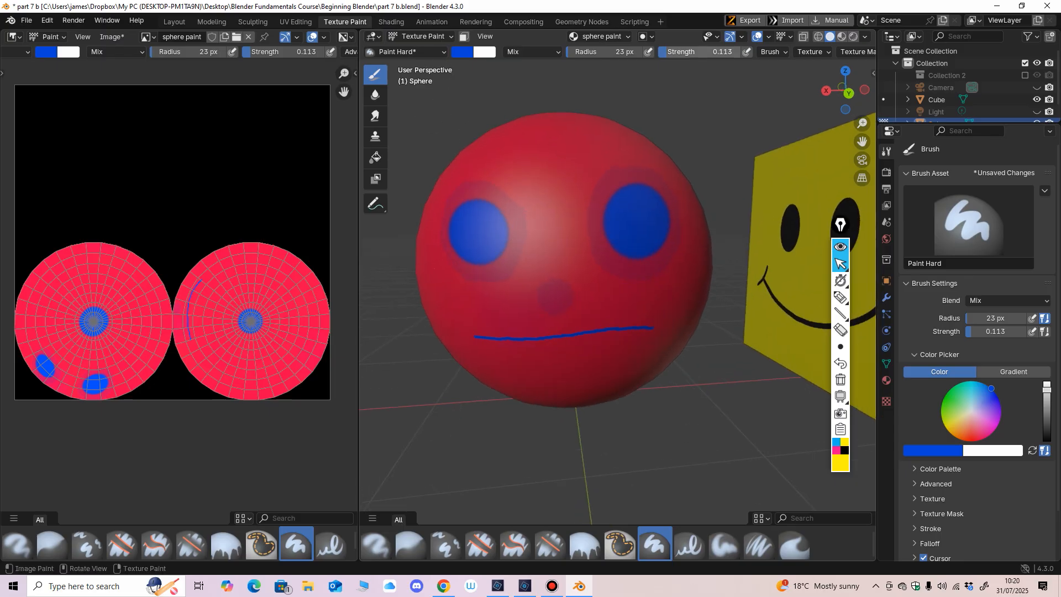
Step: Set the brush strength to 1.000 and the radius to 38 px, and paint a solid blue round spot on the sphere's forehead
drag(680, 52, 769, 52)
middle_drag(590, 194, 596, 276)
key(f)
click(546, 237)
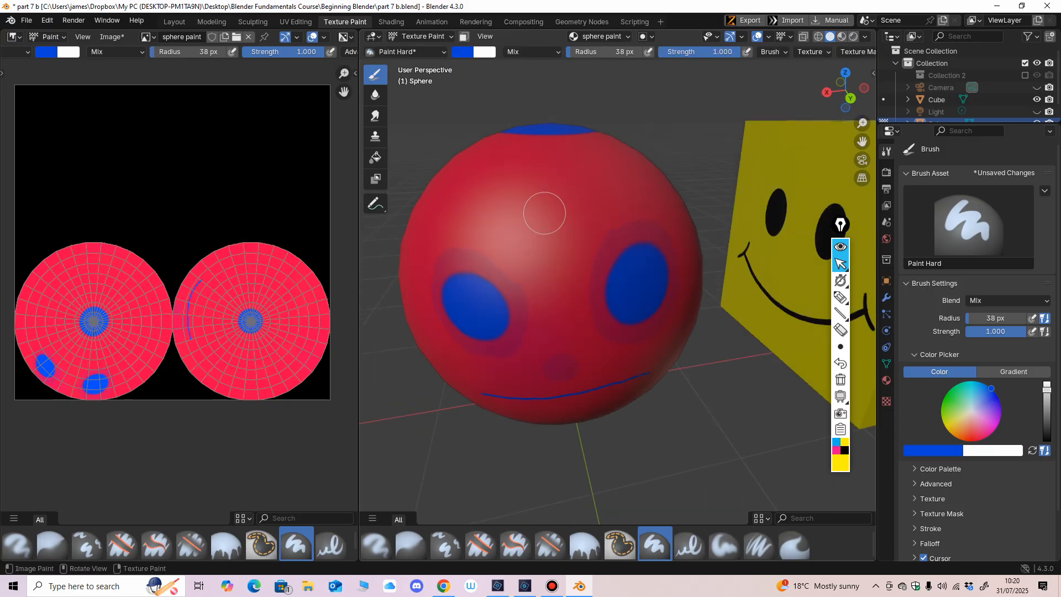
click(544, 213)
scroll(535, 274, up, 2)
middle_drag(544, 248, 556, 257)
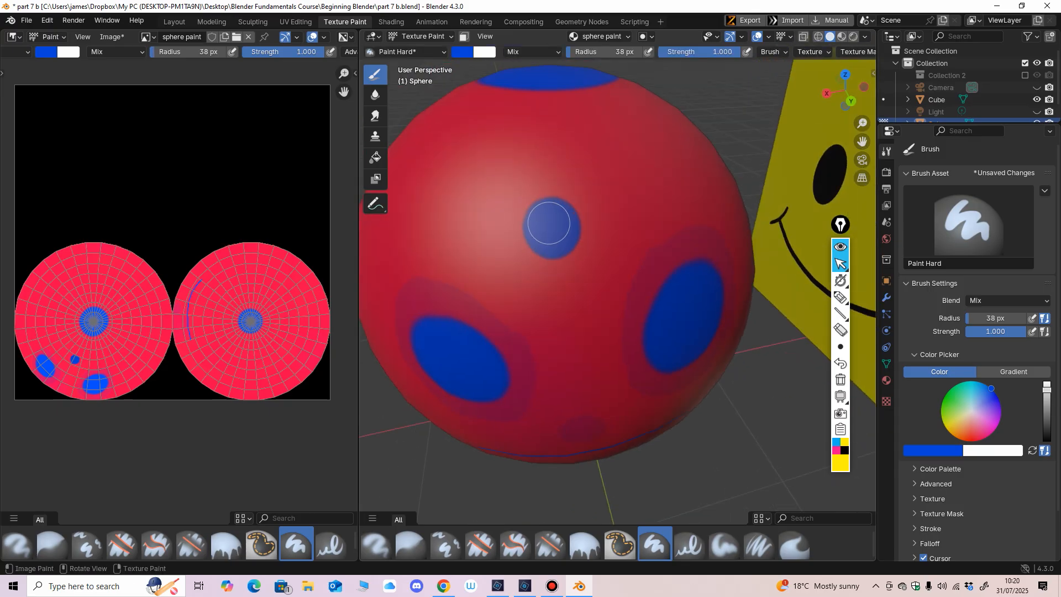
drag(552, 217, 559, 204)
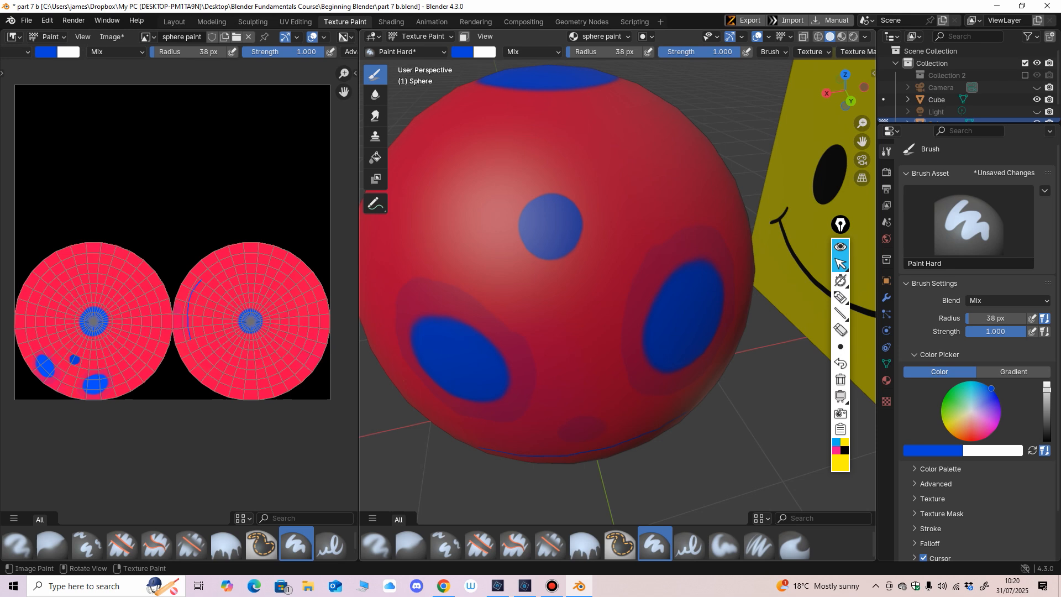
Step: Soften the edges of the blue forehead spot with the Blur brush at 38 px radius and 1.000 strength
click(375, 95)
scroll(442, 128, up, 3)
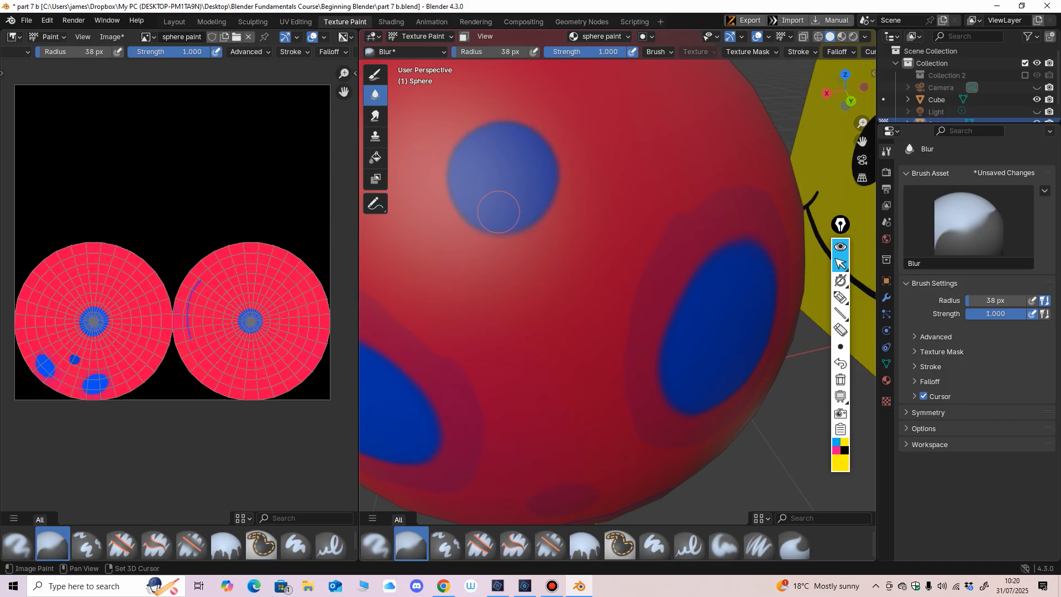
shift+middle_drag(497, 213, 555, 216)
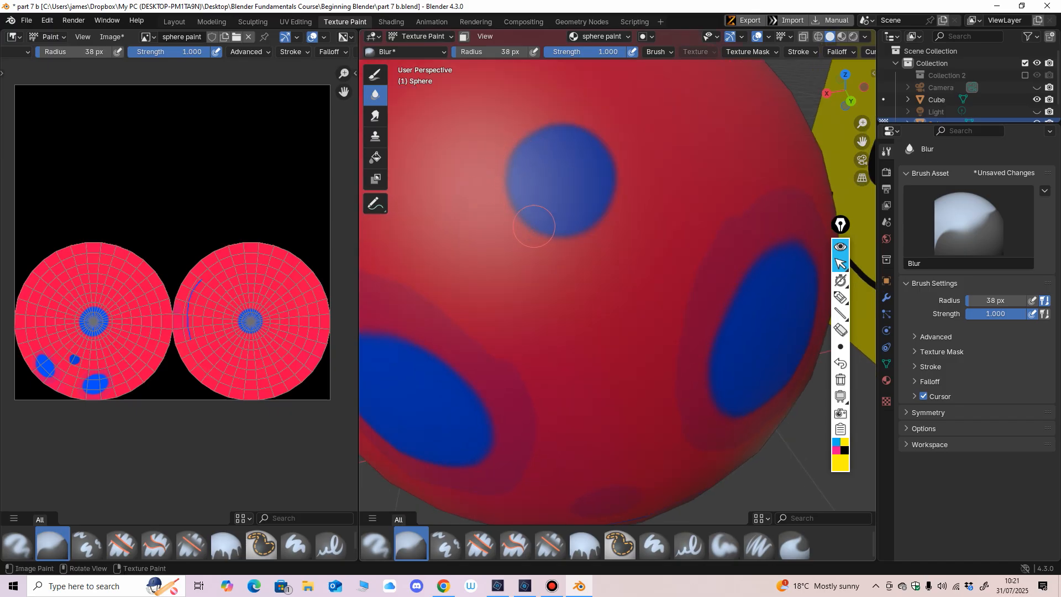
drag(534, 226, 576, 234)
middle_drag(569, 123, 544, 130)
middle_drag(513, 199, 509, 214)
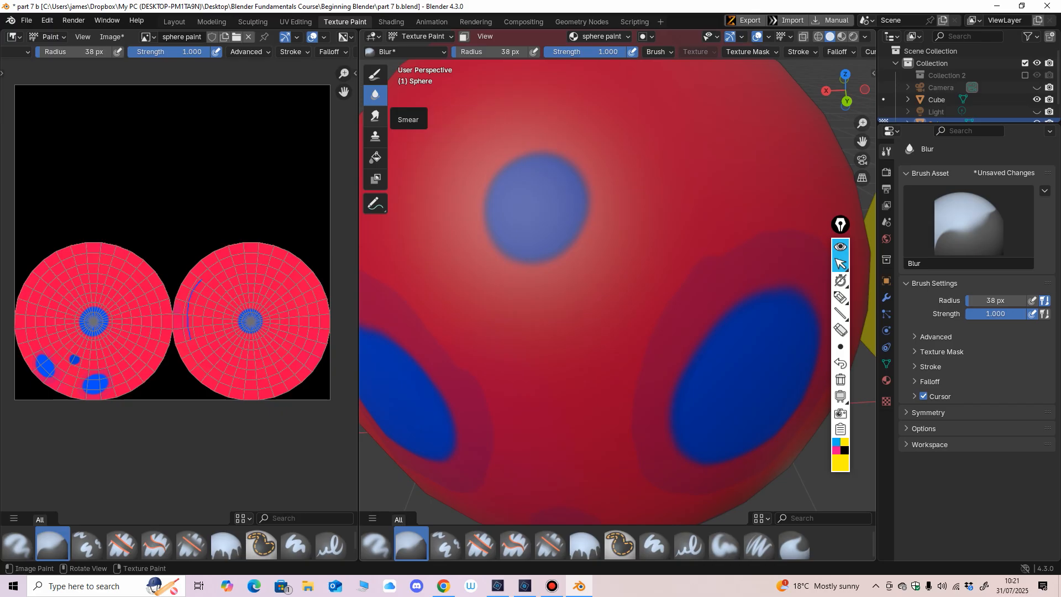
Step: Smear one side of the forehead spot outwards at 0.600 strength, first with a 38 px radius and again with 82 px
click(375, 116)
middle_drag(547, 183, 564, 187)
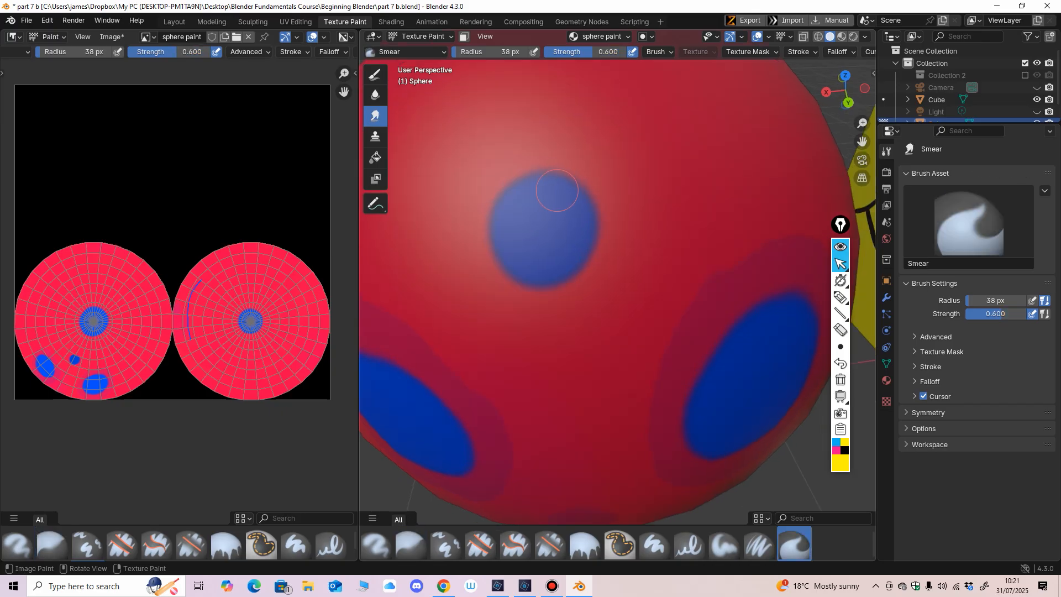
drag(572, 191, 602, 190)
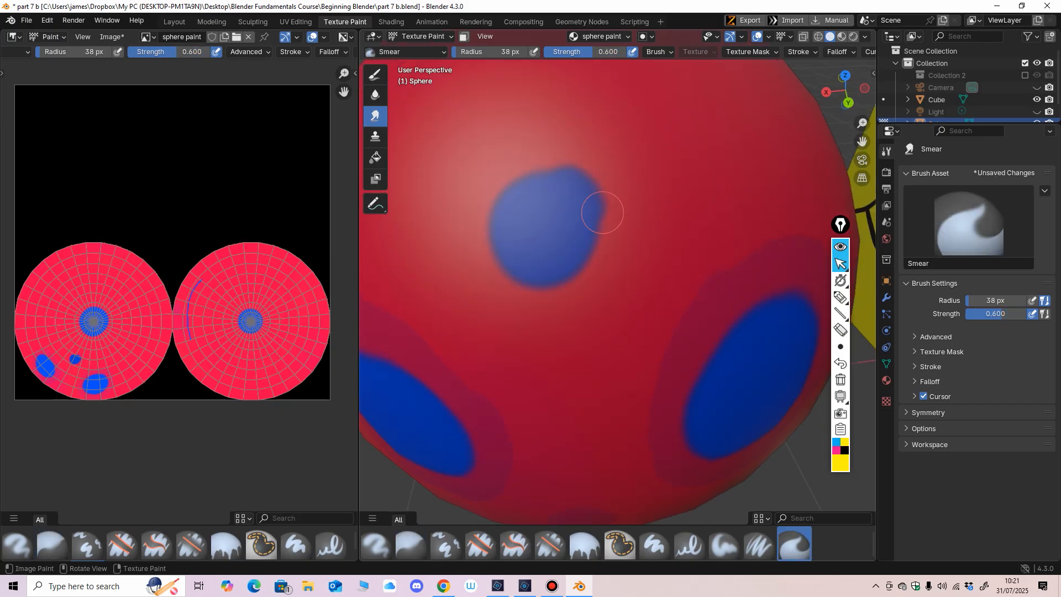
key(f)
click(624, 224)
drag(591, 235, 637, 243)
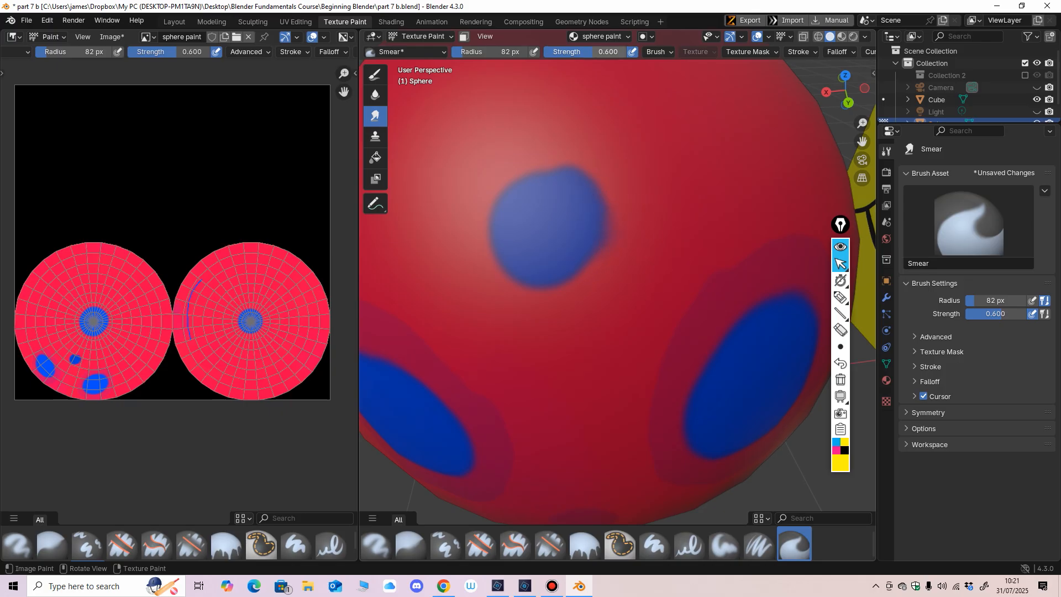
Step: Smear the forehead spot into a four-pointed star at strength 1.000, and rework its lower edge at strength 0.192
mouse_move(593, 52)
mouse_down()
mouse_move(576, 52)
mouse_move(633, 53)
mouse_up()
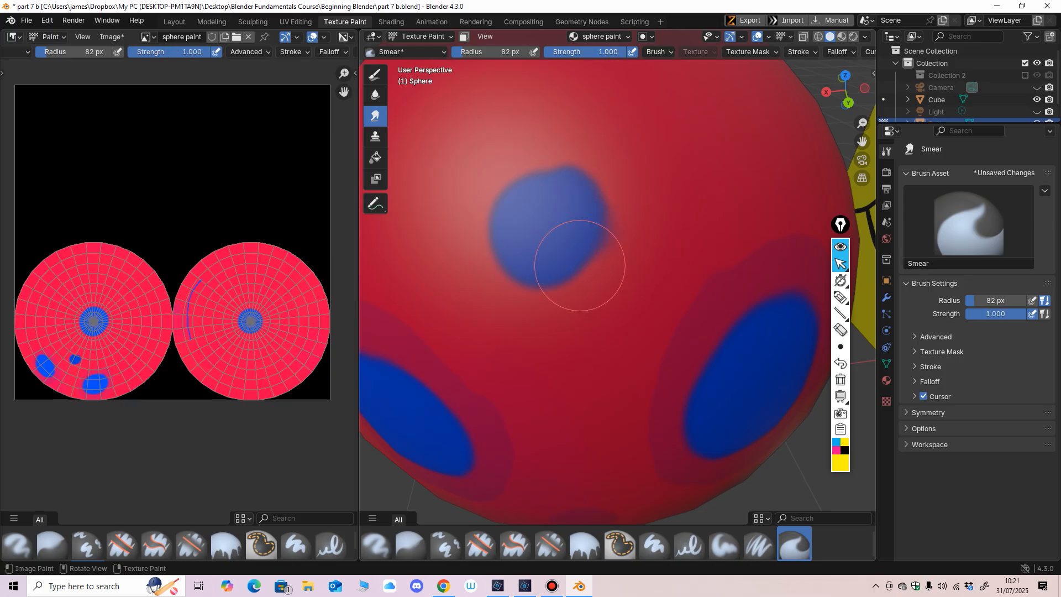
mouse_move(579, 265)
mouse_down()
mouse_move(599, 284)
mouse_move(569, 304)
mouse_move(525, 256)
mouse_move(486, 283)
mouse_move(519, 216)
mouse_move(490, 189)
mouse_move(540, 194)
mouse_move(599, 114)
mouse_up()
drag(594, 52, 553, 52)
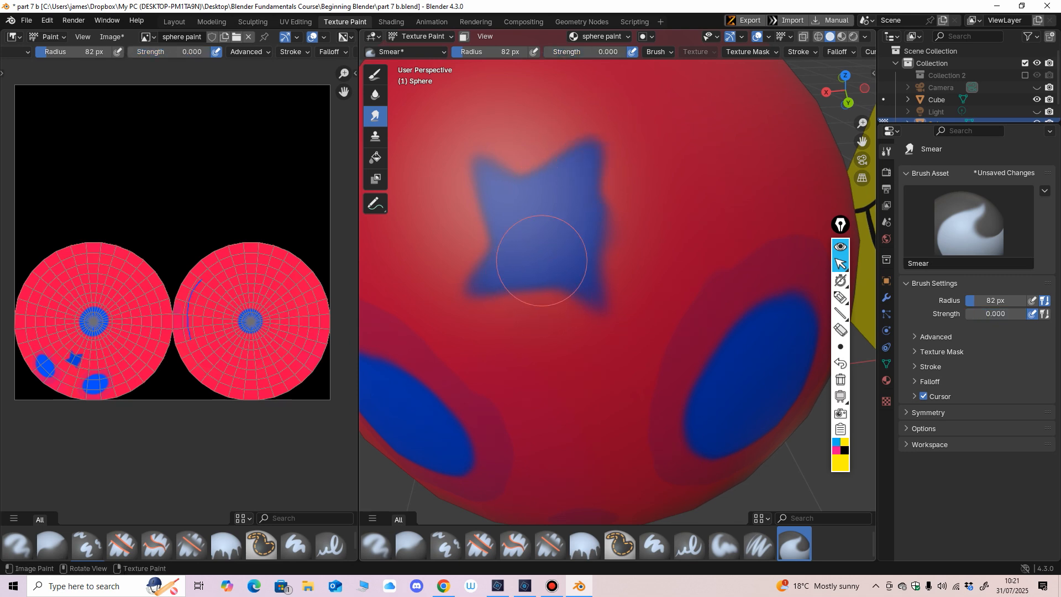
mouse_move(525, 290)
mouse_down()
mouse_move(525, 300)
mouse_move(542, 283)
mouse_move(535, 296)
mouse_move(521, 291)
mouse_up()
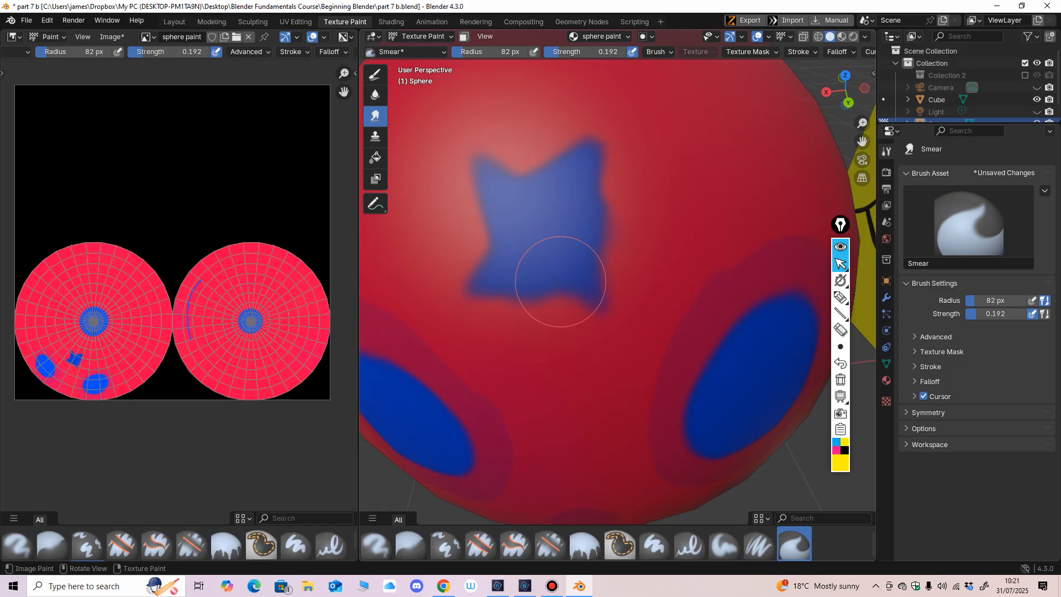
Step: Clone red from the area between the eyes onto the centre of the blue star with a 40 px Clone brush
click(375, 135)
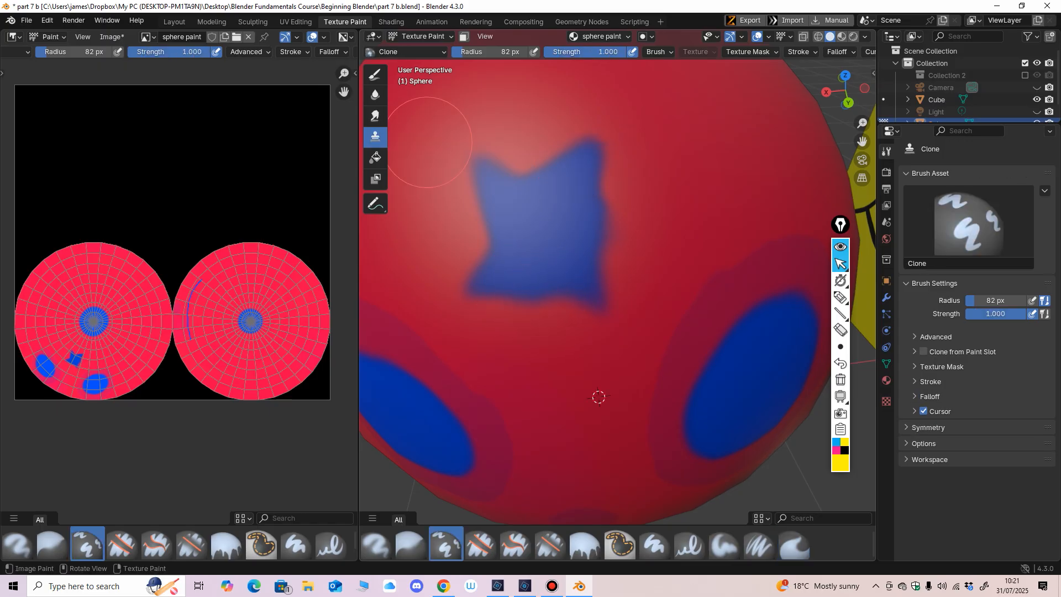
scroll(505, 244, down, 5)
scroll(550, 213, up, 2)
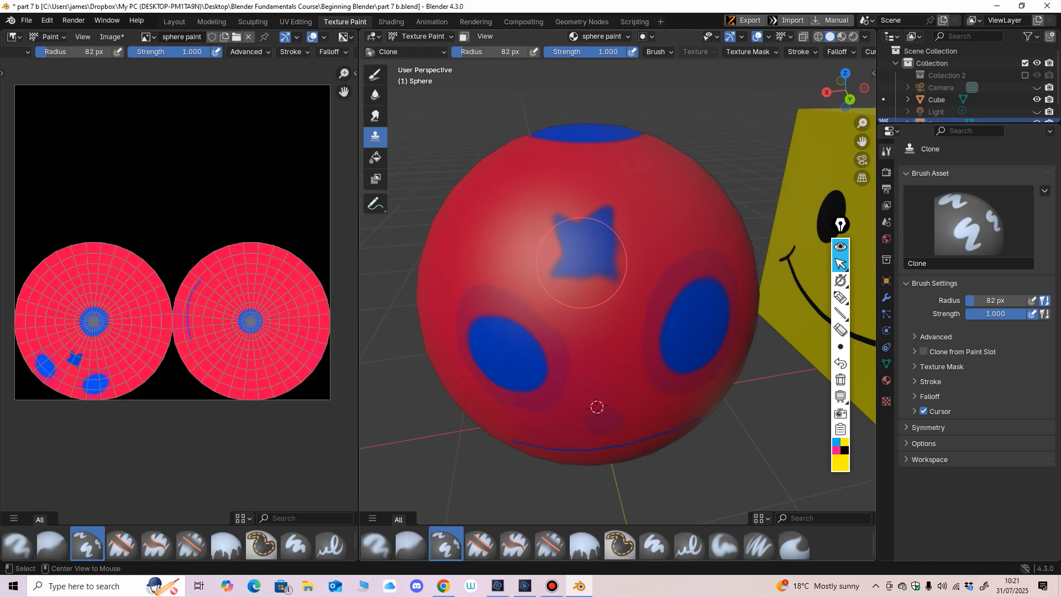
key(f)
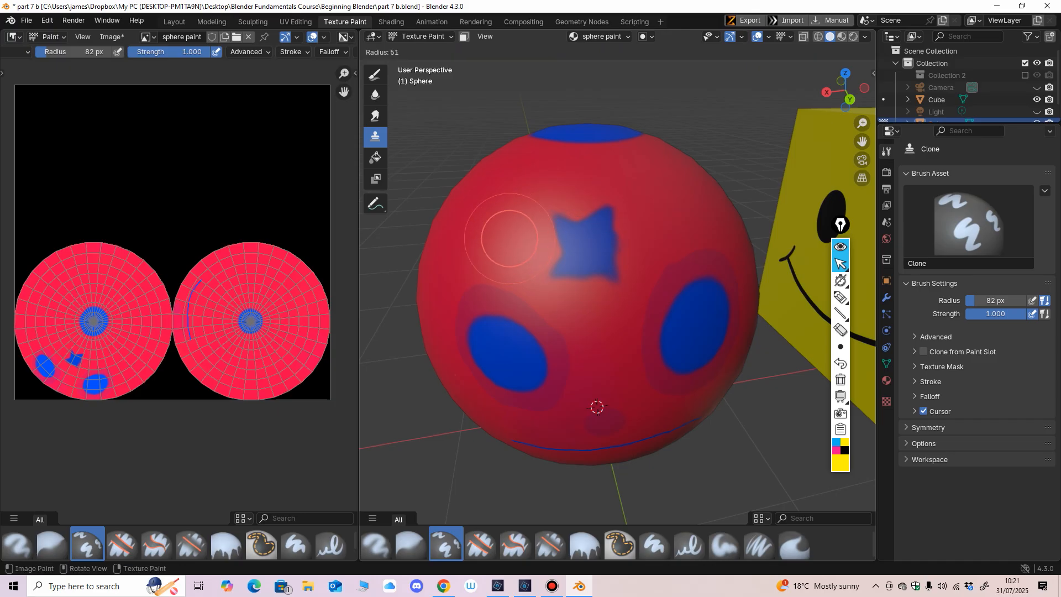
click(506, 244)
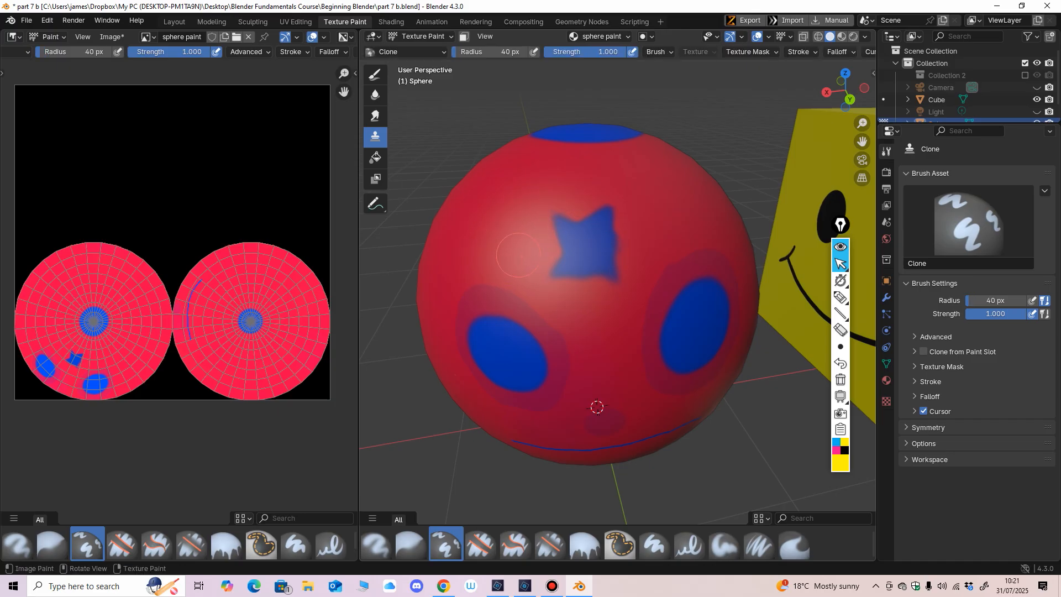
scroll(572, 218, up, 2)
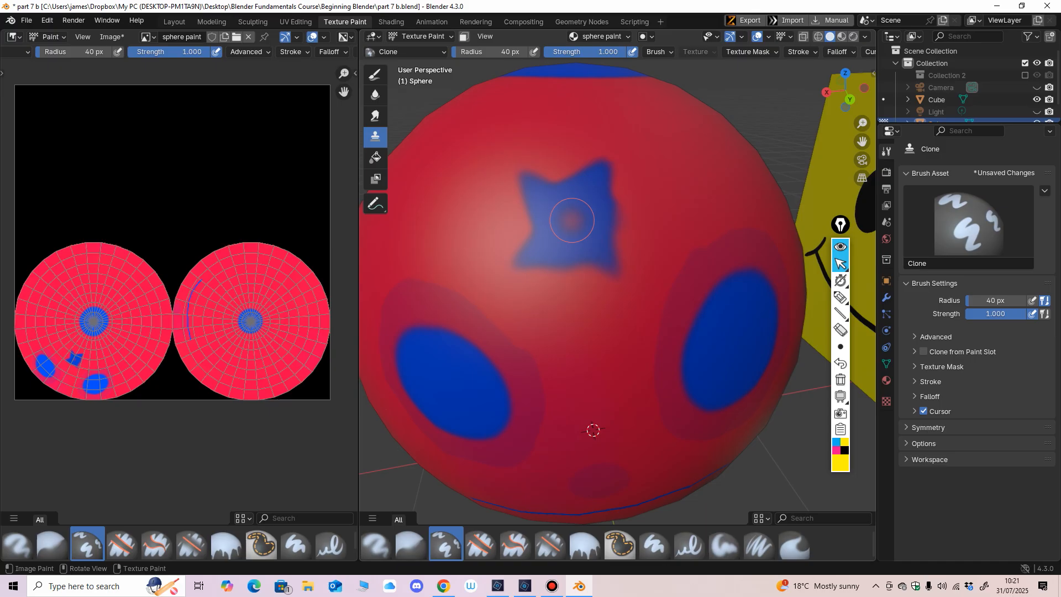
click(571, 220)
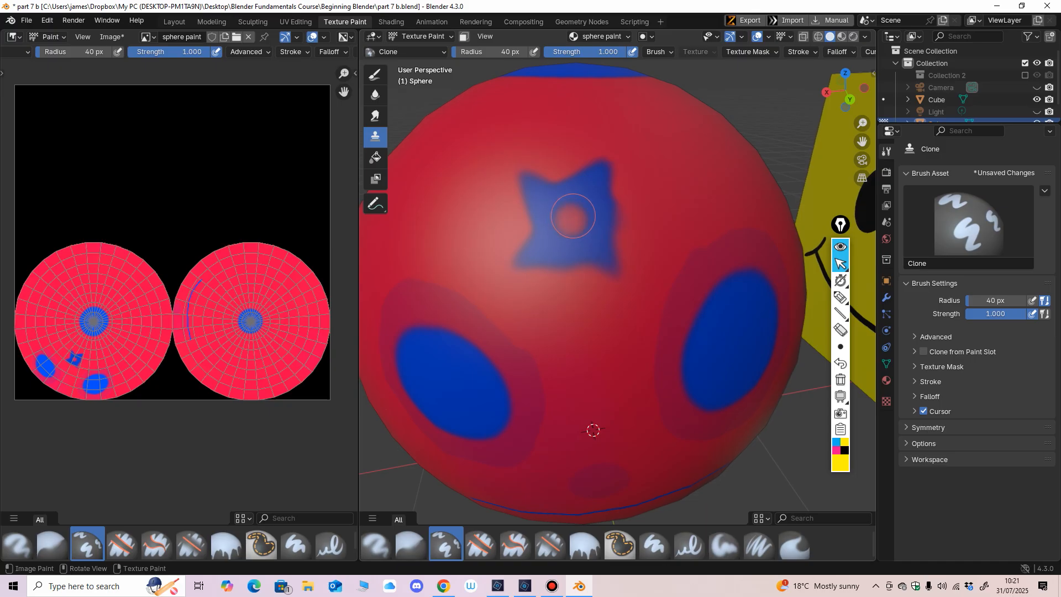
scroll(571, 219, down, 2)
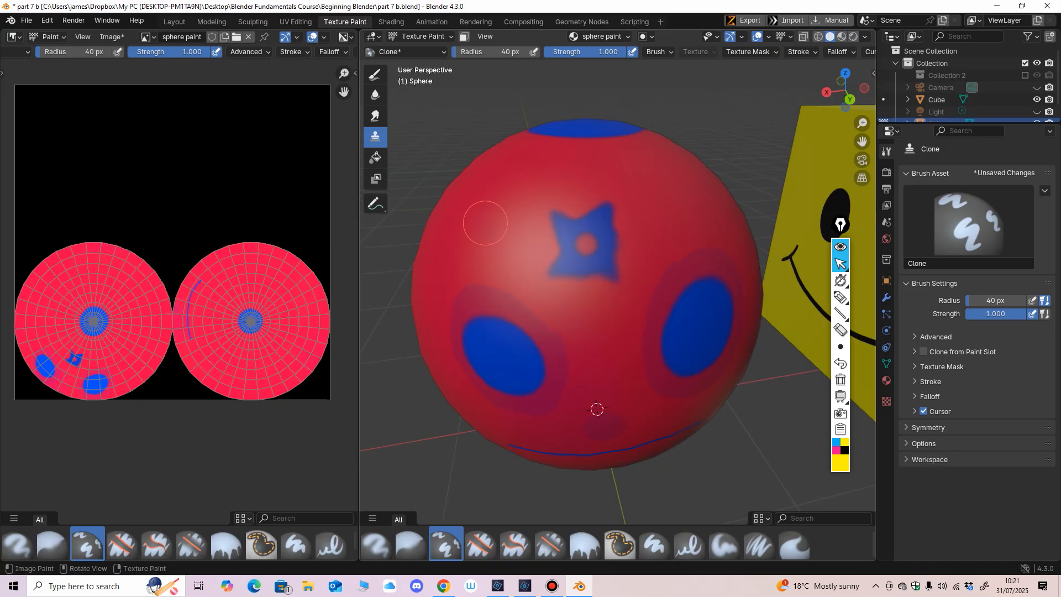
Step: Clone a faint spot onto the plain red area beside the star, above the eye, with the 40 px Clone brush
drag(482, 226, 487, 230)
scroll(487, 230, up, 2)
shift+middle_drag(434, 382, 487, 384)
scroll(487, 385, up, 1)
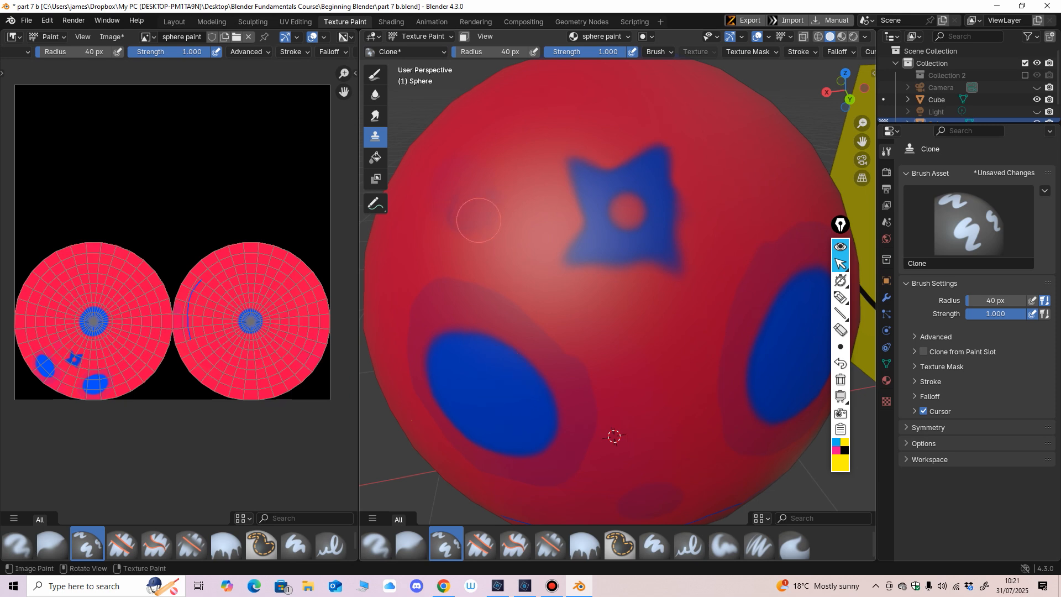
ctrl+middle_drag(521, 231, 534, 264)
middle_drag(534, 264, 517, 252)
middle_drag(565, 320, 553, 237)
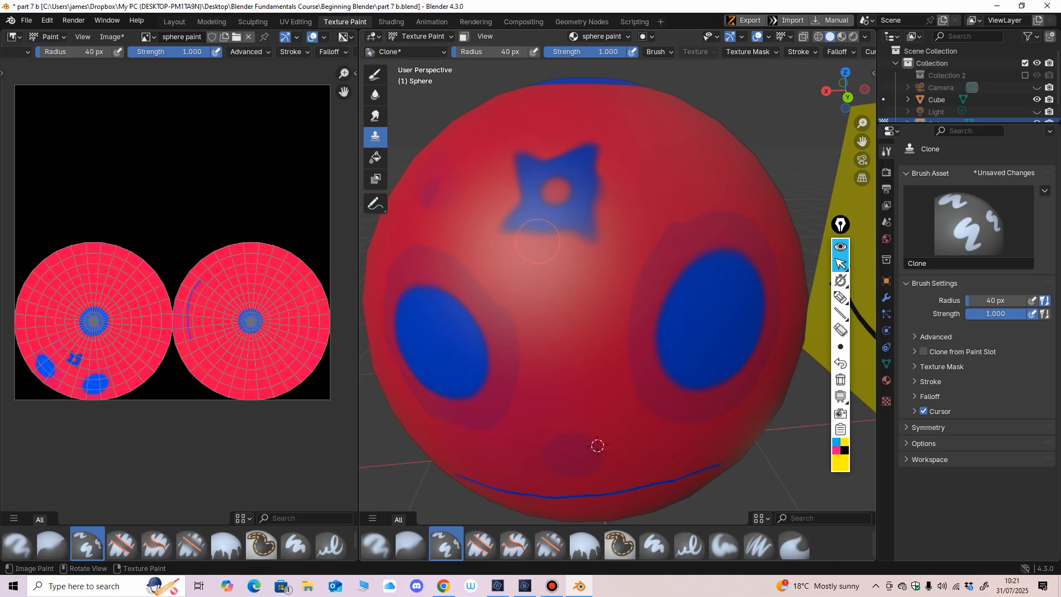
Step: Clone blue from the eye onto the faint spot beside the star, and clone red from between the eyes into its centre
ctrl+click(438, 335)
middle_drag(478, 301, 480, 186)
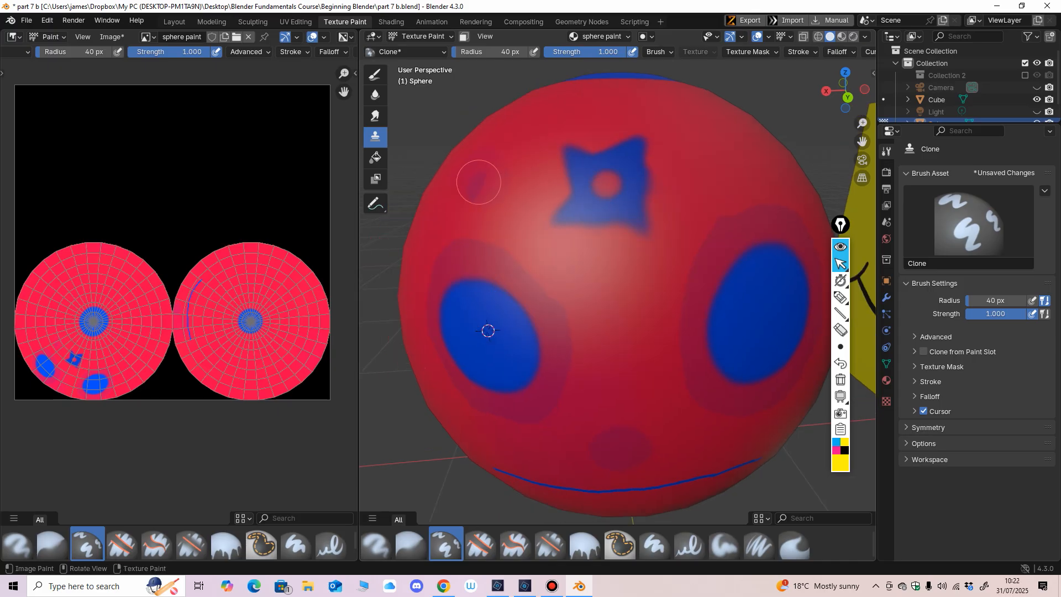
drag(479, 182, 473, 191)
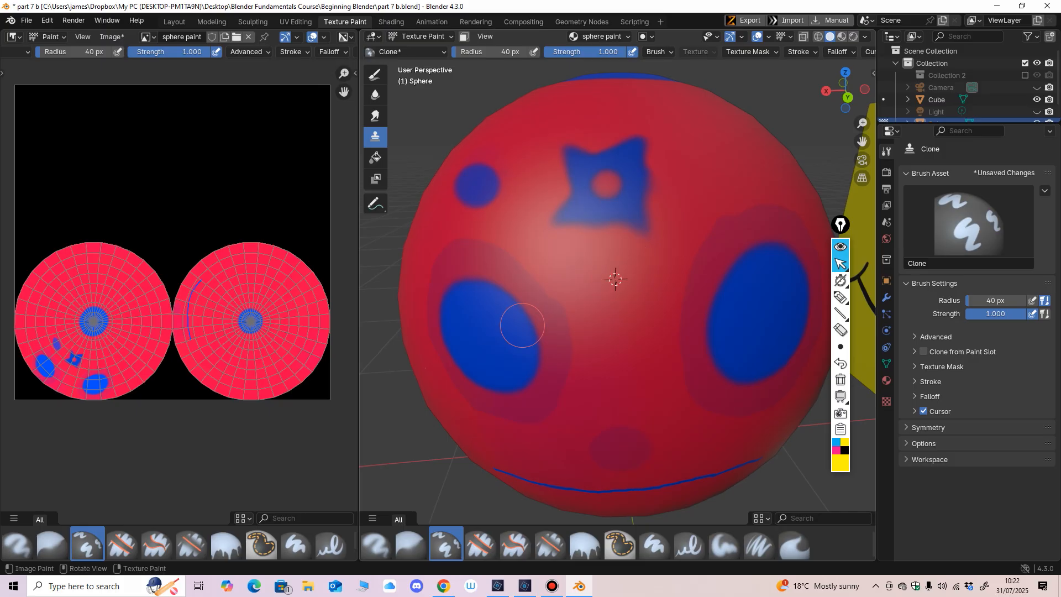
drag(474, 185, 478, 196)
middle_drag(572, 317, 600, 332)
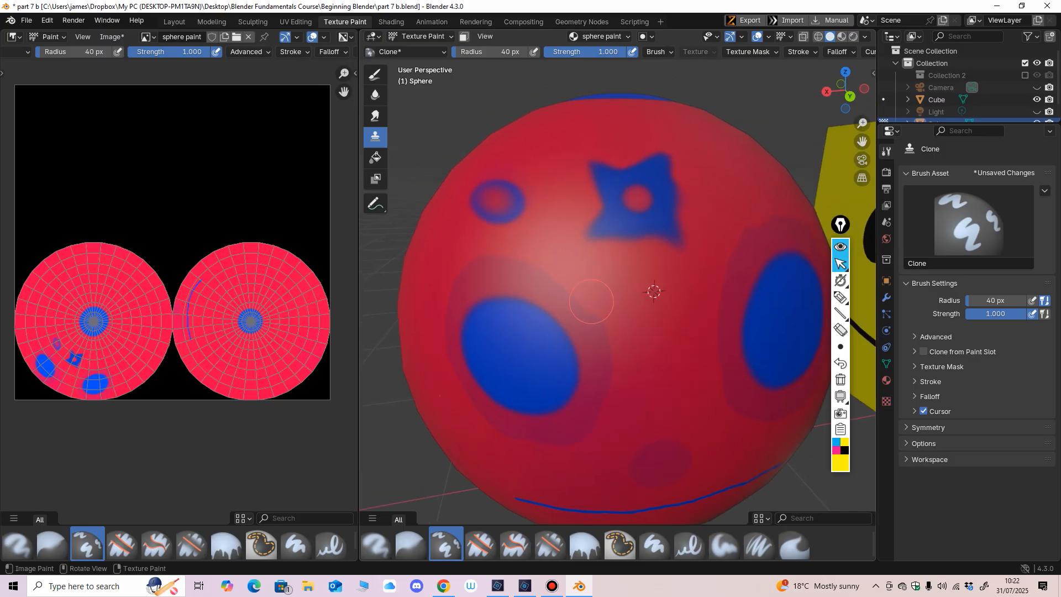
mouse_move(623, 269)
middle_down()
mouse_move(625, 230)
mouse_move(622, 269)
middle_up()
scroll(622, 269, down, 5)
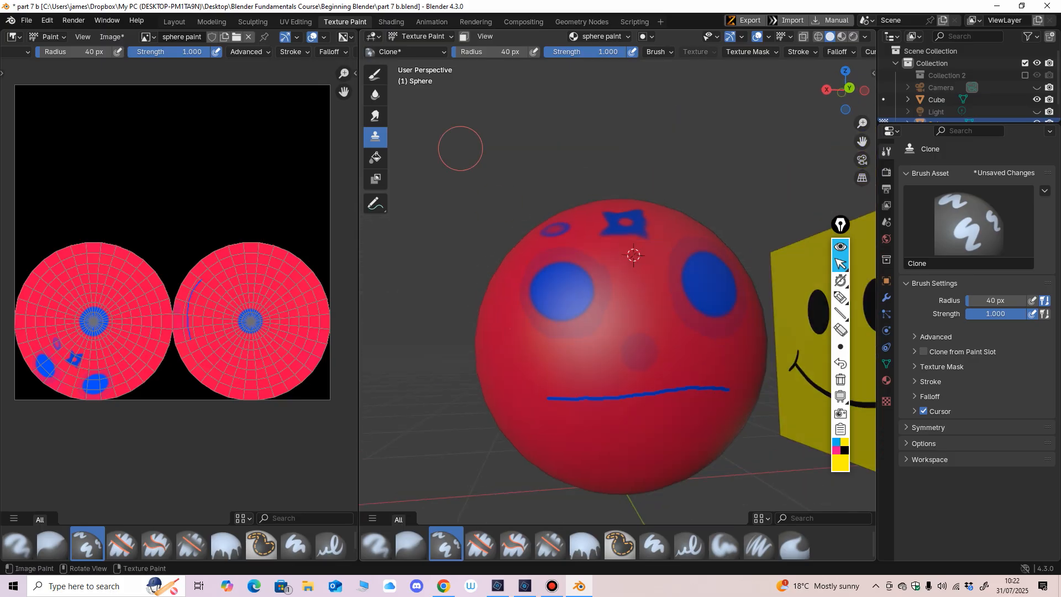
Step: Flood the whole sphere with blue using the Fill tool, and undo the fill
click(376, 157)
middle_drag(621, 310, 619, 317)
shift+middle_drag(619, 318, 602, 287)
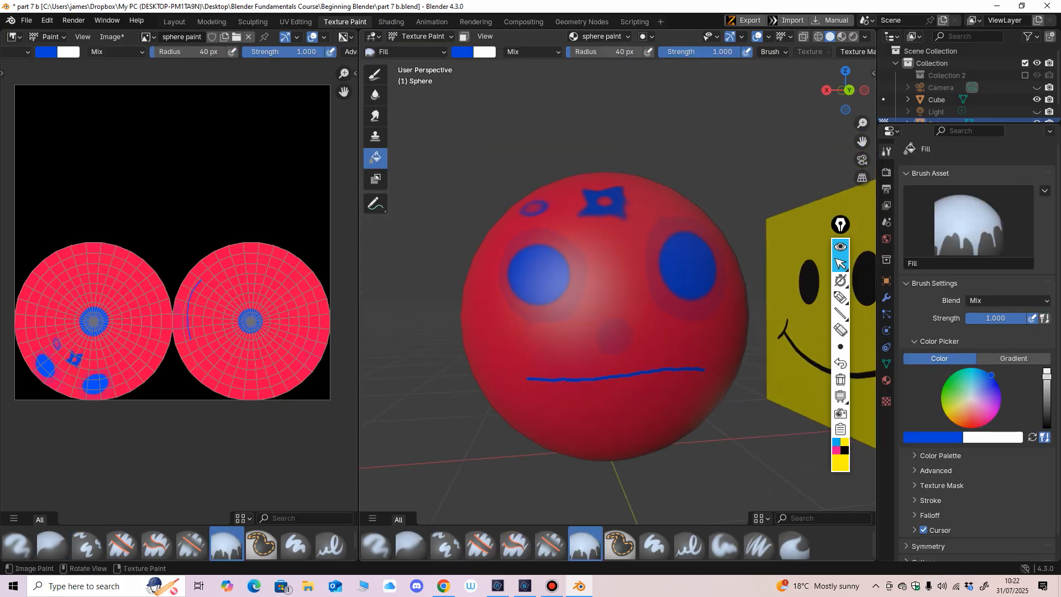
click(603, 287)
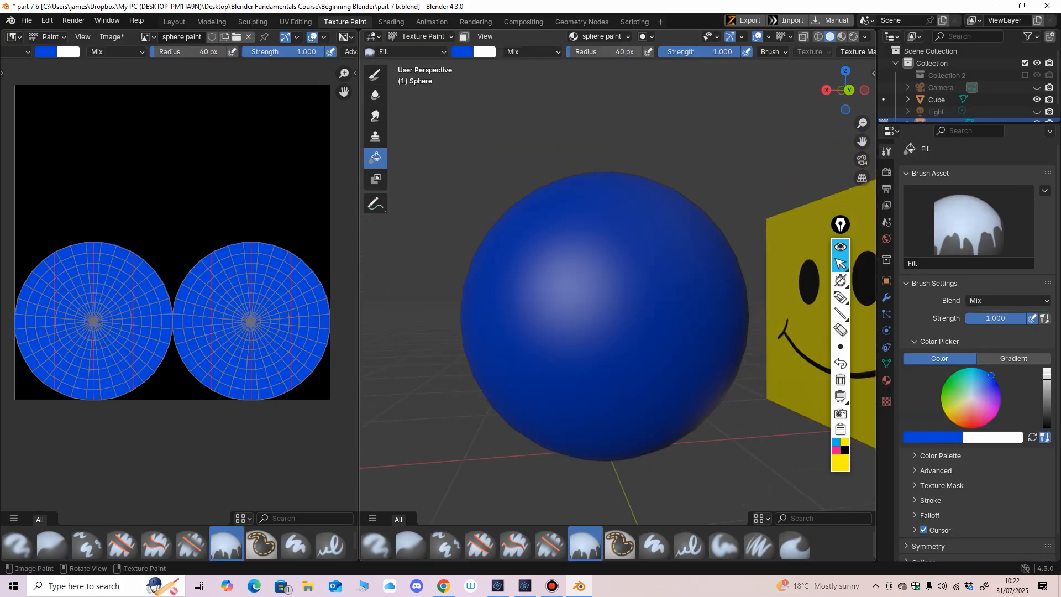
middle_drag(602, 310, 570, 321)
key(ctrl+z)
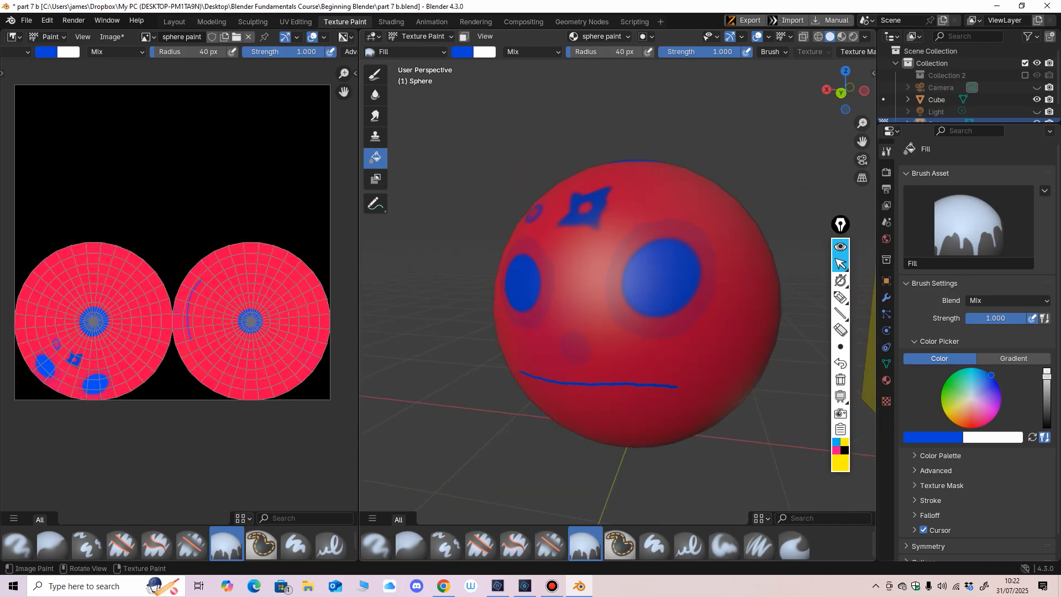
Step: Fill the sphere with red and again with yellow-green, and undo both fills
click(462, 52)
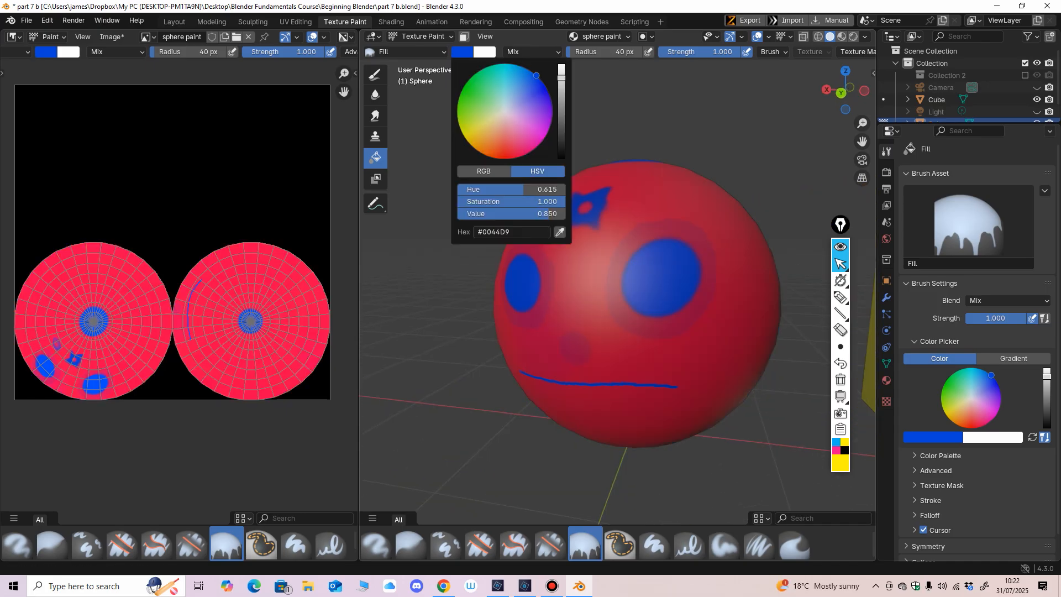
drag(523, 126, 512, 160)
click(599, 260)
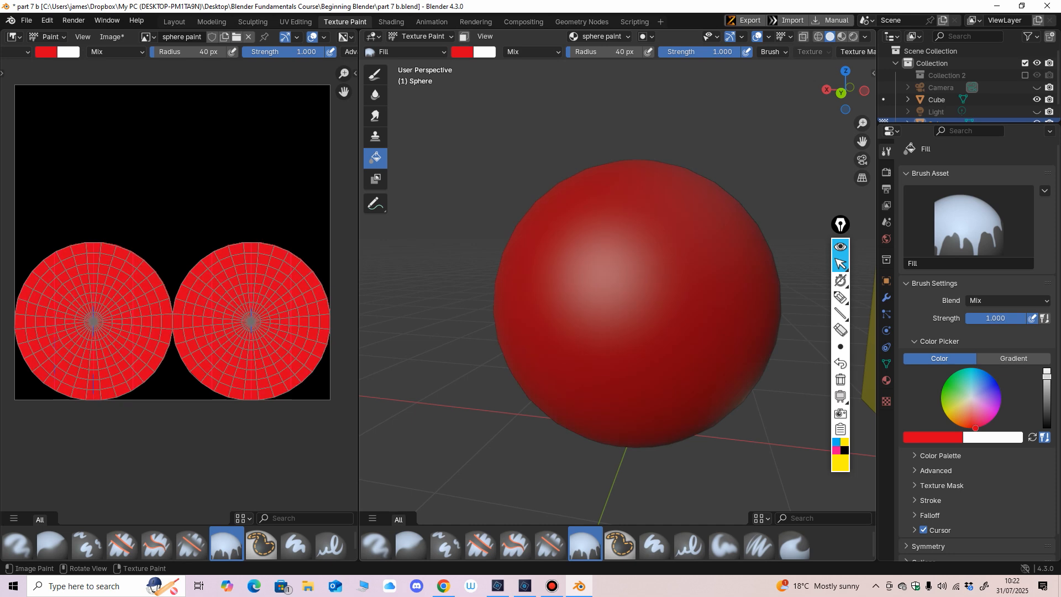
click(462, 52)
drag(514, 153, 496, 133)
click(599, 260)
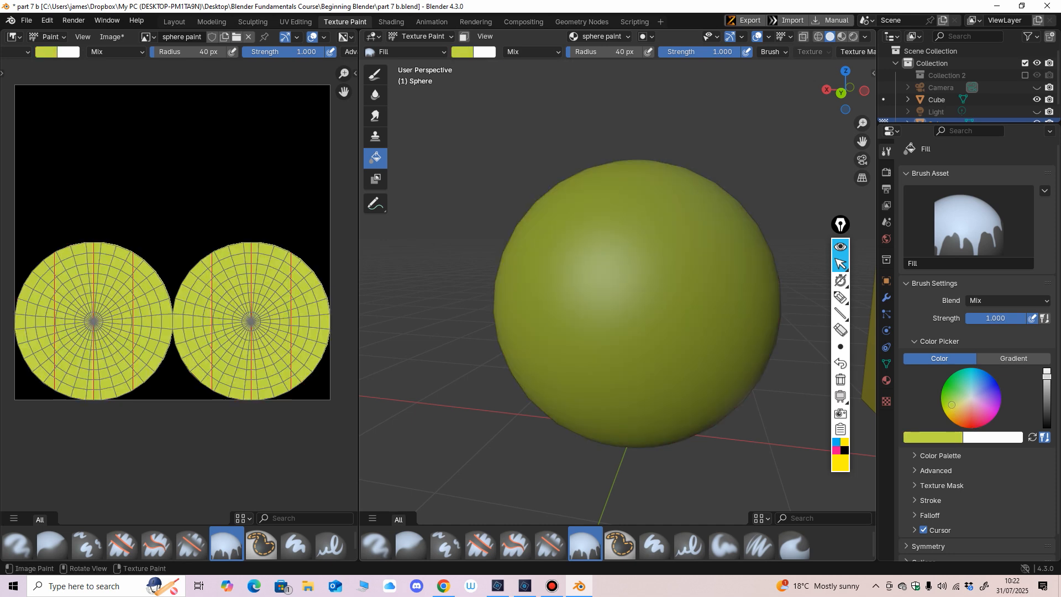
key(ctrl+z)
key(ctrl+z)
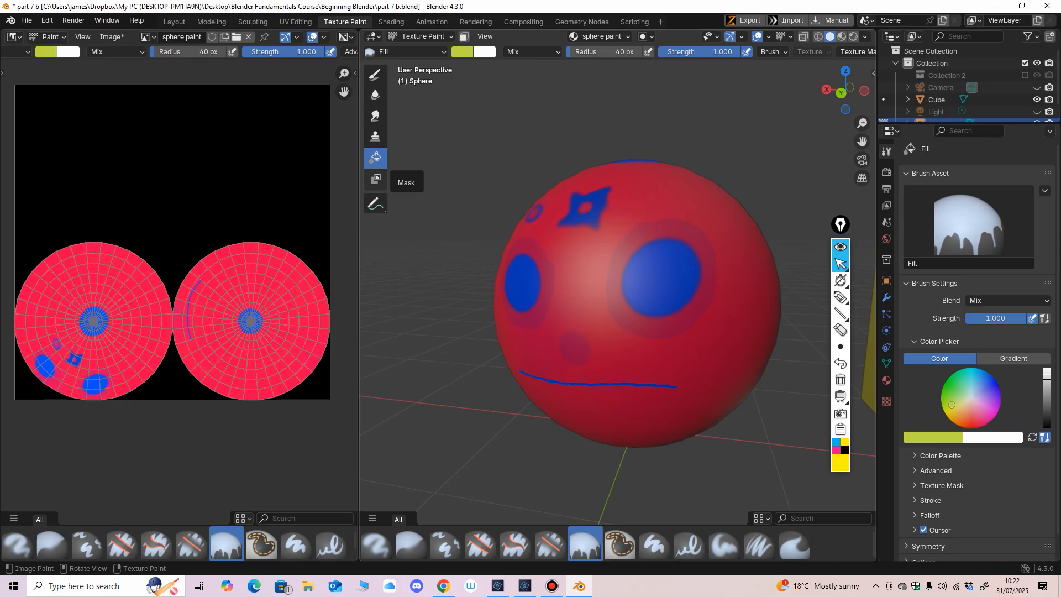
Step: Write the annotations "Note" and "Follow pipeline" beside the sphere, and sketch freehand curves, a circle and an arrow around it
click(376, 204)
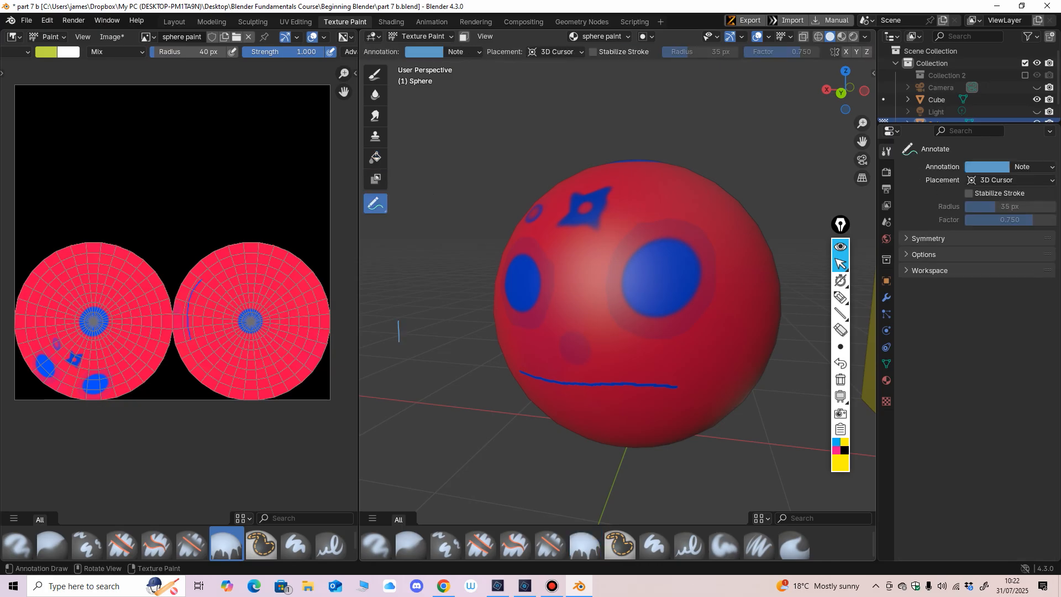
drag(399, 321, 410, 314)
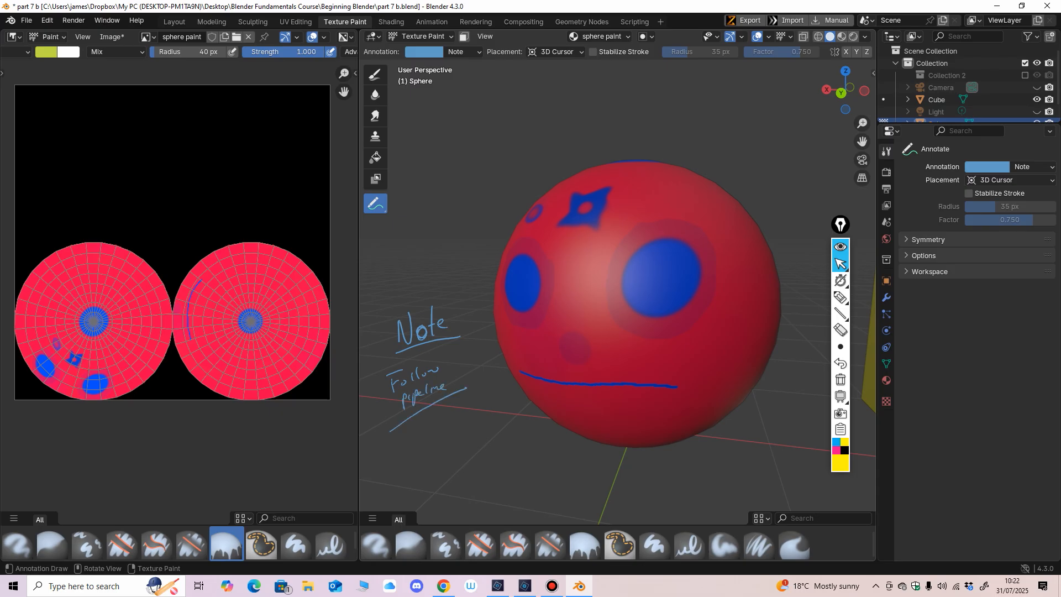
mouse_move(490, 108)
mouse_down()
mouse_move(486, 185)
mouse_move(523, 192)
mouse_up()
drag(480, 143, 505, 196)
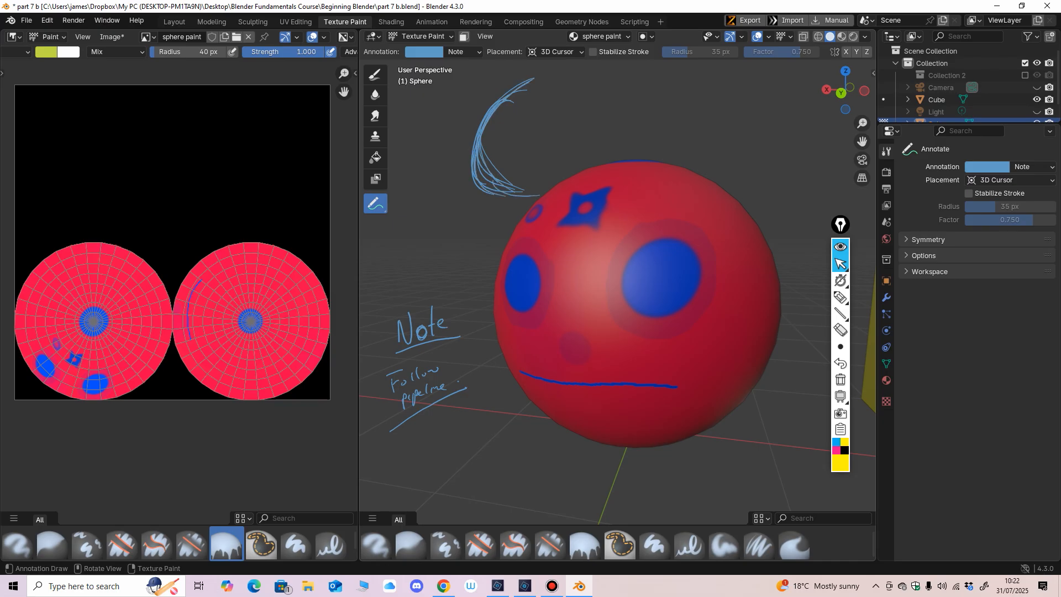
mouse_move(757, 108)
mouse_down()
mouse_move(796, 127)
mouse_move(737, 138)
mouse_move(779, 232)
mouse_up()
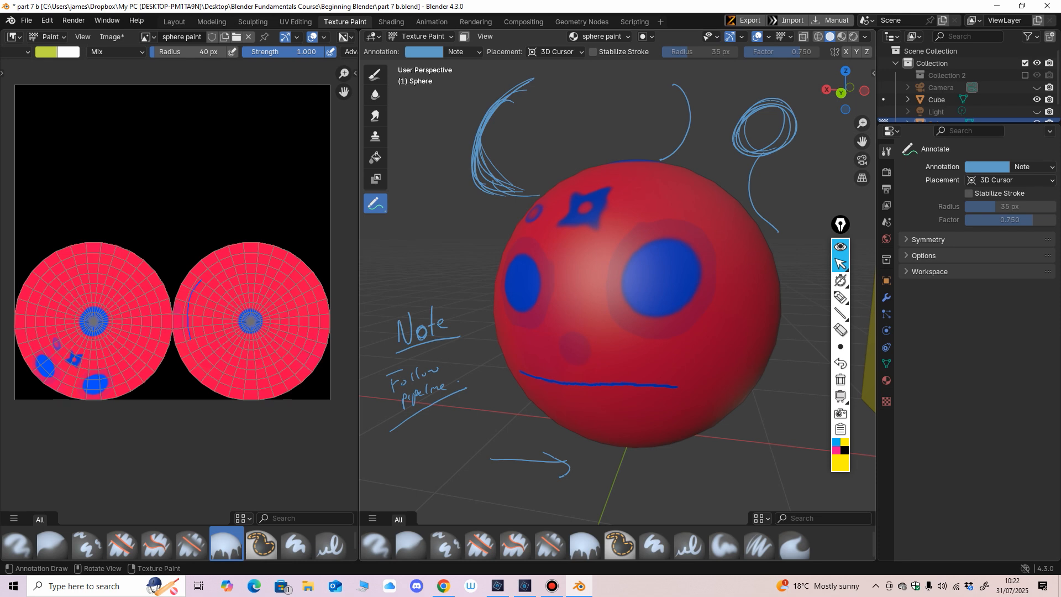
drag(626, 209, 620, 212)
middle_drag(621, 212, 619, 209)
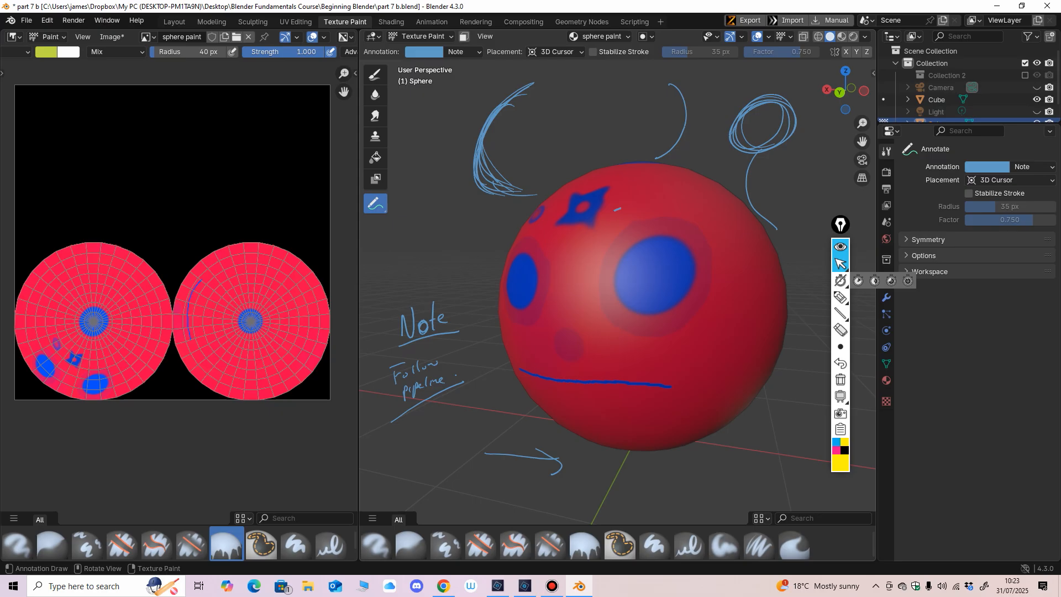
Step: Erase all the annotations on and around the sphere with the Annotate Eraser
mouse_move(375, 203)
mouse_down()
mouse_move(398, 205)
mouse_move(438, 281)
mouse_up()
mouse_move(436, 320)
mouse_down()
mouse_move(403, 331)
mouse_move(456, 379)
mouse_up()
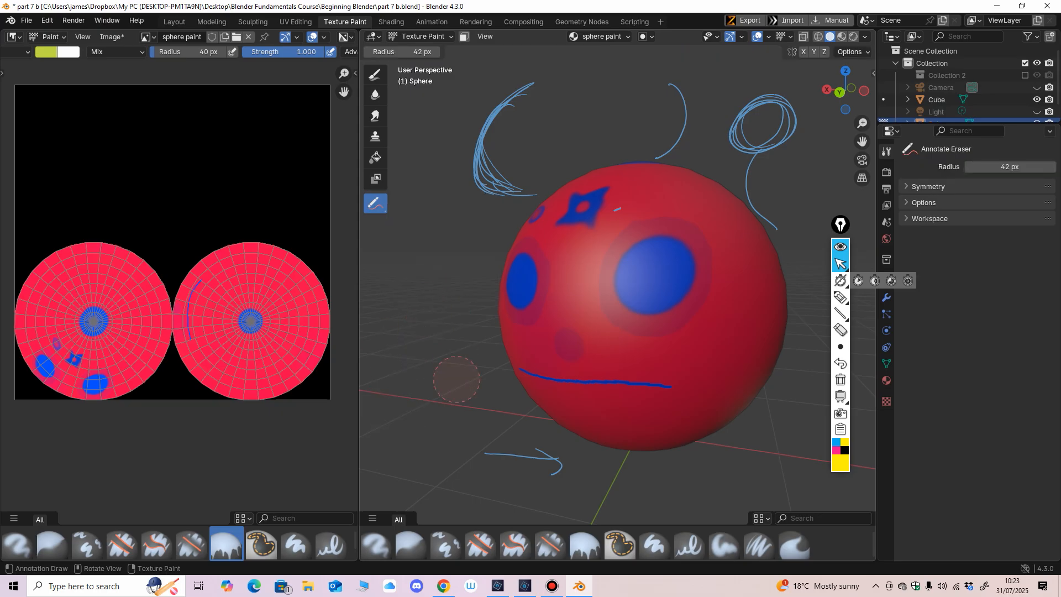
mouse_move(528, 191)
mouse_down()
mouse_move(495, 109)
mouse_move(478, 145)
mouse_up()
mouse_move(670, 87)
mouse_down()
mouse_move(743, 110)
mouse_move(755, 144)
mouse_move(736, 204)
mouse_up()
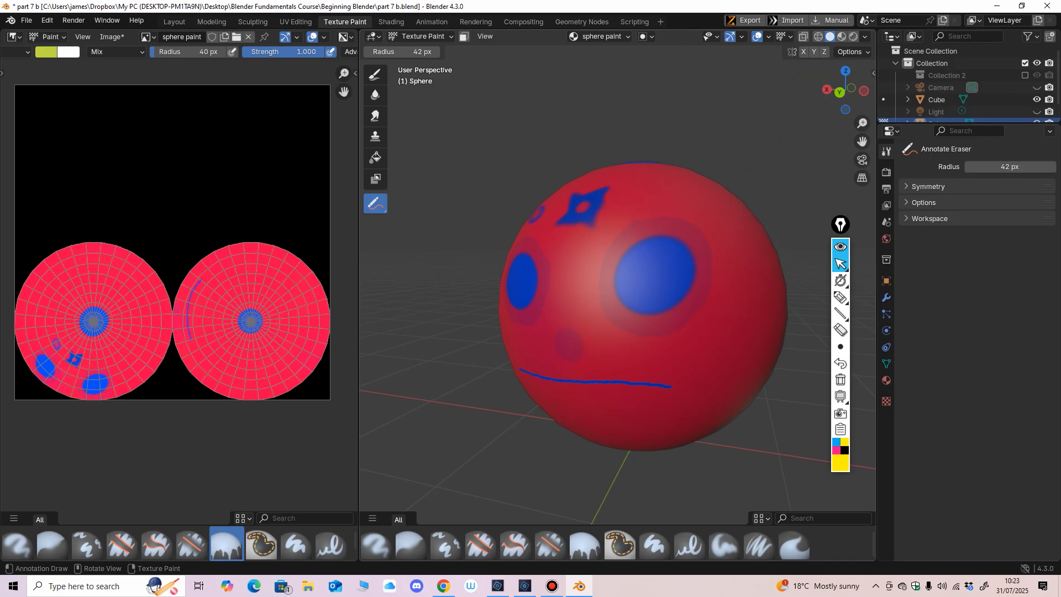
middle_drag(605, 209, 625, 209)
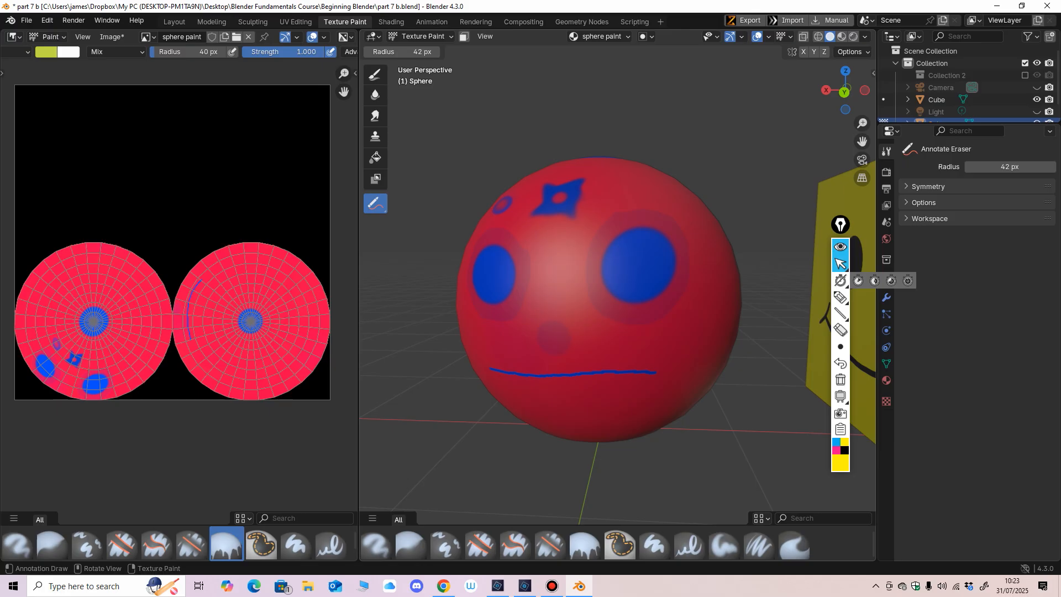
Step: Switch from Texture Paint to Object Mode and widen the 3D viewport
scroll(618, 293, down, 2)
middle_drag(618, 293, 609, 293)
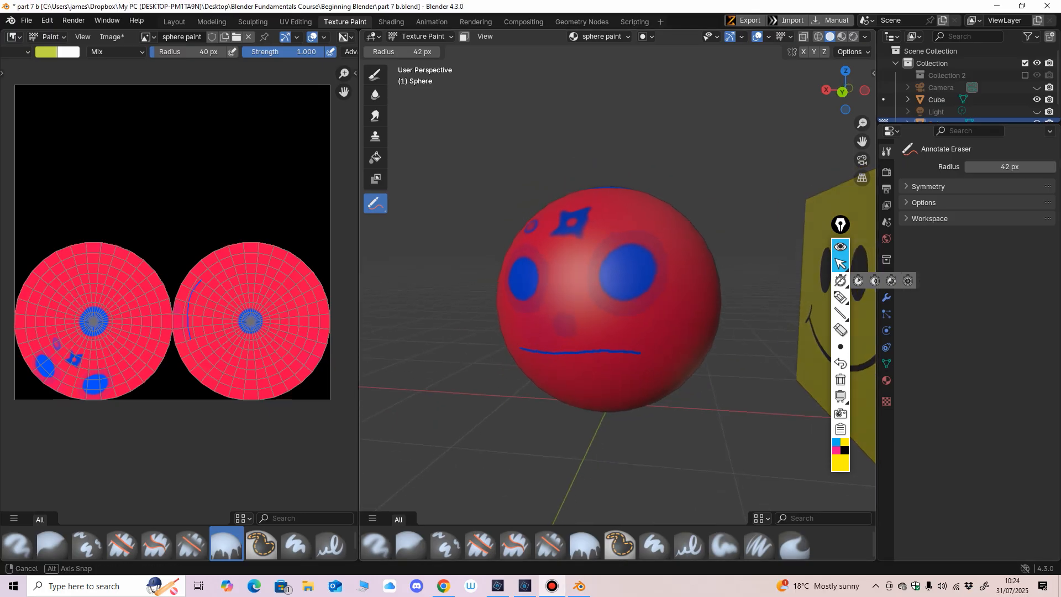
click(423, 36)
click(424, 51)
middle_drag(470, 177, 476, 174)
drag(359, 309, 339, 310)
scroll(464, 359, down, 1)
middle_drag(464, 359, 408, 364)
scroll(452, 374, down, 2)
drag(339, 353, 318, 354)
Step: Select the yellow smiley cube beside the sphere
shift+middle_drag(624, 337, 578, 348)
scroll(553, 349, down, 1)
click(586, 345)
shift+middle_drag(578, 348, 633, 325)
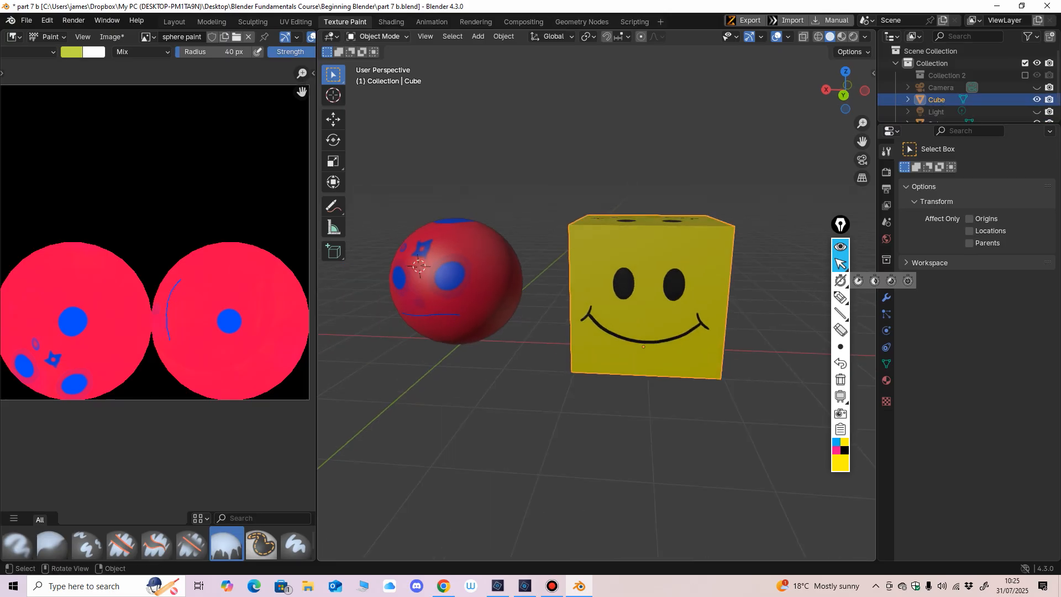
scroll(155, 243, down, 2)
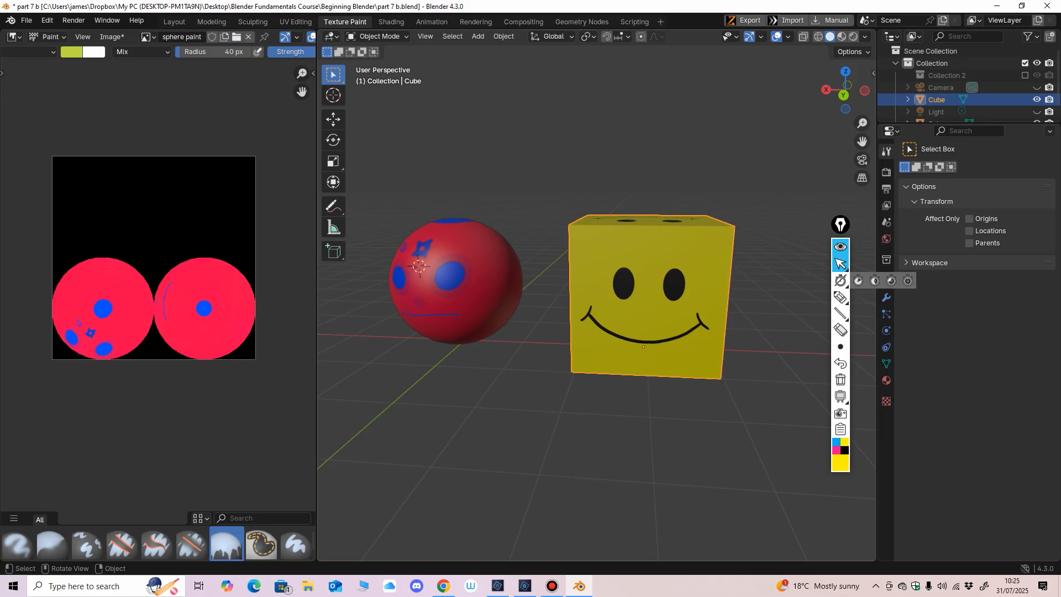
scroll(597, 304, down, 2)
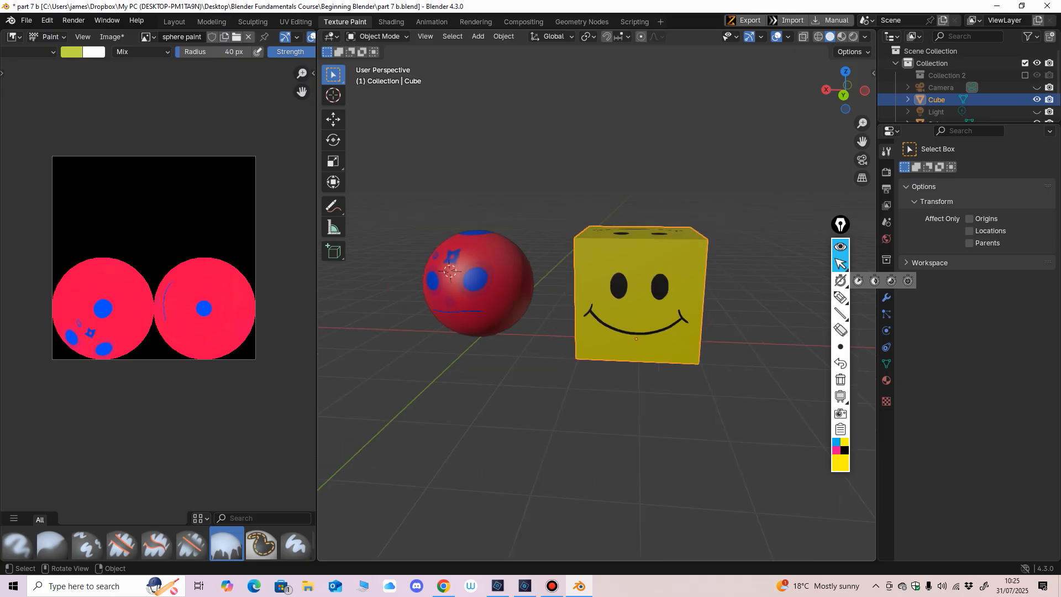
middle_drag(589, 360, 561, 371)
click(555, 376)
click(613, 326)
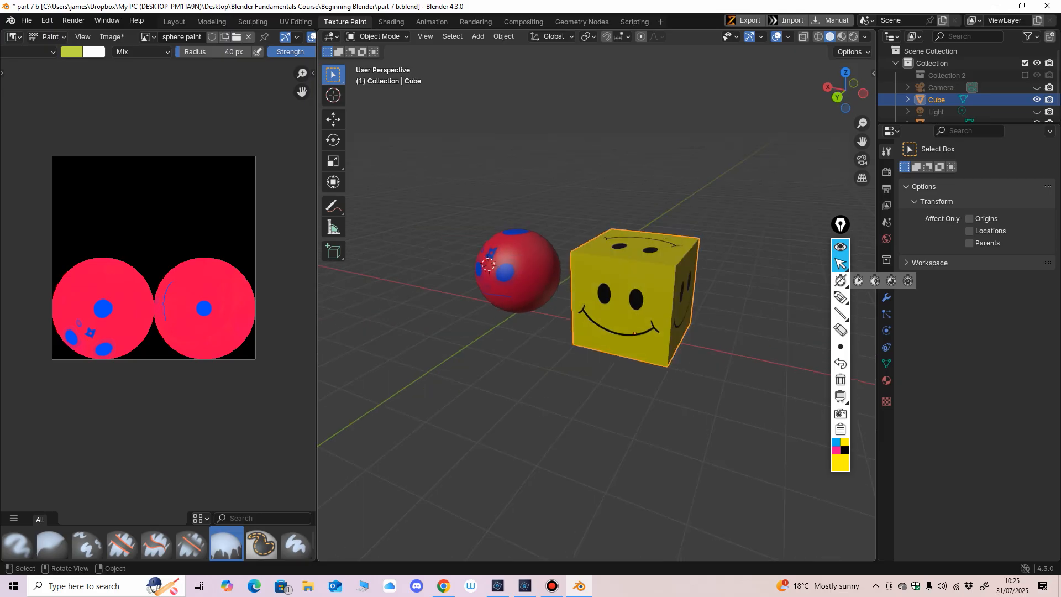
Step: Show the texture_1.png image in the image editor in place of the sphere paint image
click(147, 37)
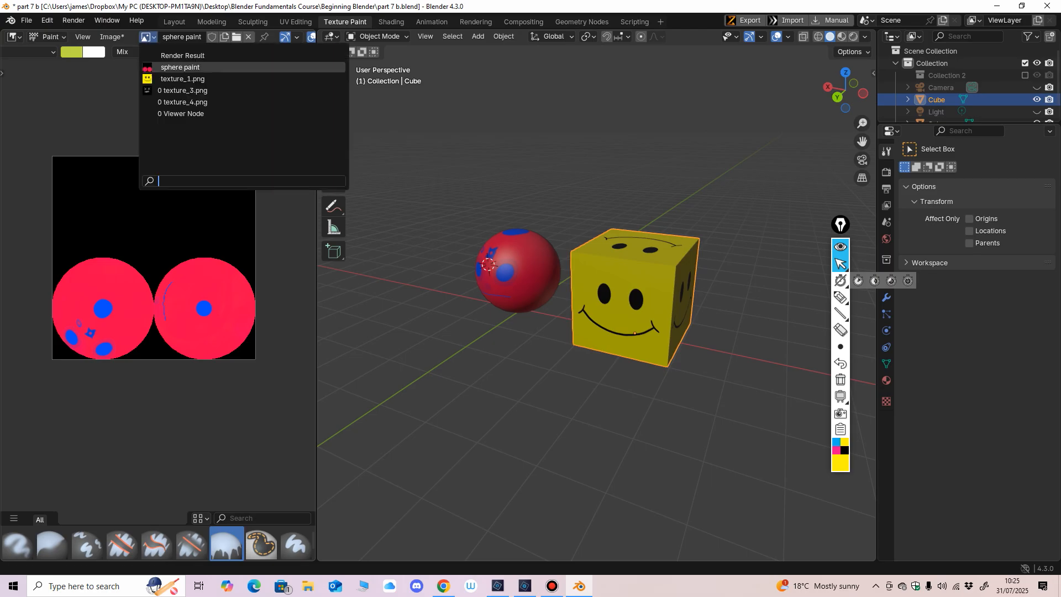
click(182, 79)
scroll(158, 288, up, 3)
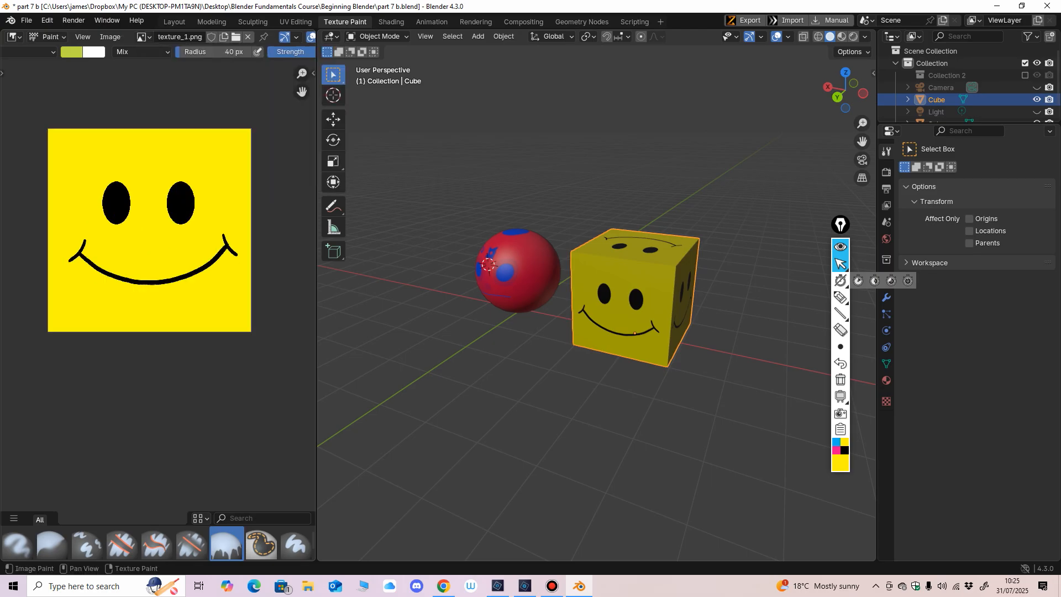
middle_drag(154, 232, 158, 287)
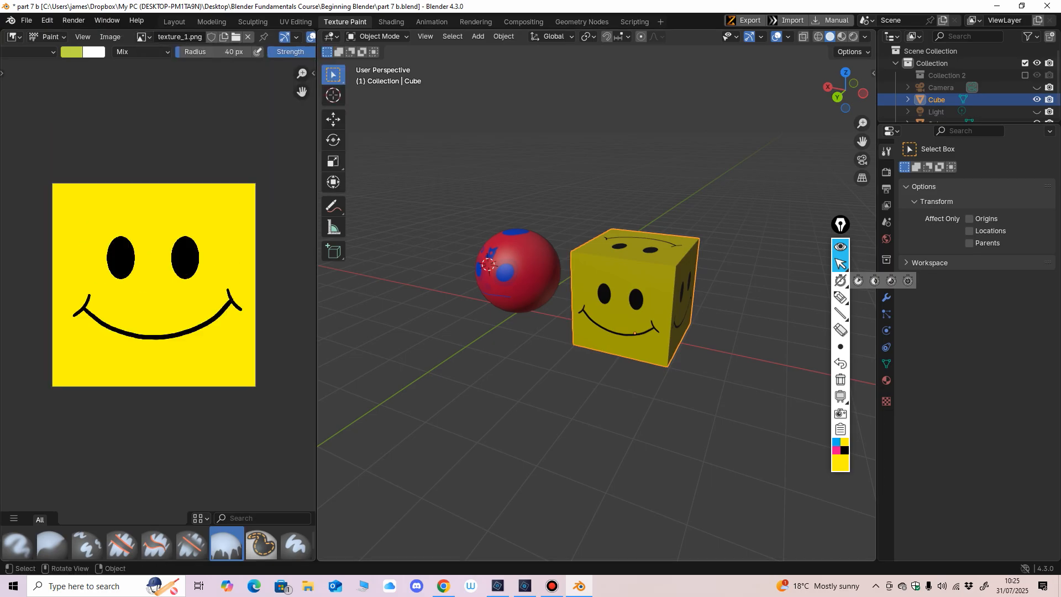
Step: Change the image editor into a UV Editor and widen it
middle_drag(553, 331, 570, 331)
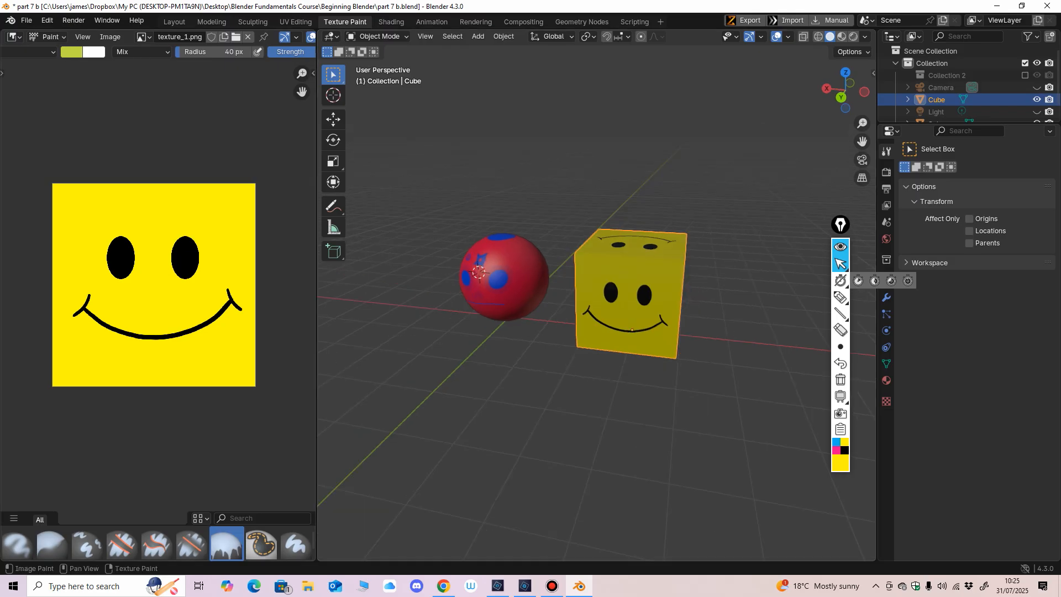
click(14, 37)
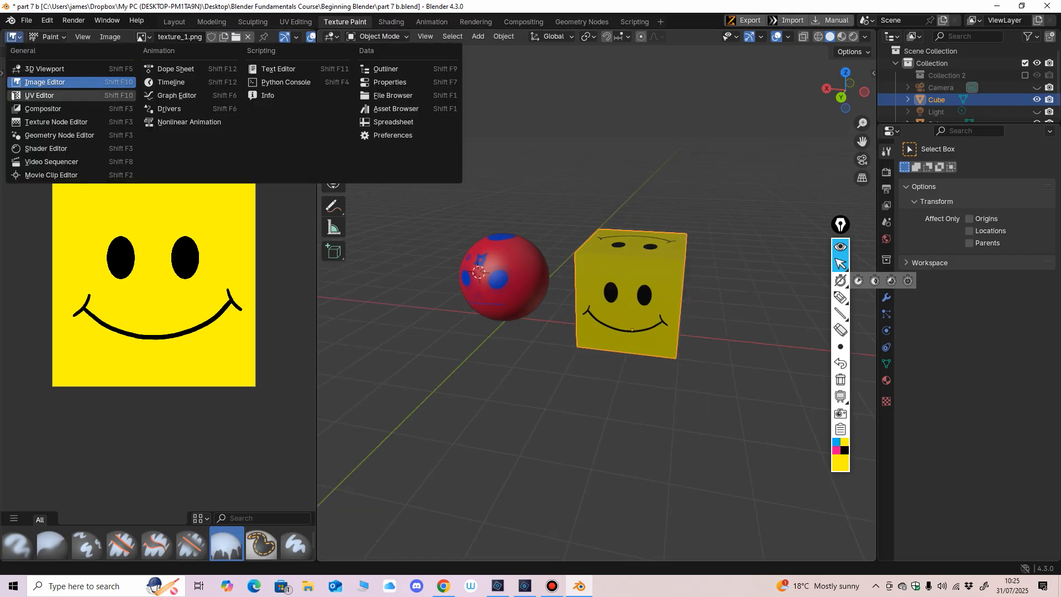
click(46, 96)
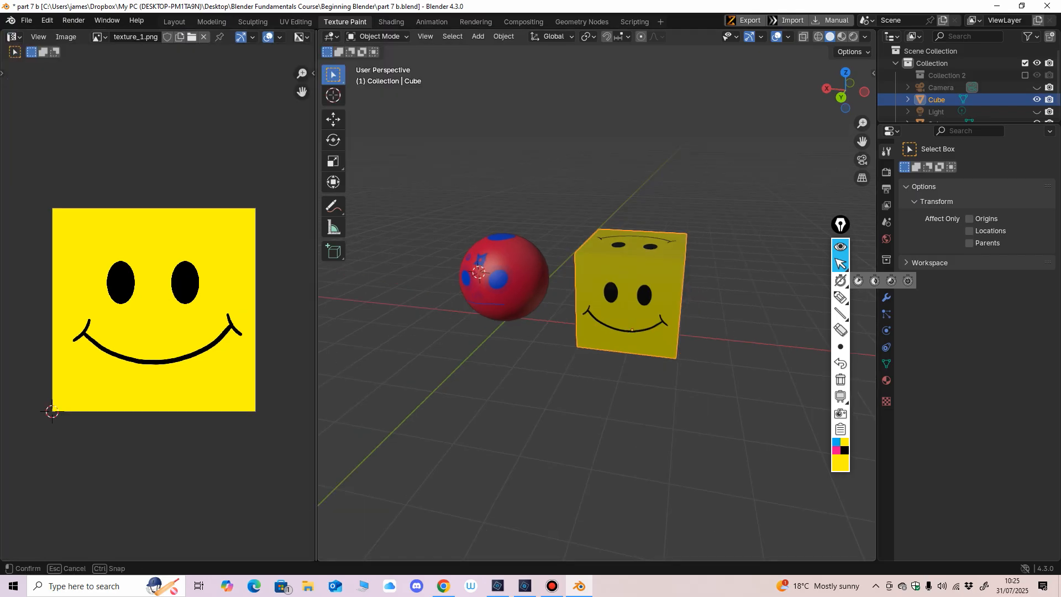
drag(317, 304, 334, 303)
middle_drag(157, 306, 167, 312)
scroll(167, 313, up, 1)
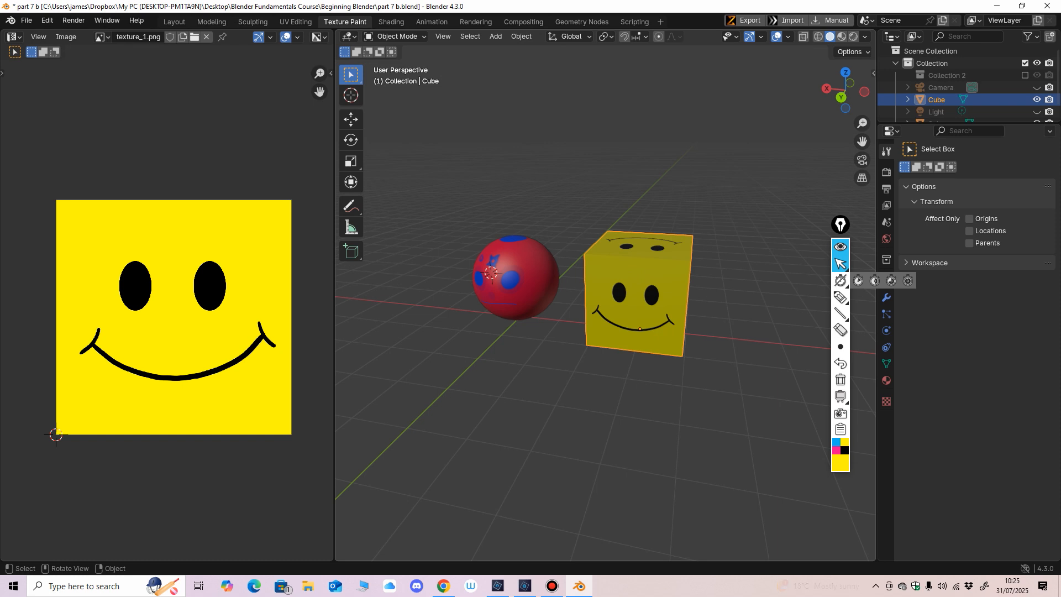
Step: Enter Edit Mode on the cube and select all of its faces
click(395, 37)
click(395, 64)
shift+middle_drag(553, 310, 506, 304)
scroll(495, 315, up, 1)
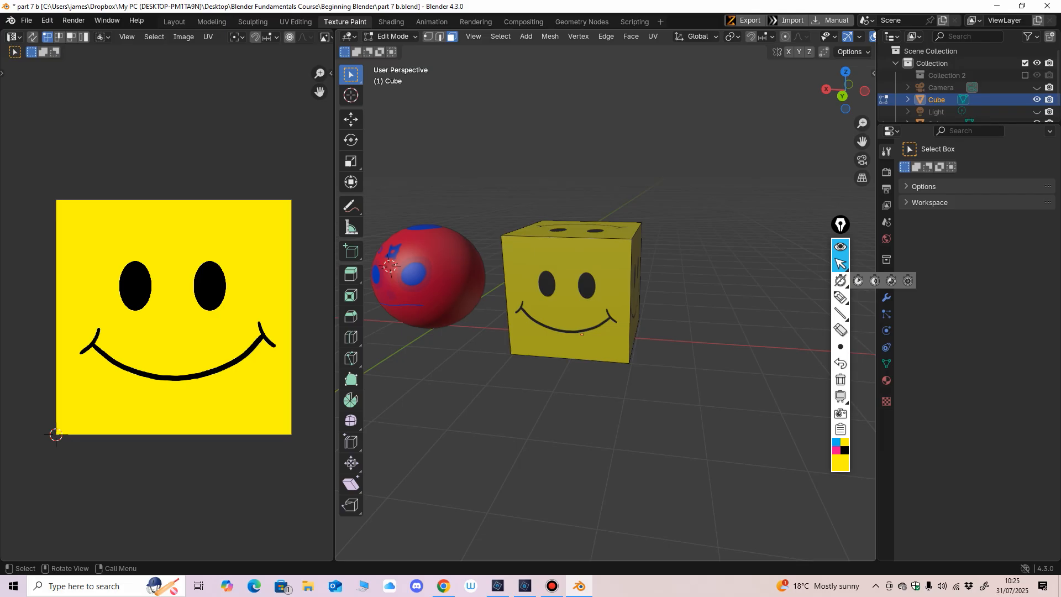
key(a)
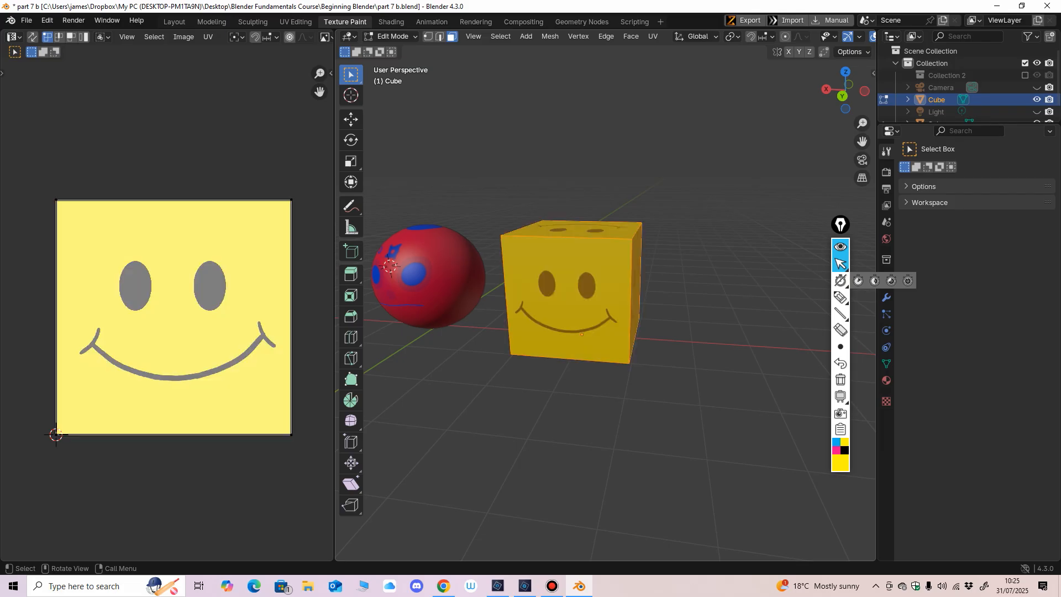
Step: Clear the selection and select only the front smiley face of the cube
middle_drag(575, 315, 585, 311)
scroll(585, 311, up, 2)
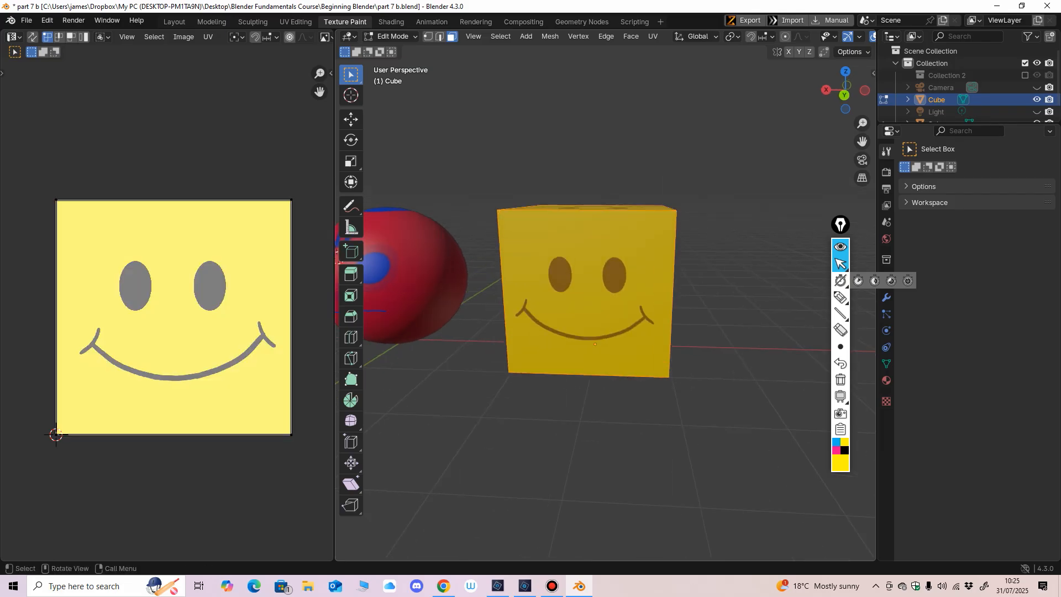
key(alt+a)
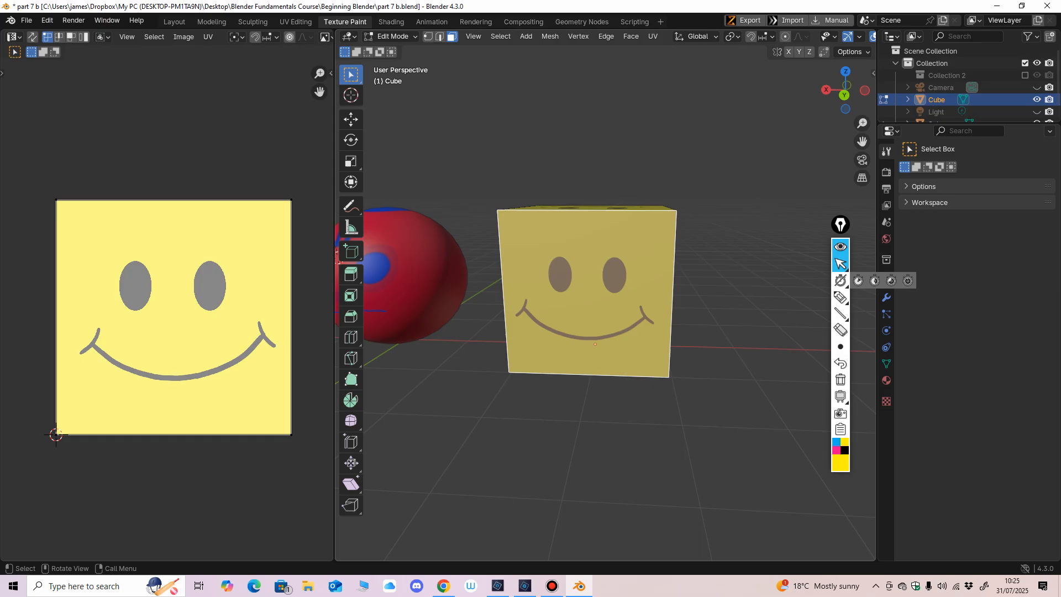
Step: Show the UV Editor's tools, activate the Move tool and select all UVs of the cube's front face
mouse_move(586, 310)
middle_down()
mouse_move(531, 341)
mouse_move(579, 311)
middle_up()
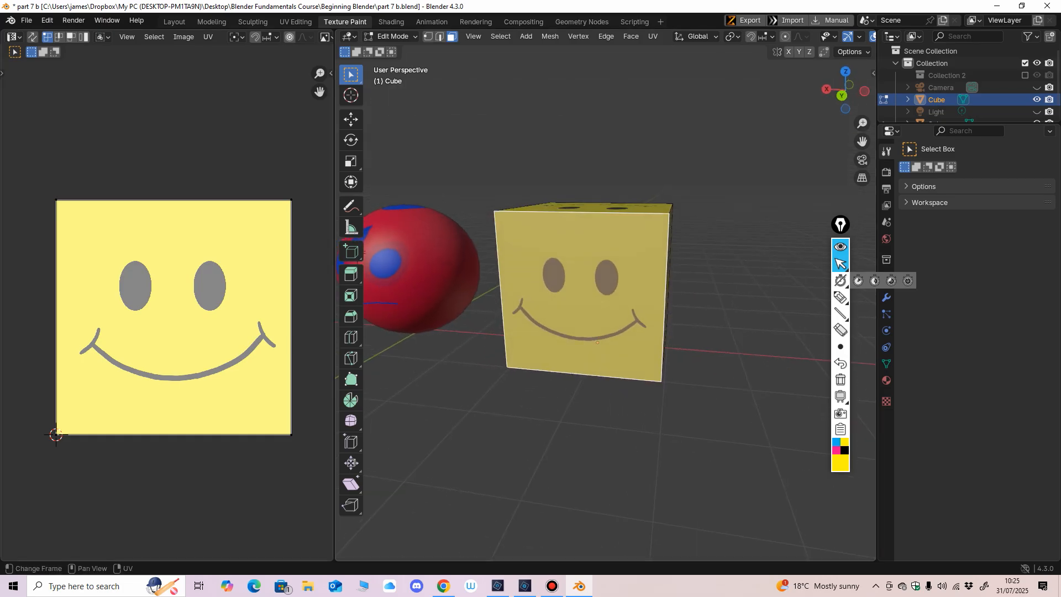
key(t)
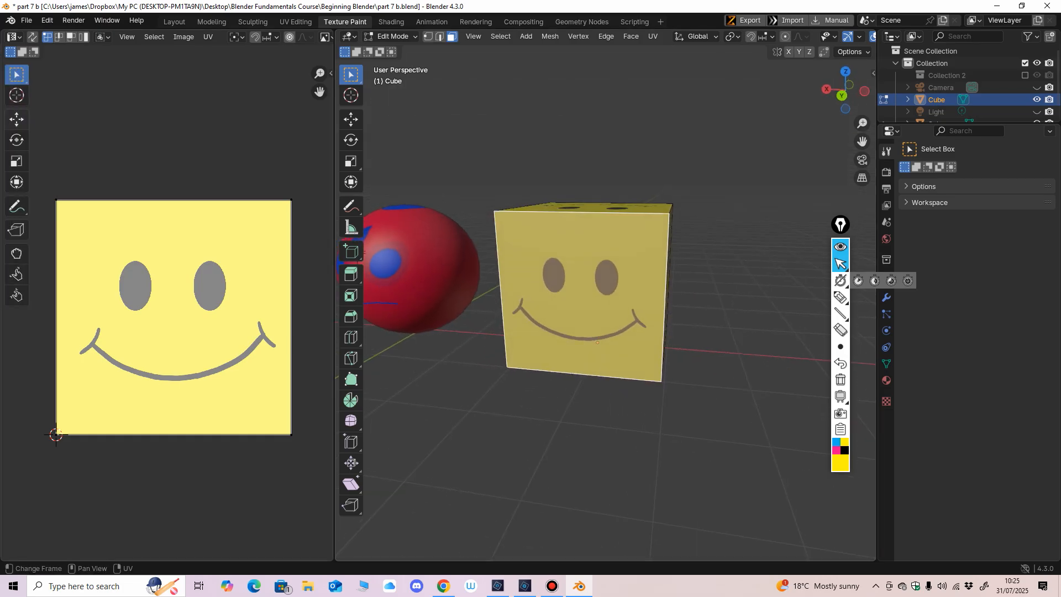
click(17, 119)
ctrl+middle_drag(168, 309, 168, 348)
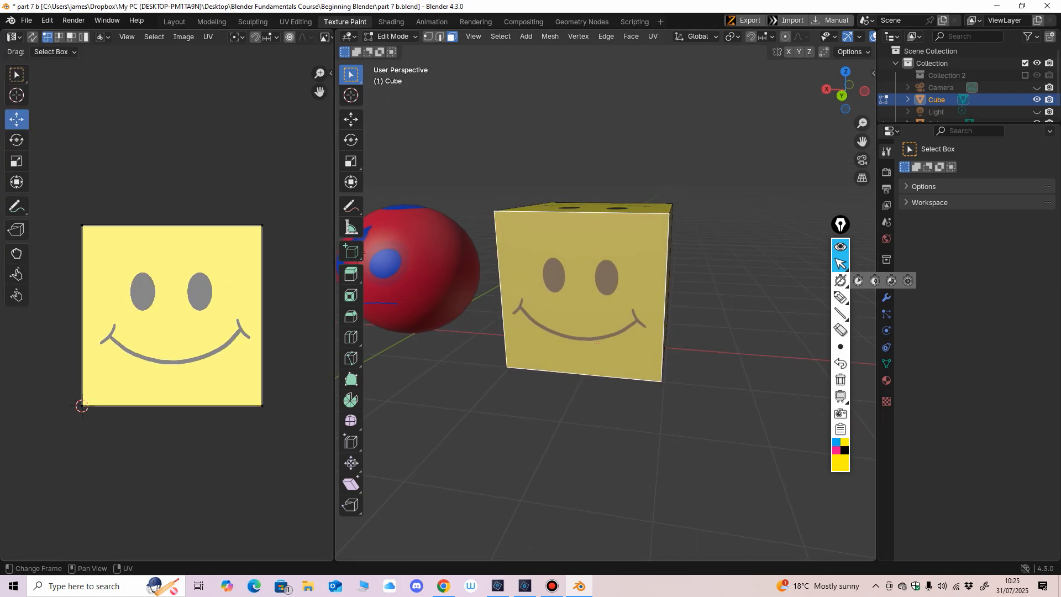
click(82, 226)
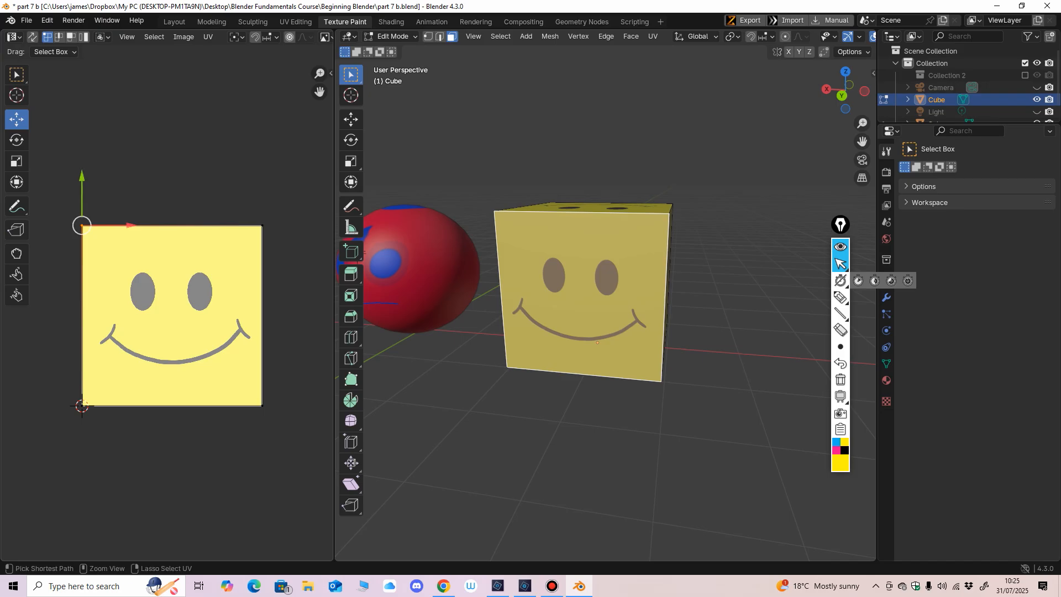
key(a)
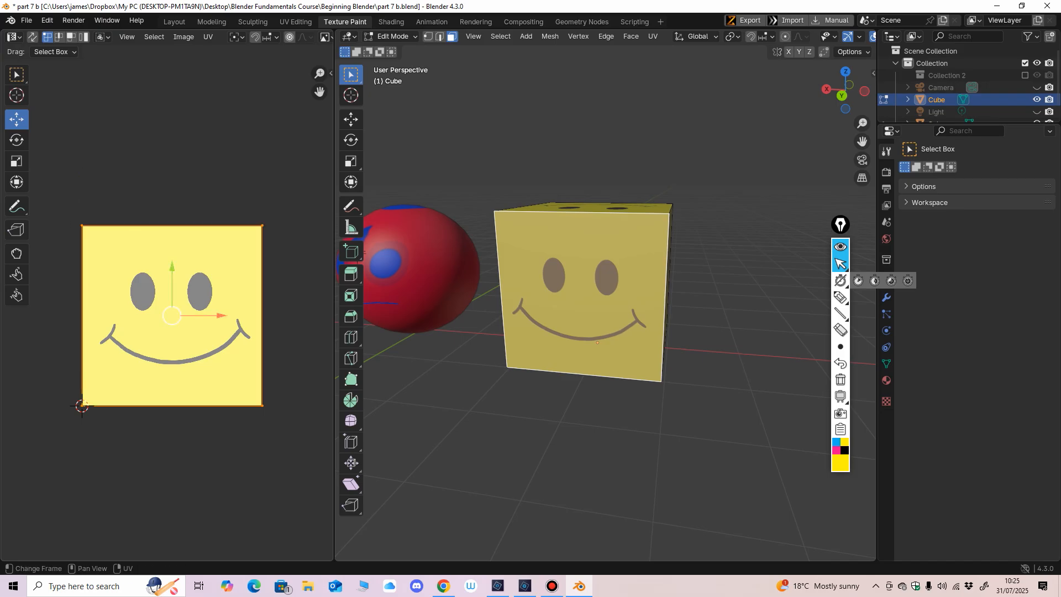
Step: Move the front face's UVs down off the smiley image, shift them back up and undo the last move
key(g)
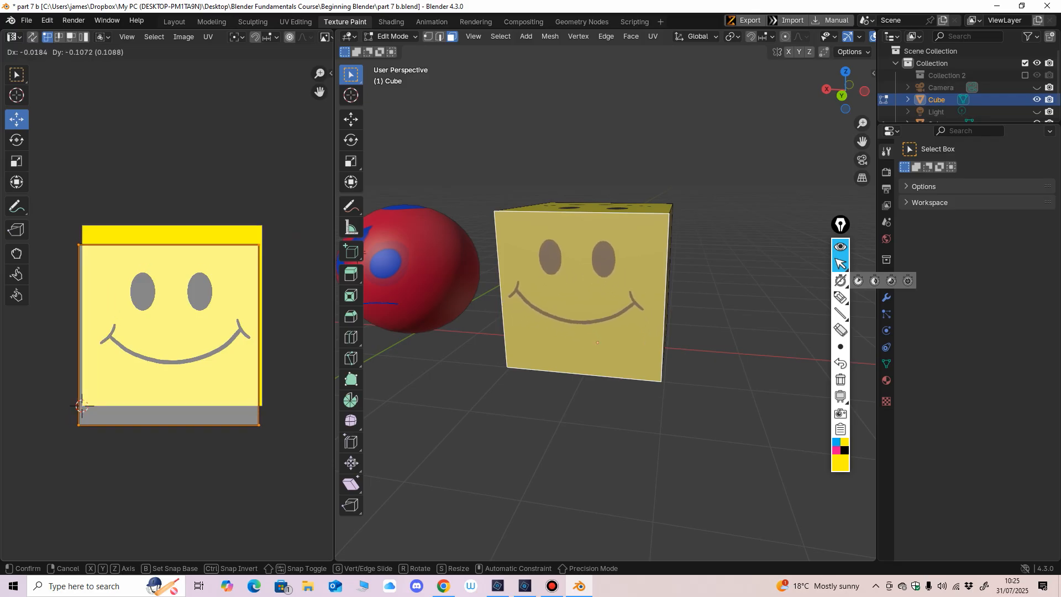
click(232, 332)
middle_drag(442, 331, 409, 332)
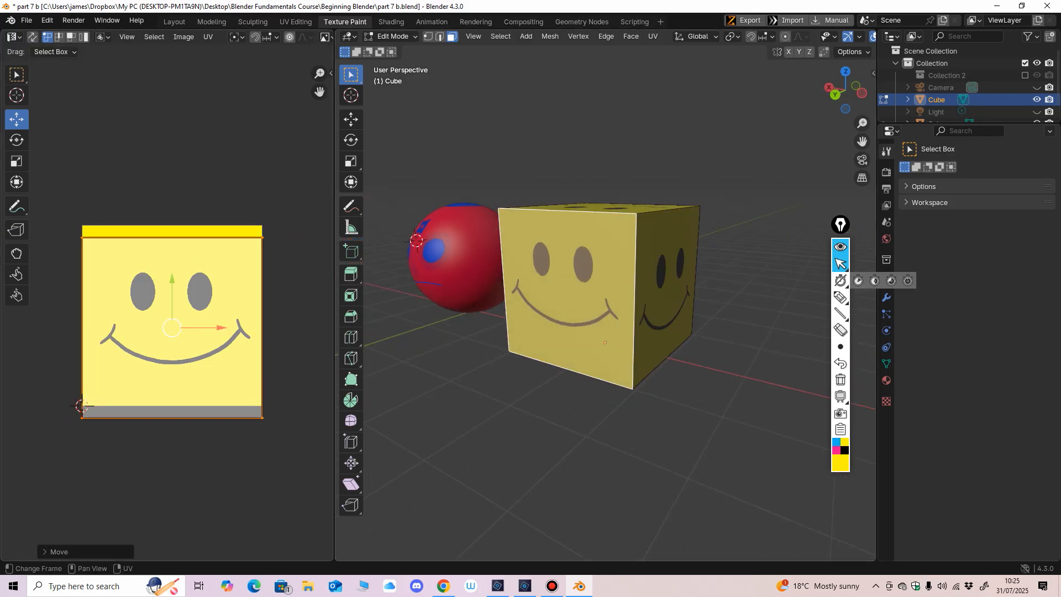
key(g)
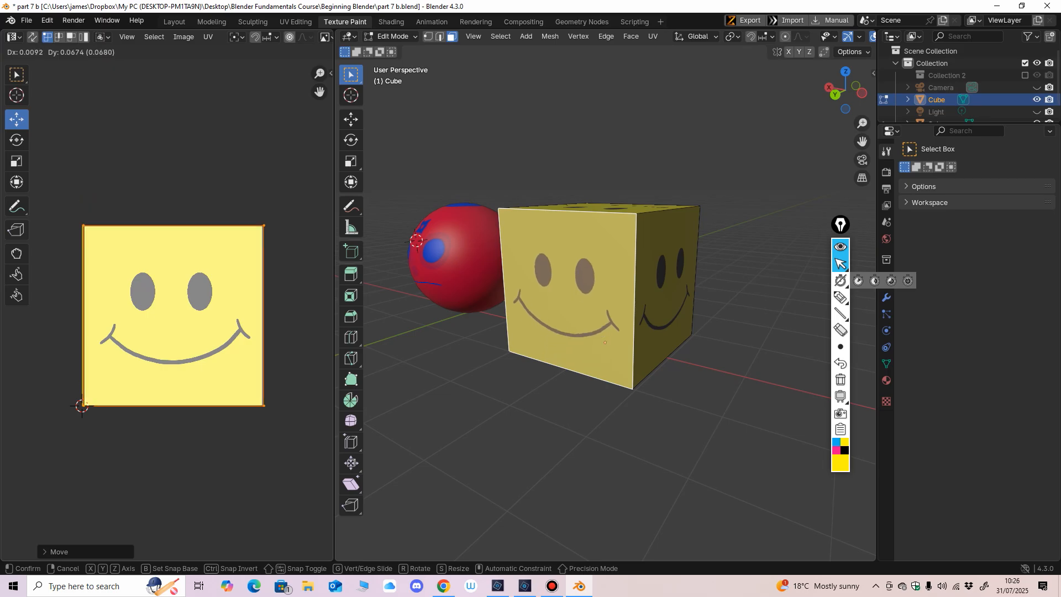
click(172, 334)
key(ctrl+z)
Step: Select the cube's adjacent side face and, in UV face selection mode, move its UVs down by about 0.21
middle_drag(624, 266, 563, 276)
click(645, 299)
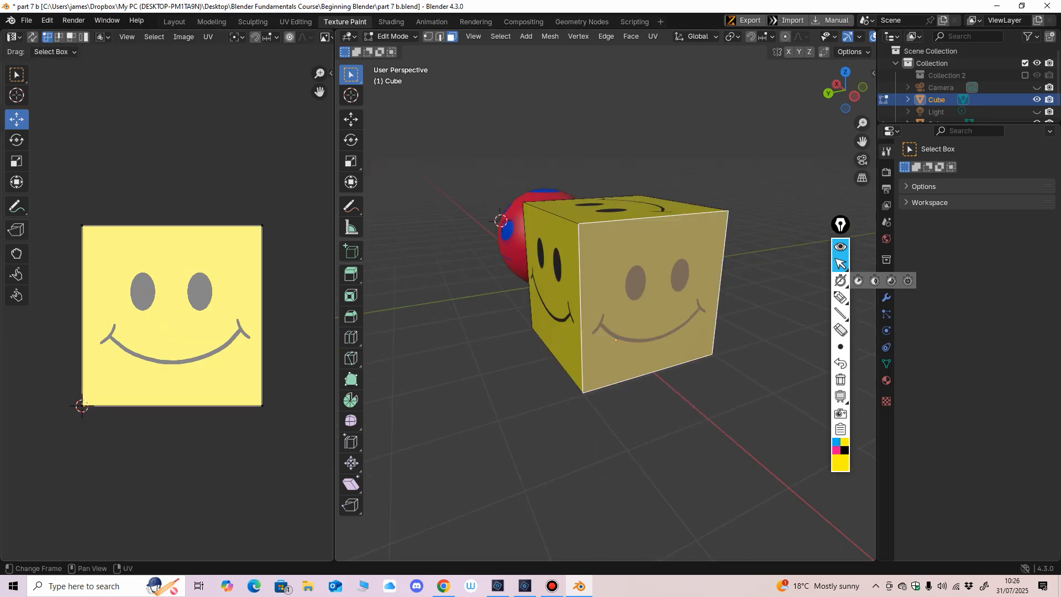
click(82, 225)
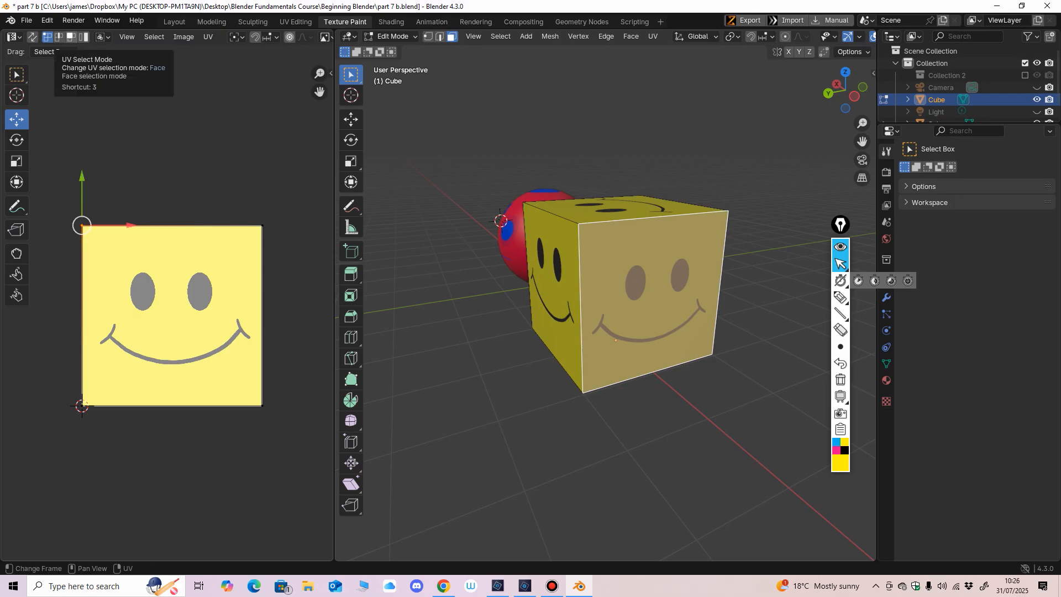
click(71, 37)
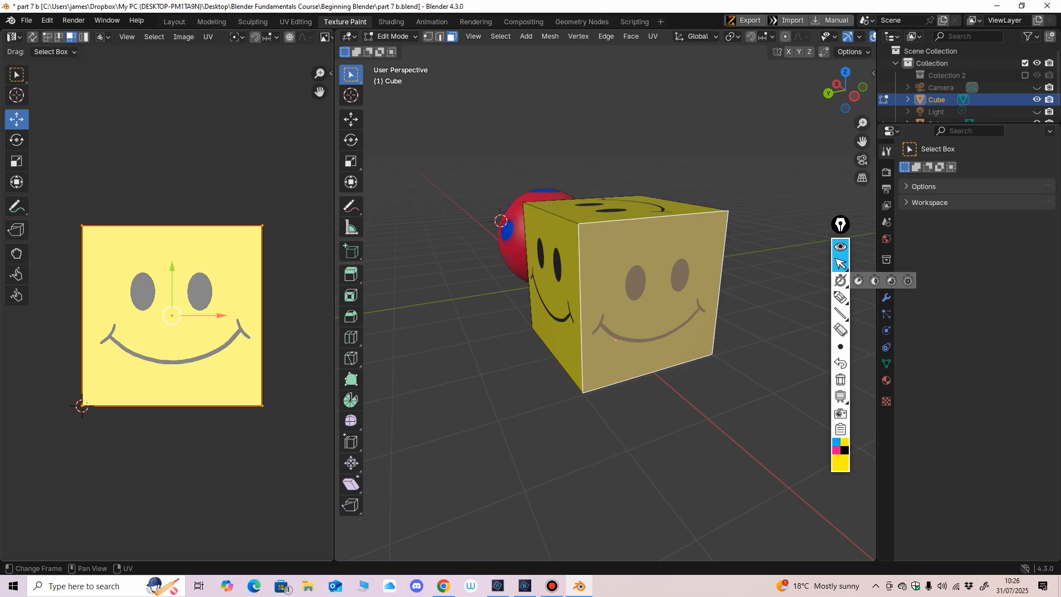
key(g)
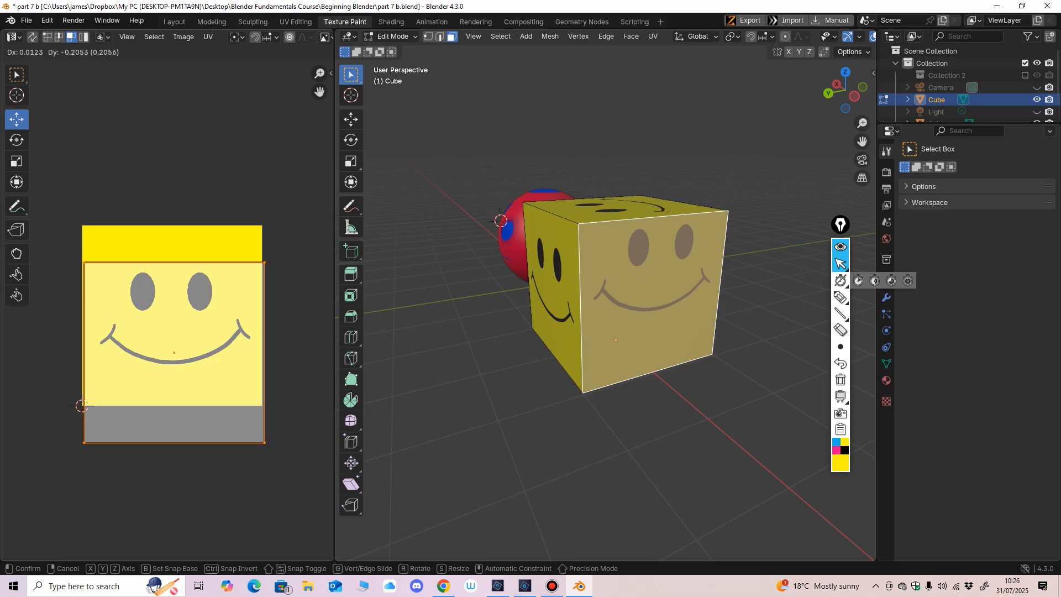
click(82, 407)
Step: Return the cube to Object Mode and narrow the UV Editor to give the 3D viewport more room
middle_drag(623, 305, 688, 306)
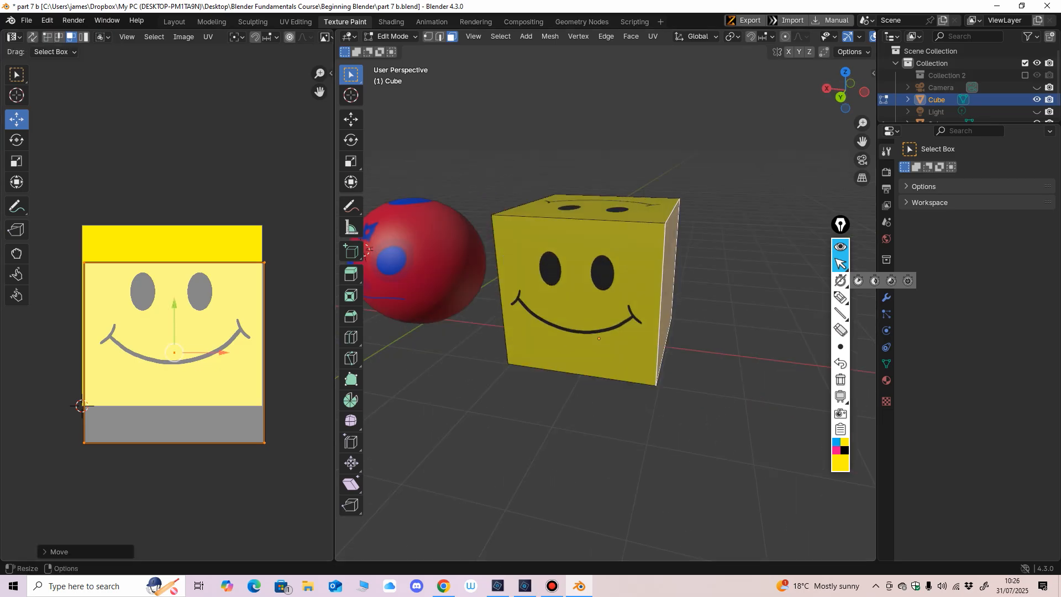
drag(334, 326, 304, 326)
ctrl+middle_drag(586, 299, 590, 333)
click(362, 36)
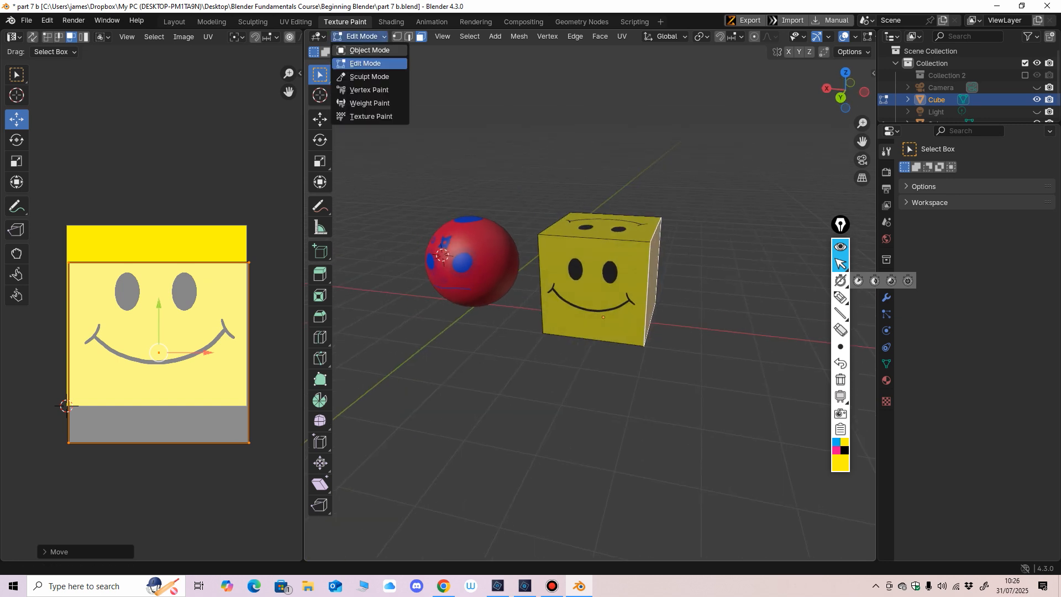
click(359, 50)
drag(303, 288, 277, 287)
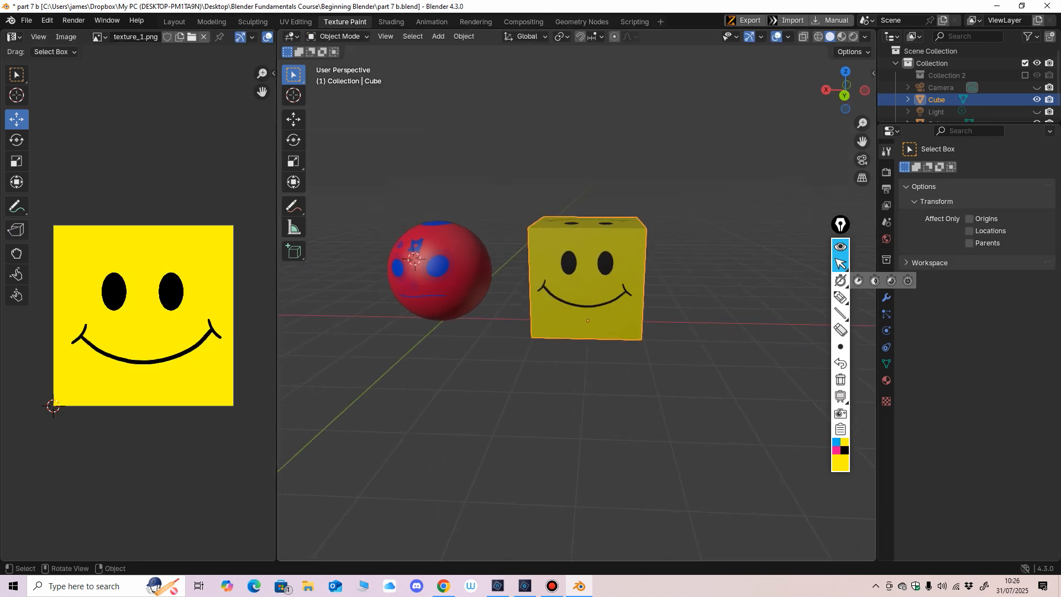
middle_drag(530, 332, 556, 335)
shift+middle_drag(556, 335, 531, 332)
scroll(530, 332, up, 1)
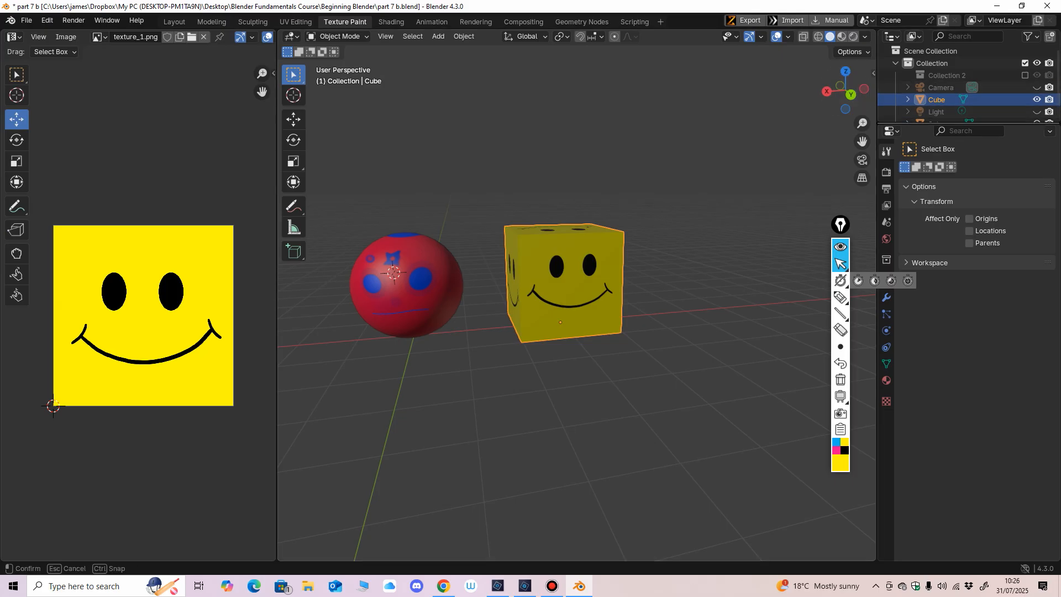
Step: Enlarge the Outliner and hide the cube and the sphere in the viewport
drag(967, 125, 967, 234)
click(1037, 99)
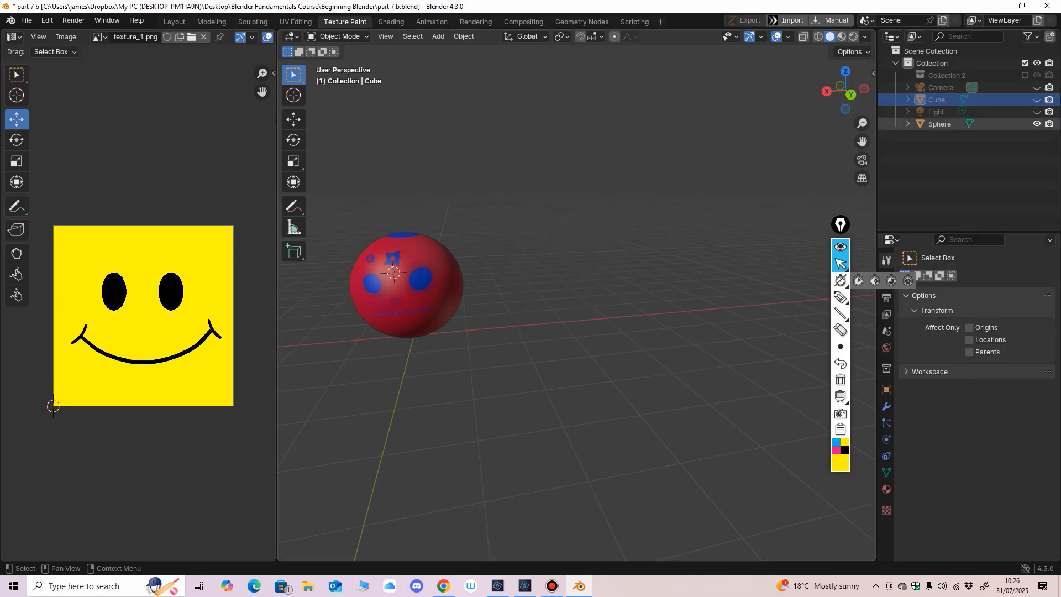
click(1036, 124)
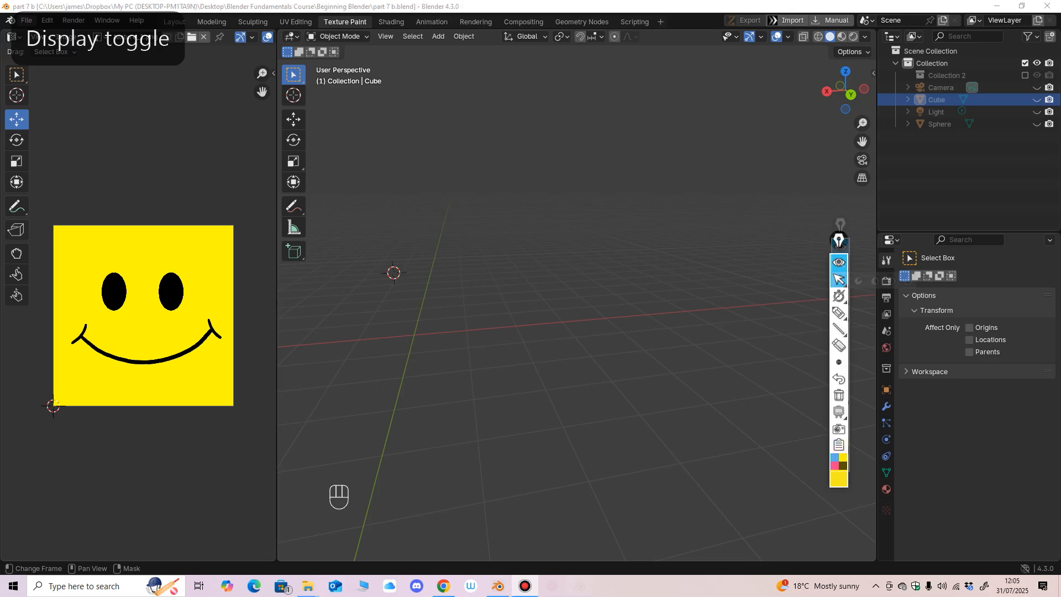
Step: Append the MINECRAFT CHARACTER collection from the animation blend file
click(26, 20)
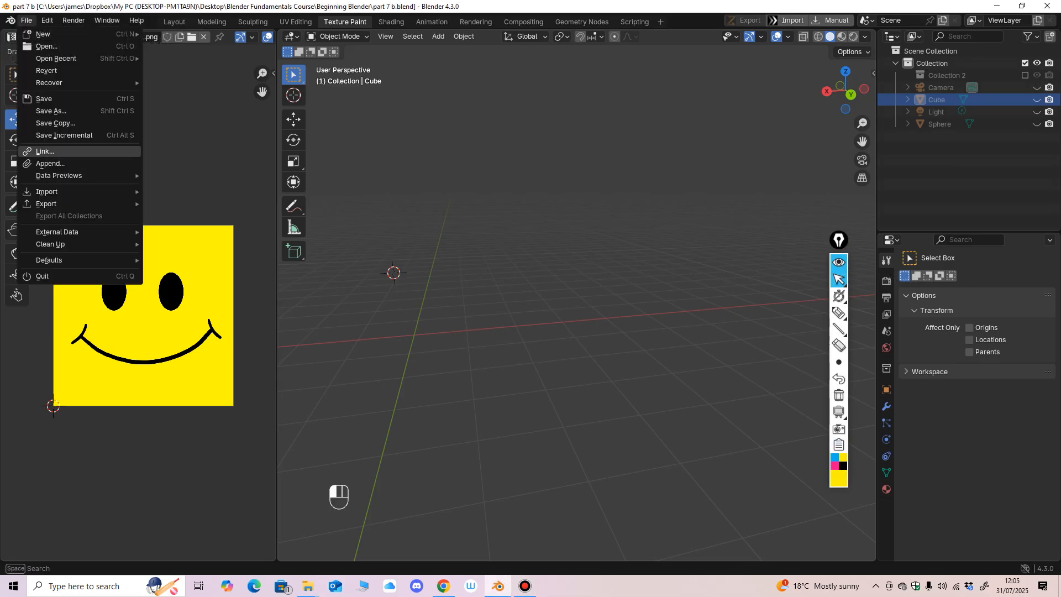
click(50, 163)
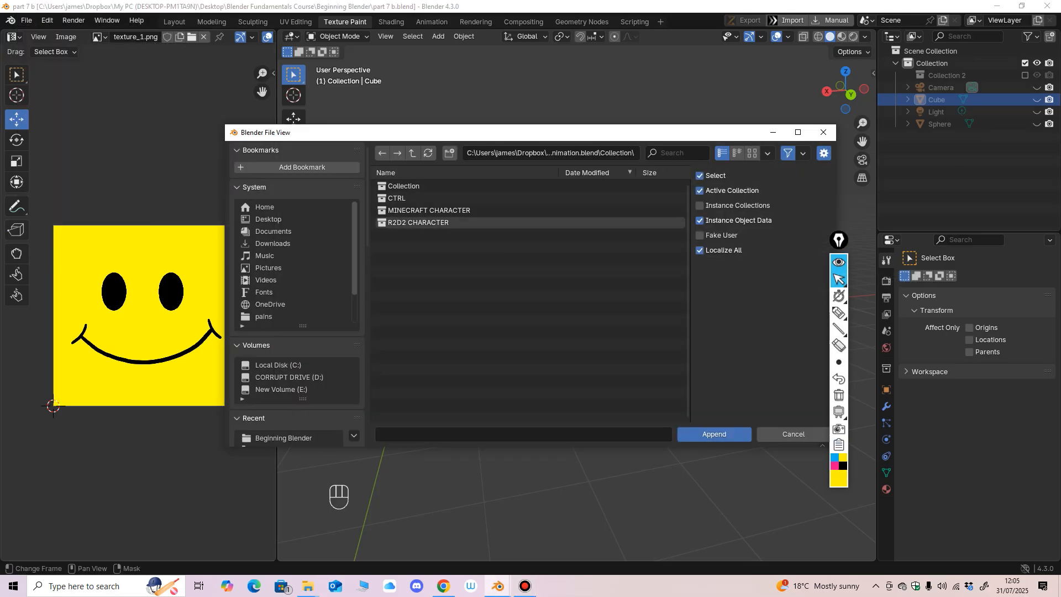
double_click(430, 211)
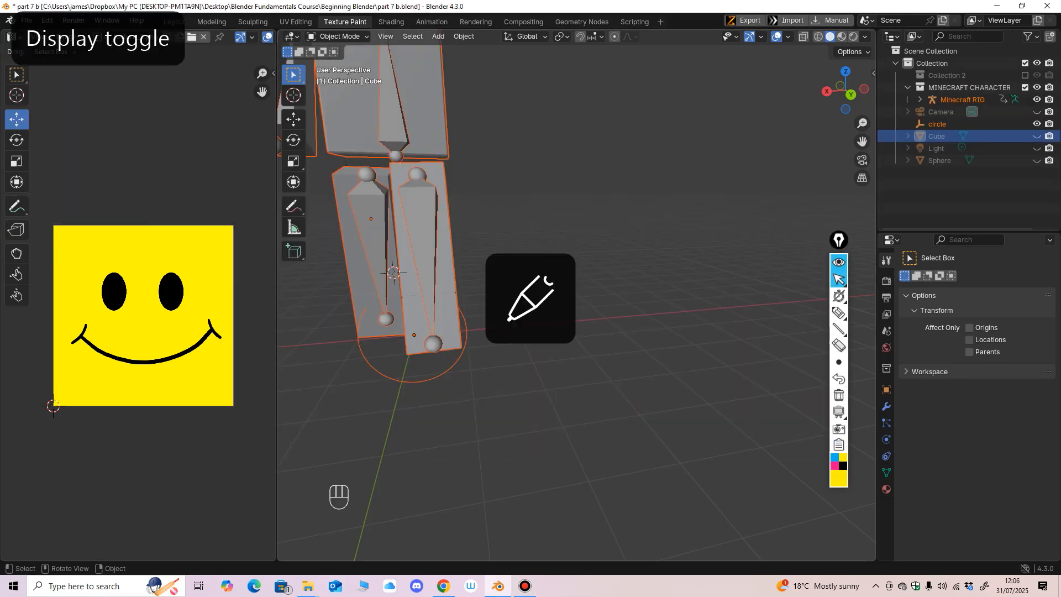
Step: Bring the whole character into view, play its animation briefly and stop it
ctrl+middle_drag(580, 323, 544, 436)
shift+middle_drag(536, 367, 437, 434)
middle_drag(436, 434, 387, 426)
key(space)
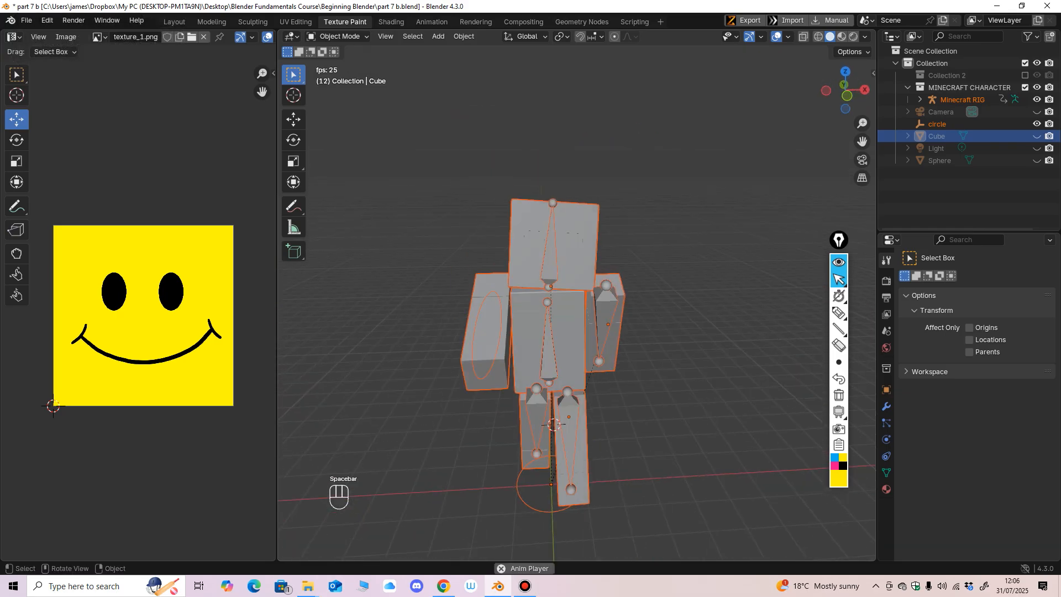
key(space)
Step: Turn on the wireframe overlay to display the edges of the character's meshes
click(788, 37)
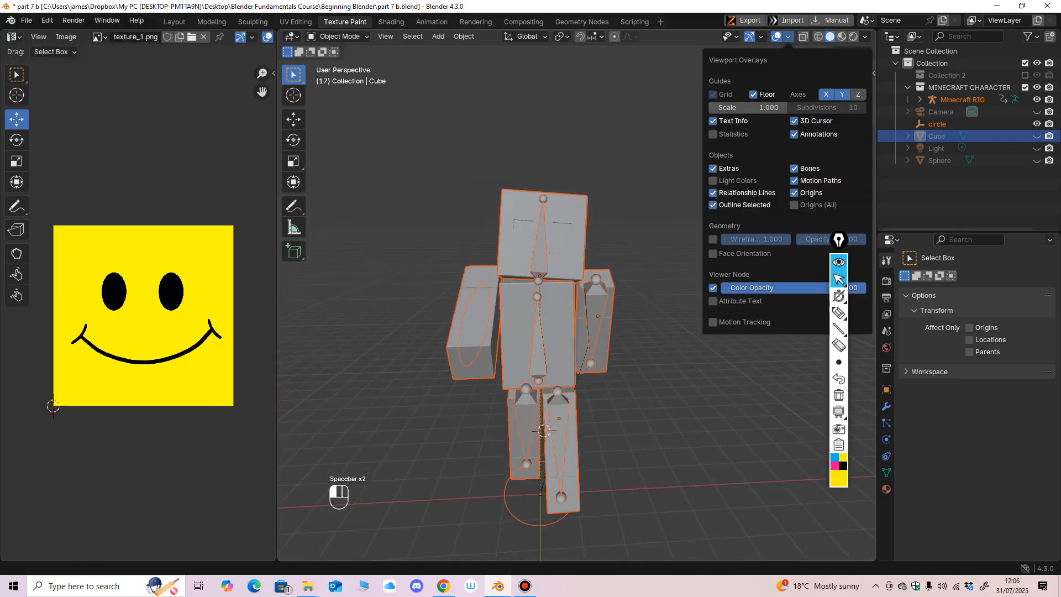
click(713, 239)
middle_drag(595, 406, 619, 408)
shift+middle_drag(619, 408, 627, 371)
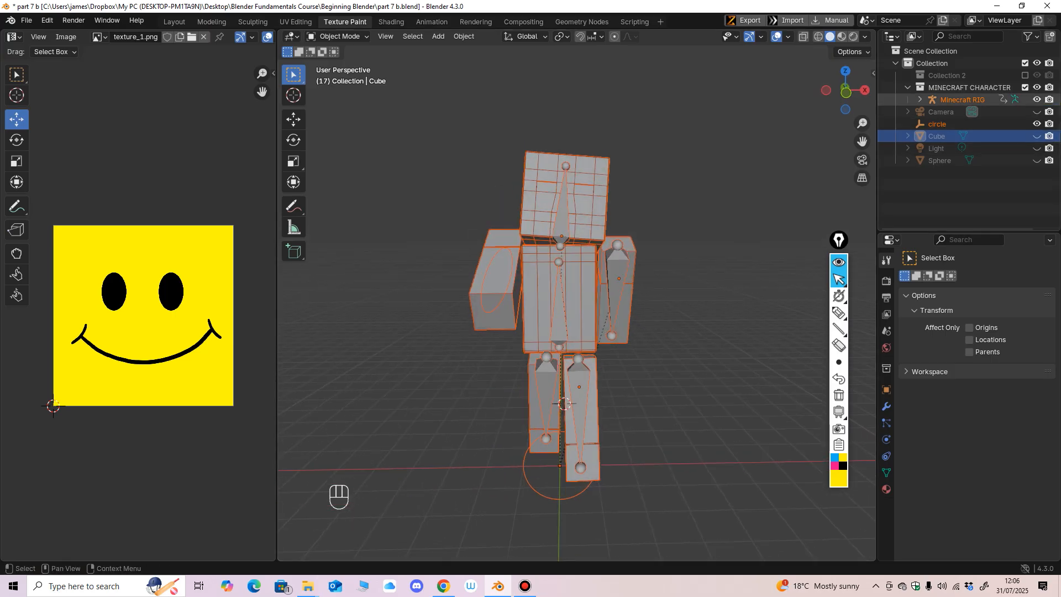
Step: Expand Minecraft RIG and hide the armature together with both arms, both legs and the torso
click(920, 100)
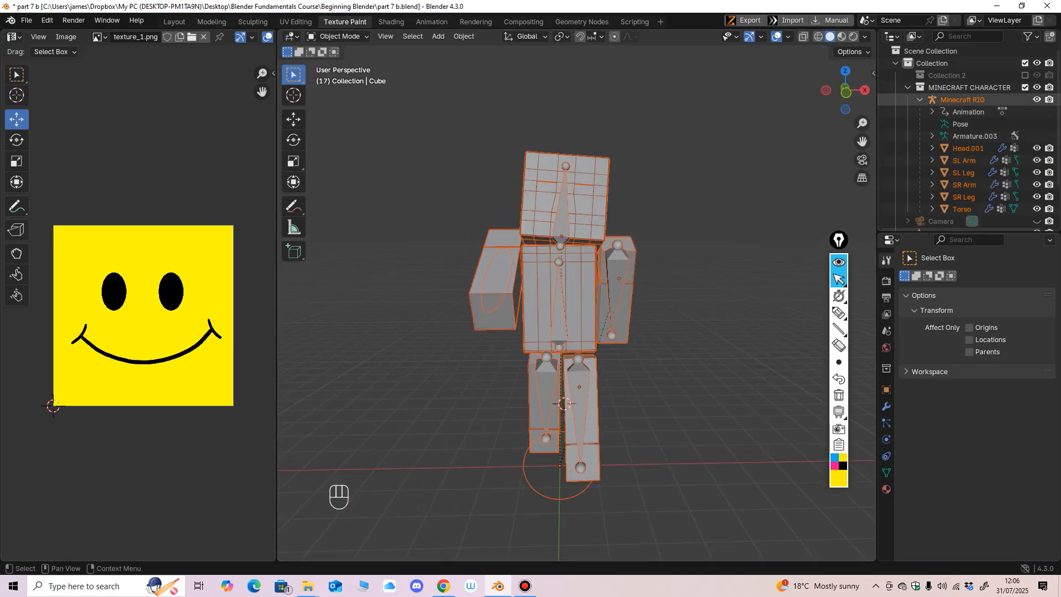
click(1037, 100)
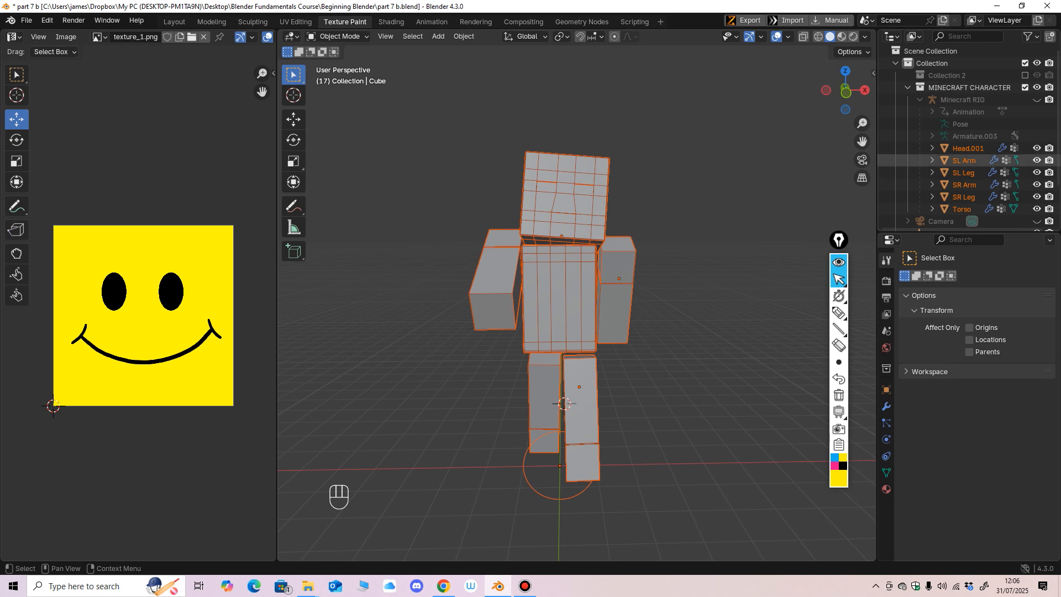
drag(1037, 161, 1037, 209)
scroll(608, 249, up, 2)
Step: Clear the selection, select only the character's head and bring it close in view
shift+middle_drag(608, 249, 597, 326)
scroll(597, 331, up, 2)
click(641, 331)
click(564, 265)
mouse_move(564, 265)
middle_down()
mouse_move(514, 265)
mouse_move(564, 266)
middle_up()
shift+middle_drag(564, 265, 599, 424)
scroll(537, 343, up, 2)
Step: Replace the head's existing material with a new one named "alex head"
click(886, 489)
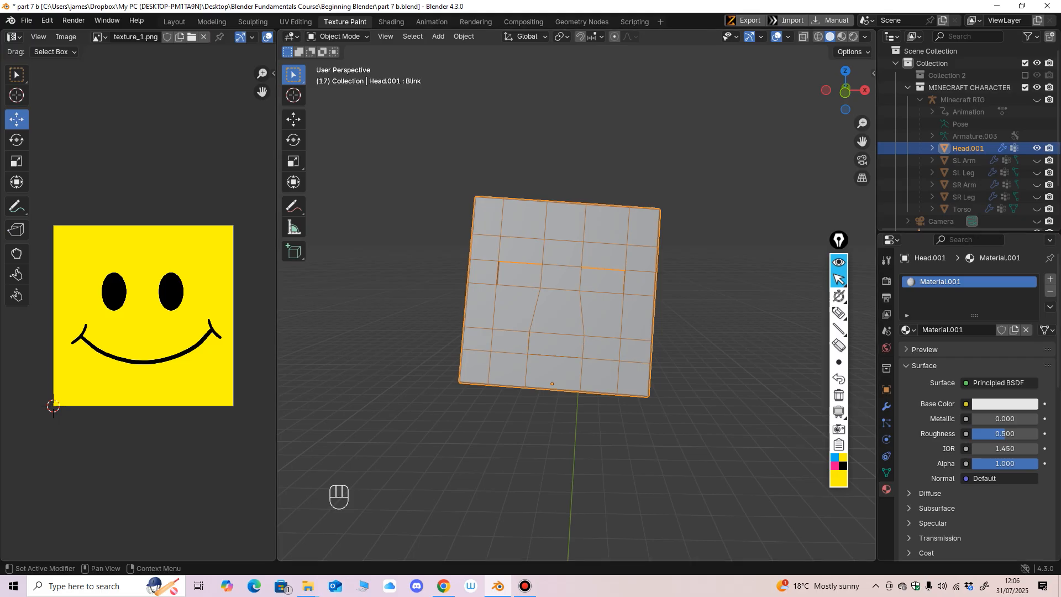
click(1026, 330)
click(978, 330)
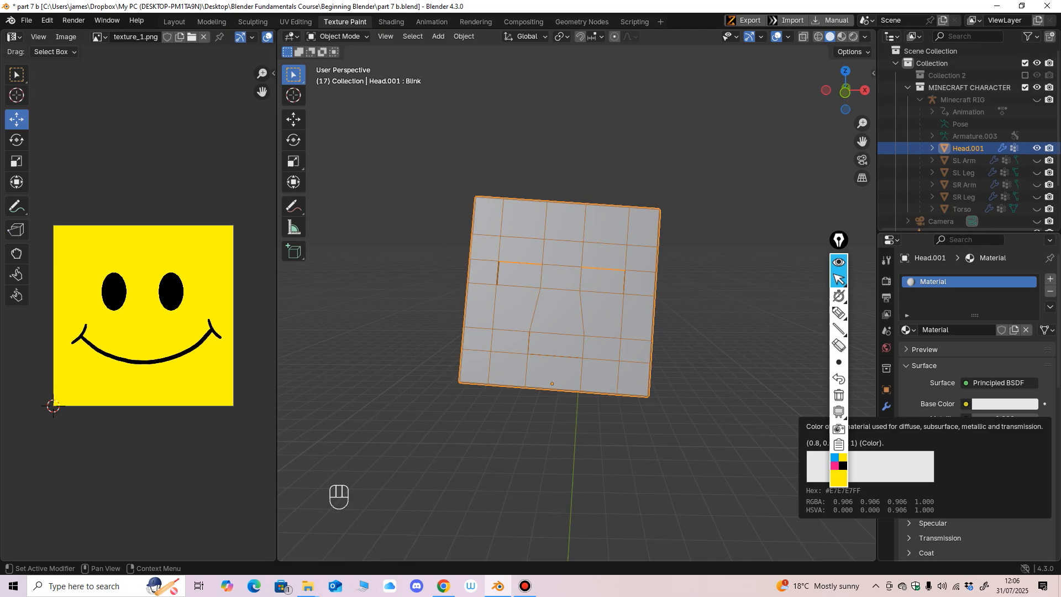
click(939, 330)
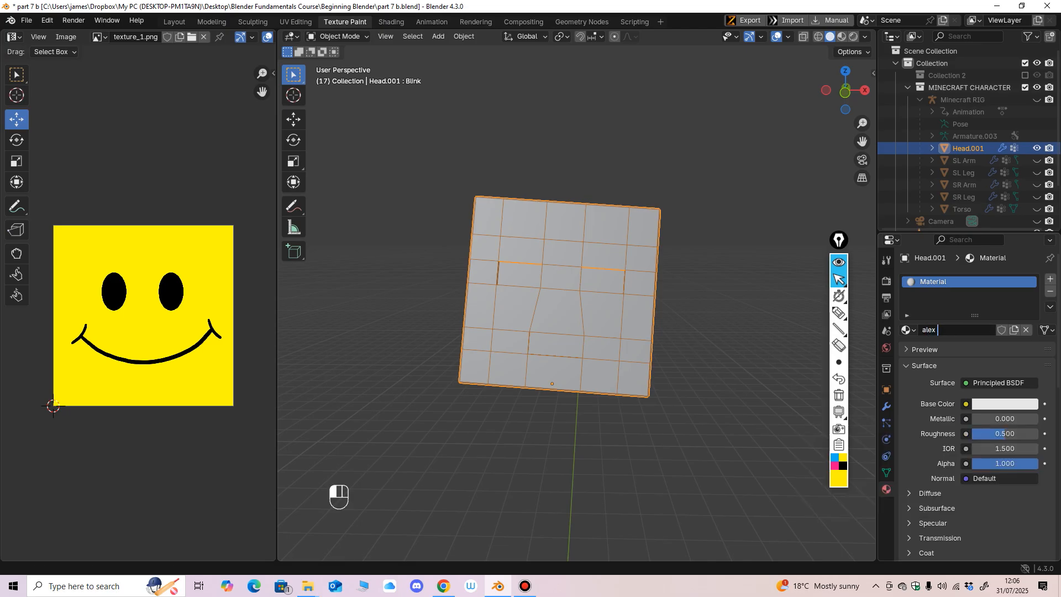
key(Return)
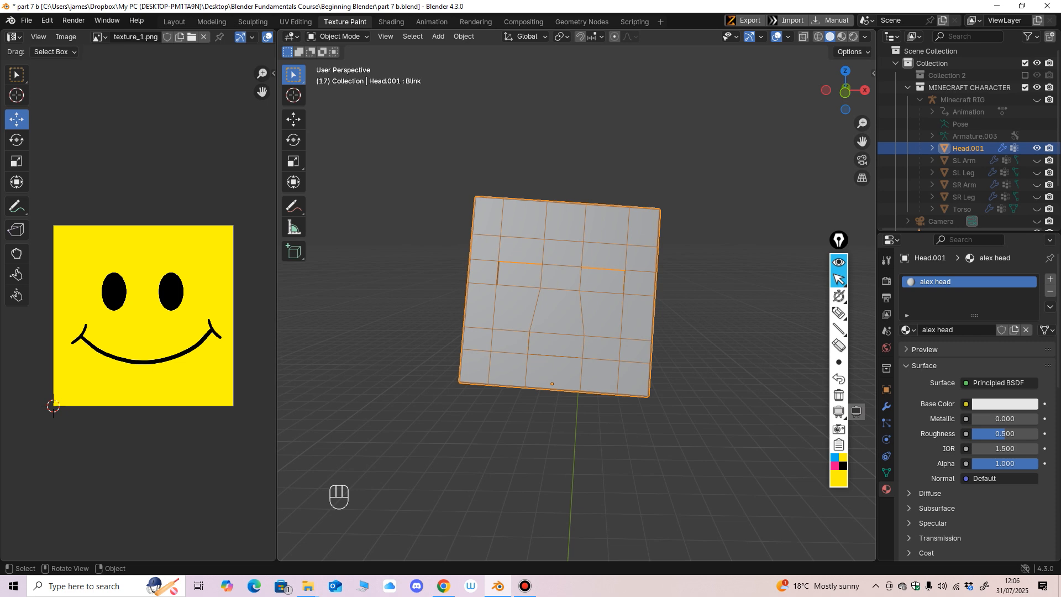
Step: Connect an Image Texture to the Base Color of the alex head material
mouse_move(839, 362)
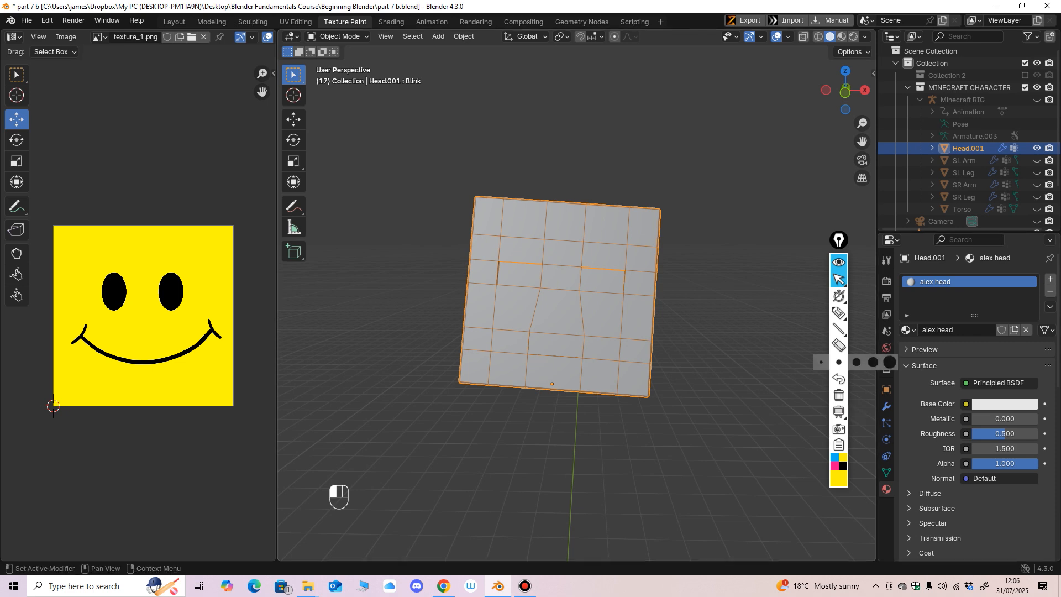
drag(975, 315, 974, 351)
middle_drag(730, 348, 740, 346)
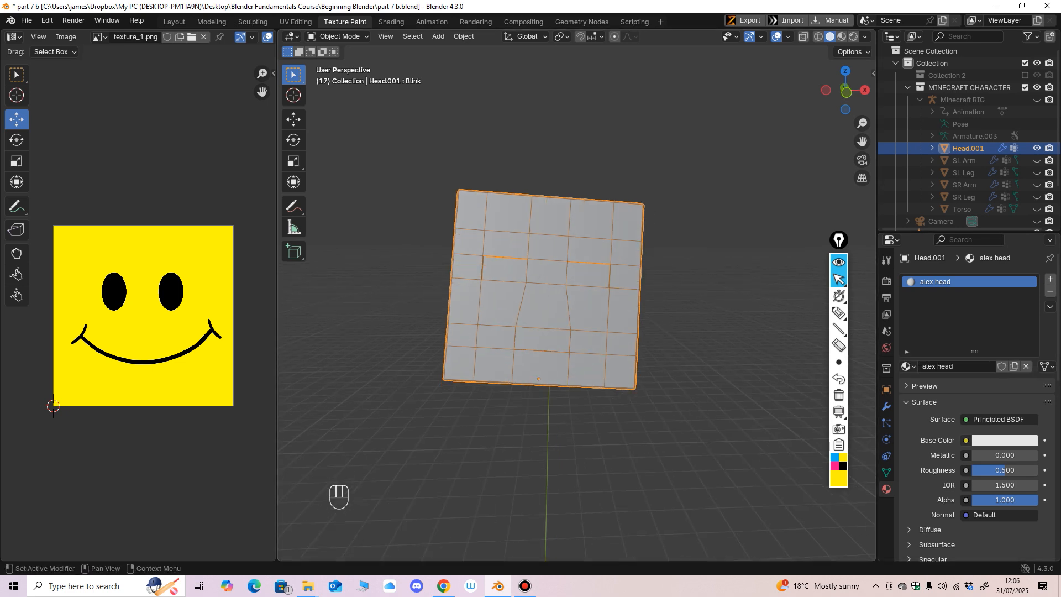
click(966, 441)
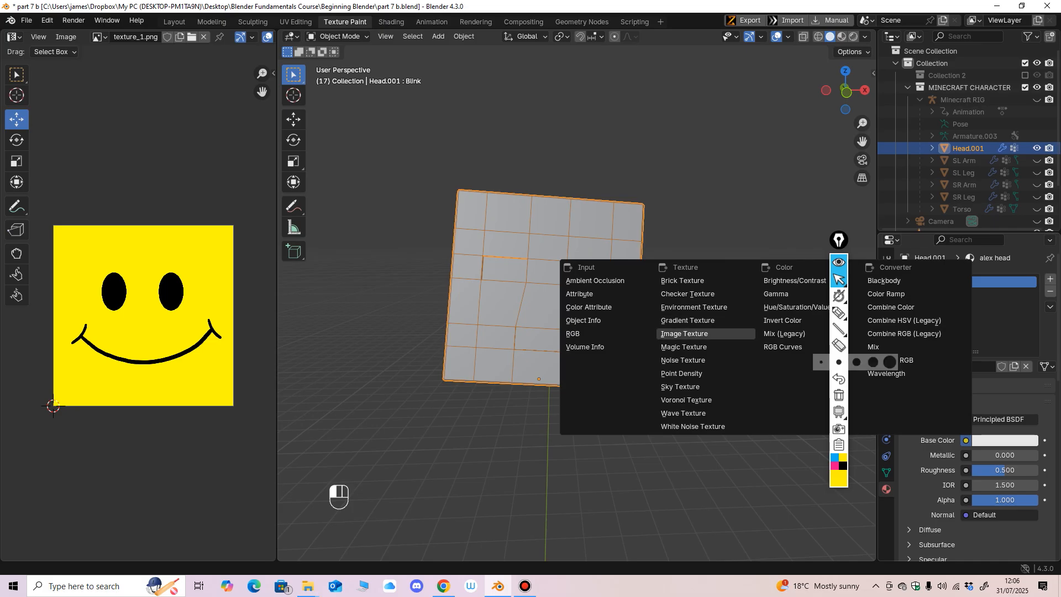
click(686, 334)
Step: Create a new blank image named "alex", 2048 px wide and 2048 px high, for the head's texture
click(956, 455)
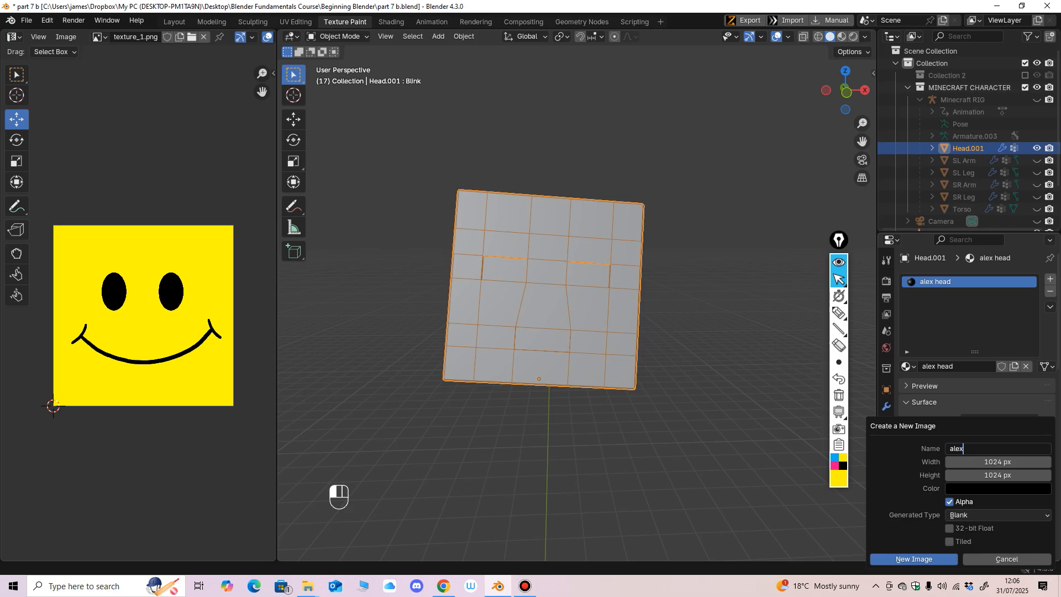
text(alex)
key(Tab)
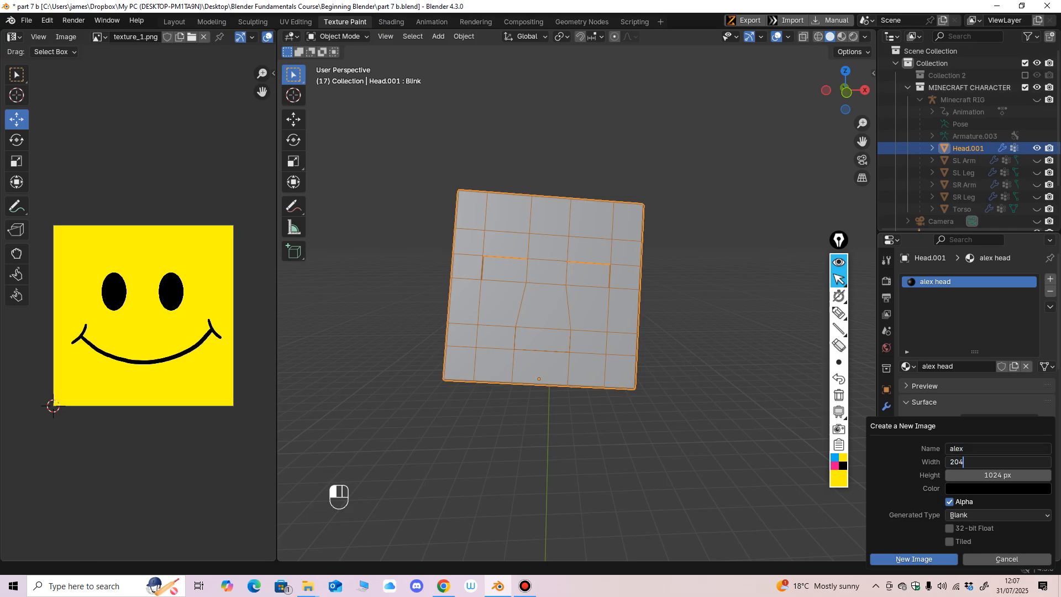
text(2048)
key(Tab)
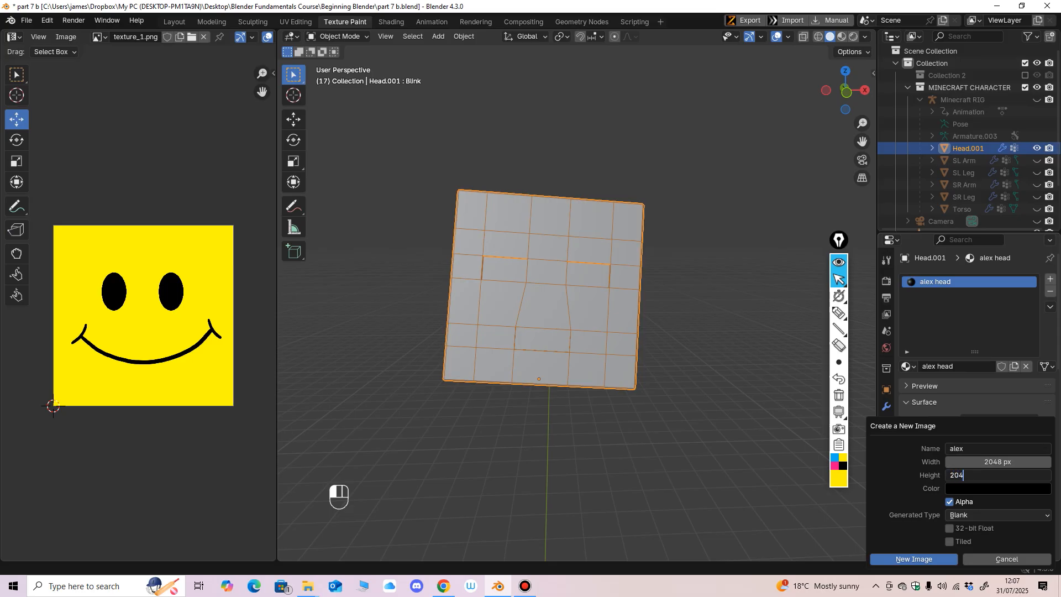
text(2048)
key(Return)
key(Return)
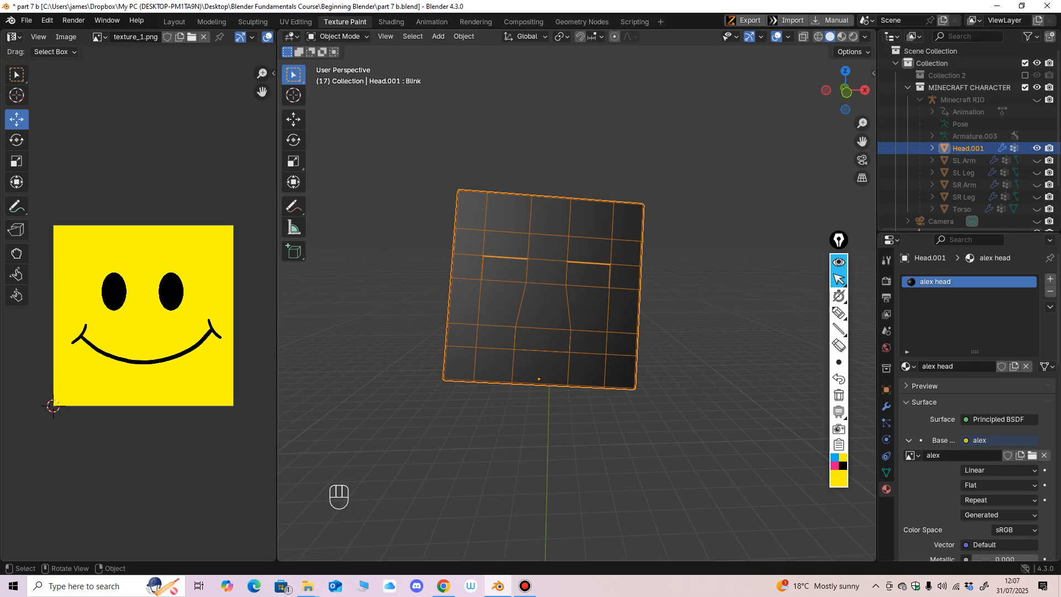
Step: Switch the head to Texture Paint mode and activate the Paint Hard brush
shift+middle_drag(544, 299, 550, 318)
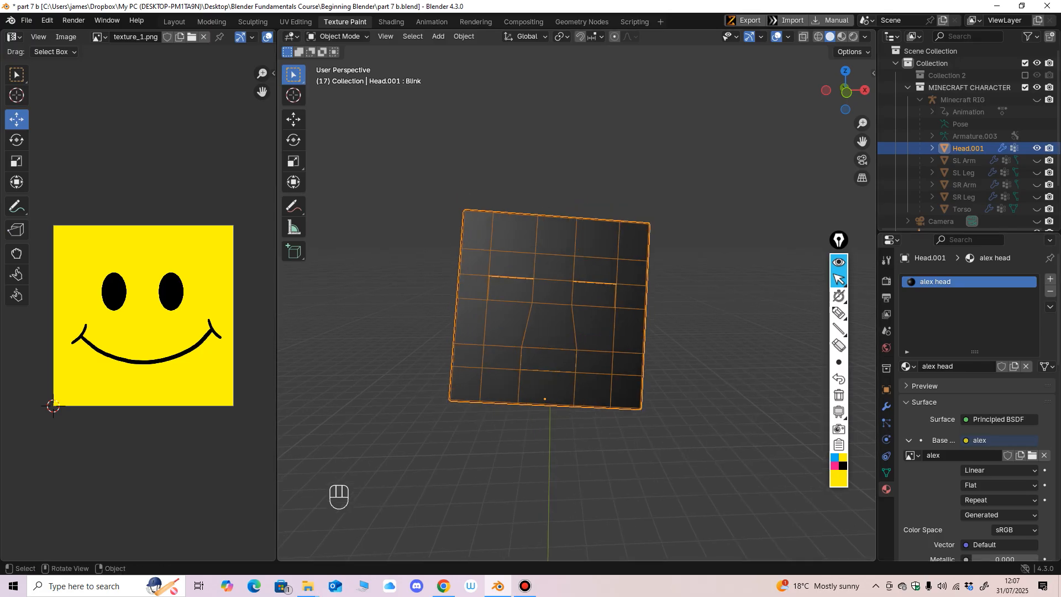
click(337, 36)
click(340, 116)
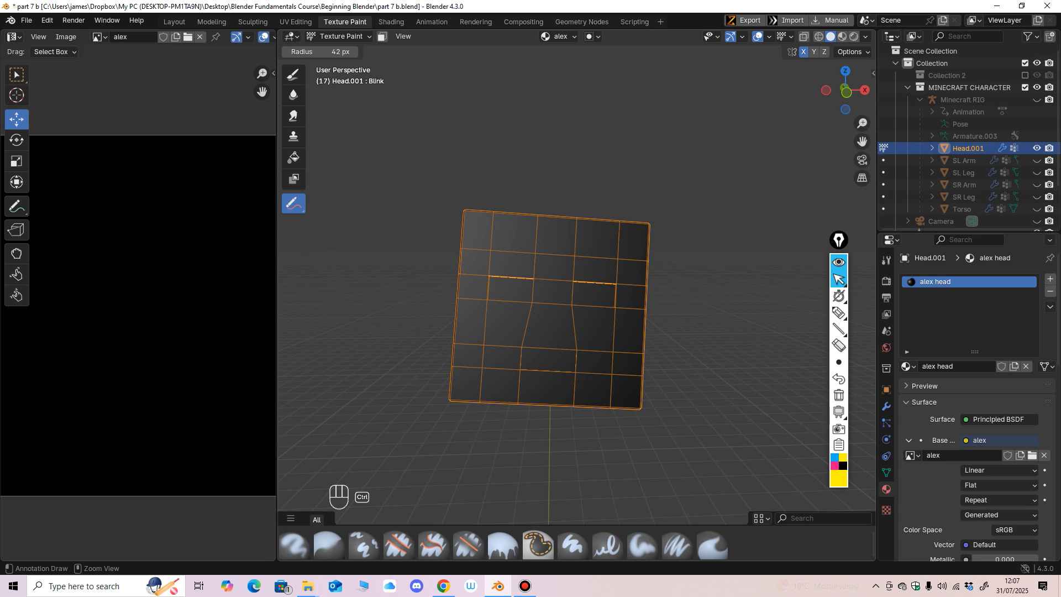
scroll(553, 307, down, 1)
click(294, 75)
shift+middle_drag(481, 234, 482, 267)
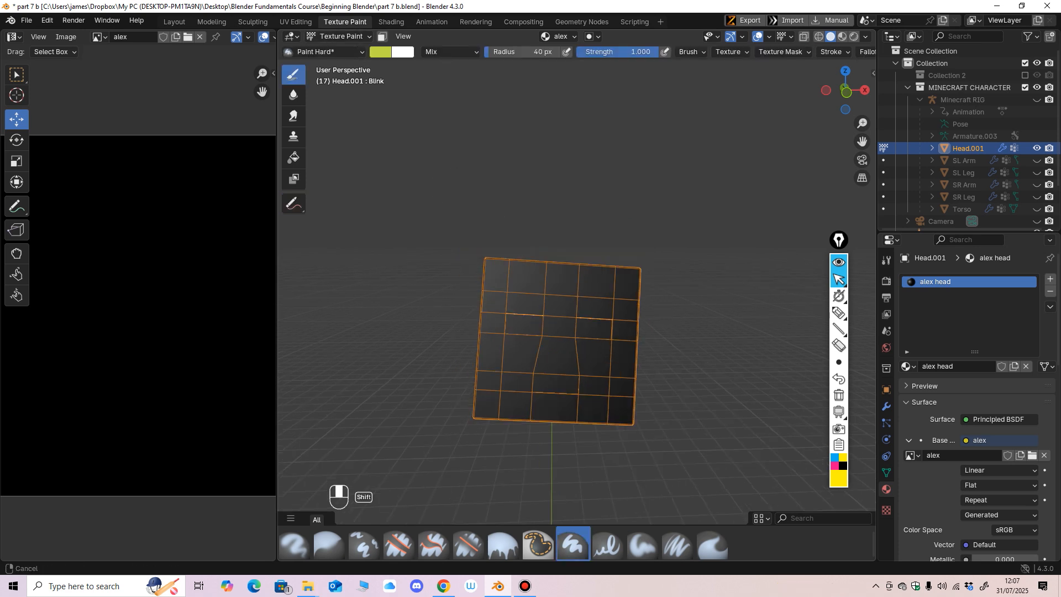
Step: Set the paint colour to skin pink, #E0BAAF, and fill the whole head with it
scroll(483, 267, up, 1)
click(381, 52)
mouse_move(416, 115)
mouse_down()
mouse_move(426, 112)
mouse_move(419, 118)
mouse_up()
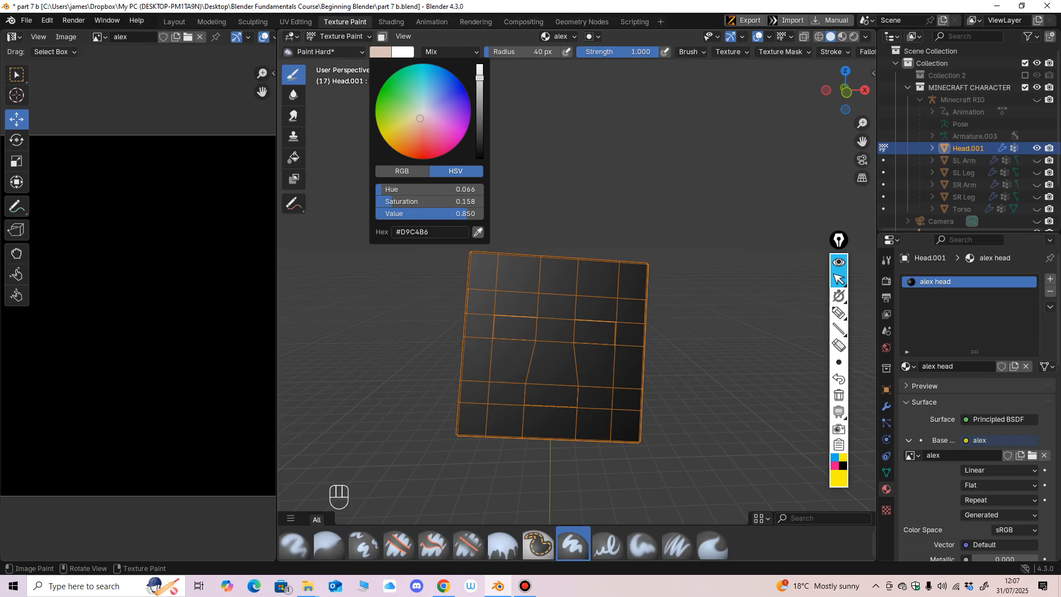
drag(479, 78, 480, 75)
drag(419, 118, 415, 121)
click(293, 158)
click(553, 348)
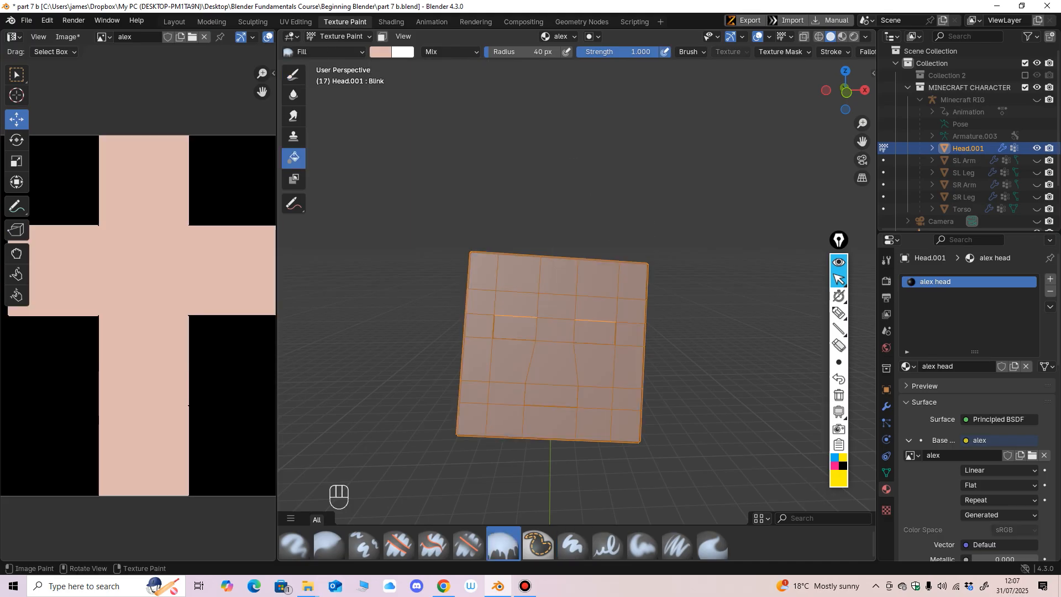
shift+middle_drag(553, 348, 563, 312)
scroll(552, 305, up, 1)
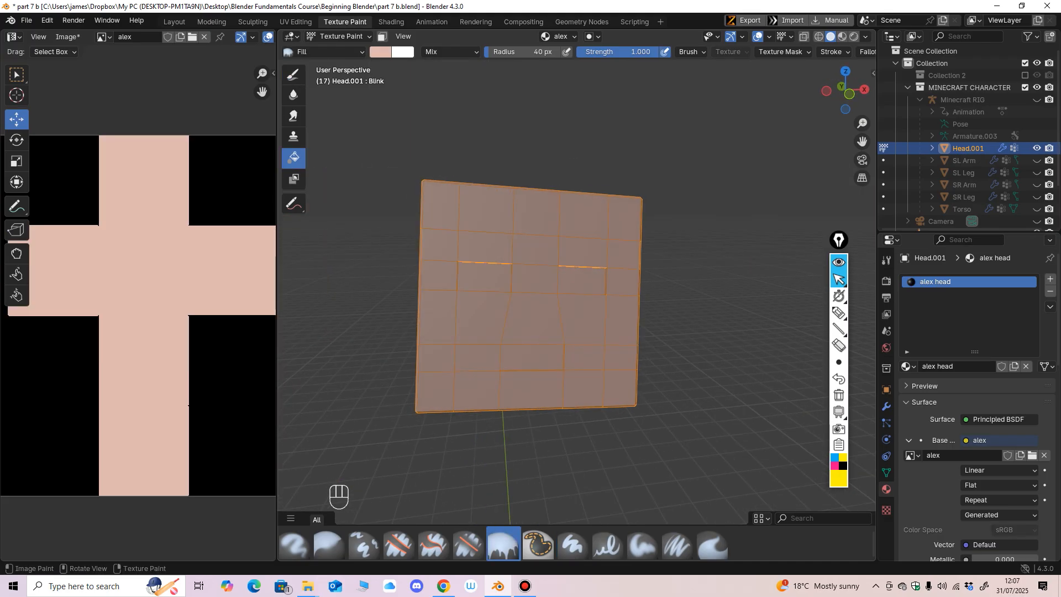
Step: Change the editor showing the alex texture from the UV Editor to the Image Editor
scroll(77, 321, down, 2)
middle_drag(77, 320, 73, 314)
click(15, 36)
click(43, 95)
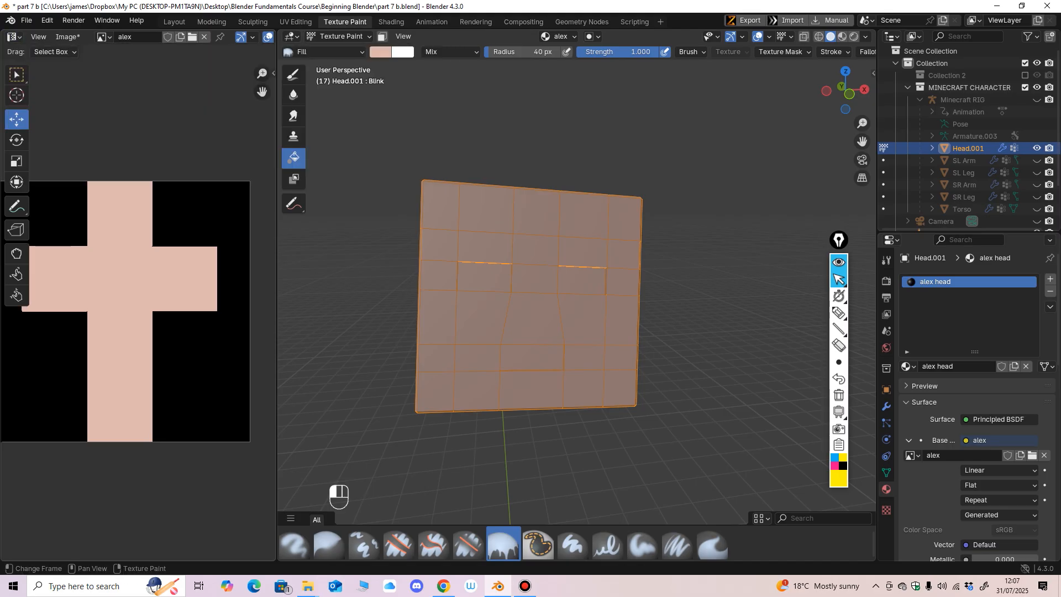
click(14, 36)
click(44, 82)
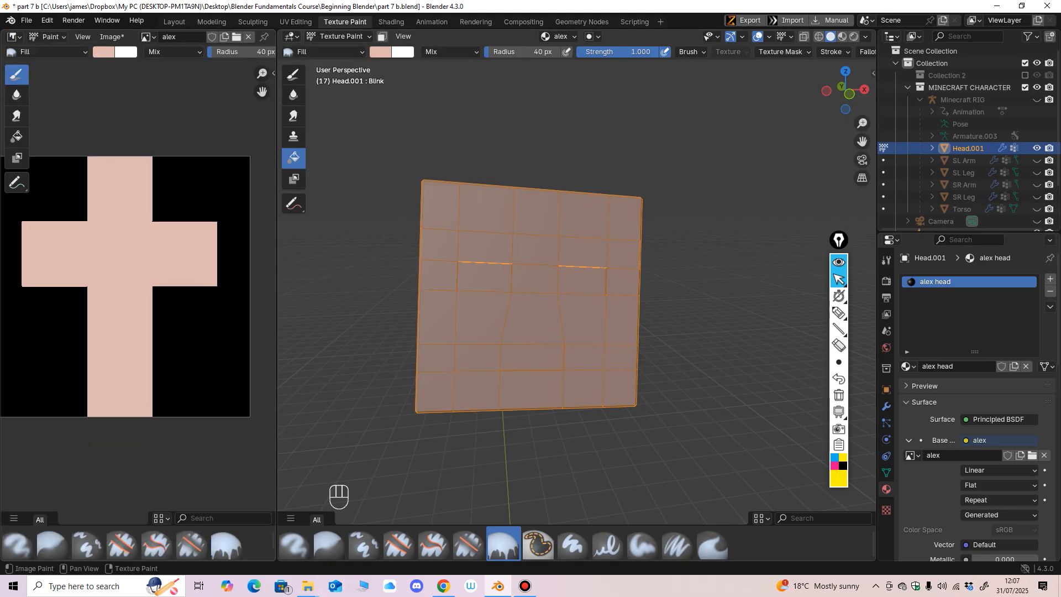
Step: Examine the front of the head up close, including the eye, nose and mouth areas outlined by the mesh
scroll(580, 293, up, 2)
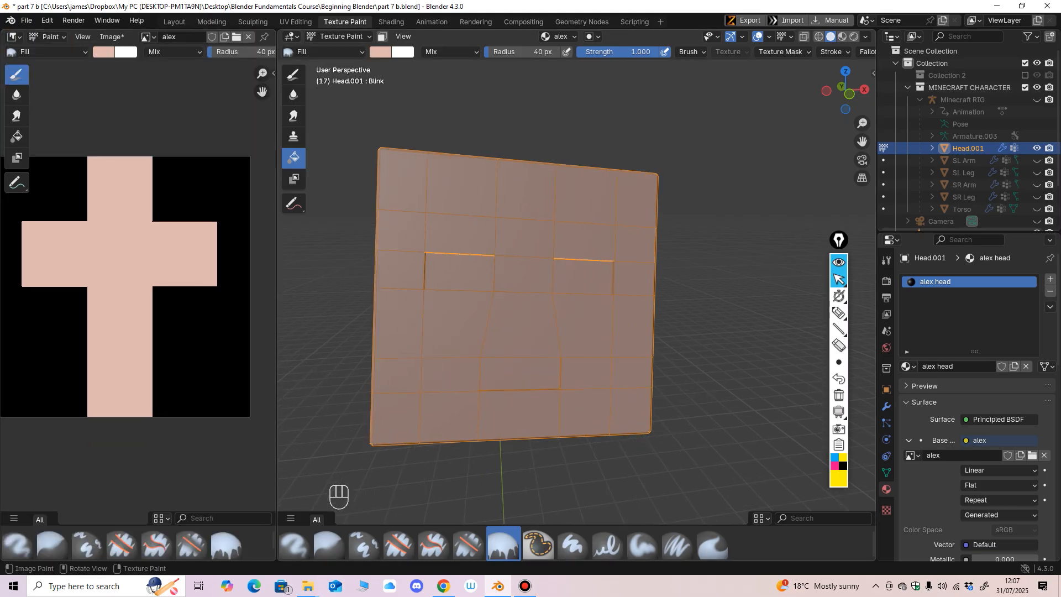
middle_drag(553, 304, 504, 291)
scroll(522, 290, down, 2)
shift+middle_drag(504, 291, 527, 307)
scroll(580, 342, up, 2)
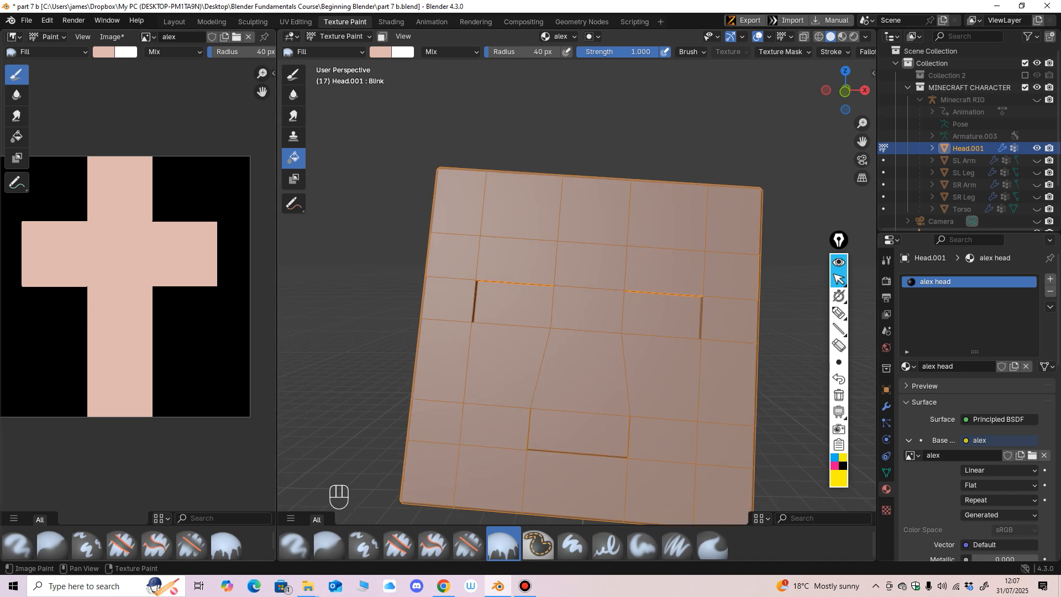
middle_drag(575, 331, 608, 321)
ctrl+middle_drag(608, 320, 671, 337)
ctrl+middle_drag(671, 337, 671, 378)
middle_drag(671, 379, 575, 324)
middle_drag(576, 323, 553, 293)
scroll(555, 301, down, 1)
Step: Change the paint colour to orange, #E0642D, for the hair
click(380, 52)
click(380, 51)
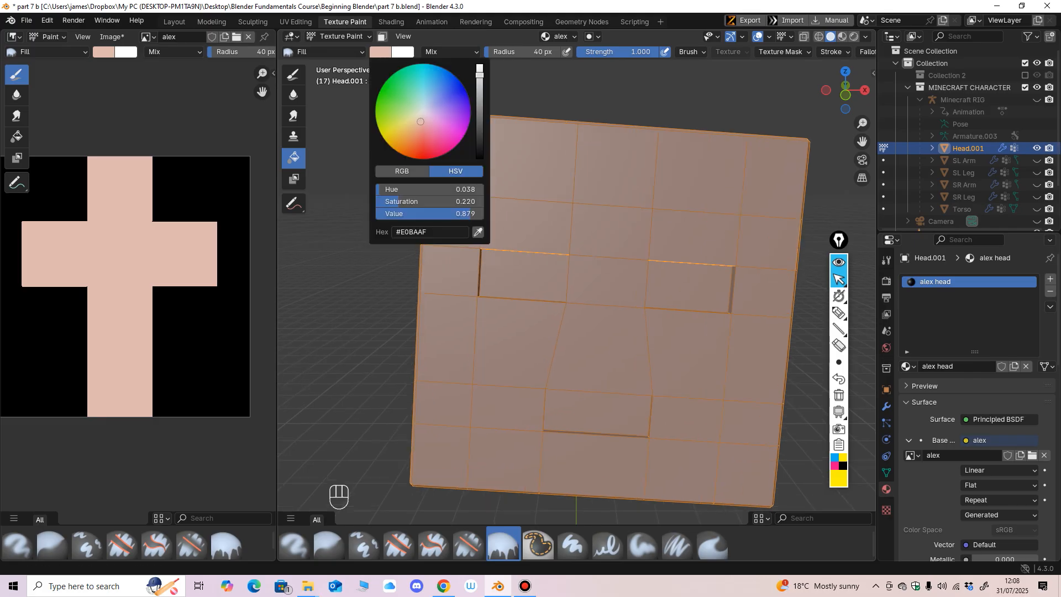
drag(399, 201, 460, 201)
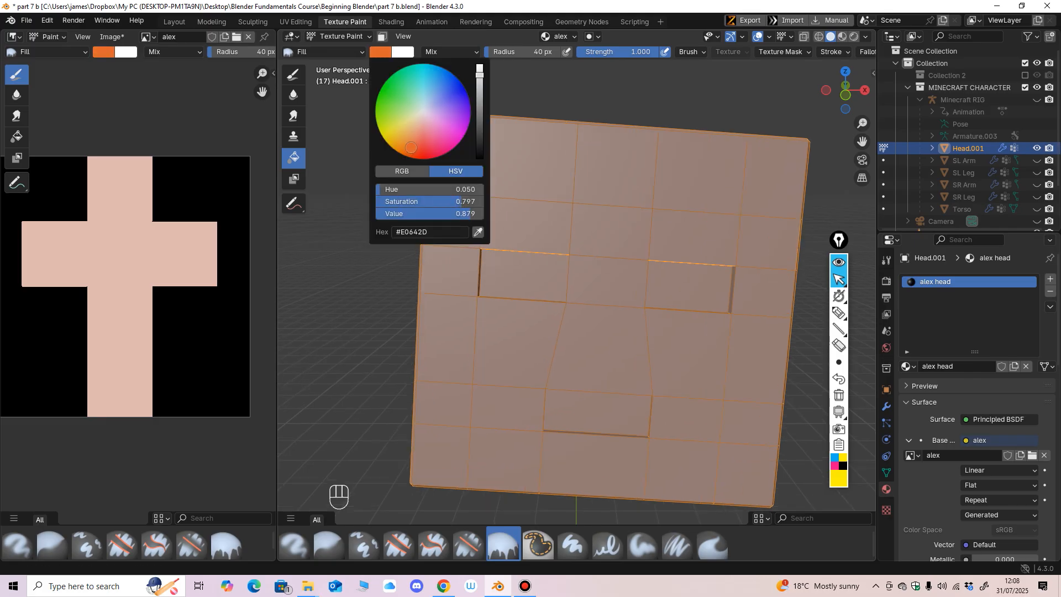
scroll(576, 298, down, 1)
middle_drag(576, 298, 561, 267)
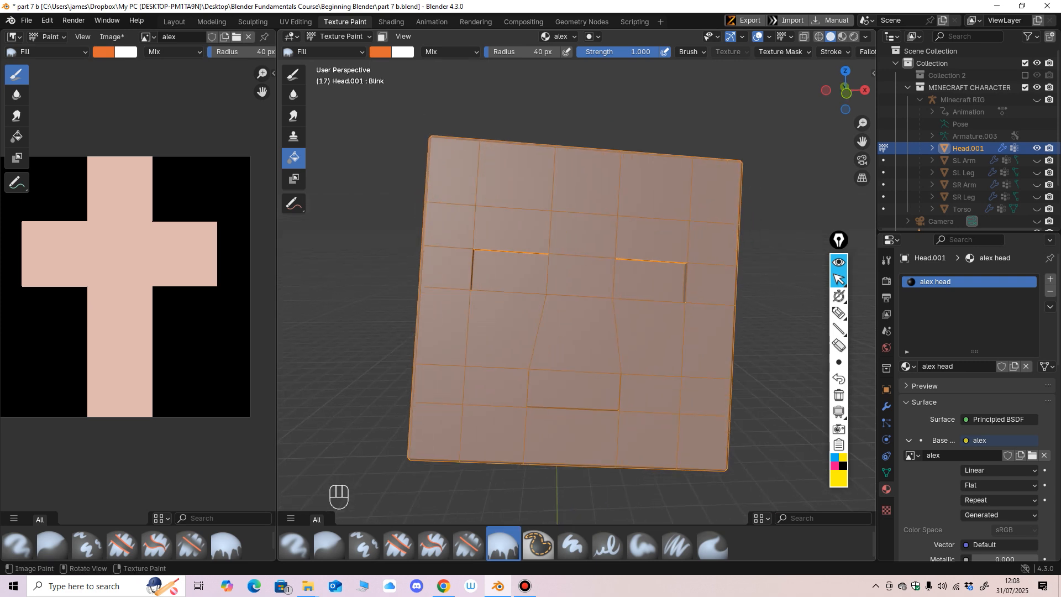
Step: Switch back to the Paint Hard brush, try a straight orange line across the forehead and undo it
click(294, 74)
drag(564, 192, 688, 194)
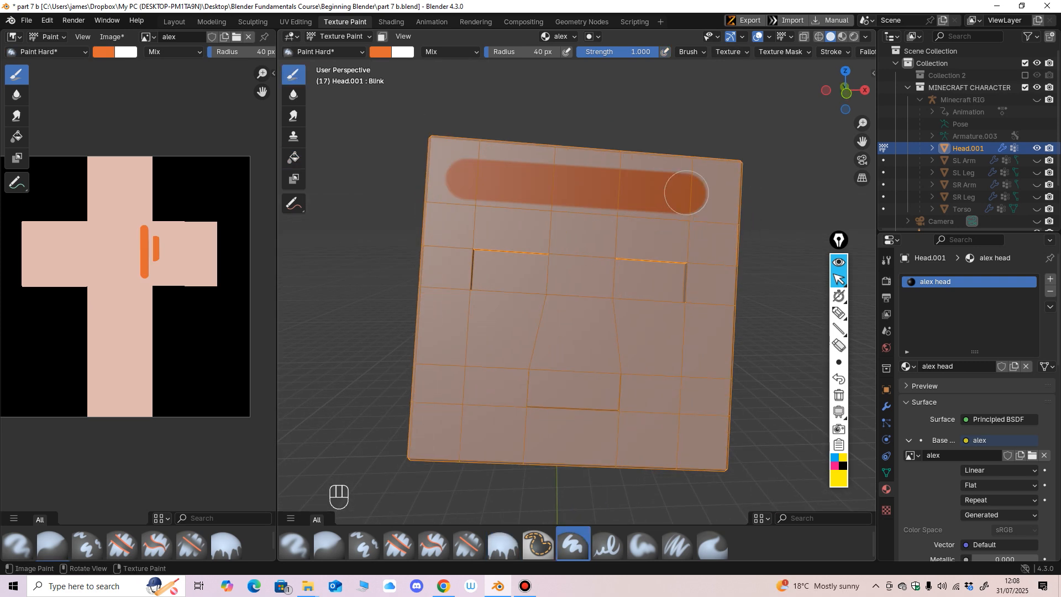
key(ctrl+z)
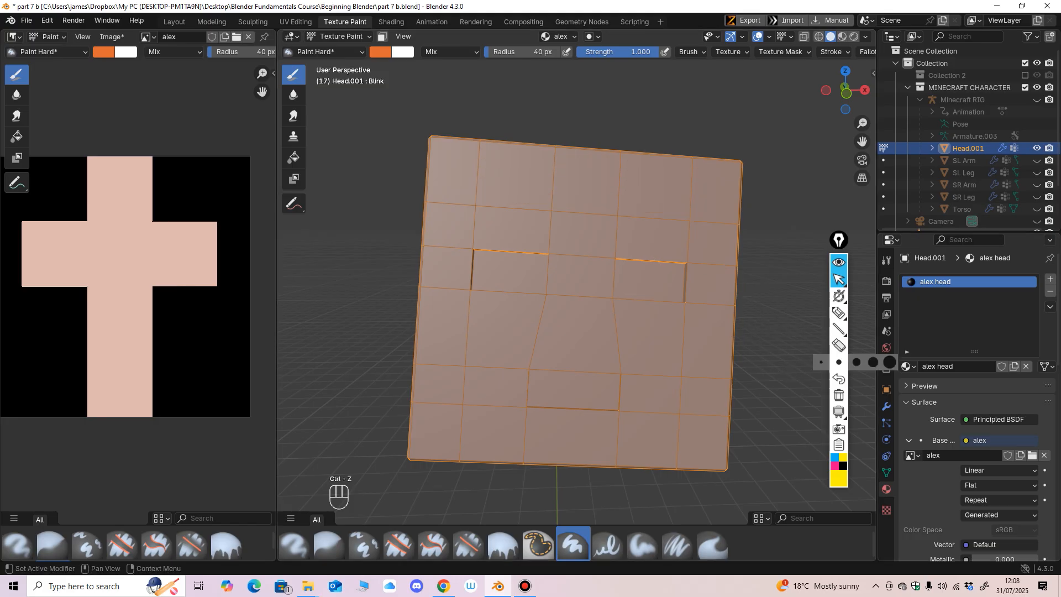
Step: Try an orange forehead stroke with the Dots stroke method, undo it and restore the Line method
click(886, 260)
scroll(976, 387, down, 7)
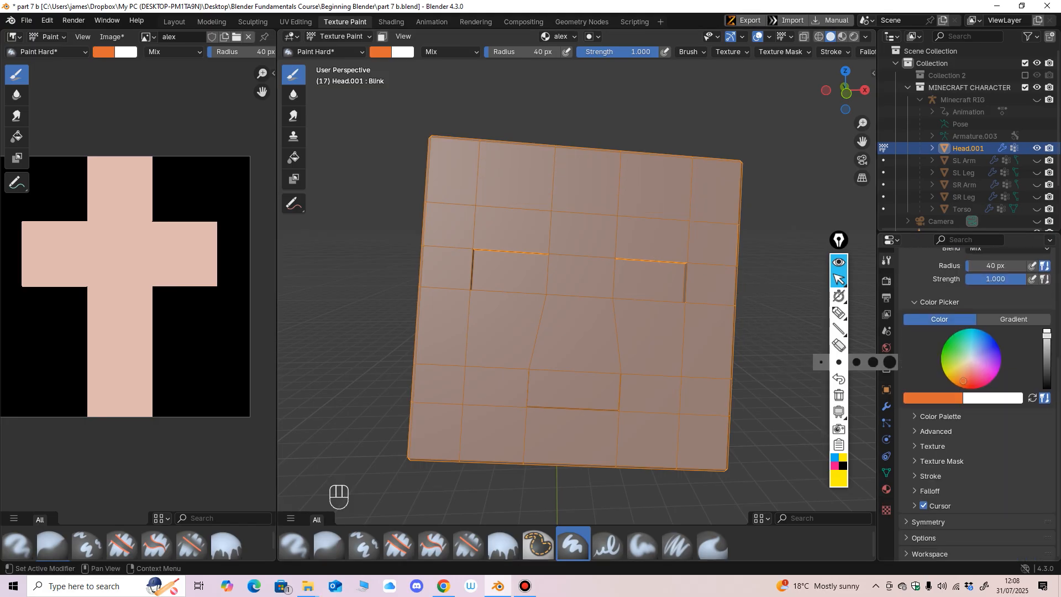
click(935, 476)
middle_drag(959, 479, 963, 416)
click(995, 430)
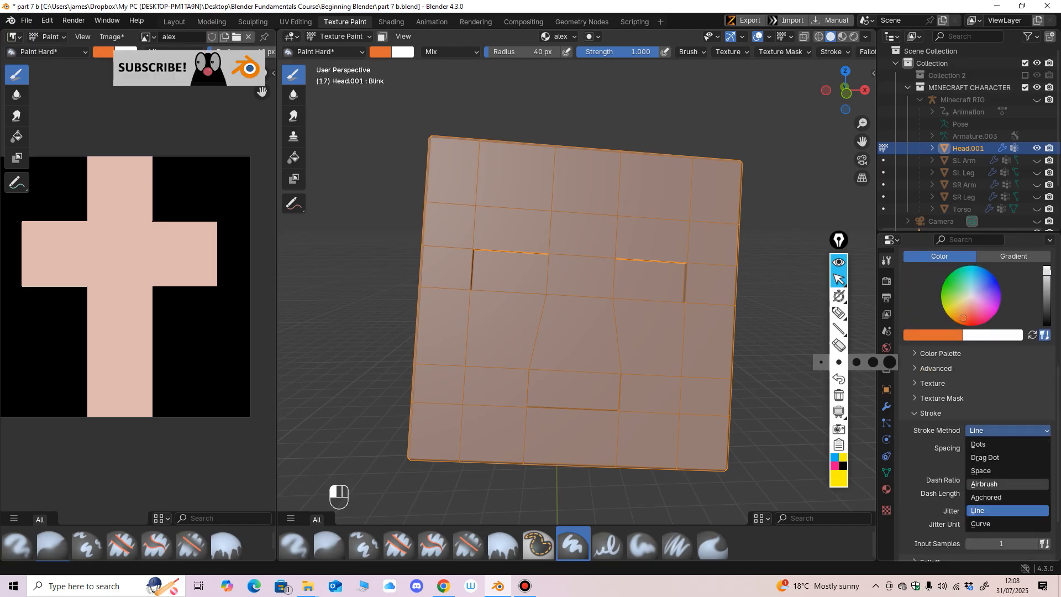
click(978, 444)
mouse_move(497, 184)
mouse_down()
mouse_move(613, 193)
mouse_move(585, 180)
mouse_move(647, 194)
mouse_up()
key(ctrl+z)
click(995, 430)
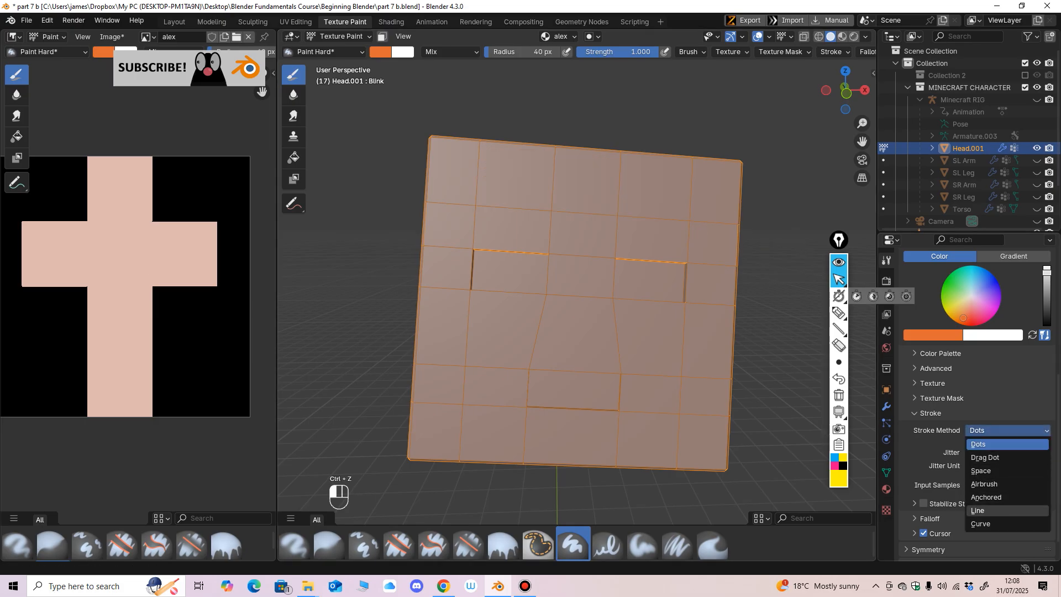
click(977, 510)
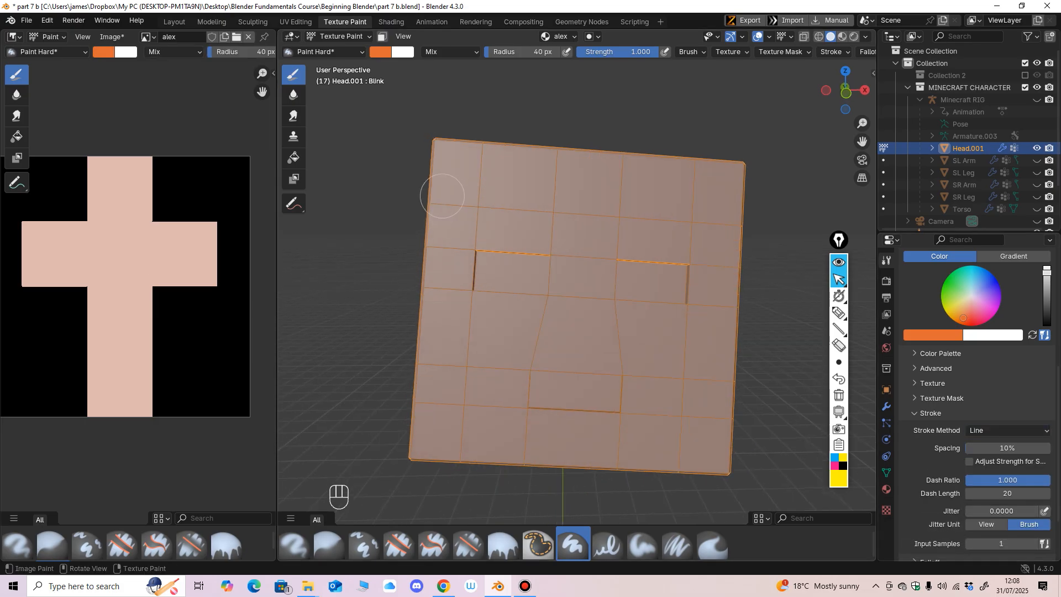
Step: Paint a straight orange line along the upper edge of the head's front face
middle_drag(443, 197, 433, 143)
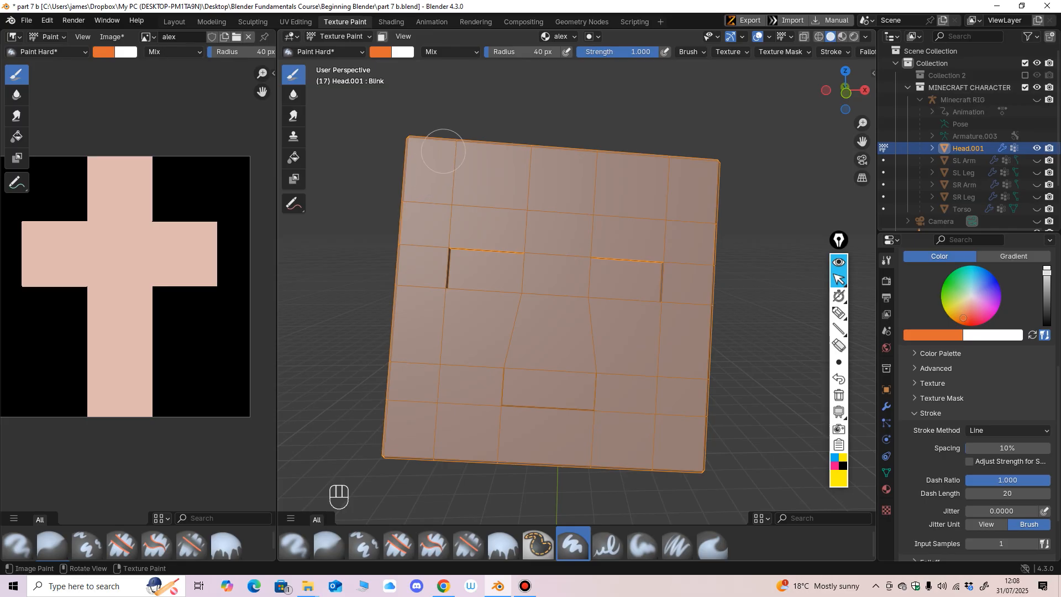
drag(416, 153, 723, 174)
drag(725, 174, 725, 175)
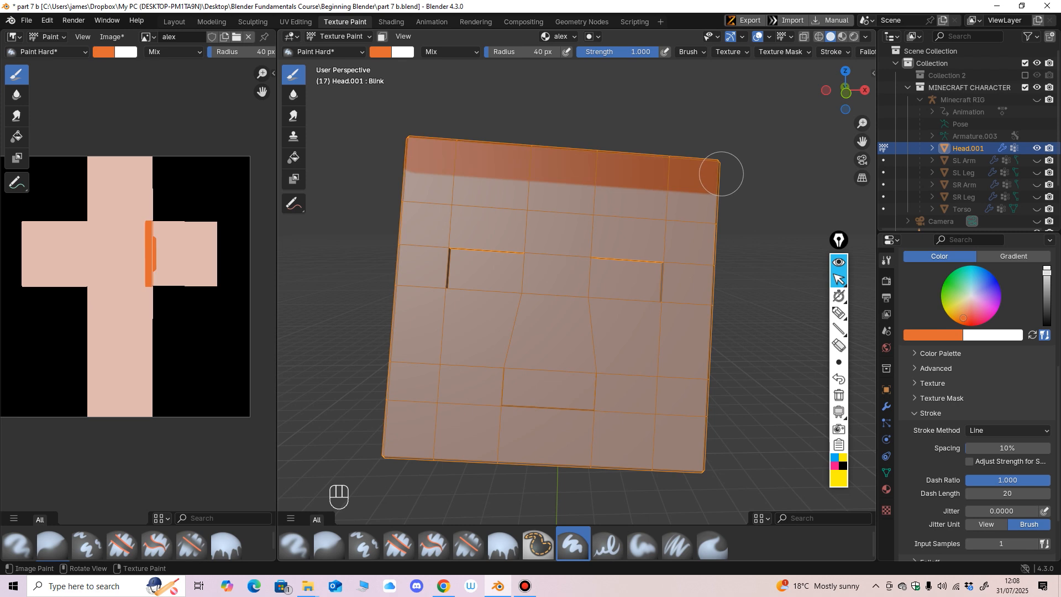
Step: Paint a straight orange line along the upper edge of both side faces of the head
scroll(703, 212, down, 2)
mouse_move(685, 227)
middle_down()
mouse_move(752, 224)
mouse_move(580, 235)
middle_up()
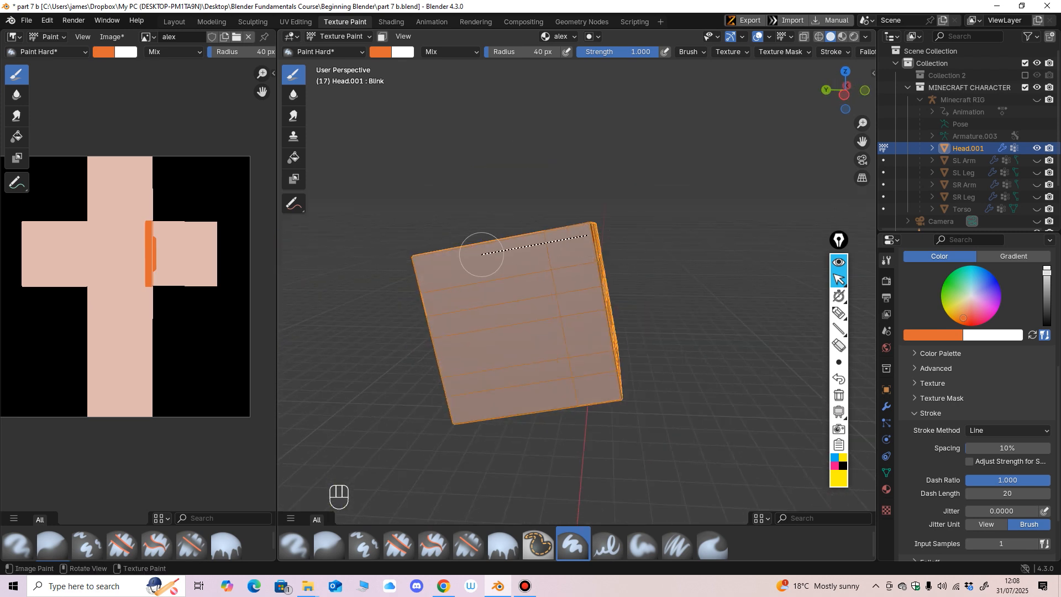
drag(411, 268, 410, 268)
middle_drag(635, 256, 500, 238)
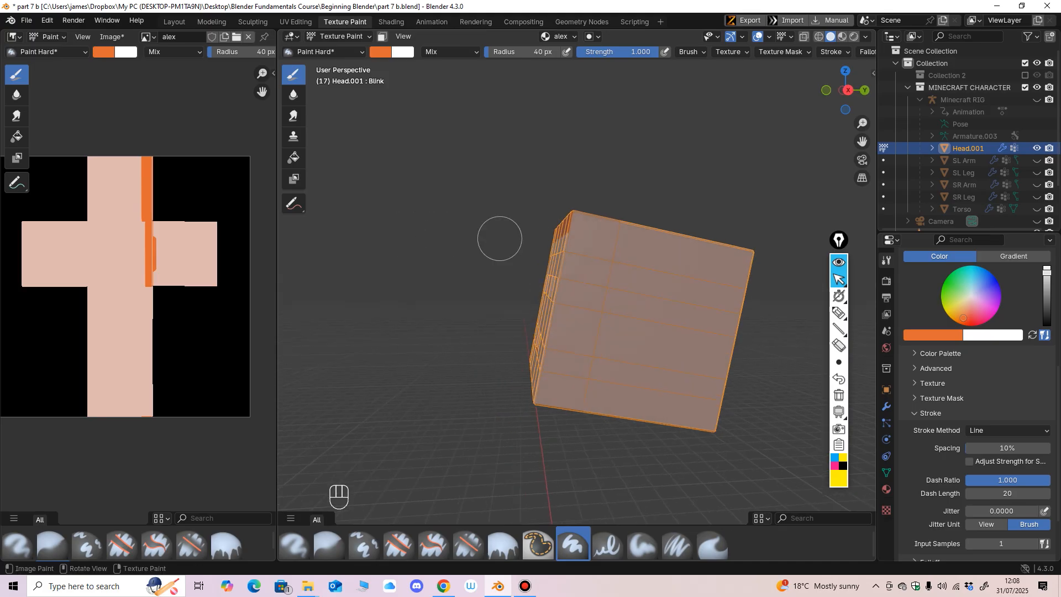
drag(745, 266, 745, 265)
Step: Widen the orange band on the front face with a second straight line, undoing the first attempt and repainting it
mouse_move(745, 265)
middle_down()
mouse_move(545, 277)
mouse_move(680, 256)
middle_up()
drag(484, 237, 485, 240)
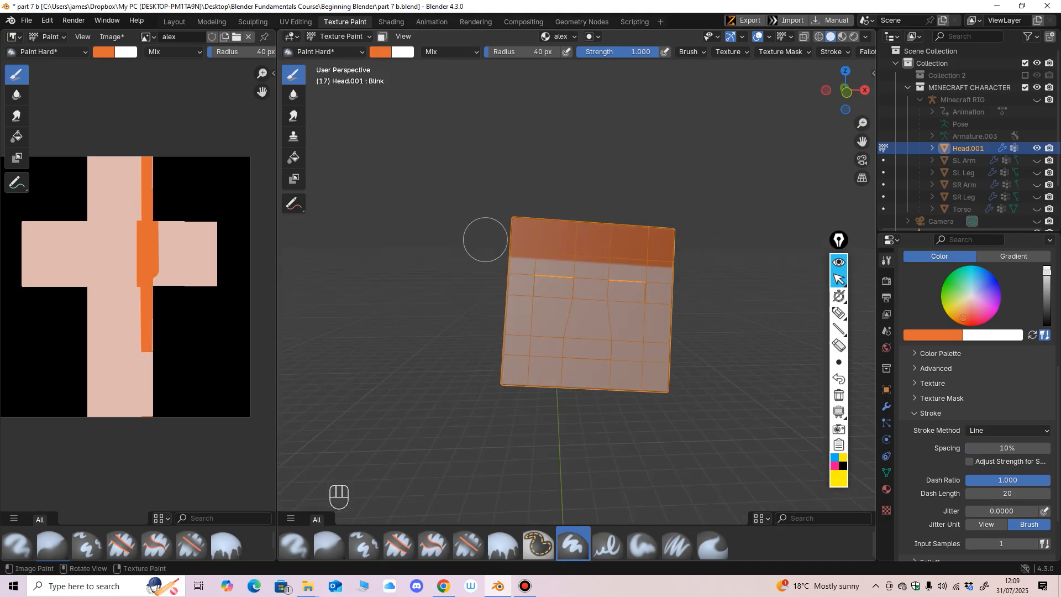
mouse_move(560, 275)
ctrl+middle_down()
mouse_move(573, 281)
mouse_move(544, 285)
ctrl+middle_up()
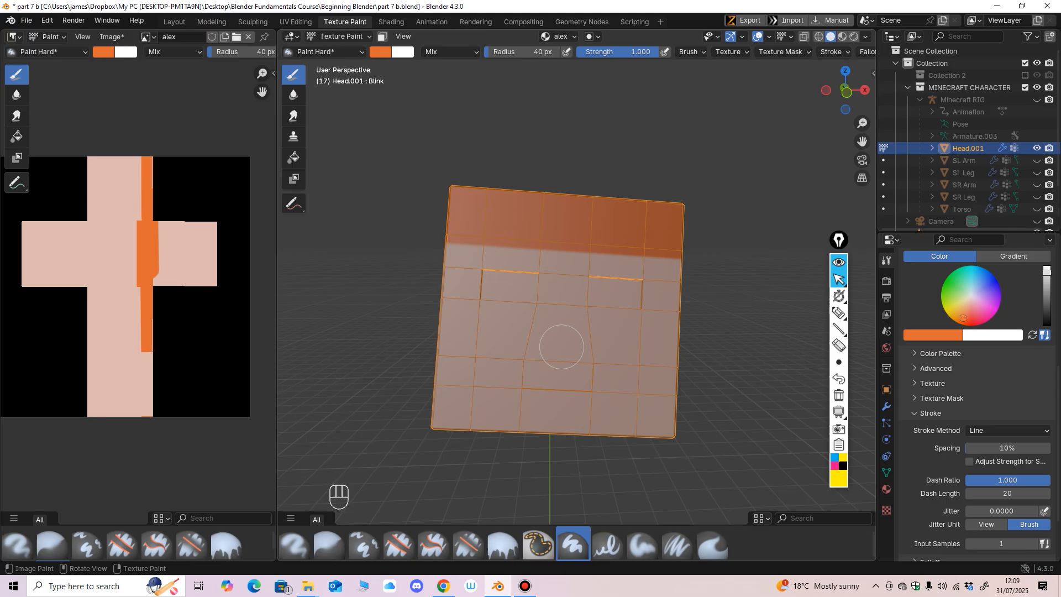
key(ctrl+z)
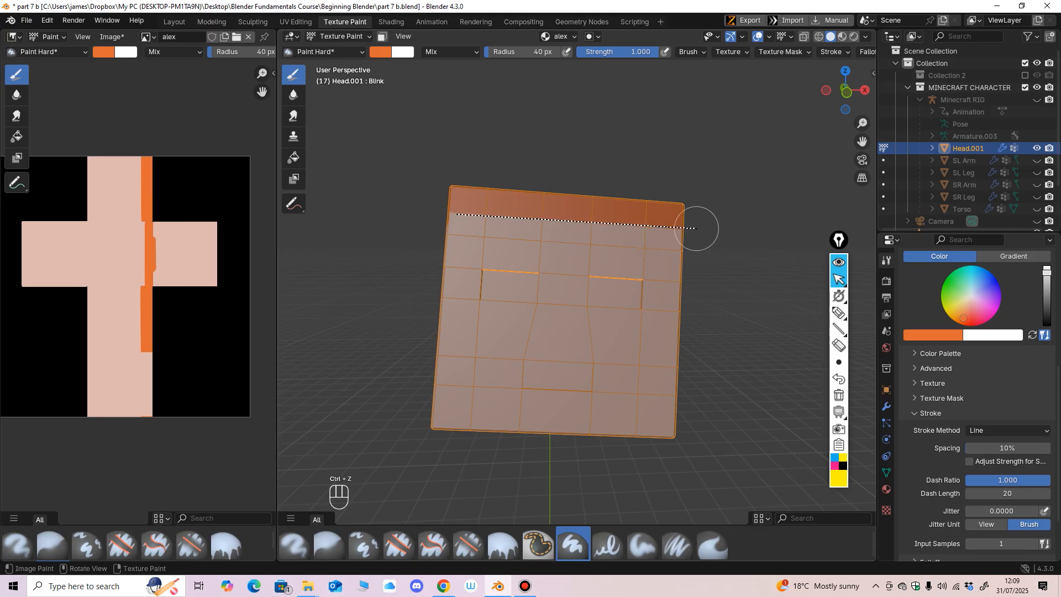
drag(699, 231, 700, 231)
Step: Examine the painted hair band and the eye and mouth areas on the front of the head
middle_drag(482, 308, 587, 310)
ctrl+middle_drag(587, 310, 588, 327)
ctrl+middle_drag(591, 281, 593, 301)
middle_drag(594, 301, 503, 280)
ctrl+middle_drag(503, 280, 504, 268)
middle_drag(504, 267, 619, 279)
mouse_move(551, 286)
middle_down()
mouse_move(490, 292)
mouse_move(422, 267)
mouse_move(563, 289)
mouse_move(558, 272)
mouse_move(611, 293)
mouse_move(591, 308)
mouse_move(621, 315)
mouse_move(640, 301)
middle_up()
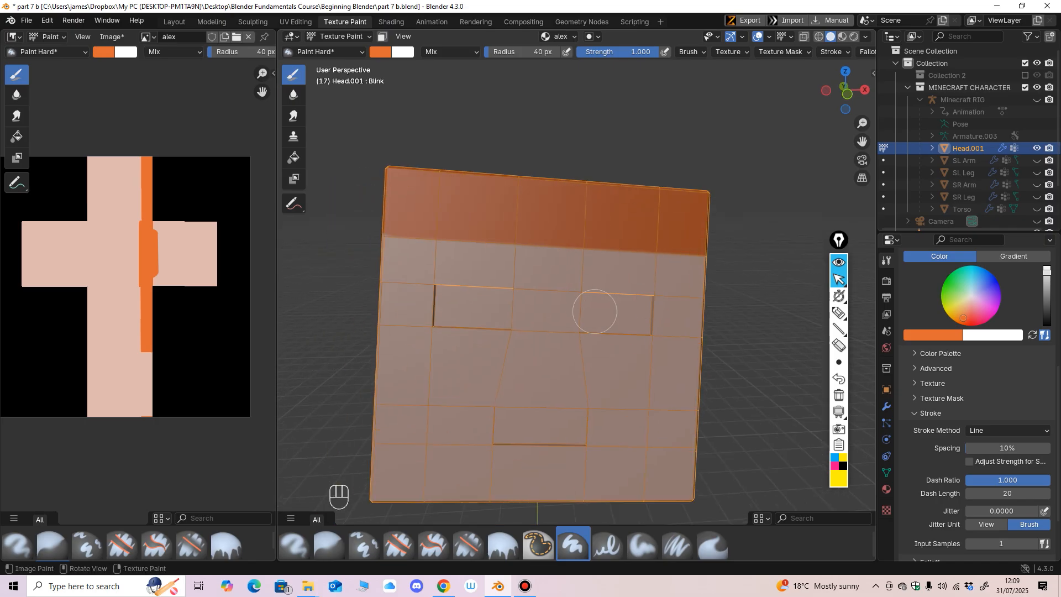
mouse_move(572, 331)
ctrl+middle_down()
mouse_move(575, 301)
mouse_move(542, 222)
ctrl+middle_up()
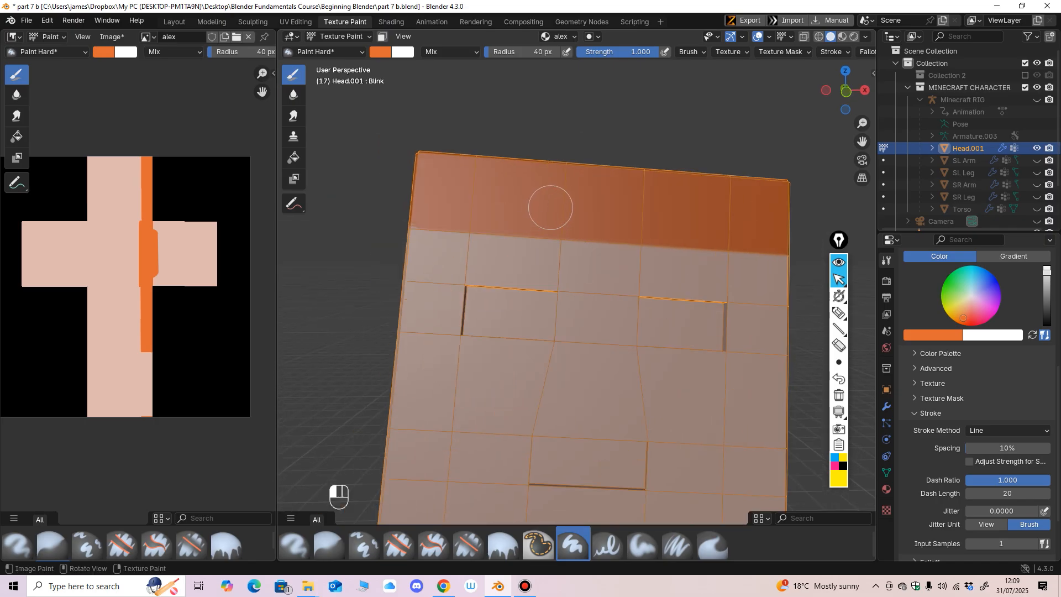
Step: Paint straight orange fringe lines down to and above both eyes on the front face, keeping a skin-coloured gap between them
scroll(572, 268, up, 2)
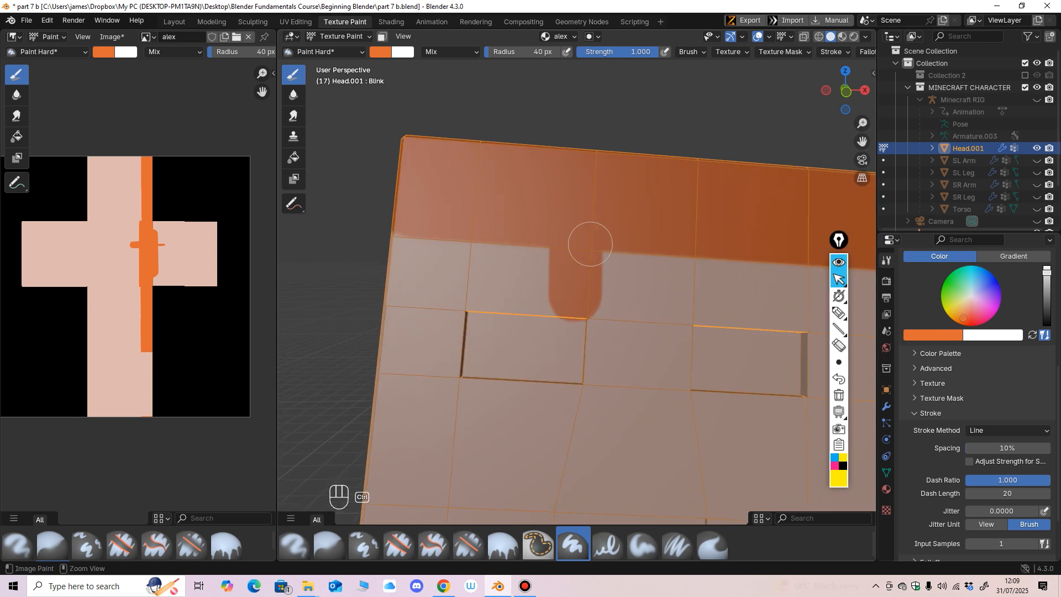
key(ctrl+z)
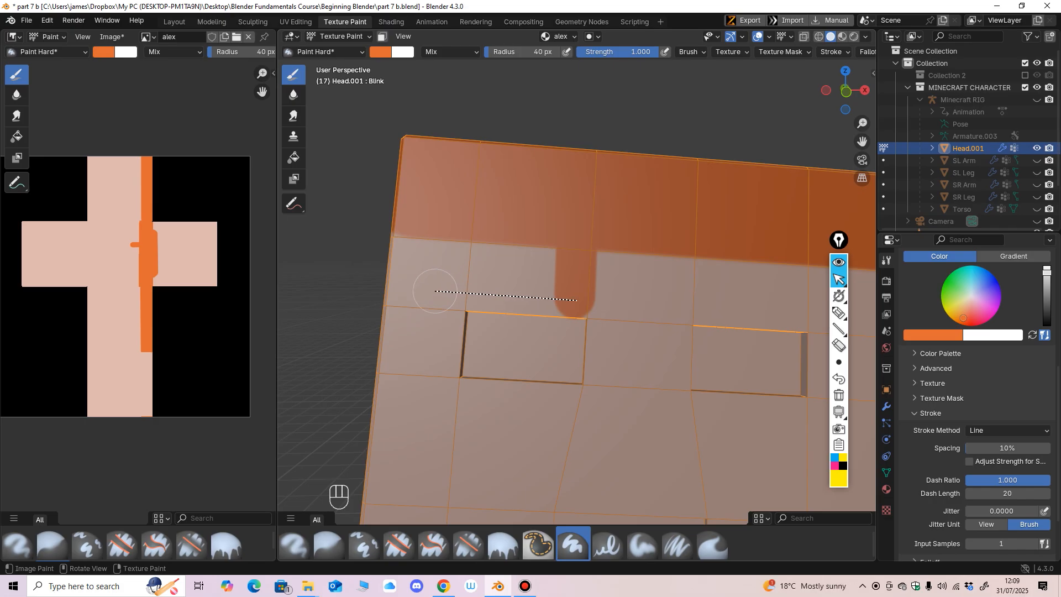
drag(385, 287, 385, 284)
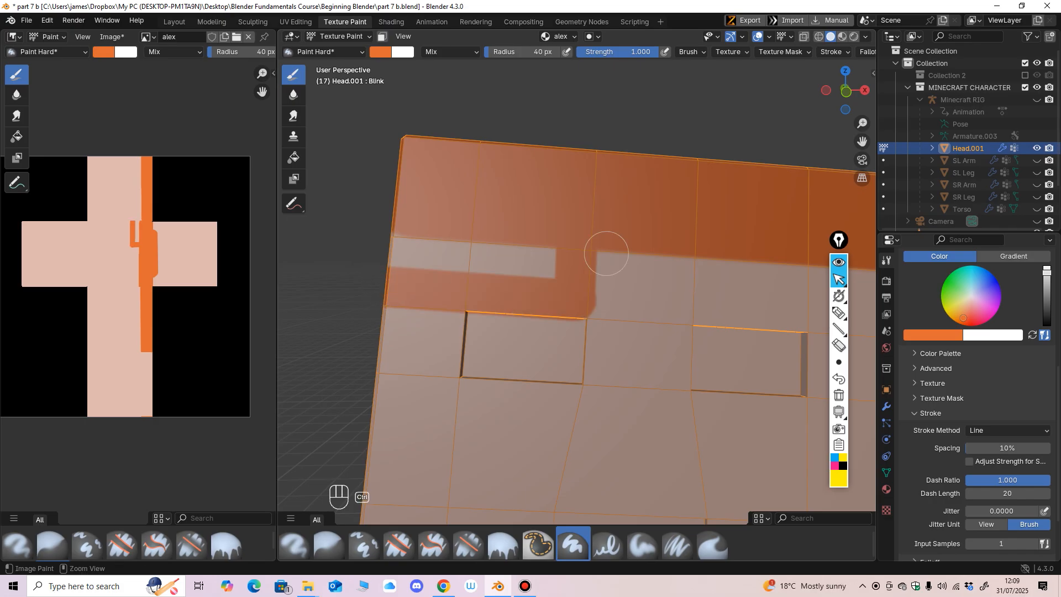
ctrl+middle_drag(606, 253, 604, 281)
shift+middle_drag(604, 281, 488, 260)
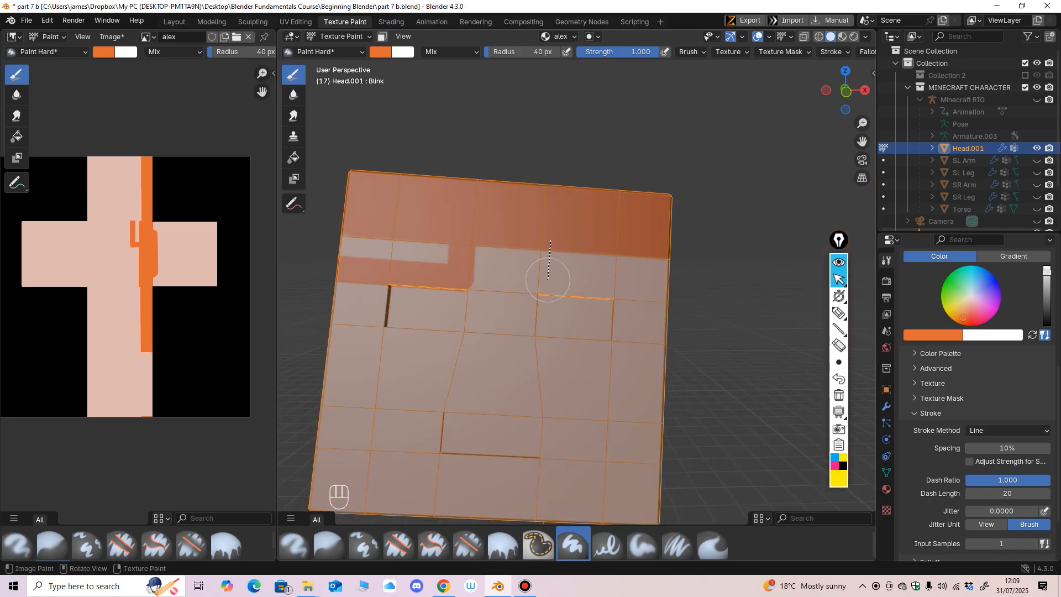
drag(674, 287, 677, 288)
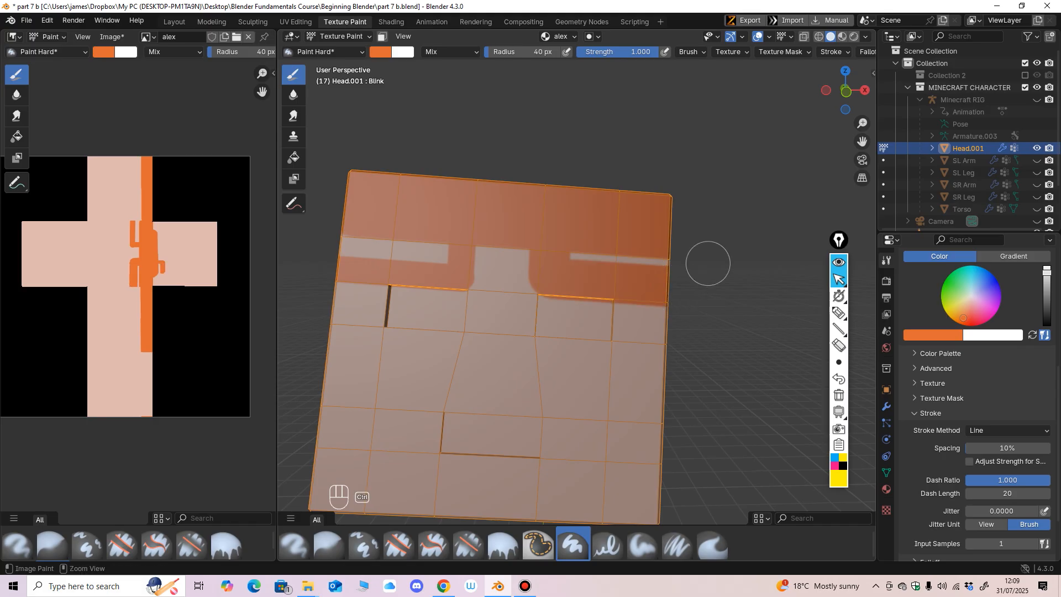
mouse_move(708, 263)
ctrl+middle_down()
mouse_move(576, 349)
mouse_move(611, 354)
mouse_move(595, 355)
mouse_move(643, 304)
ctrl+middle_up()
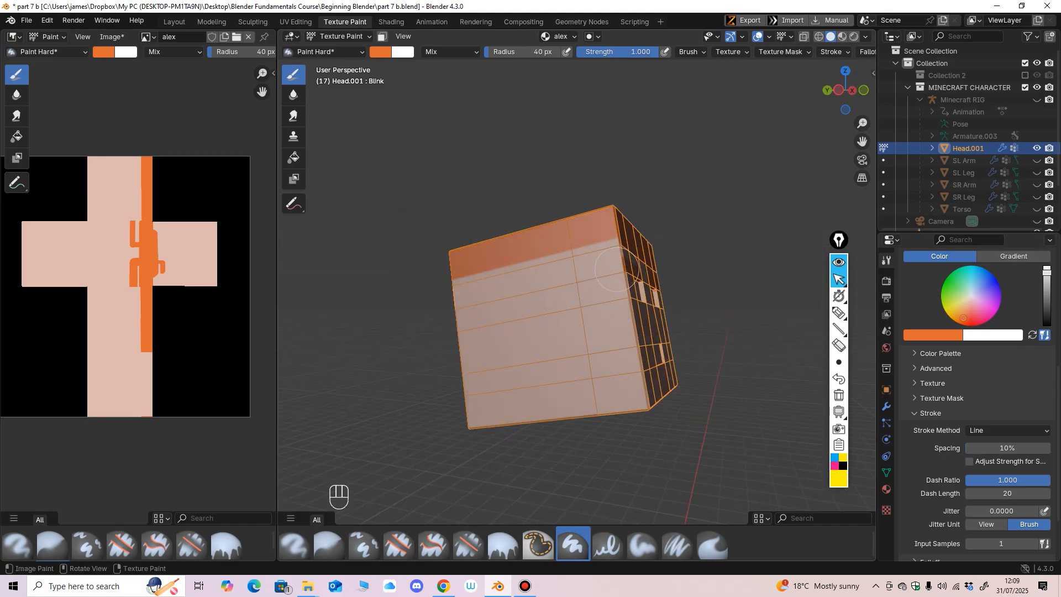
Step: Paint a straight diagonal orange line across each side face, from the upper front corner to the lower back corner
mouse_move(535, 353)
mouse_down()
mouse_move(485, 421)
mouse_move(485, 409)
mouse_up()
middle_drag(485, 409, 466, 343)
key(ctrl+z)
middle_drag(644, 348, 544, 316)
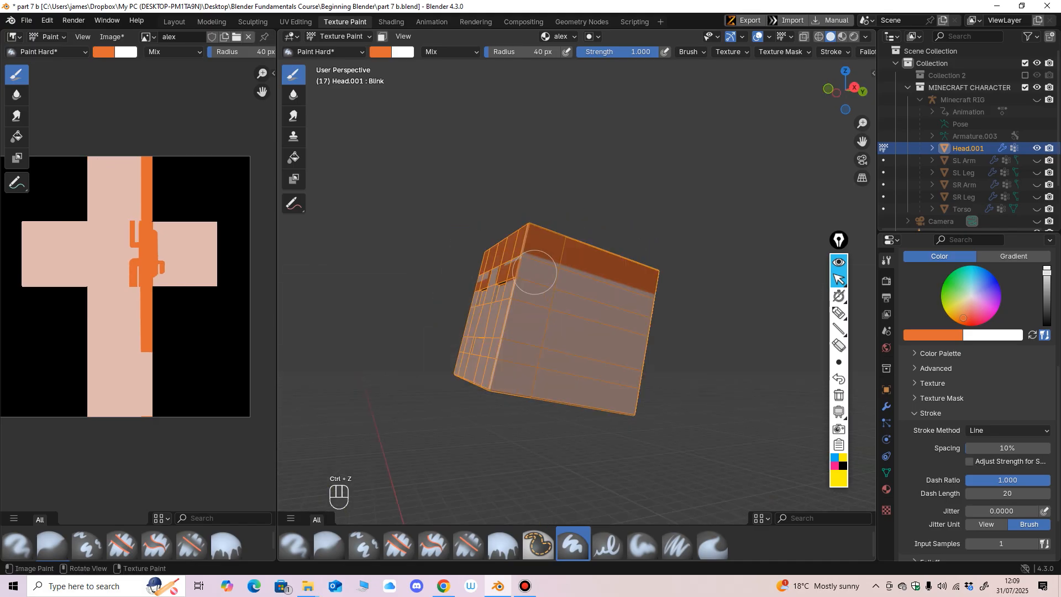
drag(627, 396, 627, 396)
middle_drag(580, 379, 763, 351)
middle_drag(635, 246, 641, 243)
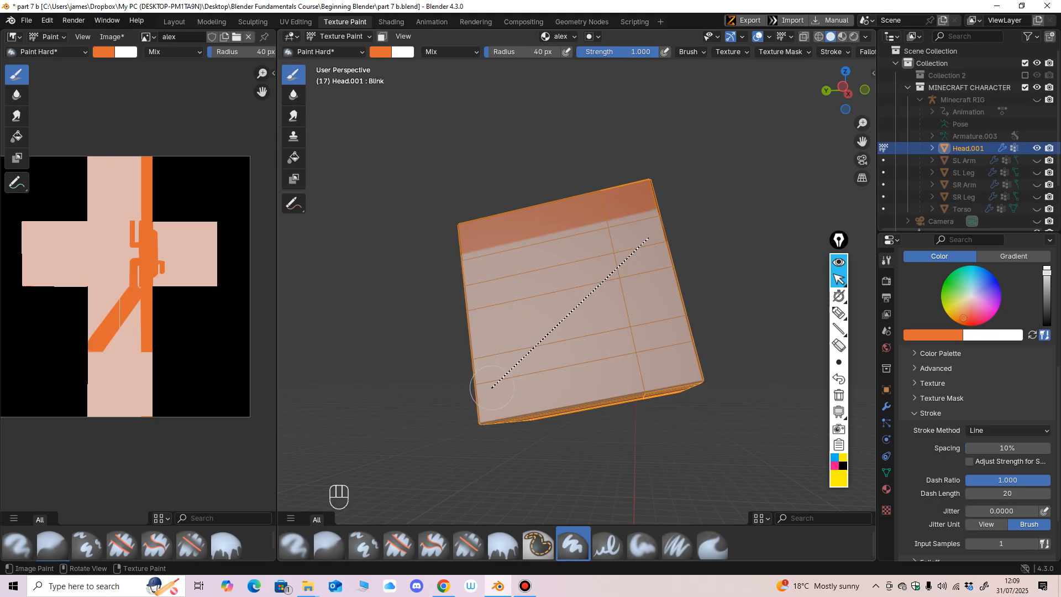
drag(492, 386, 491, 387)
mouse_move(492, 387)
middle_down()
mouse_move(503, 320)
mouse_move(532, 324)
middle_up()
Step: Set the brush's stroke method to Dots, fill the gaps in the front fringe with orange, and switch to Material Preview shading
click(1008, 430)
click(989, 441)
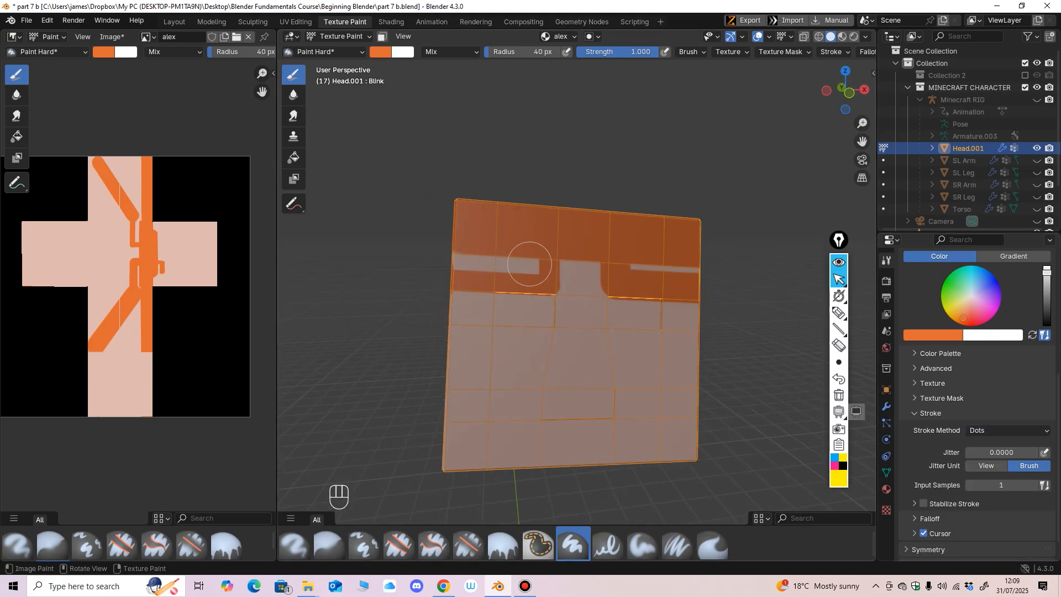
drag(525, 269, 464, 264)
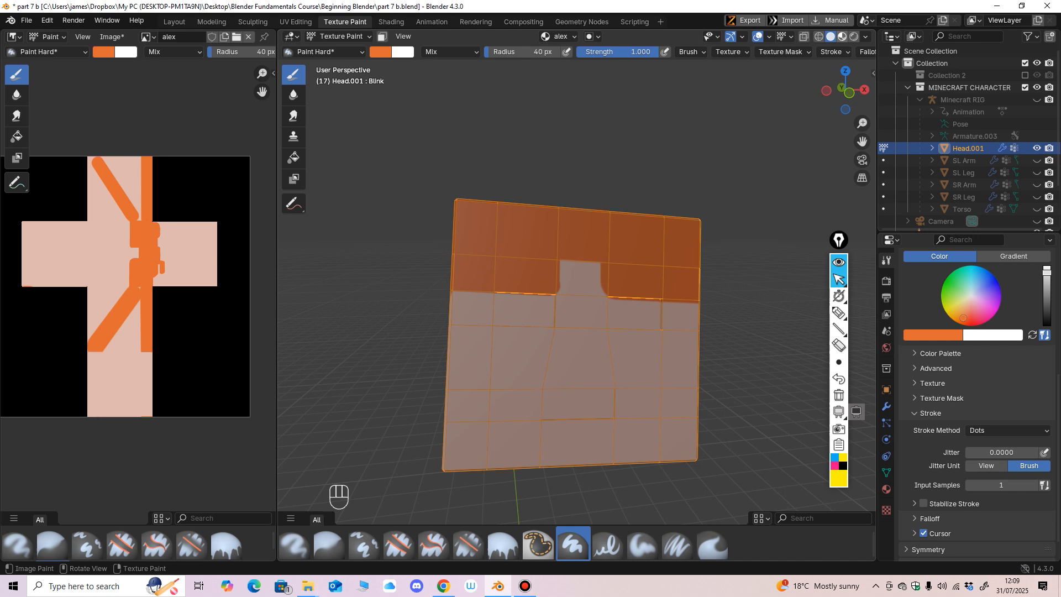
click(842, 37)
scroll(603, 232, up, 2)
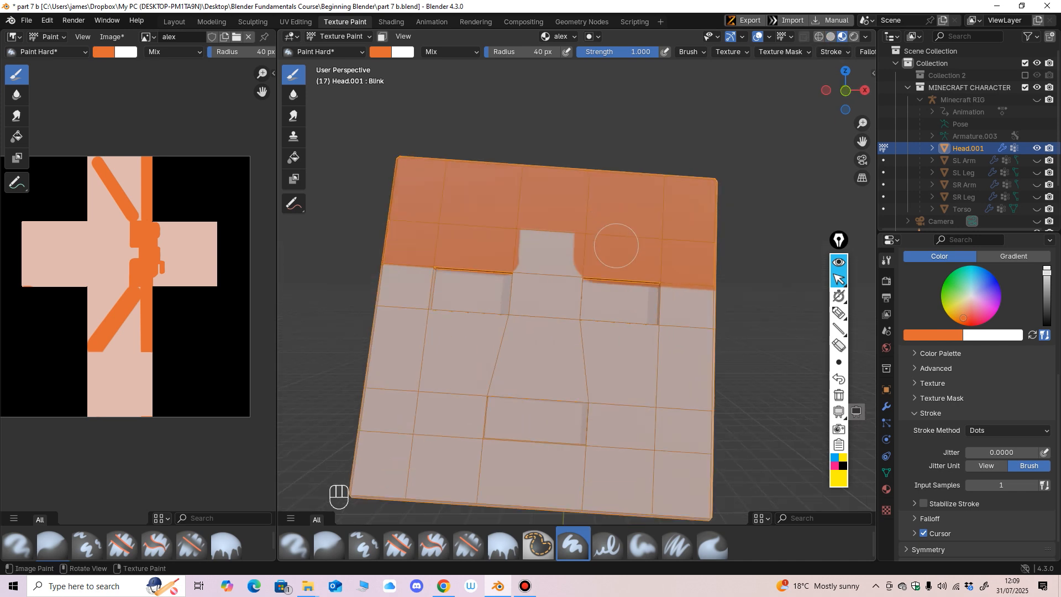
Step: Fill the areas above and behind the diagonal lines on both side faces with orange, undoing the last stray stroke
middle_drag(644, 226, 627, 169)
middle_drag(636, 303, 661, 294)
mouse_move(636, 296)
ctrl+middle_down()
mouse_move(583, 354)
mouse_move(550, 256)
ctrl+middle_up()
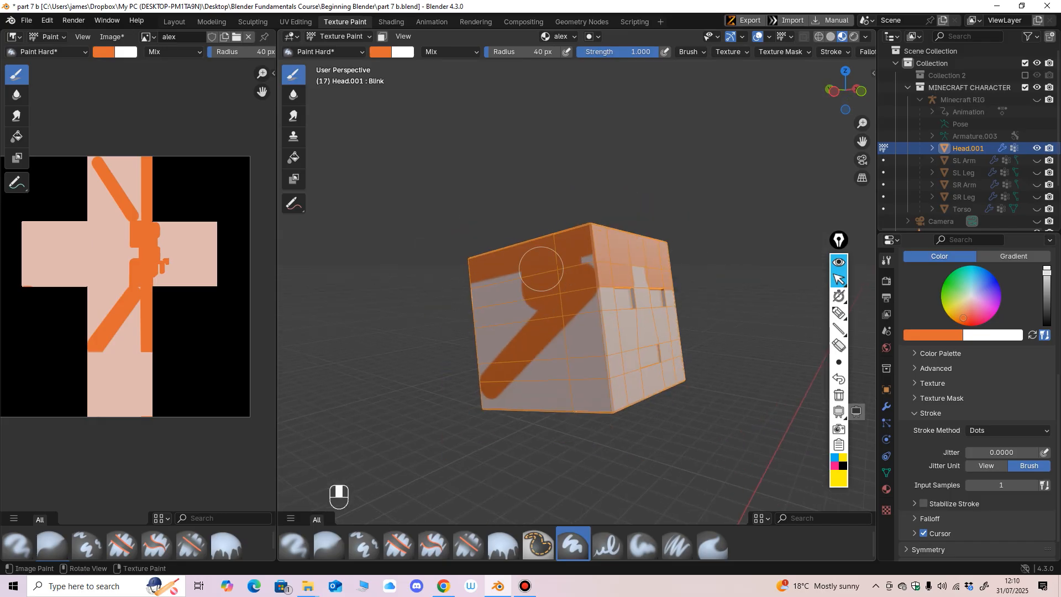
mouse_move(523, 301)
mouse_down()
mouse_move(492, 301)
mouse_move(504, 348)
mouse_move(491, 361)
mouse_up()
middle_drag(730, 310, 554, 285)
drag(557, 280, 629, 344)
middle_drag(617, 326, 552, 310)
drag(612, 292, 636, 272)
middle_drag(636, 272, 625, 249)
drag(624, 248, 511, 269)
mouse_move(574, 371)
middle_down()
mouse_move(688, 315)
mouse_move(752, 246)
middle_up()
key(ctrl+z)
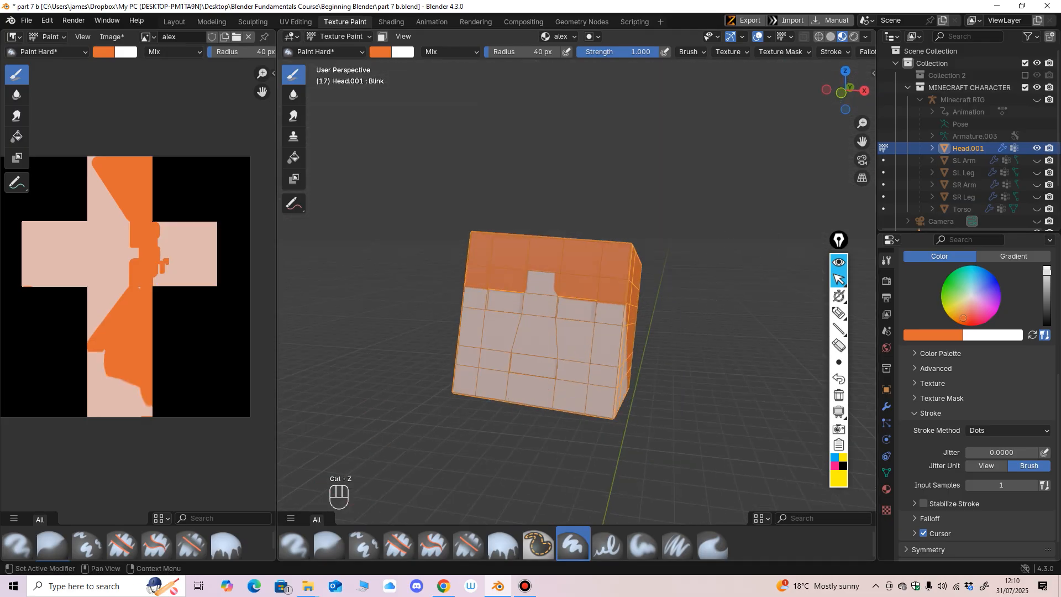
Step: Paint the whole top face of the head orange and extend the orange onto the edges of the back face
middle_drag(912, 397, 906, 384)
middle_drag(773, 315, 647, 386)
mouse_move(549, 277)
mouse_down()
mouse_move(530, 255)
mouse_move(555, 232)
mouse_move(583, 317)
mouse_move(563, 309)
mouse_up()
middle_drag(544, 284, 532, 304)
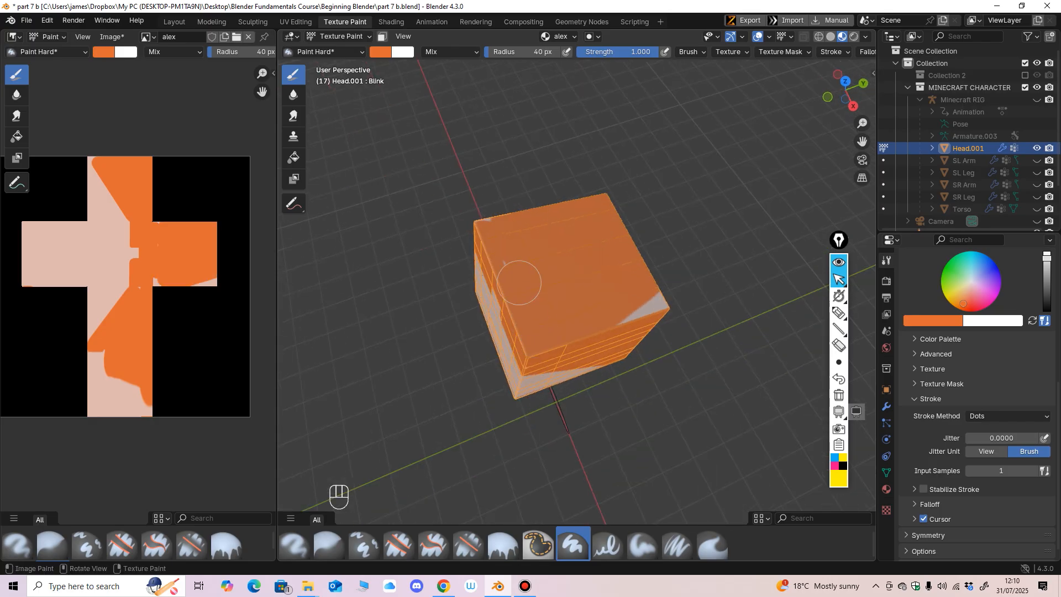
mouse_move(670, 356)
middle_down()
mouse_move(649, 279)
mouse_move(548, 360)
middle_up()
mouse_move(499, 398)
middle_down()
mouse_move(535, 383)
mouse_move(569, 395)
mouse_move(638, 429)
mouse_move(633, 460)
middle_up()
click(550, 390)
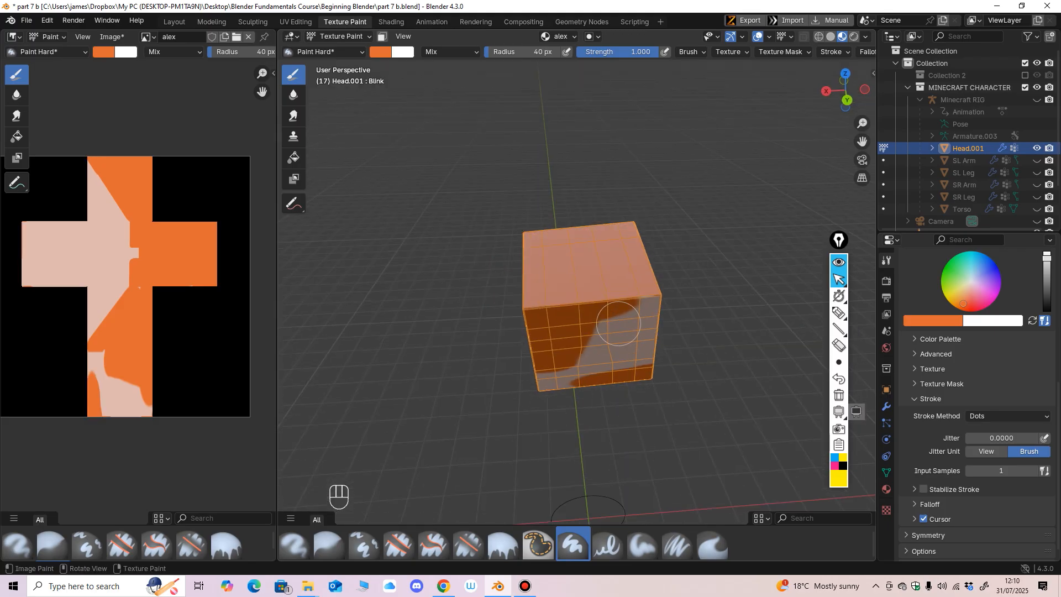
mouse_move(618, 323)
mouse_down()
mouse_move(625, 356)
mouse_move(598, 348)
mouse_move(587, 388)
mouse_up()
mouse_move(564, 400)
middle_down()
mouse_move(707, 359)
mouse_move(398, 341)
middle_up()
key(ctrl+z)
Step: Try painting the back of the head with Backface Culling turned off, undo the stroke, and turn the option back on
scroll(978, 403, down, 1)
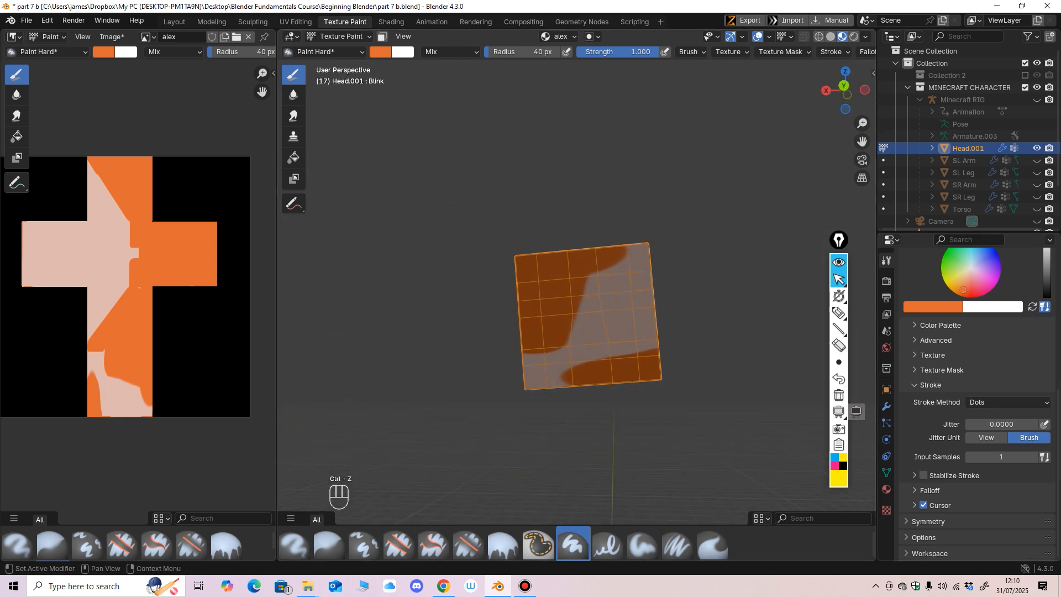
click(924, 537)
scroll(929, 531, down, 4)
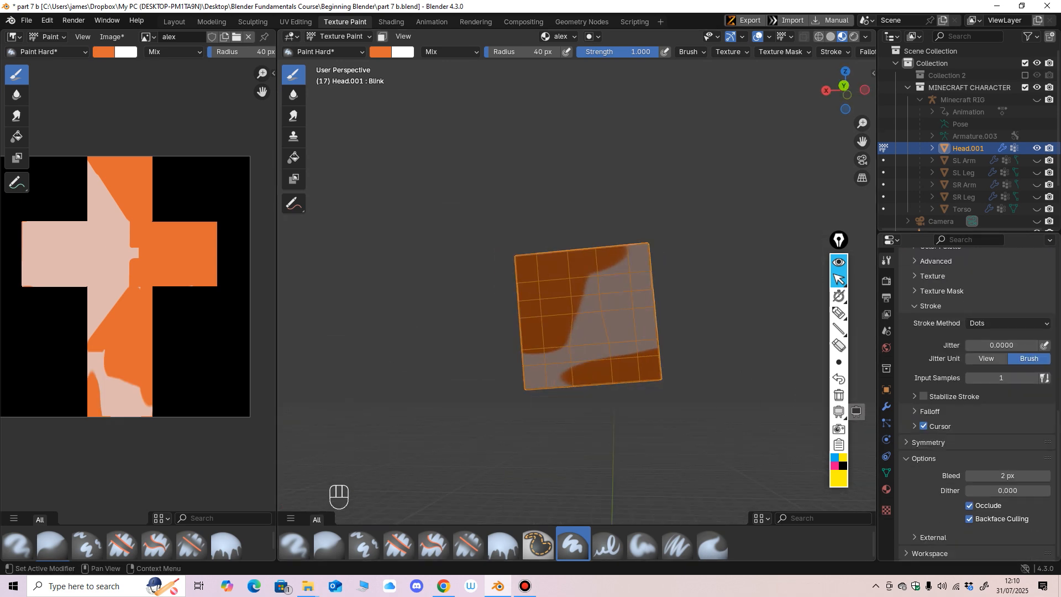
click(969, 519)
middle_drag(602, 305, 622, 325)
drag(642, 308, 499, 379)
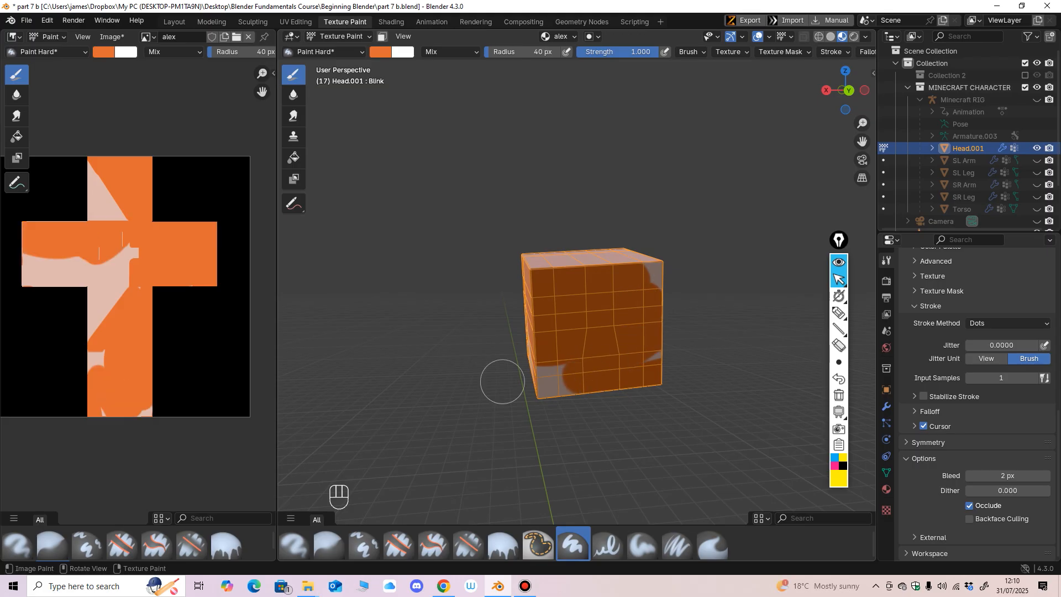
mouse_move(499, 379)
middle_down()
mouse_move(748, 370)
mouse_move(729, 381)
mouse_move(520, 380)
middle_up()
key(ctrl+z)
click(970, 518)
Step: Try painting the back of the head with Occlude turned off, undo the stroke, and turn the option back on
click(969, 506)
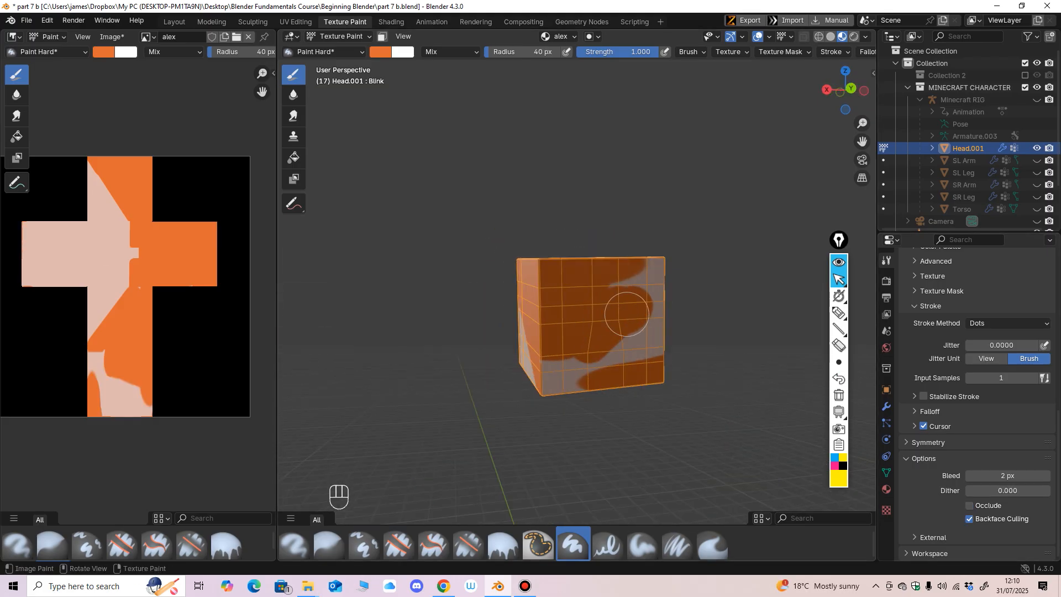
drag(628, 312, 558, 348)
mouse_move(558, 348)
middle_down()
mouse_move(746, 359)
mouse_move(512, 379)
mouse_move(737, 386)
mouse_move(691, 391)
mouse_move(415, 355)
mouse_move(492, 459)
middle_up()
key(ctrl+z)
click(969, 506)
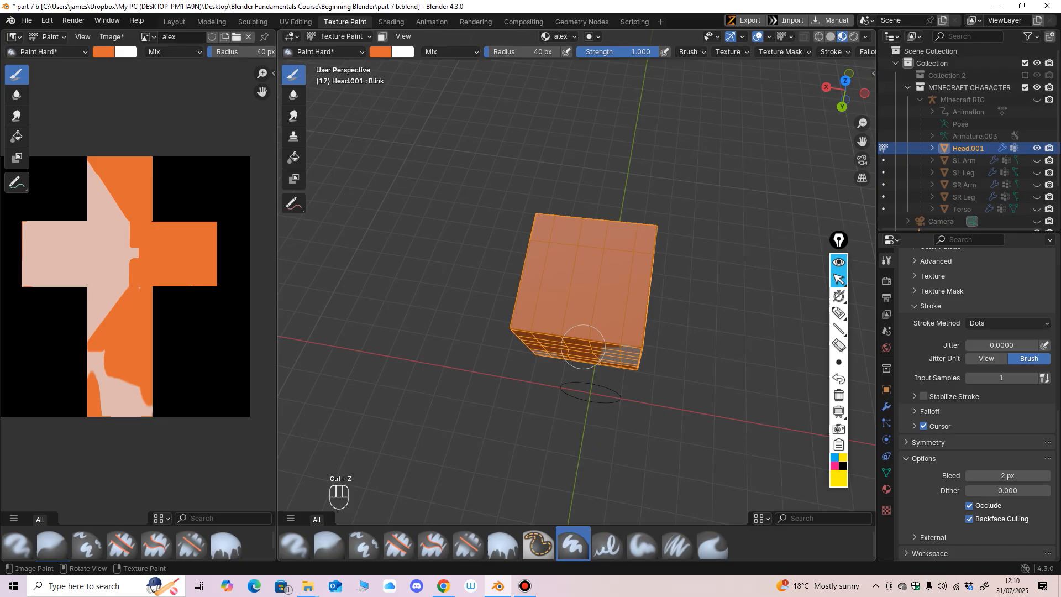
Step: Fill the remaining skin-coloured areas on the back face of the head with orange
drag(543, 352, 645, 355)
mouse_move(645, 355)
middle_down()
mouse_move(404, 307)
mouse_move(437, 285)
mouse_move(541, 271)
mouse_move(558, 331)
mouse_move(580, 354)
mouse_move(631, 368)
mouse_move(589, 312)
mouse_move(597, 290)
mouse_move(613, 307)
mouse_move(608, 295)
mouse_move(627, 459)
middle_up()
scroll(610, 350, up, 6)
scroll(628, 460, up, 1)
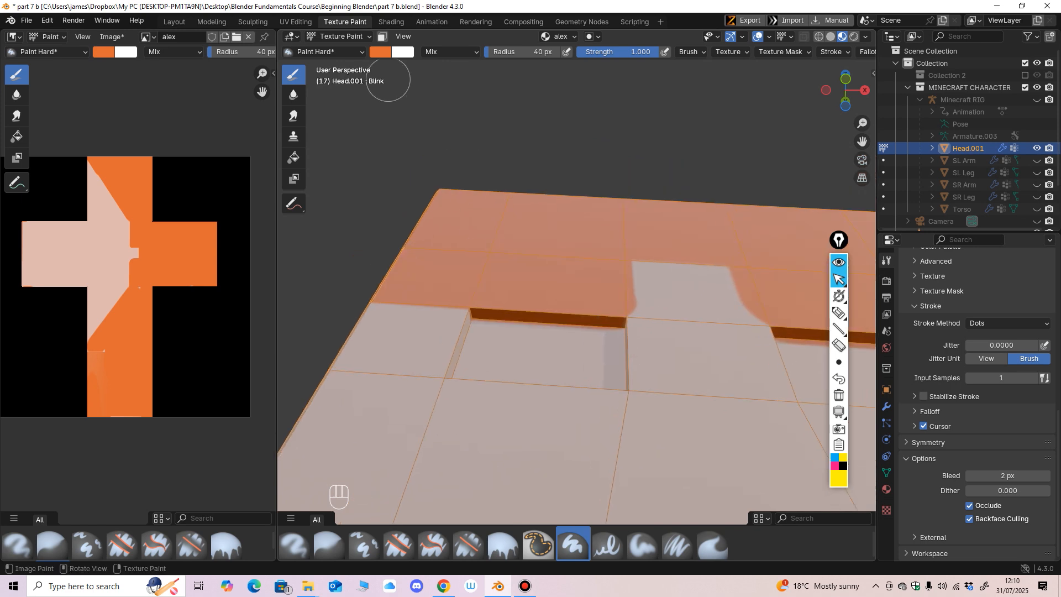
Step: Set the brush colour to the near-white #FFF6F5 at full value
click(380, 52)
drag(480, 75, 479, 65)
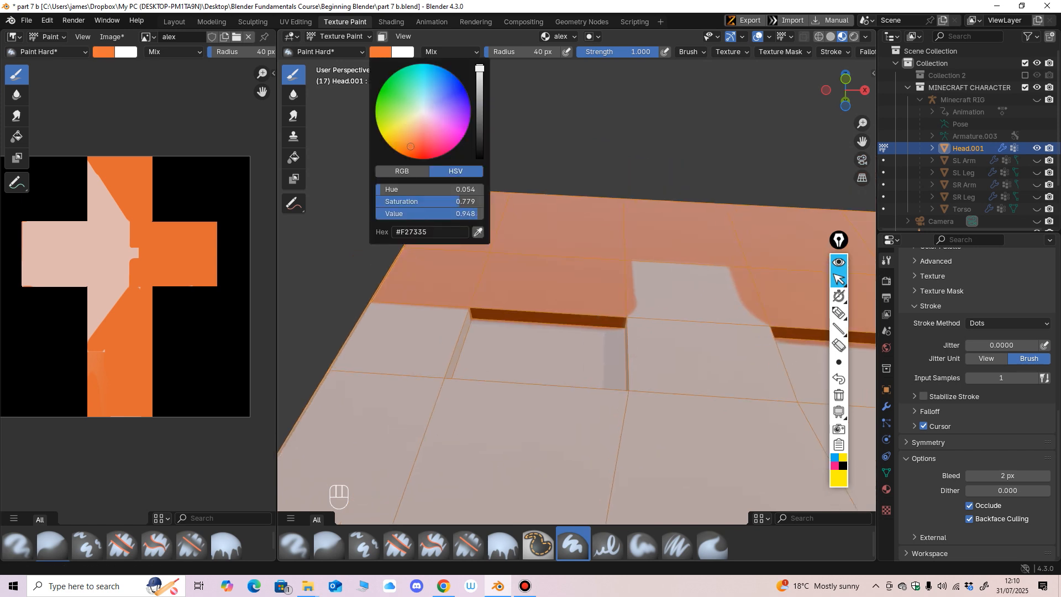
click(423, 116)
drag(424, 112, 423, 113)
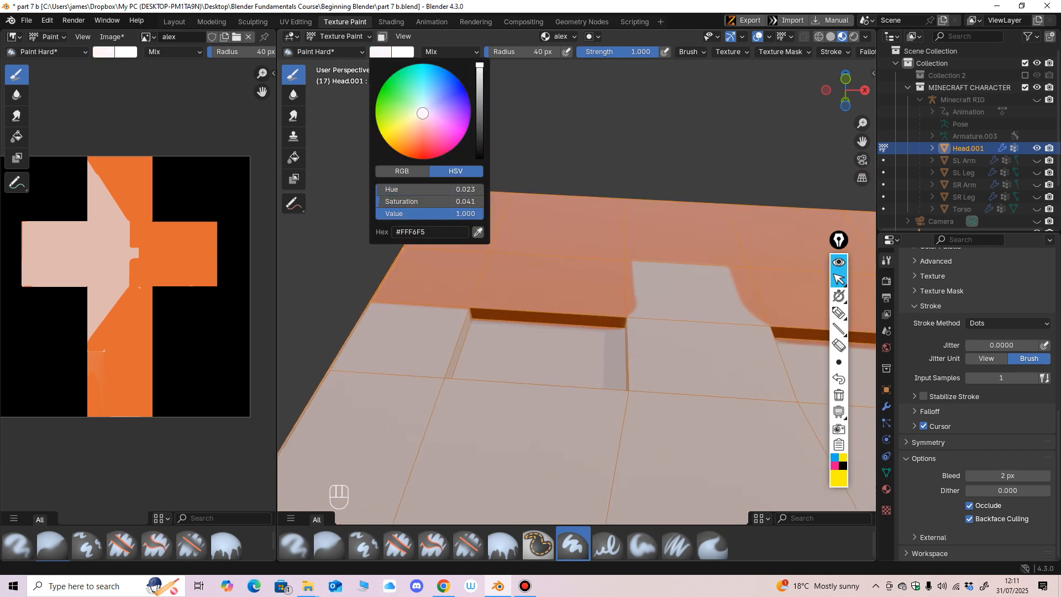
Step: Reduce the brush radius to 28 px and paint a white patch inside the left eye socket on the front face
scroll(575, 267, up, 1)
shift+middle_drag(526, 304, 569, 290)
shift+middle_drag(569, 290, 543, 318)
key(f)
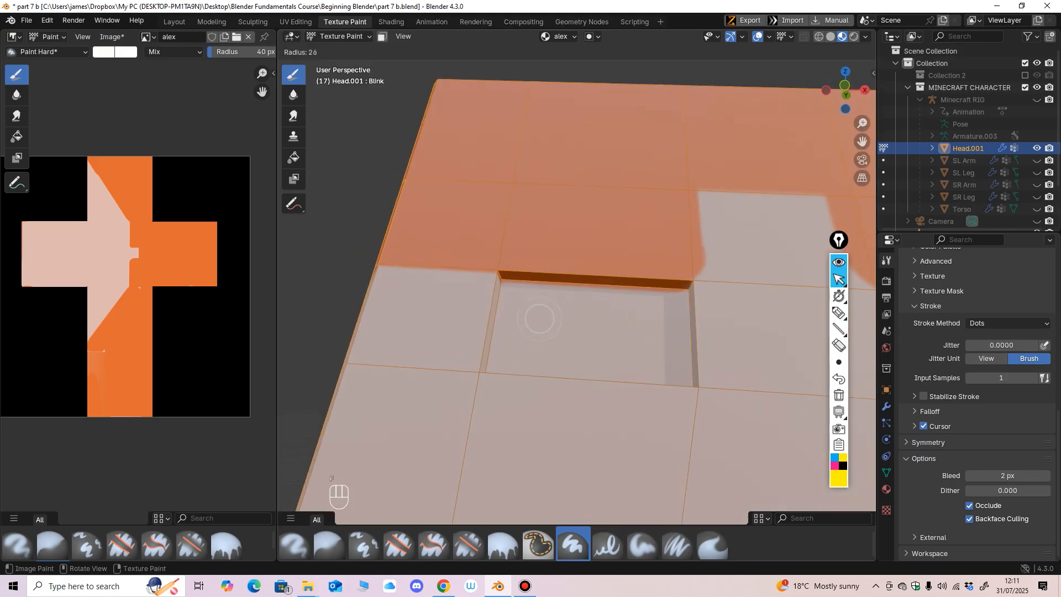
click(554, 318)
mouse_move(534, 310)
mouse_down()
mouse_move(534, 339)
mouse_move(558, 345)
mouse_move(613, 321)
mouse_move(505, 332)
mouse_move(567, 362)
mouse_up()
key(ctrl+z)
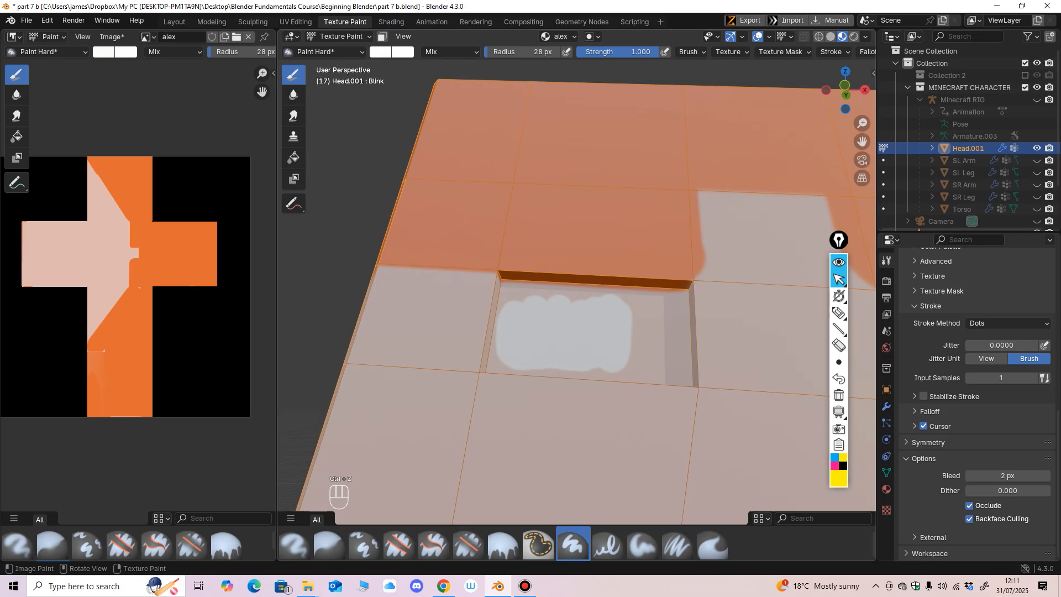
middle_drag(575, 362, 581, 341)
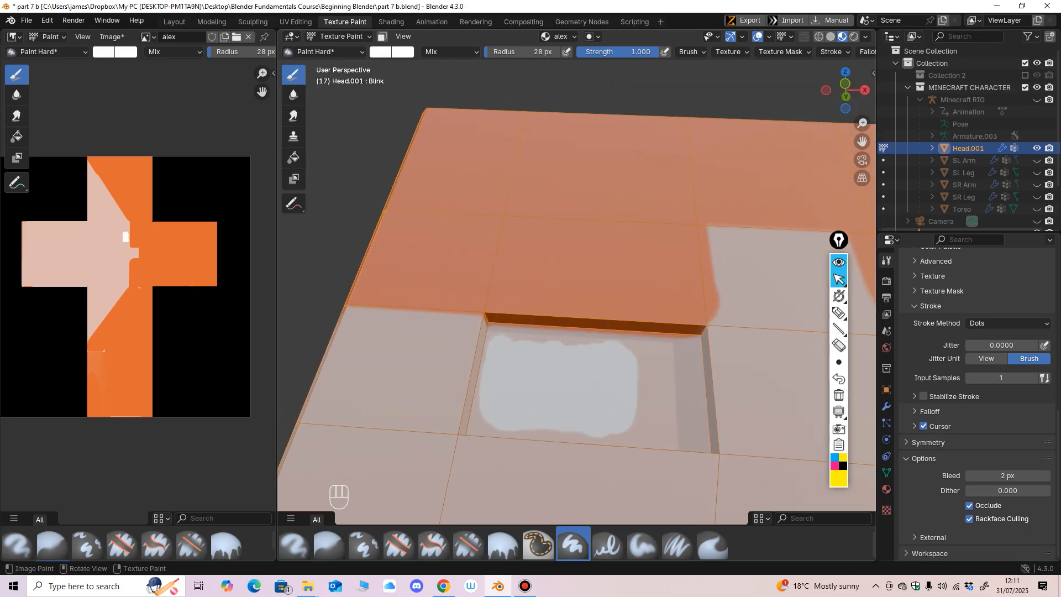
Step: Try extending the white paint to the upper rim of the left eye socket, and undo the added strokes
drag(612, 338, 642, 344)
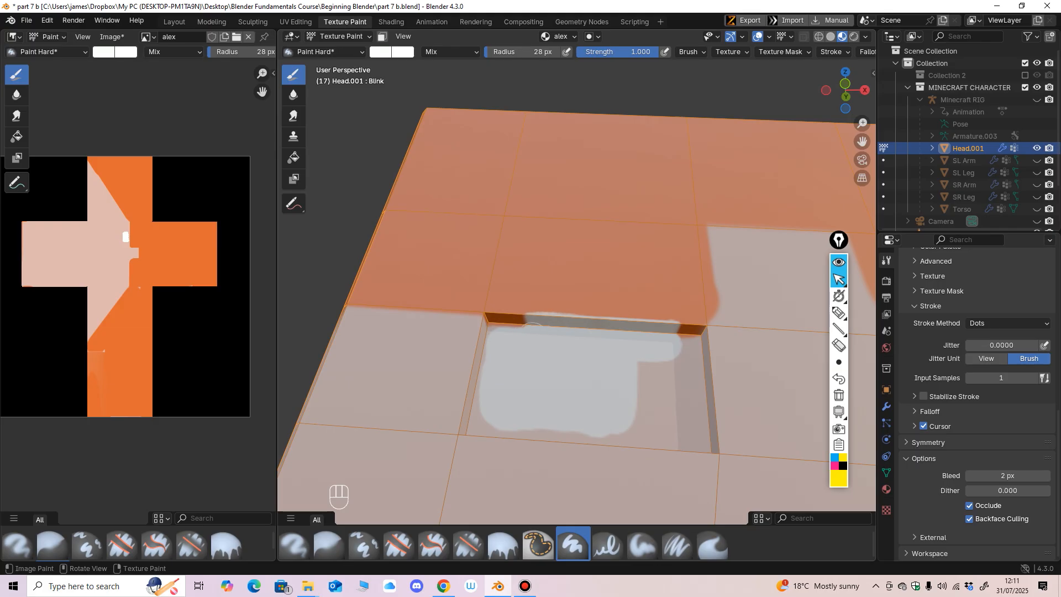
middle_drag(499, 334, 542, 262)
key(ctrl+z)
scroll(526, 214, up, 2)
scroll(530, 232, down, 4)
middle_drag(541, 263, 574, 213)
scroll(553, 301, up, 1)
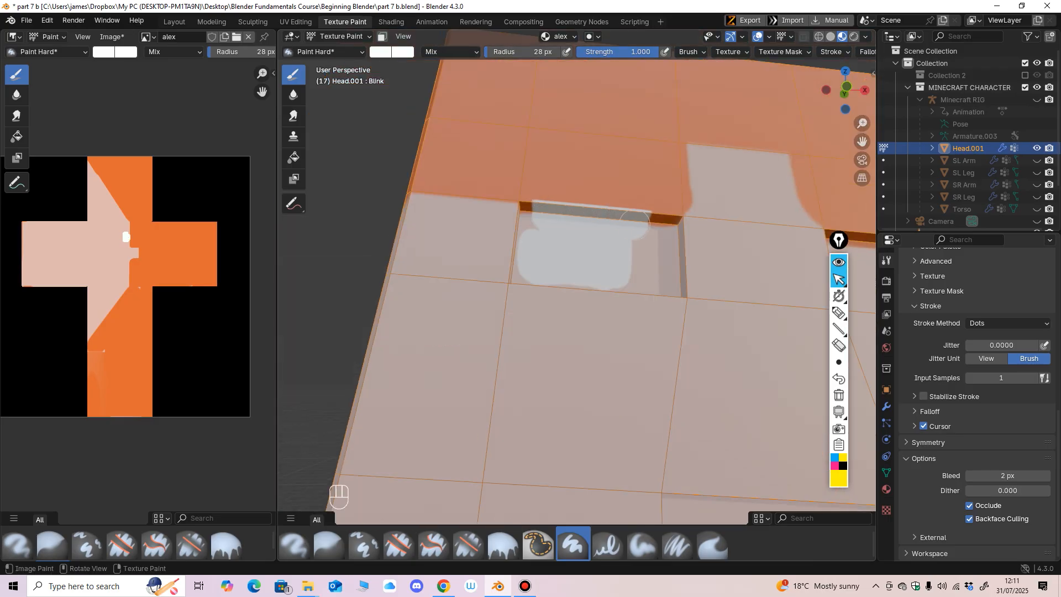
key(ctrl+z)
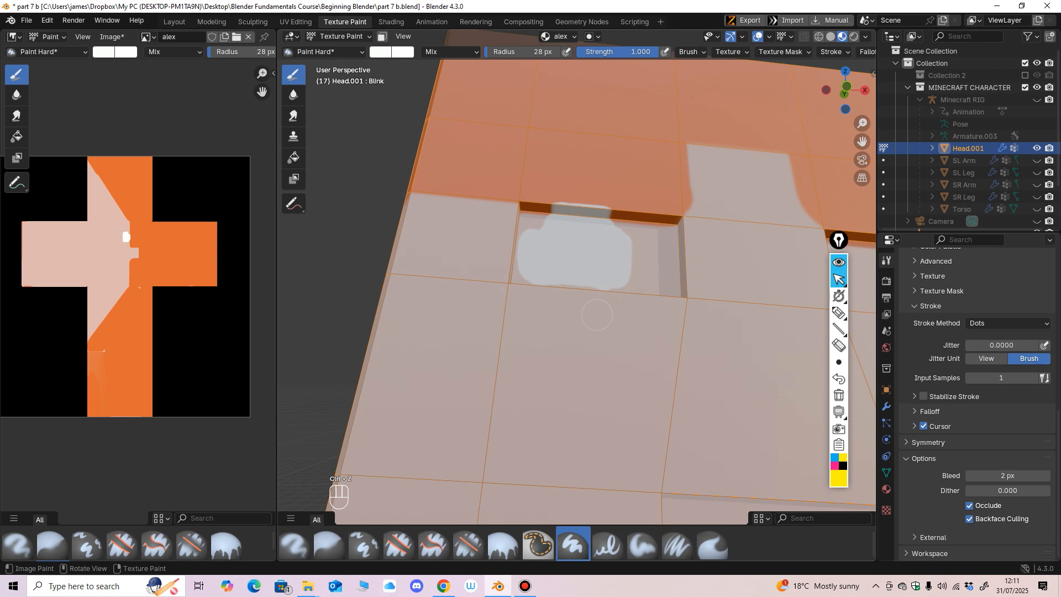
key(ctrl+z)
Step: Switch the head from Texture Paint to Edit Mode and bring its front face into view
middle_drag(595, 313, 483, 156)
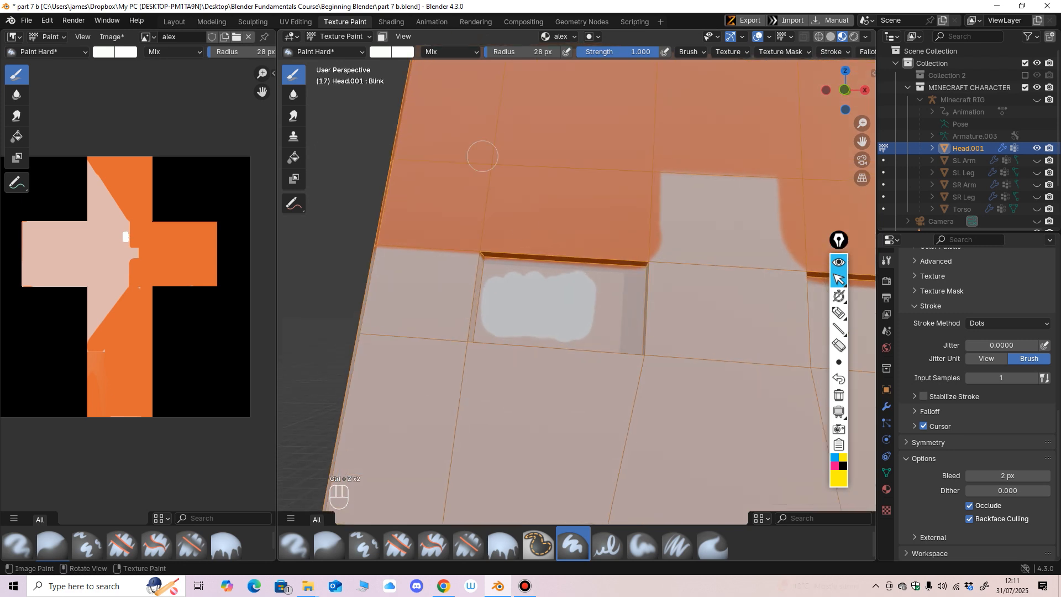
click(342, 37)
click(341, 51)
click(342, 36)
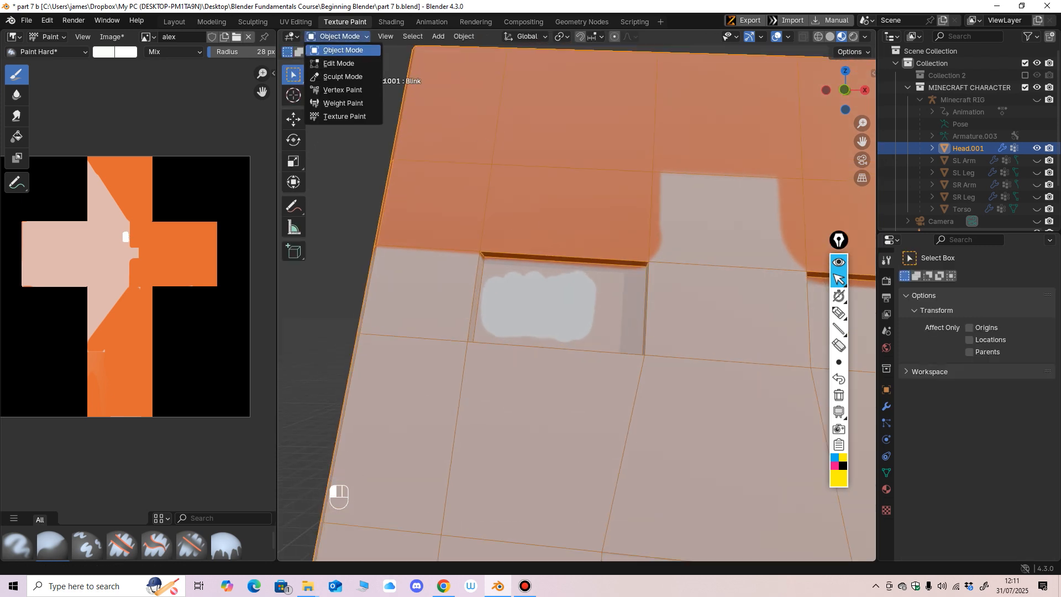
click(341, 63)
ctrl+middle_drag(437, 177, 441, 308)
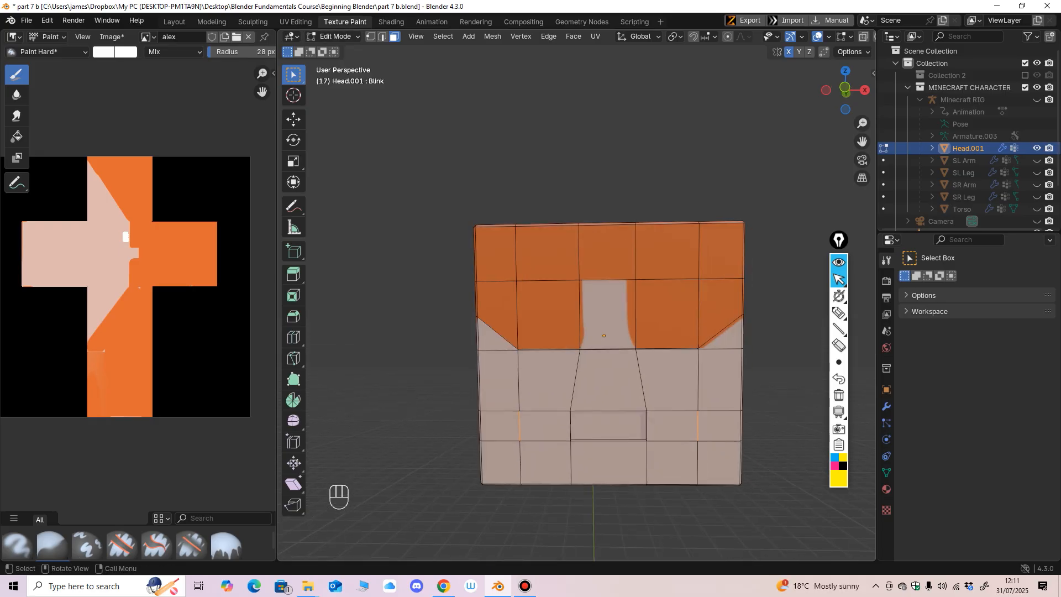
Step: Make the Basis shape key active in the mesh data and select all of the head's faces
click(886, 473)
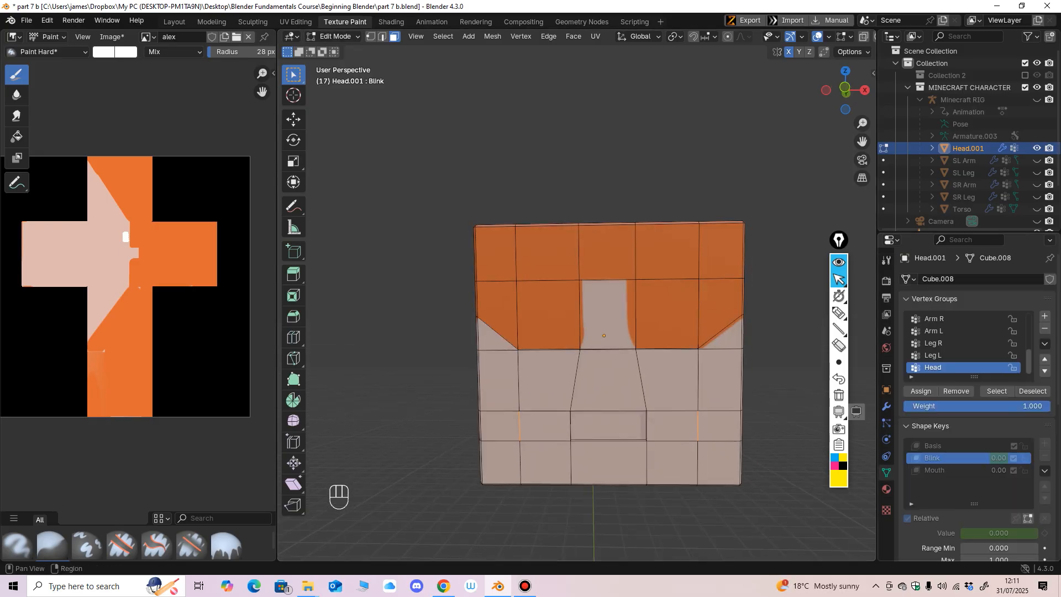
click(933, 446)
middle_drag(691, 331, 693, 320)
mouse_move(693, 320)
ctrl+middle_down()
mouse_move(693, 265)
mouse_move(693, 315)
mouse_move(675, 316)
ctrl+middle_up()
key(a)
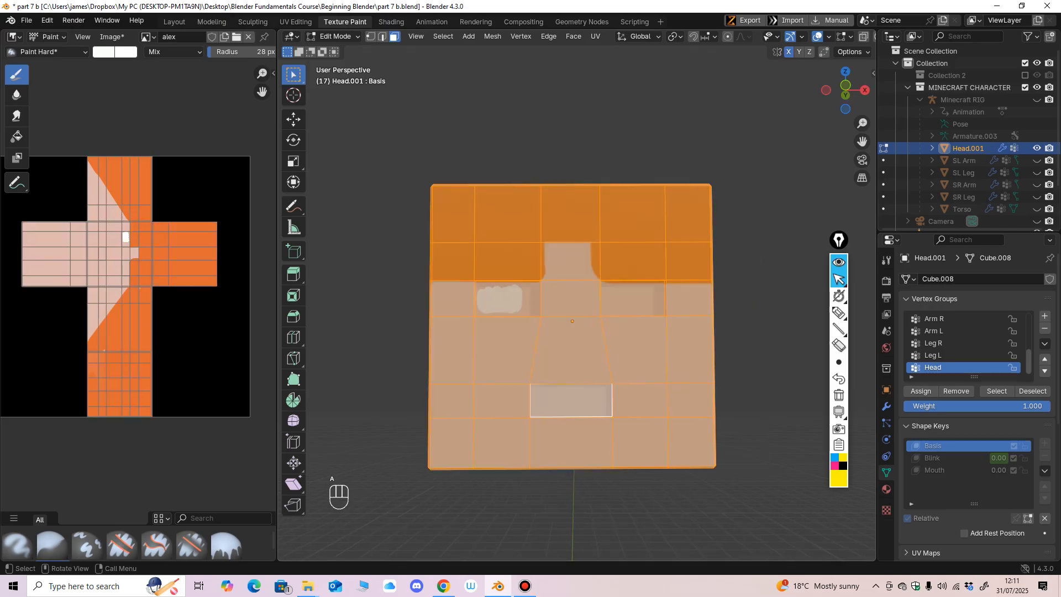
scroll(575, 304, up, 4)
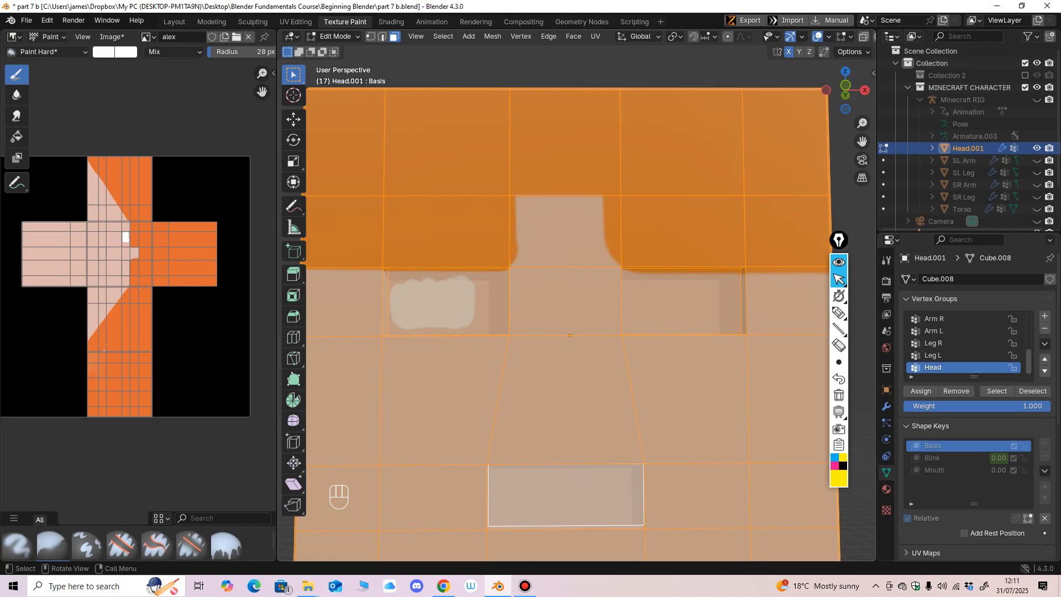
Step: Deselect the two inner eye socket faces on the head's front and hide all the remaining selected faces
key(ctrl)
key(shift)
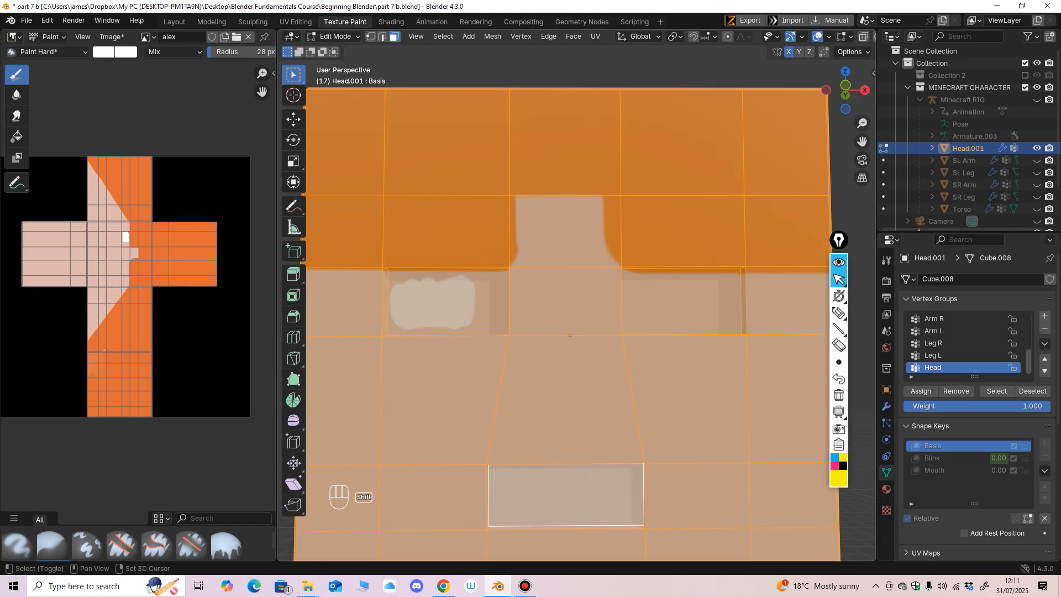
shift+click(447, 302)
shift+click(681, 302)
ctrl+middle_drag(676, 309, 672, 431)
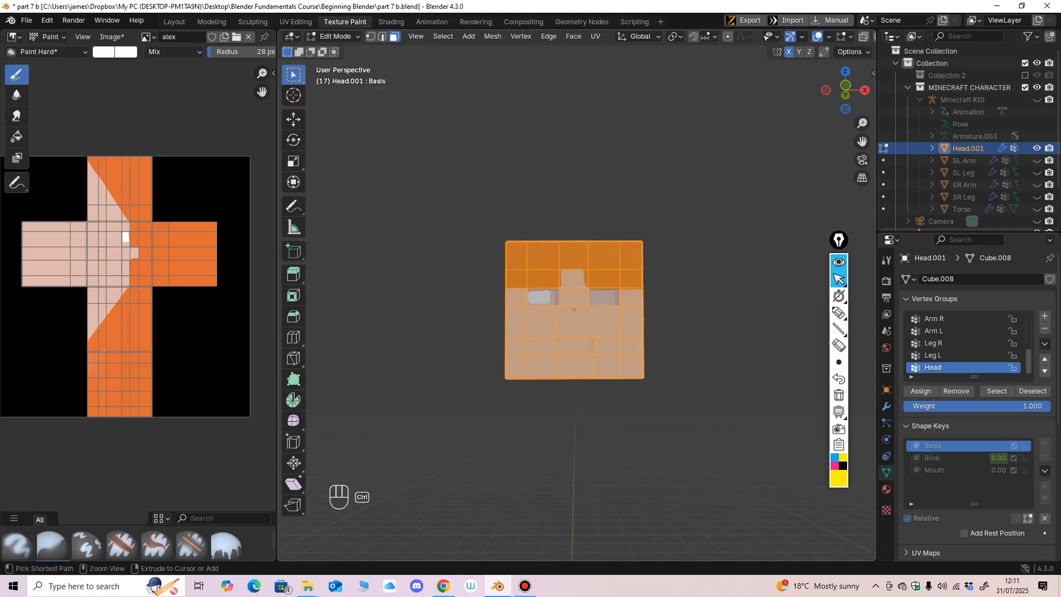
key(h)
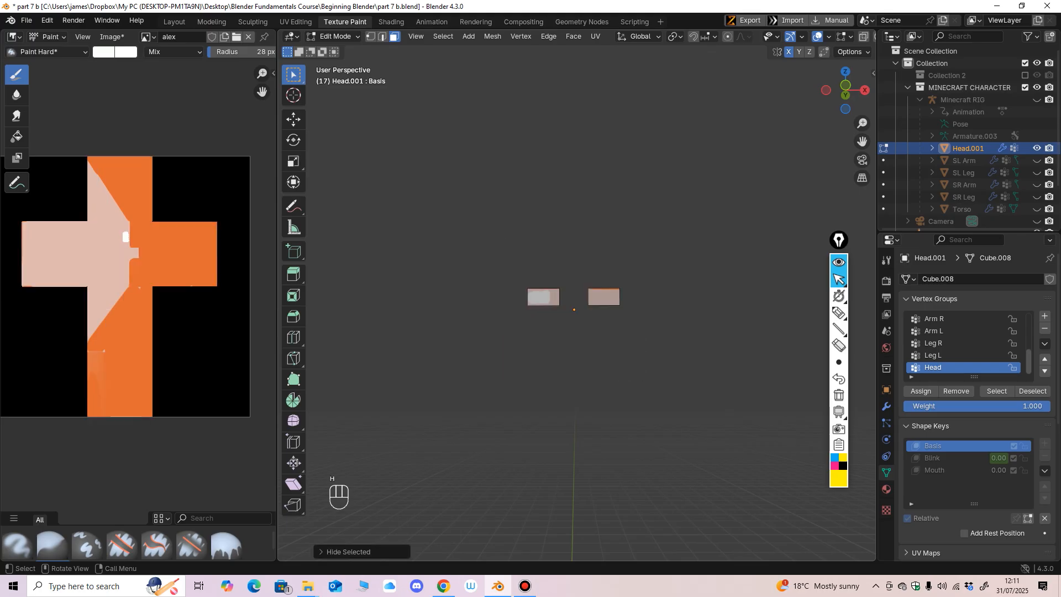
Step: Switch the head to Texture Paint and cover both isolated eye faces completely with white
ctrl+middle_drag(635, 398, 635, 312)
middle_drag(635, 312, 611, 308)
click(334, 37)
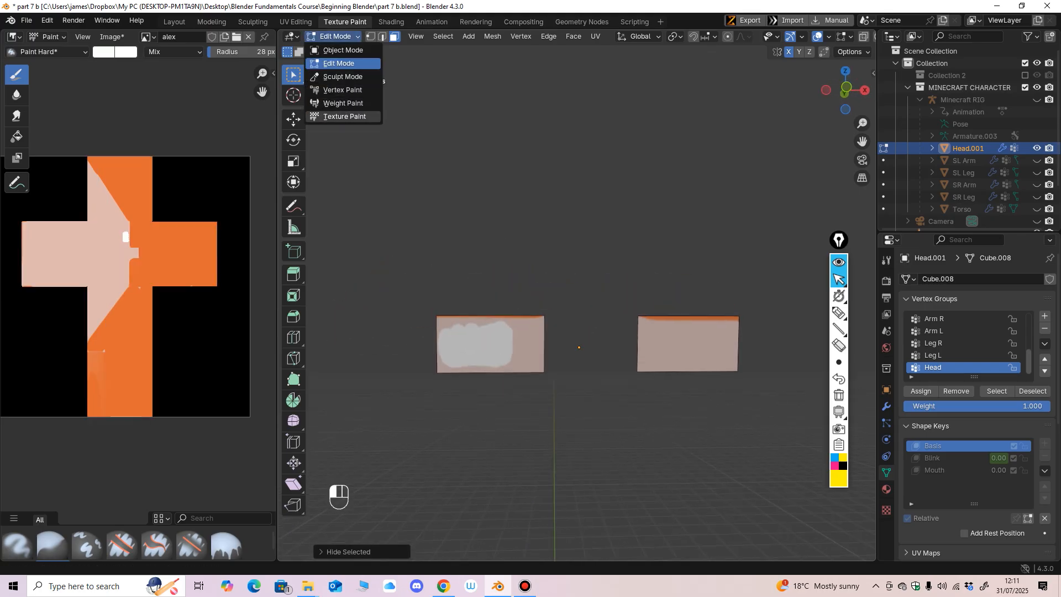
click(343, 117)
scroll(542, 303, up, 2)
middle_drag(541, 303, 535, 337)
scroll(537, 327, up, 1)
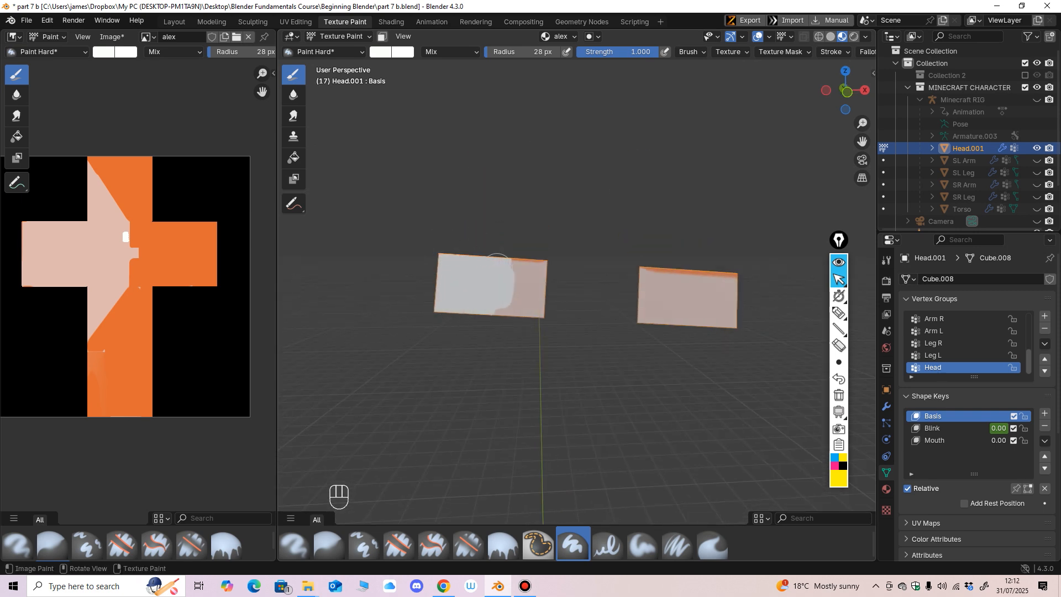
mouse_move(497, 270)
mouse_down()
mouse_move(525, 259)
mouse_move(539, 316)
mouse_up()
mouse_move(655, 295)
mouse_down()
mouse_move(644, 261)
mouse_move(670, 246)
mouse_move(695, 301)
mouse_move(721, 274)
mouse_up()
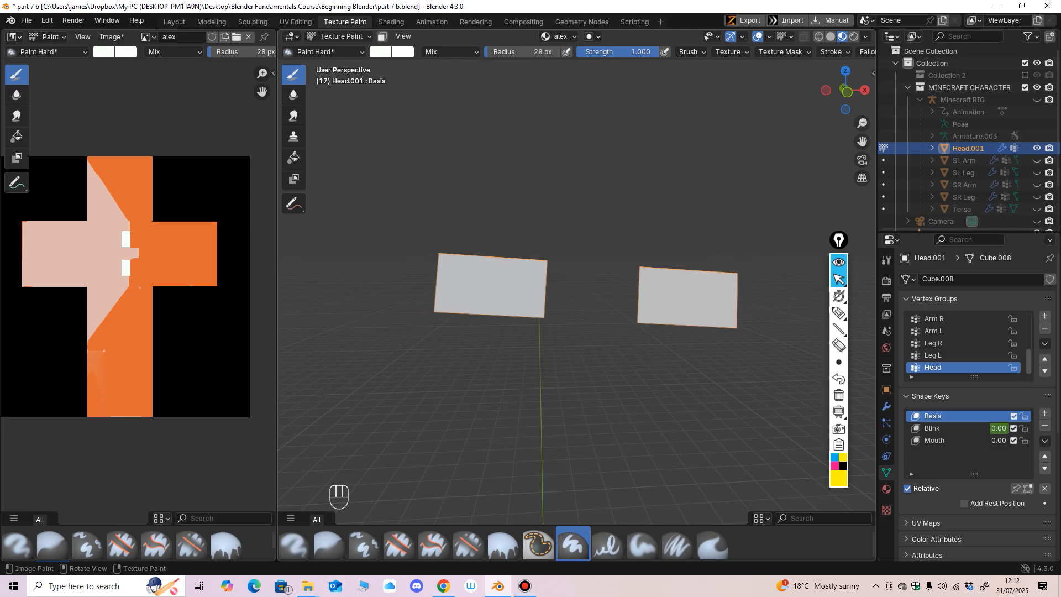
Step: Return the head to Edit Mode and reveal its hidden faces
click(337, 37)
click(333, 64)
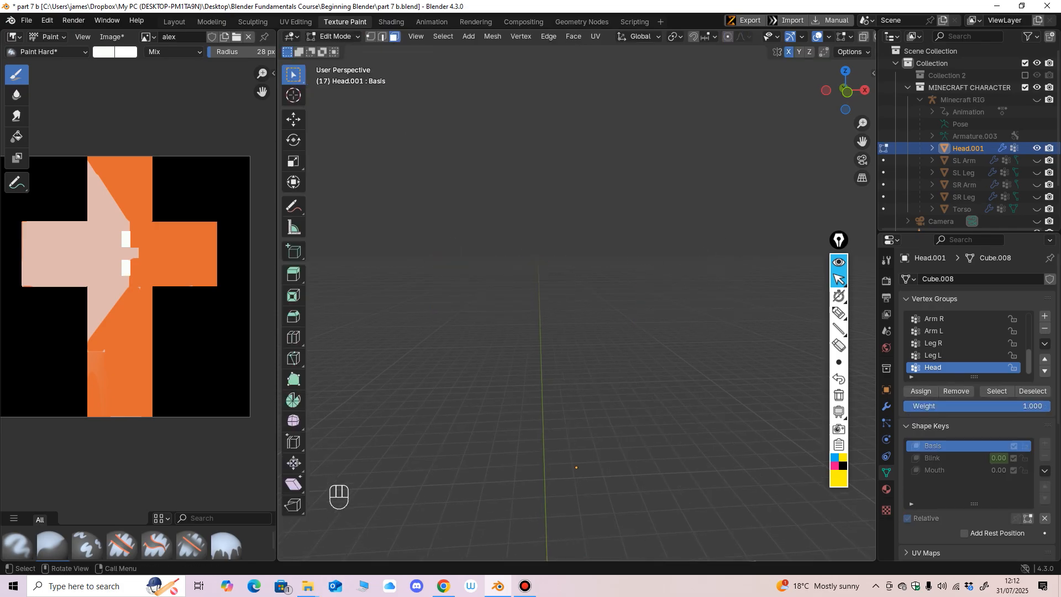
key(alt+h)
middle_drag(576, 398, 575, 348)
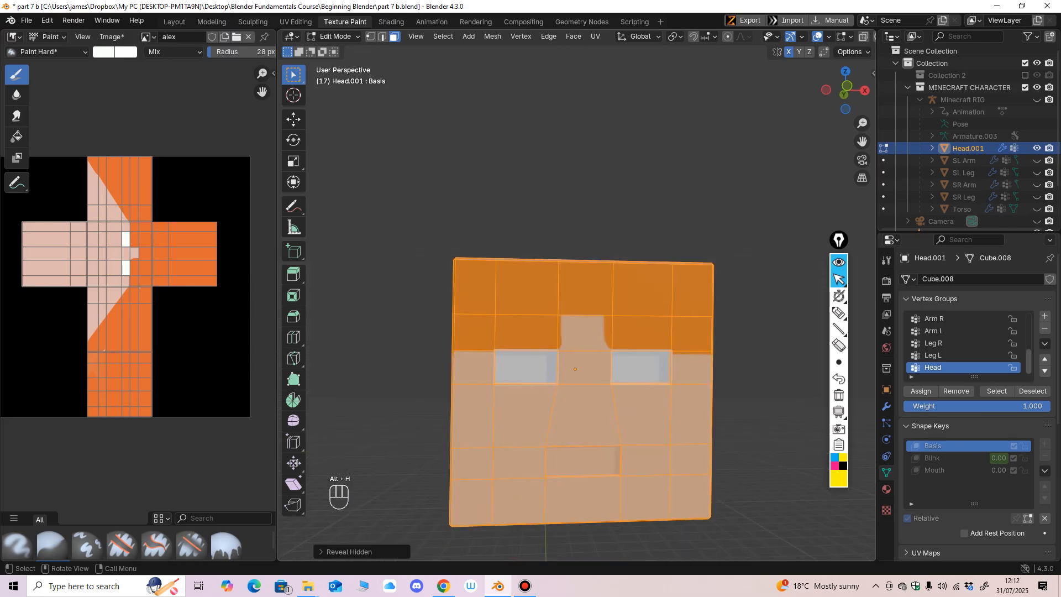
Step: Switch the head to Texture Paint and examine the painted eye sockets from several angles
click(335, 35)
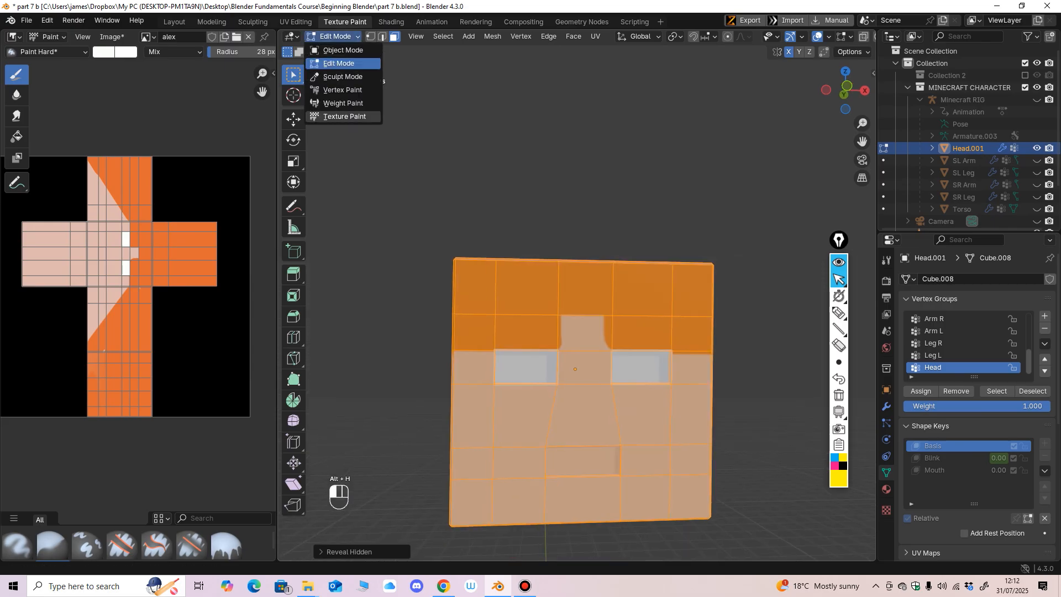
click(337, 116)
ctrl+middle_drag(552, 365, 553, 326)
middle_drag(553, 326, 557, 281)
ctrl+middle_drag(557, 282, 556, 202)
ctrl+middle_drag(556, 202, 556, 183)
Step: In Edit Mode, select all the head's faces except the inner mouth face and hide them
click(338, 36)
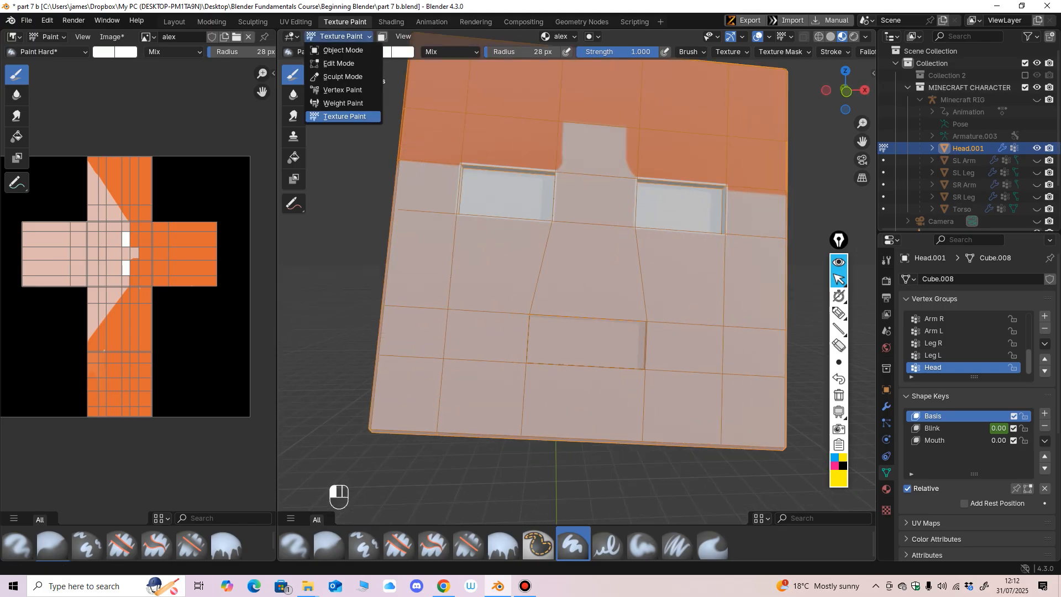
click(337, 64)
scroll(577, 310, down, 5)
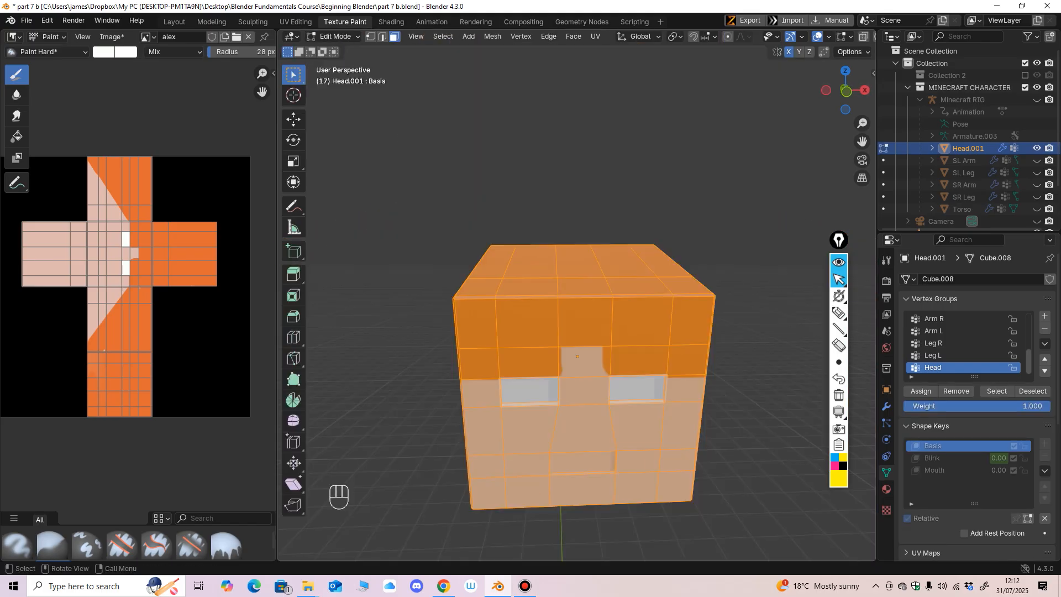
key(a)
middle_drag(577, 309, 575, 298)
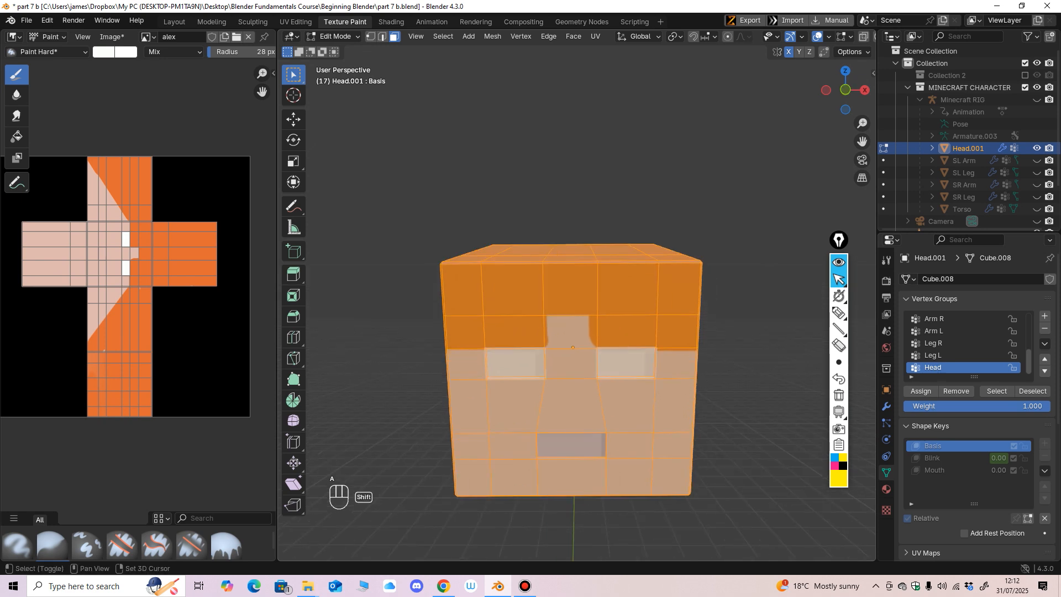
key(h)
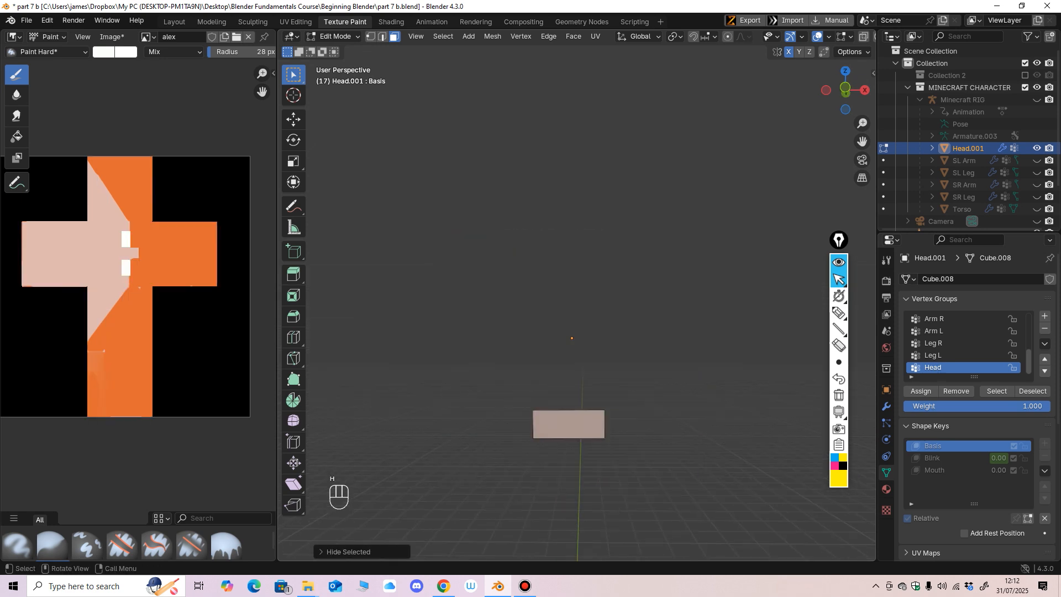
Step: Switch the head to Texture Paint and bring the isolated mouth face into close view
click(336, 37)
click(342, 116)
scroll(539, 379, up, 5)
shift+middle_drag(539, 378, 559, 427)
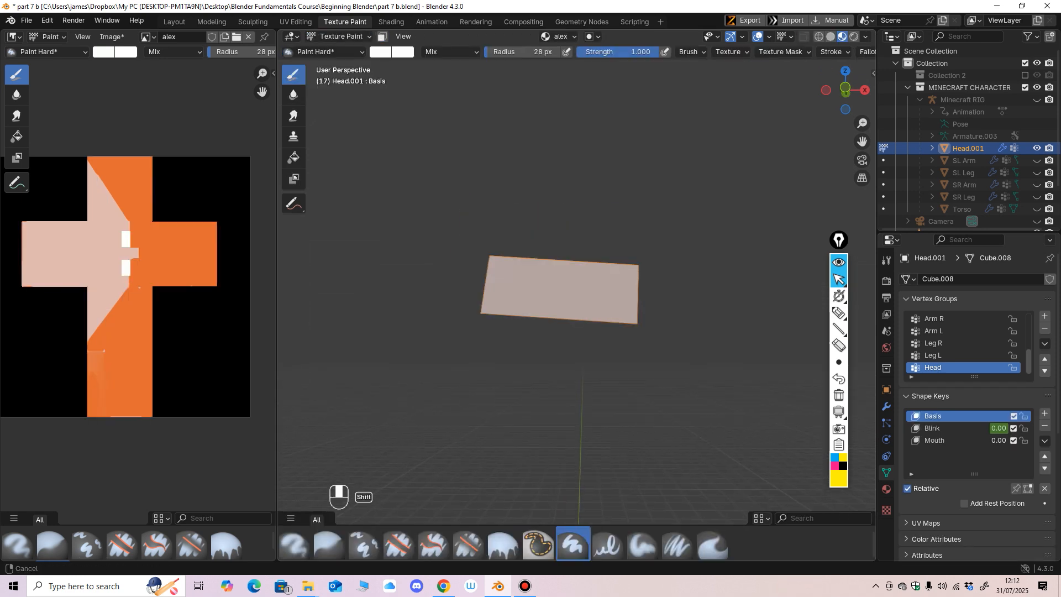
scroll(597, 310, up, 3)
shift+middle_drag(597, 268, 597, 318)
shift+middle_drag(597, 319, 596, 263)
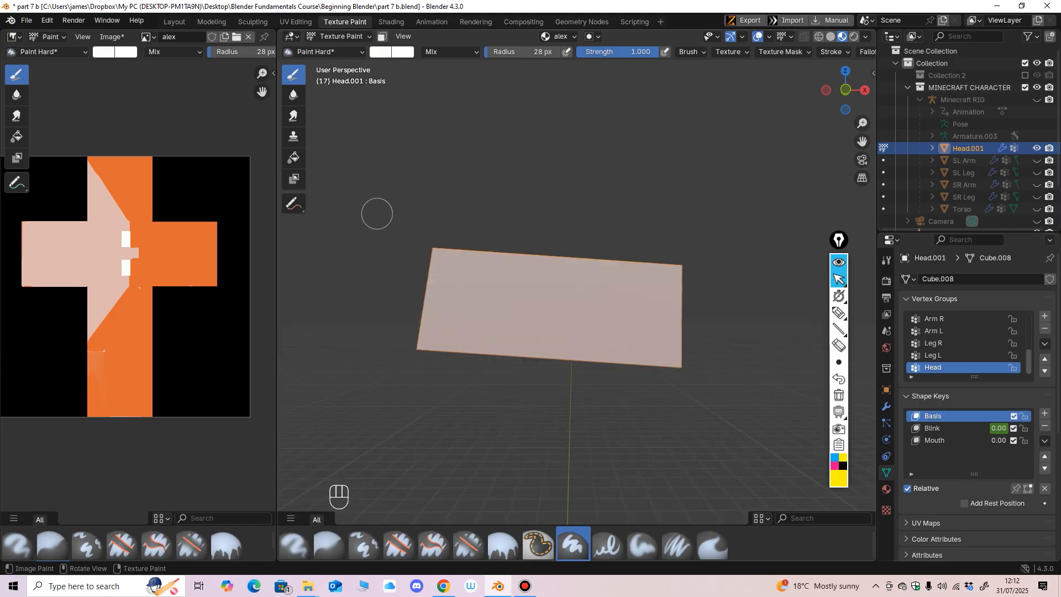
Step: Cover the isolated mouth face with a slightly darkened, muted pink, using a brush radius of 58 px
click(380, 51)
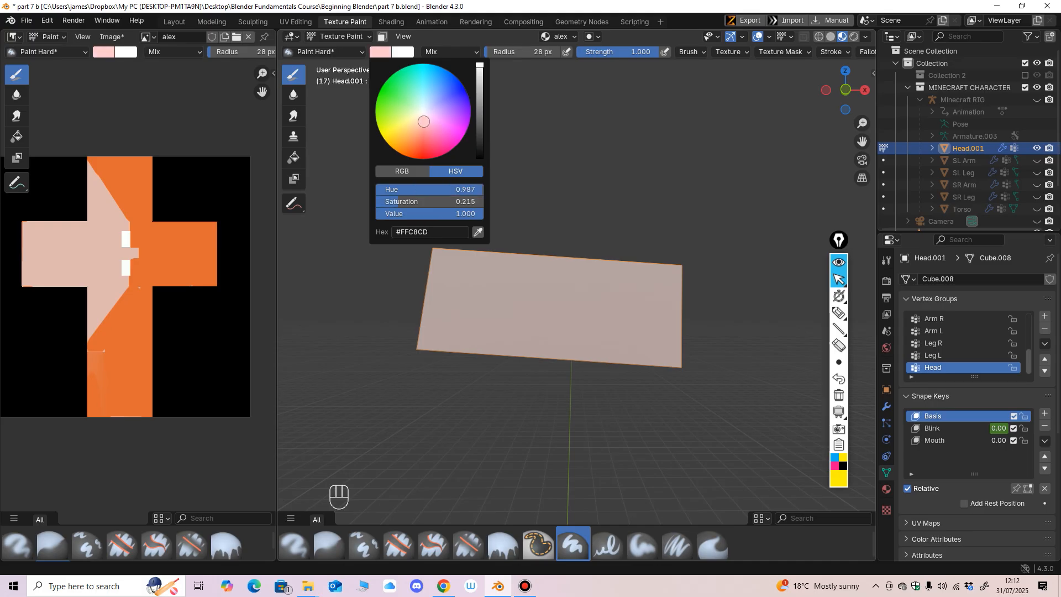
drag(424, 121, 425, 122)
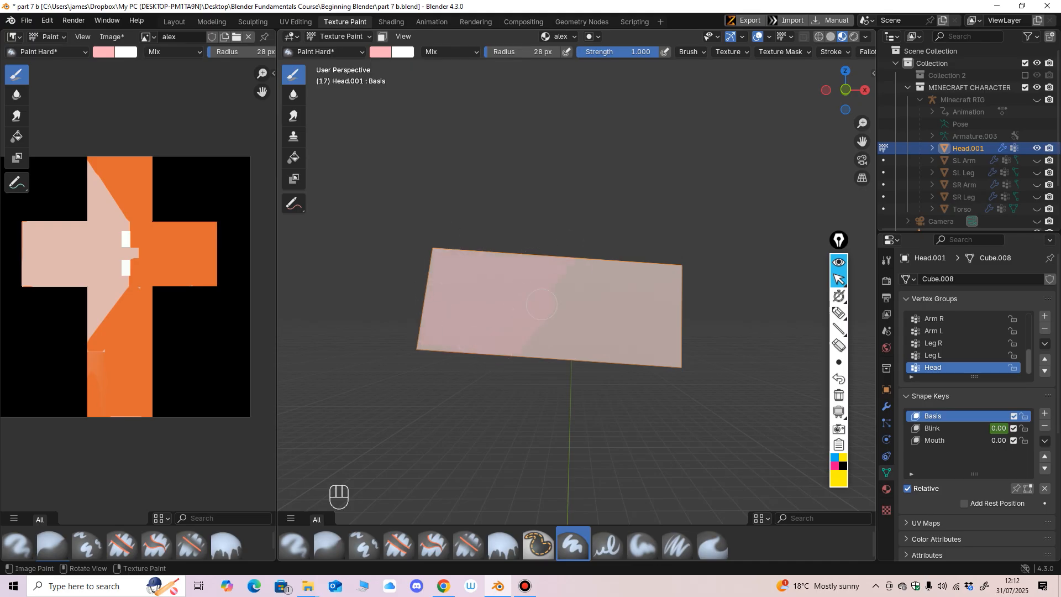
click(380, 52)
drag(480, 65, 480, 74)
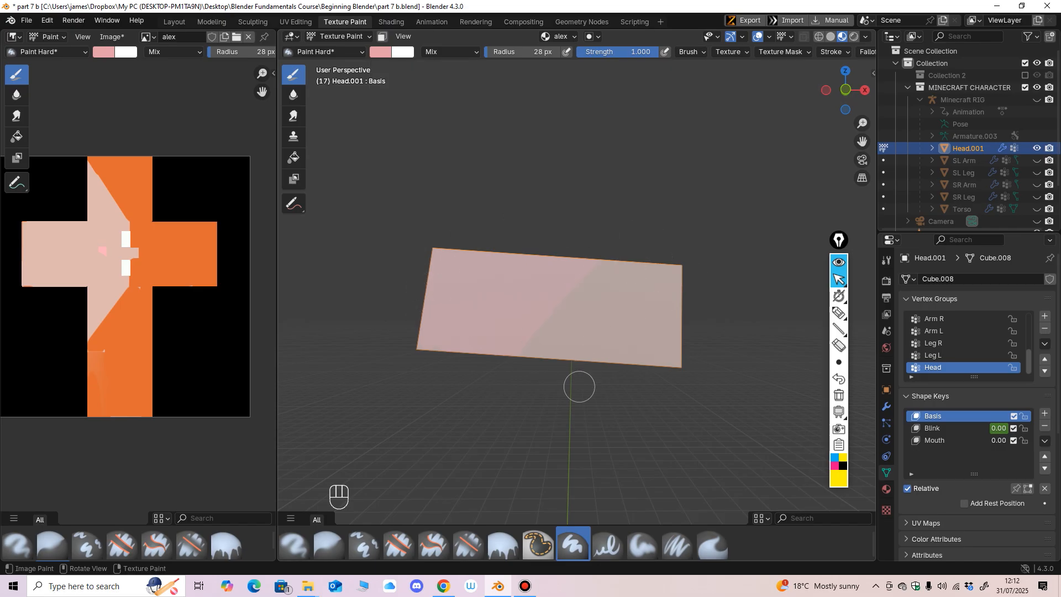
key(f)
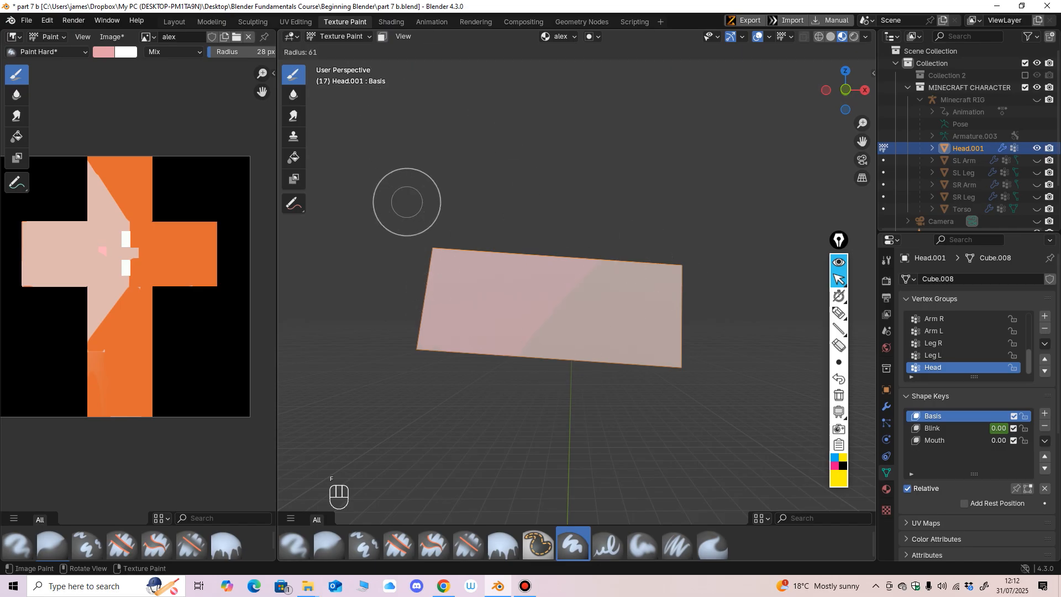
click(439, 202)
click(381, 52)
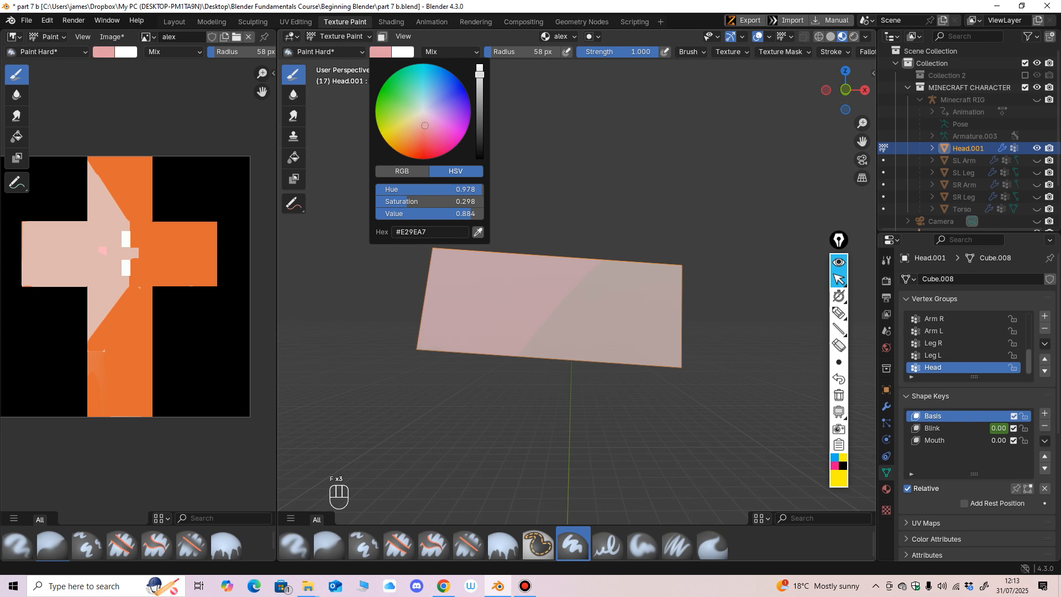
drag(424, 125, 424, 128)
mouse_move(521, 298)
mouse_down()
mouse_move(457, 256)
mouse_move(526, 324)
mouse_move(674, 289)
mouse_up()
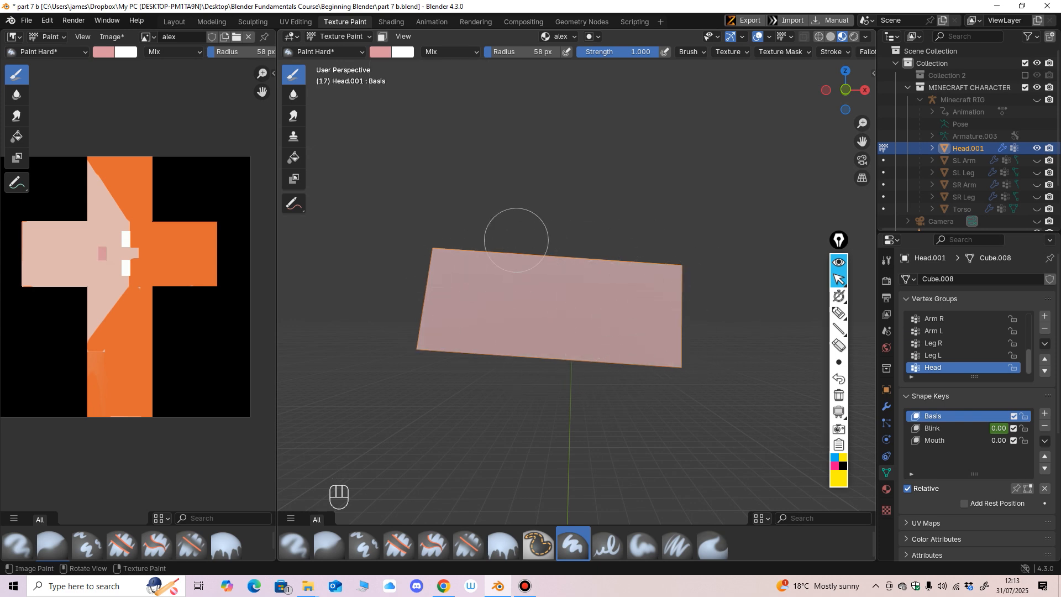
Step: Return the head to Edit Mode and reveal all its hidden faces
click(339, 37)
click(336, 63)
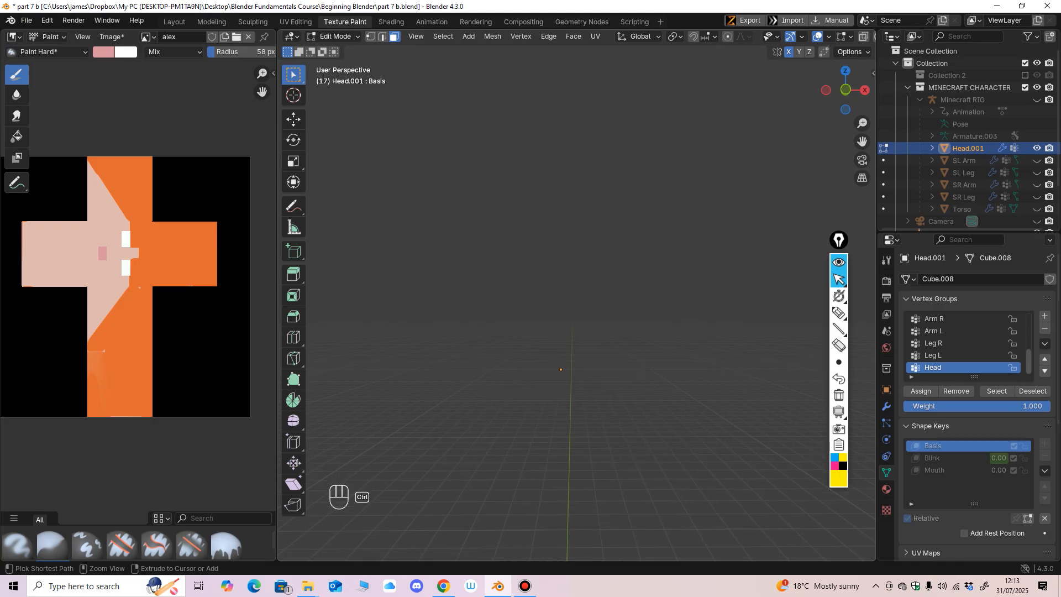
key(alt+h)
scroll(556, 321, down, 6)
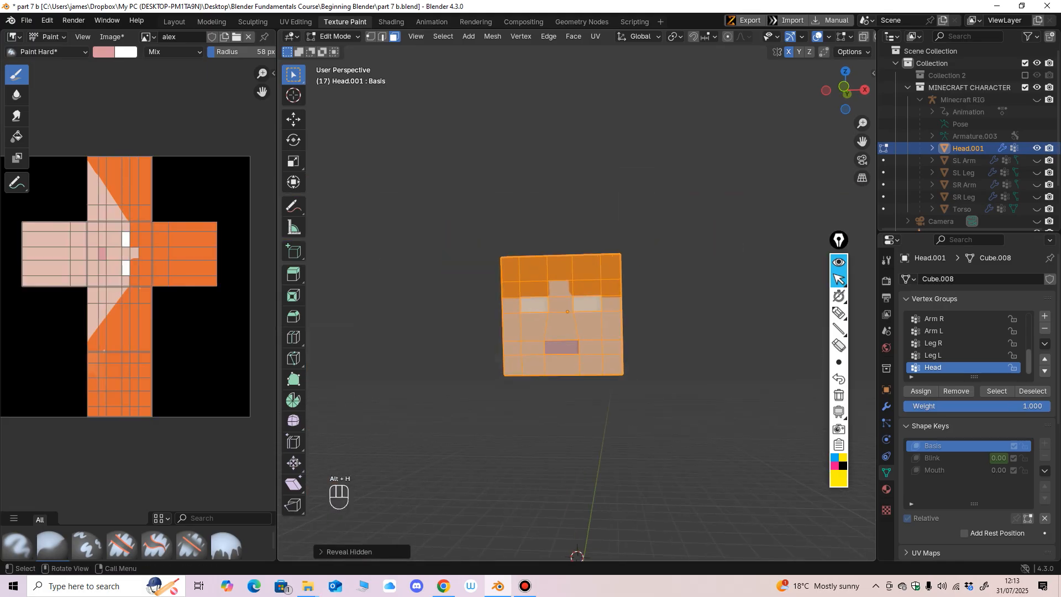
Step: Switch the head to Object Mode and examine the painted mouth and eyes from the front and below
click(339, 37)
click(346, 49)
scroll(563, 309, up, 3)
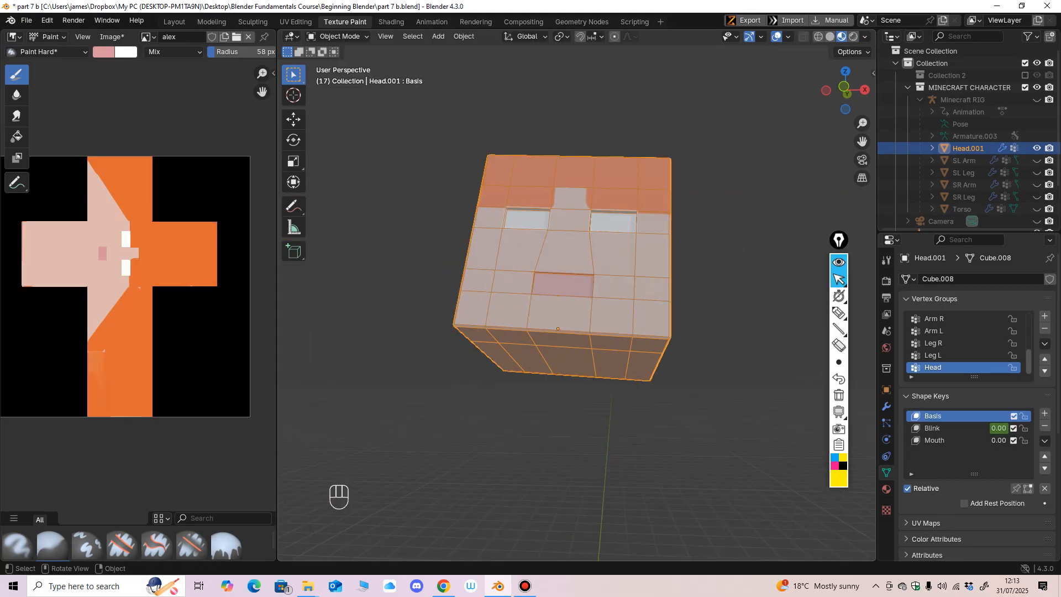
middle_drag(564, 310, 563, 334)
shift+middle_drag(564, 335, 567, 367)
scroll(577, 310, up, 3)
middle_drag(578, 310, 587, 330)
ctrl+middle_drag(587, 329, 576, 354)
ctrl+middle_drag(576, 354, 576, 349)
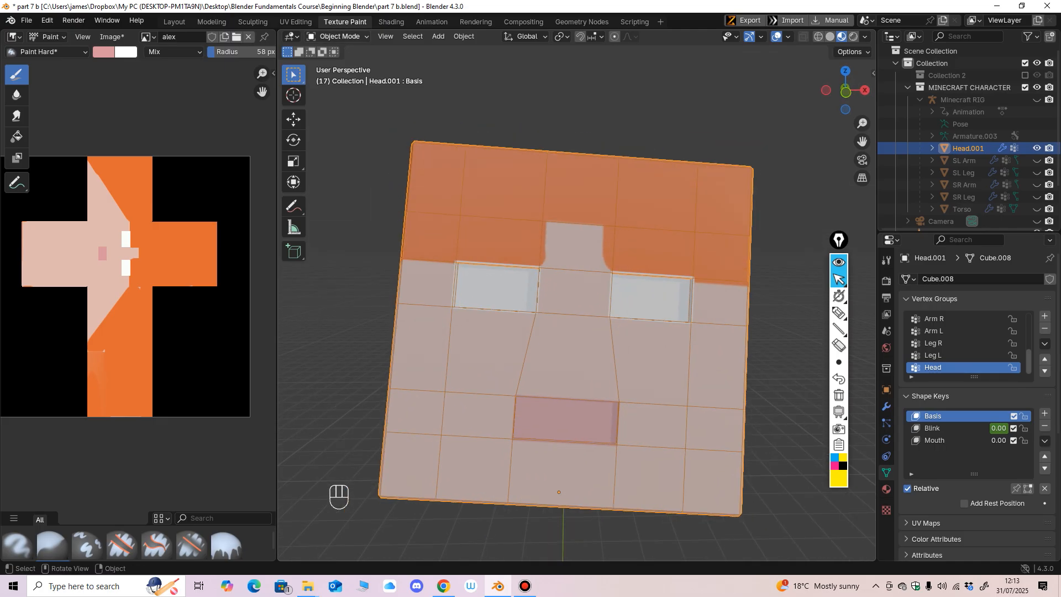
Step: In Edit Mode, select all the head's faces except the two inner eye faces and hide them
click(339, 36)
click(342, 63)
ctrl+middle_drag(530, 276, 529, 313)
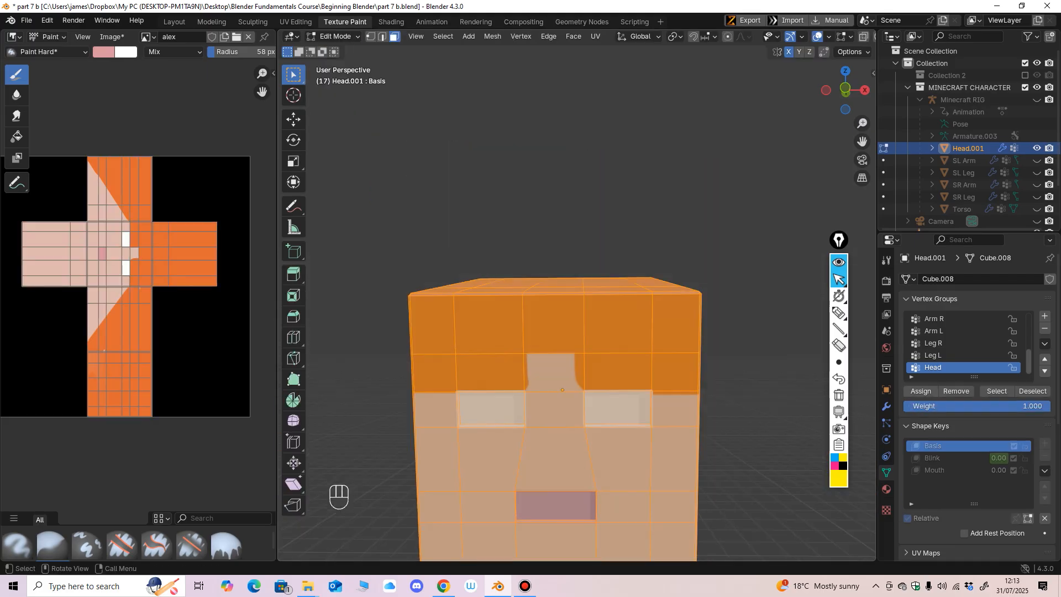
key(a)
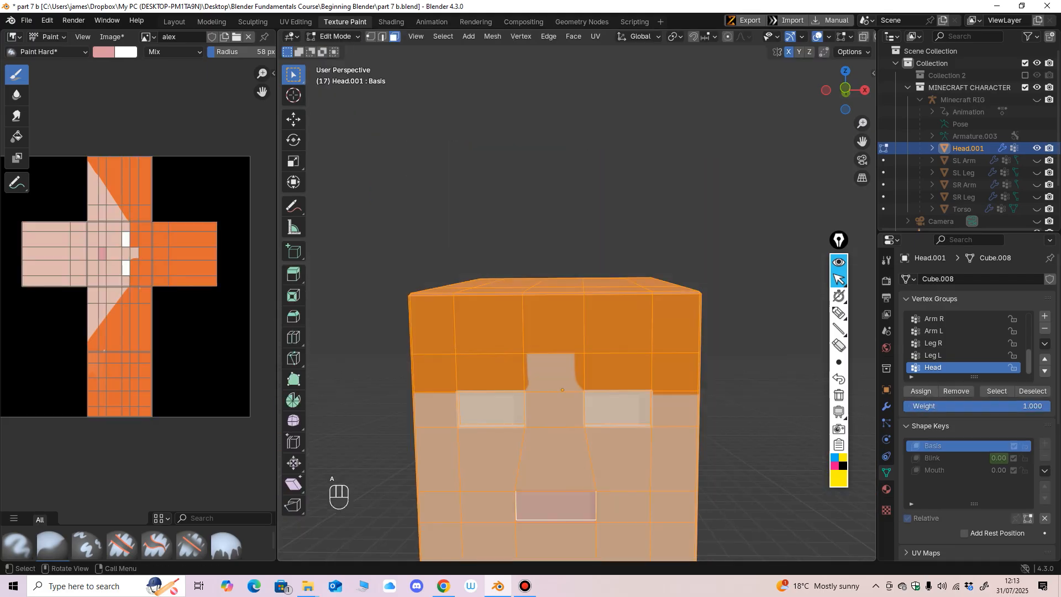
shift+click(491, 409)
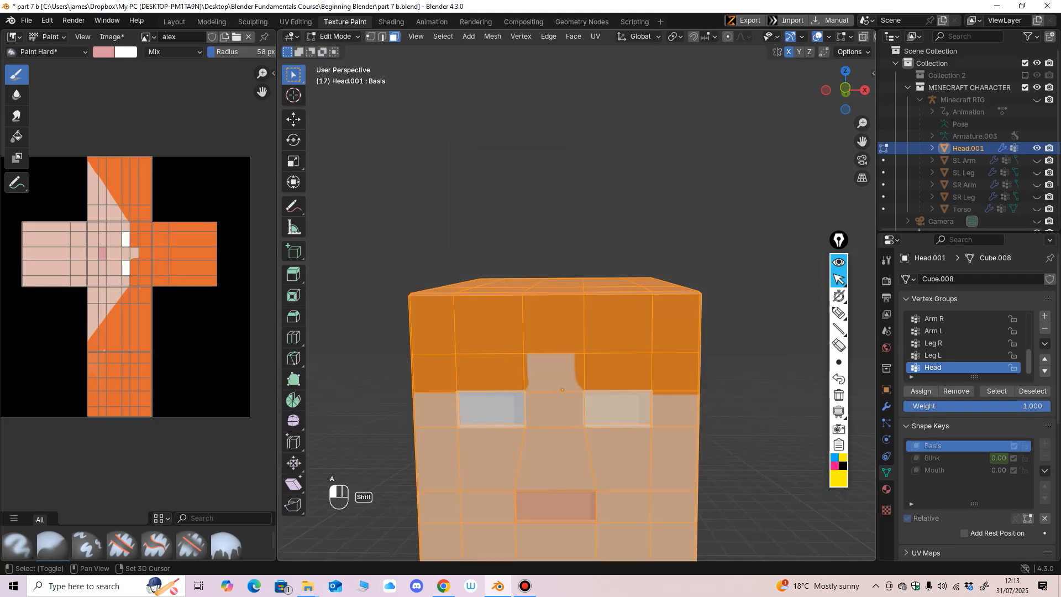
shift+click(617, 409)
middle_drag(618, 408, 616, 392)
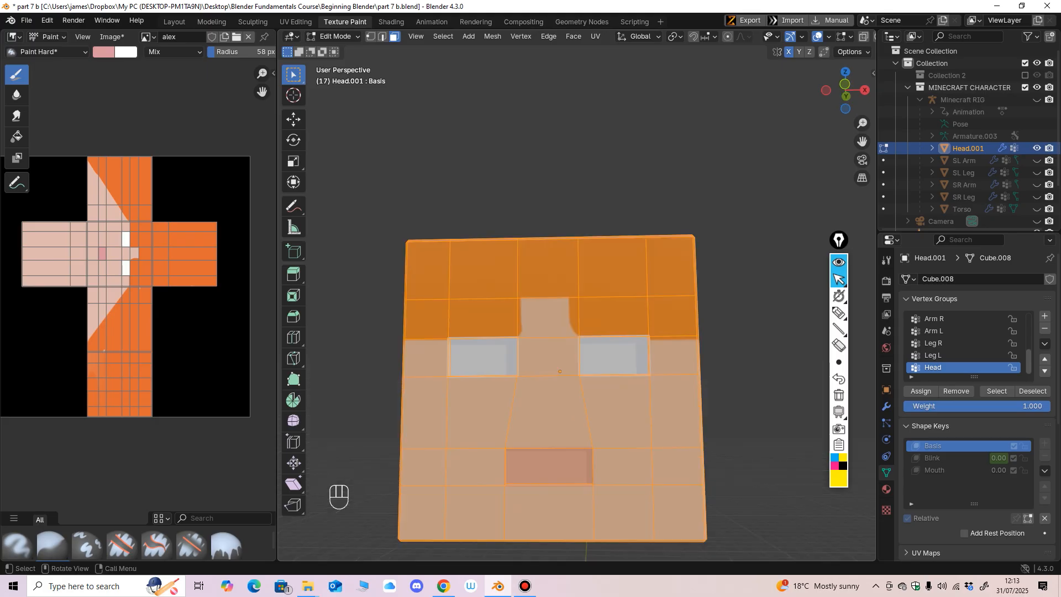
key(h)
ctrl+middle_drag(616, 392, 615, 310)
shift+middle_drag(616, 309, 664, 210)
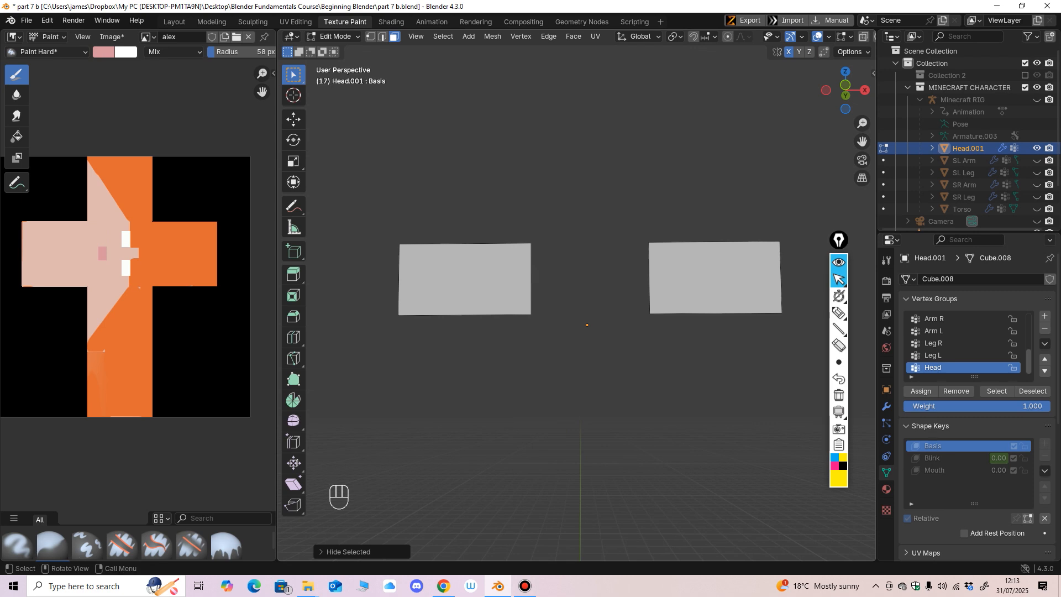
Step: Switch the head to Texture Paint and set the brush colour to a medium green for the irises
click(336, 36)
click(334, 117)
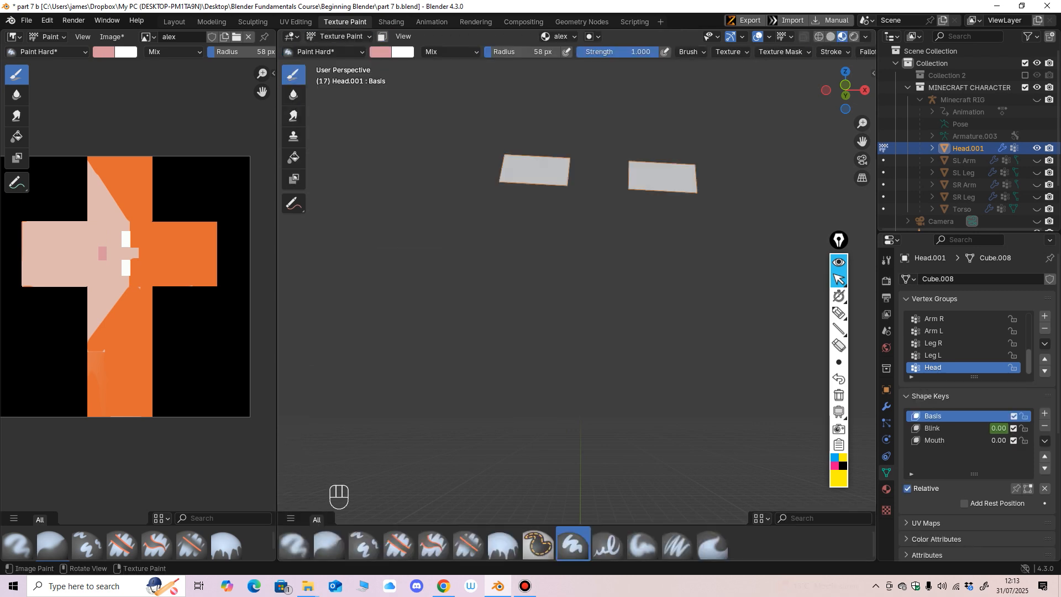
click(380, 51)
drag(425, 126, 398, 112)
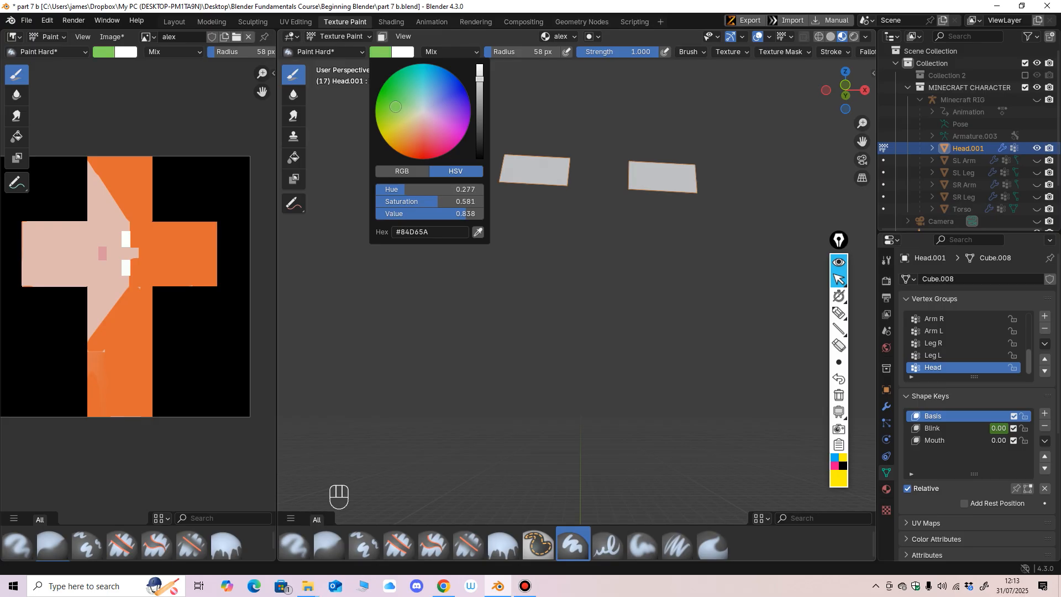
drag(396, 106, 397, 100)
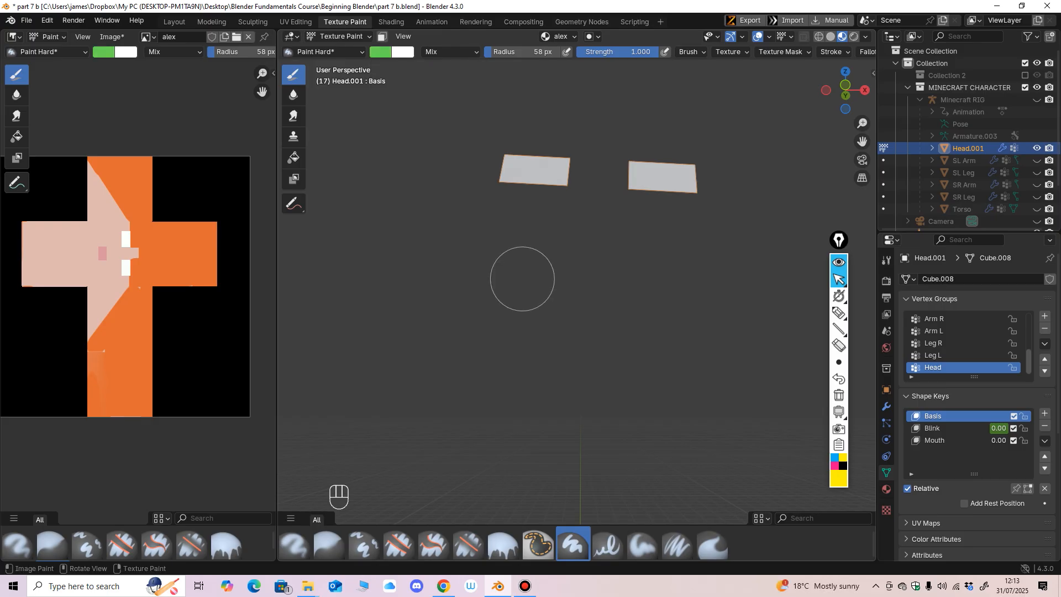
ctrl+middle_drag(523, 277, 504, 329)
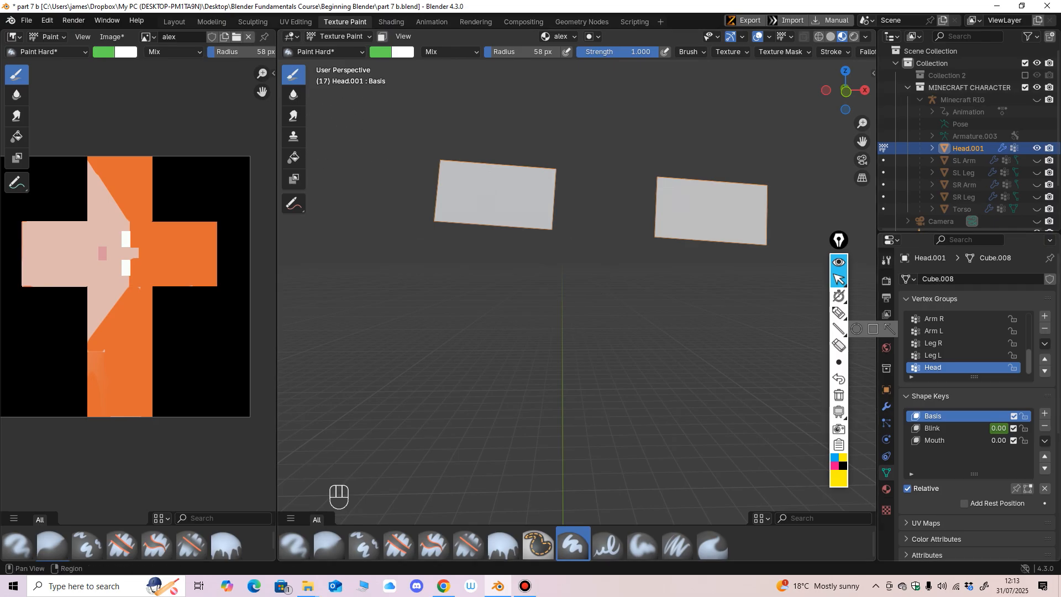
Step: Set the brush's stroke method to Line and its radius to 32 px
click(886, 260)
scroll(978, 415, down, 8)
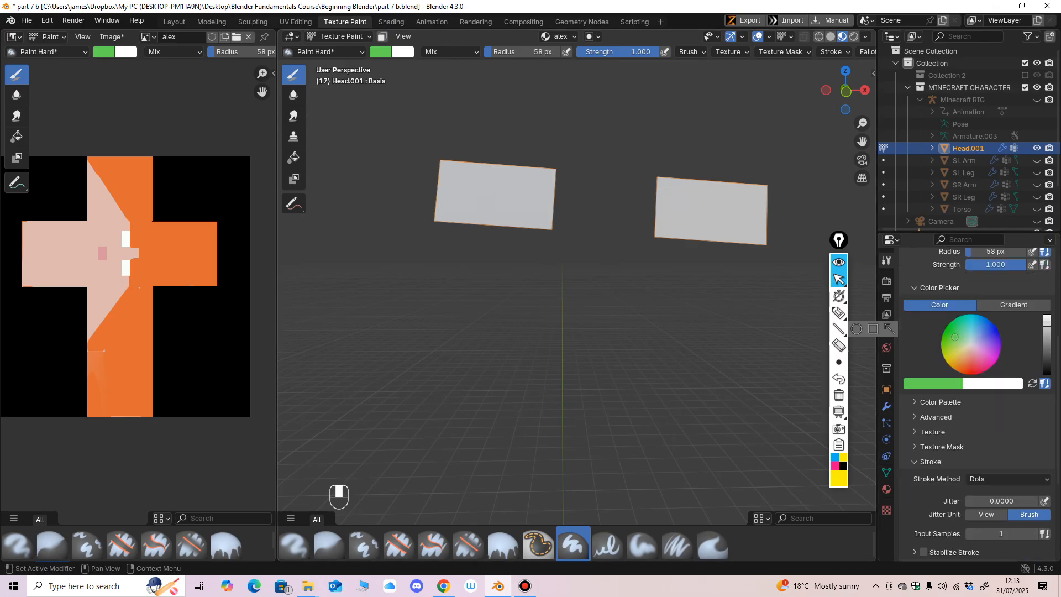
click(1007, 402)
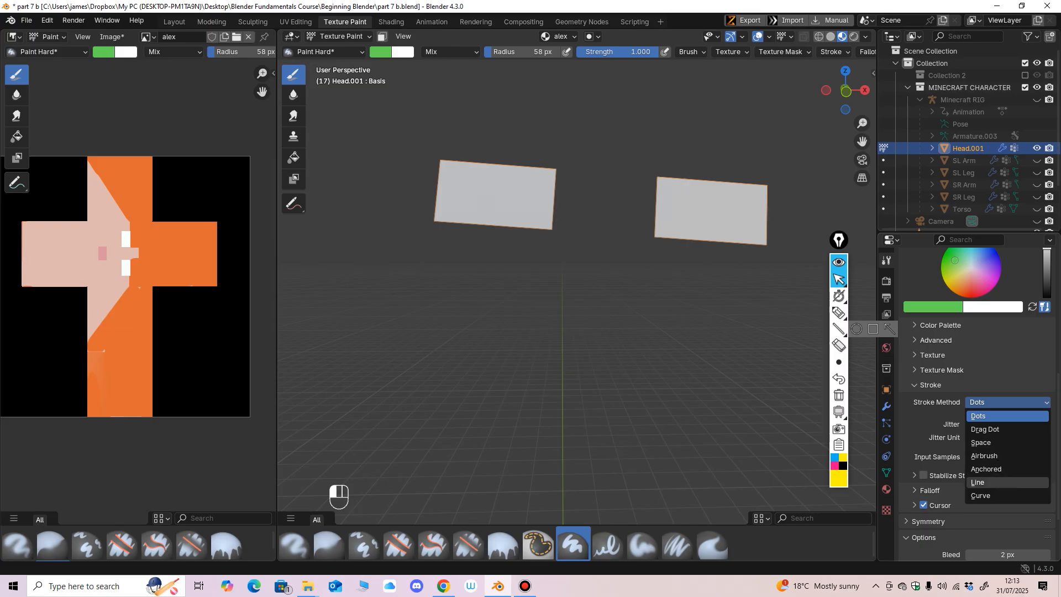
click(989, 483)
scroll(569, 289, up, 1)
middle_drag(563, 298, 572, 320)
key(f)
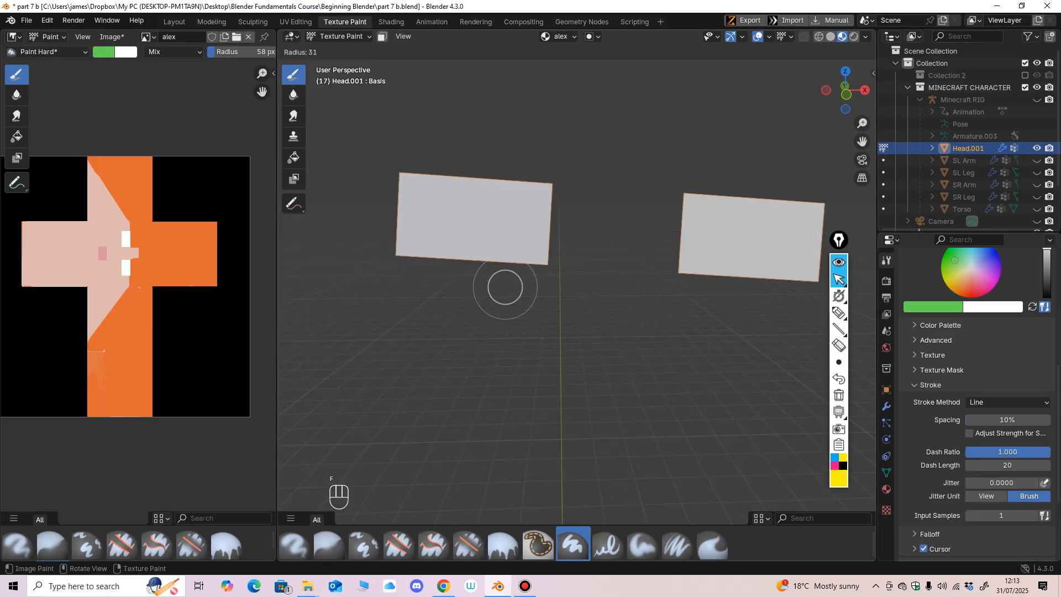
click(506, 183)
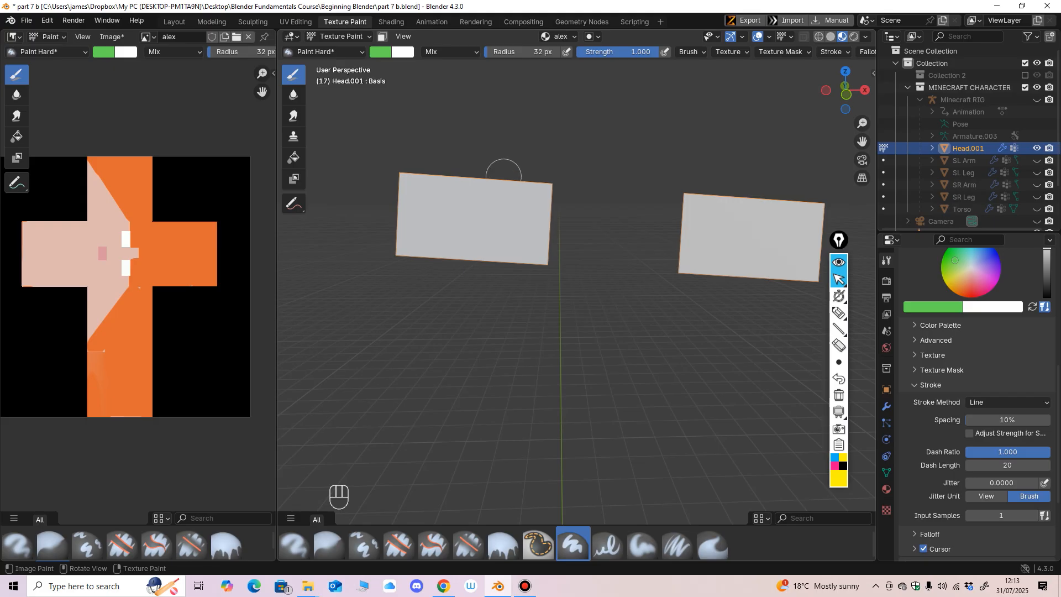
Step: Paint the inner half of both eye faces green with straight vertical strokes, leaving the outer halves white
drag(499, 234, 493, 300)
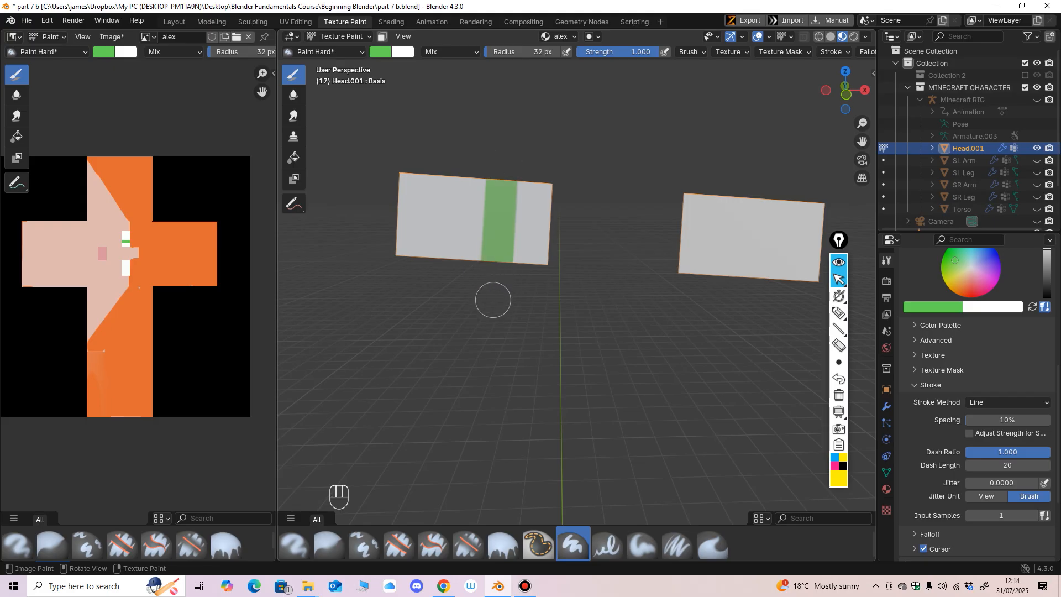
drag(527, 209, 530, 301)
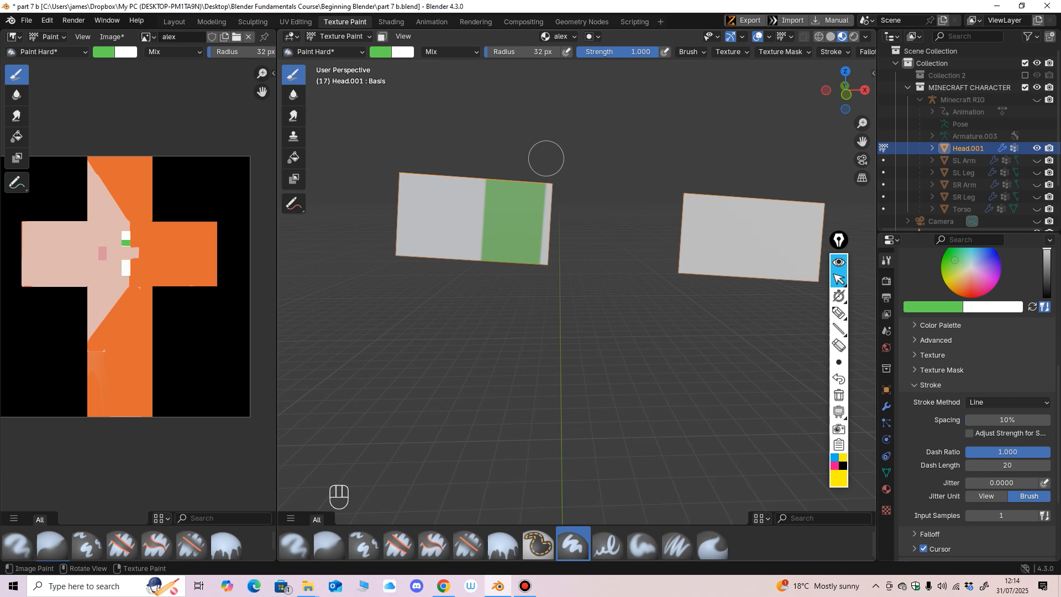
drag(546, 159, 538, 299)
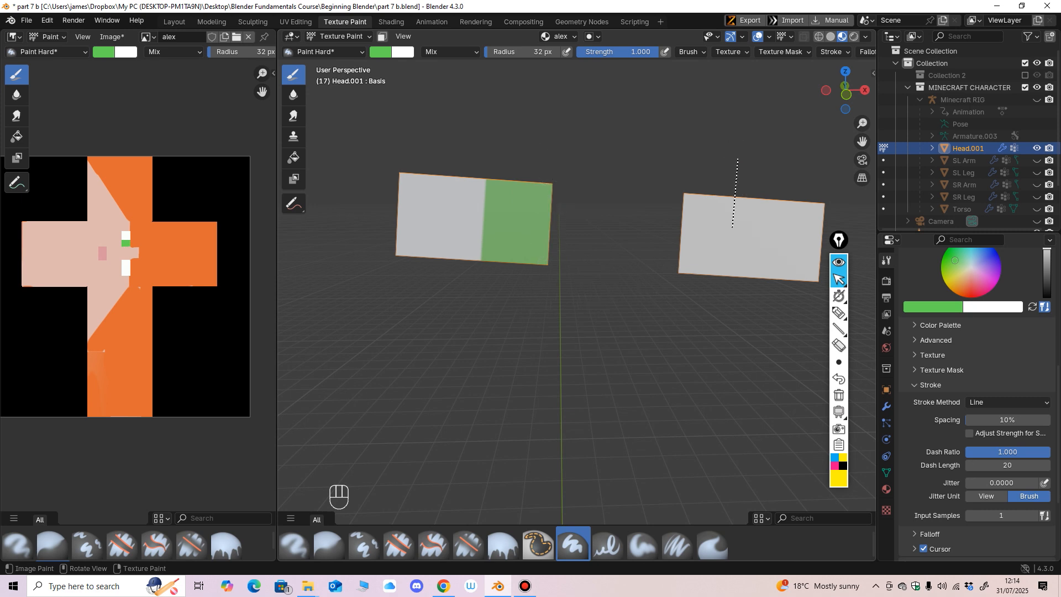
drag(733, 227, 728, 325)
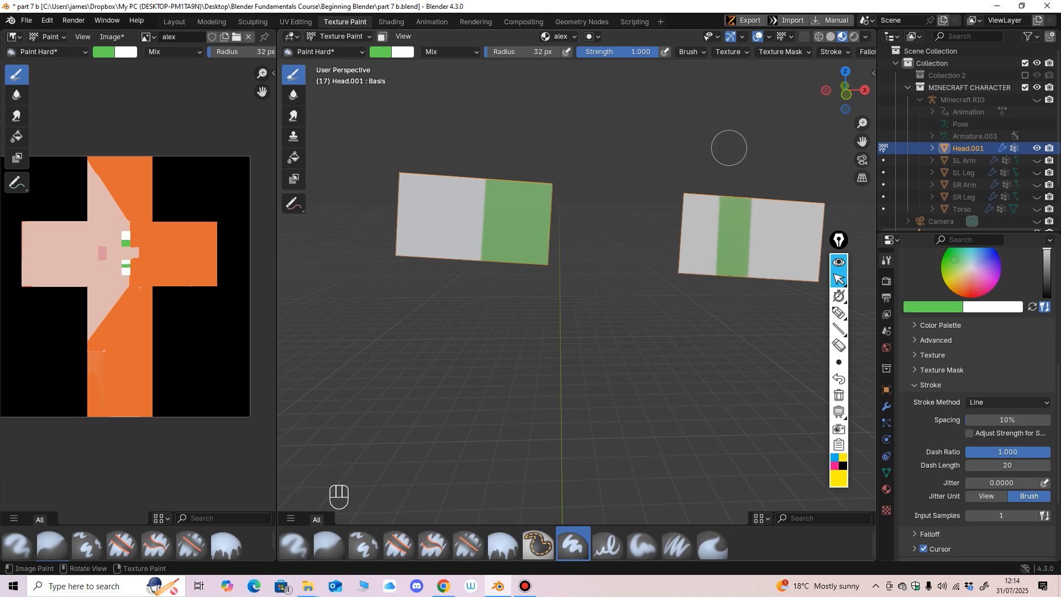
mouse_move(729, 160)
mouse_down()
mouse_move(715, 329)
mouse_move(692, 312)
mouse_up()
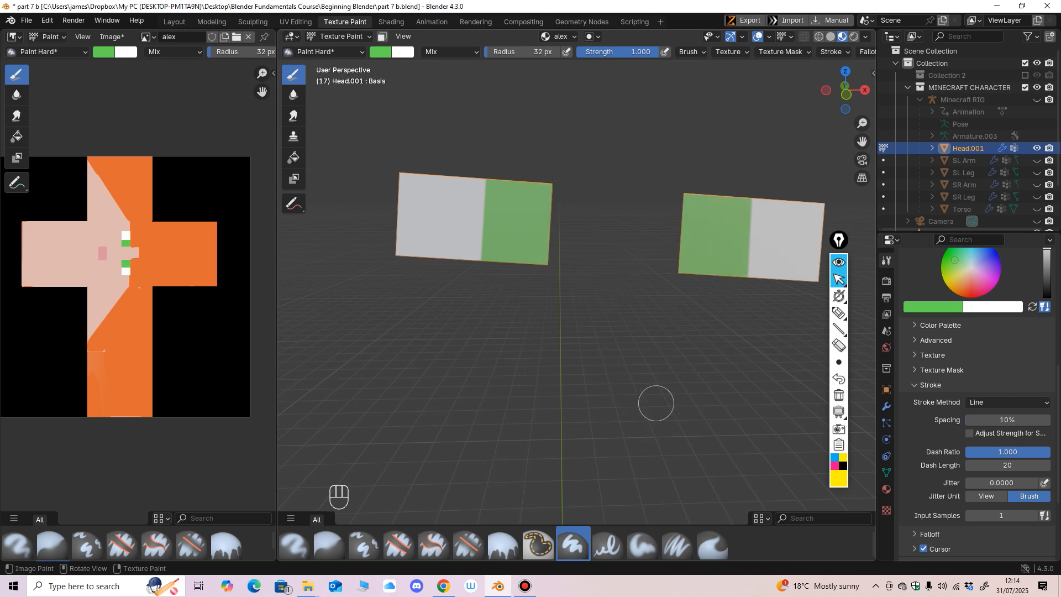
Step: Switch the head to Object Mode and examine the green irises in the eye sockets up close
ctrl+middle_drag(669, 366, 618, 416)
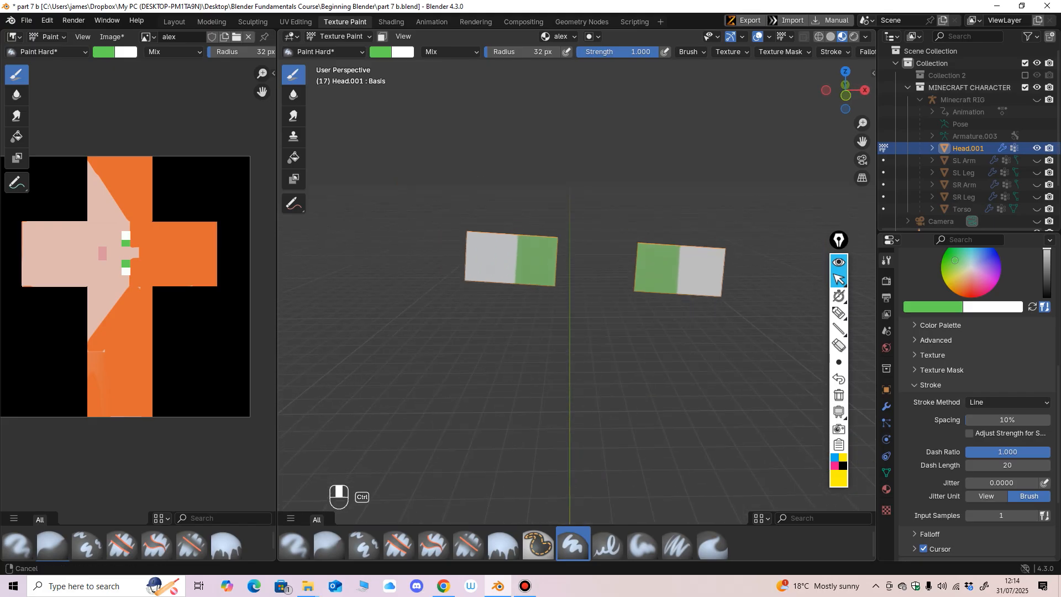
scroll(580, 277, up, 1)
click(339, 36)
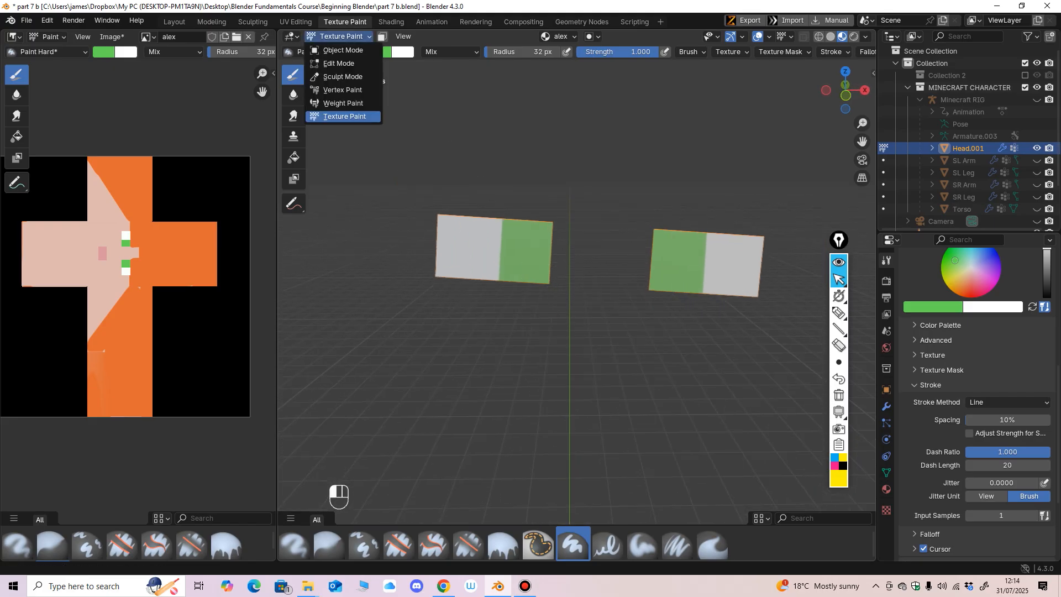
click(343, 50)
ctrl+middle_drag(497, 232, 514, 339)
scroll(540, 316, up, 4)
scroll(544, 367, down, 3)
scroll(523, 340, up, 2)
shift+middle_drag(514, 338, 509, 389)
scroll(509, 389, up, 1)
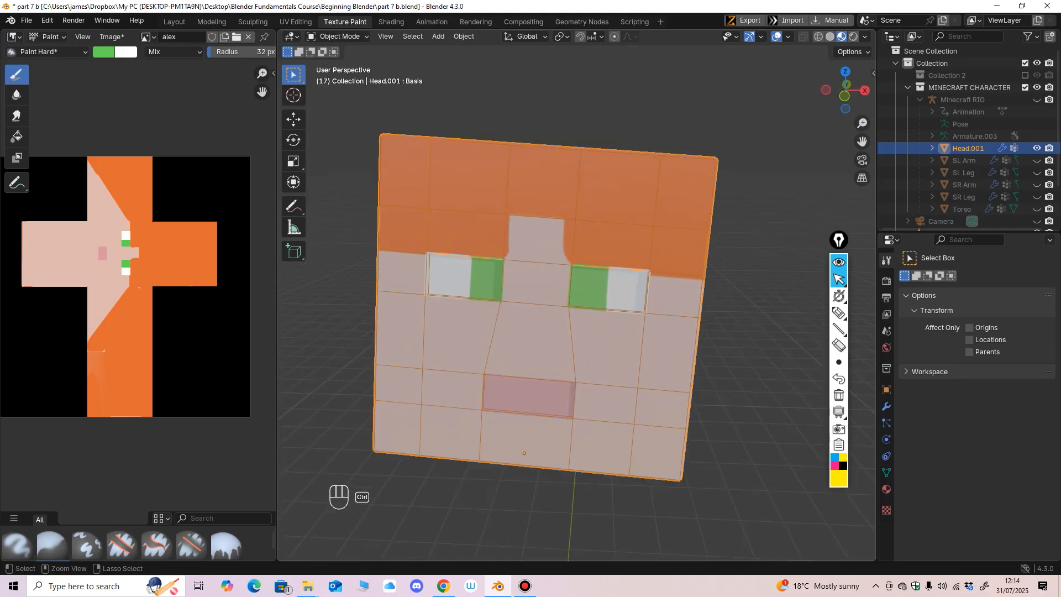
ctrl+middle_drag(524, 454, 535, 495)
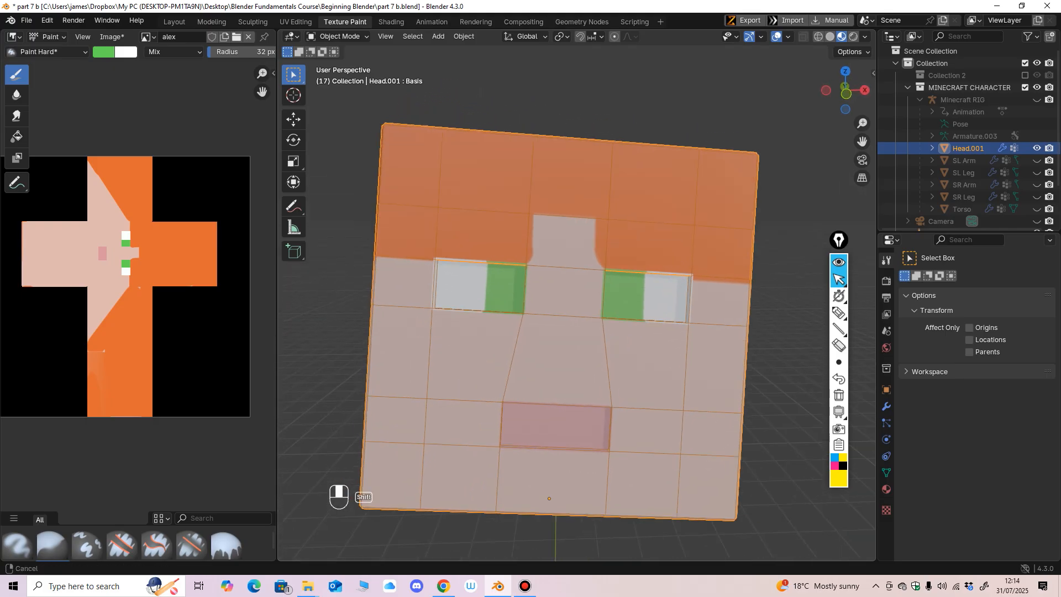
scroll(523, 489, up, 2)
shift+middle_drag(535, 431, 533, 461)
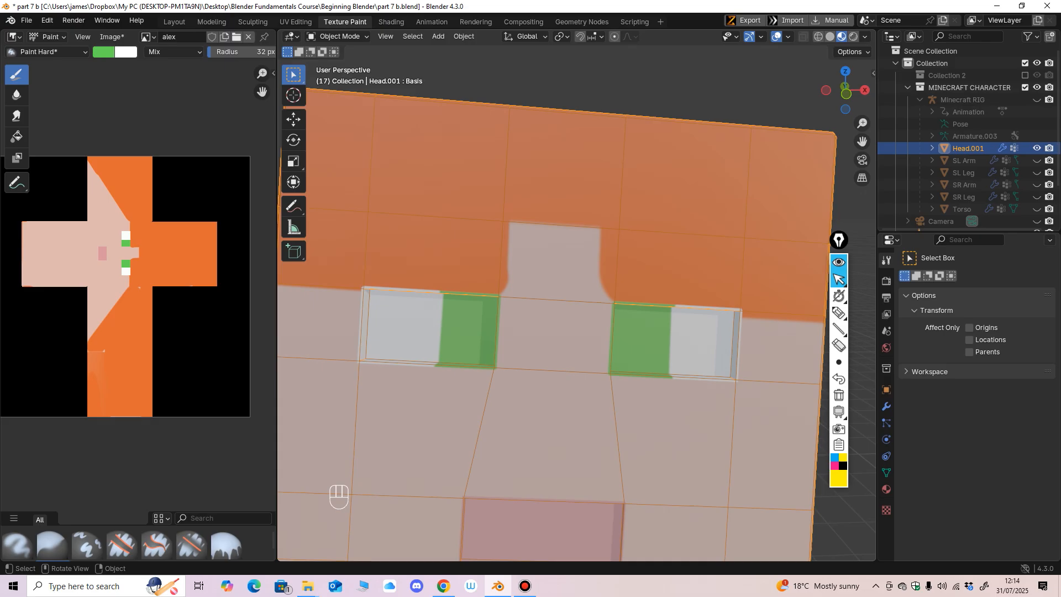
ctrl+middle_drag(553, 332, 529, 383)
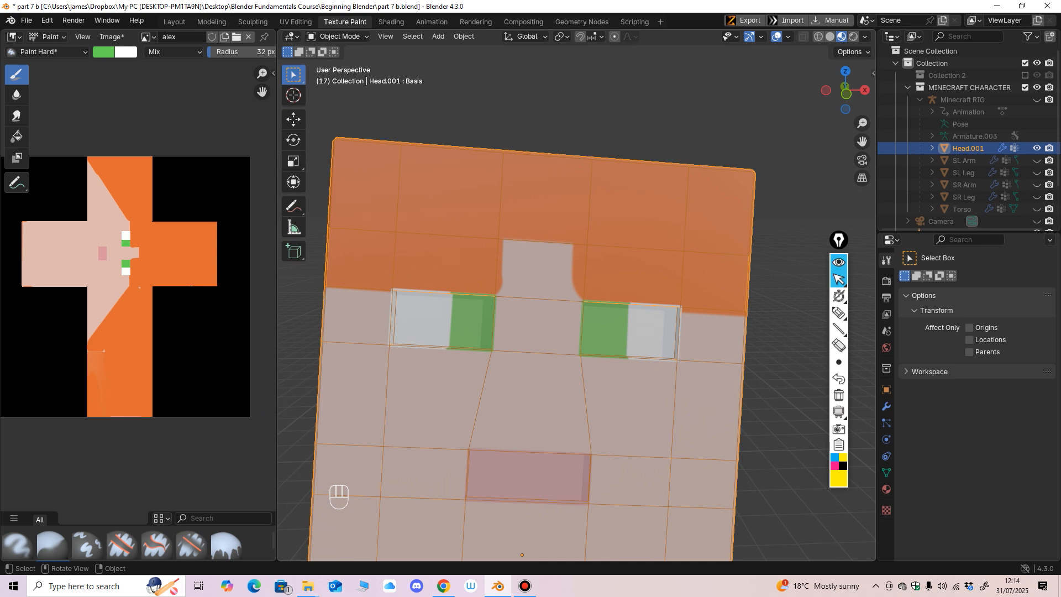
Step: Reveal all of the head's hidden faces in Edit Mode and bring the front of the face into view
click(338, 36)
click(343, 117)
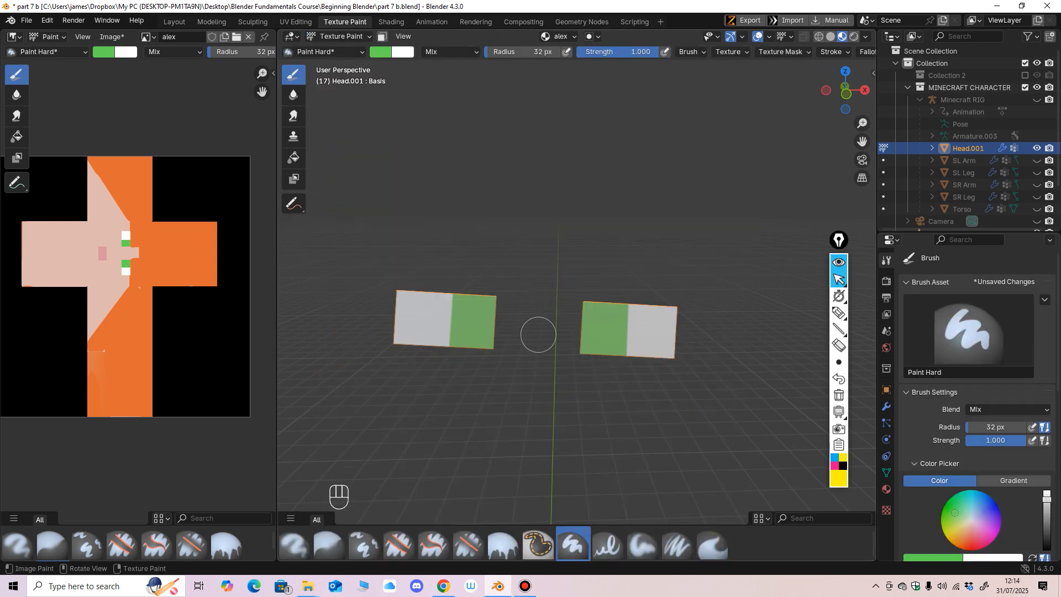
click(338, 36)
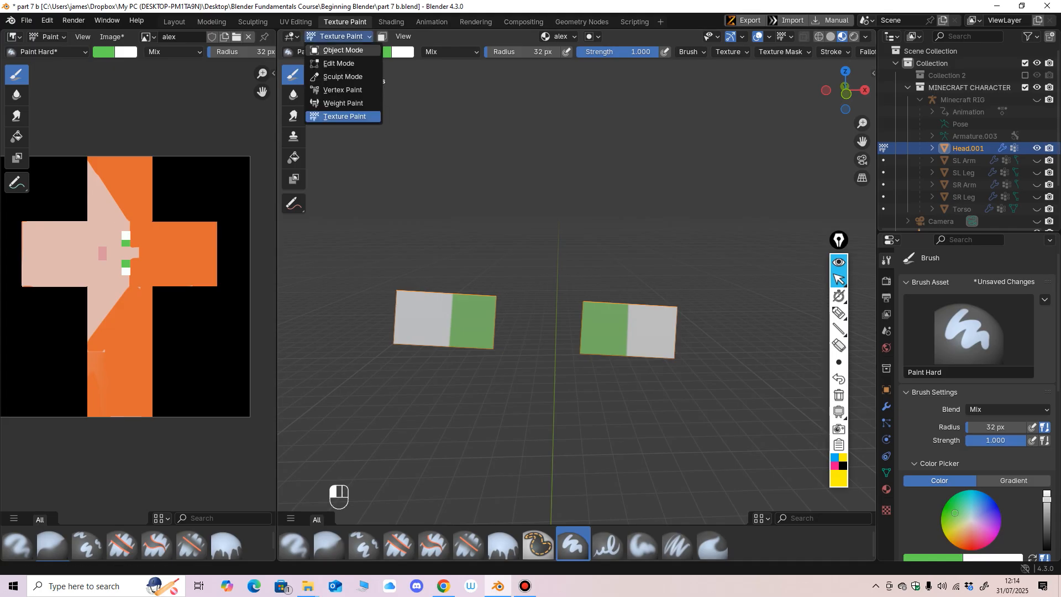
click(339, 63)
key(alt+h)
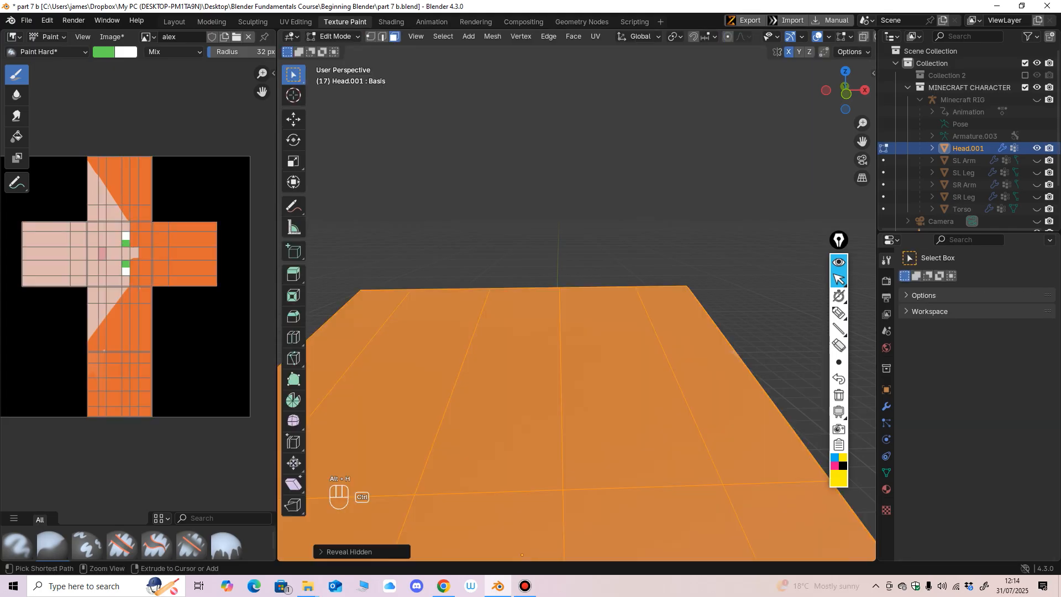
scroll(558, 354, down, 5)
middle_drag(558, 376, 558, 343)
scroll(558, 353, up, 2)
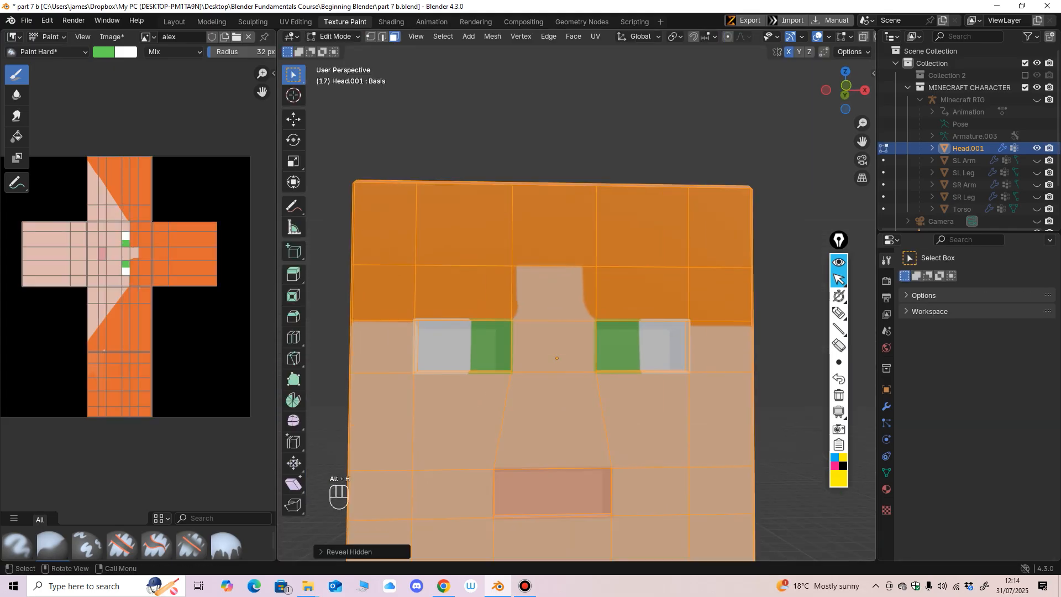
Step: Switch the head to Texture Paint and activate the Clone brush for the forehead skin patch between the eyes
click(338, 36)
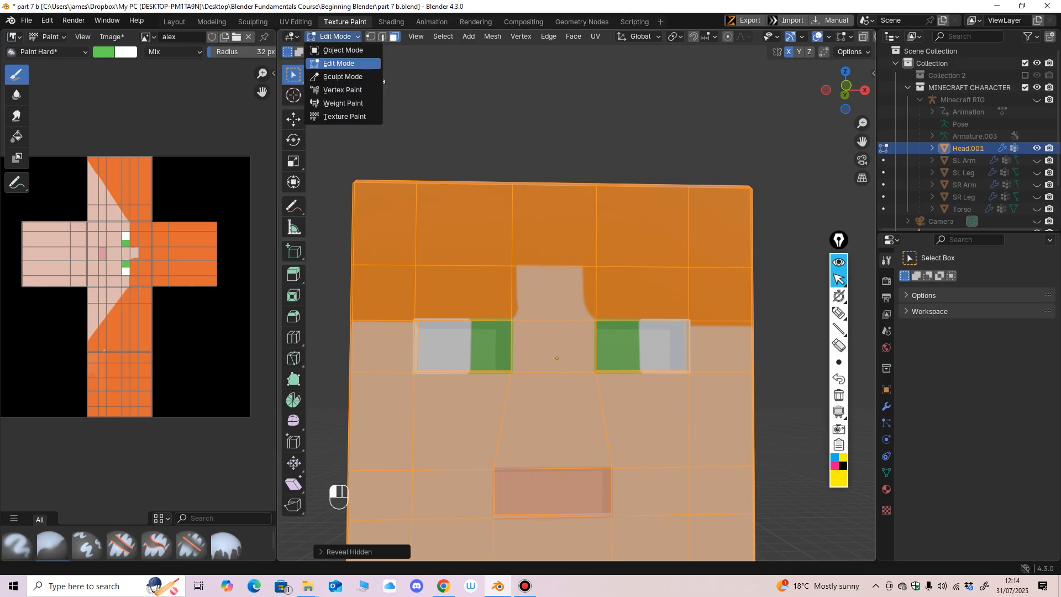
click(338, 117)
scroll(558, 332, down, 3)
mouse_move(558, 353)
middle_down()
mouse_move(558, 299)
mouse_move(563, 354)
middle_up()
shift+middle_drag(563, 354, 564, 367)
scroll(563, 284, up, 5)
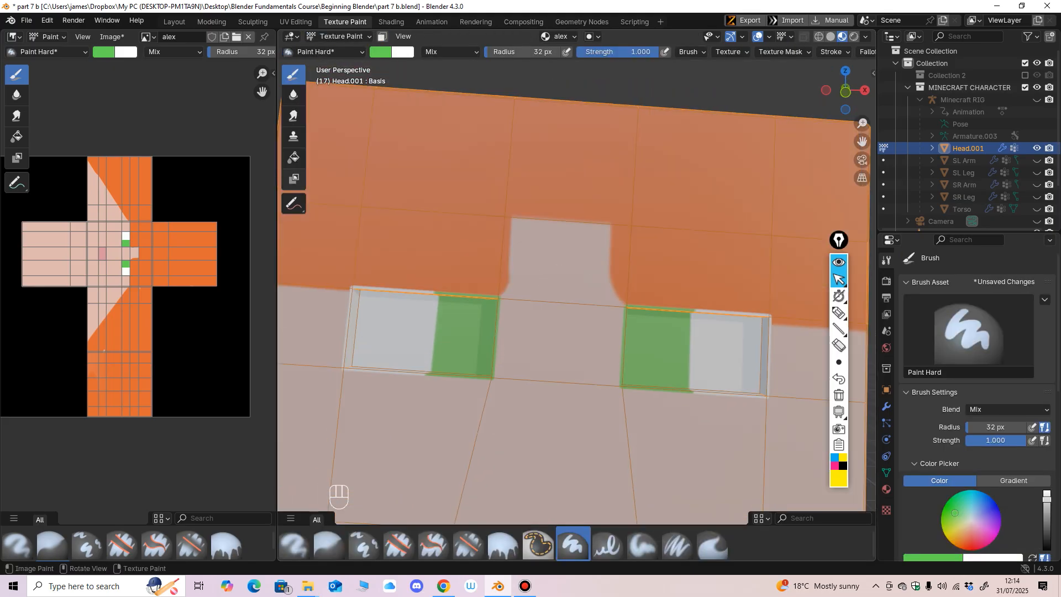
click(294, 136)
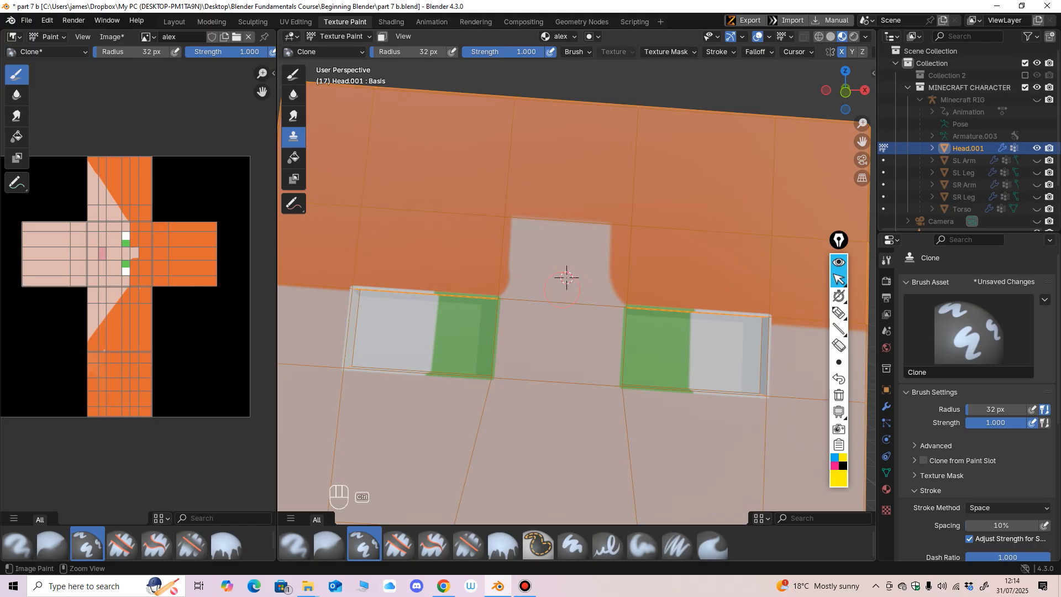
ctrl+middle_drag(566, 277, 670, 301)
Step: Set the Paint Hard Pressure brush's radius to 23 px and undo the stray green dab on the forehead patch
click(293, 75)
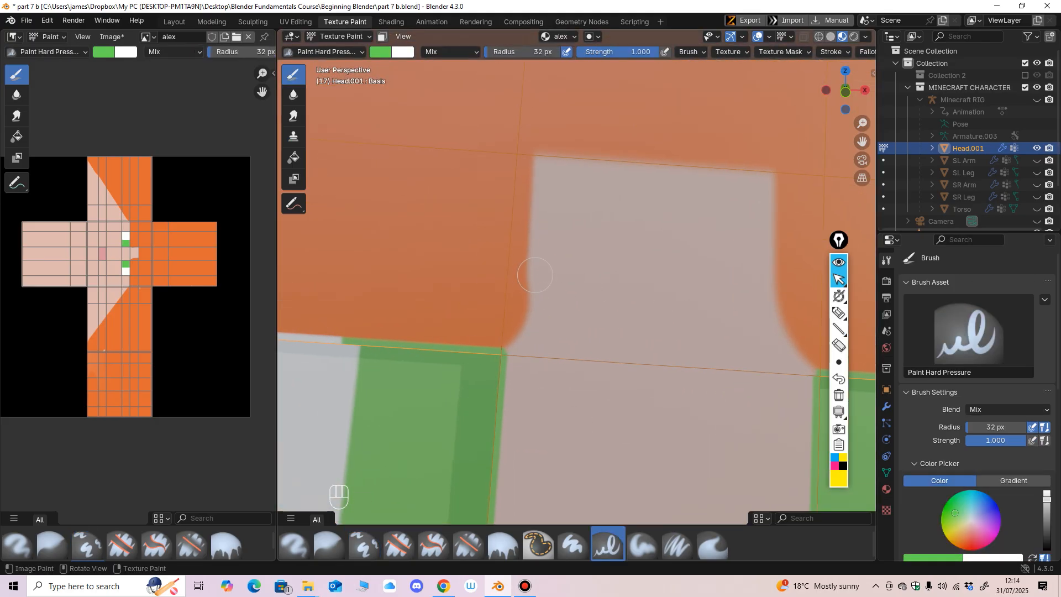
key(f)
click(537, 262)
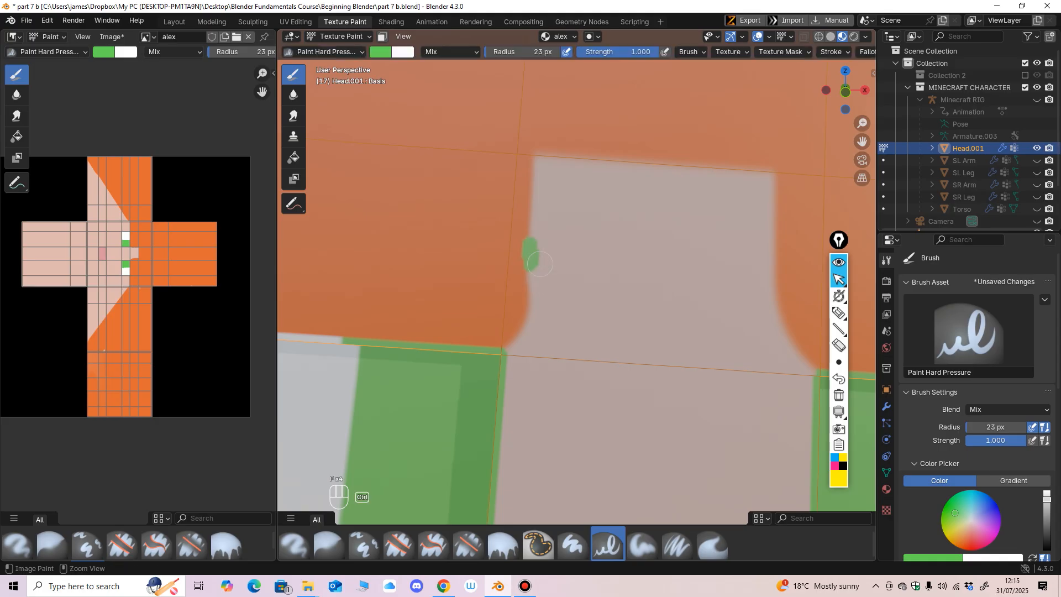
key(ctrl+z)
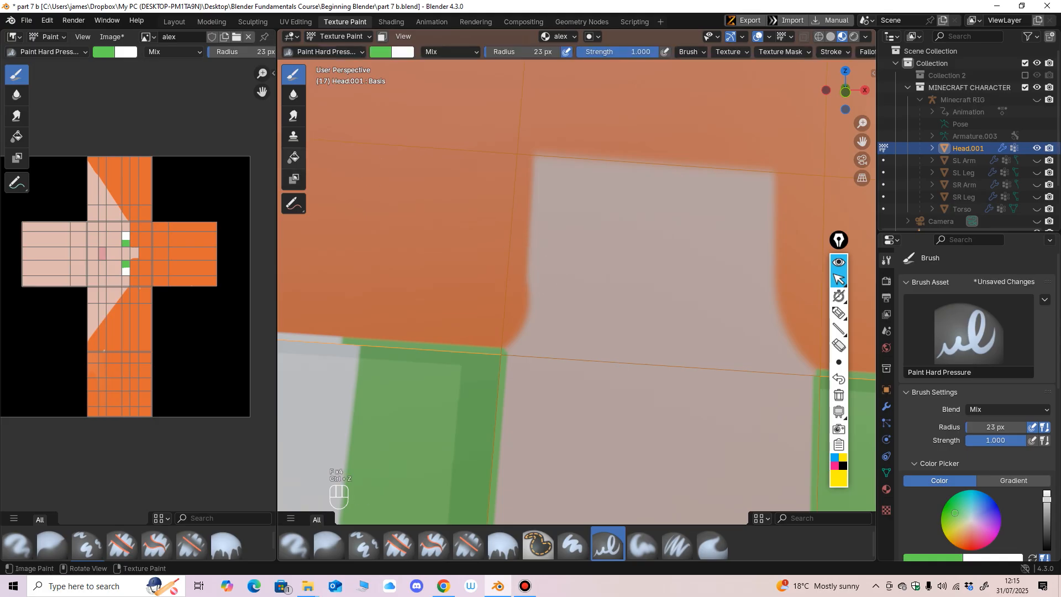
Step: Clone nearby skin over the uneven orange side edge of the forehead patch between the eyes
click(294, 136)
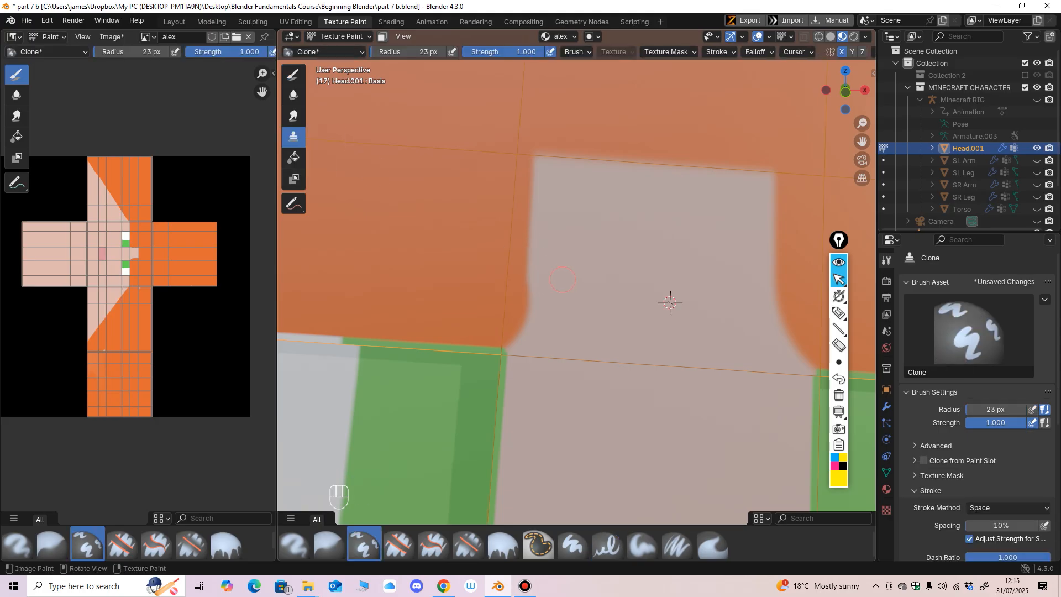
key(ctrl)
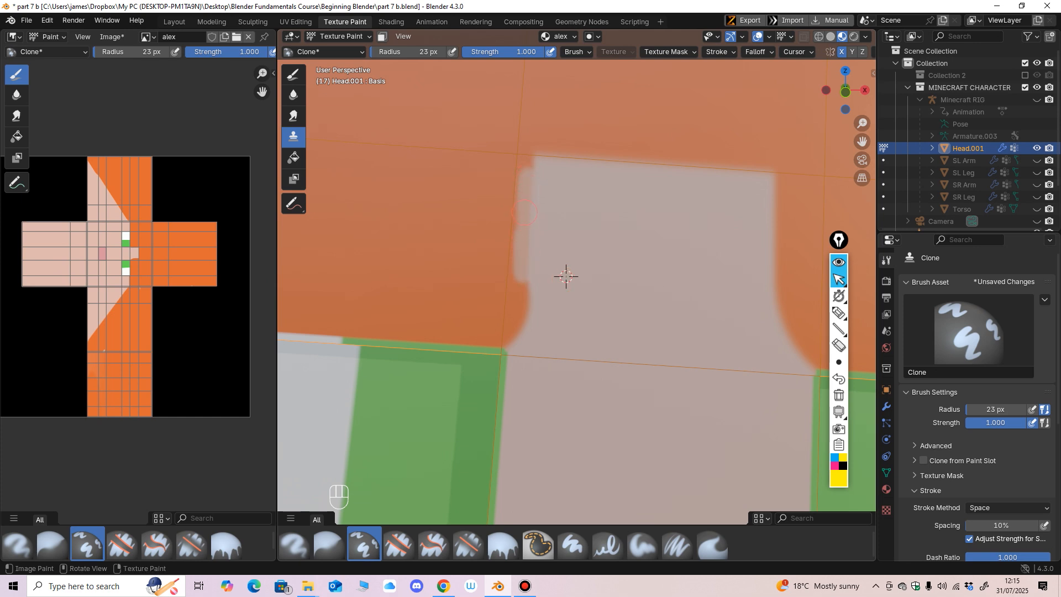
drag(521, 273, 519, 312)
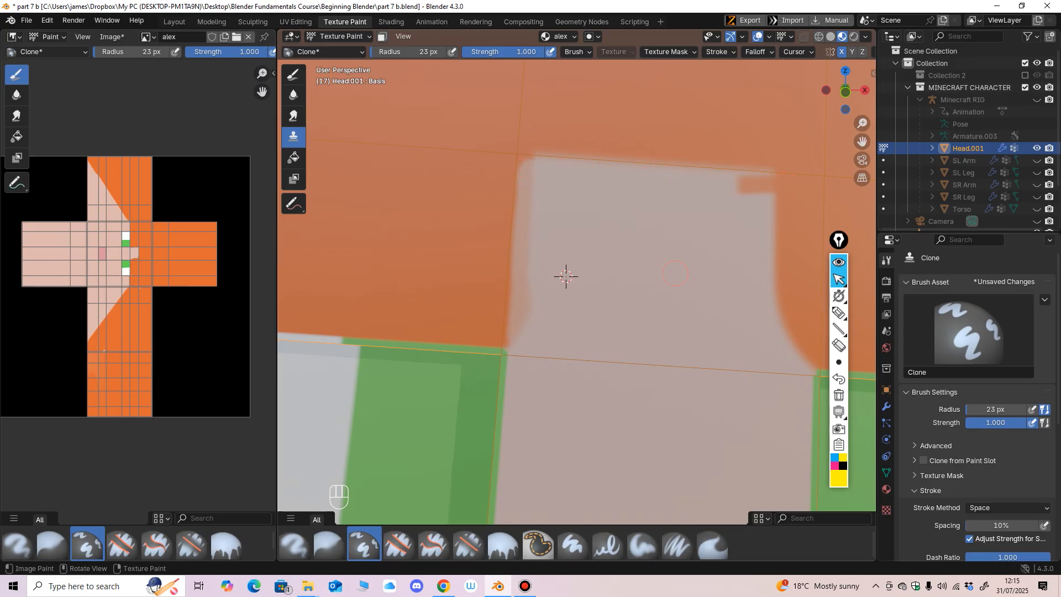
scroll(676, 273, down, 2)
mouse_move(564, 257)
shift+middle_down()
mouse_move(632, 274)
mouse_move(613, 270)
mouse_move(608, 354)
shift+middle_up()
scroll(612, 271, up, 4)
Step: Sample the skin colour for the Paint Hard Pressure brush and paint the forehead patch's cloned side and upper edge
click(294, 75)
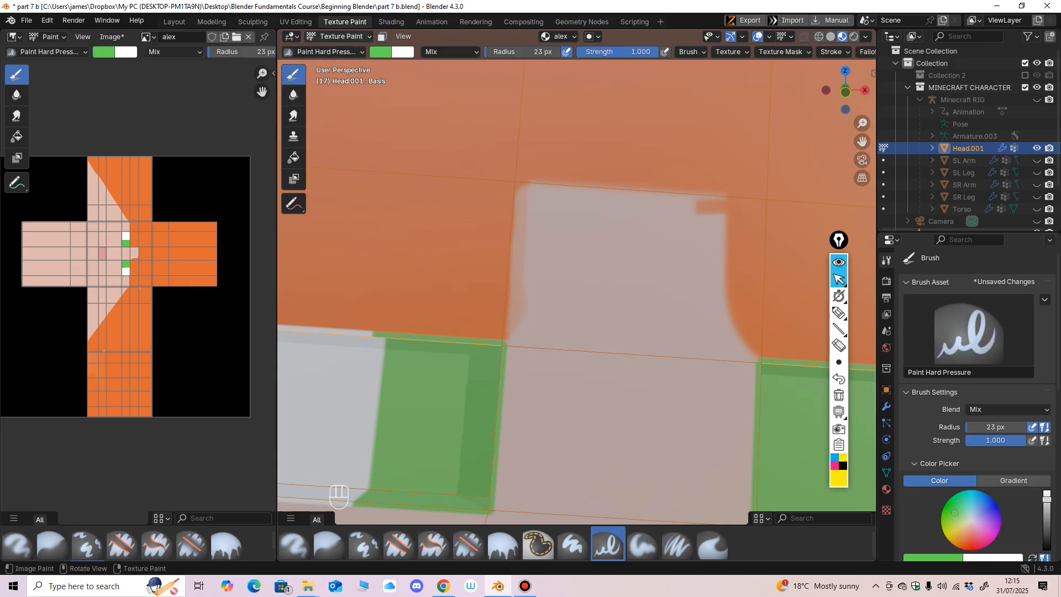
click(380, 52)
click(380, 52)
click(482, 229)
click(580, 246)
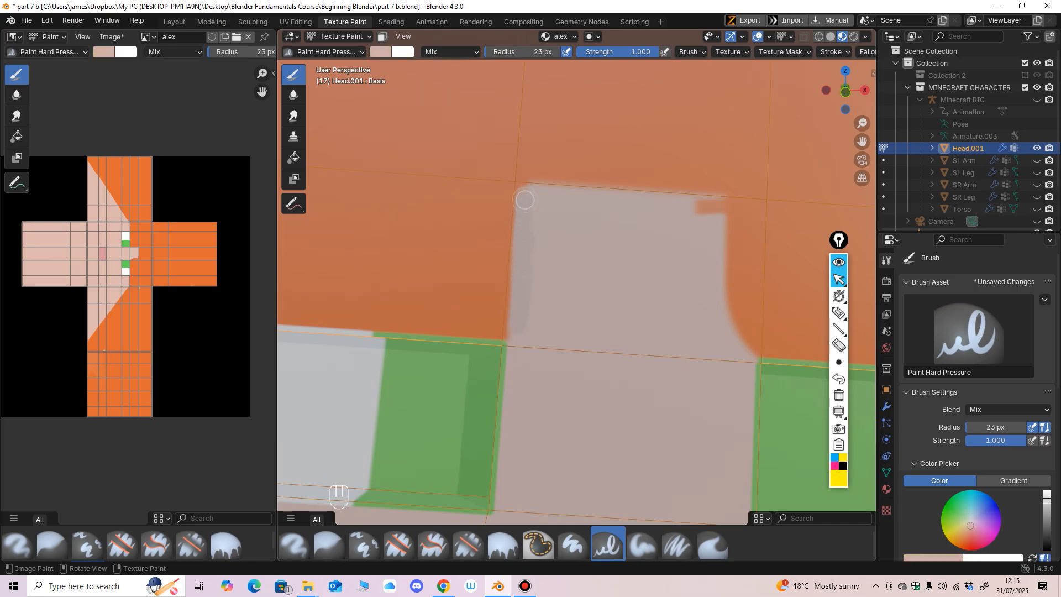
drag(689, 207, 711, 208)
Step: Resample the skin colour and widen the forehead patch into a square reaching the other eye's inner edge, redoing the first stroke
click(380, 52)
click(381, 52)
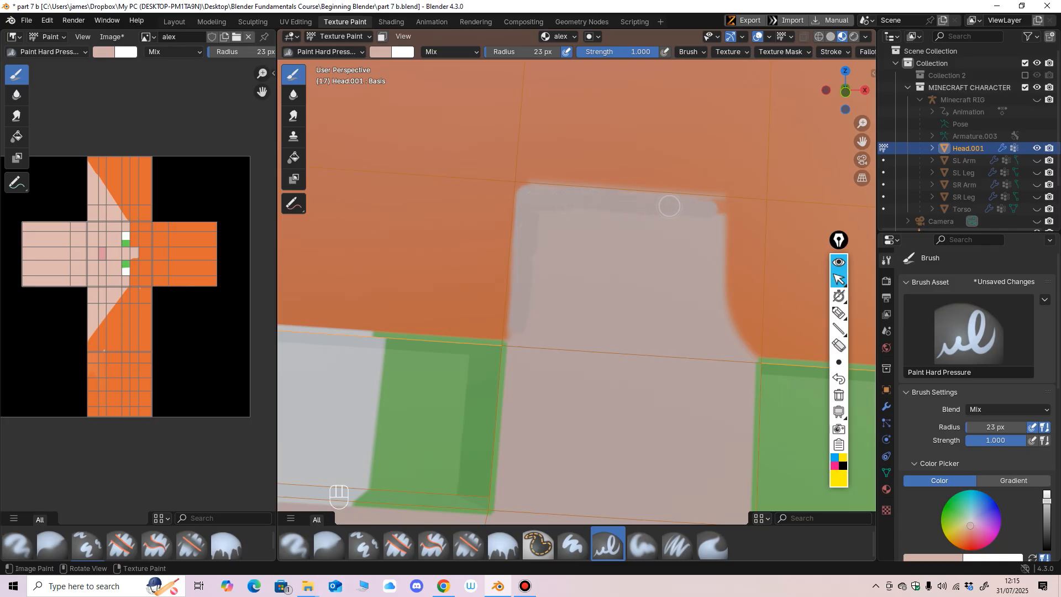
mouse_move(669, 205)
mouse_down()
mouse_move(752, 210)
mouse_move(741, 322)
mouse_move(727, 286)
mouse_move(746, 346)
mouse_move(750, 265)
mouse_up()
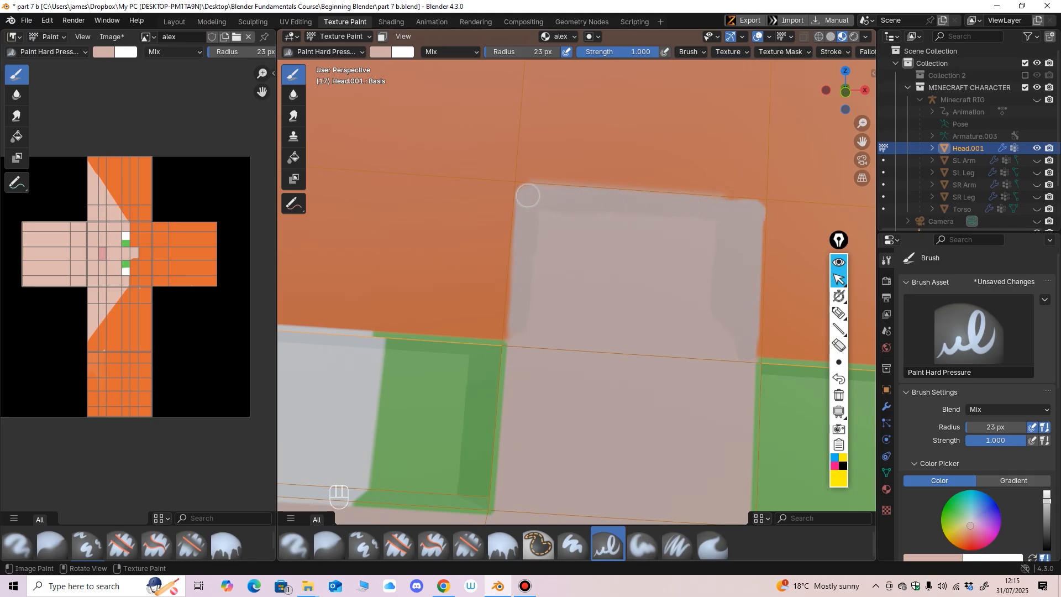
key(ctrl+z)
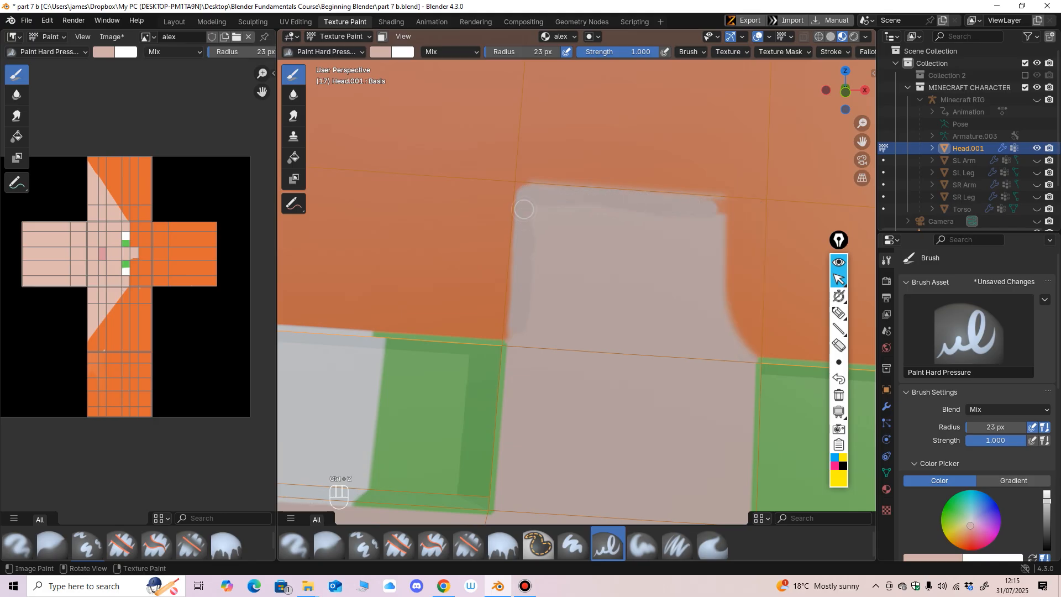
mouse_move(524, 209)
mouse_down()
mouse_move(748, 214)
mouse_move(741, 354)
mouse_up()
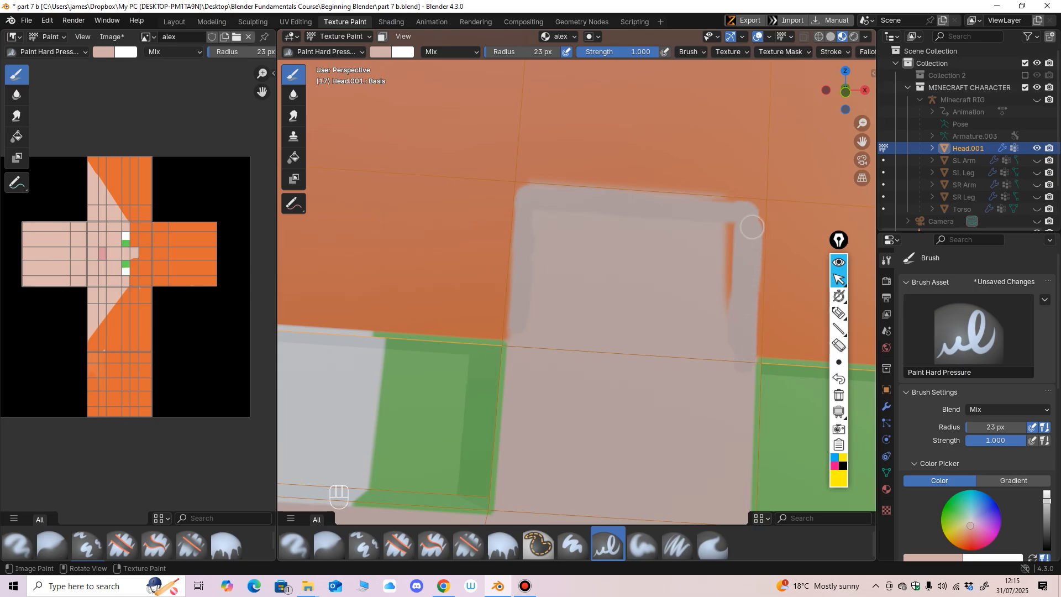
mouse_move(752, 227)
mouse_down()
mouse_move(725, 223)
mouse_move(724, 265)
mouse_move(701, 229)
mouse_move(546, 201)
mouse_up()
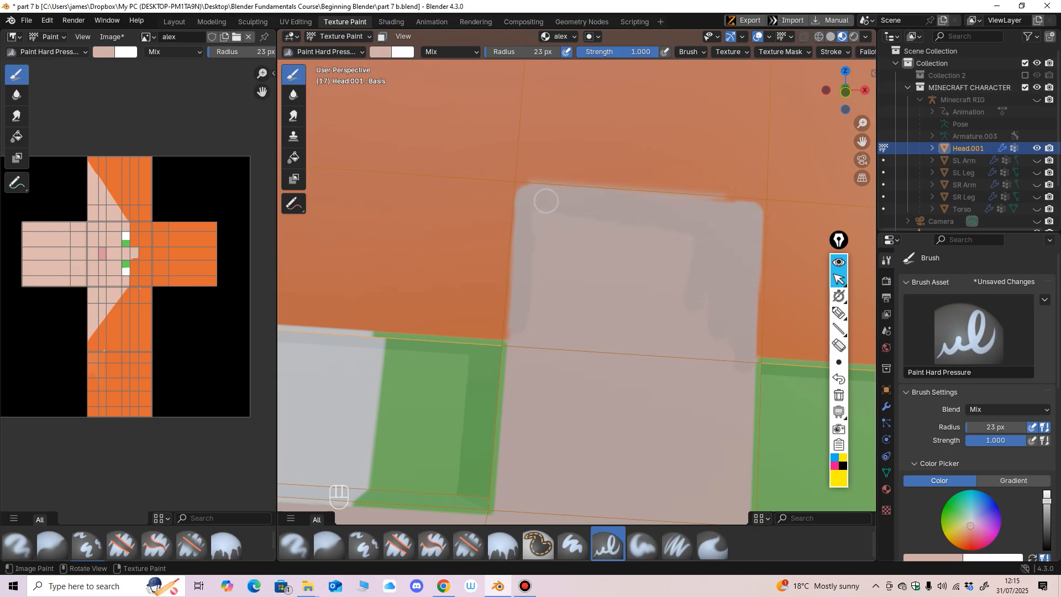
mouse_move(622, 210)
ctrl+middle_down()
mouse_move(622, 487)
mouse_move(576, 316)
ctrl+middle_up()
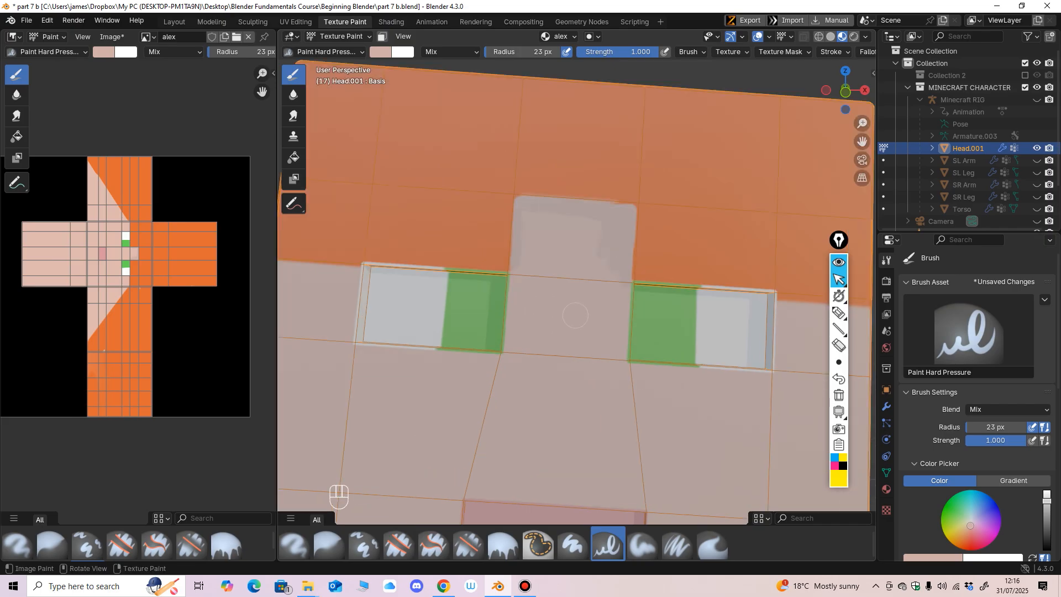
Step: Try to blend the forehead patch with a resampled skin colour in Mix mode
click(449, 52)
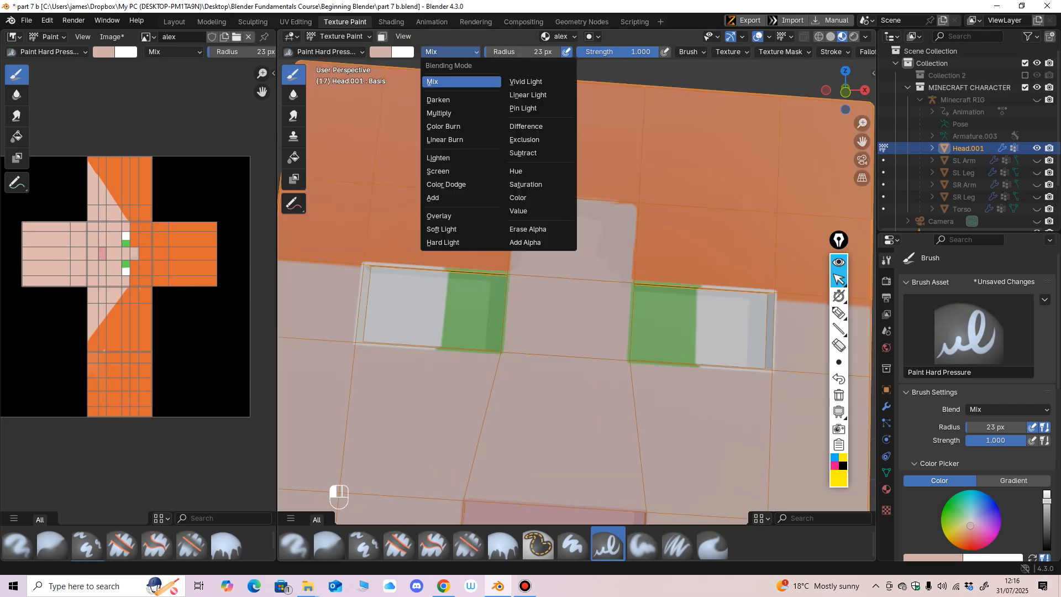
click(380, 51)
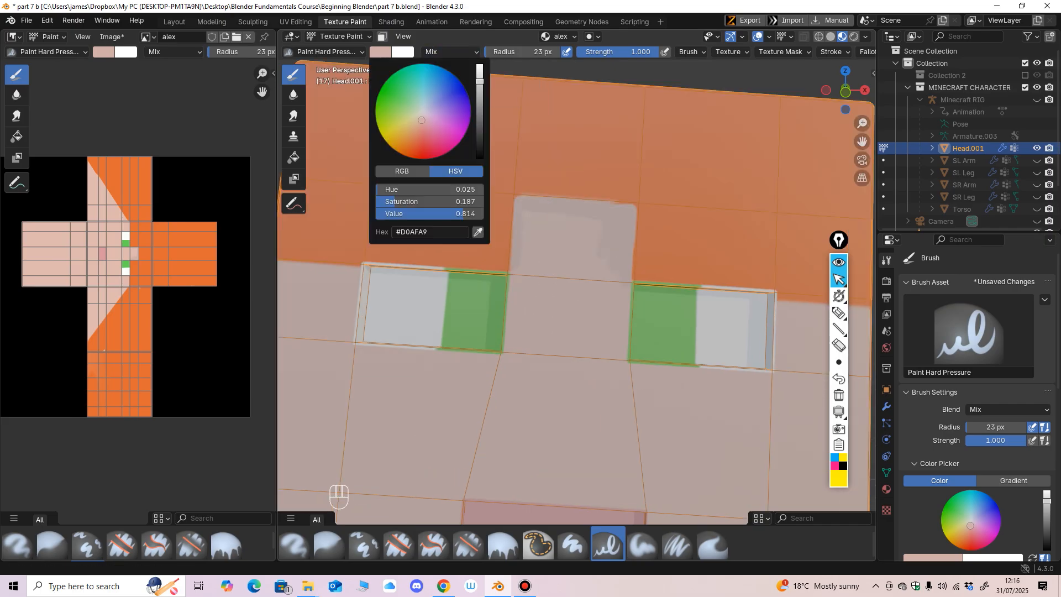
click(381, 52)
click(478, 232)
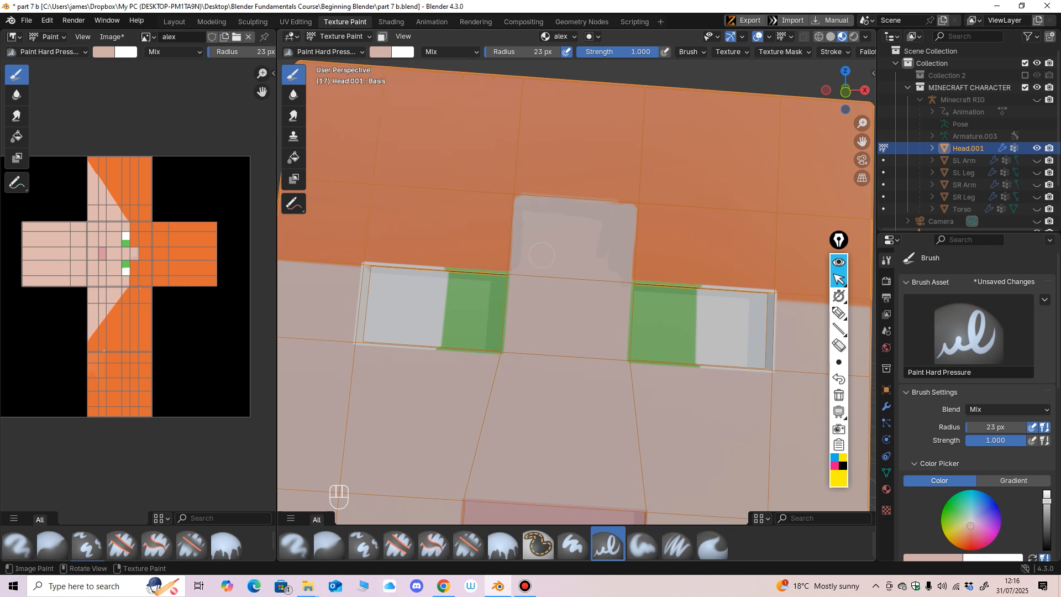
shift+middle_drag(522, 235, 574, 294)
scroll(574, 294, up, 1)
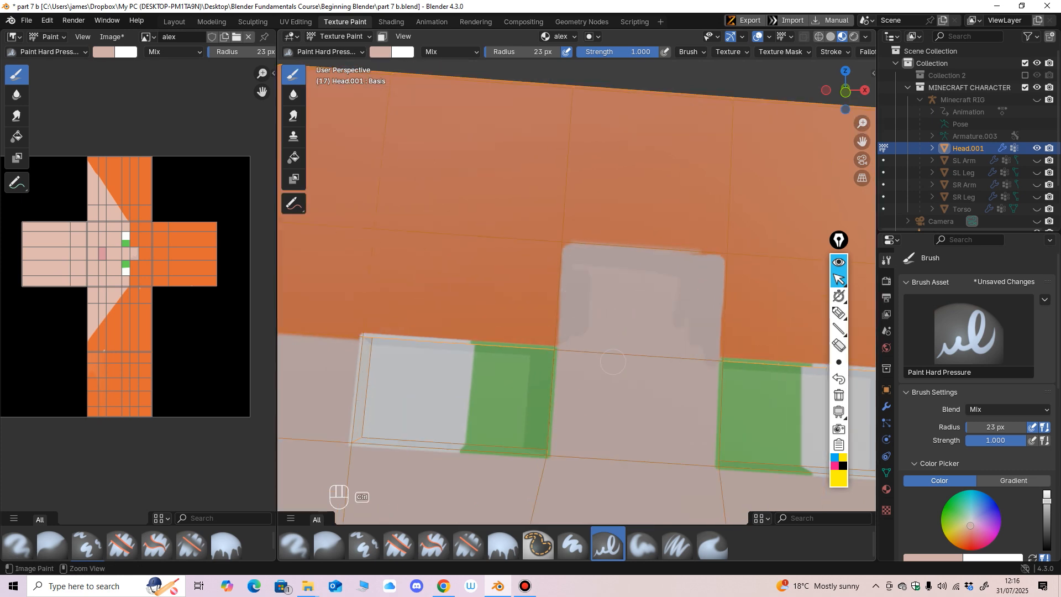
key(ctrl+z)
Step: Raise the brush colour's value to 0.908 and repaint the darker areas of the forehead patch with the lighter skin tone
click(380, 52)
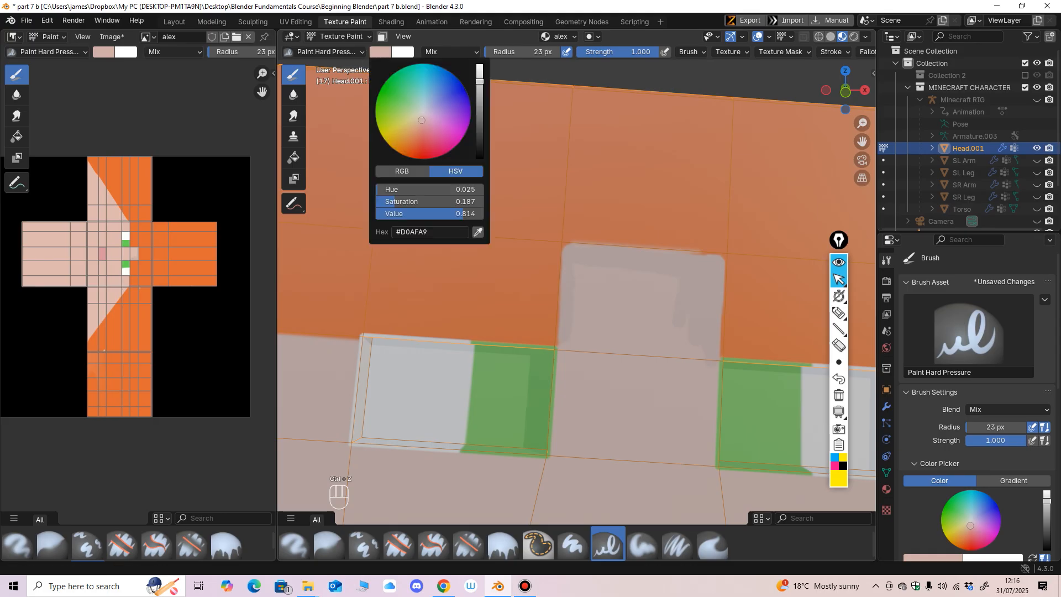
drag(479, 80, 479, 71)
mouse_move(576, 280)
mouse_down()
mouse_move(570, 310)
mouse_move(630, 264)
mouse_move(707, 349)
mouse_move(710, 276)
mouse_up()
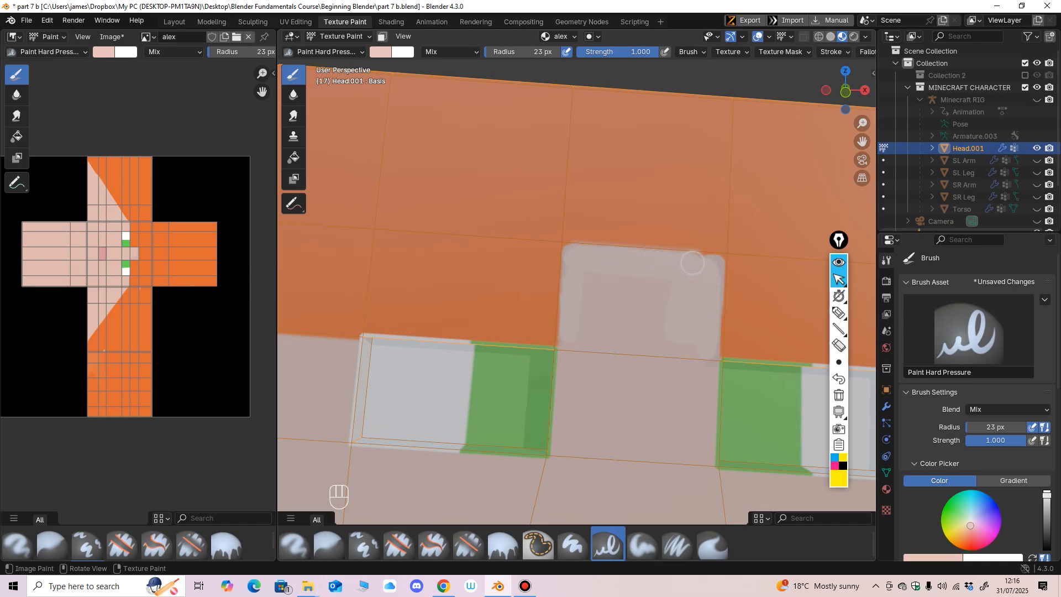
drag(666, 331, 605, 279)
scroll(680, 275, down, 6)
scroll(582, 288, up, 4)
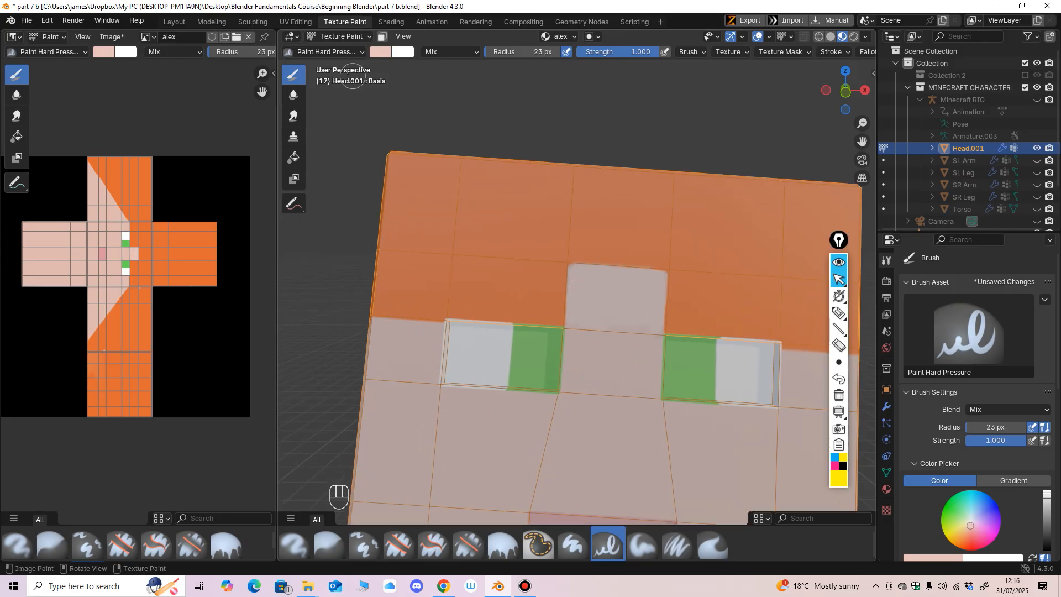
Step: Resample the brush colour from the skin between the eyes and undo the trial stroke on the forehead patch
right_click(429, 95)
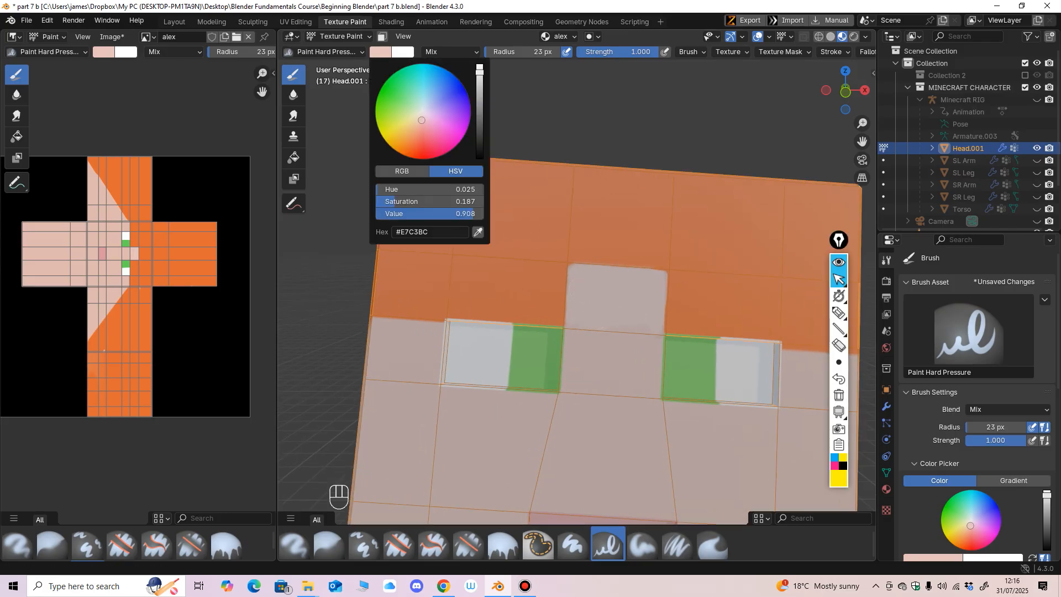
click(478, 233)
click(600, 362)
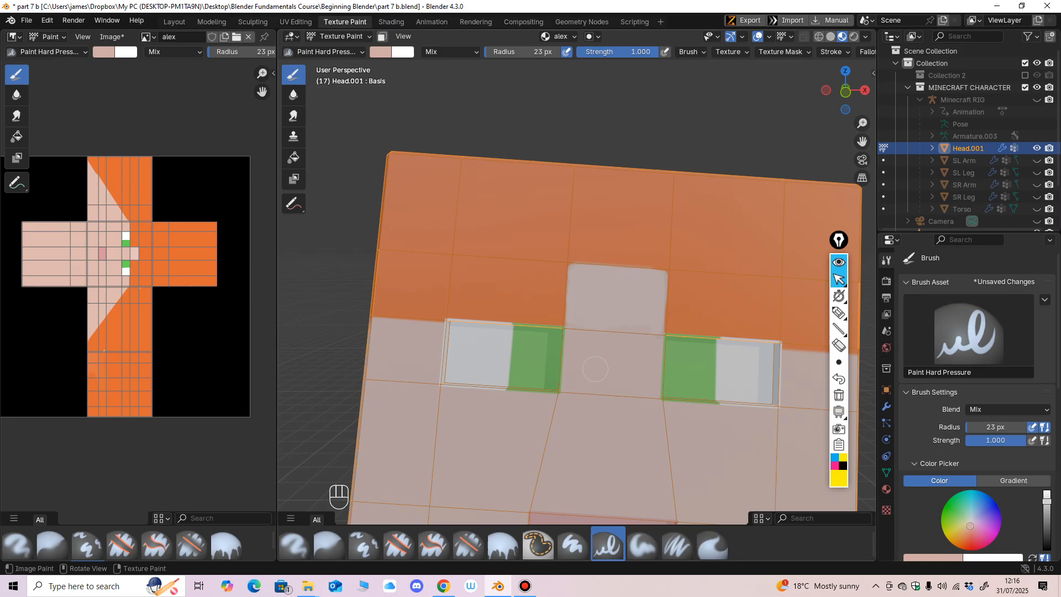
scroll(603, 320, up, 3)
drag(595, 282, 585, 285)
key(ctrl+z)
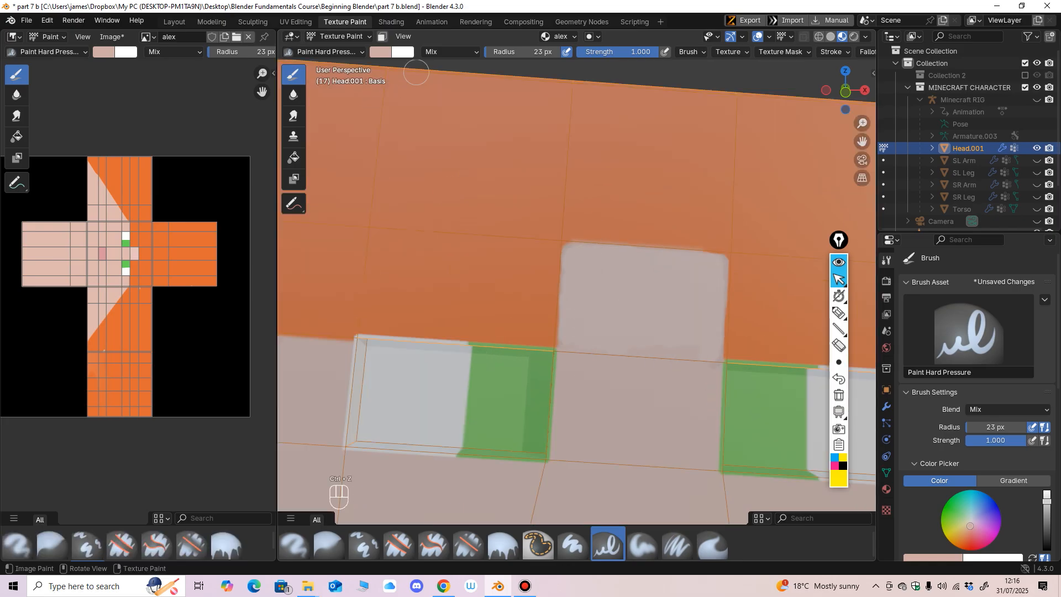
Step: Set the brush's blending mode to Lighten and even out the forehead patch, checking it against the whole face
click(434, 52)
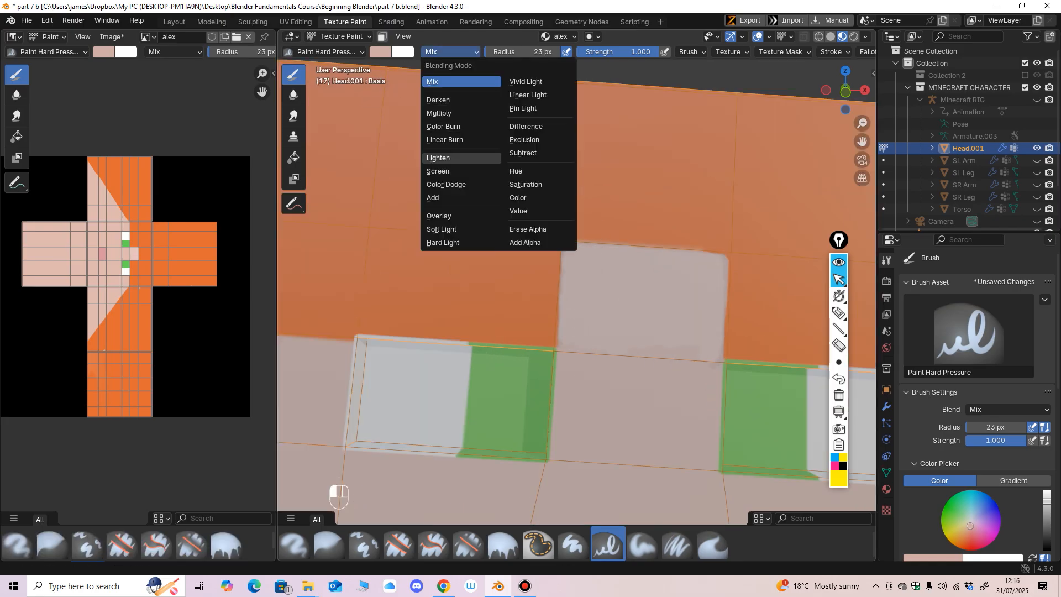
click(438, 158)
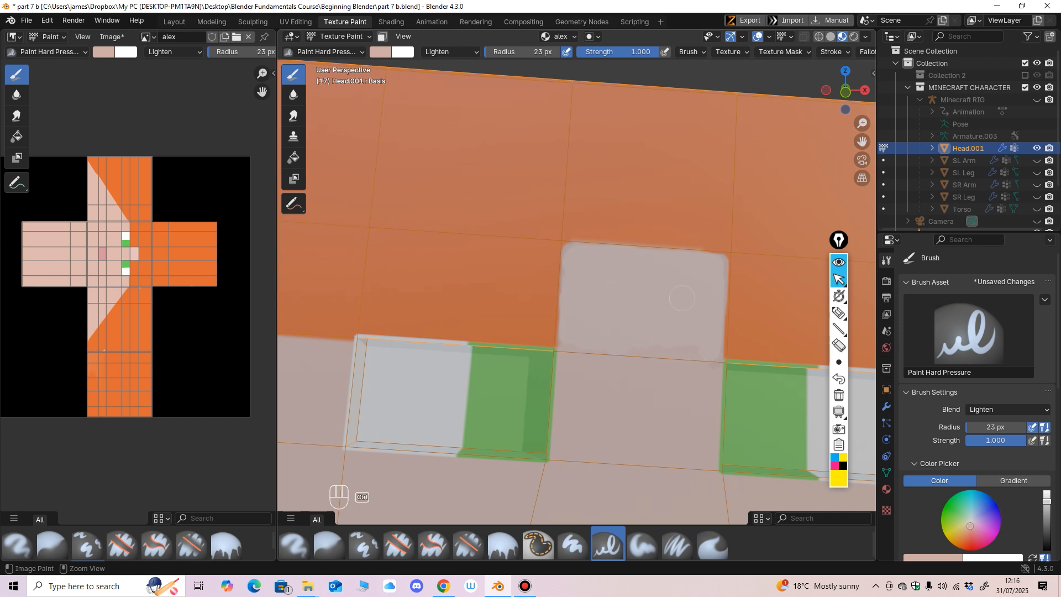
scroll(575, 406, down, 8)
middle_drag(574, 405, 626, 366)
scroll(578, 378, up, 2)
scroll(559, 399, up, 3)
scroll(560, 399, down, 3)
scroll(626, 366, up, 3)
scroll(626, 366, up, 2)
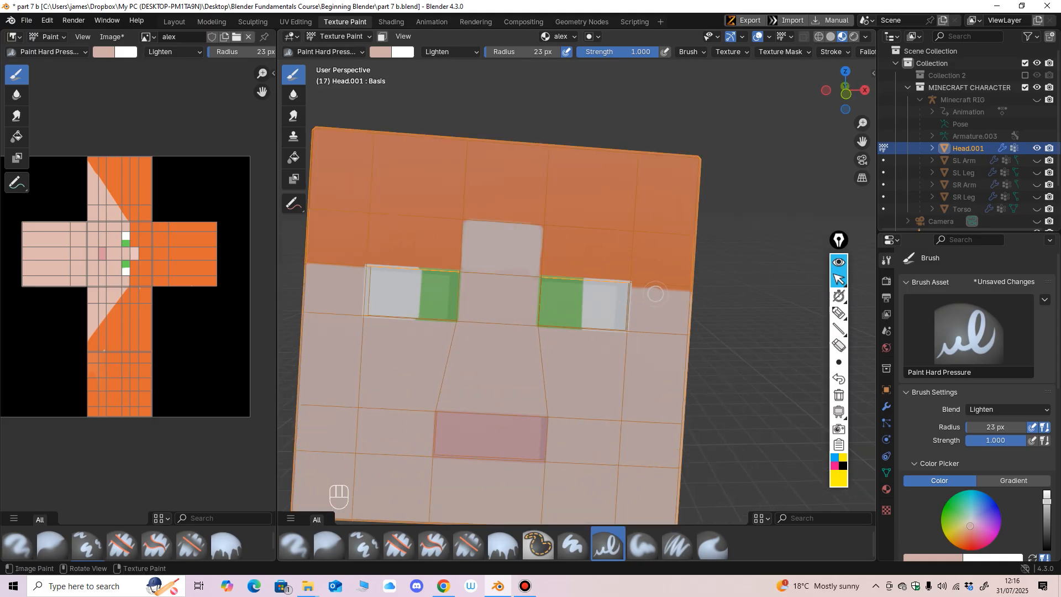
Step: Paint skin tone along the hairline beside the outer eye and extend it onto the upper front corner of the head's side face
mouse_move(655, 294)
mouse_down()
mouse_move(677, 290)
mouse_move(647, 292)
mouse_up()
scroll(691, 301, down, 4)
scroll(691, 301, up, 4)
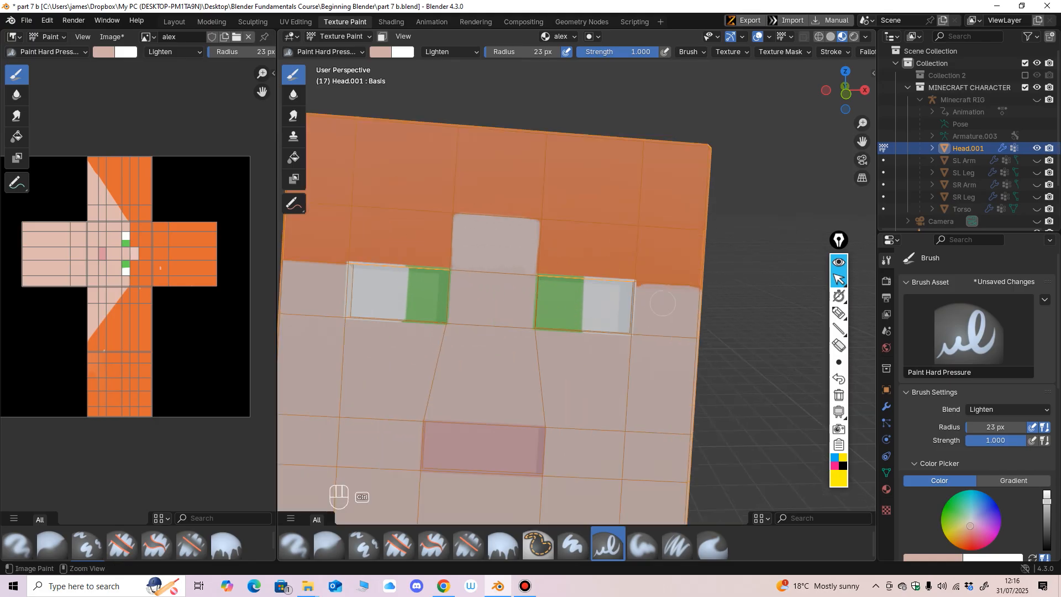
scroll(678, 309, down, 4)
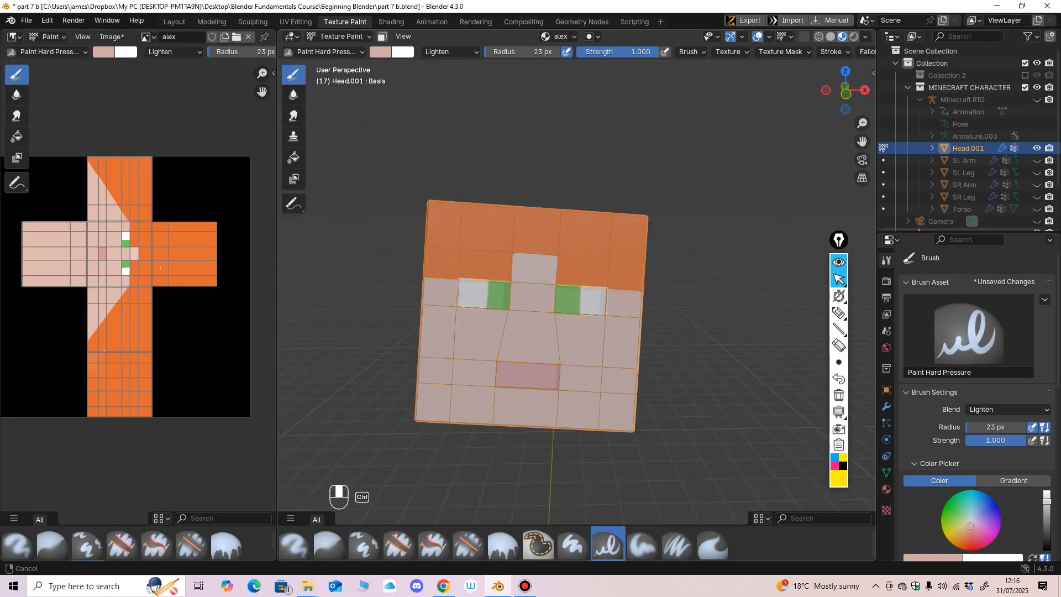
middle_drag(678, 308, 799, 295)
mouse_move(633, 316)
middle_down()
mouse_move(625, 320)
mouse_move(639, 309)
middle_up()
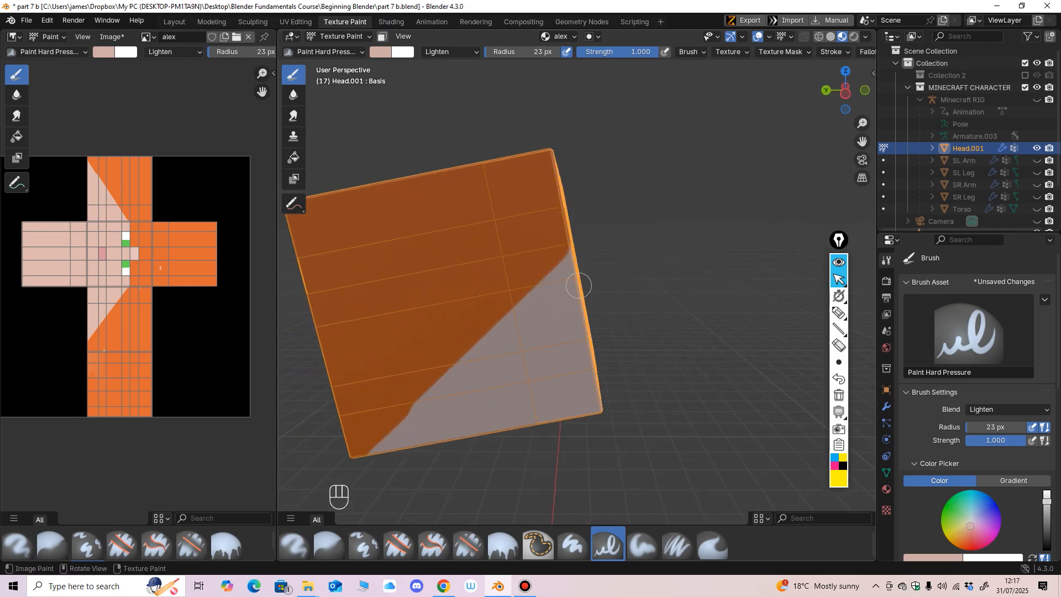
mouse_move(558, 271)
mouse_down()
mouse_move(517, 272)
mouse_move(539, 254)
mouse_move(516, 267)
mouse_move(531, 286)
mouse_move(559, 263)
mouse_move(519, 268)
mouse_move(524, 294)
mouse_up()
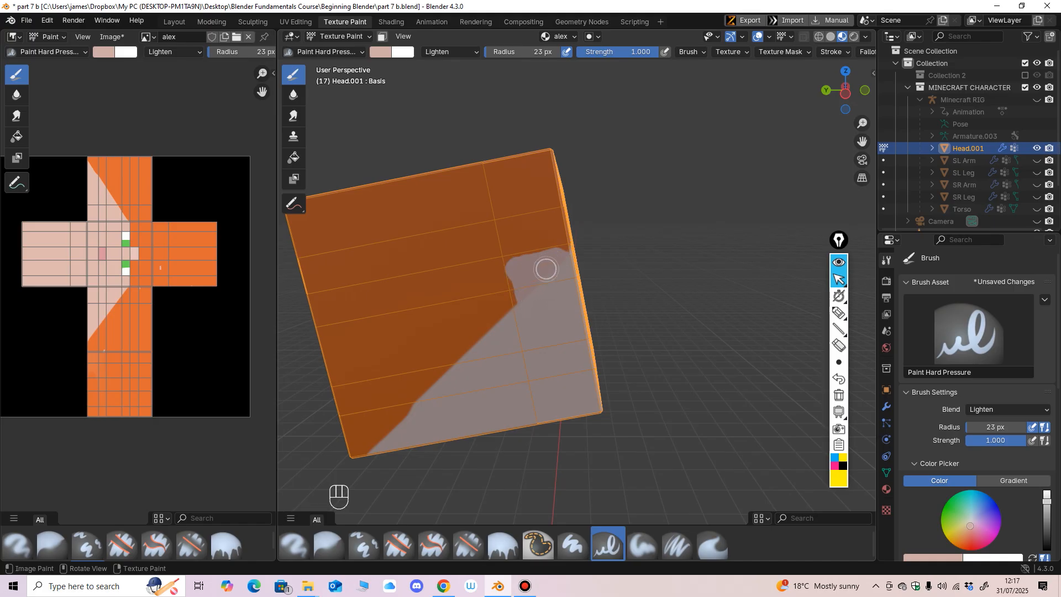
mouse_move(561, 284)
ctrl+middle_down()
mouse_move(588, 230)
mouse_move(570, 296)
mouse_move(463, 216)
ctrl+middle_up()
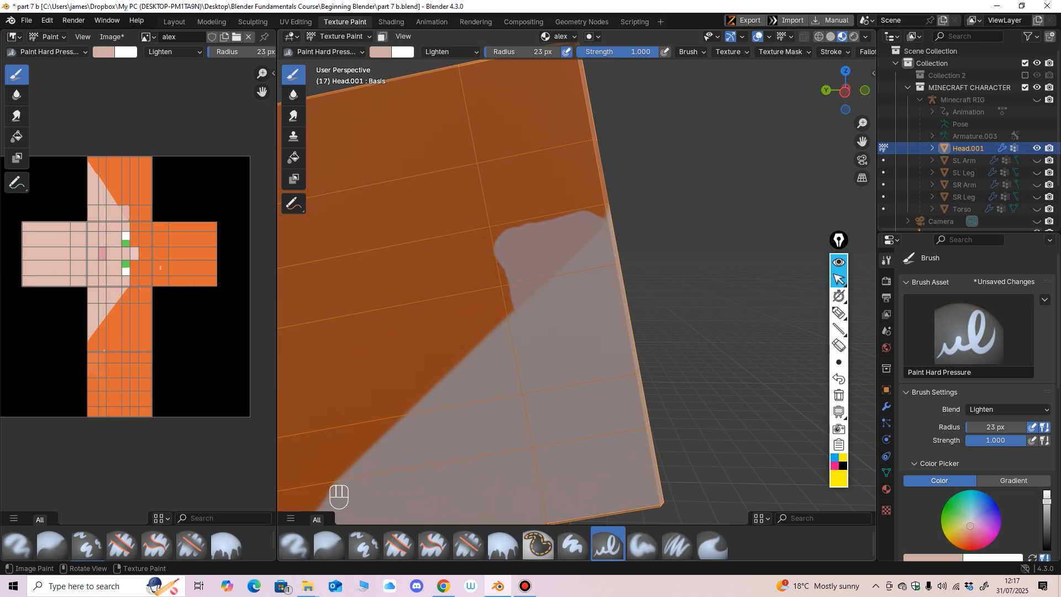
Step: Try the Fill tool on the skin area of the head's side face and undo the fill
click(293, 158)
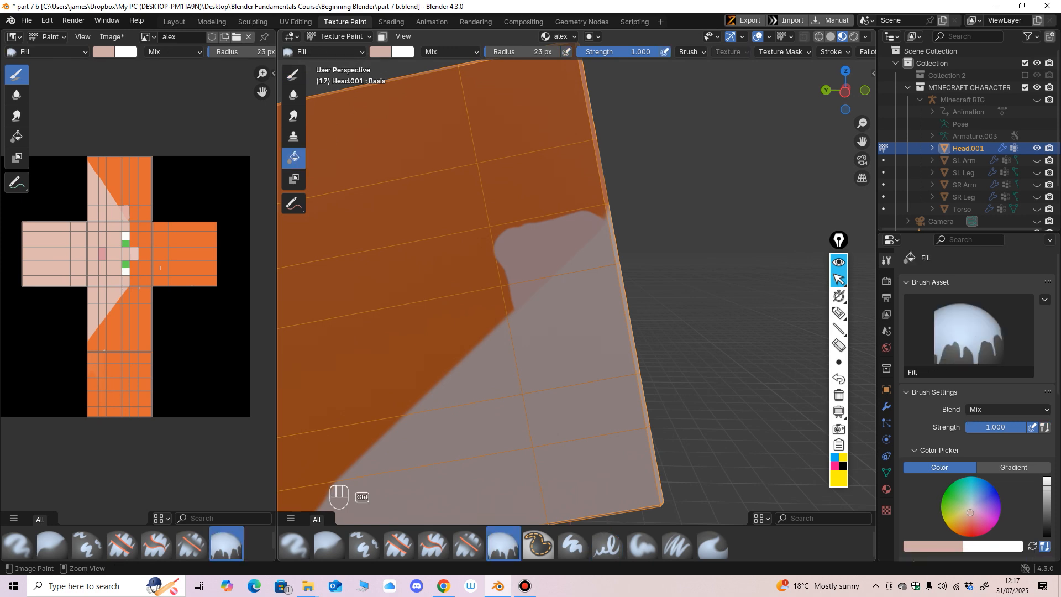
ctrl+click(539, 265)
key(ctrl+z)
Step: Switch to the Clone brush and clone skin from between the eyes onto the forehead patch
click(293, 136)
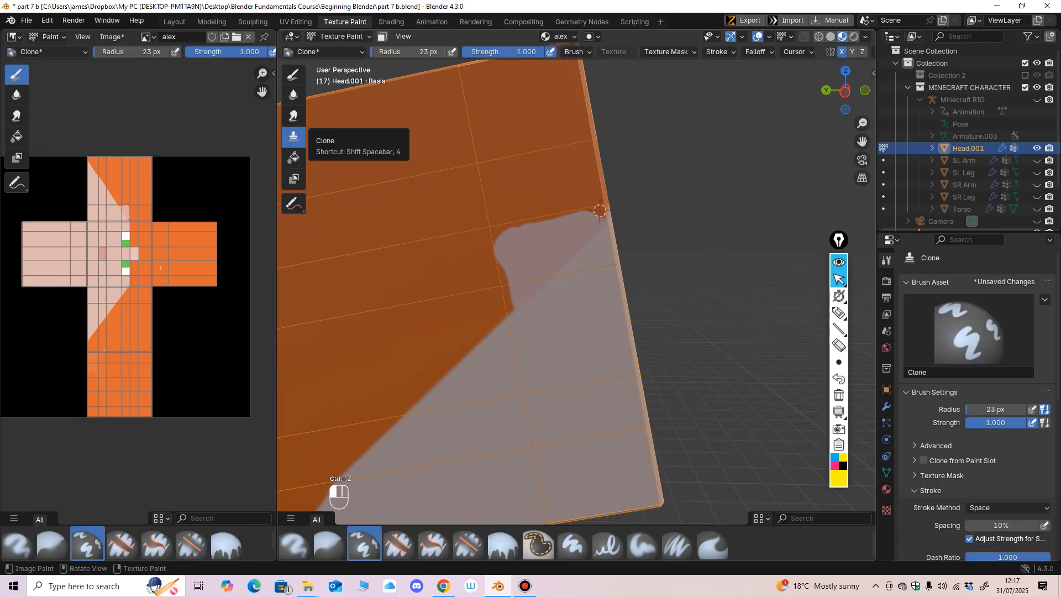
ctrl+click(562, 331)
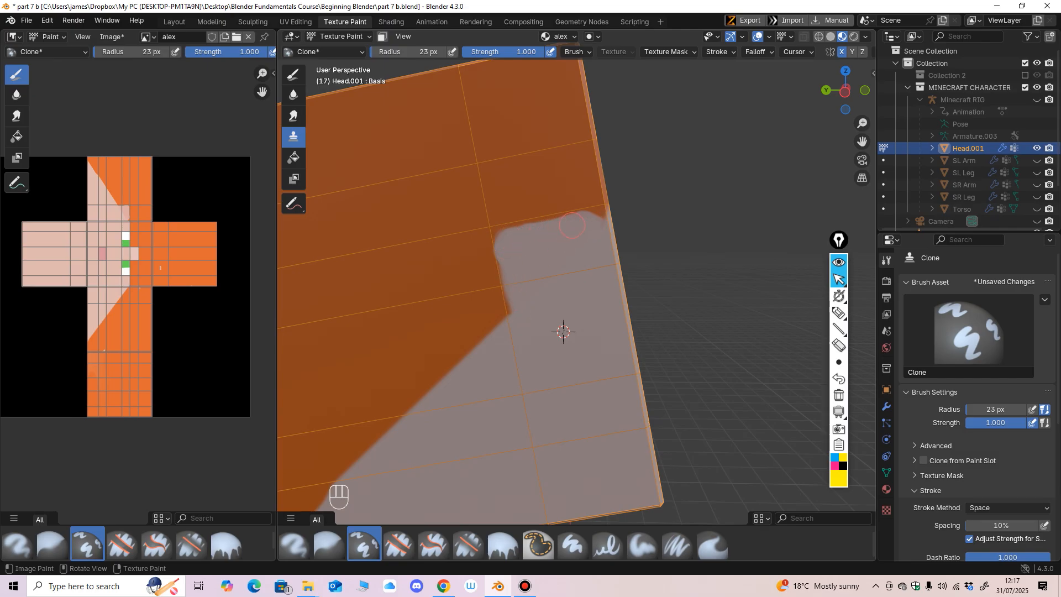
scroll(651, 229, down, 3)
middle_drag(644, 221, 530, 241)
scroll(517, 199, up, 3)
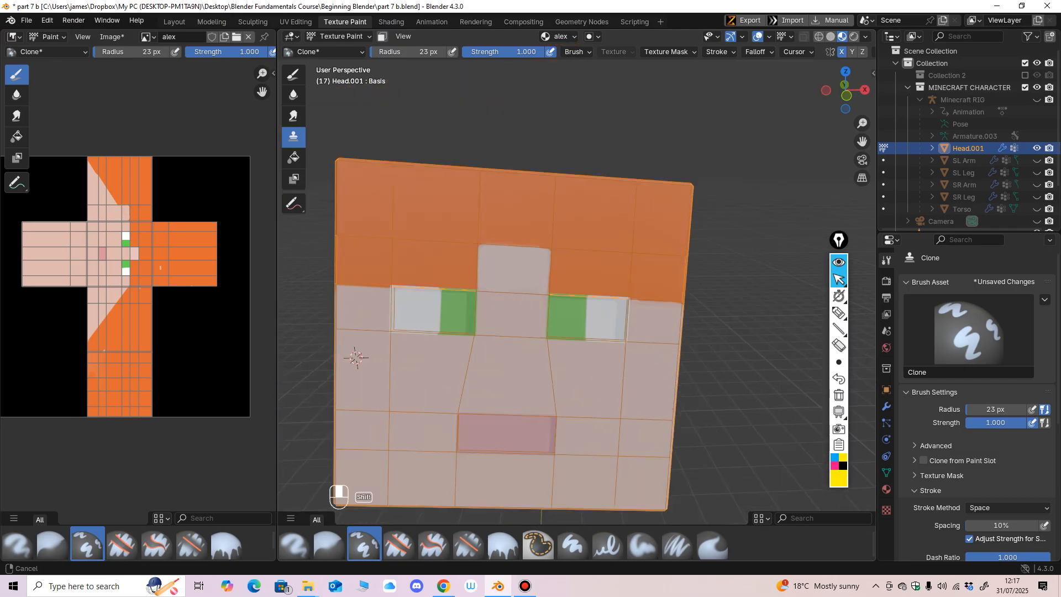
scroll(526, 236, up, 2)
scroll(526, 236, up, 3)
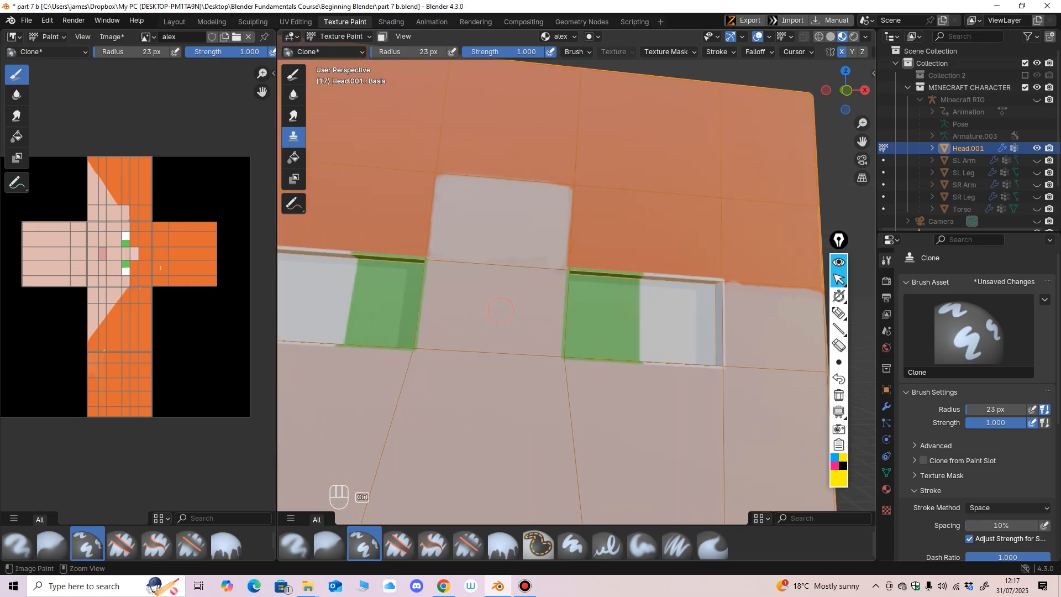
middle_drag(522, 243, 524, 272)
scroll(527, 271, up, 1)
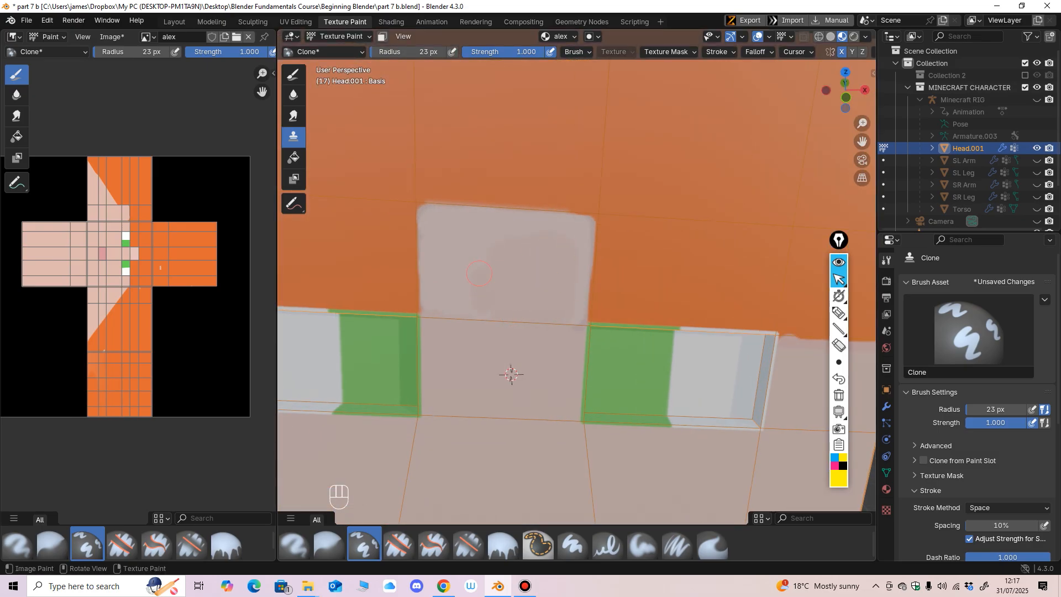
Step: Clone skin down both side edges of the forehead patch, resampling the source to cover the stray green
ctrl+click(467, 361)
drag(577, 258, 581, 320)
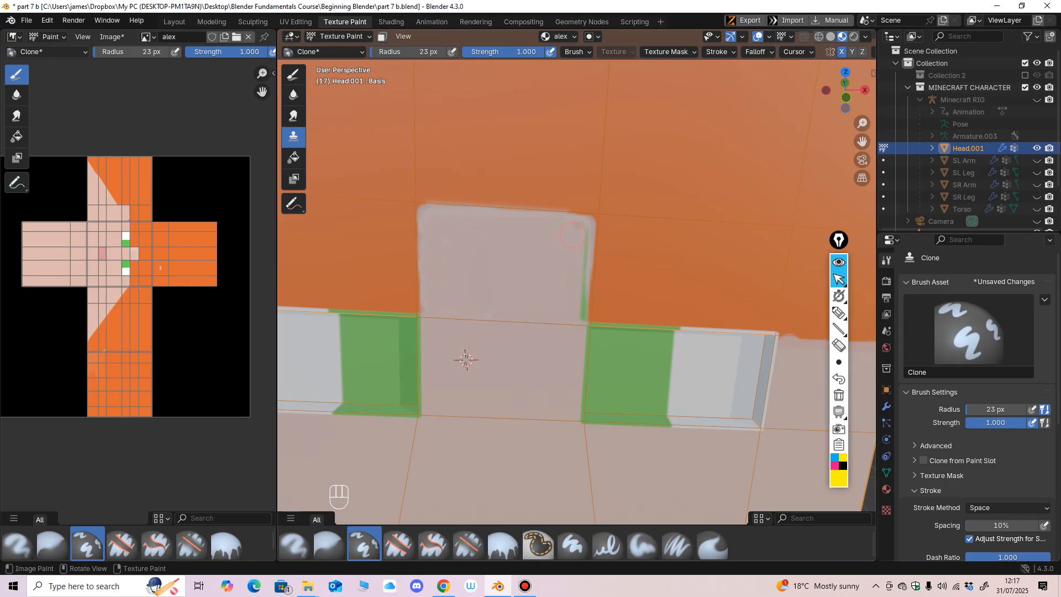
ctrl+click(546, 354)
drag(435, 222, 433, 301)
ctrl+click(473, 267)
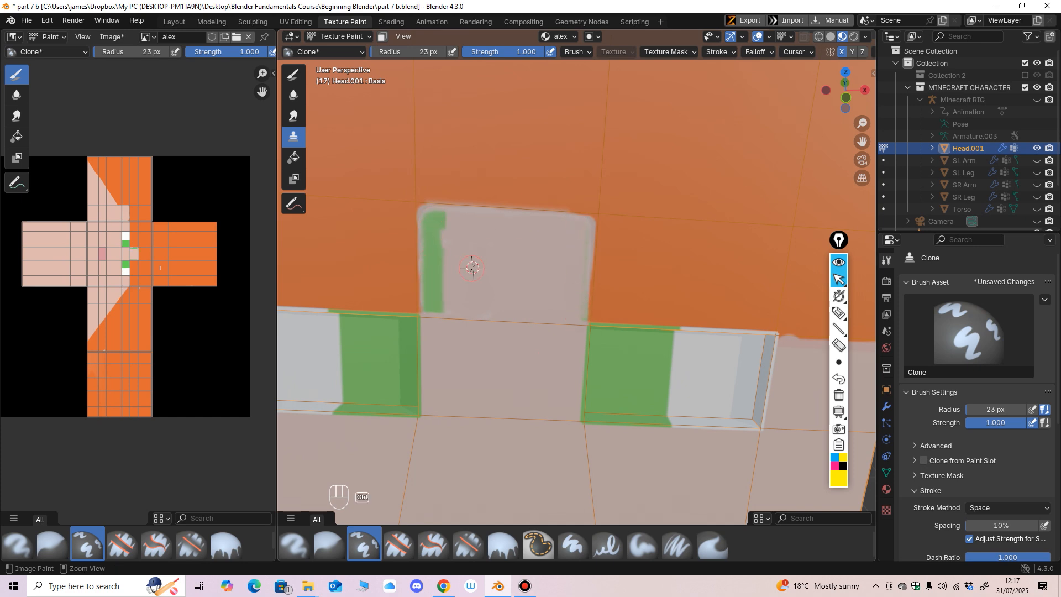
mouse_move(449, 243)
mouse_down()
mouse_move(431, 302)
mouse_move(437, 219)
mouse_up()
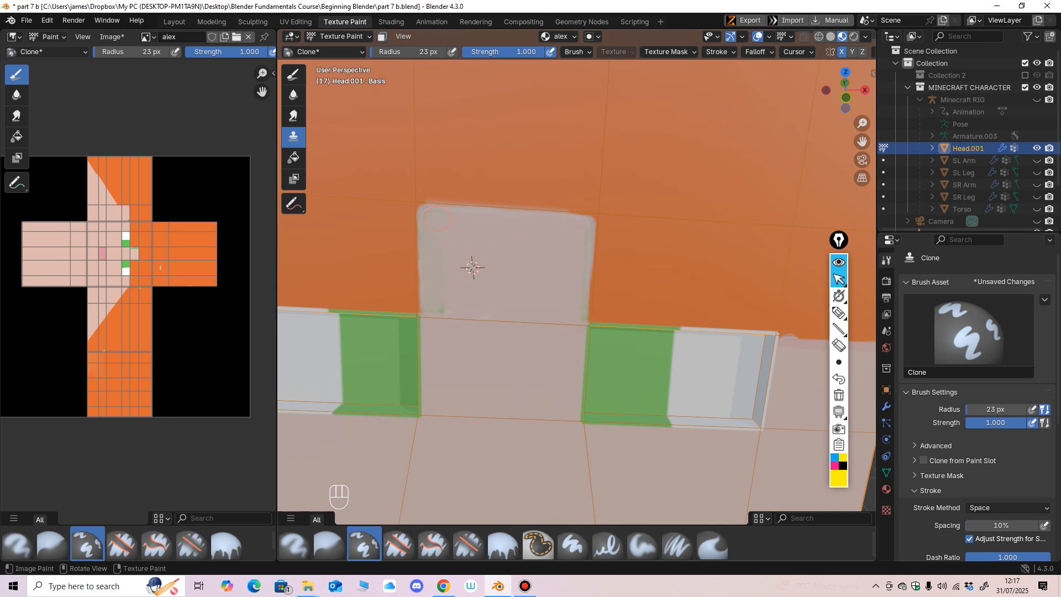
scroll(435, 304, down, 5)
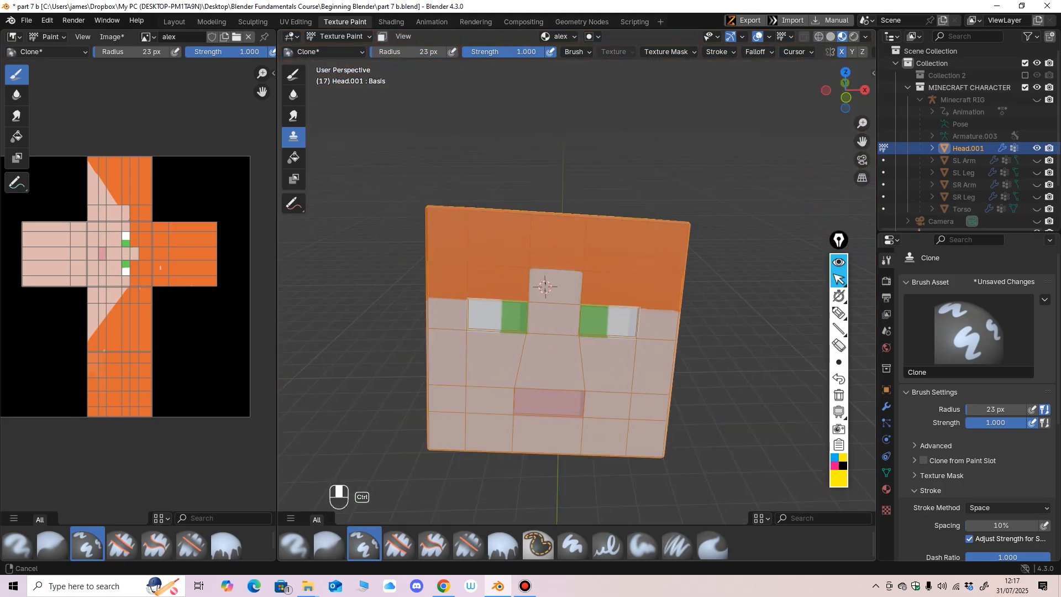
Step: Even out the forehead patch's upper edge and corner by cloning skin from inside the patch
scroll(531, 293, up, 3)
ctrl+middle_drag(531, 292, 570, 337)
ctrl+middle_drag(570, 338, 570, 292)
middle_drag(571, 292, 538, 294)
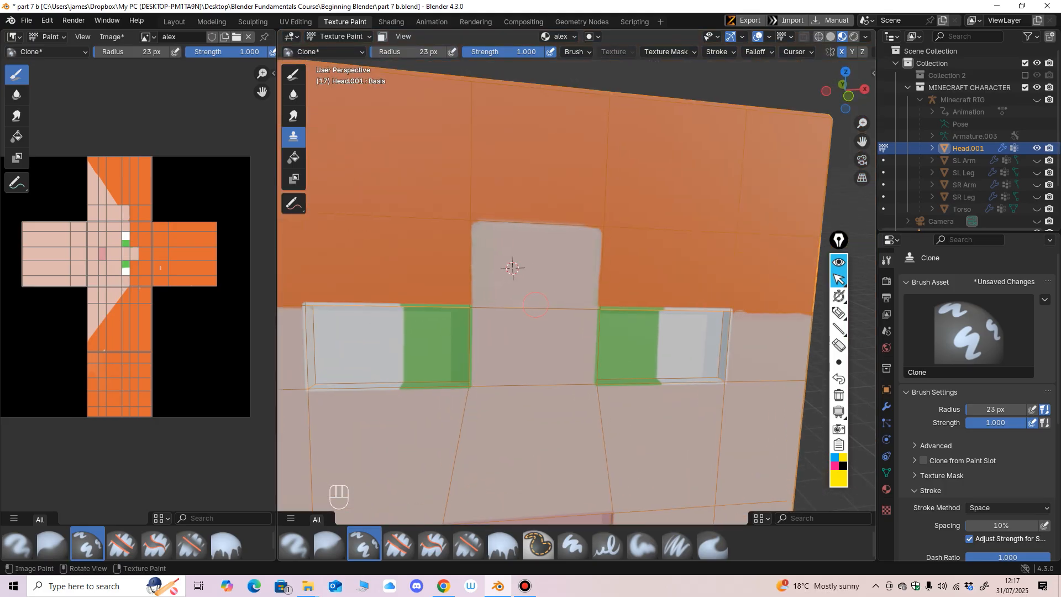
ctrl+middle_drag(533, 387, 514, 357)
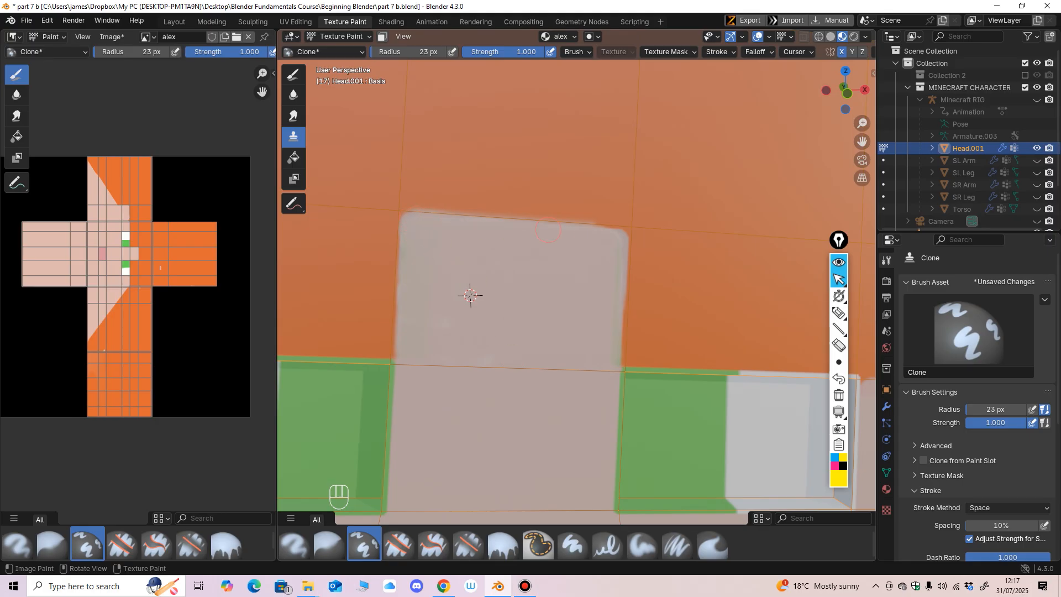
mouse_move(583, 228)
mouse_down()
mouse_move(609, 229)
mouse_move(569, 233)
mouse_move(609, 235)
mouse_up()
ctrl+click(579, 285)
ctrl+click(576, 279)
ctrl+click(523, 276)
scroll(622, 234, down, 6)
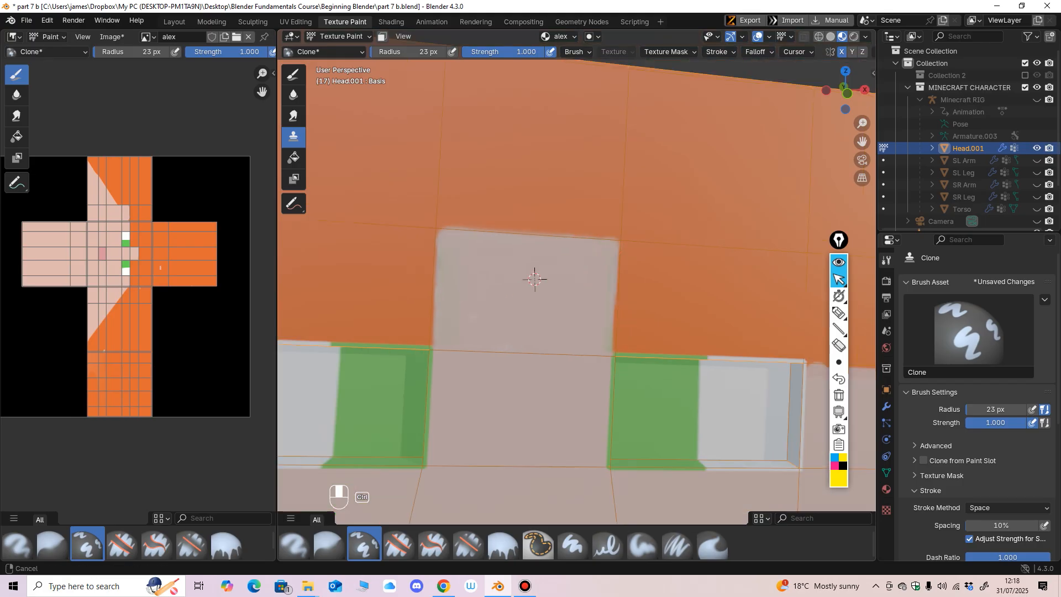
Step: Straighten the hairline beside the outer eye with cloned skin and hair colour, checking the result from several angles
scroll(541, 309, up, 3)
mouse_move(540, 310)
shift+middle_down()
mouse_move(455, 284)
mouse_move(439, 293)
shift+middle_up()
scroll(455, 284, up, 3)
ctrl+click(599, 332)
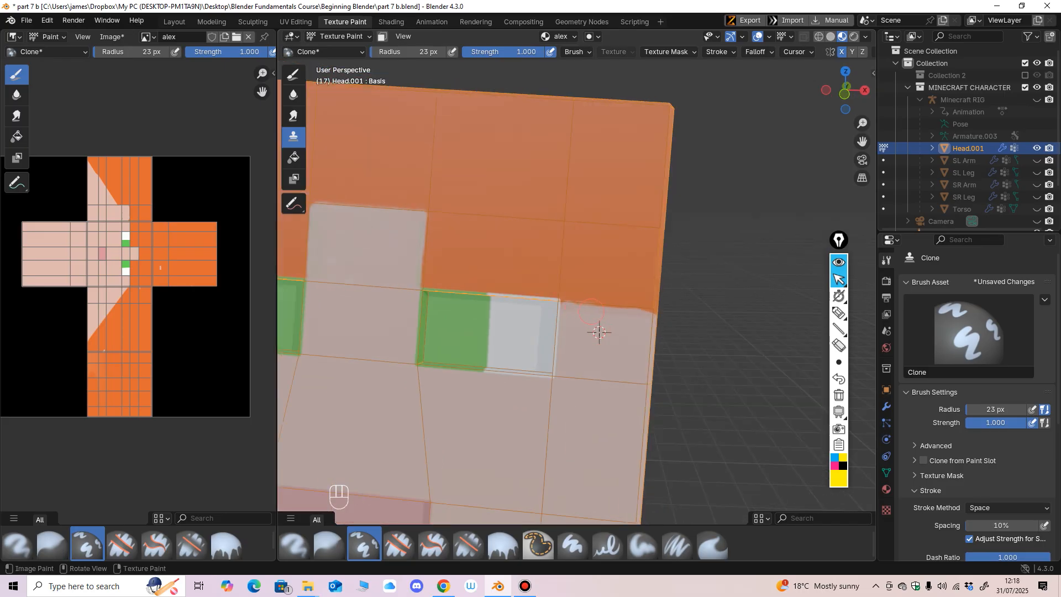
ctrl+click(631, 332)
scroll(630, 315, down, 4)
mouse_move(630, 315)
middle_down()
mouse_move(594, 283)
mouse_move(606, 332)
mouse_move(644, 326)
middle_up()
ctrl+click(594, 284)
scroll(579, 271, down, 2)
mouse_move(643, 326)
ctrl+middle_down()
mouse_move(644, 354)
mouse_move(644, 309)
mouse_move(619, 287)
mouse_move(641, 310)
mouse_move(658, 259)
mouse_move(610, 315)
mouse_move(644, 332)
mouse_move(624, 279)
mouse_move(677, 284)
mouse_move(663, 331)
ctrl+middle_up()
middle_drag(663, 331, 511, 387)
middle_drag(512, 387, 489, 378)
ctrl+middle_drag(489, 378, 428, 315)
middle_drag(511, 315, 560, 361)
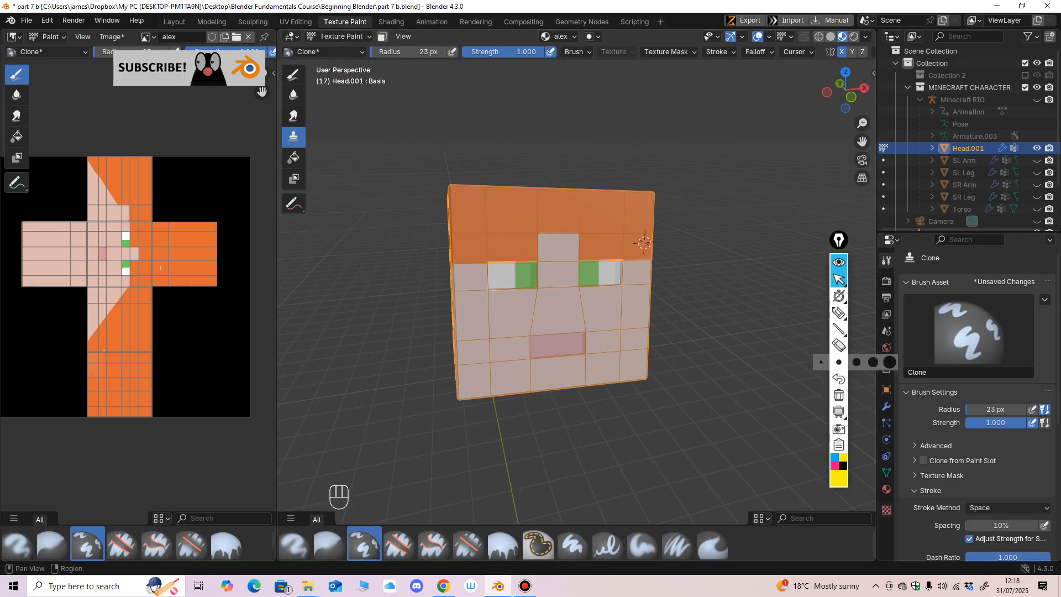
Step: Add two empty material slots to the head as a demonstration and remove both again
click(886, 490)
scroll(675, 218, up, 3)
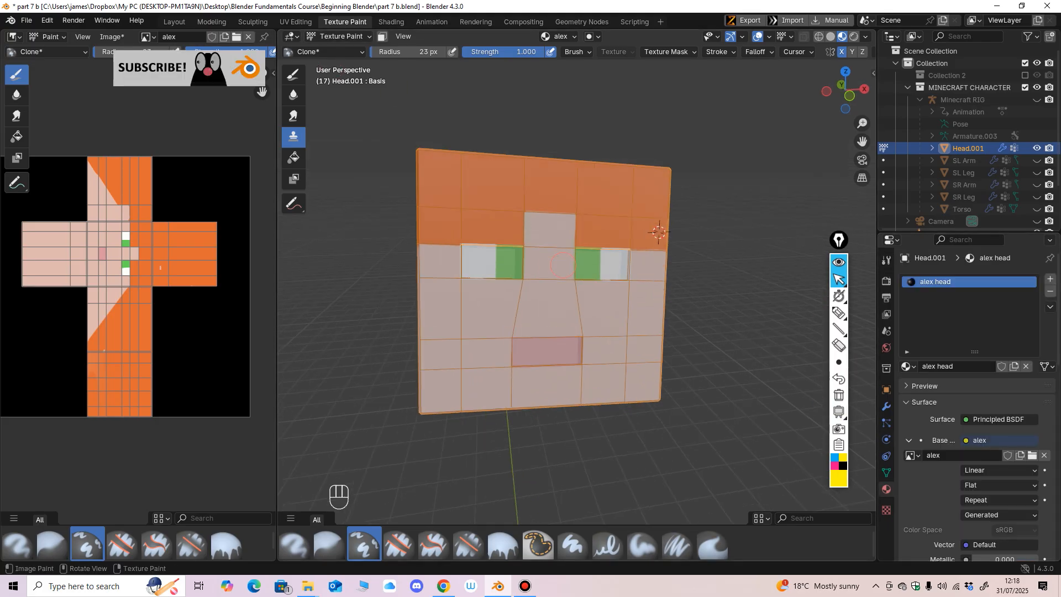
click(1050, 279)
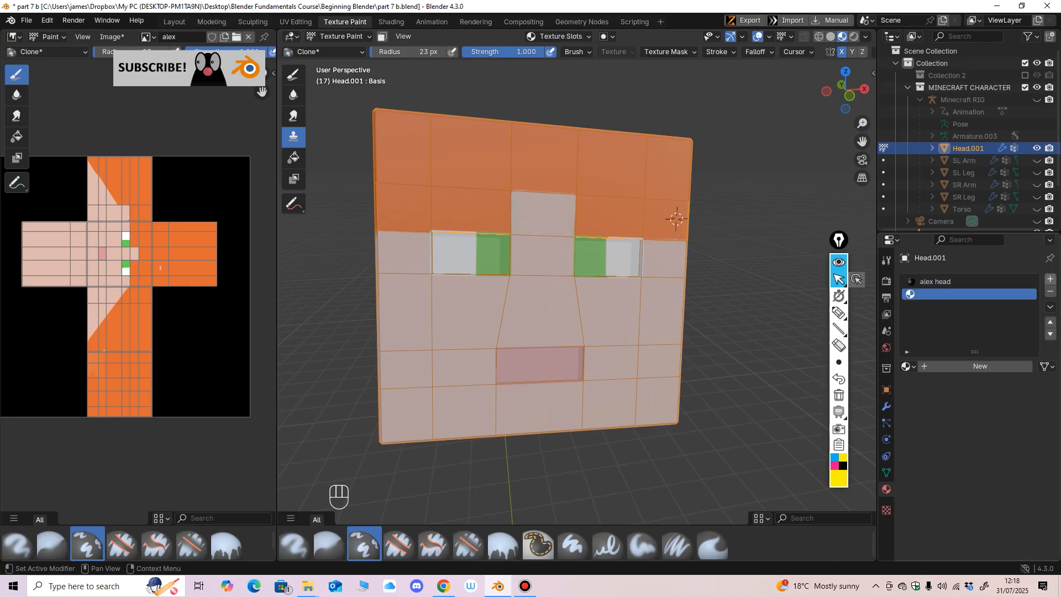
click(1050, 279)
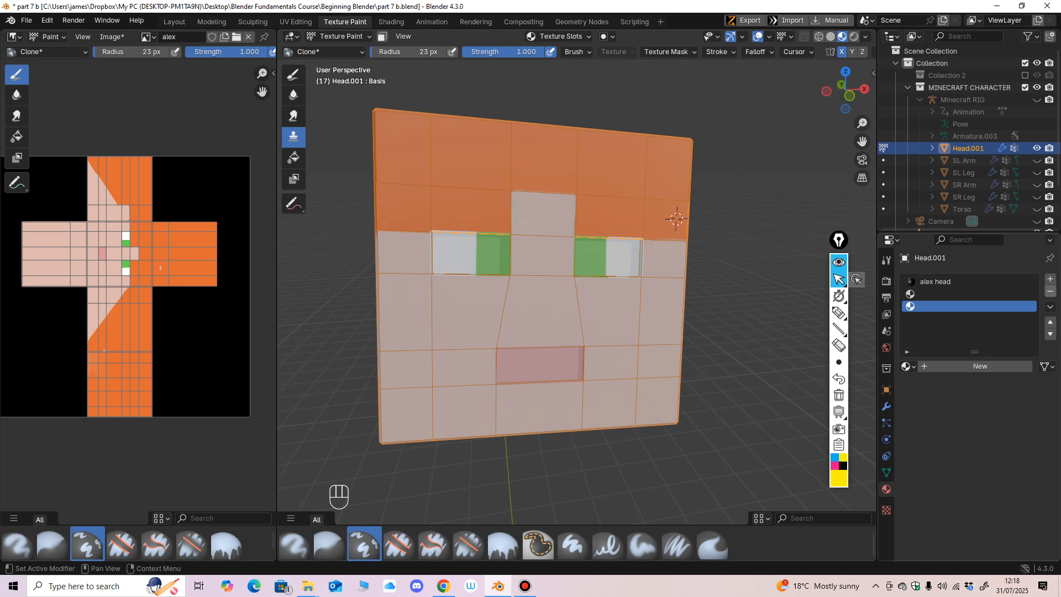
key(ctrl+z)
key(ctrl+z)
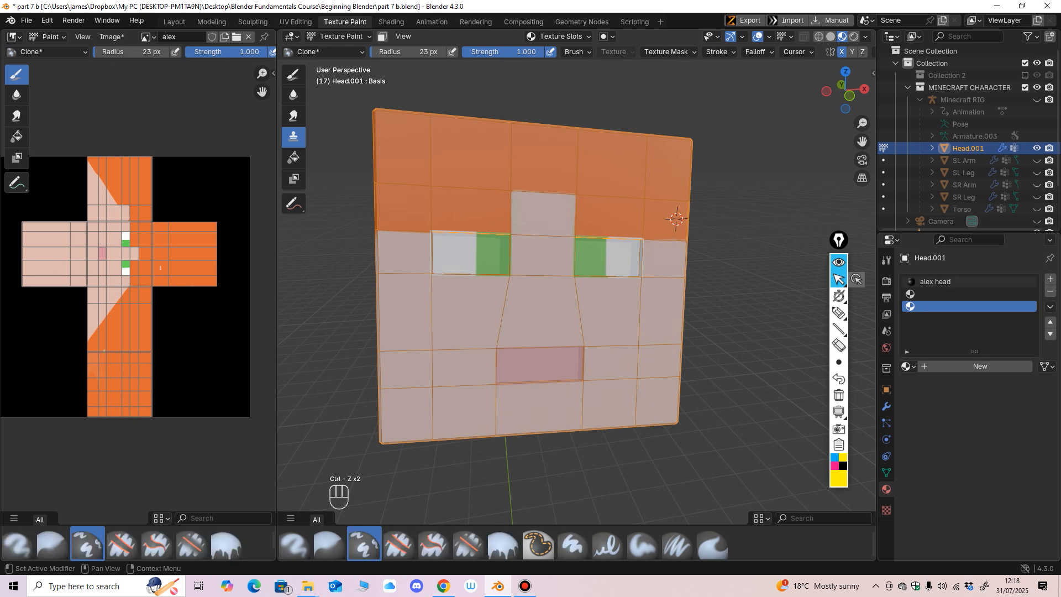
click(1051, 291)
click(1050, 291)
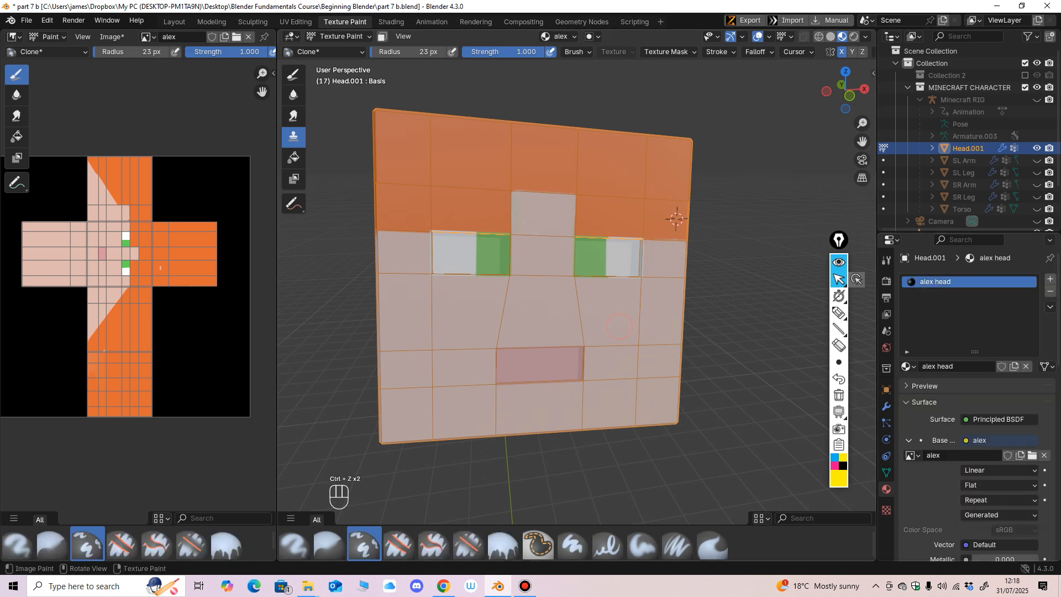
Step: Unhide the character's arms, legs and torso so the whole body accompanies the painted head
middle_drag(735, 308, 725, 309)
scroll(725, 309, down, 5)
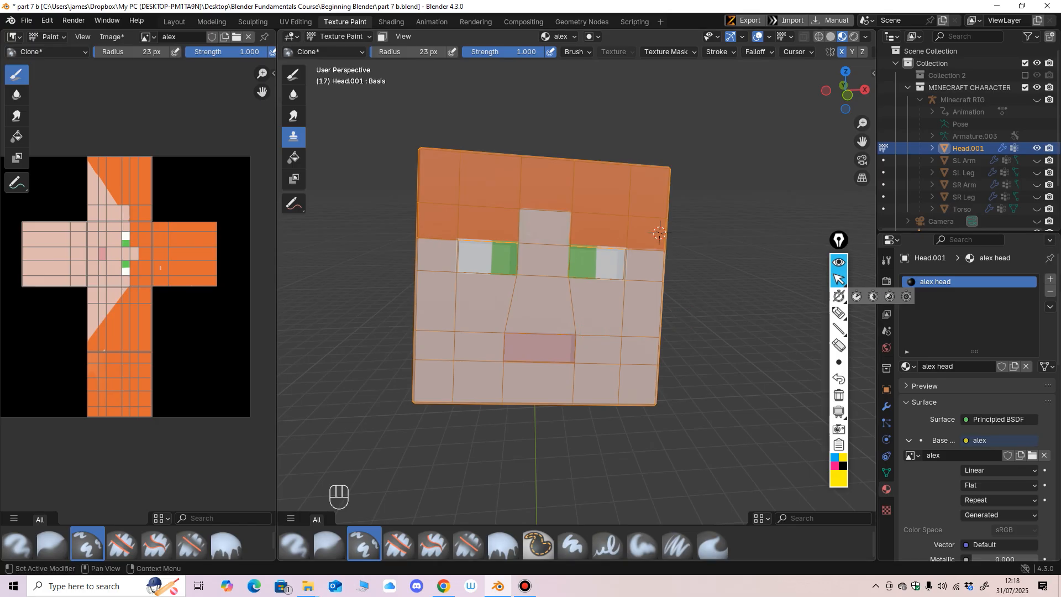
middle_drag(592, 329, 650, 310)
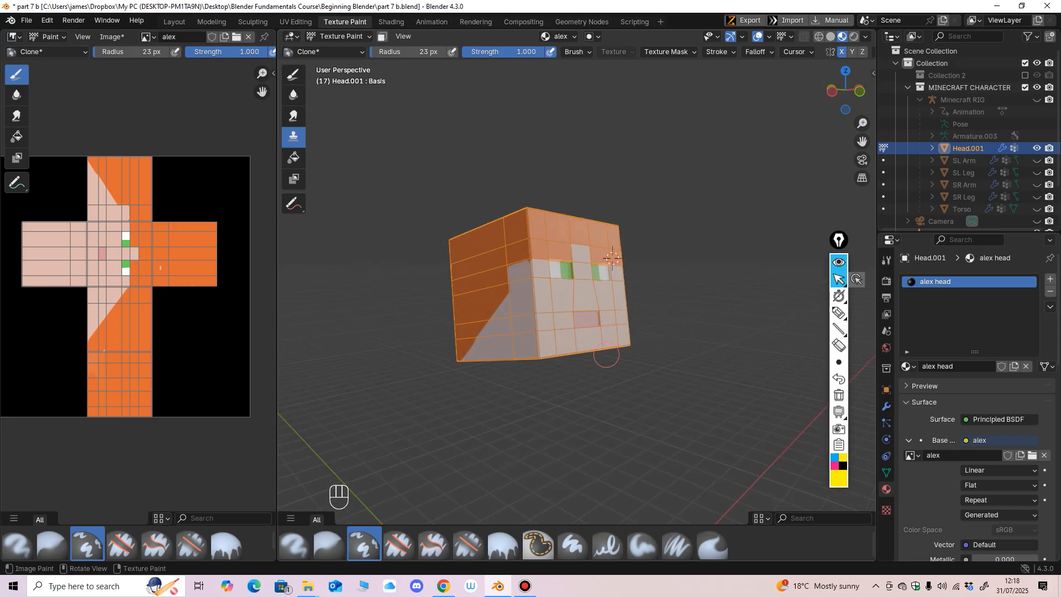
scroll(607, 355, up, 3)
scroll(605, 354, down, 4)
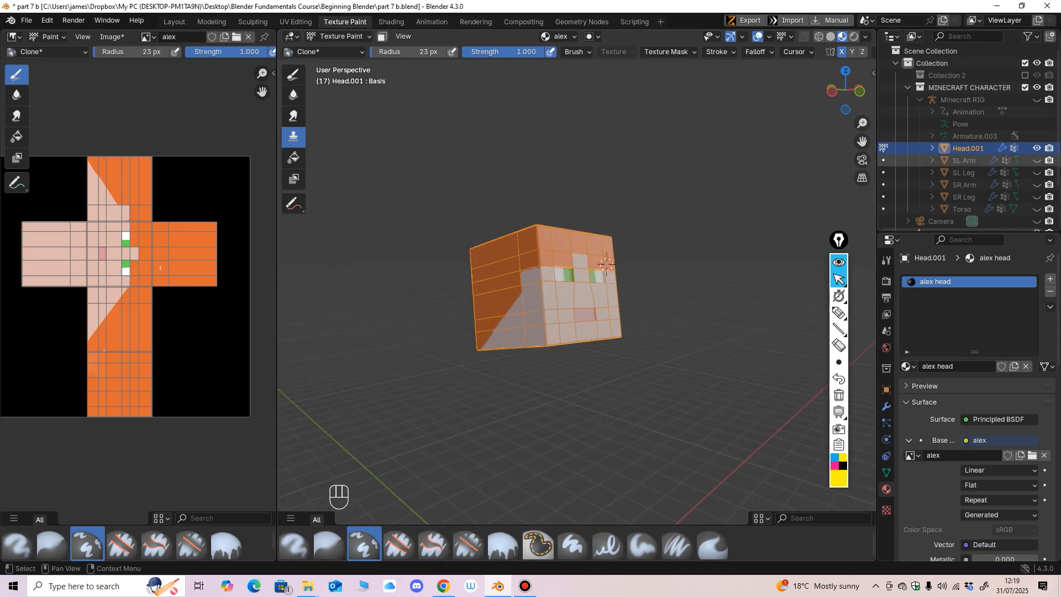
click(1036, 160)
click(1037, 172)
click(1037, 184)
click(1037, 197)
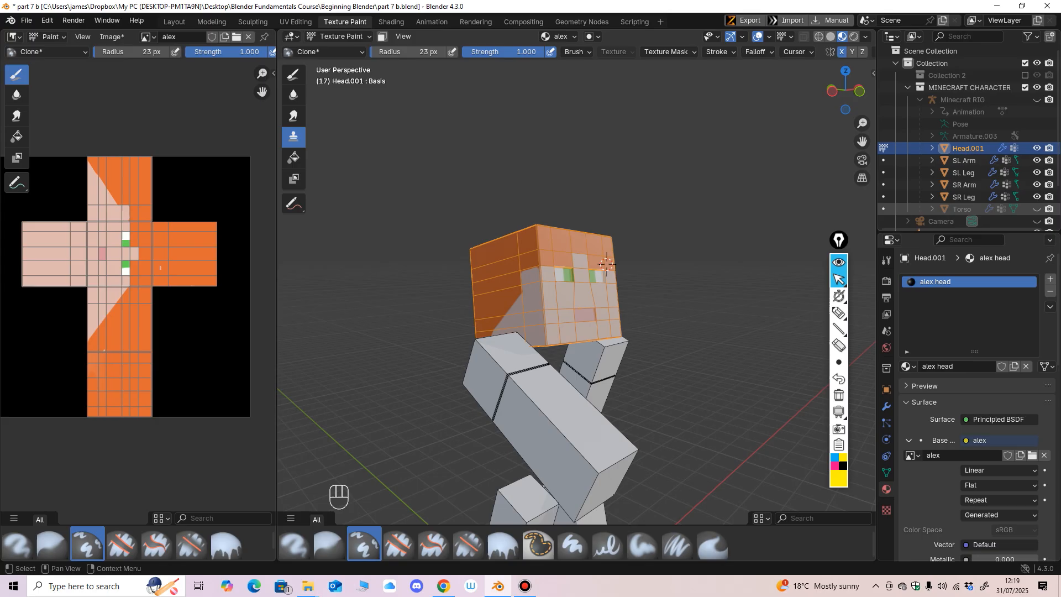
click(1037, 209)
Step: Examine the painted head on the character's body up close and from different angles
scroll(561, 332, up, 3)
middle_drag(651, 327, 594, 331)
scroll(535, 359, up, 3)
mouse_move(531, 359)
middle_down()
mouse_move(563, 360)
mouse_move(535, 360)
middle_up()
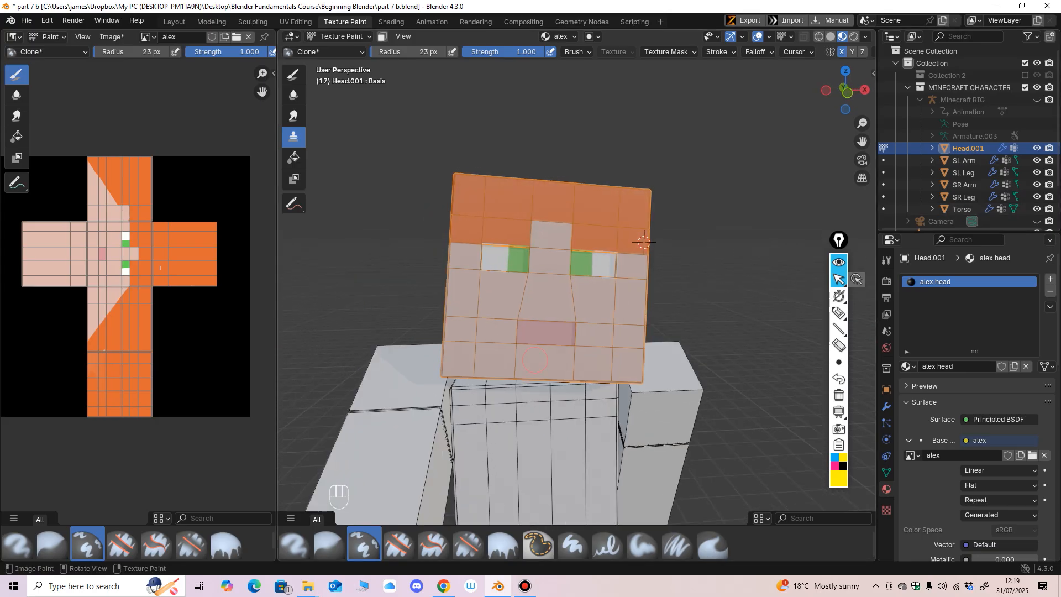
middle_drag(643, 241, 623, 258)
middle_drag(587, 301, 505, 233)
scroll(514, 303, down, 2)
scroll(536, 276, up, 1)
mouse_move(539, 279)
middle_down()
mouse_move(554, 280)
mouse_move(554, 248)
middle_up()
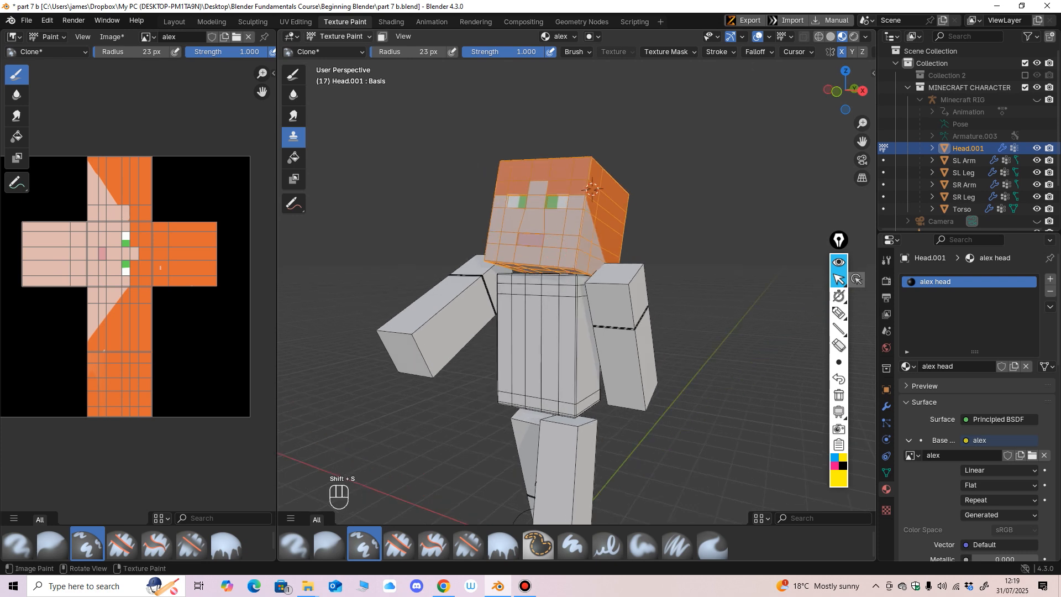
Step: Switch the head to Object Mode and snap the 3D cursor to the world origin
click(339, 36)
click(340, 50)
middle_drag(437, 183, 458, 184)
key(shift+s)
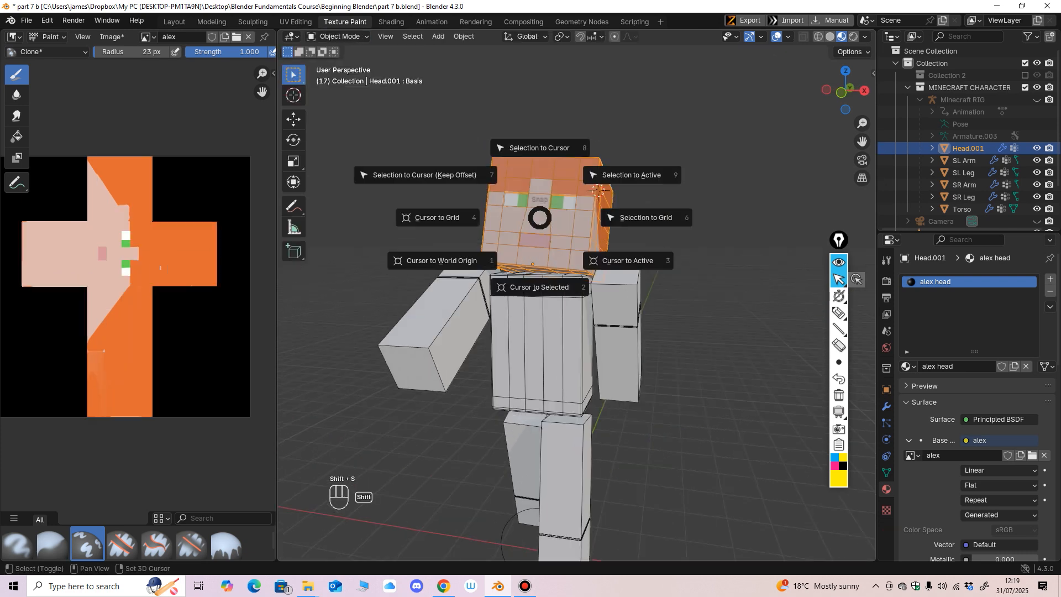
click(441, 261)
Step: Inspect the character's face and side in Object Mode and open the active tool settings
middle_drag(441, 260, 485, 488)
scroll(455, 415, up, 3)
scroll(524, 500, up, 3)
scroll(524, 500, down, 2)
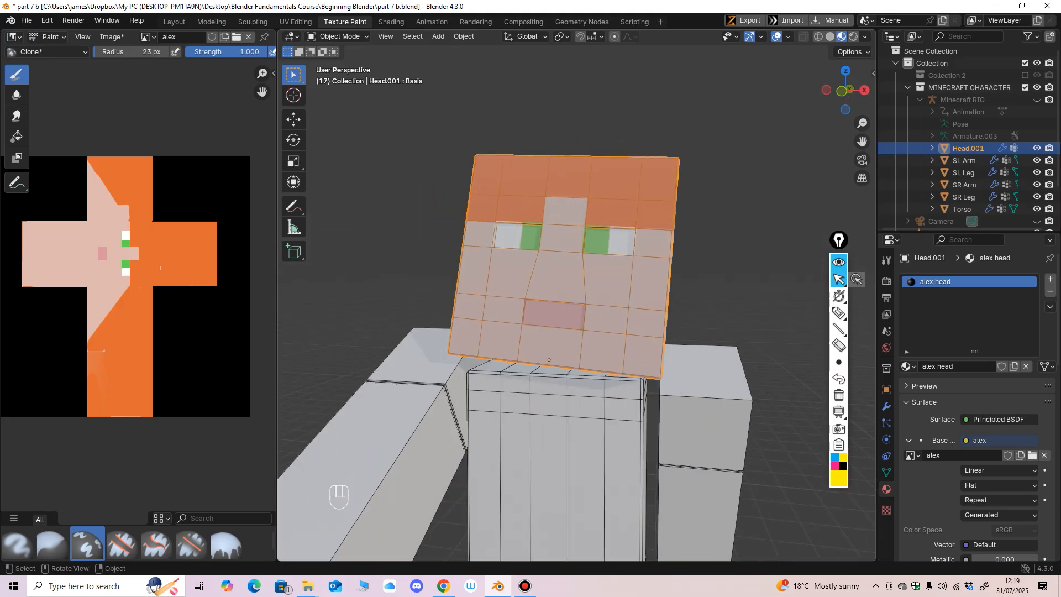
scroll(624, 435, down, 3)
middle_drag(625, 436, 660, 475)
middle_drag(610, 342, 529, 341)
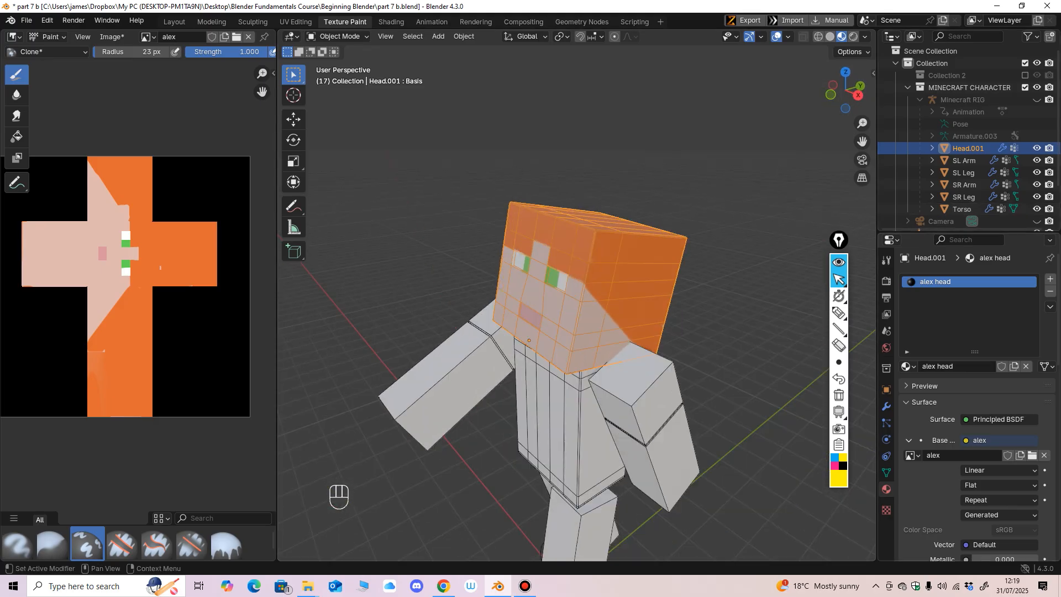
click(886, 260)
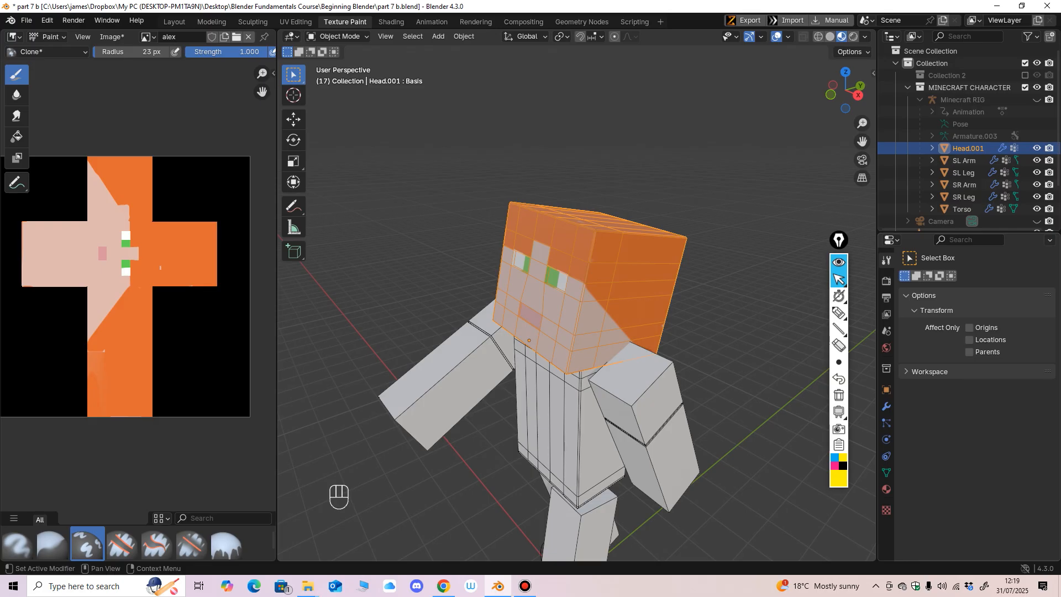
Step: Return the head to Texture Paint mode and switch from the Clone brush to the Airbrush
click(338, 37)
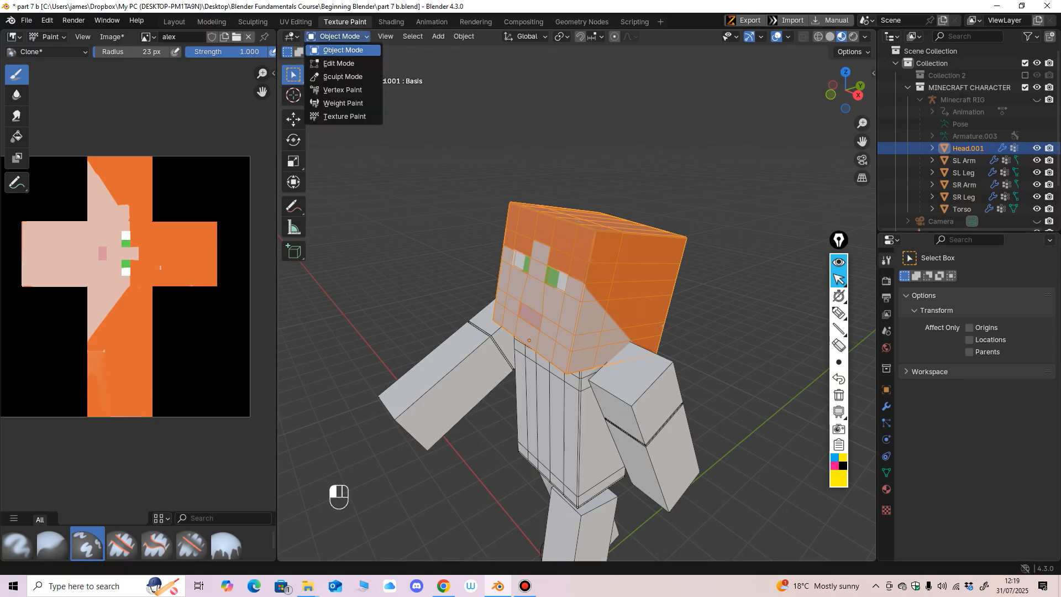
click(354, 116)
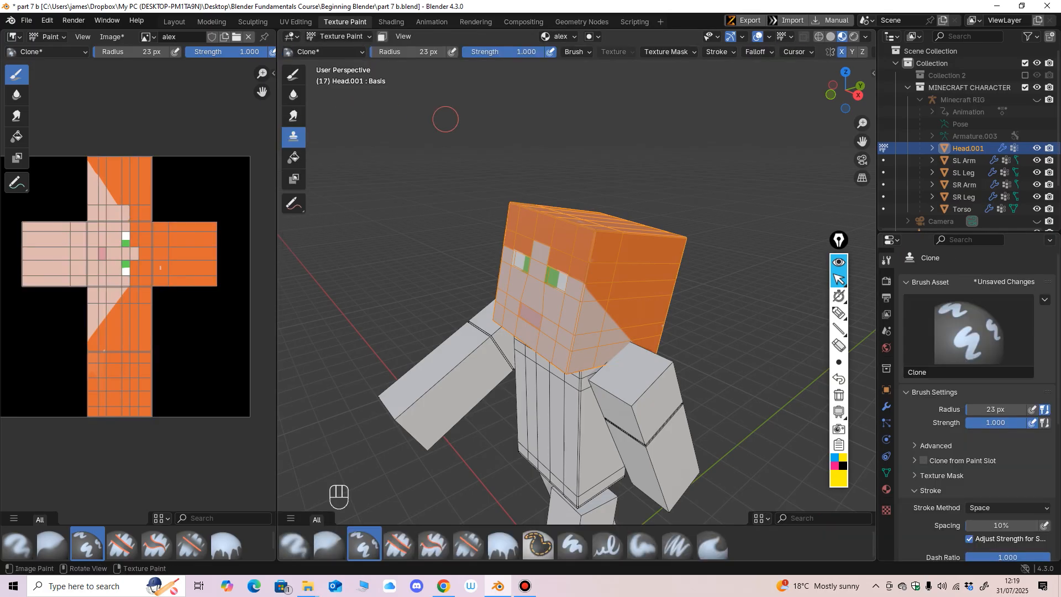
click(293, 75)
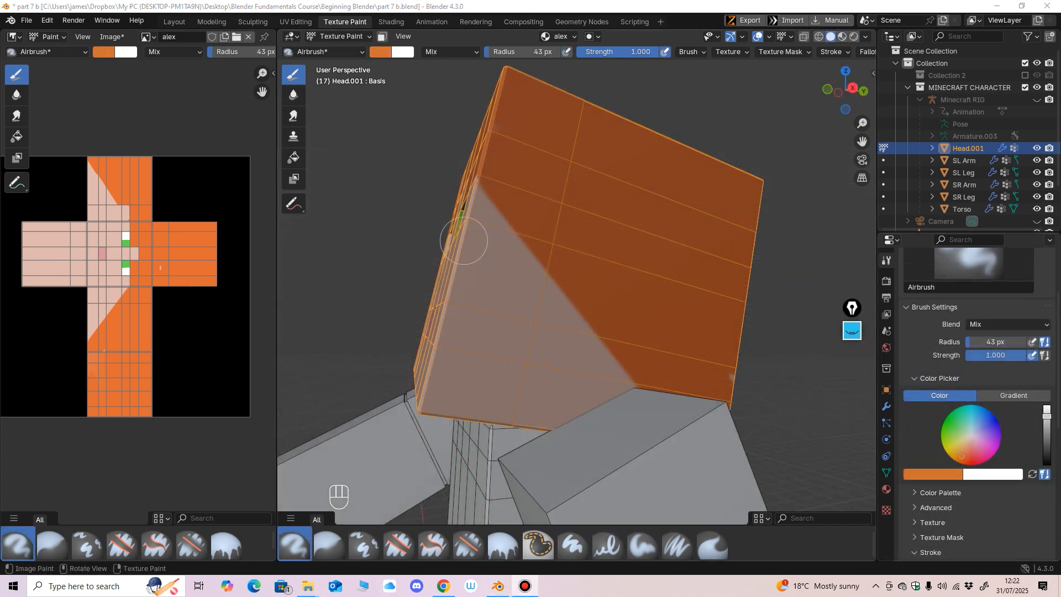
Step: Set the Airbrush colour to red and try strokes on the side of the head, undoing each test mark
mouse_move(464, 240)
mouse_down()
mouse_move(472, 274)
mouse_move(490, 286)
mouse_up()
key(ctrl+z)
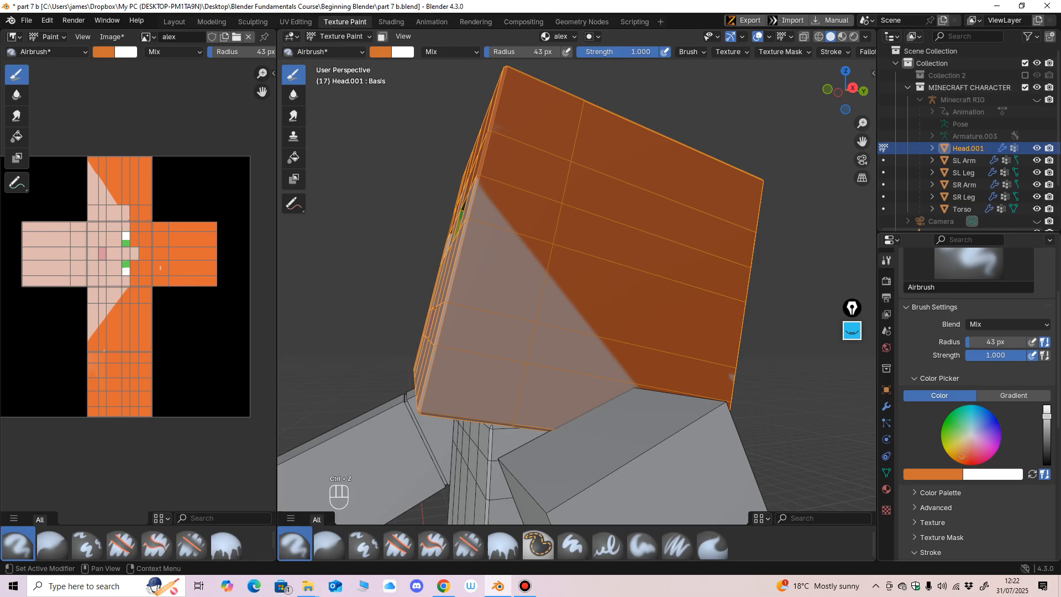
click(380, 52)
drag(418, 145, 424, 147)
middle_drag(566, 276, 526, 284)
drag(526, 284, 495, 290)
key(ctrl+z)
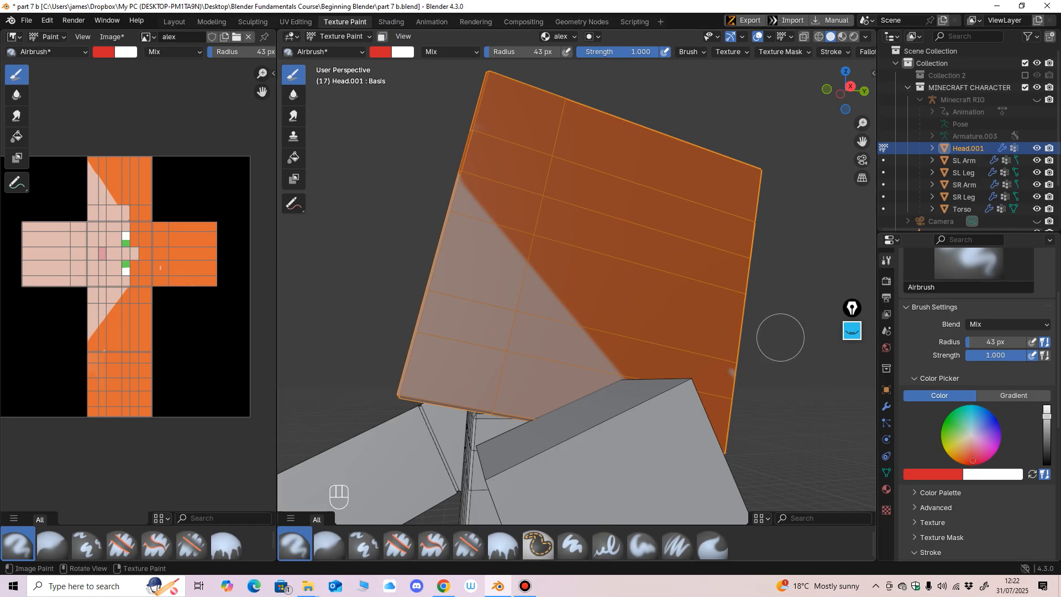
Step: Set the stroke method to Line, try a red line down the side of the head, and undo it
scroll(978, 404, down, 6)
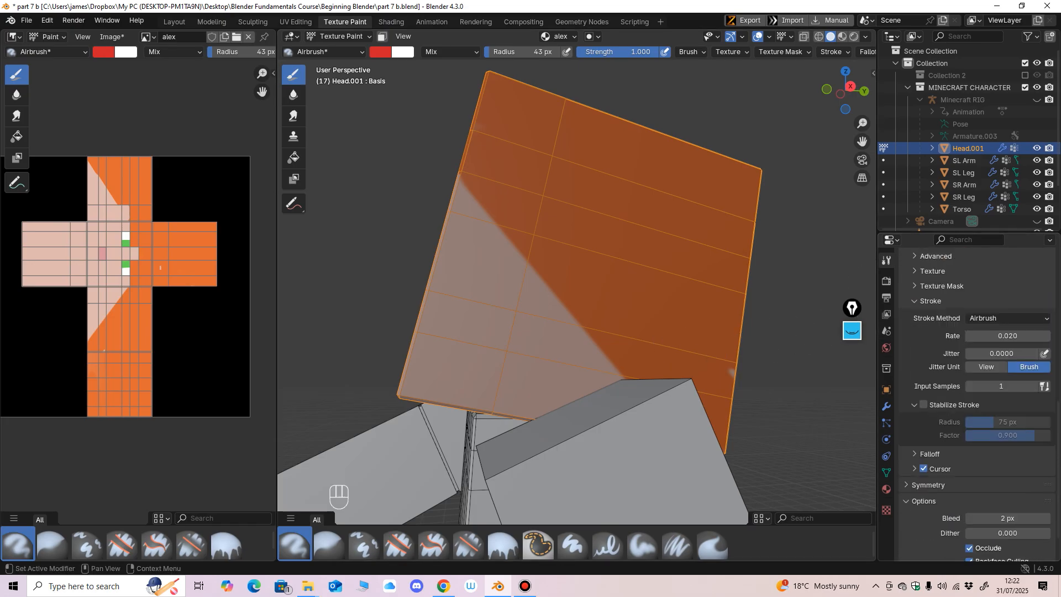
click(1007, 289)
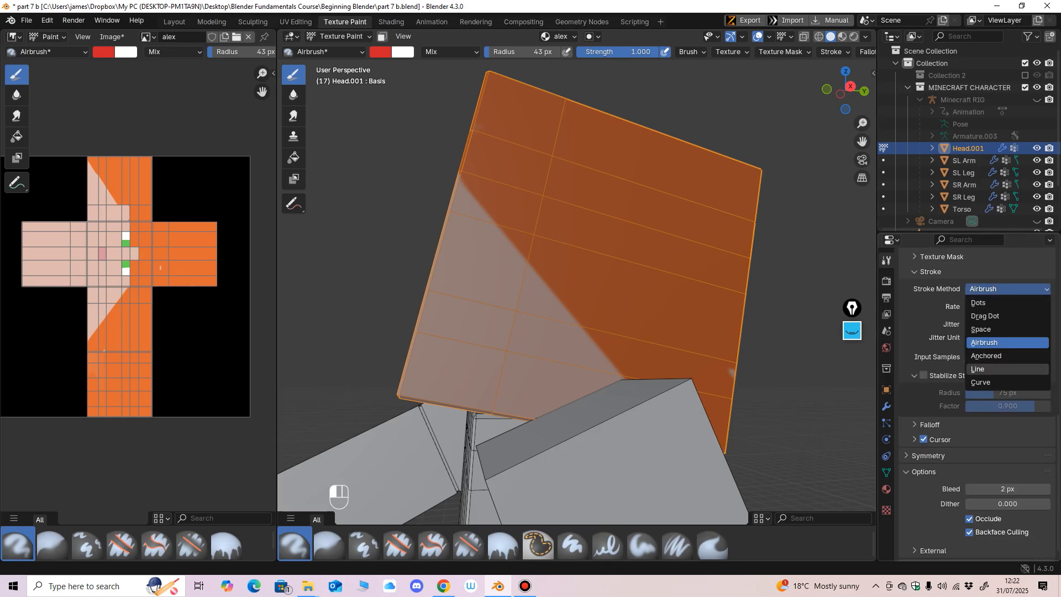
click(989, 368)
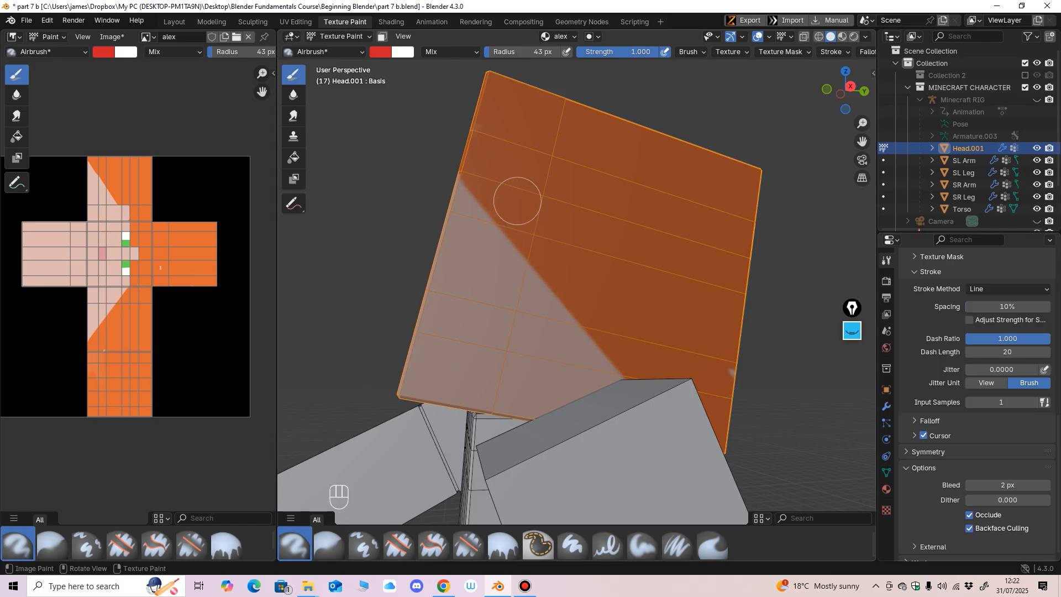
drag(494, 333, 484, 387)
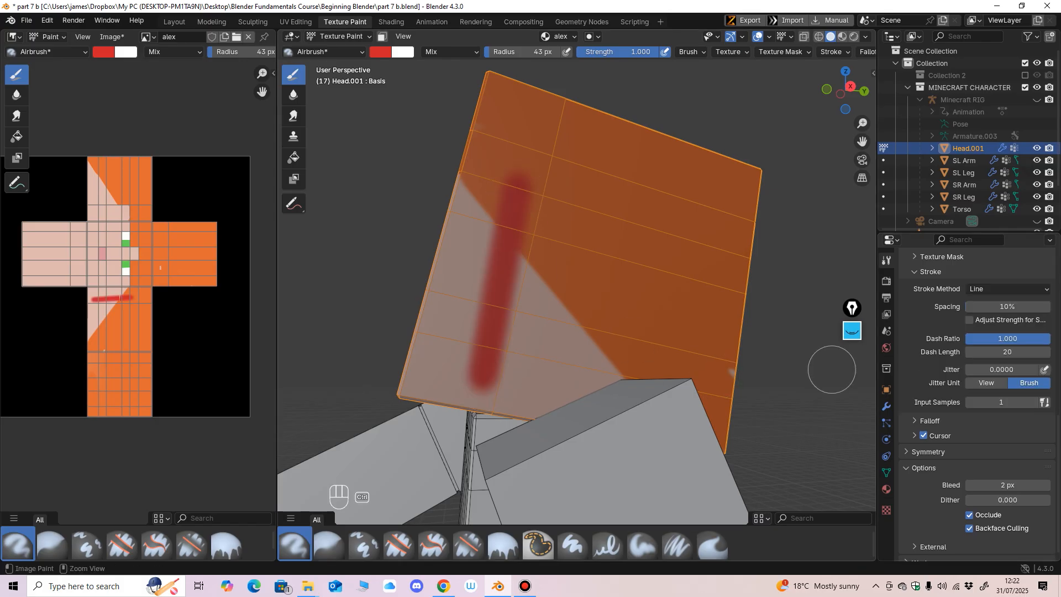
key(ctrl+z)
Step: Try the Drag Dot and Dots stroke methods on the side of the head and undo the test marks
click(1007, 289)
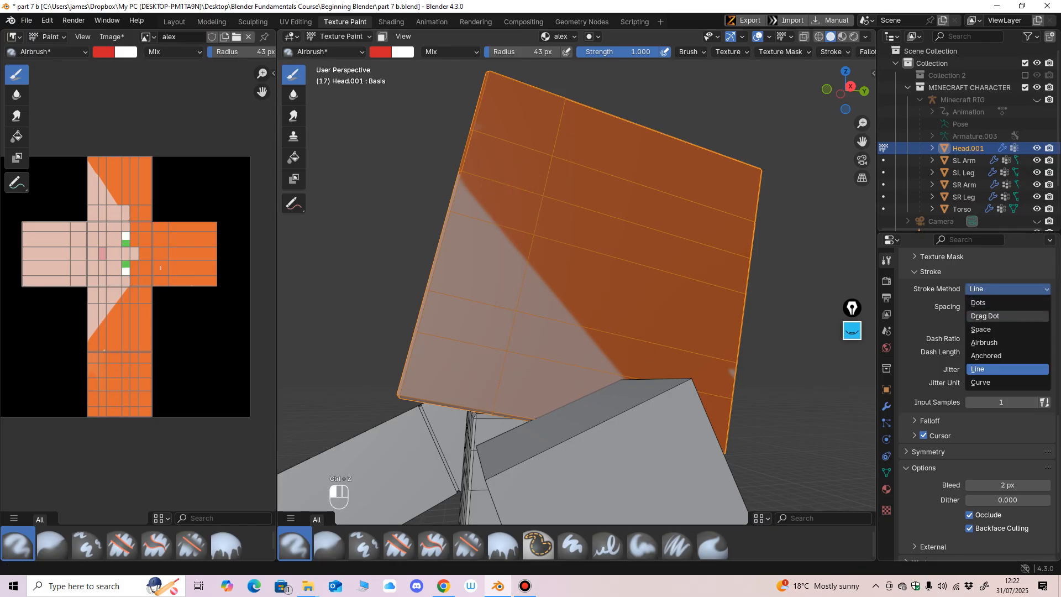
click(985, 315)
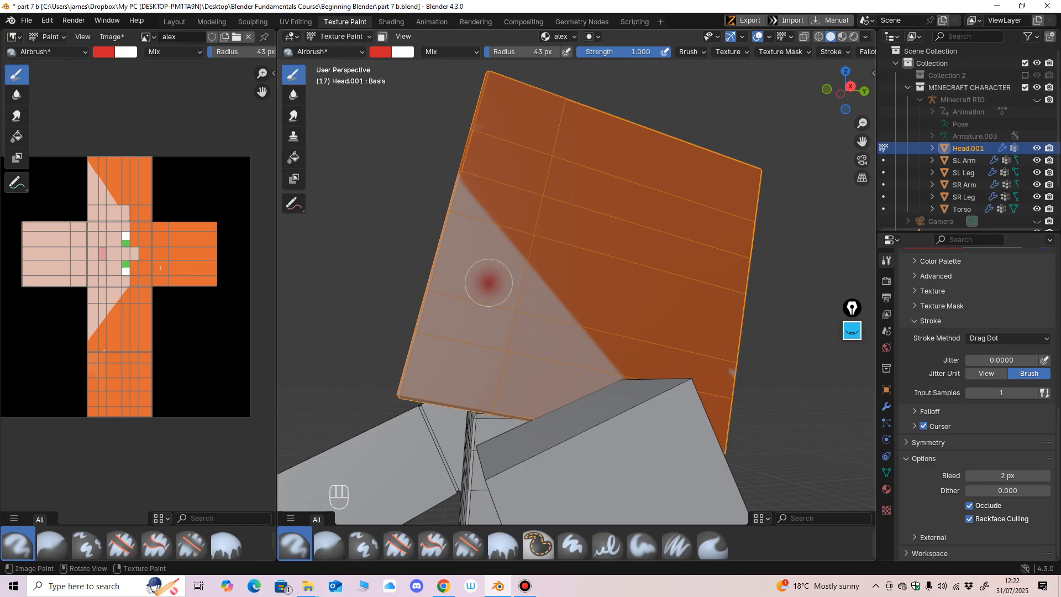
mouse_move(496, 352)
mouse_down()
mouse_move(522, 239)
mouse_move(504, 290)
mouse_up()
key(ctrl+z)
click(1007, 338)
click(978, 351)
key(ctrl+z)
Step: Try the Curve stroke method, switch to Line, paint a short diagonal red line on the head's side, and undo it
click(1007, 338)
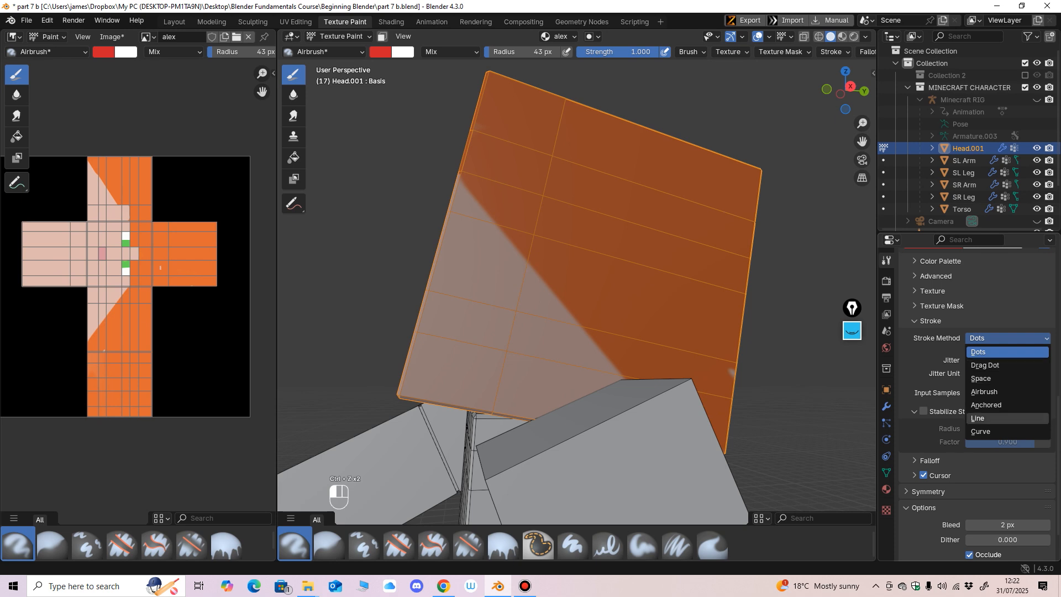
click(982, 431)
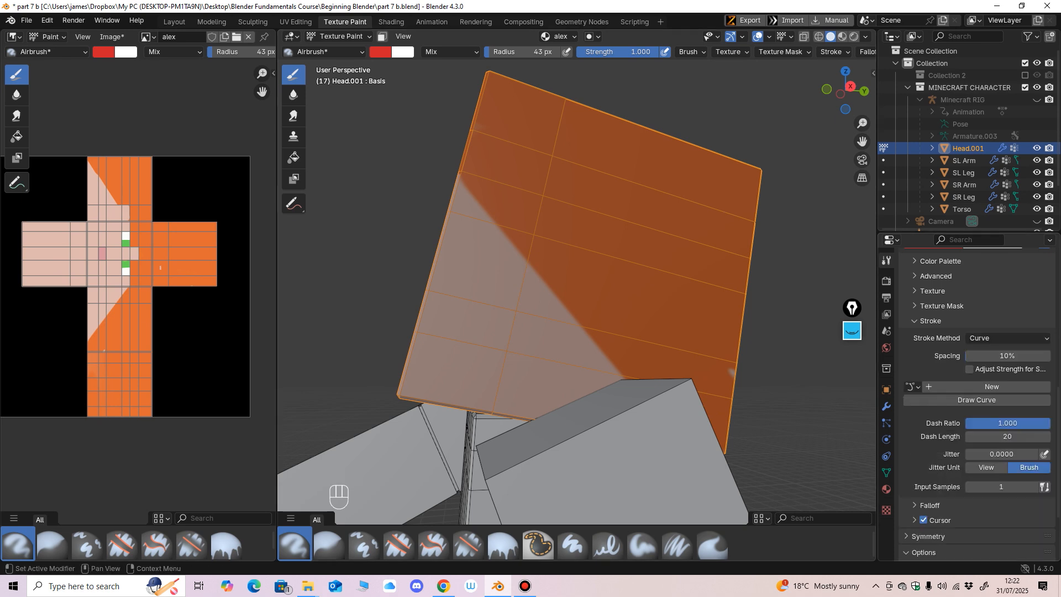
click(1007, 338)
click(1007, 337)
click(1007, 338)
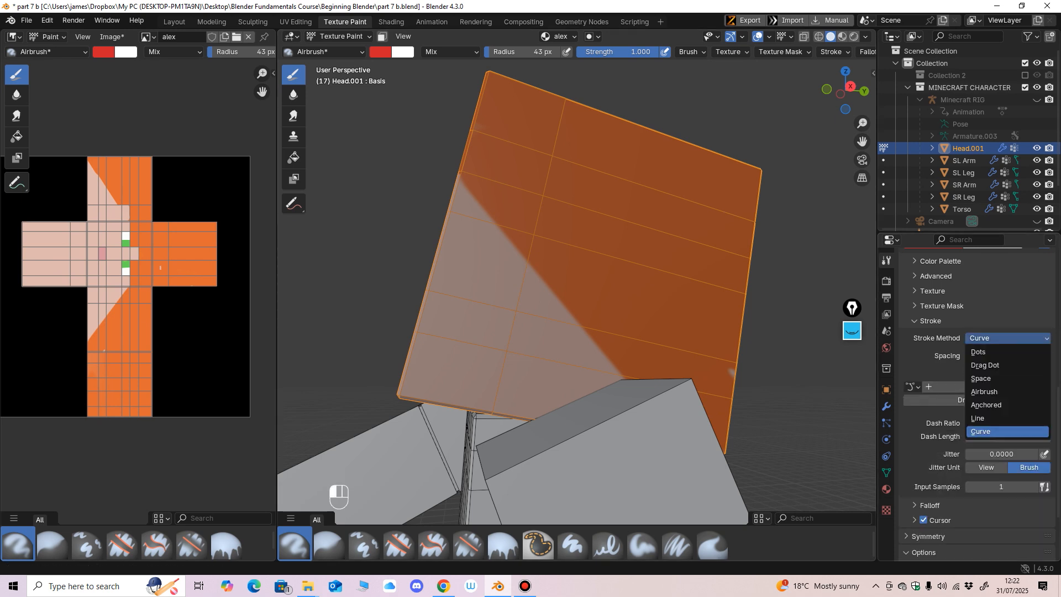
click(981, 418)
drag(555, 244, 510, 318)
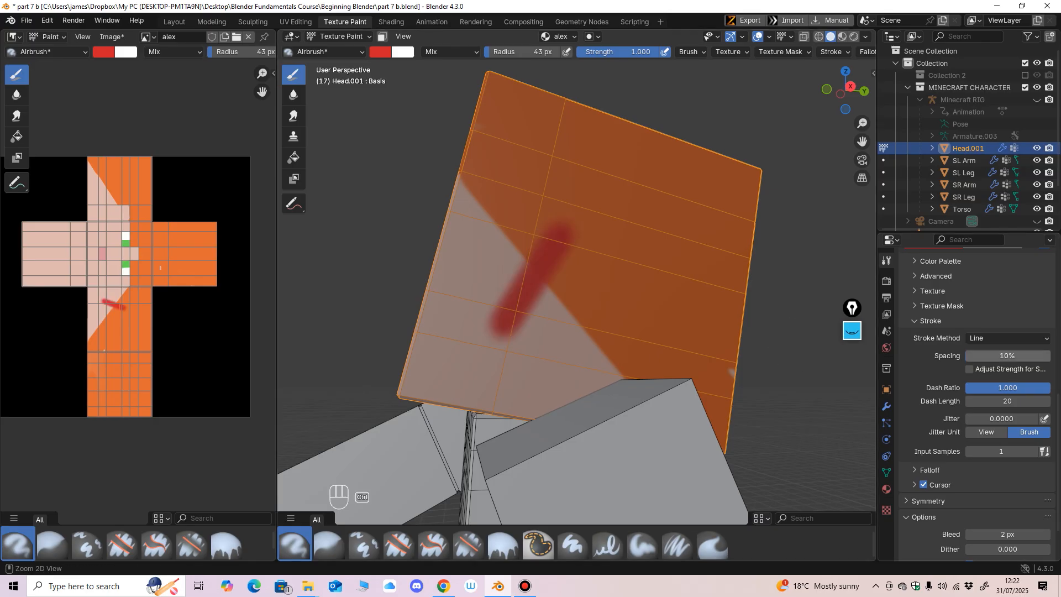
key(ctrl+z)
Step: Set the stroke method to Curve, look closely at the head's side, and return the stroke method to Line
click(1007, 337)
click(981, 431)
middle_drag(564, 266, 581, 267)
scroll(582, 267, up, 3)
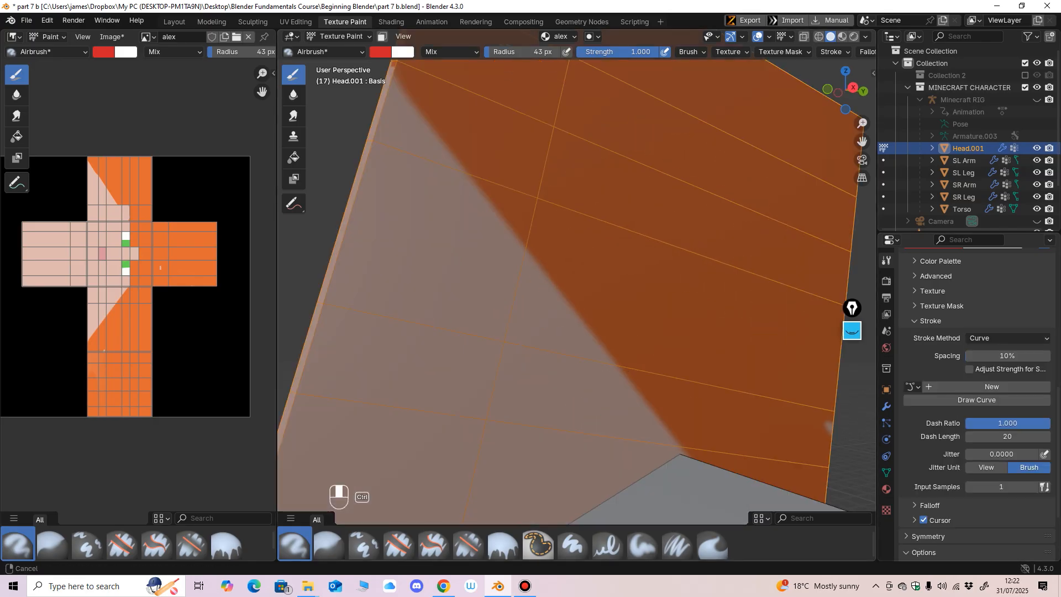
click(1007, 337)
click(982, 417)
ctrl+middle_drag(741, 315, 754, 353)
middle_drag(754, 354, 744, 355)
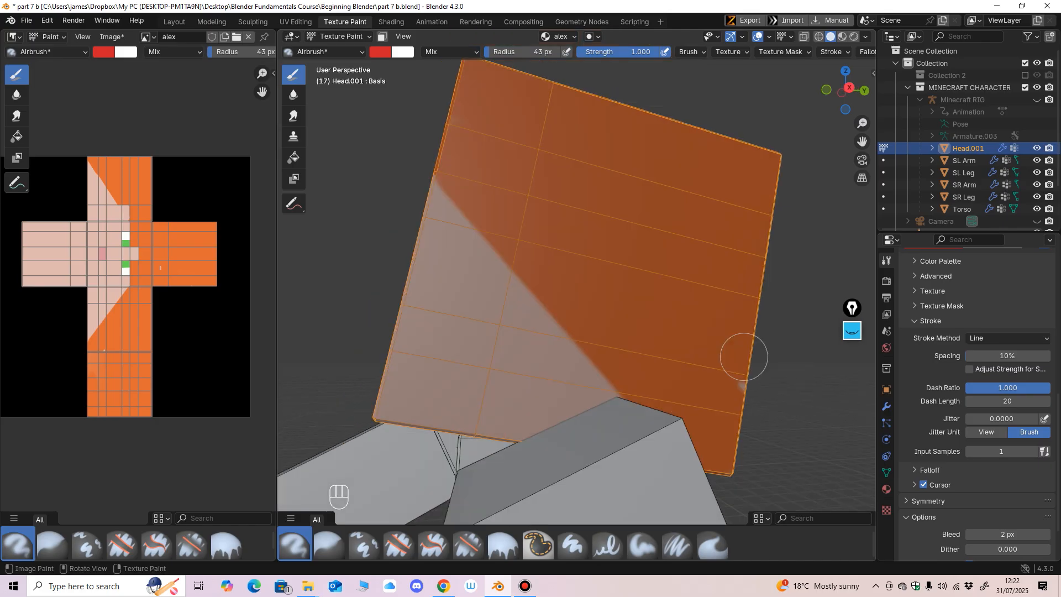
Step: Switch the stroke method to Dots and back to Line
middle_drag(1007, 356, 1007, 333)
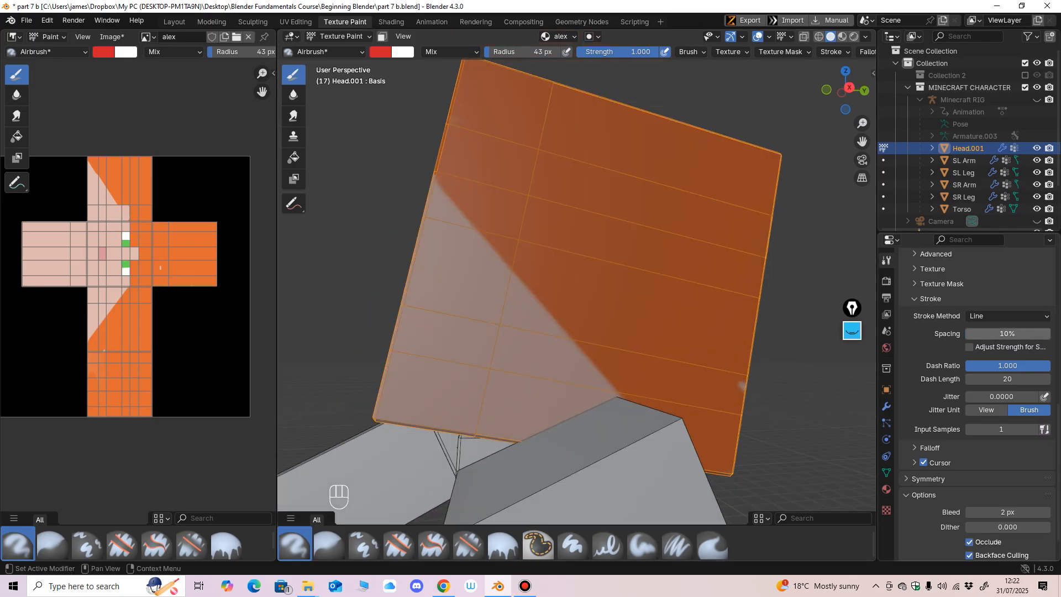
click(1006, 315)
click(989, 330)
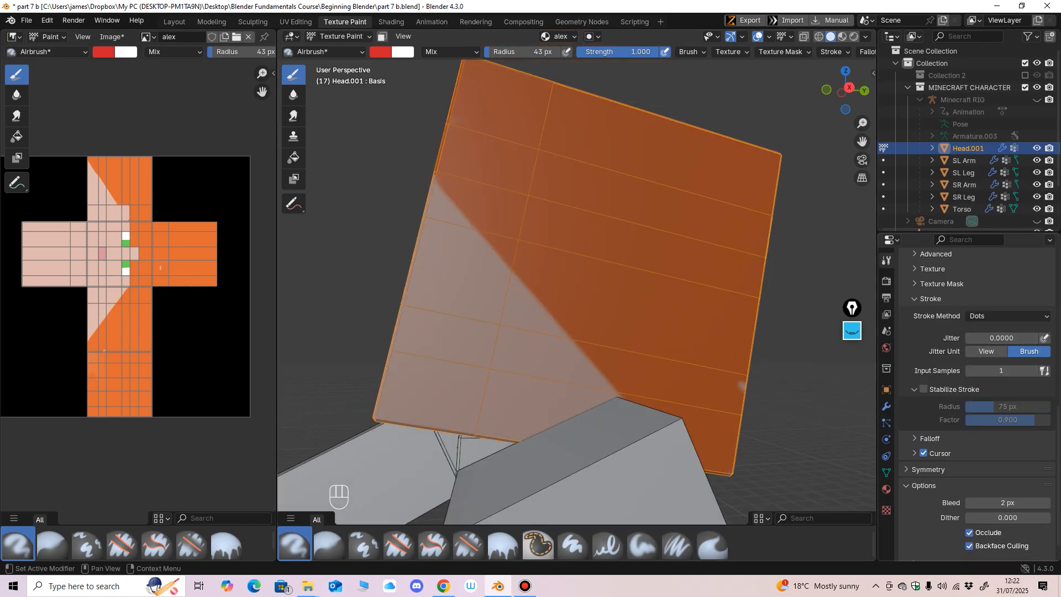
click(1007, 315)
click(984, 395)
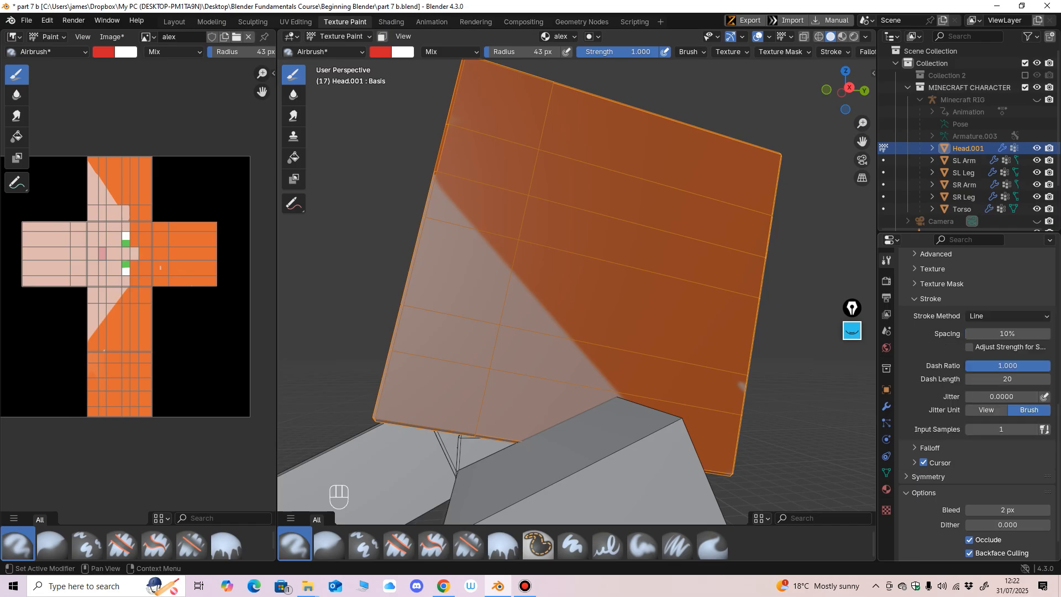
Step: Set the Line stroke spacing to 141%, try several lines of spaced red dots across the head's side, and undo them
drag(995, 334, 1028, 333)
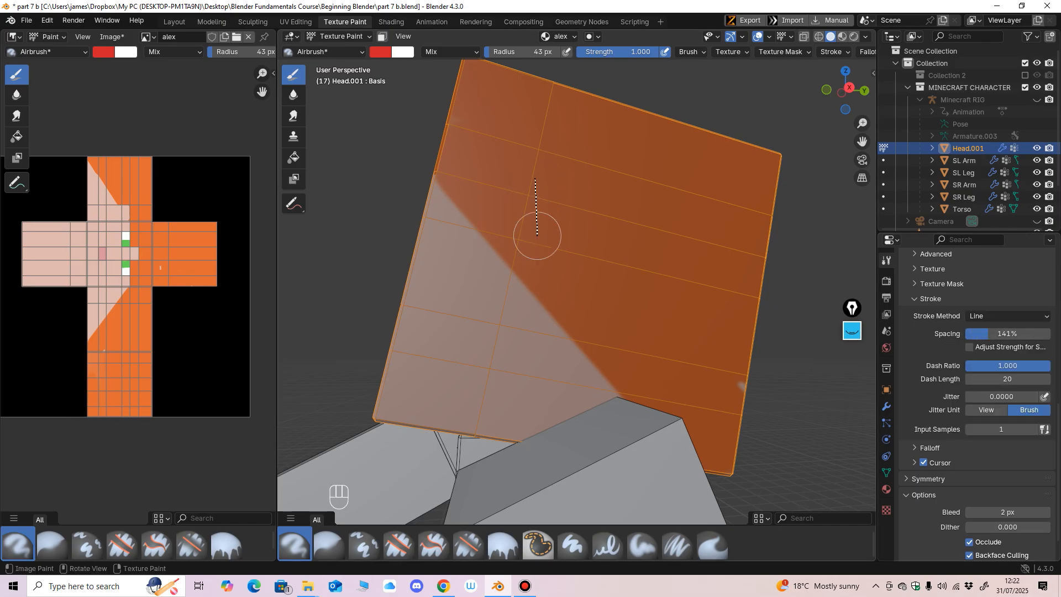
drag(542, 347, 545, 390)
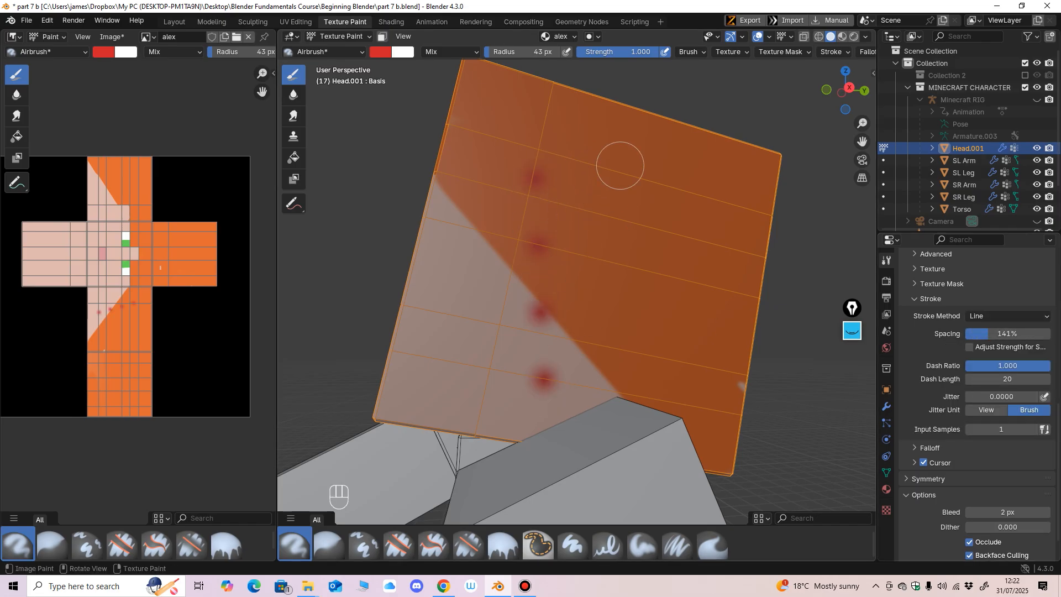
drag(454, 370, 454, 370)
drag(529, 157, 707, 352)
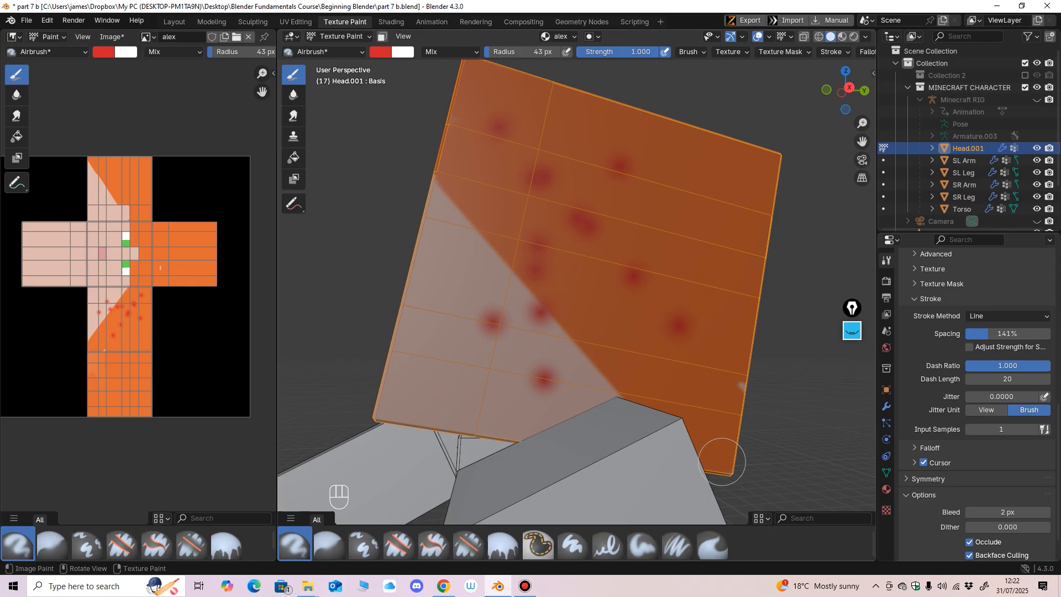
drag(561, 309, 518, 351)
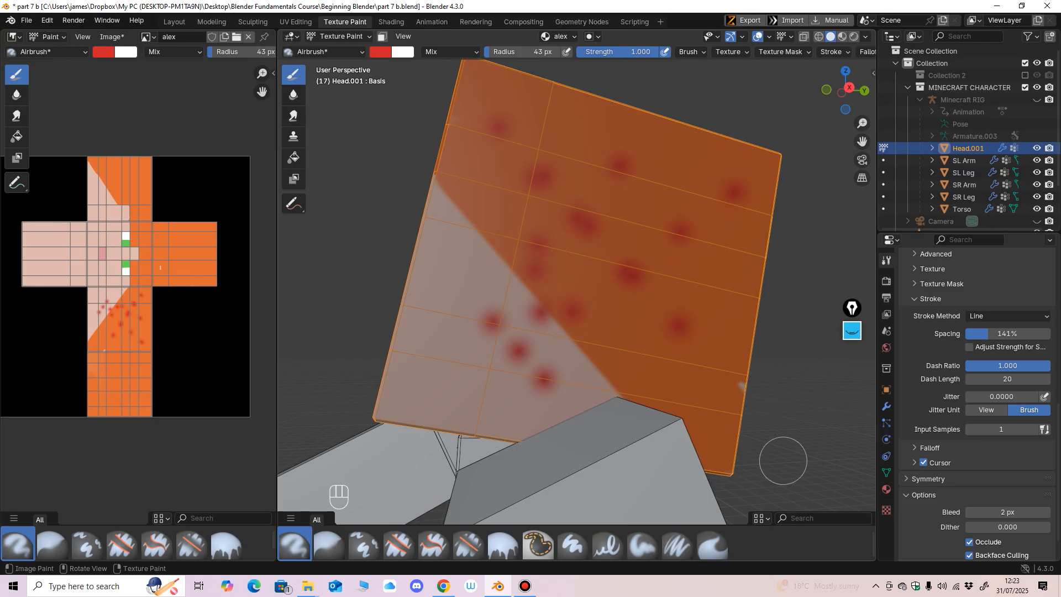
key(ctrl+z)
key(ctrl+z)
key(ctrl+z)
key(ctrl+z)
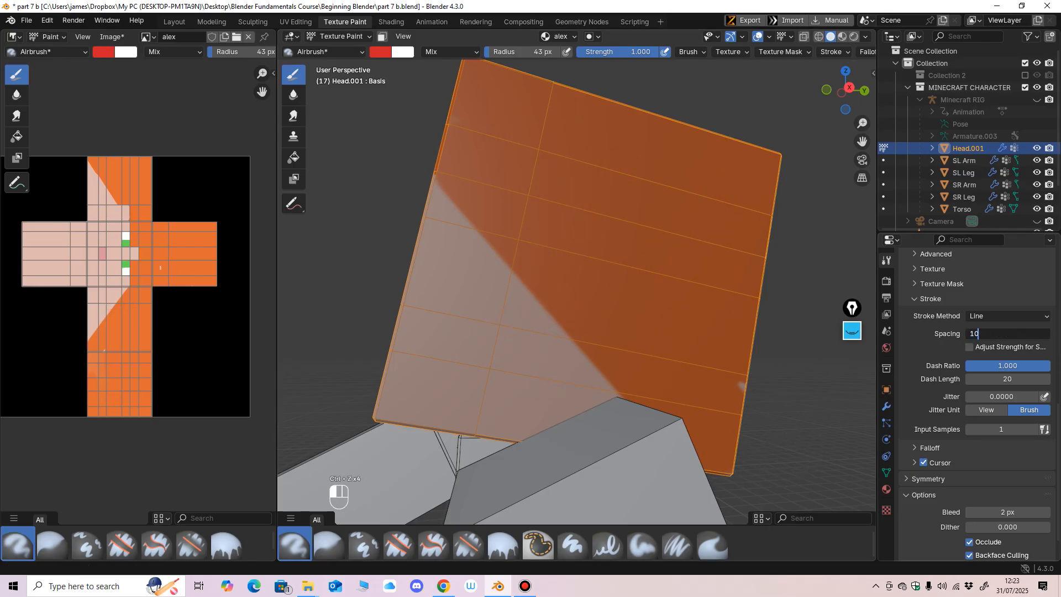
Step: Set the stroke spacing to 10%, test a continuous red line down the side of the head, and undo it
key(Return)
mouse_move(533, 138)
mouse_down()
mouse_move(505, 367)
mouse_move(511, 423)
mouse_up()
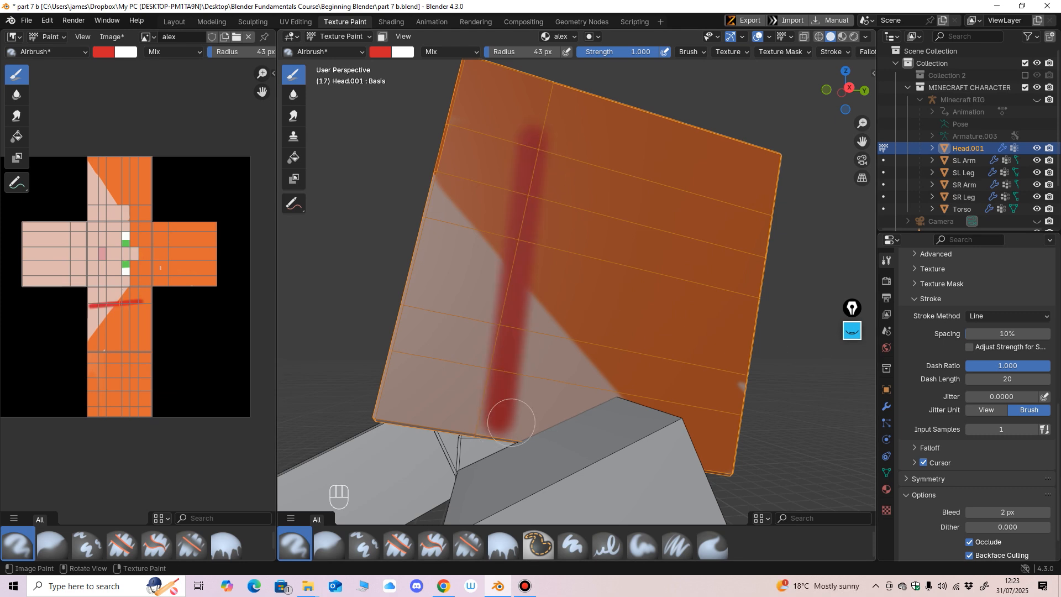
key(ctrl+z)
middle_drag(723, 387, 715, 394)
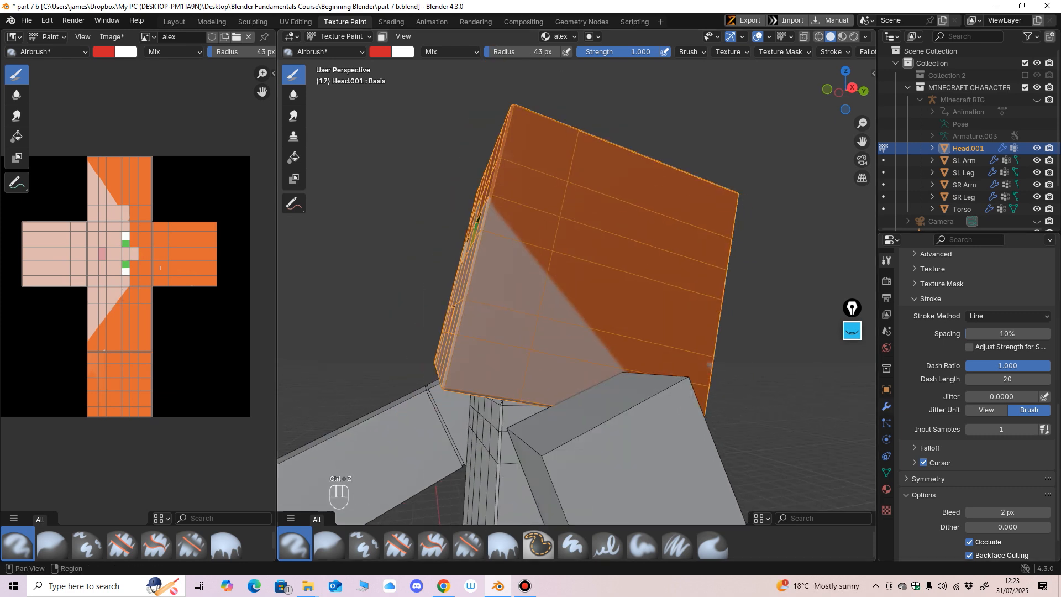
scroll(981, 387, down, 2)
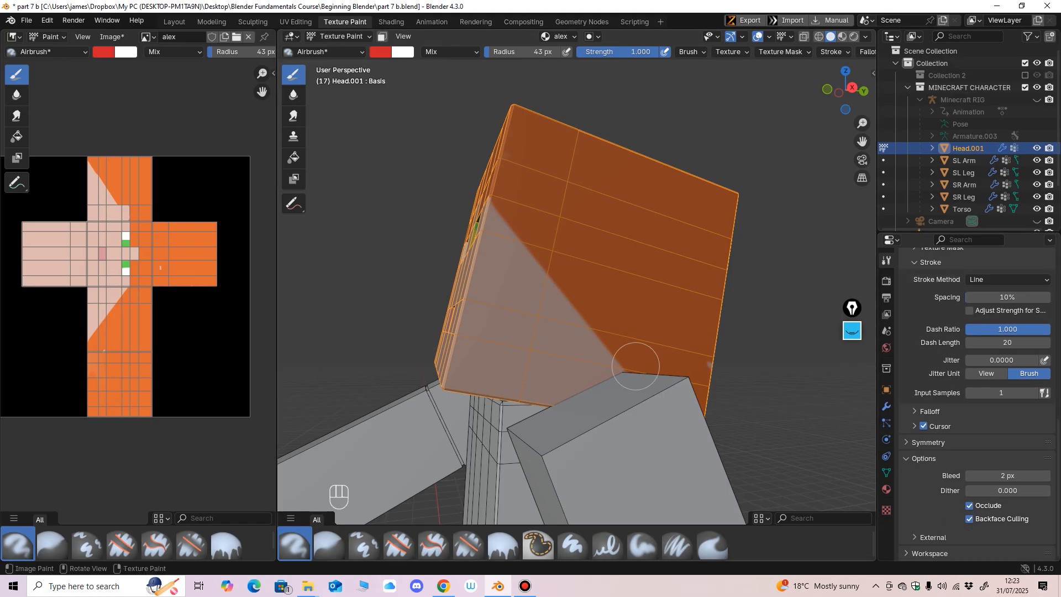
mouse_move(609, 351)
middle_down()
mouse_move(569, 348)
mouse_move(614, 334)
mouse_move(637, 276)
middle_up()
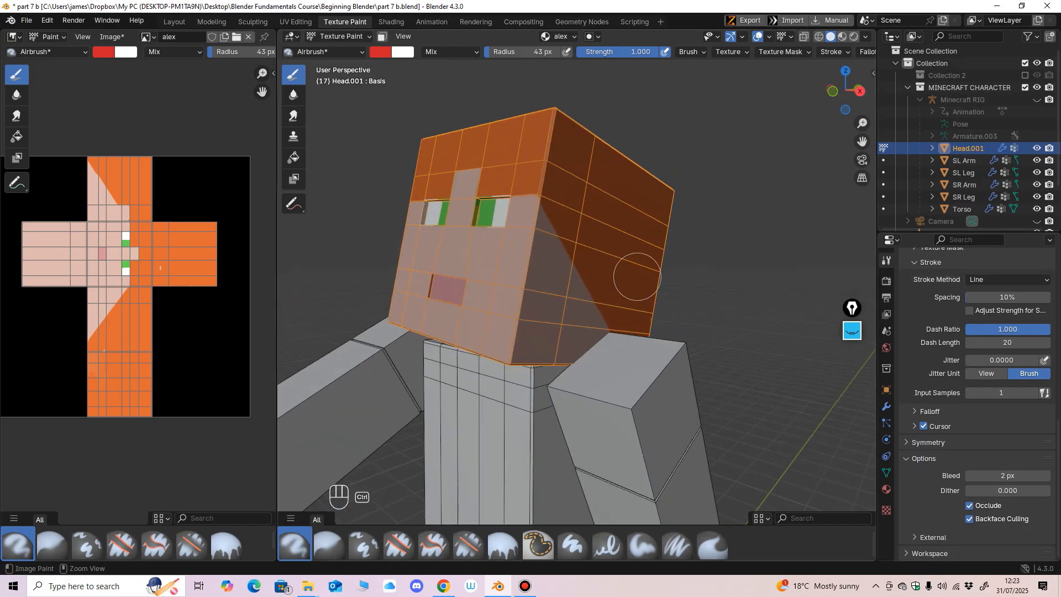
Step: Set the stroke method to Dots with Stabilize Stroke enabled, and undo the test stroke on the head's side
click(1007, 279)
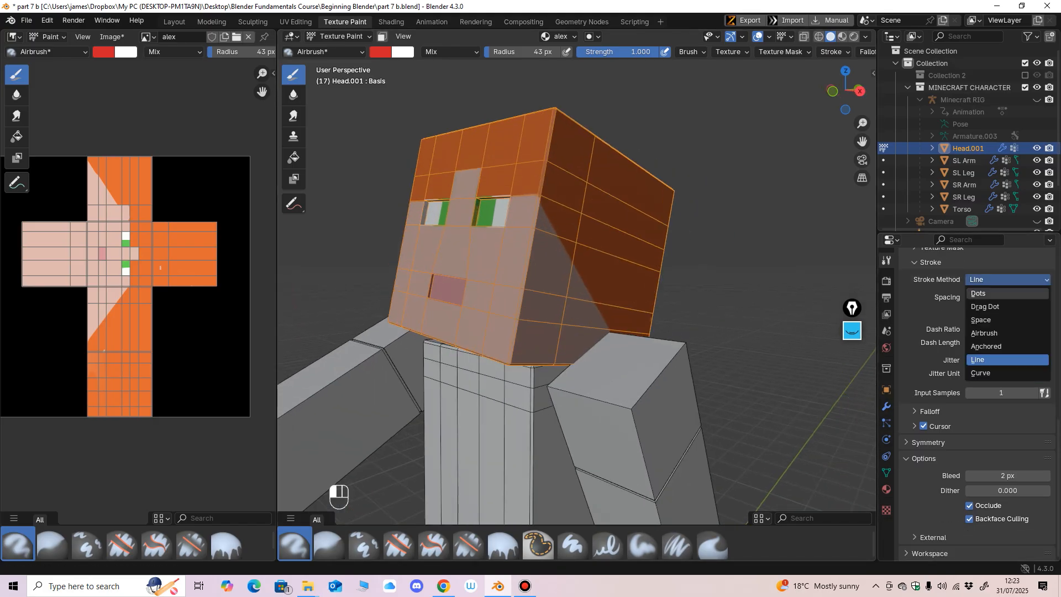
click(995, 294)
scroll(959, 342, up, 1)
click(923, 384)
mouse_move(624, 313)
middle_down()
mouse_move(588, 315)
mouse_move(620, 301)
mouse_move(541, 192)
middle_up()
drag(545, 159, 519, 388)
key(ctrl+z)
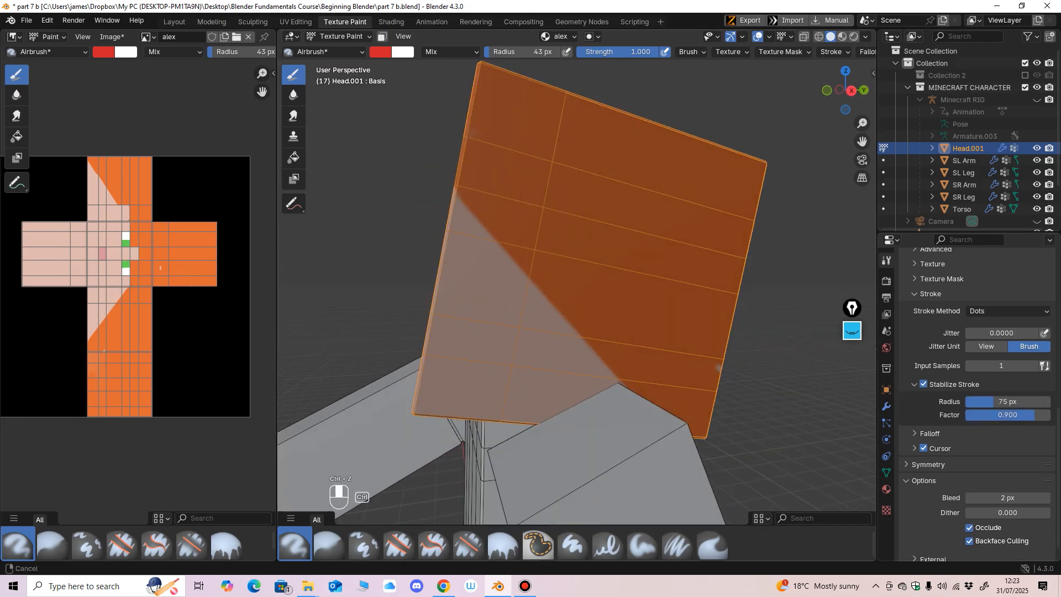
Step: Set the brush radius to 48 px and the Stabilize Stroke radius to 125 px
ctrl+middle_drag(518, 289, 518, 253)
mouse_move(519, 176)
middle_down()
mouse_move(508, 201)
mouse_move(514, 171)
middle_up()
key(f)
click(503, 200)
scroll(514, 170, down, 2)
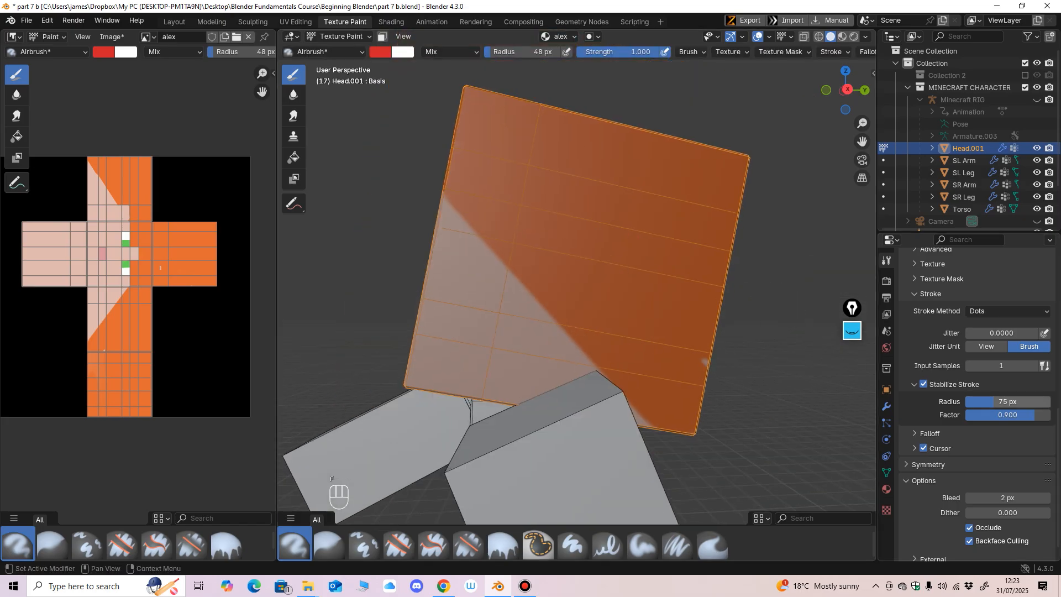
drag(1001, 401, 1015, 402)
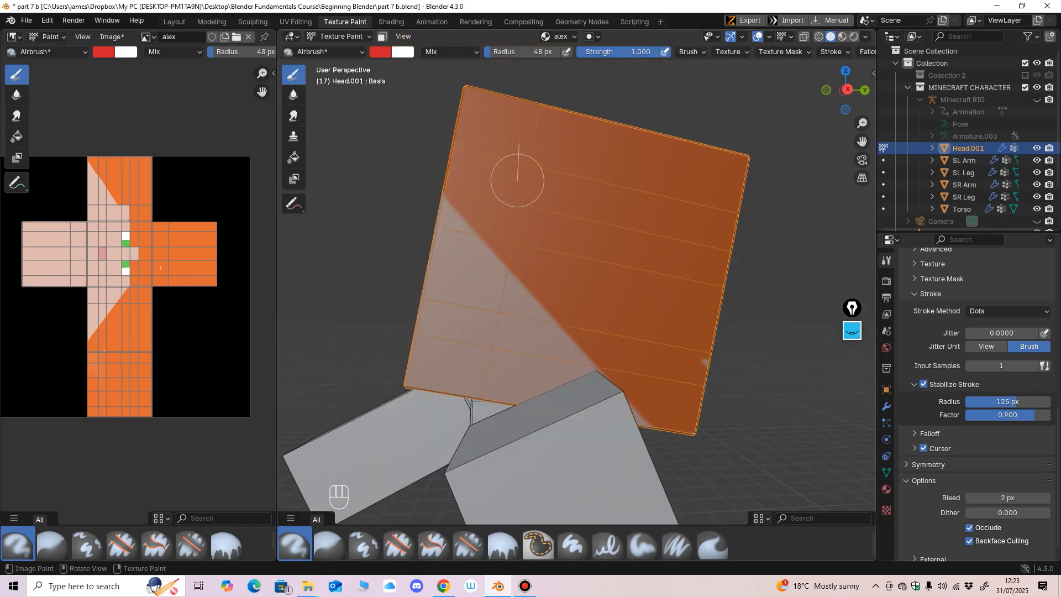
Step: Try several stabilized red strokes down and diagonally across the head's side, and undo them
drag(517, 180, 514, 257)
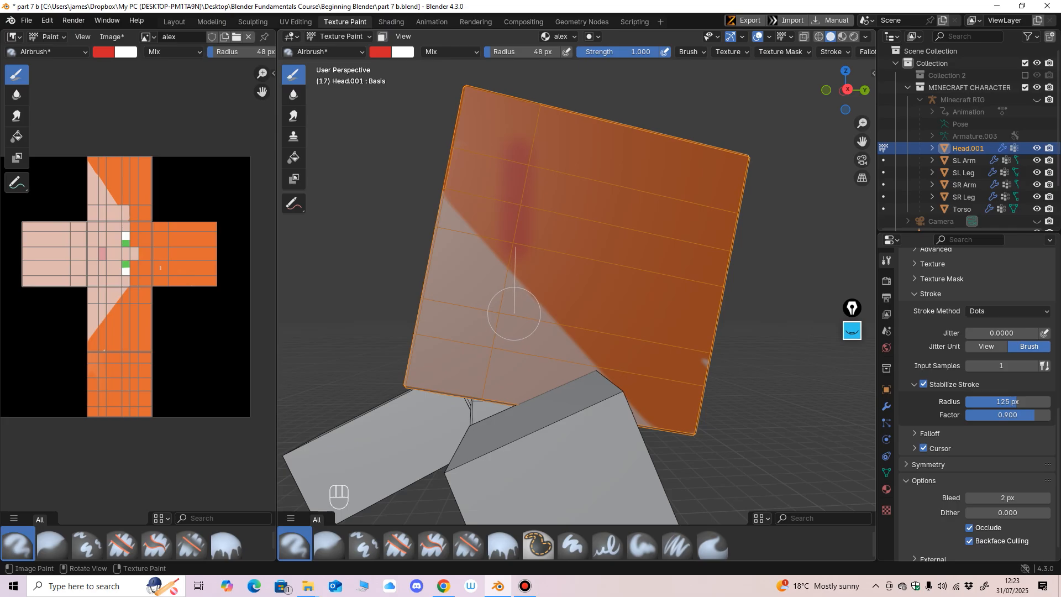
drag(656, 179, 460, 354)
key(ctrl+z)
mouse_move(654, 224)
mouse_down()
mouse_move(481, 327)
mouse_move(462, 352)
mouse_move(401, 380)
mouse_up()
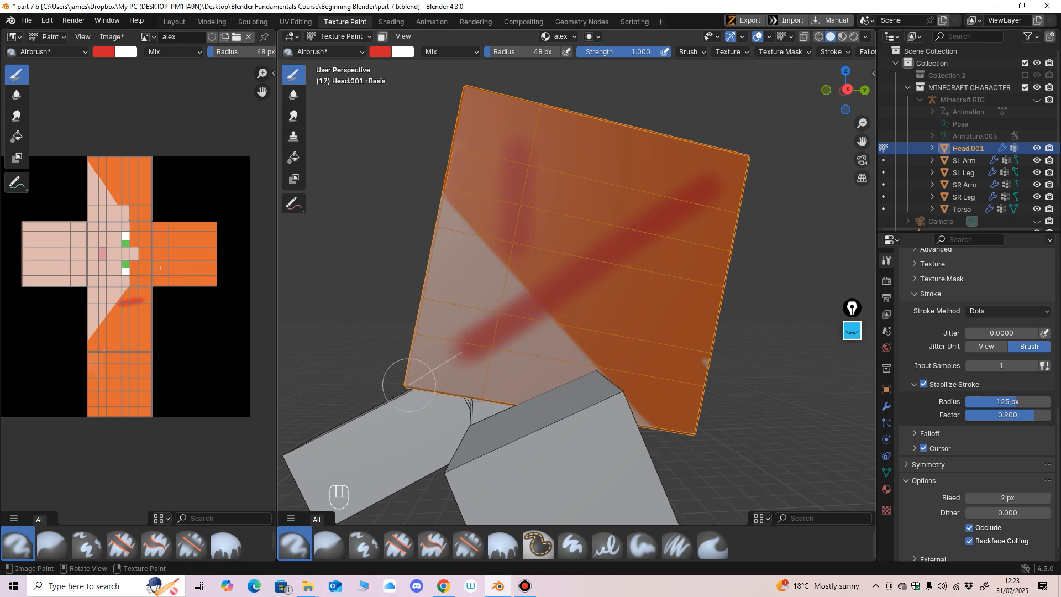
key(ctrl+z)
key(ctrl+z)
mouse_move(497, 126)
mouse_down()
mouse_move(628, 324)
mouse_move(662, 411)
mouse_up()
key(ctrl+z)
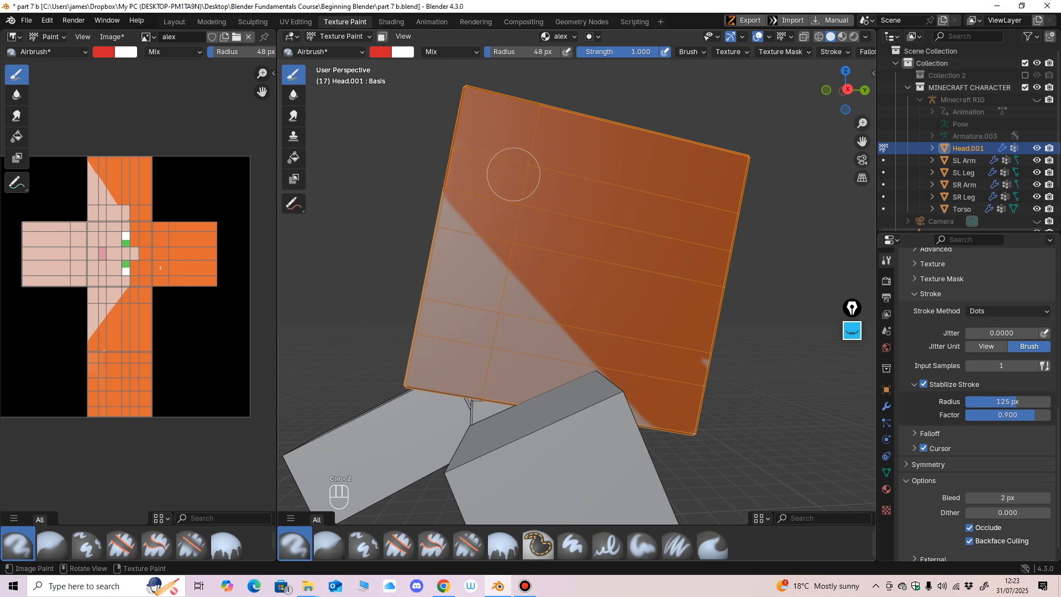
mouse_move(493, 122)
mouse_down()
mouse_move(550, 208)
mouse_move(532, 255)
mouse_move(627, 310)
mouse_move(679, 407)
mouse_move(689, 450)
mouse_move(741, 391)
mouse_up()
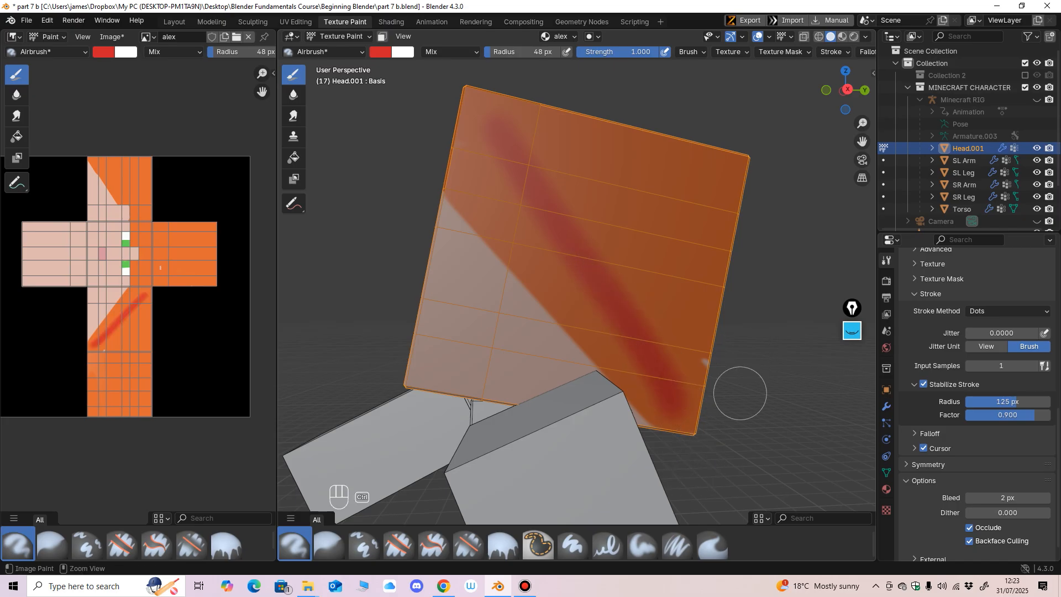
key(ctrl+z)
drag(493, 121, 677, 436)
key(ctrl+z)
Step: Keep the stroke method on Dots and disable Stabilize Stroke
click(1007, 310)
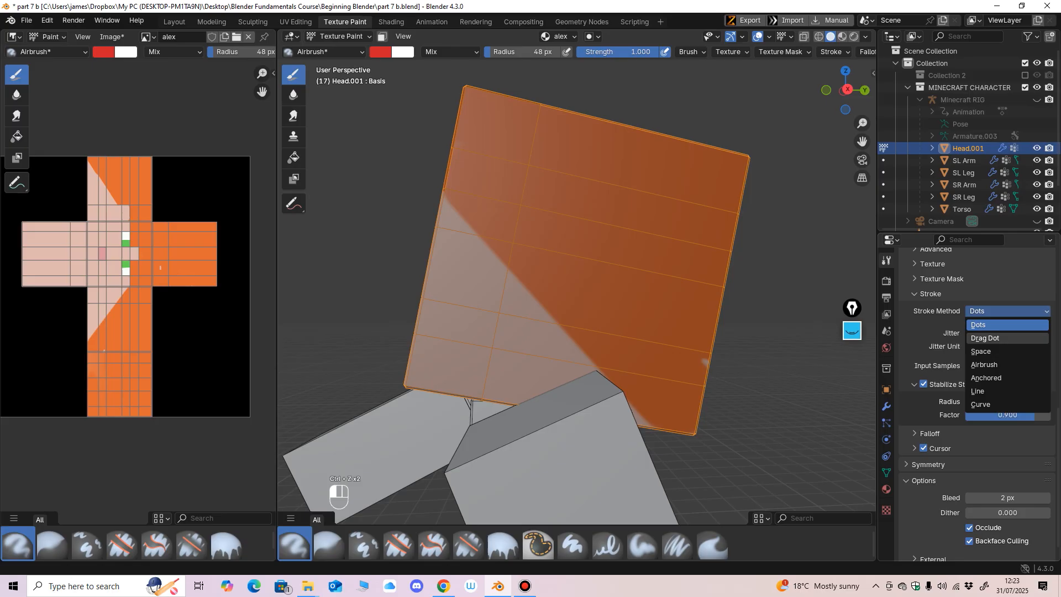
click(999, 325)
mouse_move(999, 354)
middle_down()
mouse_move(1000, 331)
mouse_move(999, 457)
mouse_move(999, 331)
middle_up()
click(923, 362)
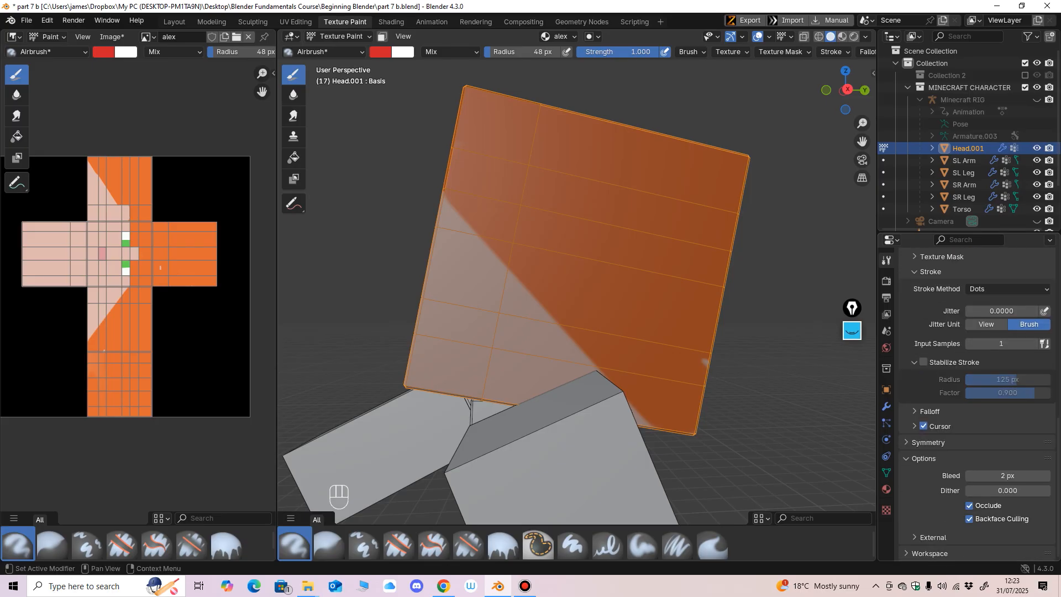
Step: Set the brush falloff curve to Smooth, test a dab on the head's side, and undo it
click(924, 411)
click(975, 428)
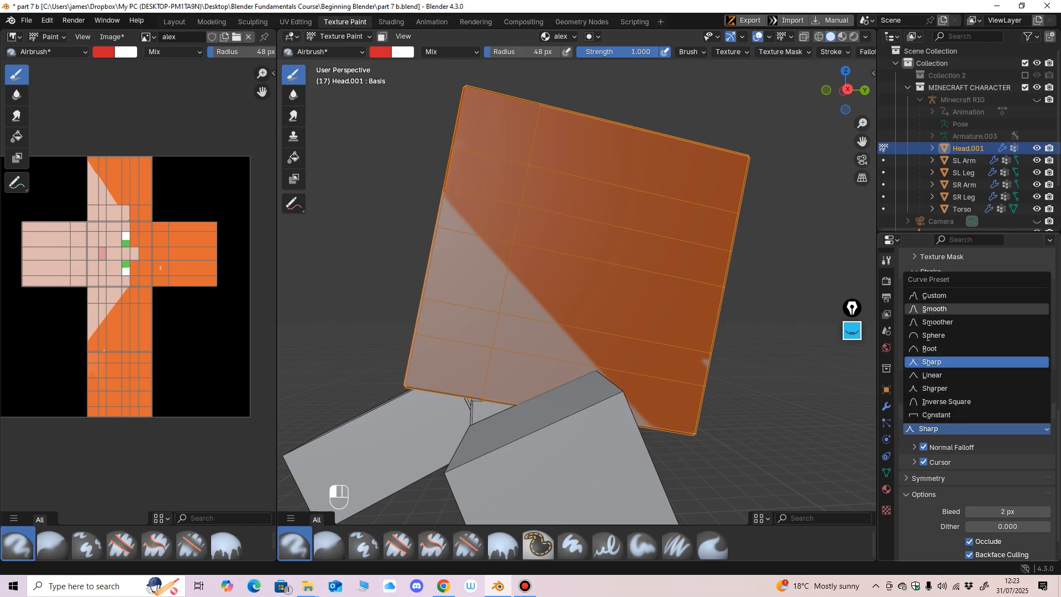
click(939, 308)
click(575, 247)
key(ctrl+z)
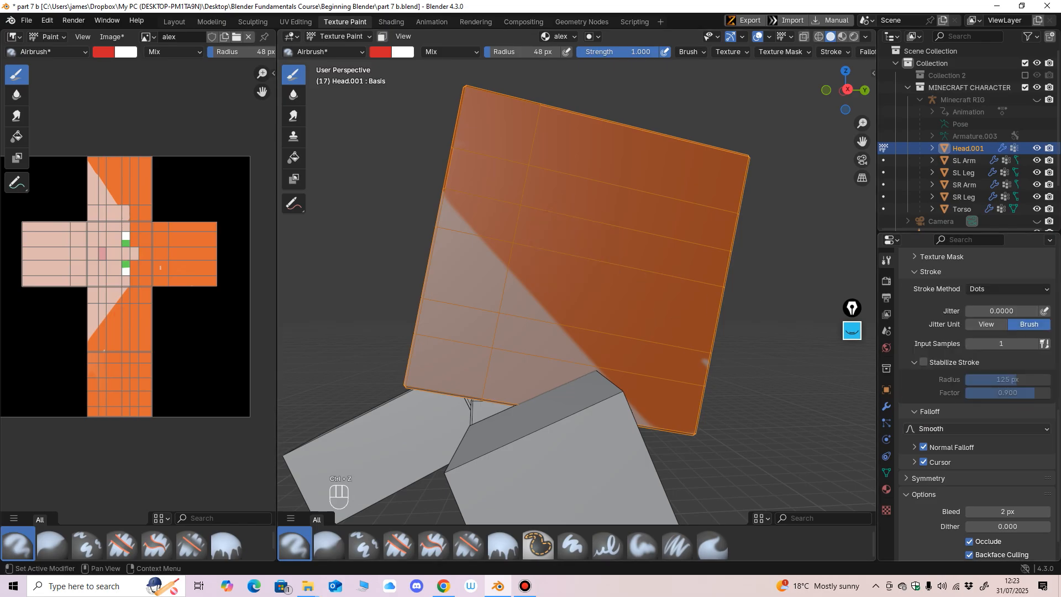
Step: Set the falloff curve to Root, test a short stroke on the head's side, and undo it
click(975, 429)
click(930, 348)
drag(579, 267, 570, 286)
key(ctrl+z)
Step: Return the falloff curve to Smooth, paint a short test stroke on the head's side, and undo it
click(975, 429)
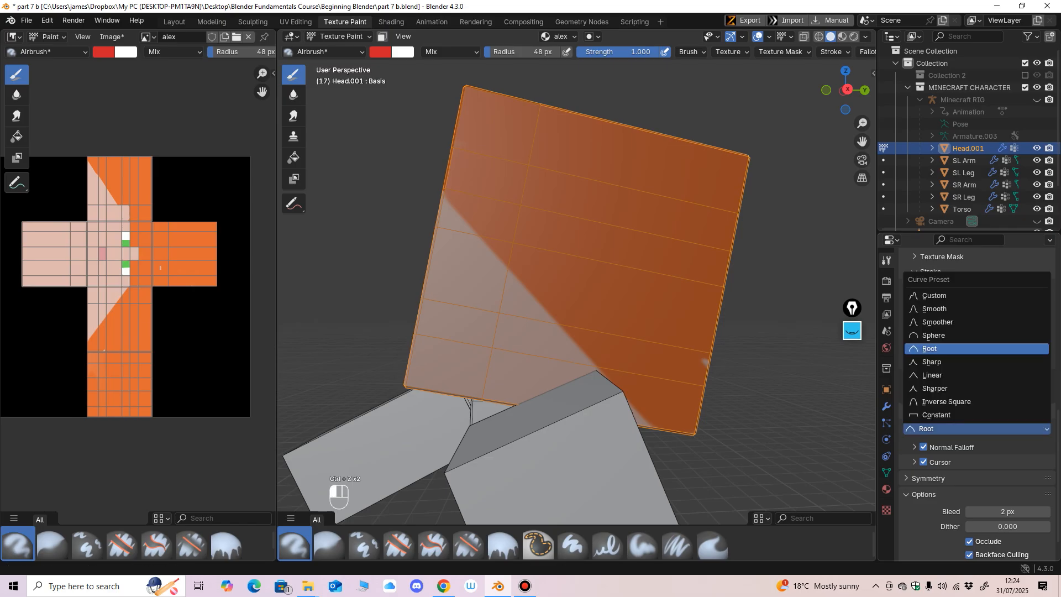
click(939, 309)
drag(545, 248, 505, 256)
key(ctrl+z)
scroll(978, 386, down, 2)
scroll(979, 403, up, 6)
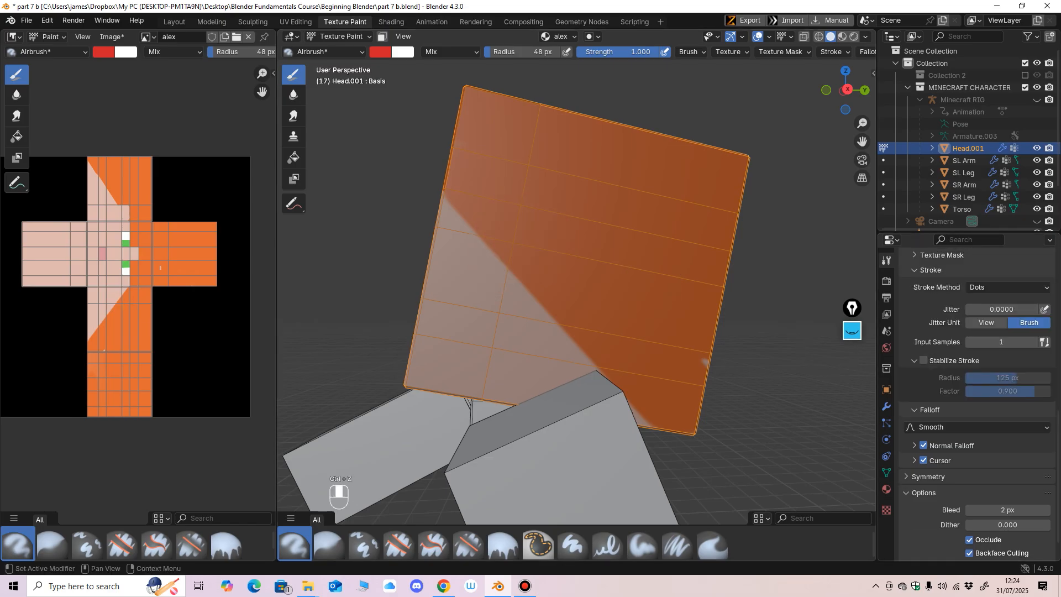
Step: Try the Blur brush on the front of the face with strengths of 0.318 and 1.000, undoing the test strokes
mouse_move(582, 314)
middle_down()
mouse_move(619, 310)
mouse_move(652, 347)
mouse_move(682, 348)
mouse_move(640, 345)
mouse_move(708, 393)
mouse_move(637, 347)
mouse_move(613, 303)
middle_up()
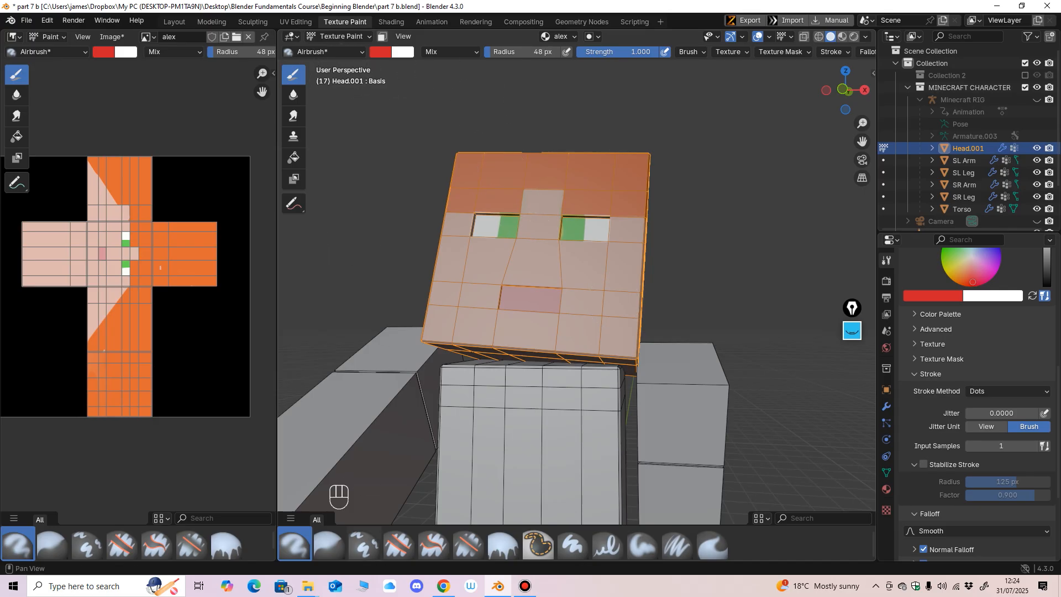
click(333, 543)
middle_drag(430, 360, 434, 388)
scroll(435, 387, up, 2)
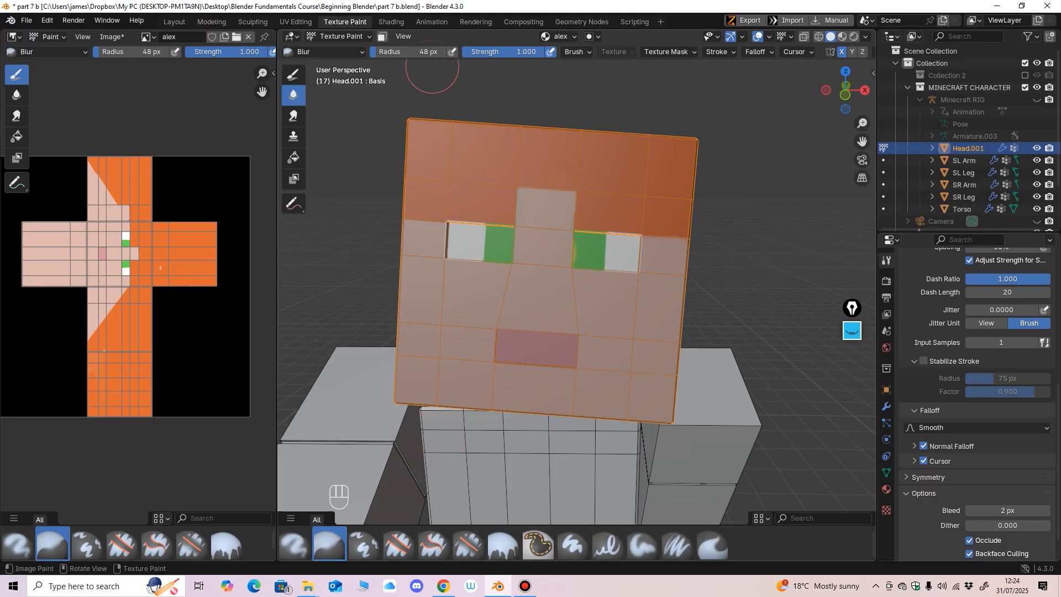
drag(525, 52, 470, 52)
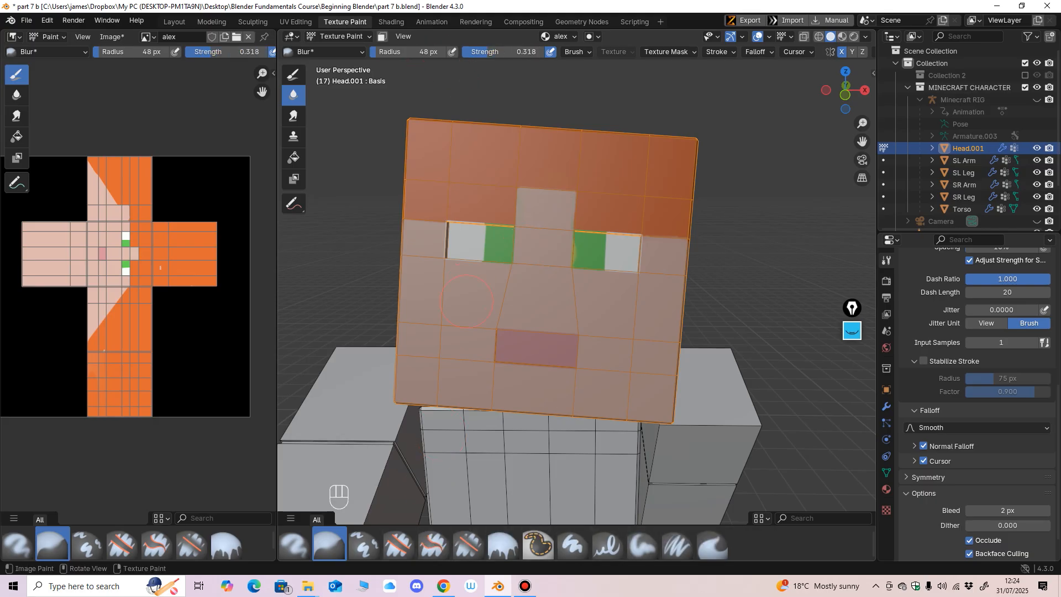
drag(489, 52, 545, 52)
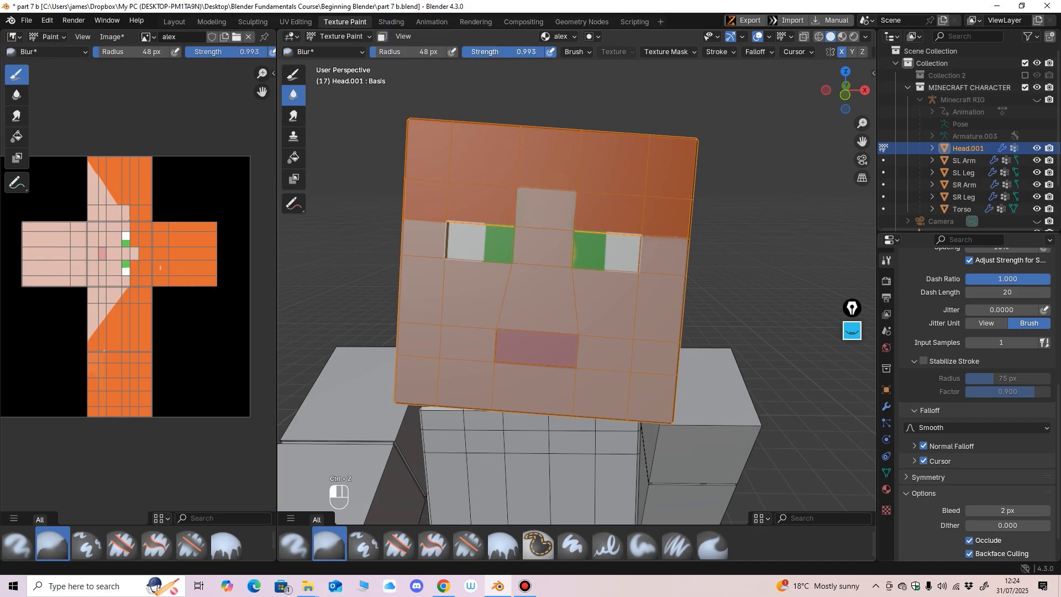
mouse_move(500, 305)
middle_down()
mouse_move(531, 310)
mouse_move(559, 331)
mouse_move(503, 306)
mouse_move(523, 96)
middle_up()
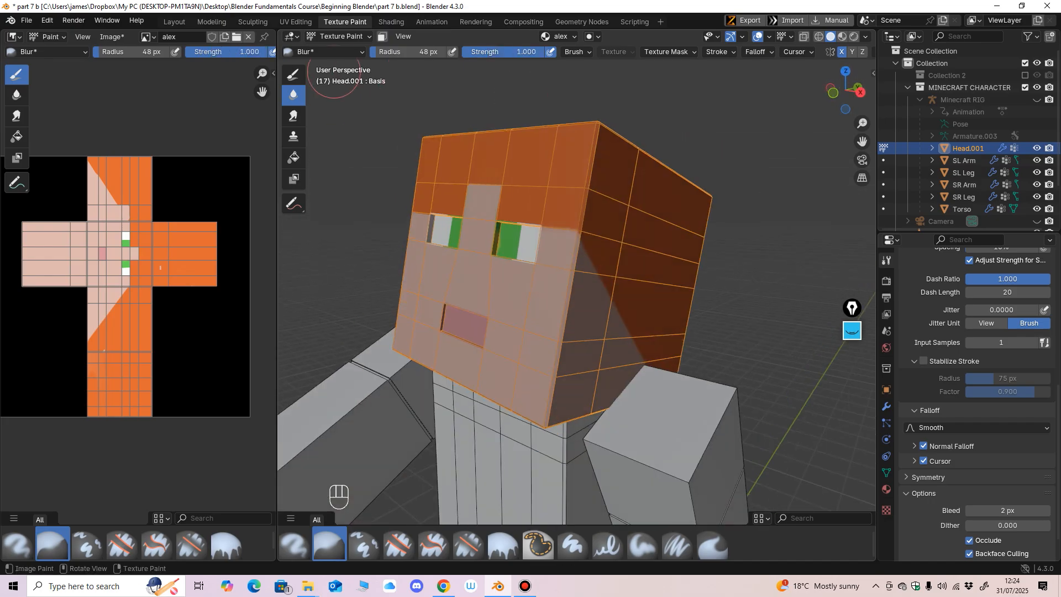
Step: Switch back to the Airbrush, test a full-strength red stroke on the face, and undo it
click(294, 75)
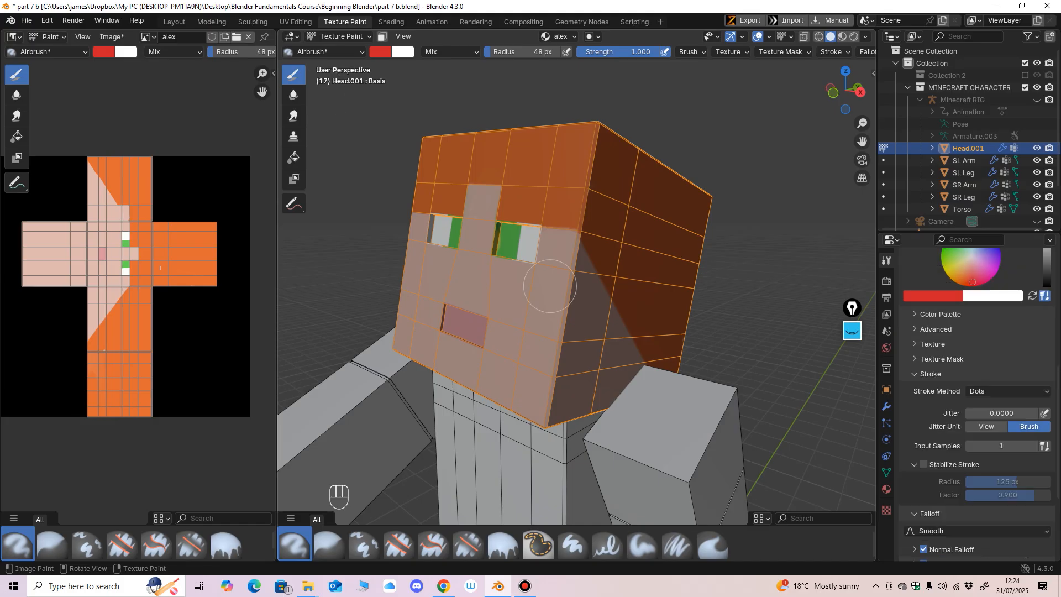
drag(547, 294, 529, 294)
key(ctrl+z)
Step: Set the Airbrush strength to 0.212 and paint a soft red blush on both cheeks of the face
mouse_move(561, 341)
middle_down()
mouse_move(589, 340)
mouse_move(574, 305)
middle_up()
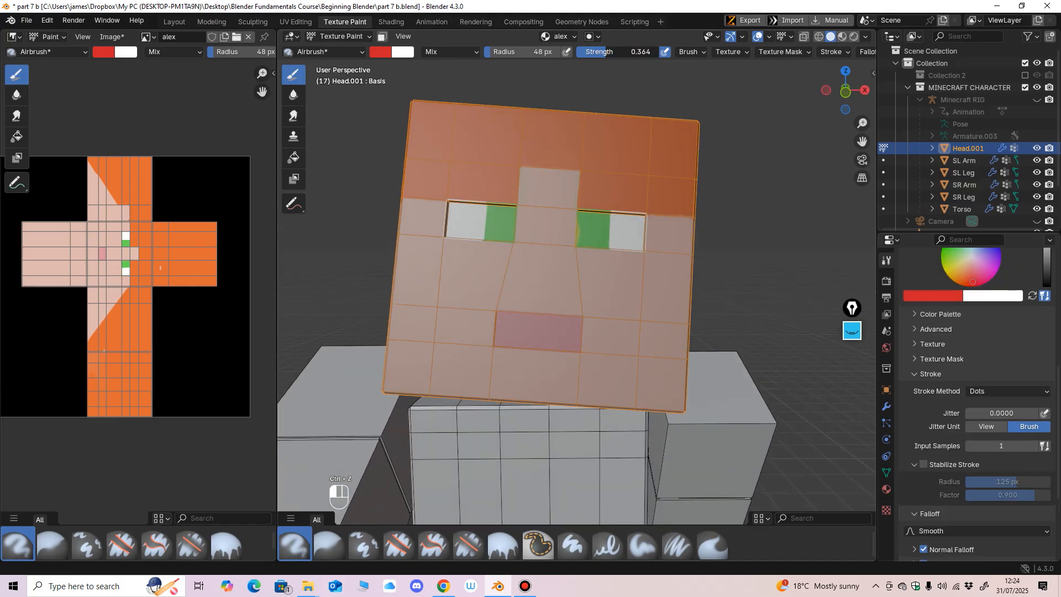
drag(583, 52, 585, 52)
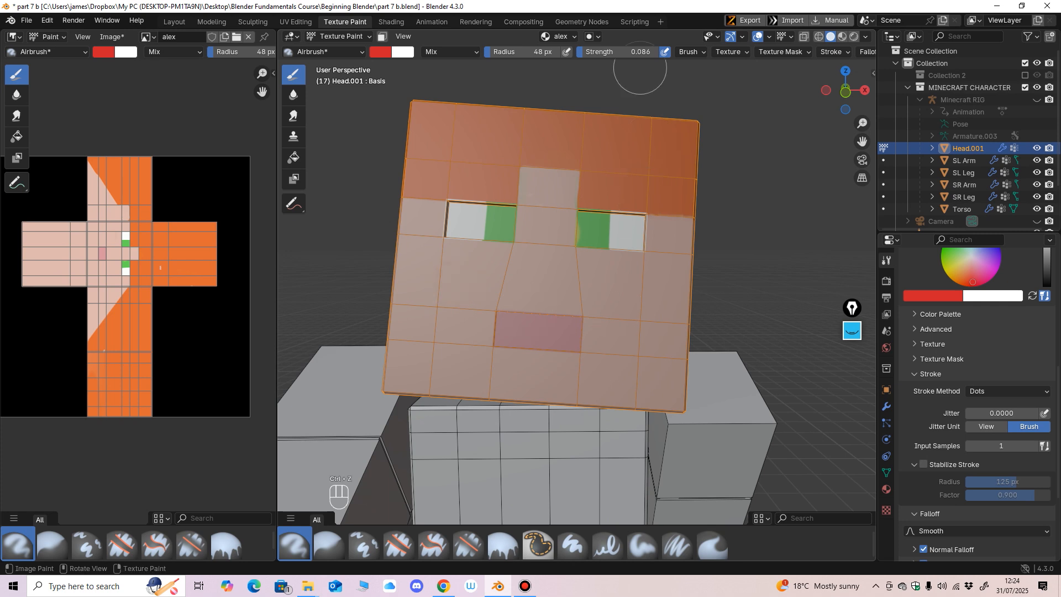
key(ctrl+z)
drag(595, 52, 594, 52)
mouse_move(620, 295)
middle_down()
mouse_move(716, 347)
mouse_move(610, 435)
middle_up()
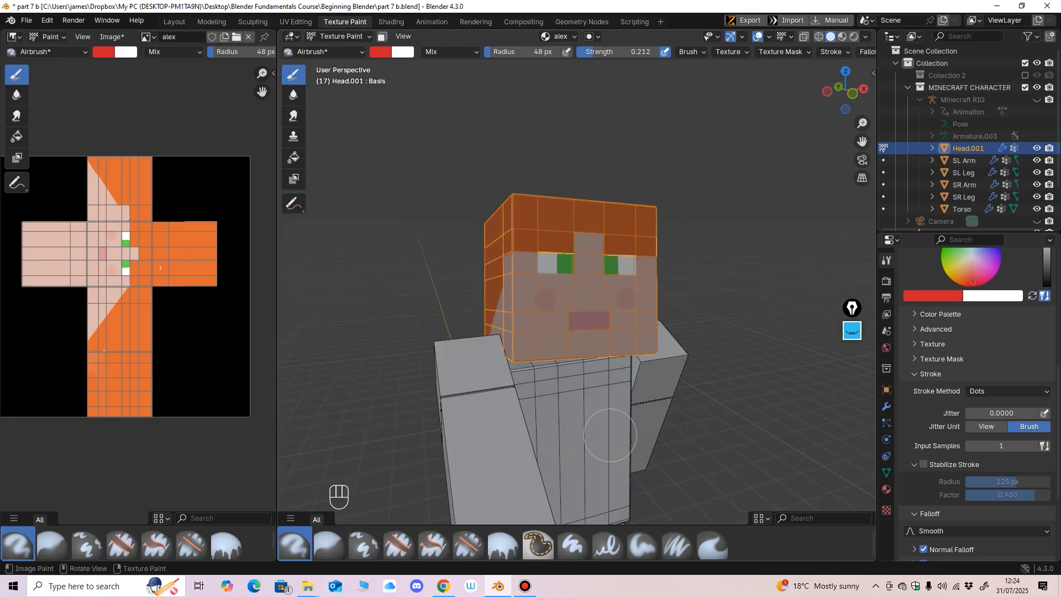
Step: Switch to Object Mode and select the character's SR Arm
click(339, 36)
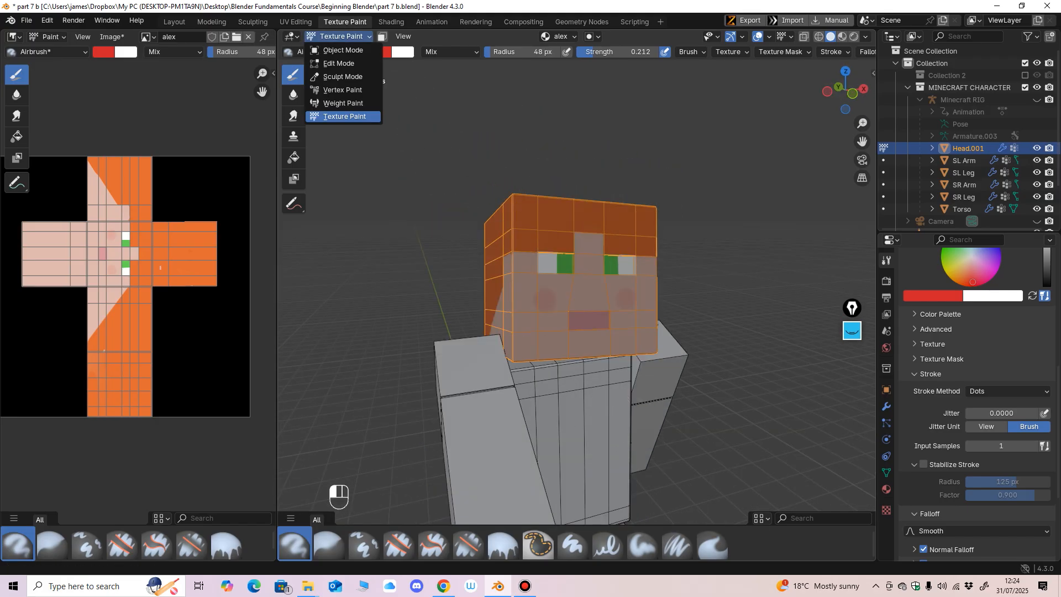
click(343, 51)
scroll(553, 298, down, 4)
middle_drag(559, 309, 525, 301)
shift+middle_drag(525, 332, 499, 283)
scroll(499, 282, up, 2)
middle_drag(563, 536, 551, 539)
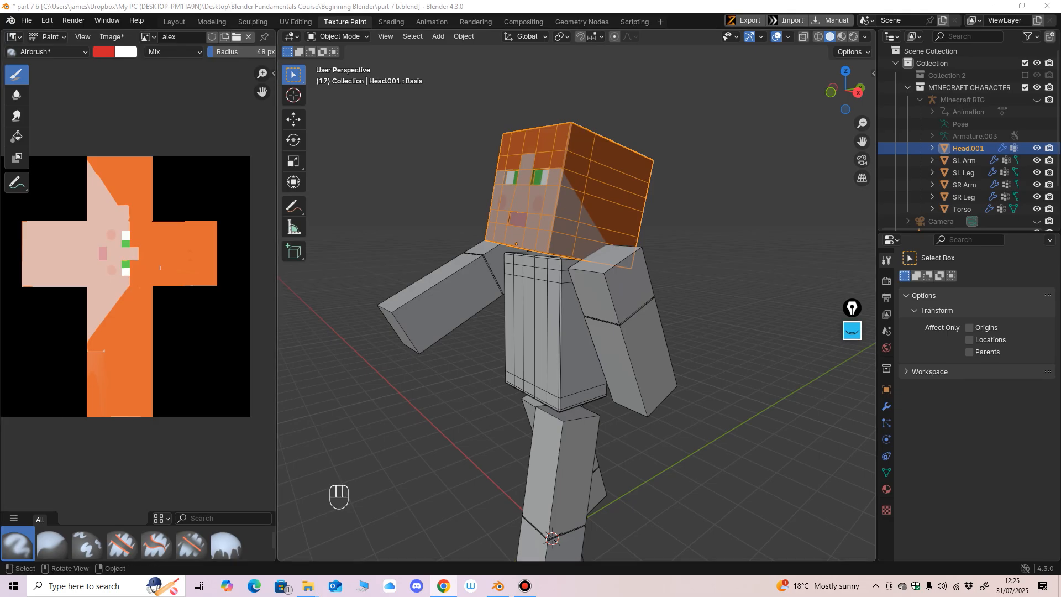
click(623, 317)
mouse_move(623, 318)
middle_down()
mouse_move(590, 311)
mouse_move(655, 326)
mouse_move(679, 312)
mouse_move(620, 314)
middle_up()
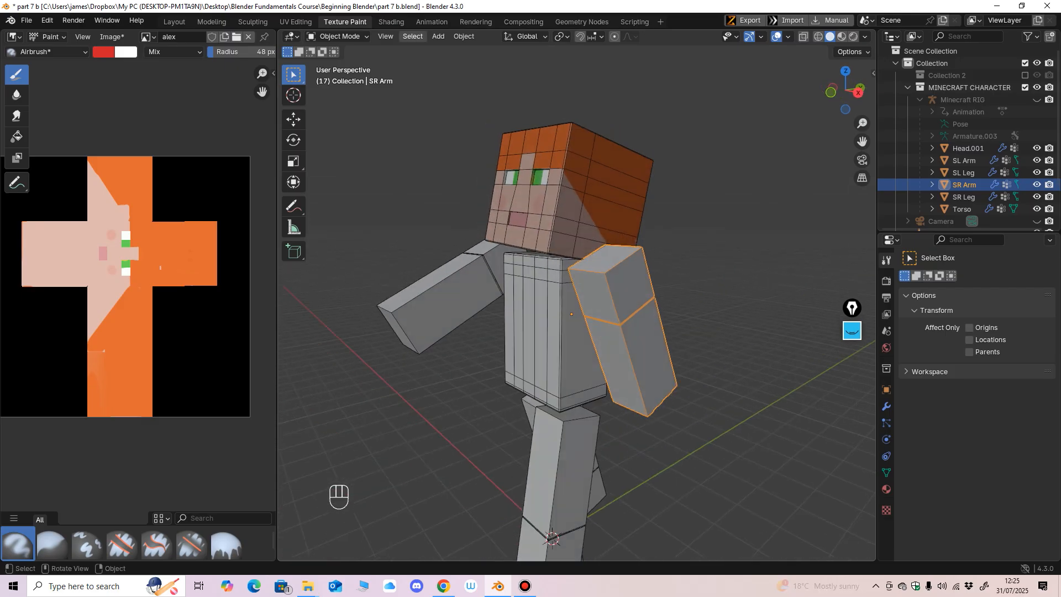
Step: Open the Shading workspace and create a new material for the SR Arm
click(391, 22)
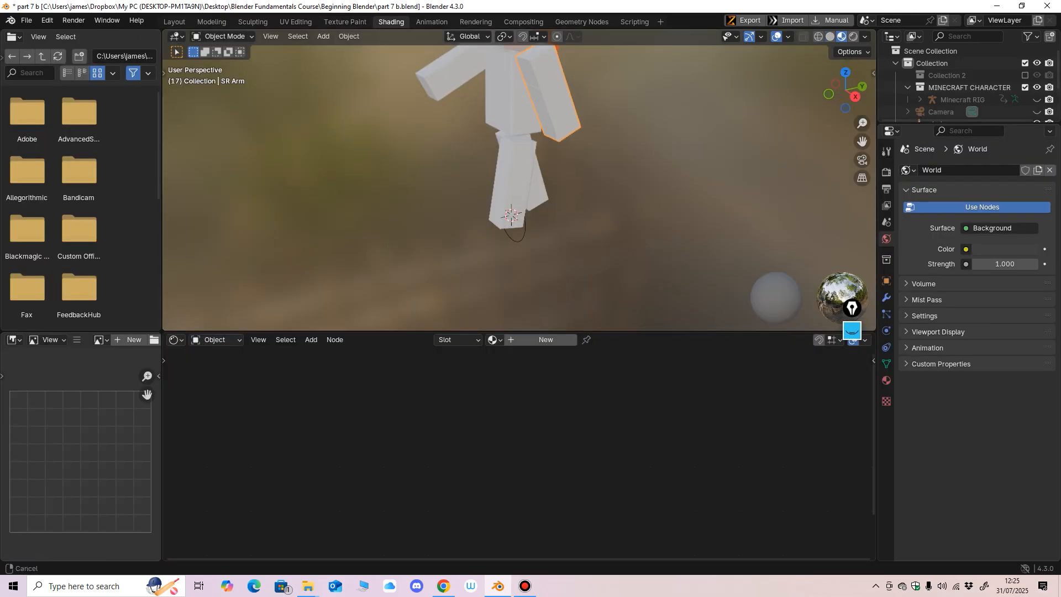
mouse_move(500, 127)
shift+middle_down()
mouse_move(501, 232)
mouse_move(497, 213)
shift+middle_up()
drag(597, 331, 597, 422)
scroll(553, 276, up, 2)
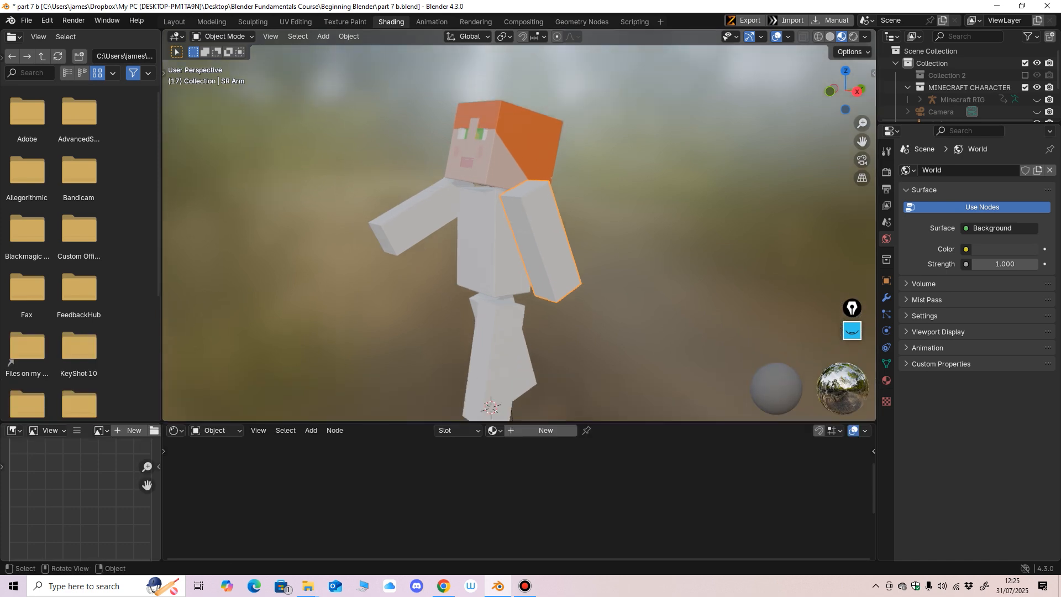
middle_drag(552, 276, 560, 275)
click(545, 430)
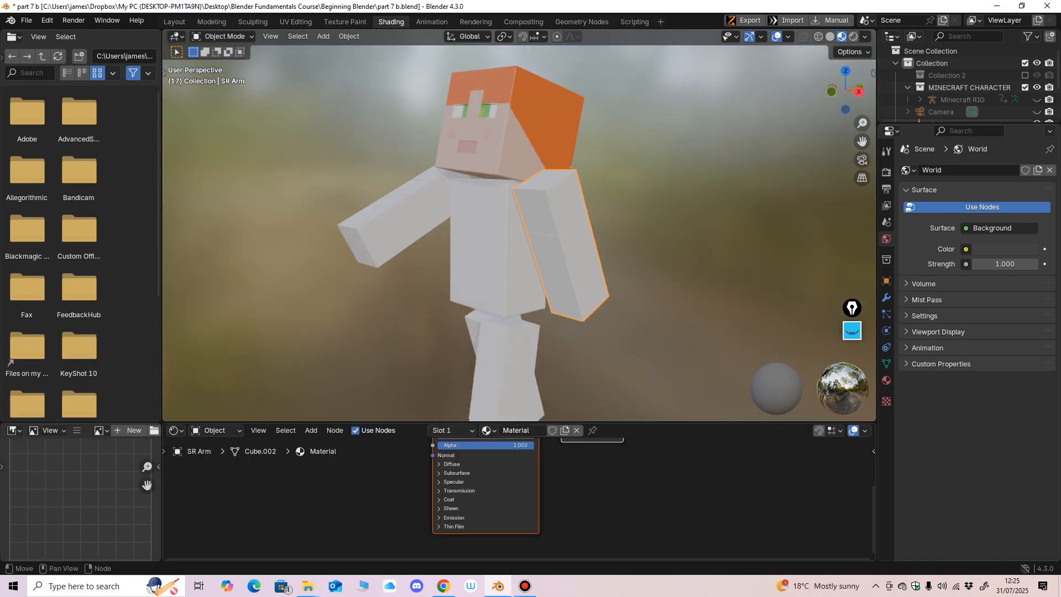
Step: Enlarge the node editor and rearrange the Principled BSDF and Material Output nodes, leaving a wider gap between them
drag(553, 422, 552, 296)
middle_drag(552, 359, 553, 402)
scroll(511, 361, up, 1)
drag(503, 363, 455, 367)
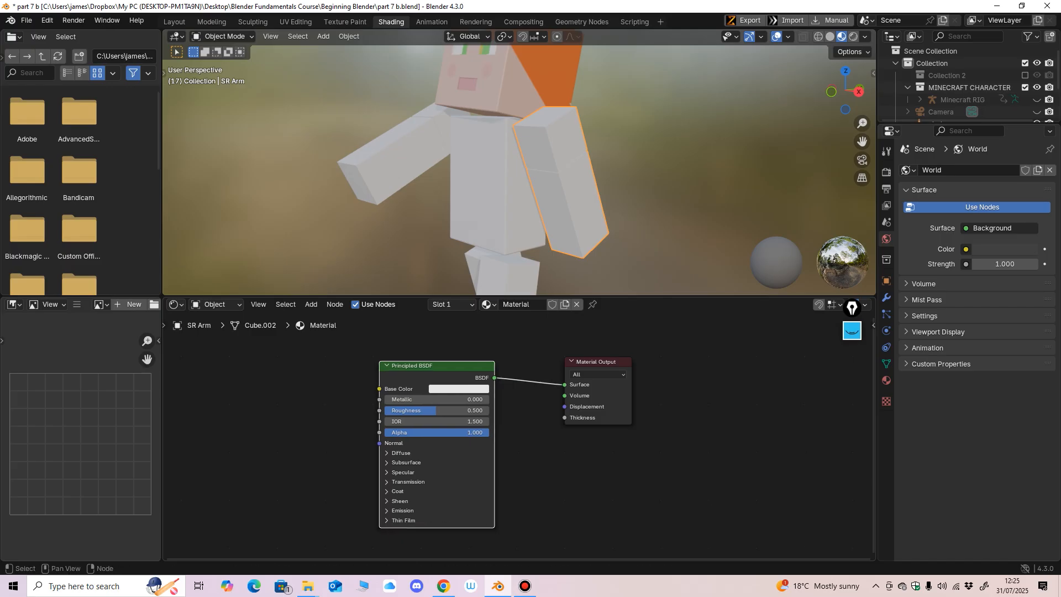
drag(599, 363, 635, 360)
drag(442, 365, 490, 362)
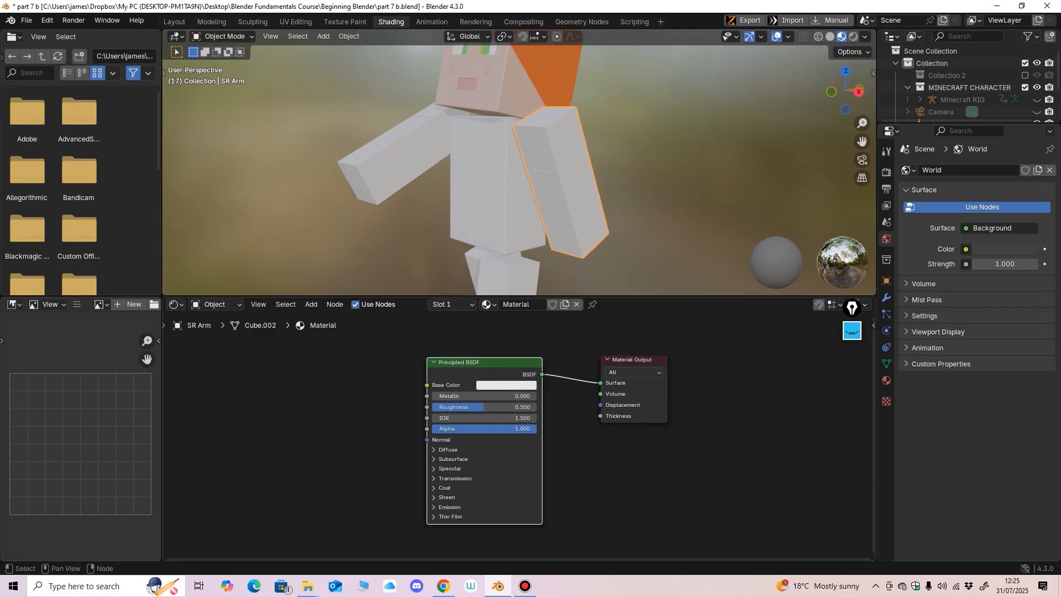
drag(633, 360, 655, 358)
middle_drag(630, 222, 602, 216)
drag(487, 363, 483, 365)
middle_drag(531, 381, 553, 389)
Step: Add a Brick Texture node and place it before the Principled BSDF
key(shift+a)
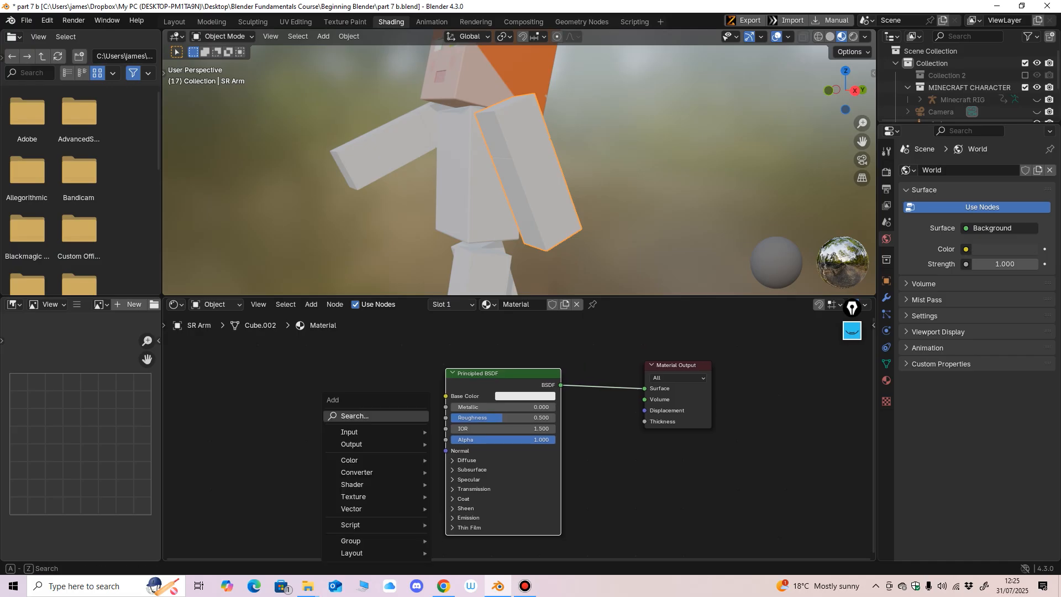
mouse_move(375, 496)
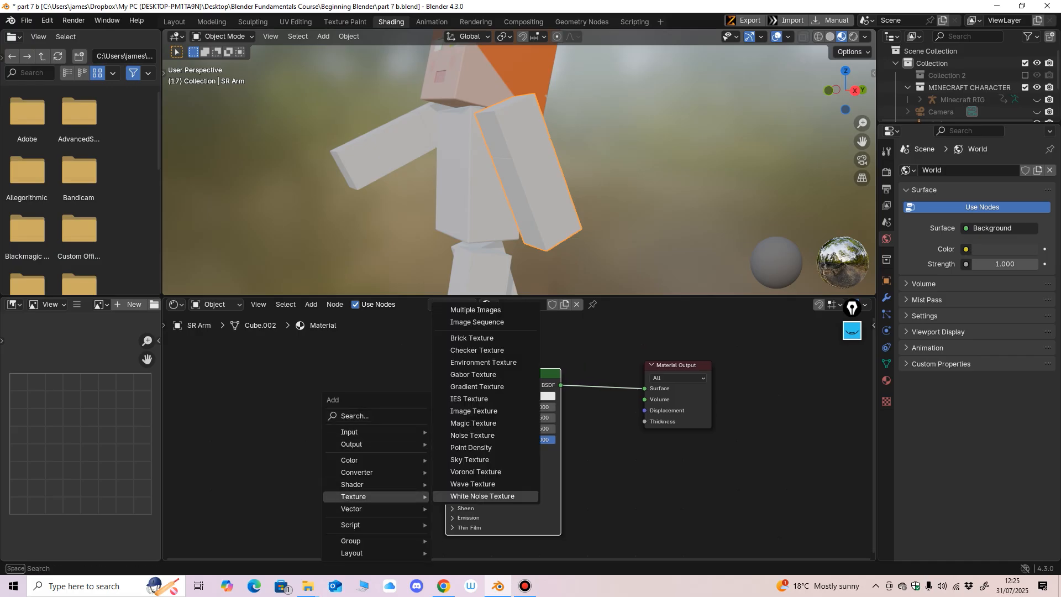
click(472, 338)
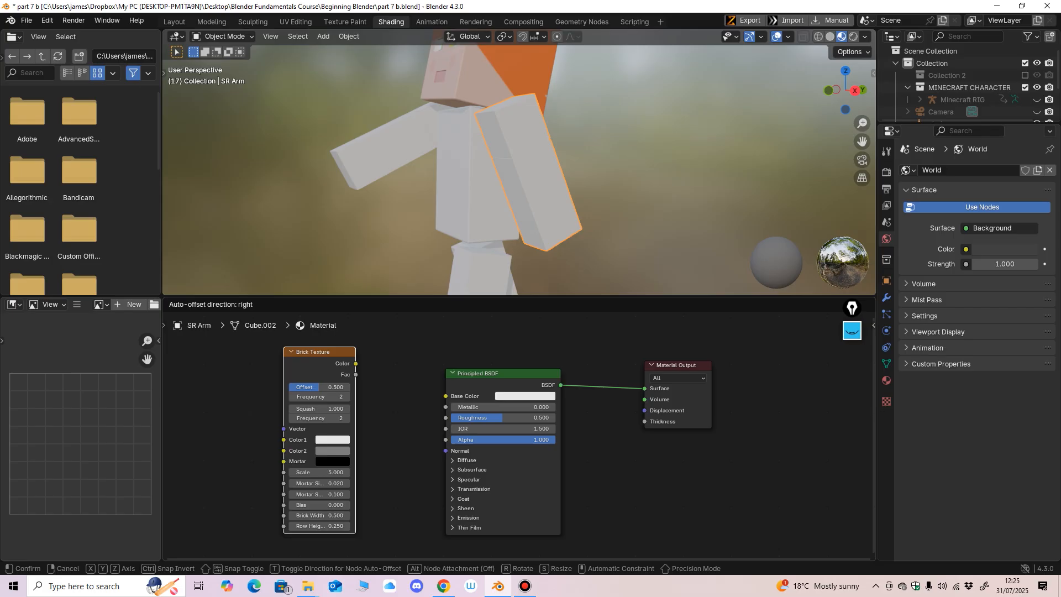
click(284, 348)
middle_drag(284, 348, 342, 352)
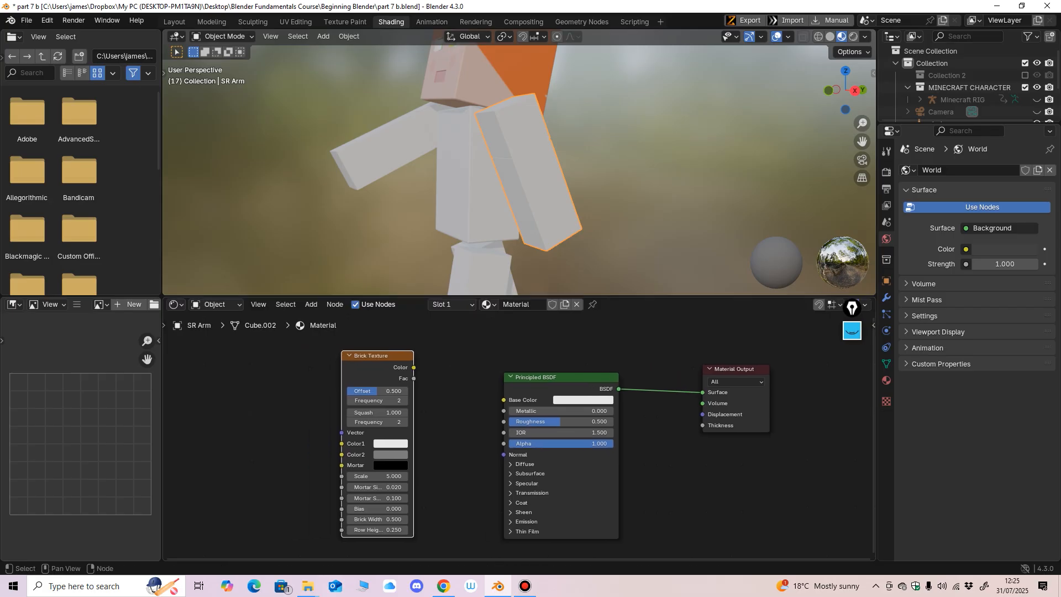
Step: Connect the Brick Texture's Color output to the Principled BSDF's Base Color and inspect the pattern on the arm
drag(413, 368, 430, 363)
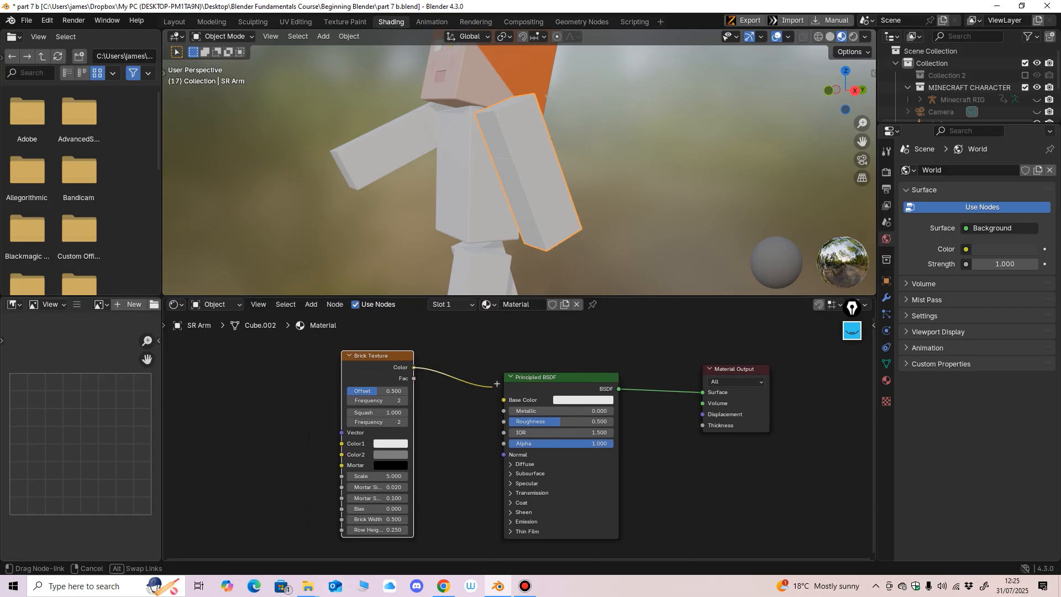
drag(497, 384, 504, 399)
middle_drag(493, 238, 536, 204)
scroll(519, 236, up, 1)
scroll(519, 237, up, 2)
scroll(519, 232, up, 2)
scroll(519, 233, down, 2)
scroll(536, 205, up, 1)
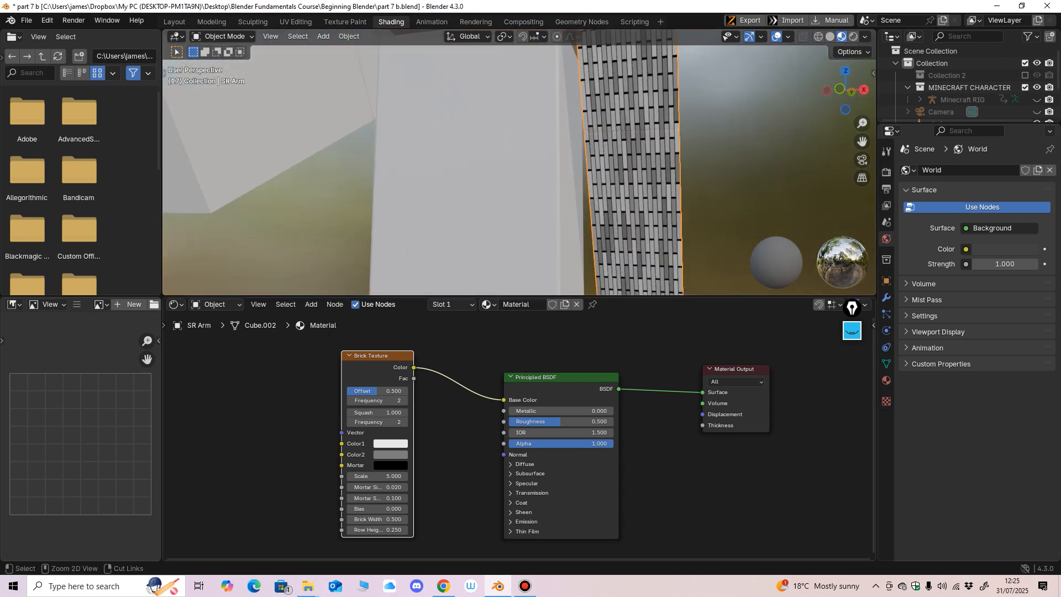
Step: Add linked Texture Coordinate and Mapping nodes to the Brick Texture, and move the Brick Texture closer to the Principled BSDF
key(ctrl+t)
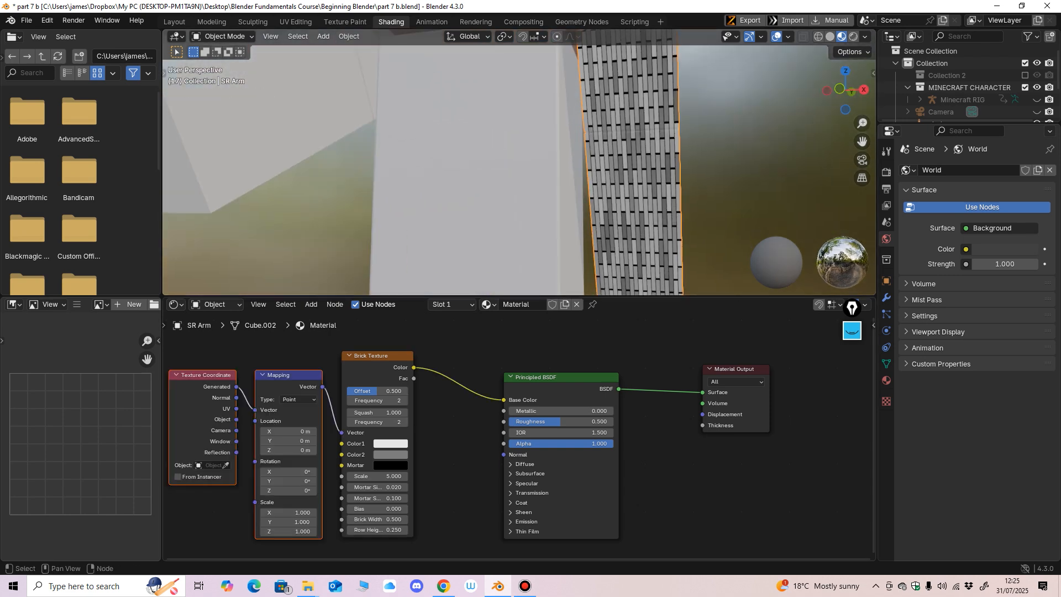
drag(381, 356, 442, 349)
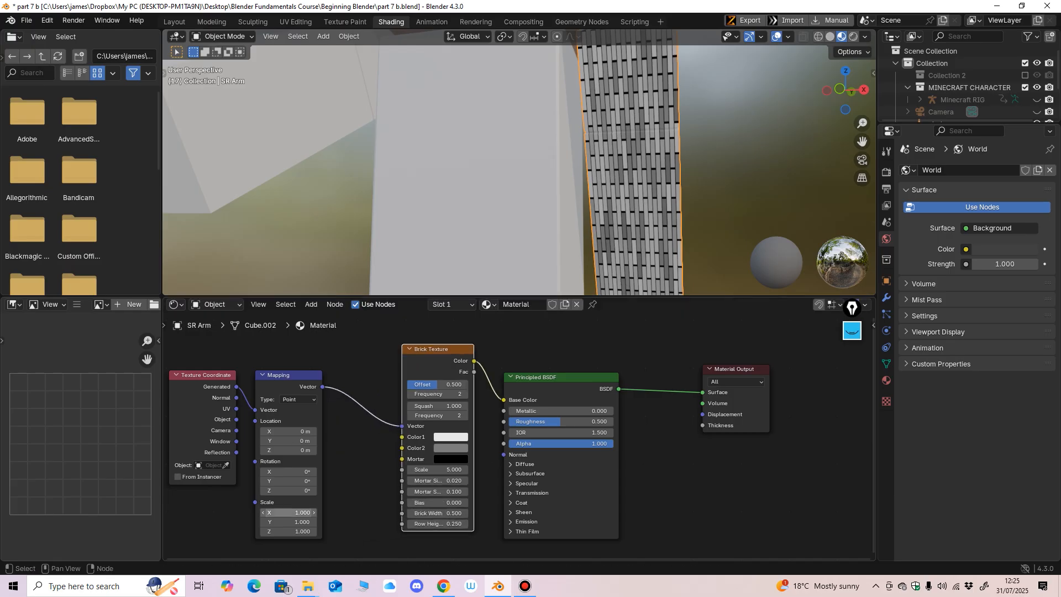
Step: Set the Mapping node's X, Y and Z scale to 0.25 and inspect the bricks around the arm
key(Return)
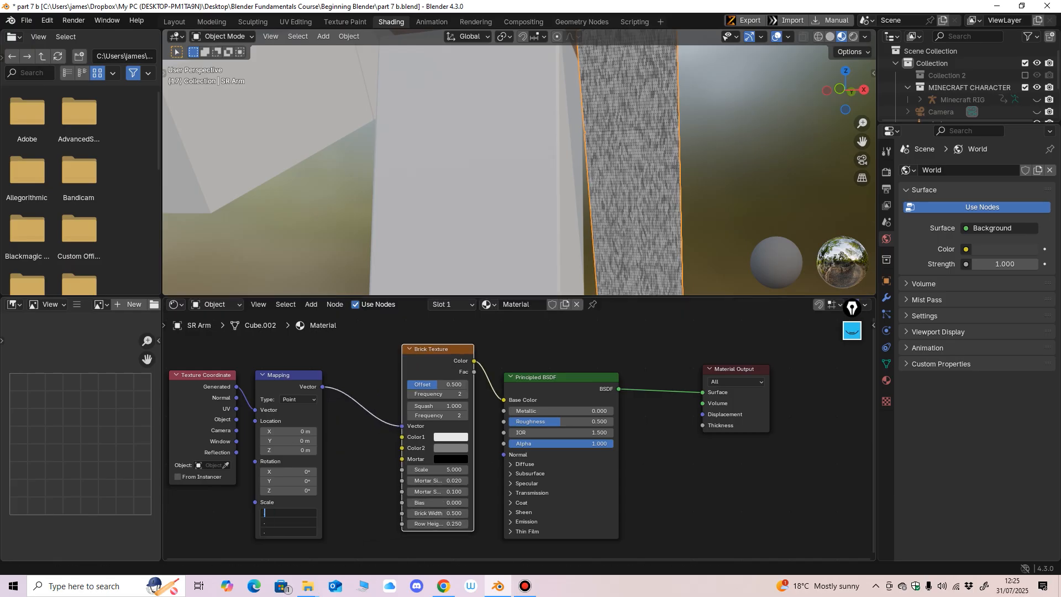
key(Return)
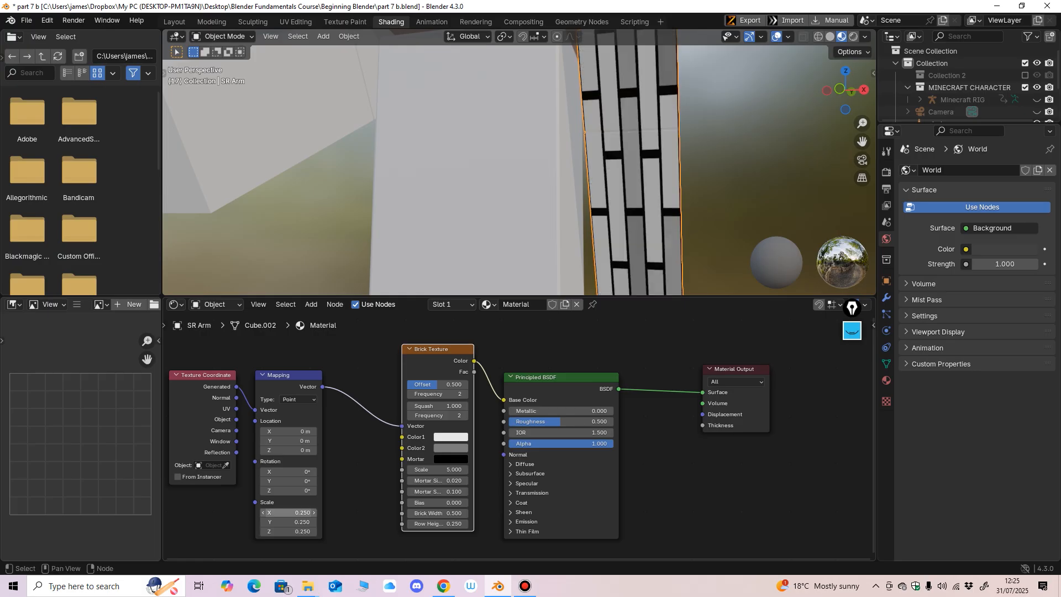
scroll(520, 163, down, 5)
middle_drag(552, 165, 338, 183)
scroll(337, 181, up, 2)
Step: Set the Mapping node's scale to 0.5 on all three axes and check the brick pattern on the arm
drag(288, 512, 288, 531)
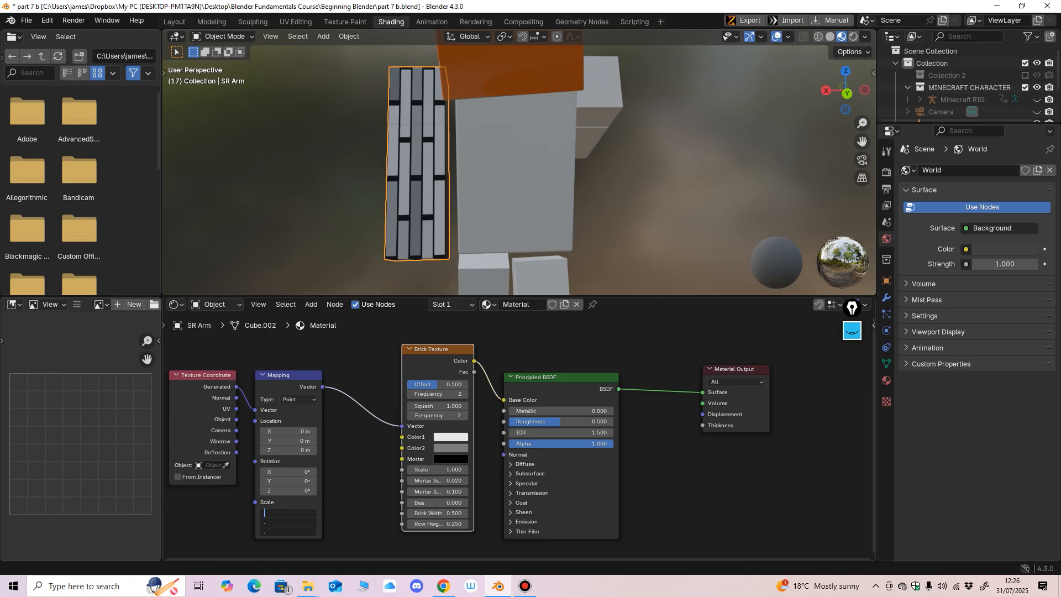
key(Return)
middle_drag(354, 181, 525, 184)
scroll(523, 443, down, 1)
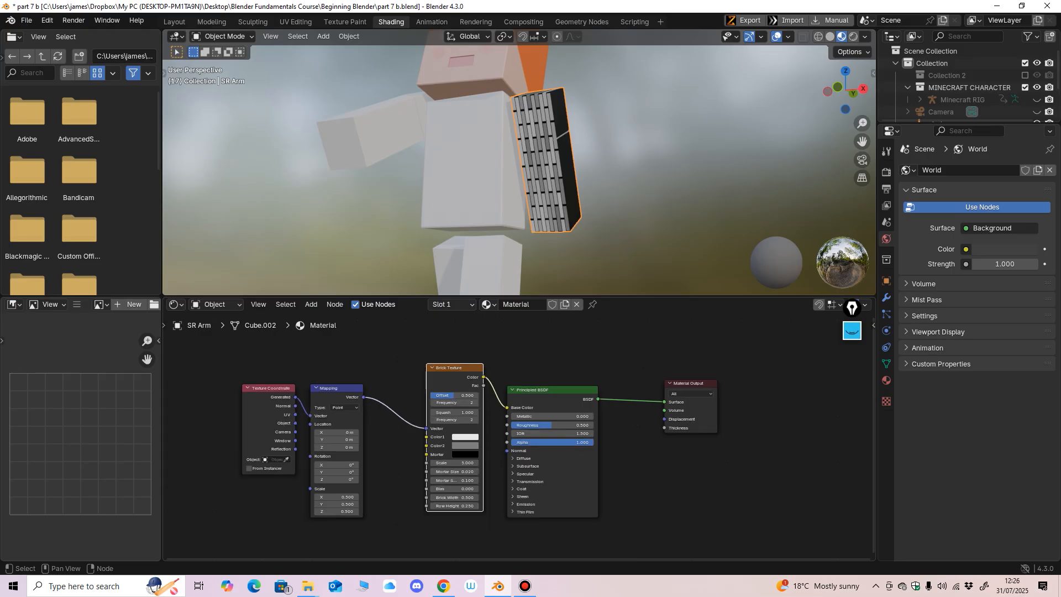
Step: Spread the brick material's five nodes apart into a clear row and view the arm from the side
drag(691, 383, 752, 361)
drag(552, 390, 623, 374)
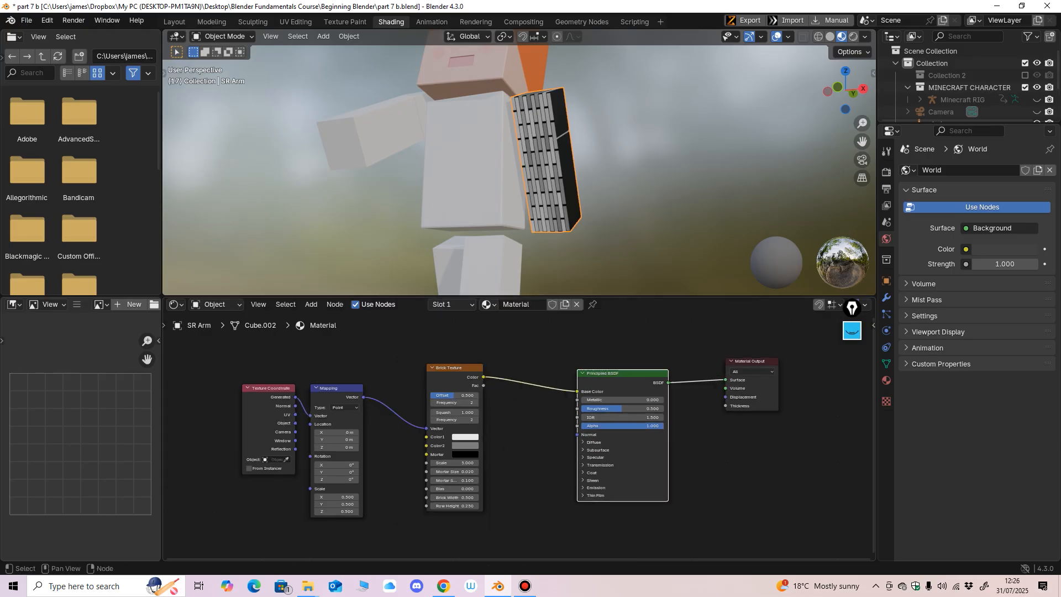
drag(454, 368, 482, 374)
drag(338, 388, 357, 388)
drag(265, 387, 242, 389)
drag(357, 388, 352, 386)
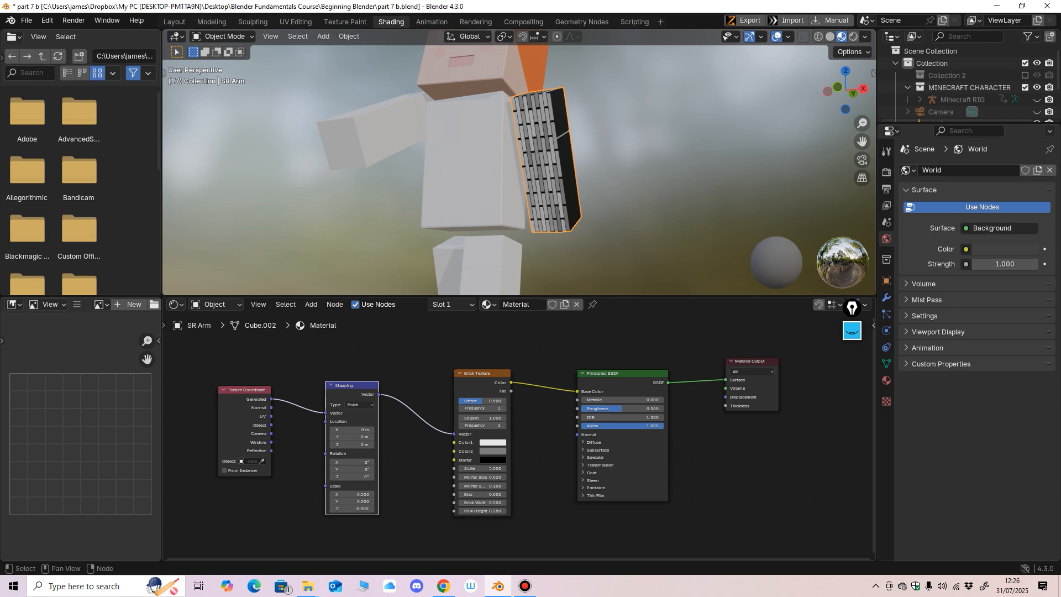
scroll(520, 162, up, 3)
scroll(520, 162, down, 3)
middle_drag(586, 166, 643, 146)
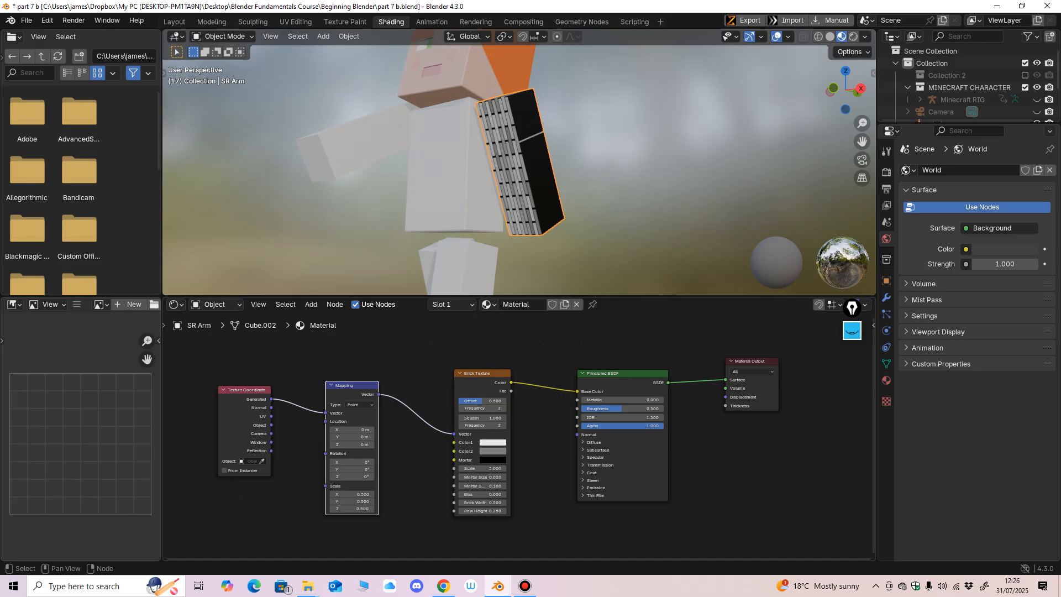
Step: Cut the link between the Brick Texture and Principled BSDF, and move the nodes apart to leave room between them
middle_drag(553, 442, 482, 442)
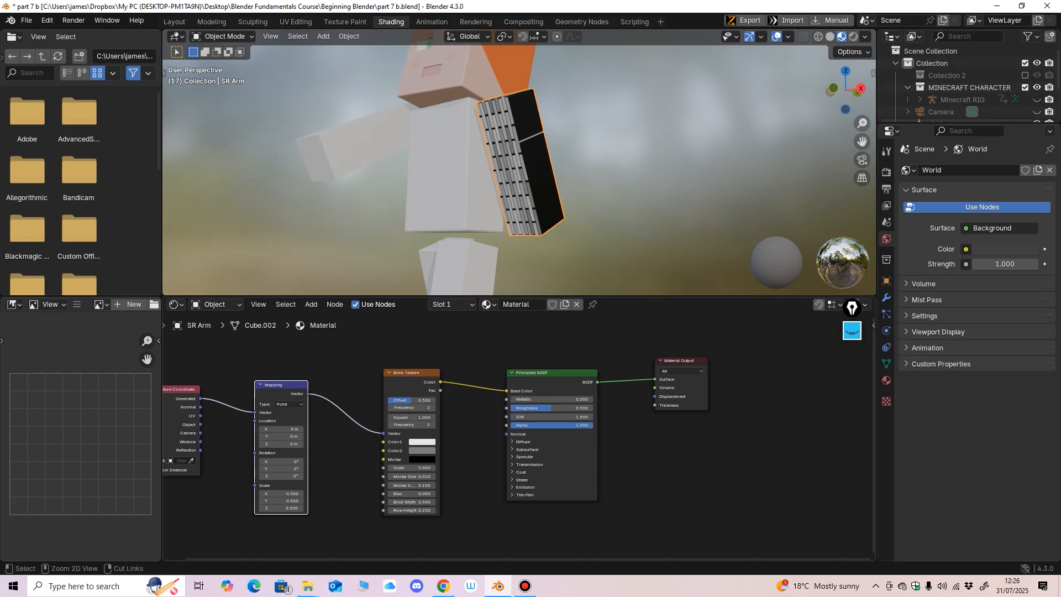
ctrl+right_drag(469, 406, 469, 410)
drag(417, 373, 391, 364)
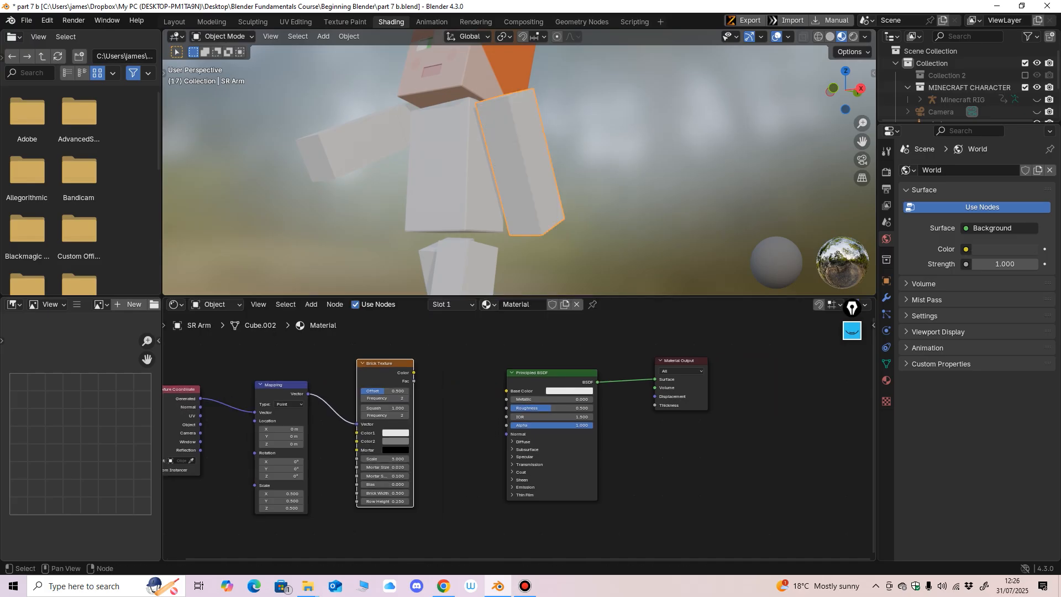
drag(545, 373, 571, 362)
drag(678, 361, 773, 352)
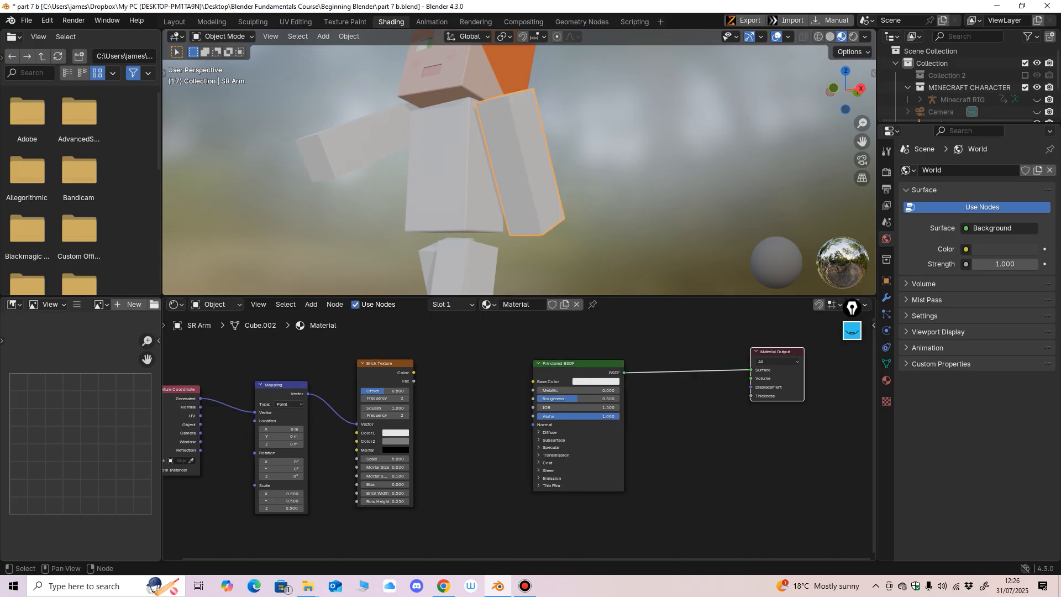
drag(569, 363, 628, 355)
Step: Add a Voronoi Texture node between the Brick Texture and the Principled BSDF
key(shift+a)
mouse_move(420, 385)
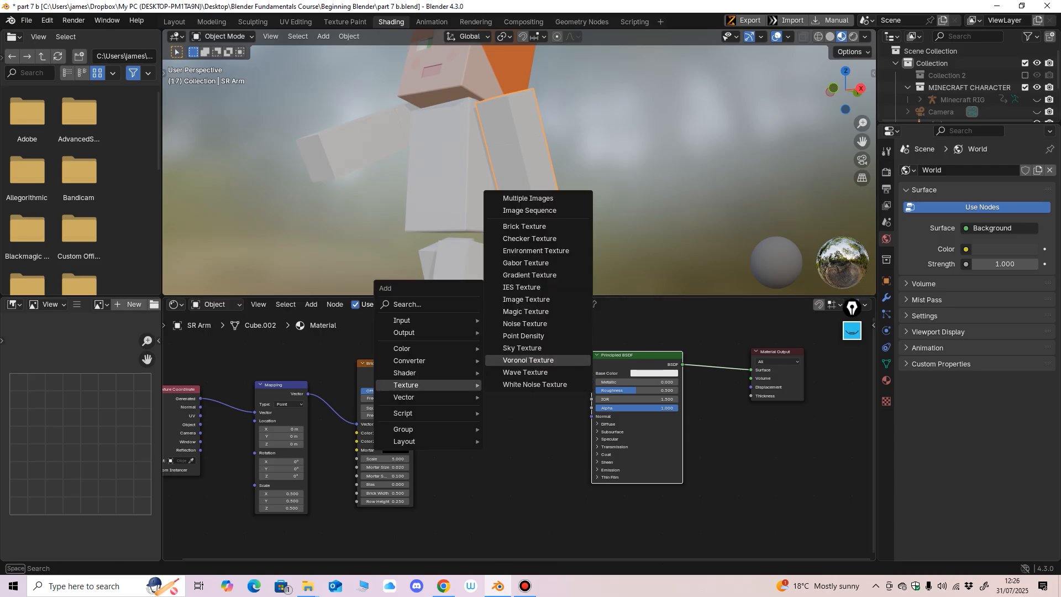
click(528, 359)
click(459, 360)
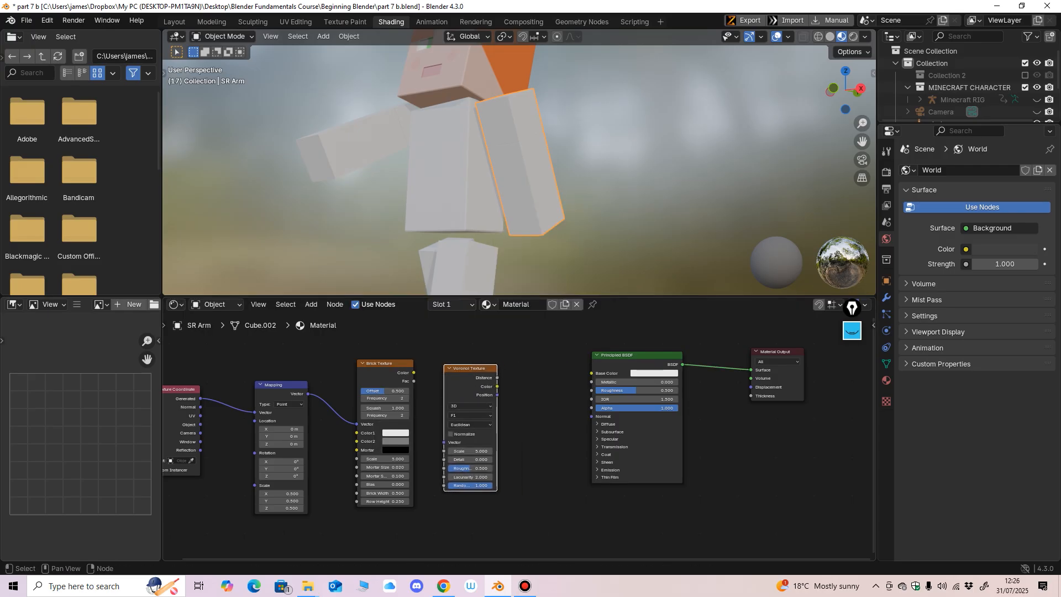
Step: Connect the Voronoi Texture's Color output to the Principled BSDF's Base Color and inspect the pattern on the arm
drag(497, 378, 591, 373)
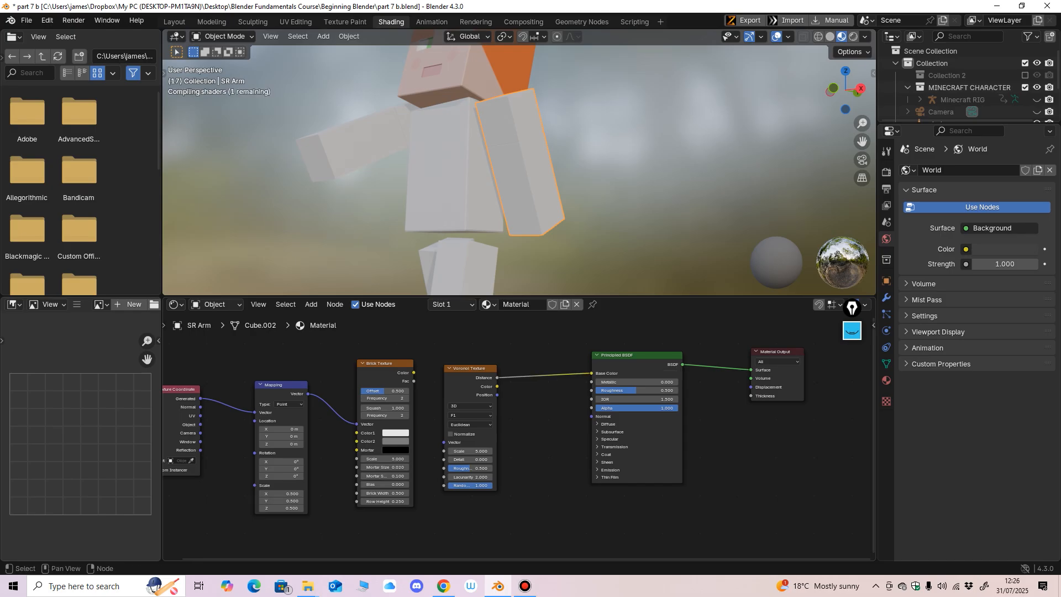
key(ctrl+z)
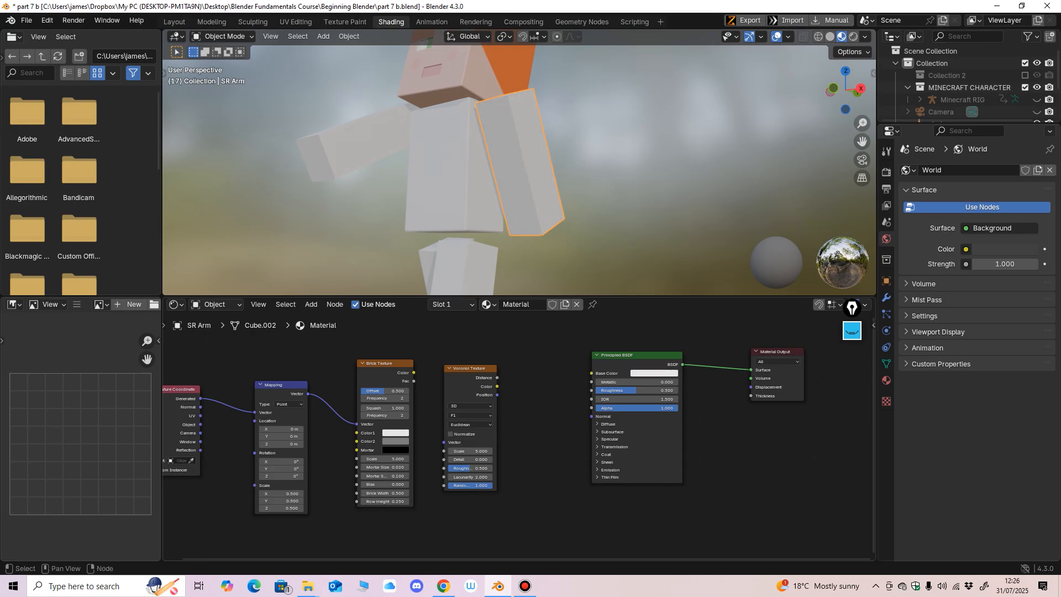
drag(496, 387, 591, 373)
mouse_move(586, 221)
middle_down()
mouse_move(550, 222)
mouse_move(566, 230)
mouse_move(539, 203)
mouse_move(470, 199)
mouse_move(598, 205)
middle_up()
scroll(550, 222, up, 2)
scroll(521, 436, up, 5)
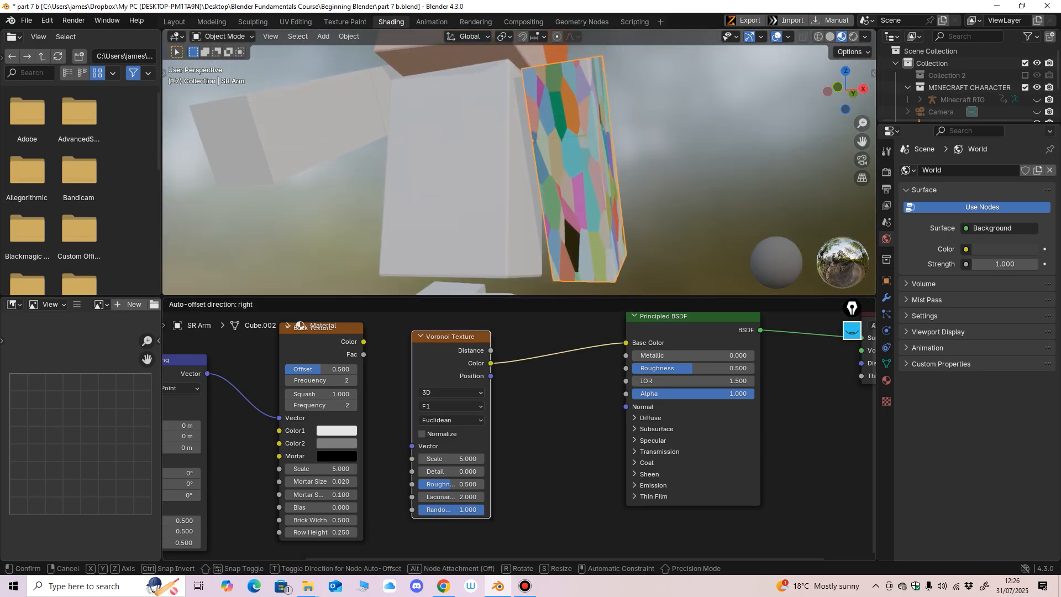
Step: Move the Voronoi Texture closer to the Principled BSDF and add linked Texture Coordinate and Mapping nodes to it
drag(442, 336, 499, 341)
key(ctrl+t)
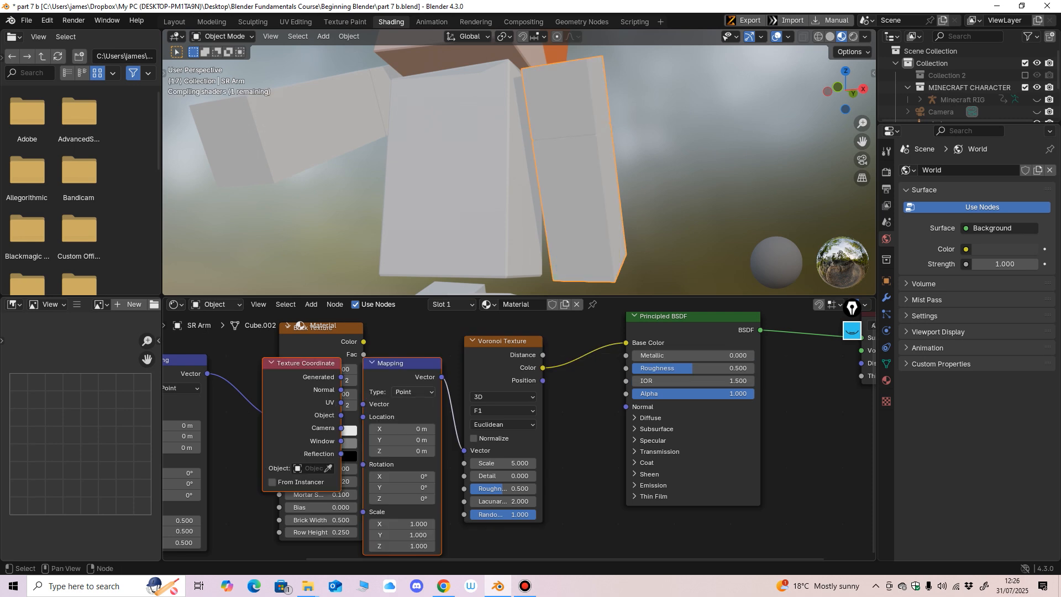
drag(404, 363, 380, 359)
scroll(519, 436, down, 6)
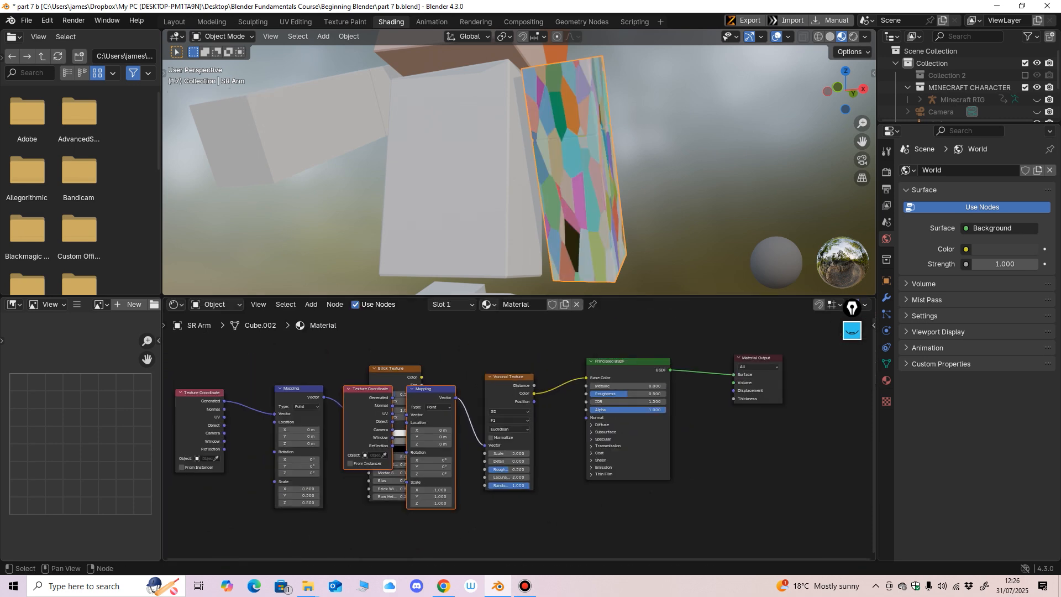
Step: Move the Brick Texture and its mapping nodes clear of the Voronoi Texture's overlapping Texture Coordinate and Mapping nodes
drag(299, 389, 267, 364)
mouse_move(334, 349)
mouse_down()
mouse_move(403, 364)
mouse_move(327, 353)
mouse_move(202, 407)
mouse_up()
drag(272, 365, 207, 361)
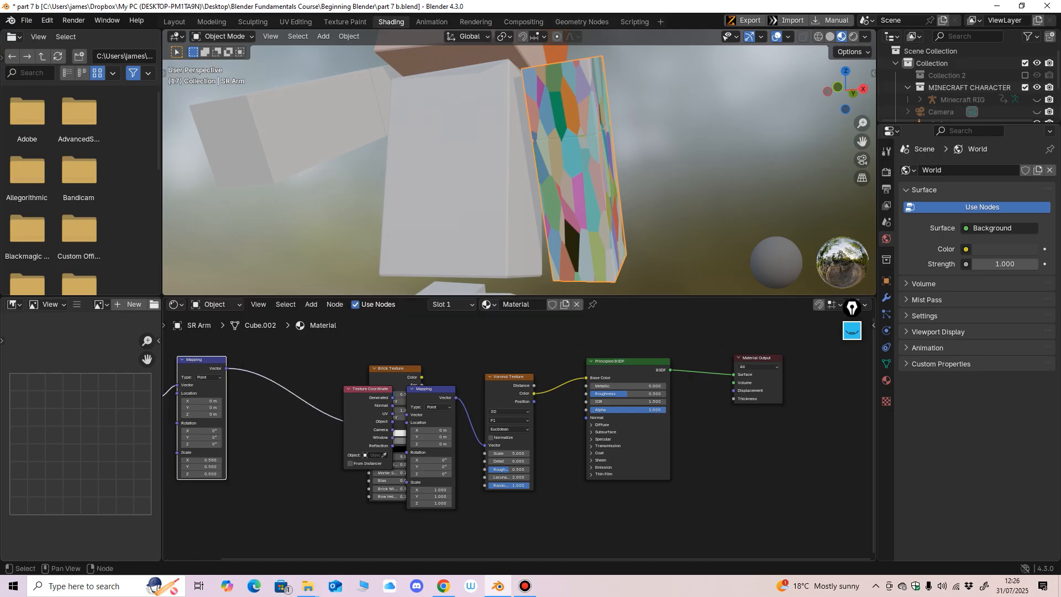
drag(395, 368, 284, 348)
Step: Set the Voronoi Texture's Mapping scale to 5 on all three axes
drag(431, 490, 431, 492)
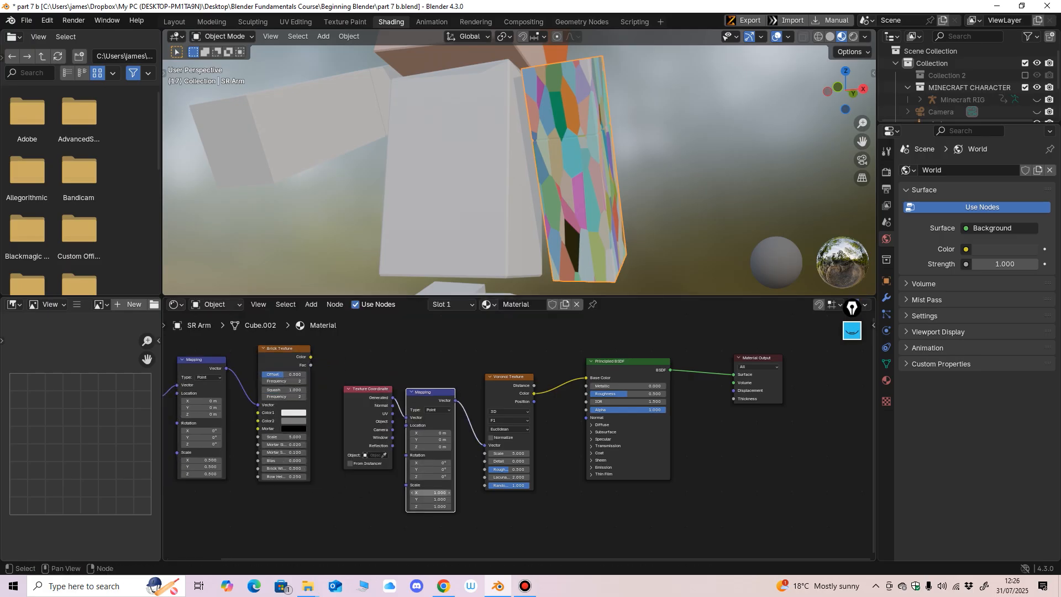
text(5)
key(Return)
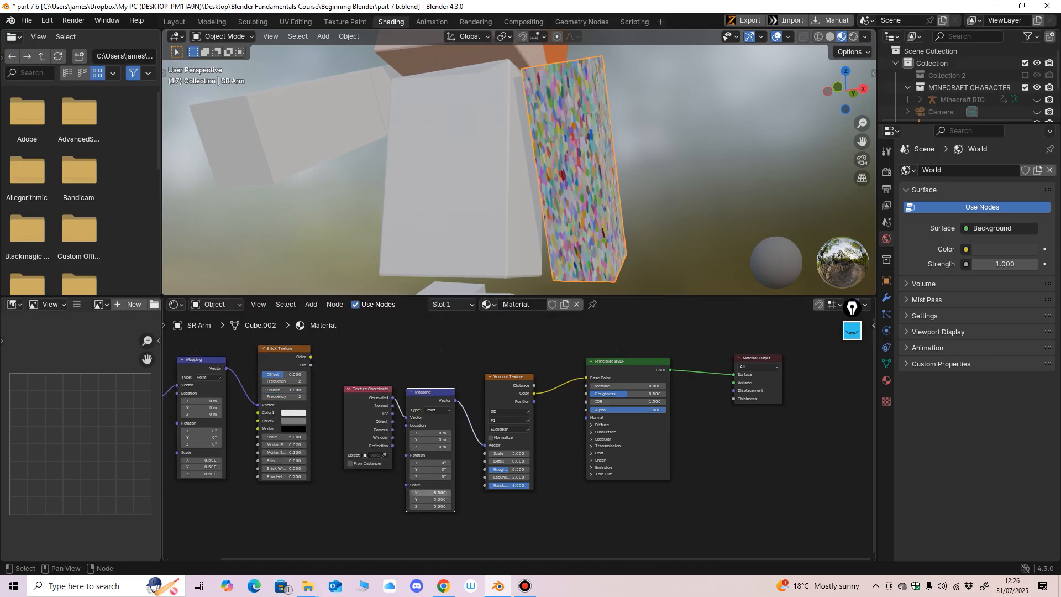
Step: Set the Voronoi Texture's Mapping scale to 0.5 on all three axes and inspect the larger cells on the arm
drag(432, 493, 434, 506)
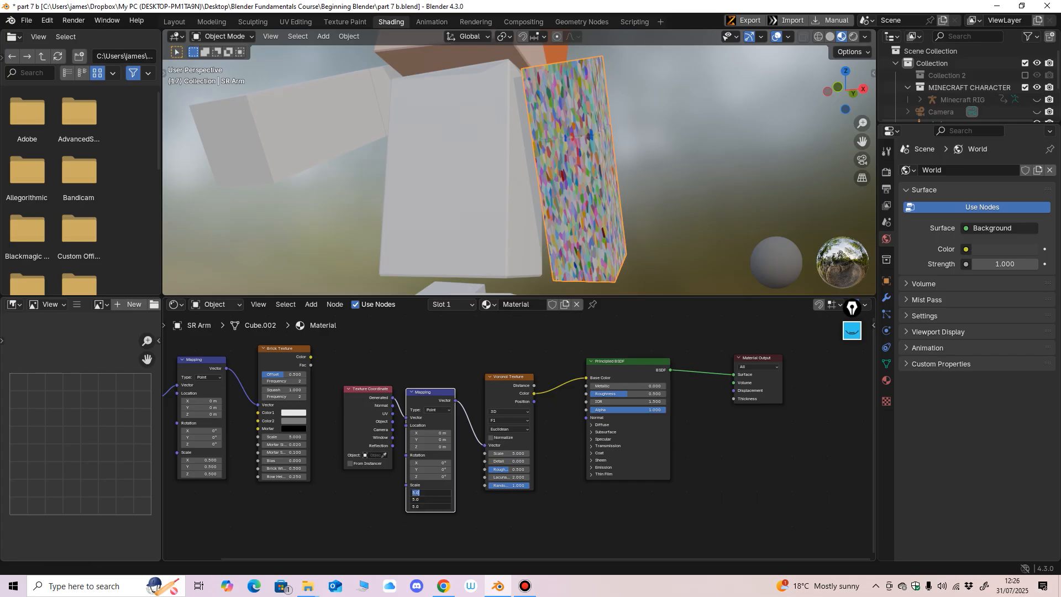
key(Return)
scroll(519, 166, up, 1)
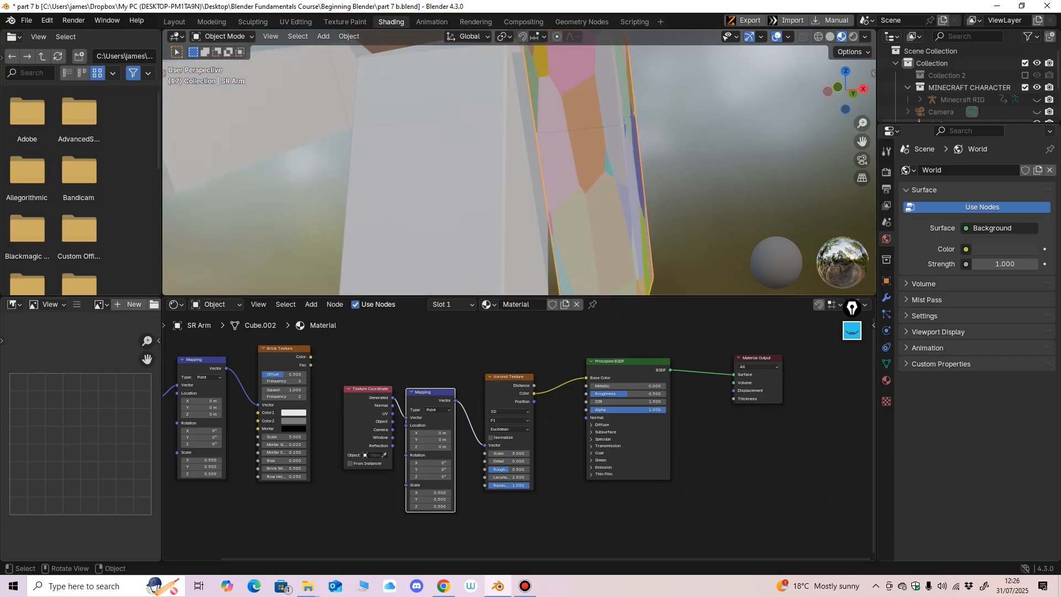
middle_drag(553, 177, 326, 143)
scroll(326, 142, down, 3)
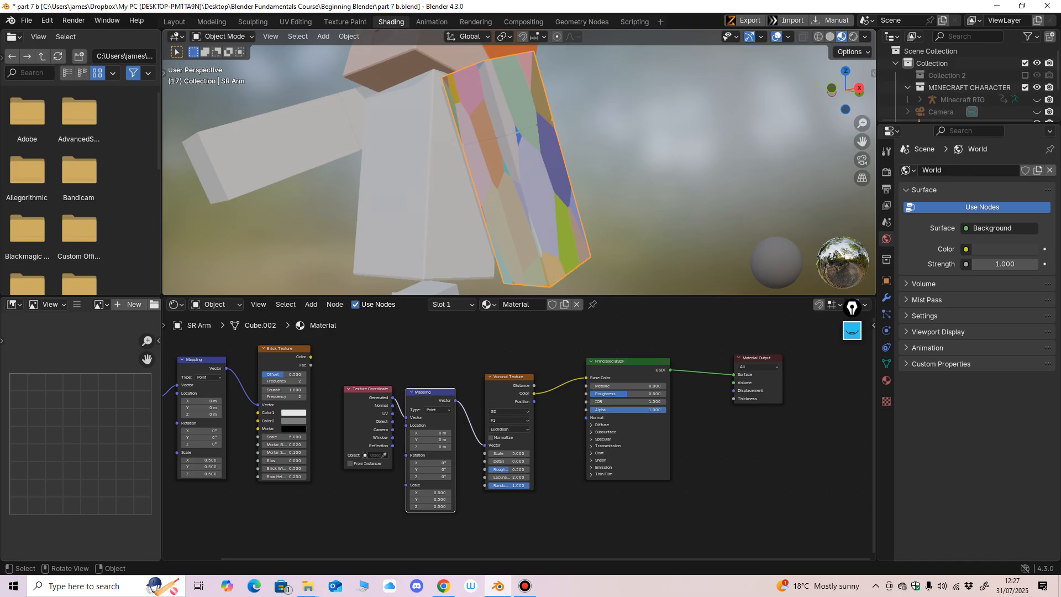
Step: Tidy the Voronoi chain by spacing out the Principled BSDF, Voronoi Texture, Texture Coordinate and Mapping nodes
click(628, 362)
drag(628, 362, 639, 357)
drag(511, 377, 533, 375)
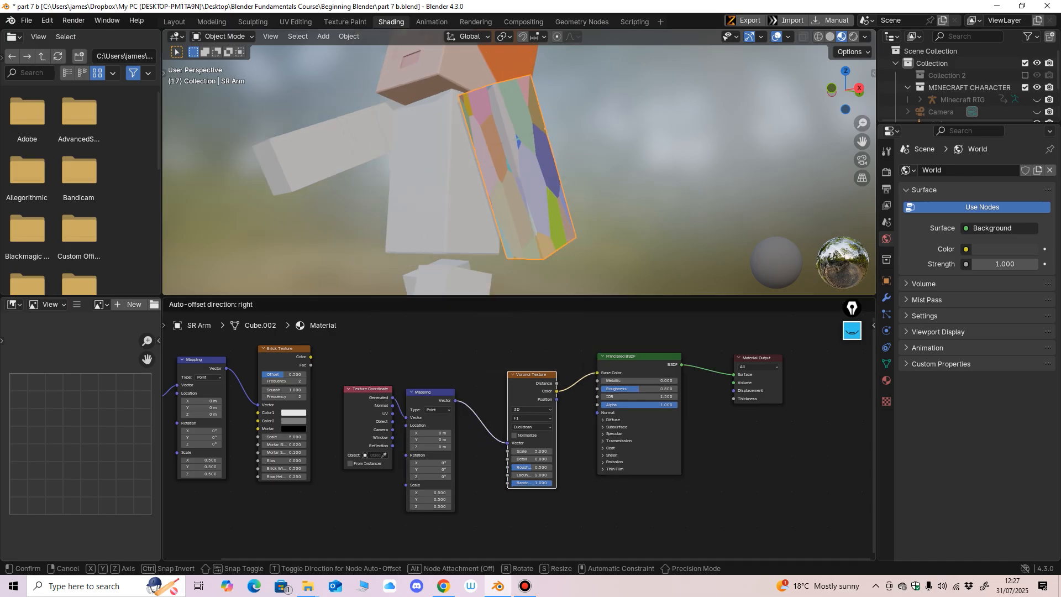
drag(369, 390, 359, 387)
click(430, 393)
drag(430, 393, 430, 388)
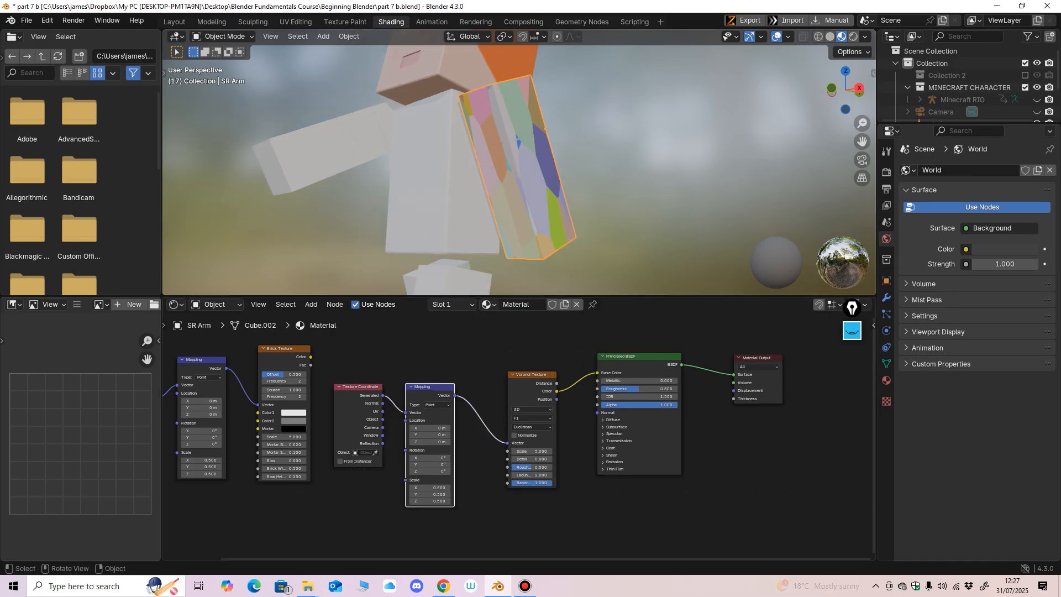
Step: Select the character's untextured SL Arm and give it a new material
middle_drag(513, 182, 561, 183)
scroll(489, 182, down, 2)
click(449, 163)
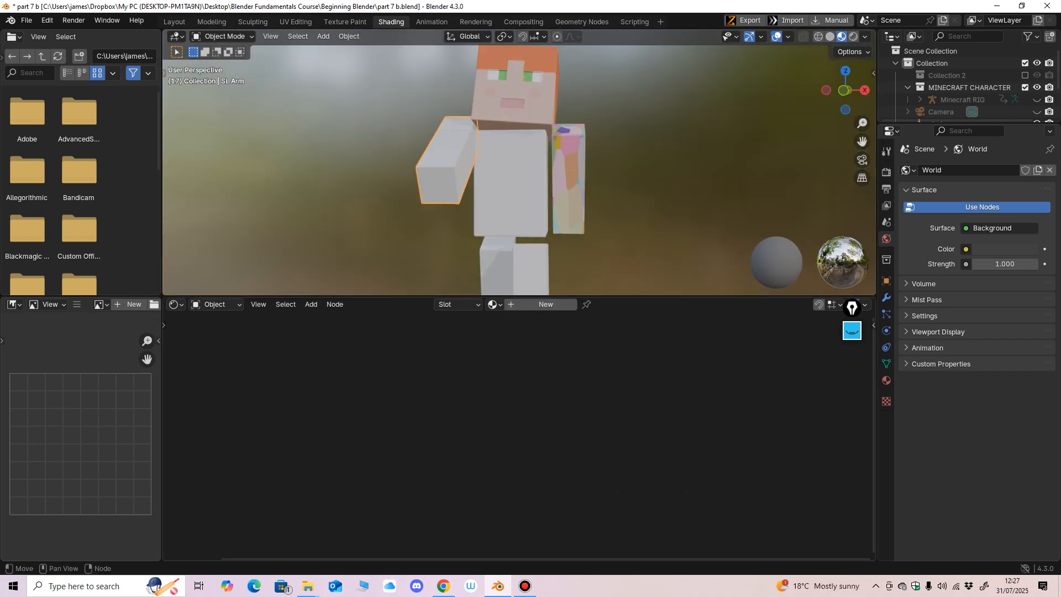
click(887, 380)
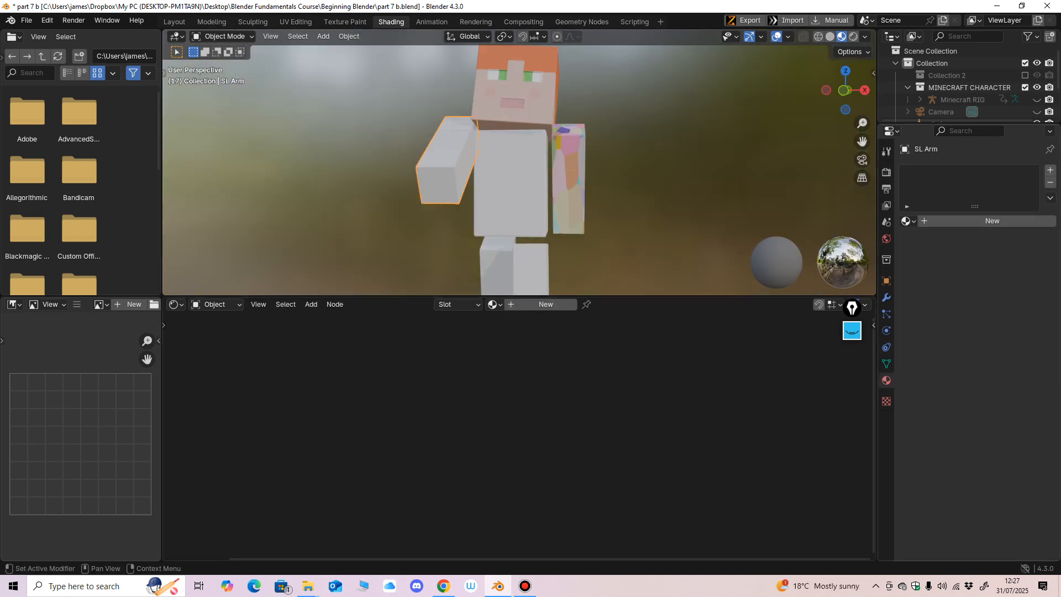
click(978, 221)
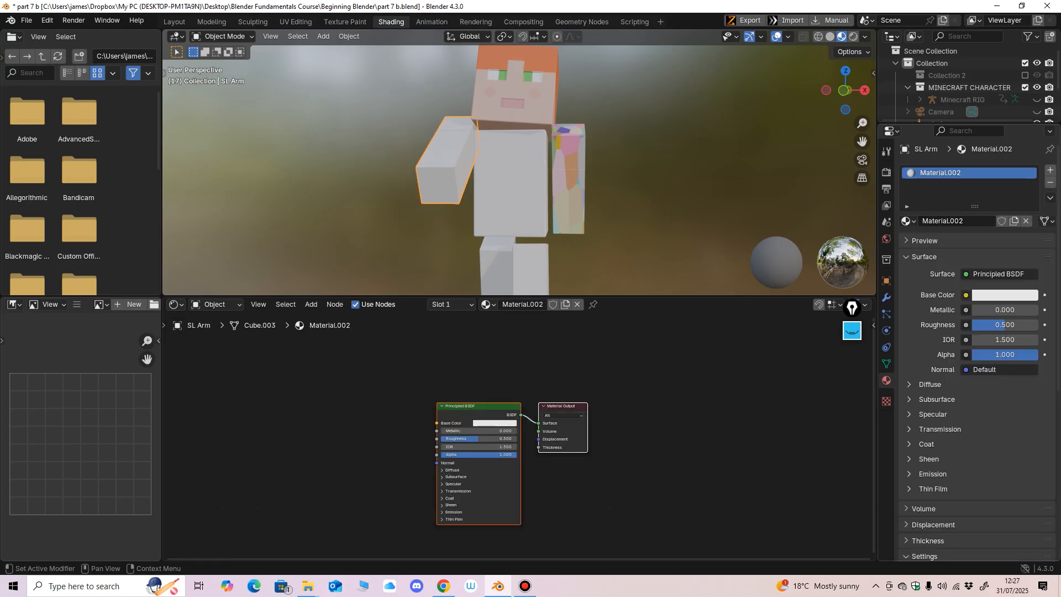
Step: Assign an Image Texture to the new material's Base Color and spread the Principled BSDF and Material Output nodes apart
click(966, 294)
click(706, 376)
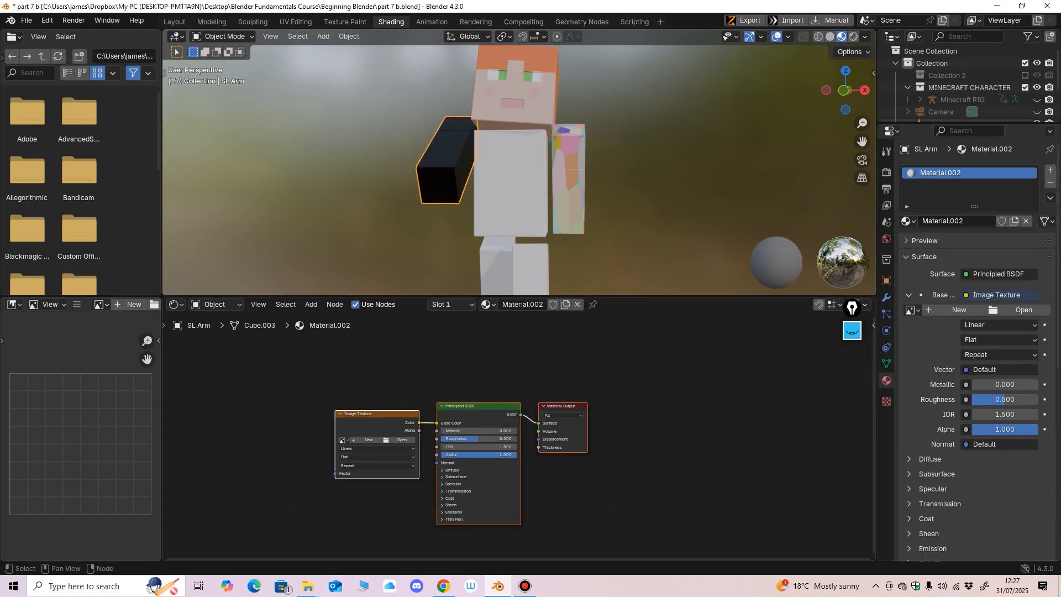
scroll(488, 527, up, 2)
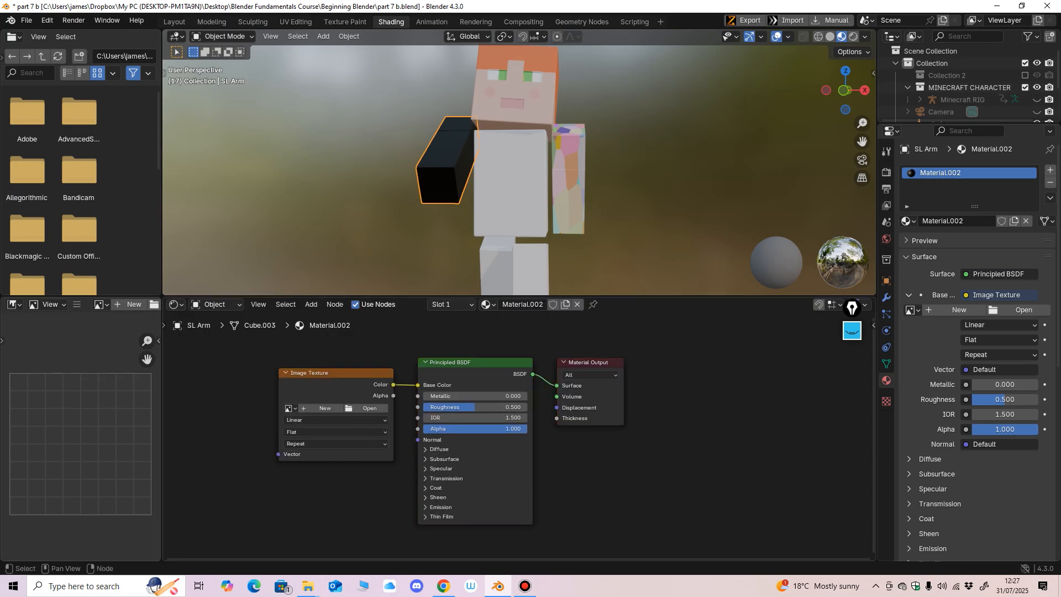
drag(475, 362, 649, 358)
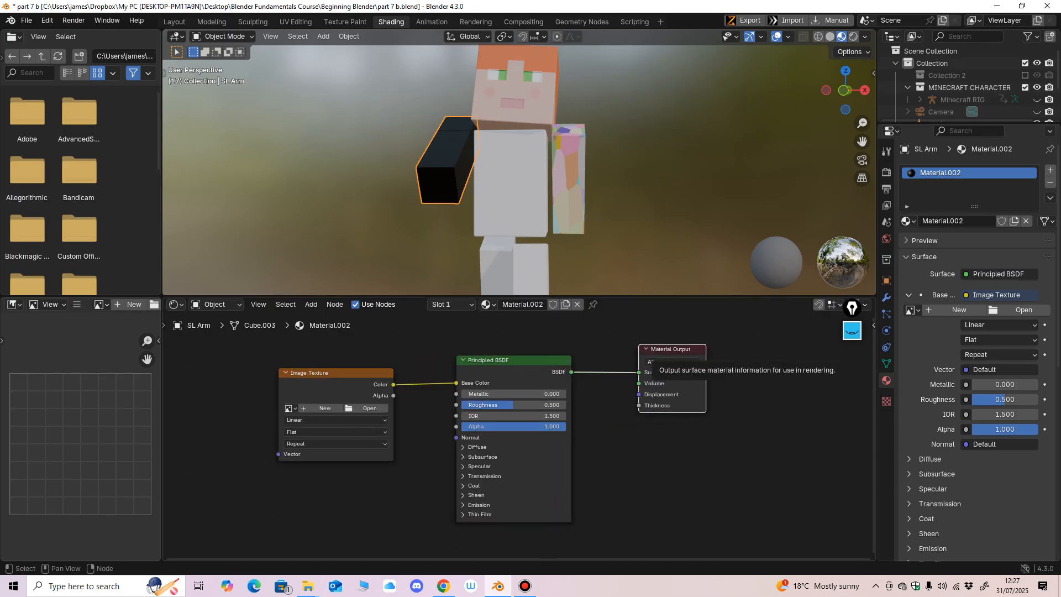
Step: Load texture_6.jpg into the Image Texture node and inspect the wood texture on the SL Arm
click(369, 408)
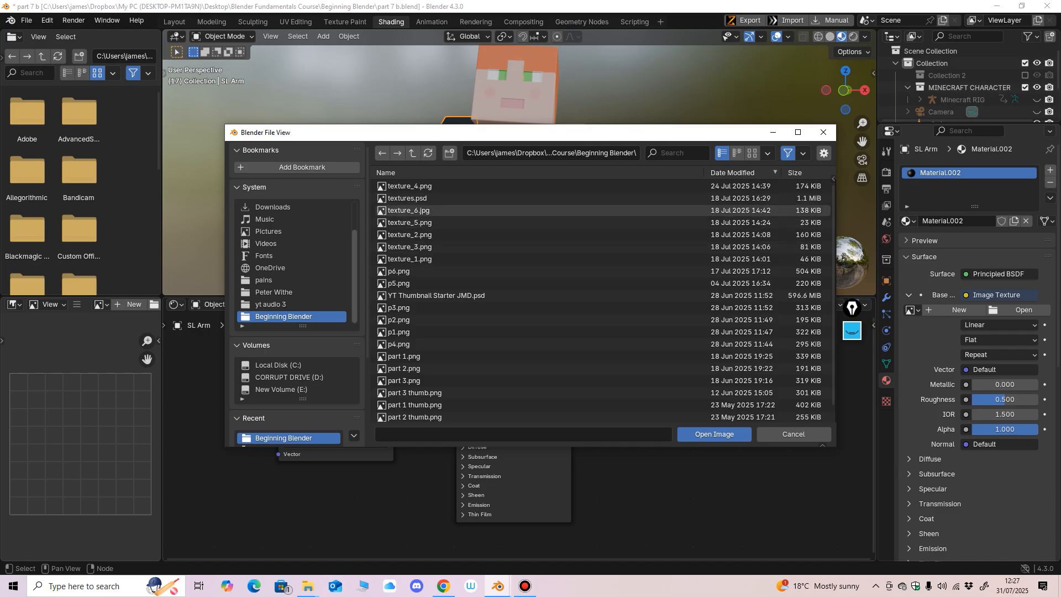
click(409, 211)
click(714, 434)
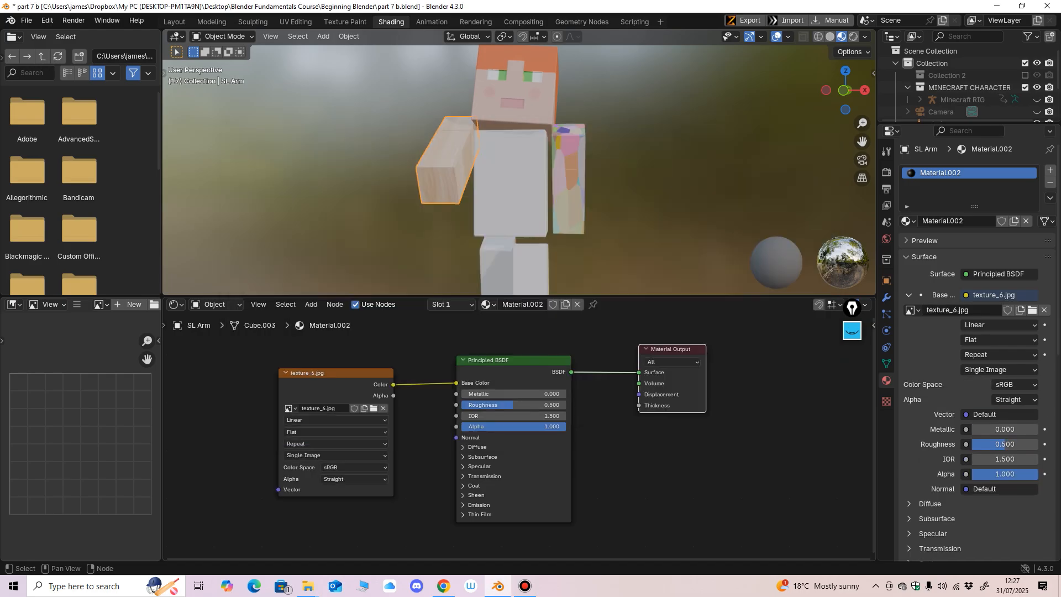
scroll(475, 182, up, 4)
middle_drag(476, 182, 514, 182)
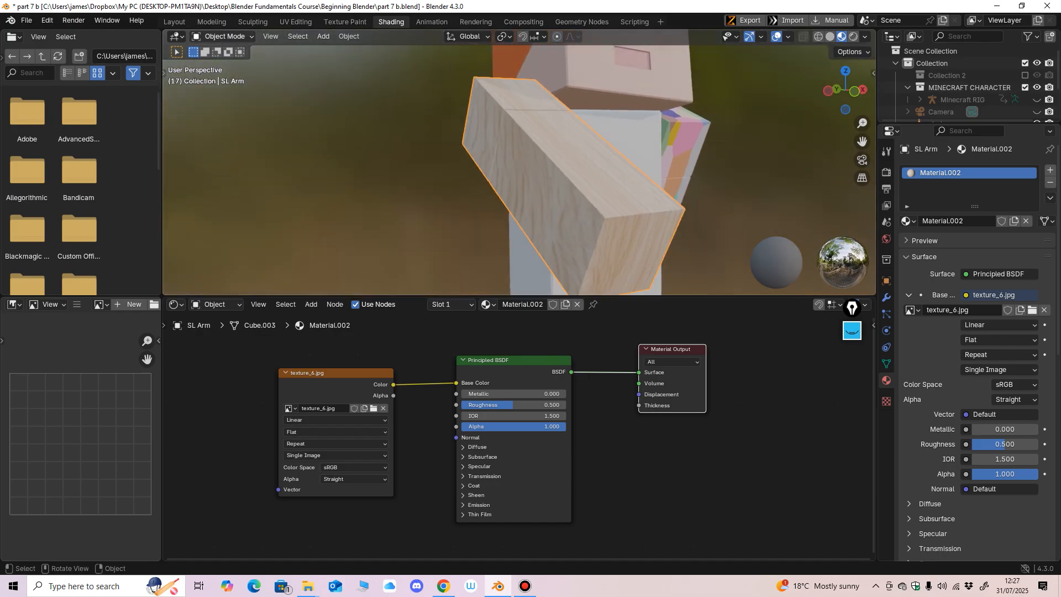
Step: Switch to the Layout workspace
click(174, 22)
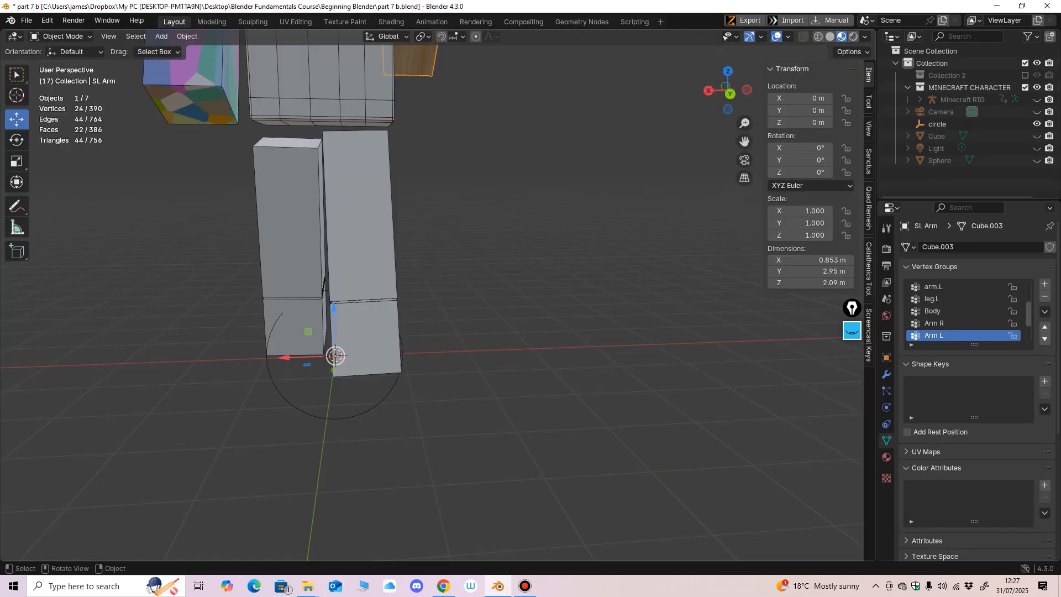
Step: Put the character's SL Arm into Edit Mode with vertex selection
shift+middle_drag(420, 221, 440, 299)
middle_drag(553, 309, 368, 301)
middle_drag(498, 310, 527, 315)
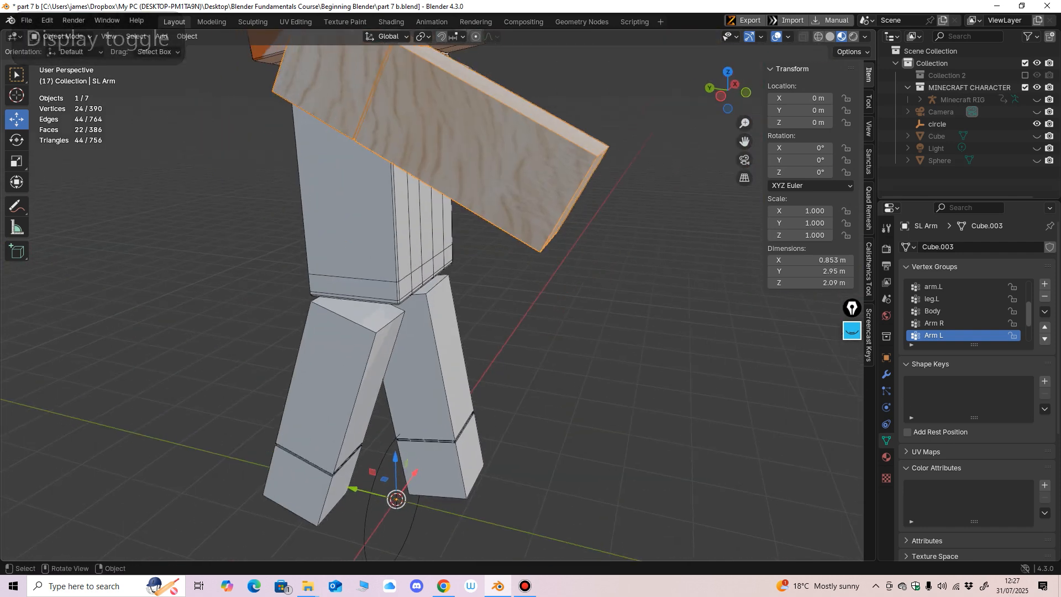
shift+middle_drag(498, 221, 561, 302)
click(62, 37)
click(62, 63)
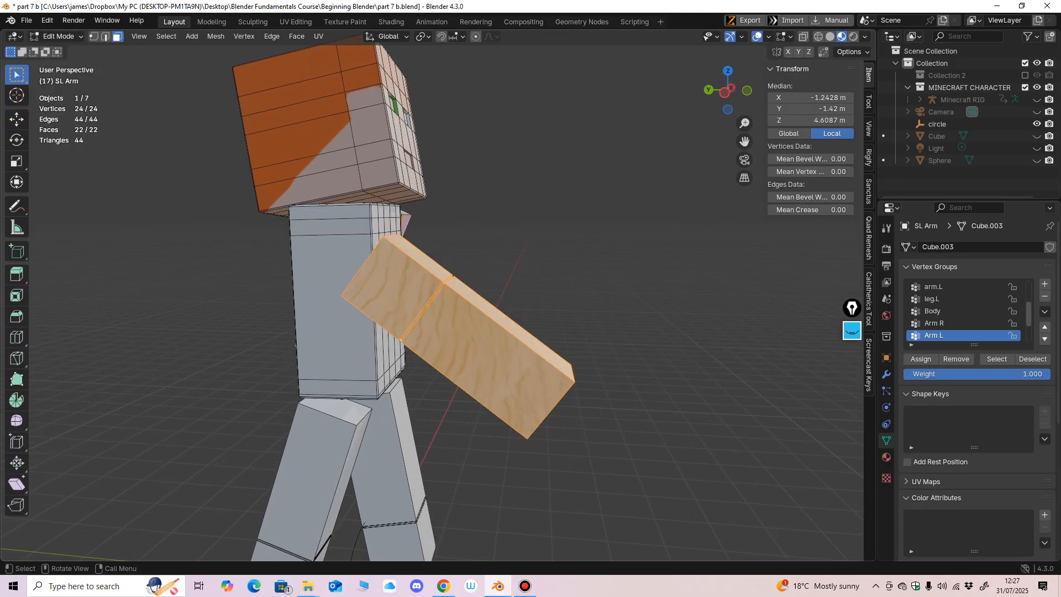
middle_drag(497, 309, 453, 327)
scroll(460, 326, up, 1)
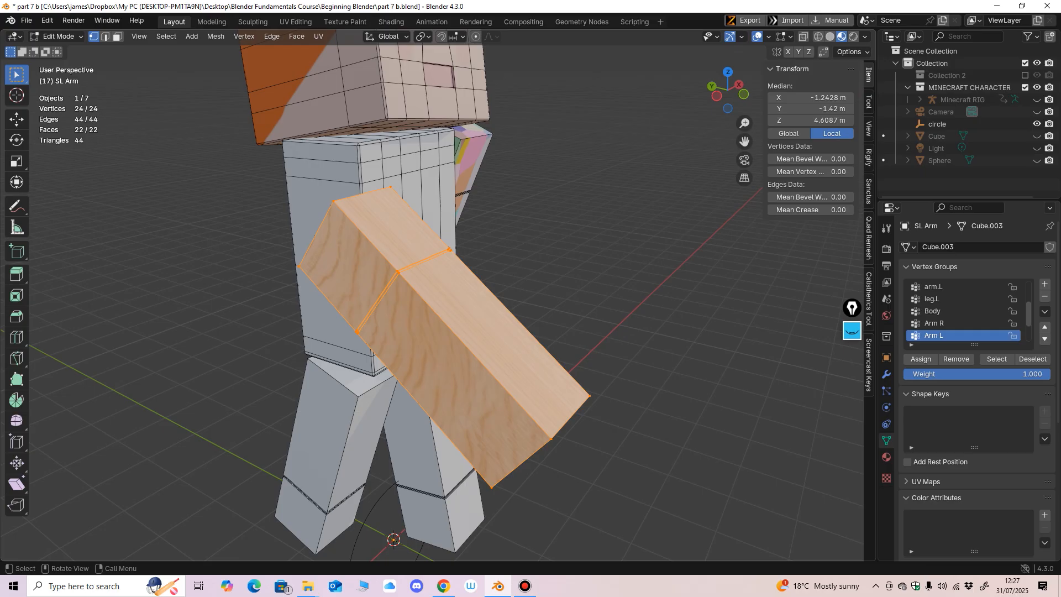
Step: Select the entire SL Arm mesh and unwrap it with Cube Projection
key(alt+a)
key(a)
middle_drag(453, 327, 459, 322)
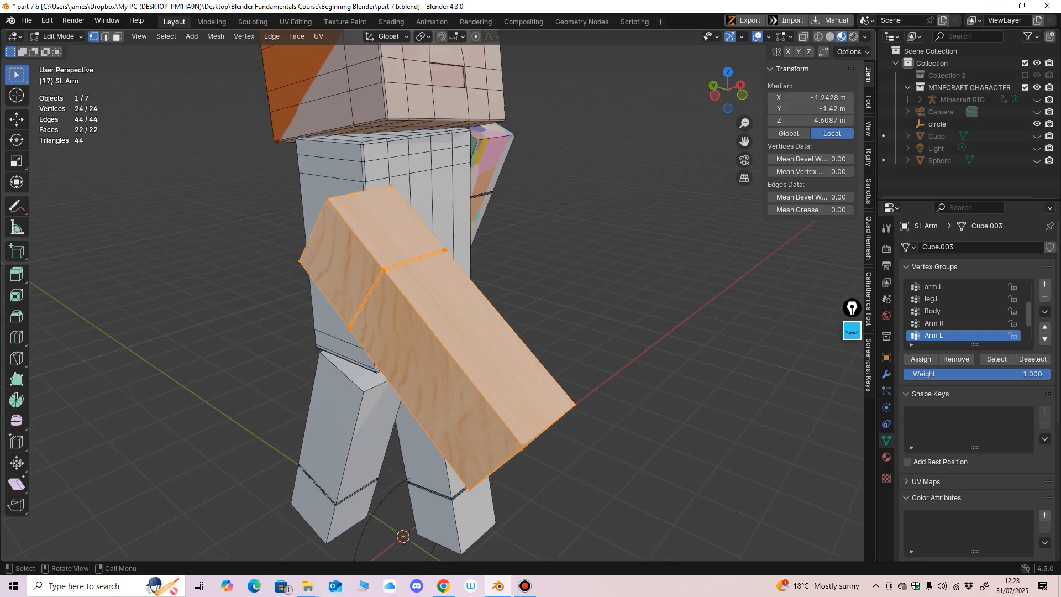
key(u)
click(563, 405)
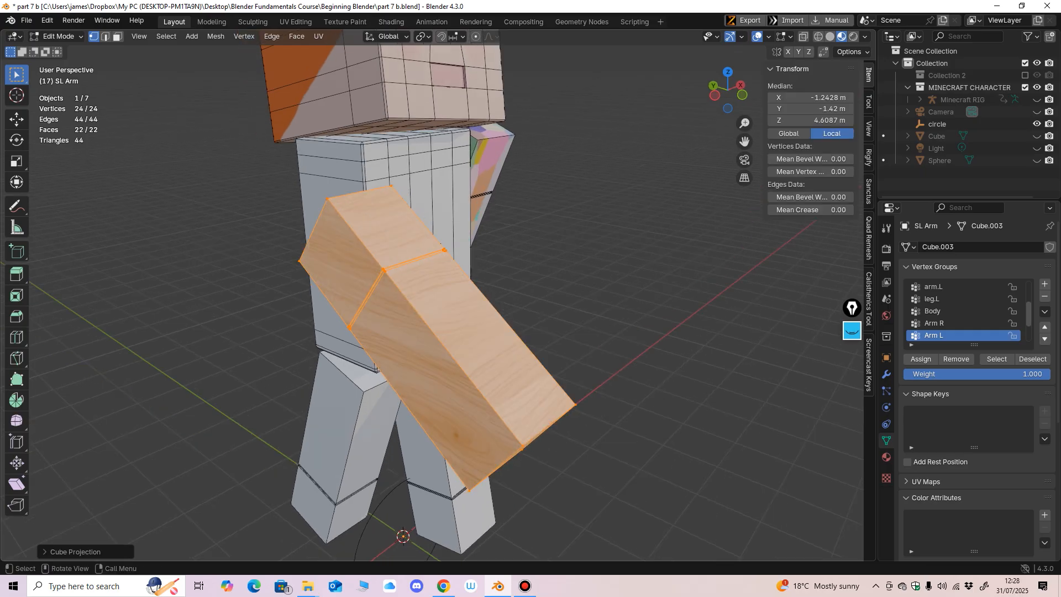
Step: Check the wood grain around the SL Arm from several sides and return to Object Mode
middle_drag(563, 405, 395, 443)
scroll(537, 407, up, 2)
ctrl+middle_drag(395, 442, 553, 381)
scroll(586, 403, down, 2)
scroll(594, 400, down, 3)
scroll(553, 412, up, 1)
middle_drag(553, 382, 490, 429)
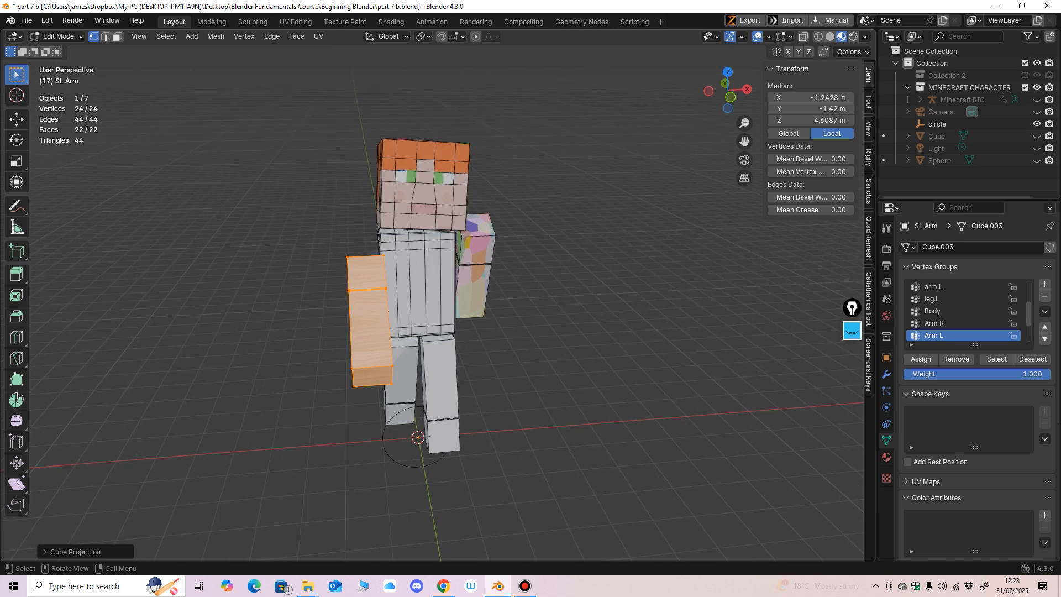
middle_drag(490, 429, 450, 431)
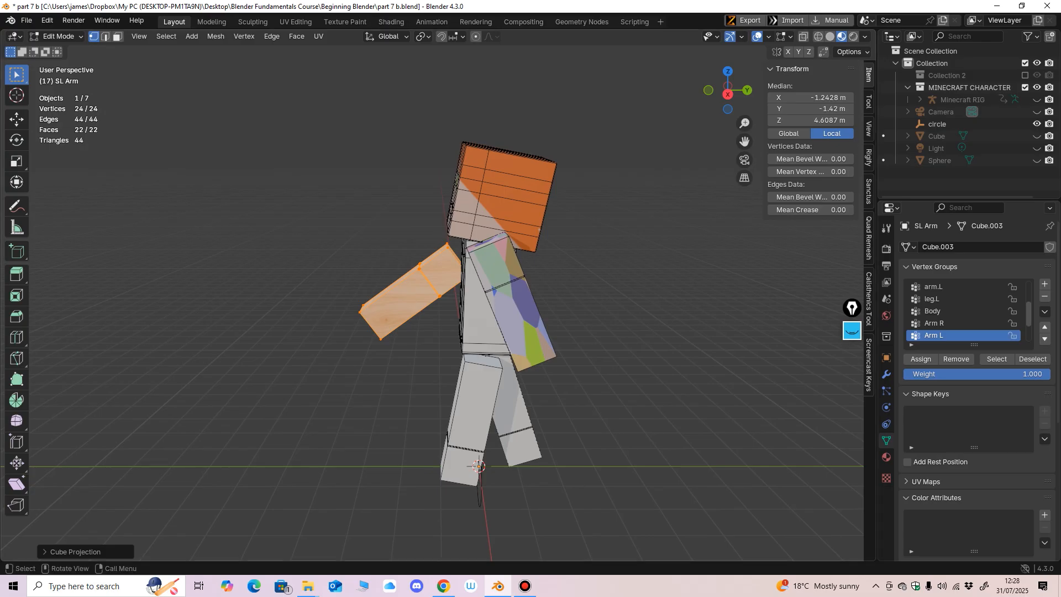
middle_drag(387, 343, 432, 339)
scroll(611, 342, up, 3)
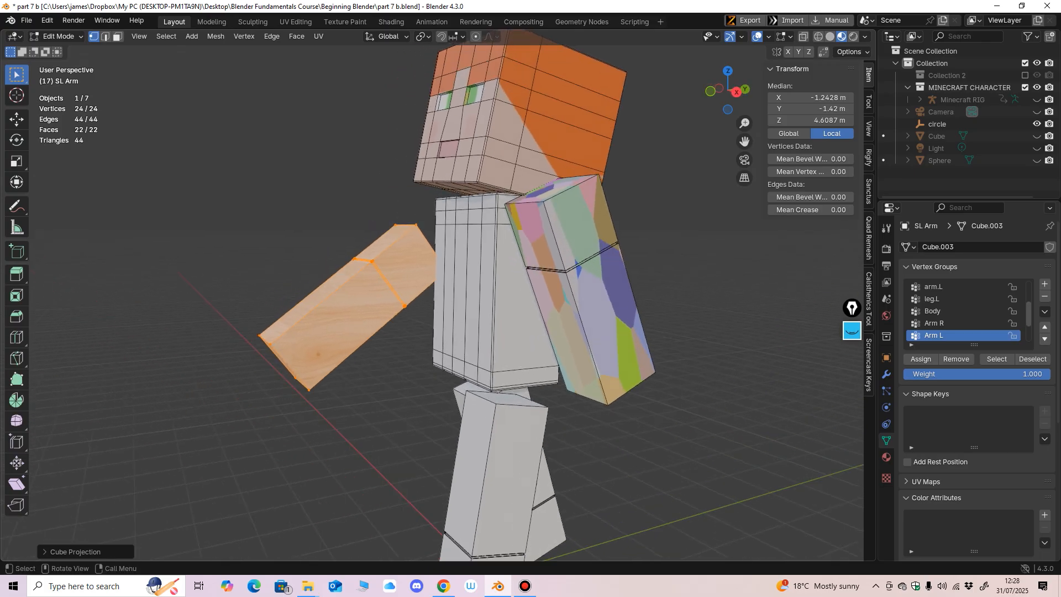
click(58, 36)
click(61, 49)
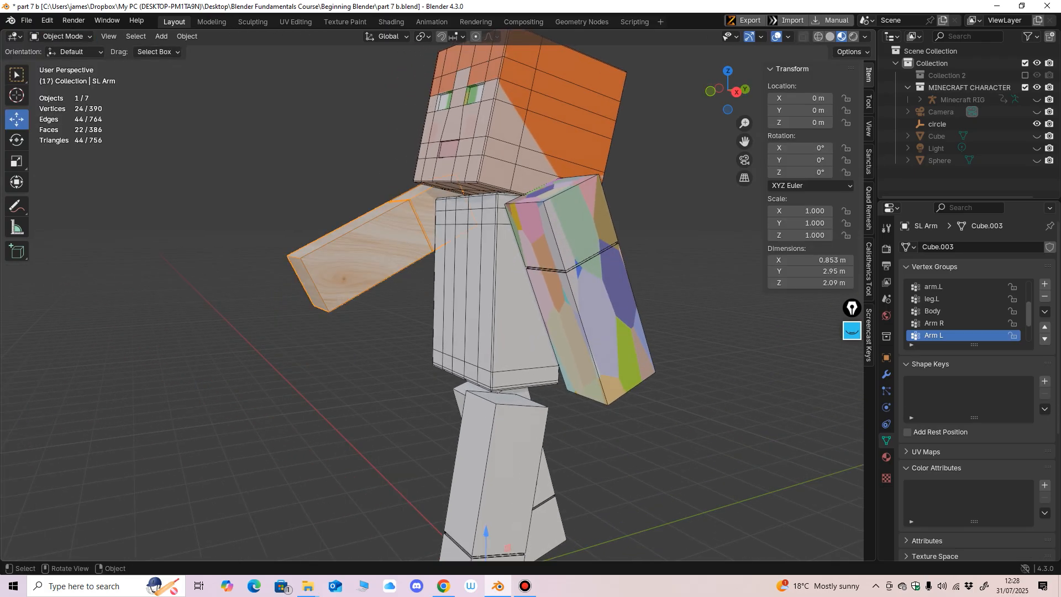
Step: Select the character's head and unhide the Cube object in the scene
click(580, 276)
middle_drag(470, 199, 793, 206)
scroll(505, 182, up, 3)
click(475, 216)
click(1037, 136)
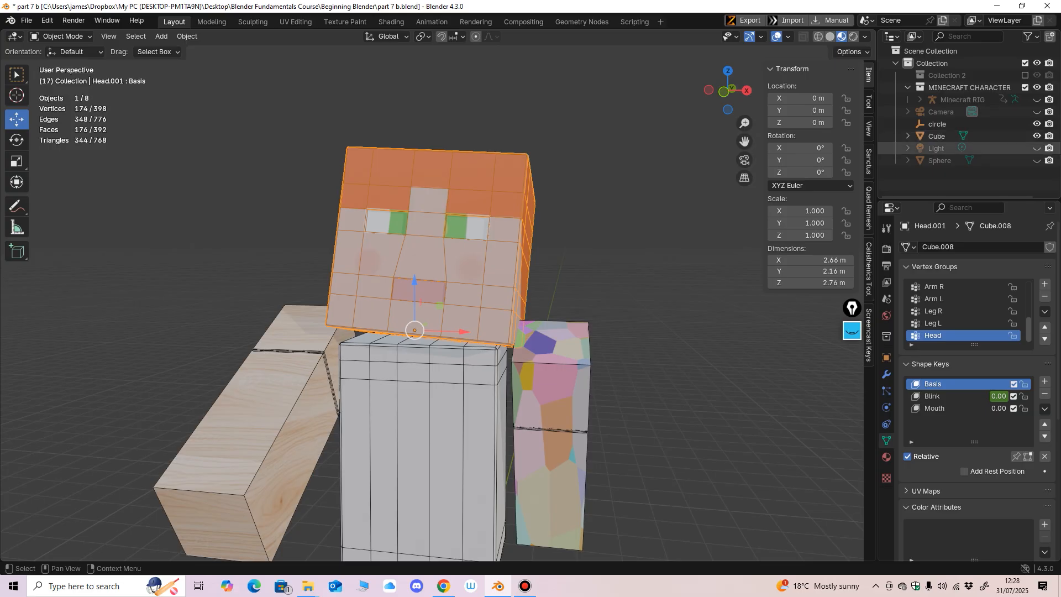
Step: Select the smiley-face Cube and examine its image texture beside the textured character
scroll(542, 265, down, 7)
shift+middle_drag(542, 266, 614, 193)
scroll(552, 249, up, 3)
click(439, 399)
middle_drag(438, 399, 371, 497)
scroll(501, 384, up, 1)
scroll(487, 353, up, 2)
scroll(492, 338, down, 2)
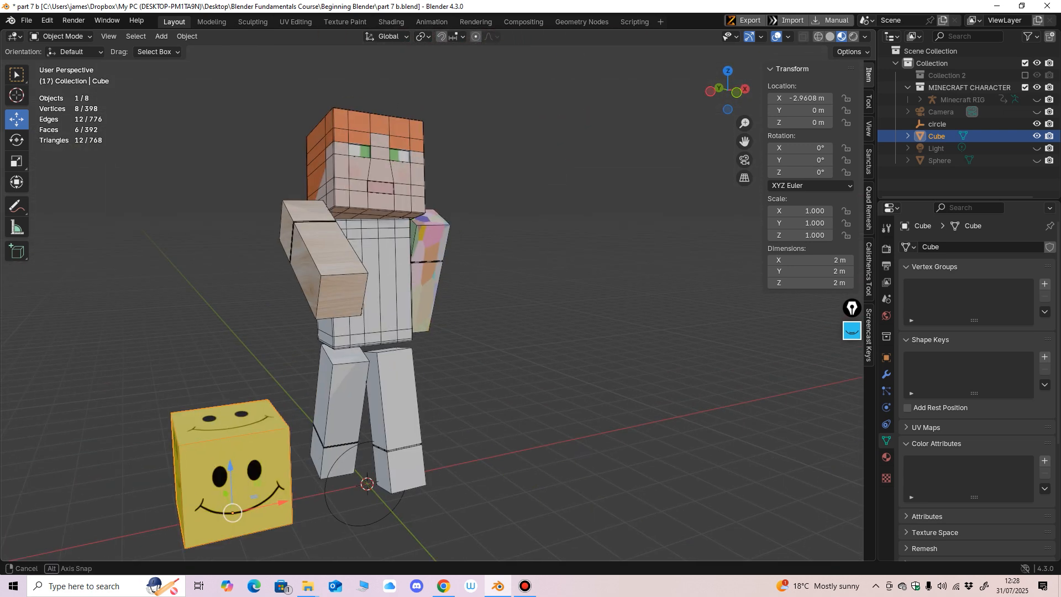
mouse_move(464, 343)
middle_down()
mouse_move(395, 387)
mouse_move(458, 342)
middle_up()
scroll(458, 342, up, 1)
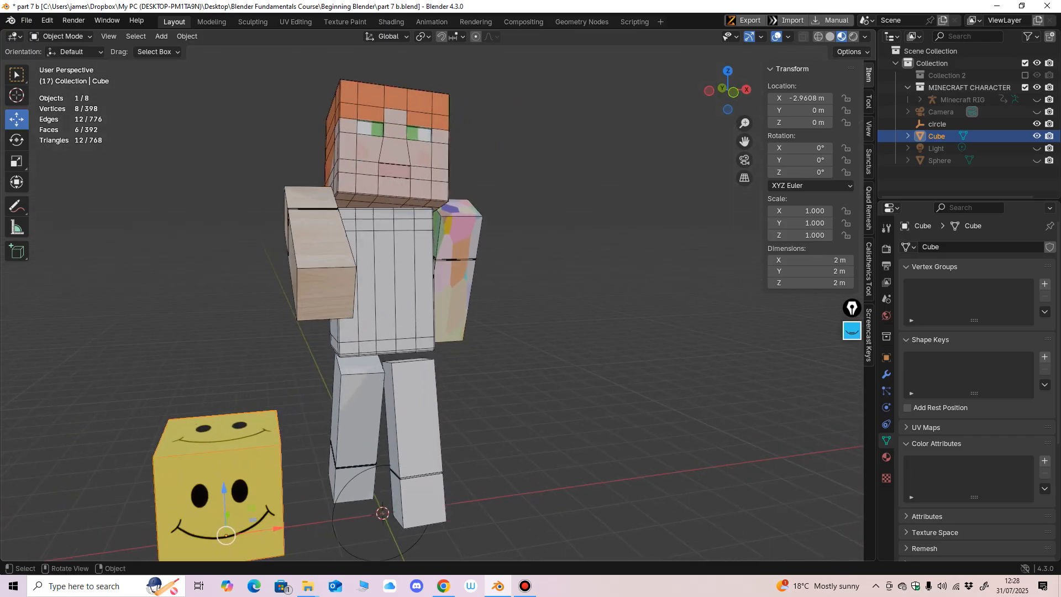
Step: Select the SL Arm and the SR Arm in turn and examine their image and procedural textures from different angles
click(393, 149)
click(327, 249)
middle_drag(498, 233, 422, 258)
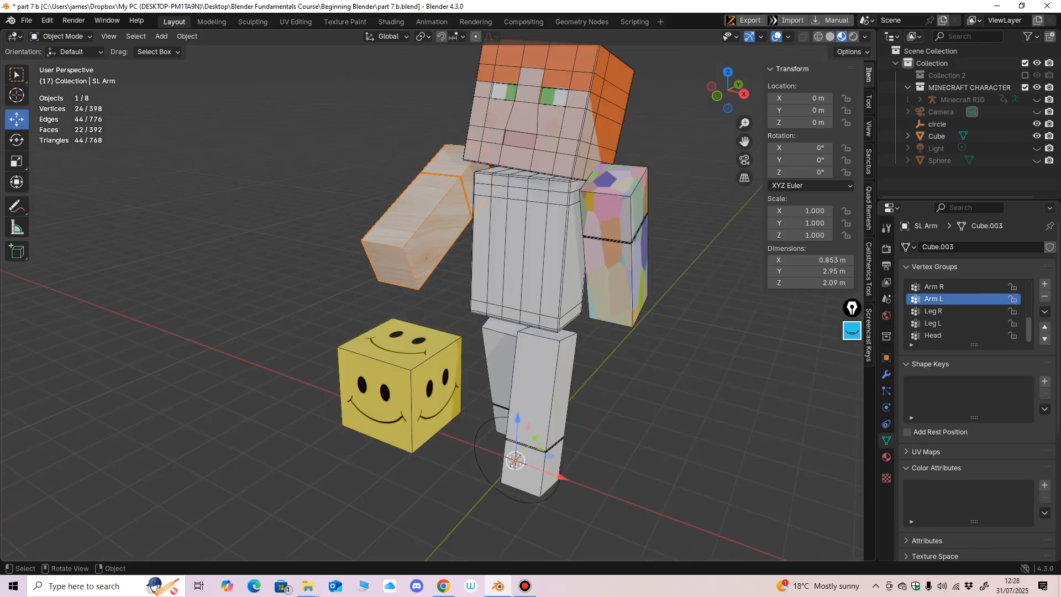
click(616, 243)
middle_drag(616, 243, 459, 271)
scroll(529, 233, up, 1)
scroll(555, 263, down, 1)
scroll(489, 269, up, 2)
scroll(506, 235, down, 3)
shift+middle_drag(459, 271, 490, 345)
scroll(545, 234, up, 2)
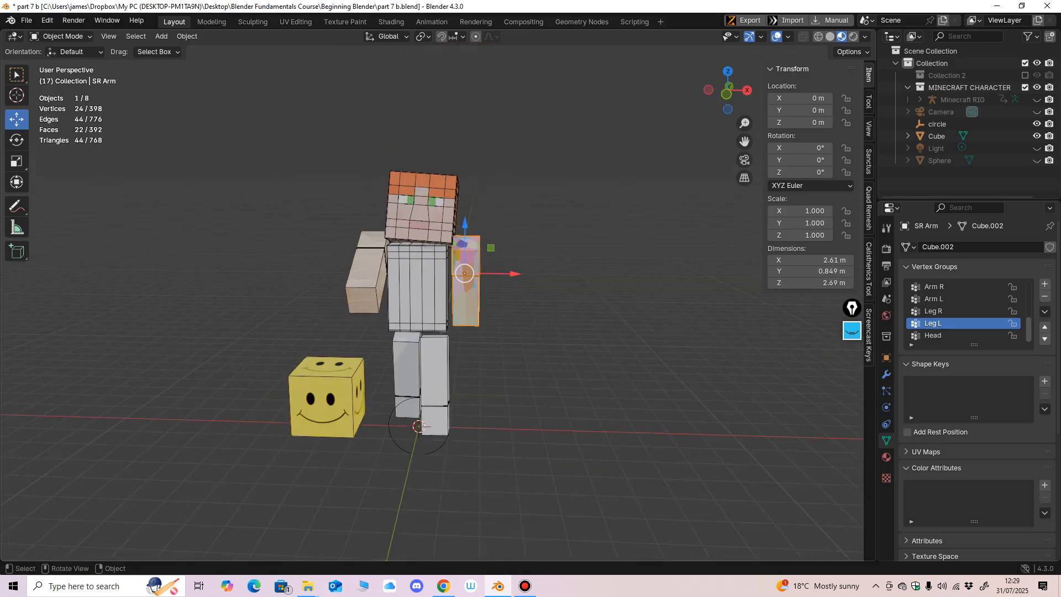
mouse_move(477, 298)
middle_down()
mouse_move(526, 303)
mouse_move(523, 255)
mouse_move(567, 254)
mouse_move(549, 315)
mouse_move(444, 316)
mouse_move(395, 309)
mouse_move(395, 249)
mouse_move(399, 339)
mouse_move(548, 294)
mouse_move(461, 296)
middle_up()
scroll(548, 294, down, 4)
scroll(462, 295, up, 2)
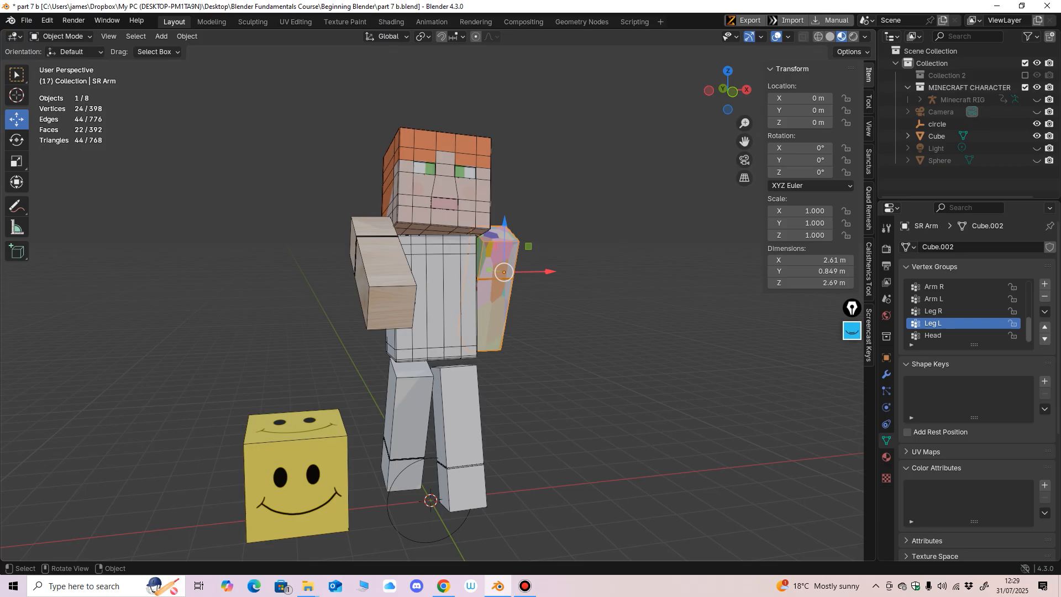
middle_drag(553, 310, 430, 315)
scroll(439, 310, up, 2)
scroll(440, 311, down, 2)
scroll(459, 326, up, 2)
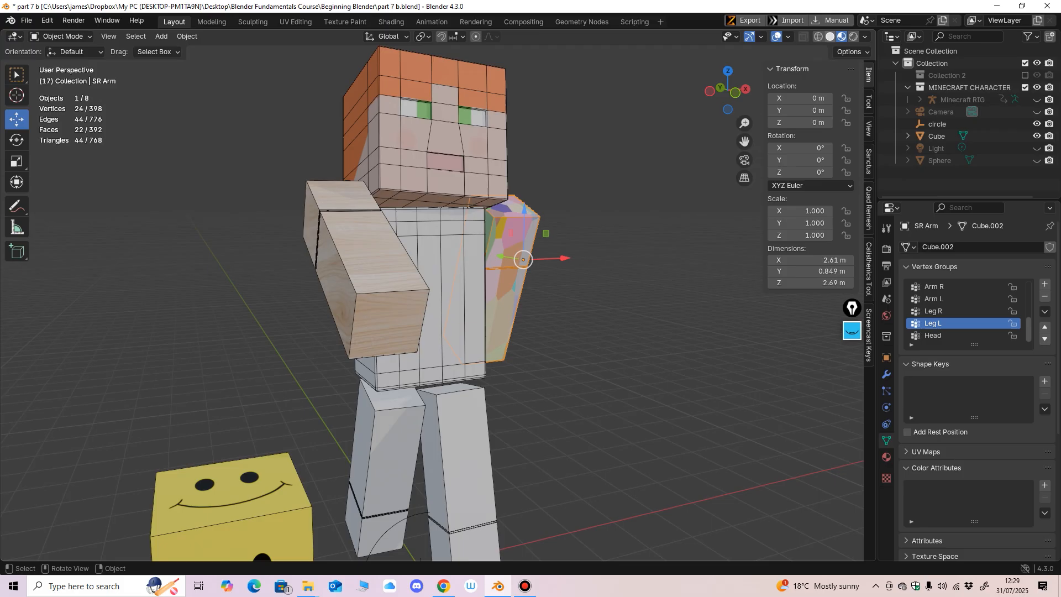
Step: Select the character's head and compare the model in Solid shading and Material Preview
click(830, 36)
mouse_move(523, 258)
shift+middle_down()
mouse_move(498, 327)
mouse_move(467, 328)
shift+middle_up()
scroll(467, 328, up, 1)
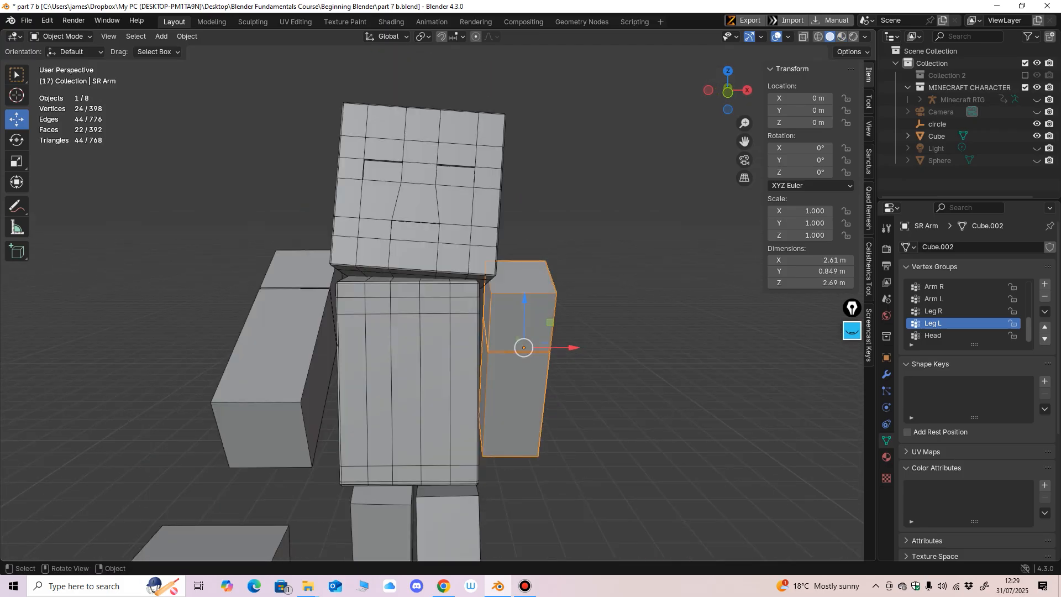
click(445, 243)
middle_drag(445, 243, 411, 257)
click(842, 36)
mouse_move(553, 221)
middle_down()
mouse_move(583, 207)
mouse_move(624, 224)
mouse_move(600, 204)
mouse_move(613, 321)
middle_up()
scroll(600, 204, up, 3)
middle_drag(613, 320, 541, 333)
scroll(587, 330, down, 3)
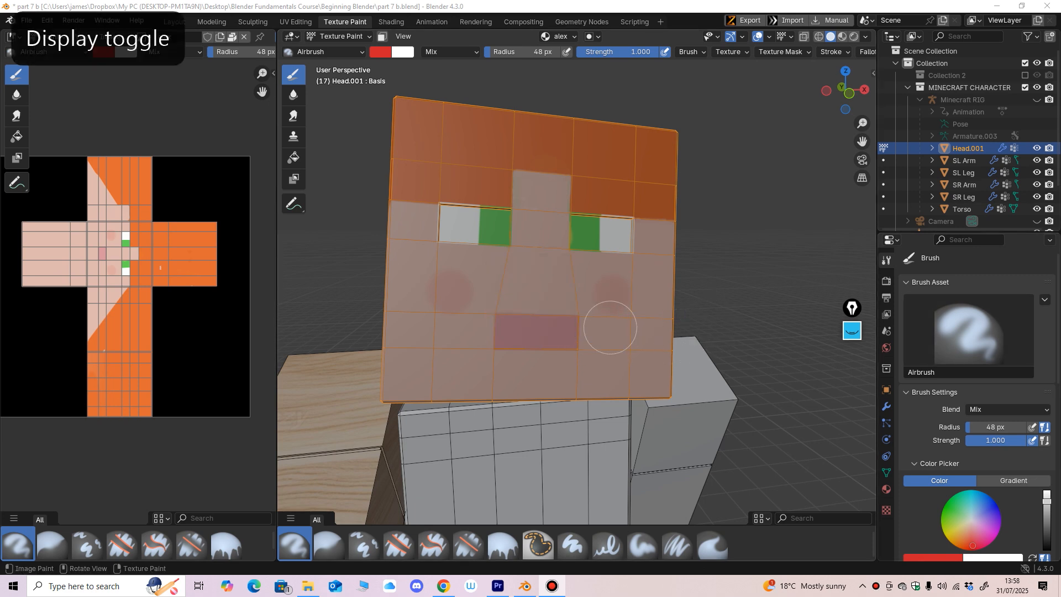
Step: Narrow the Image Editor beside the 3D viewport and switch the texture painting tool to Mask
middle_drag(609, 329, 642, 297)
middle_drag(530, 318, 447, 313)
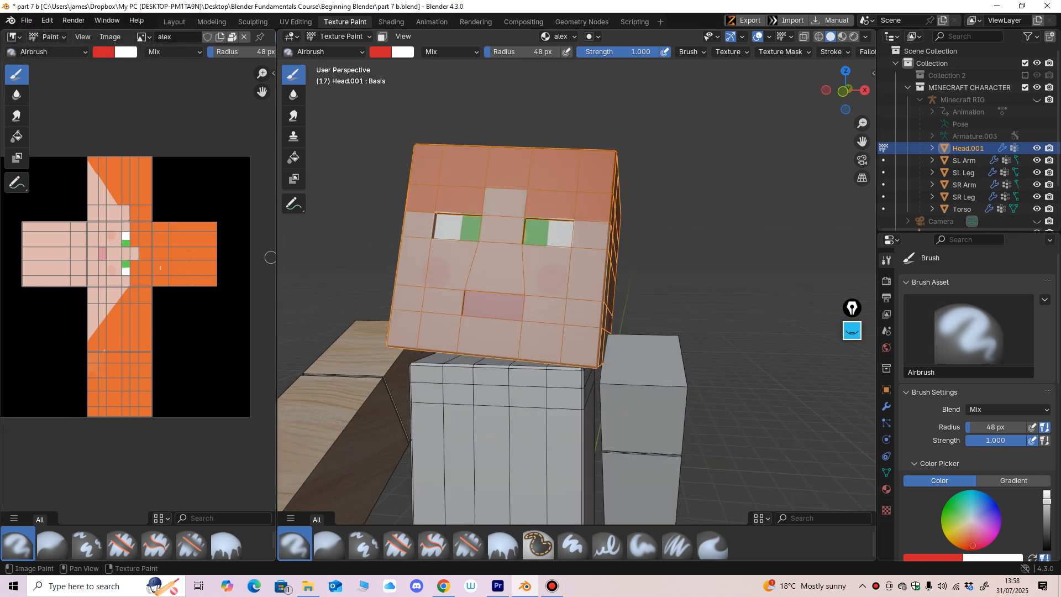
drag(276, 258, 264, 258)
middle_drag(517, 332, 559, 265)
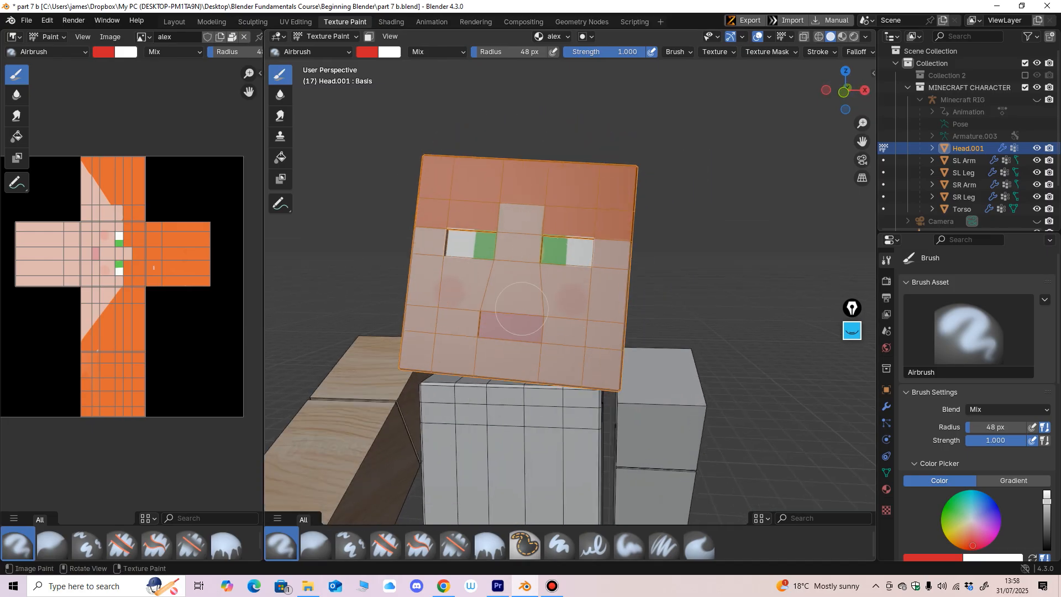
middle_drag(528, 305, 528, 278)
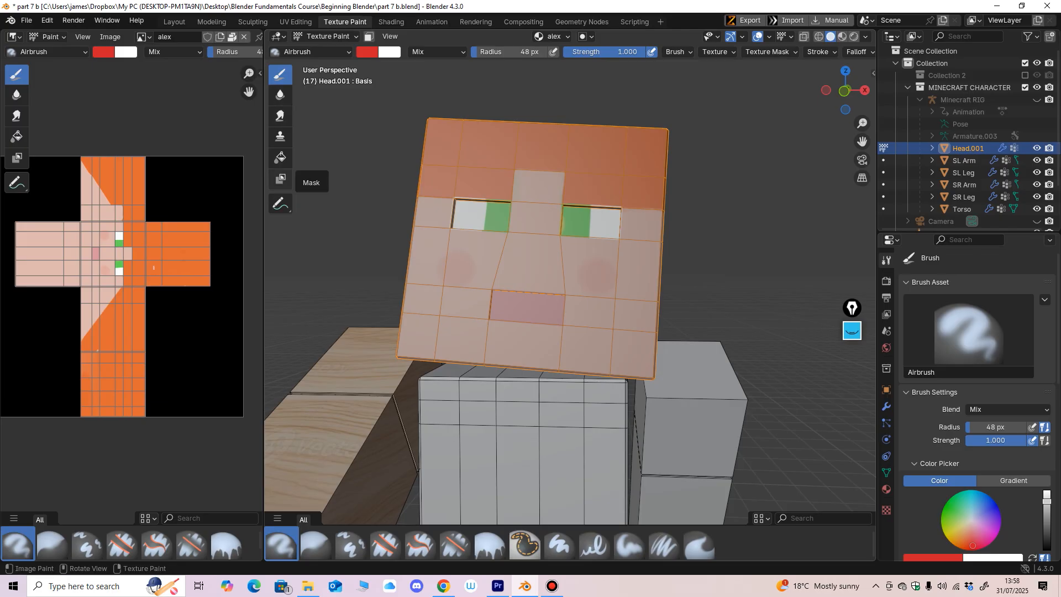
click(281, 178)
scroll(563, 269, up, 3)
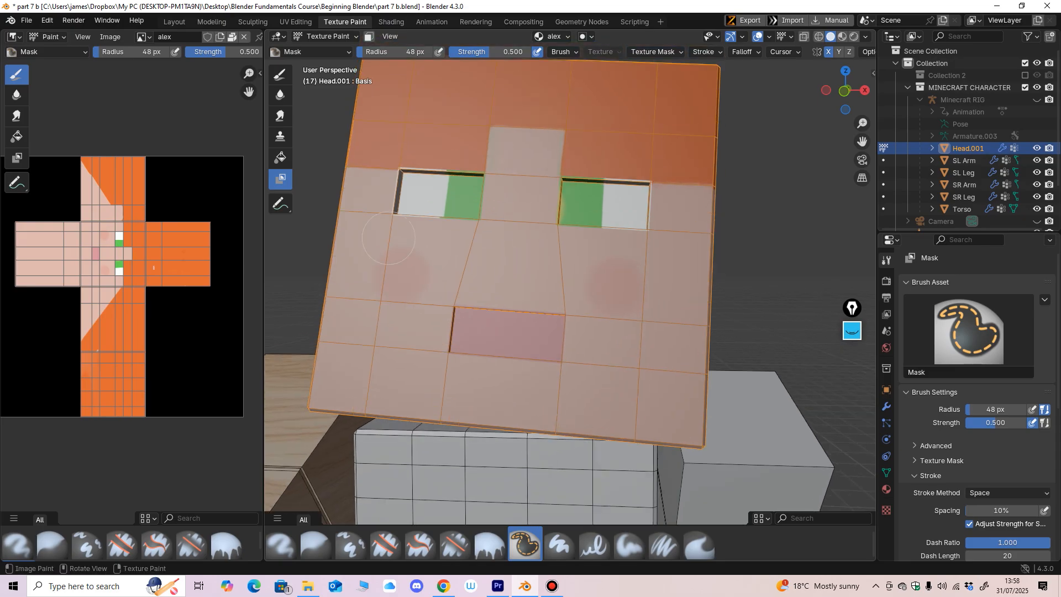
Step: Create a blank black 1024 × 1024 px stencil image named mask for the head
scroll(343, 204, down, 2)
shift+middle_drag(499, 239, 517, 273)
scroll(508, 274, up, 2)
click(583, 37)
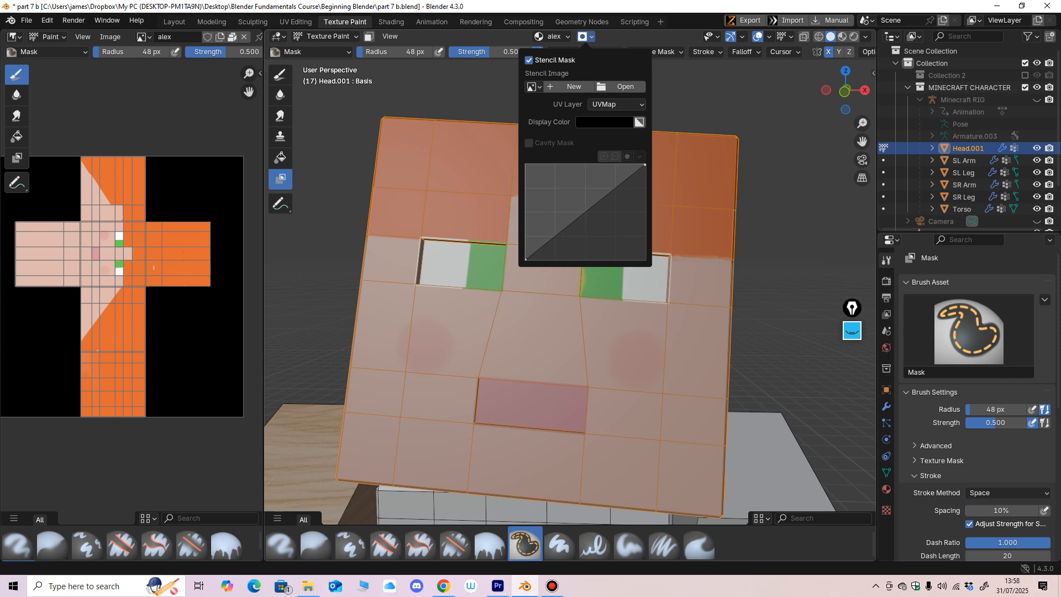
click(570, 87)
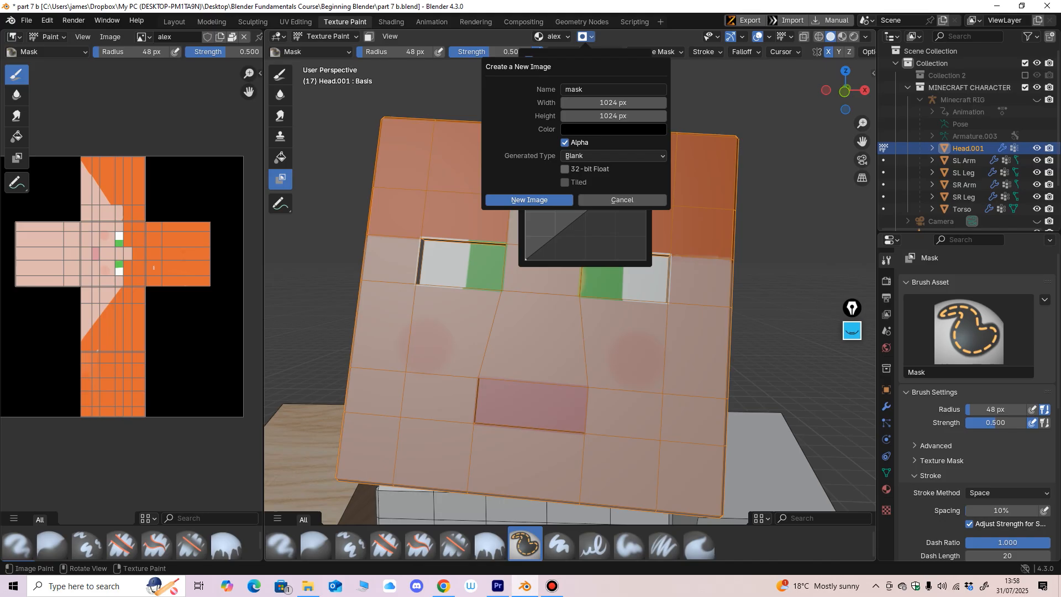
click(530, 200)
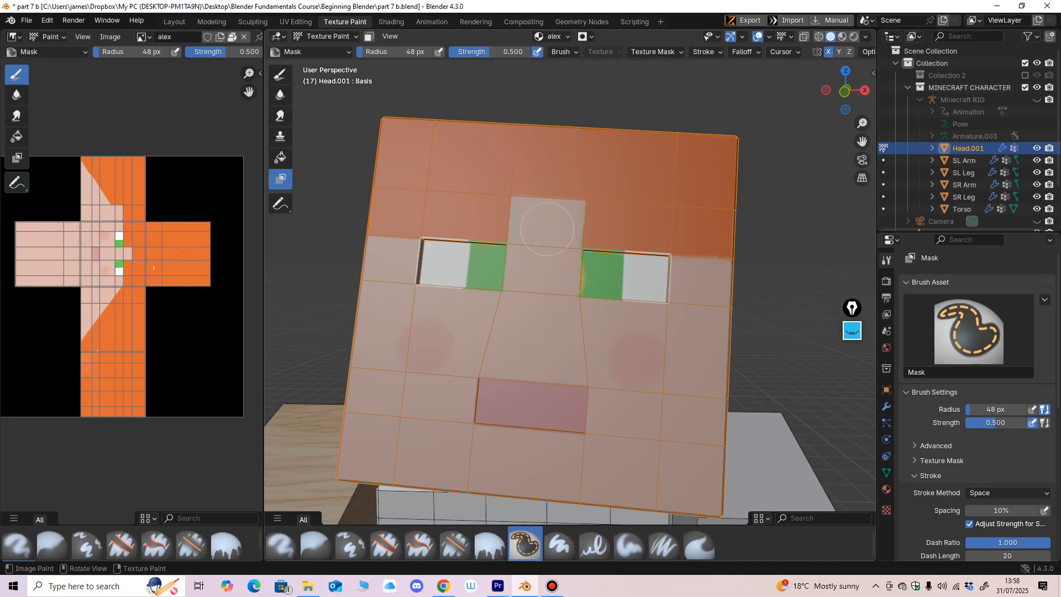
Step: Paint a horizontal mask stroke above the mouth with a 48 px radius and 0.500 strength
ctrl+middle_drag(520, 288, 533, 229)
ctrl+middle_drag(533, 229, 534, 215)
shift+middle_drag(516, 328, 517, 263)
mouse_move(517, 263)
ctrl+middle_down()
mouse_move(517, 218)
mouse_move(517, 244)
mouse_move(533, 264)
ctrl+middle_up()
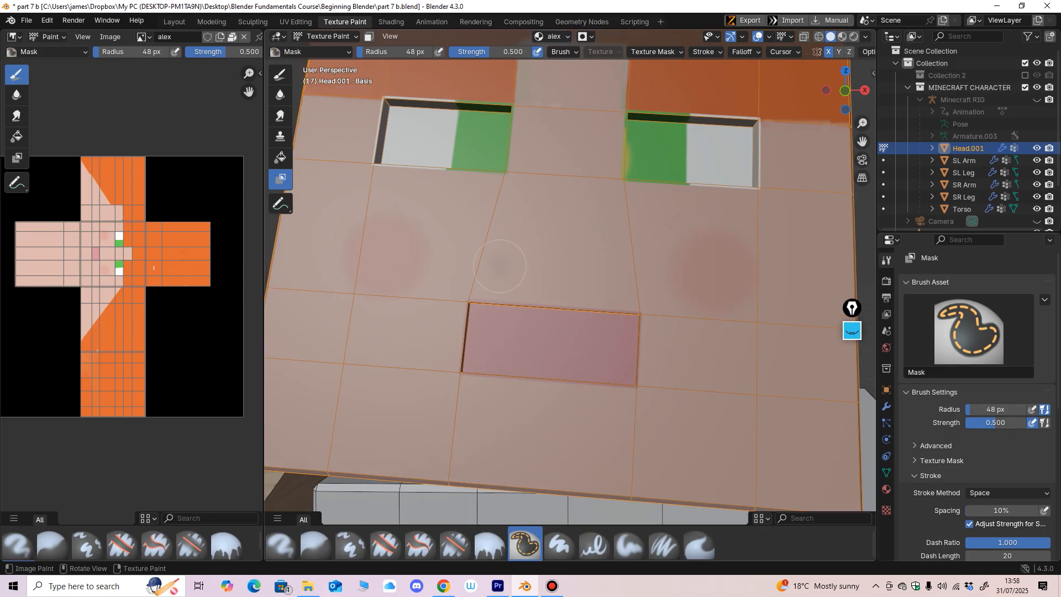
drag(499, 267, 597, 264)
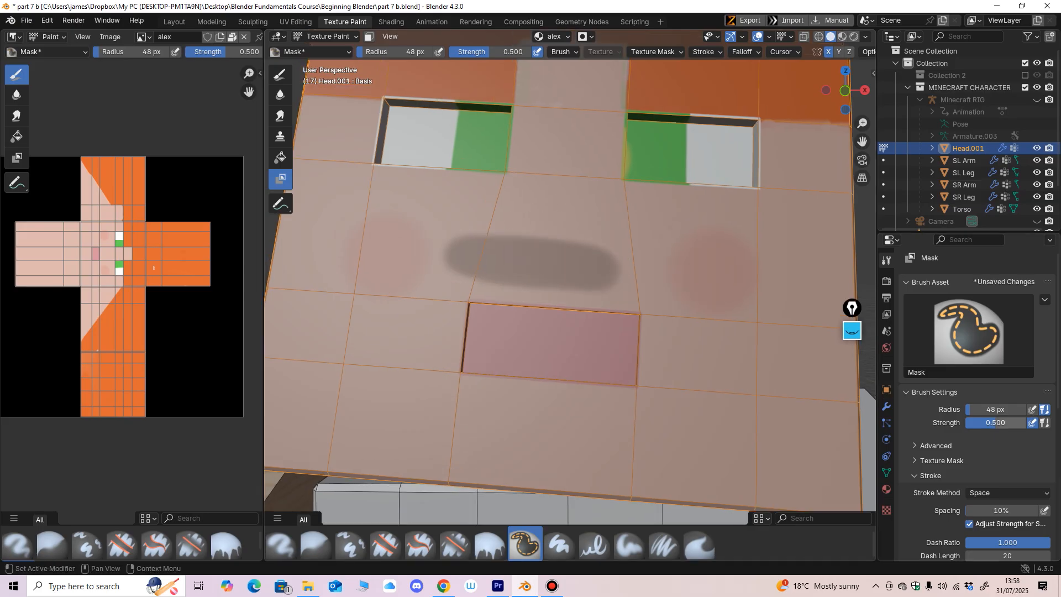
Step: Raise the Mask brush strength to 1.000 and fill in a solid mask patch above the mouth
drag(995, 423, 1032, 423)
mouse_move(480, 260)
mouse_down()
mouse_move(550, 265)
mouse_move(477, 271)
mouse_move(572, 278)
mouse_up()
scroll(530, 265, up, 2)
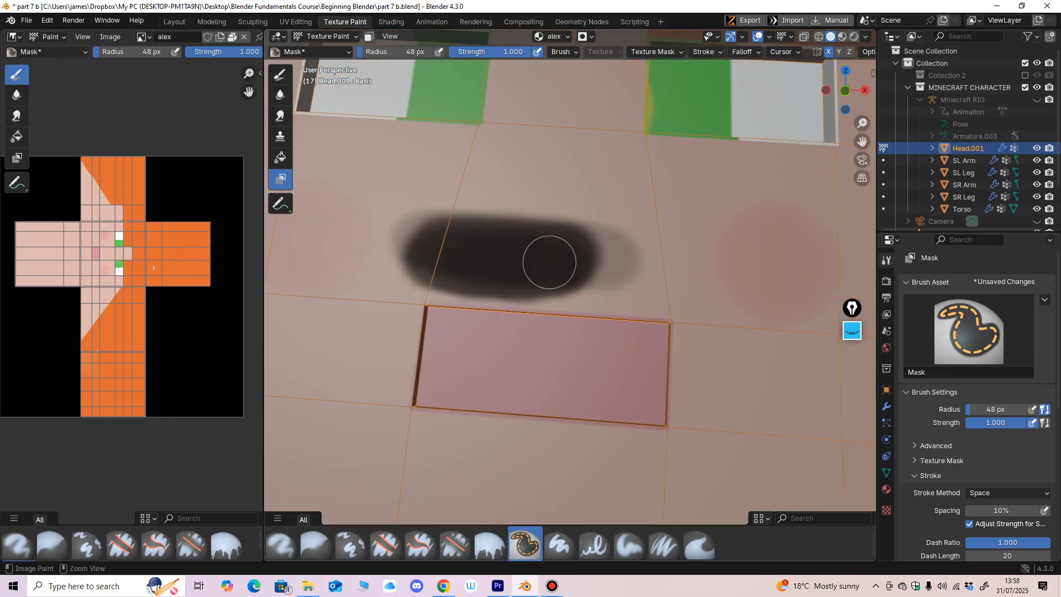
mouse_move(543, 244)
mouse_down()
mouse_move(469, 241)
mouse_move(538, 259)
mouse_move(635, 246)
mouse_move(583, 244)
mouse_move(486, 194)
mouse_move(534, 174)
mouse_move(563, 182)
mouse_move(578, 220)
mouse_move(599, 190)
mouse_move(644, 230)
mouse_move(652, 190)
mouse_move(570, 227)
mouse_move(581, 256)
mouse_move(659, 254)
mouse_move(621, 244)
mouse_move(659, 219)
mouse_move(514, 206)
mouse_move(475, 188)
mouse_move(457, 211)
mouse_up()
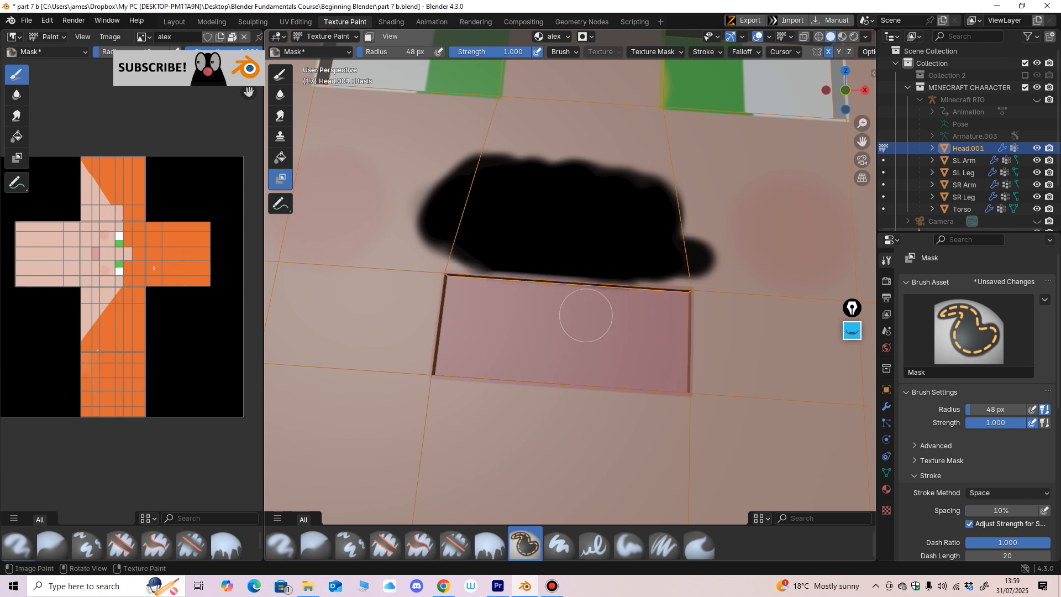
mouse_move(585, 315)
middle_down()
mouse_move(589, 302)
mouse_move(553, 268)
middle_up()
Step: Reduce the Mask brush radius to 28 px and round off the upper edge of the mask patch
key(bracketleft)
key(bracketleft)
key(bracketleft)
key(bracketleft)
key(bracketleft)
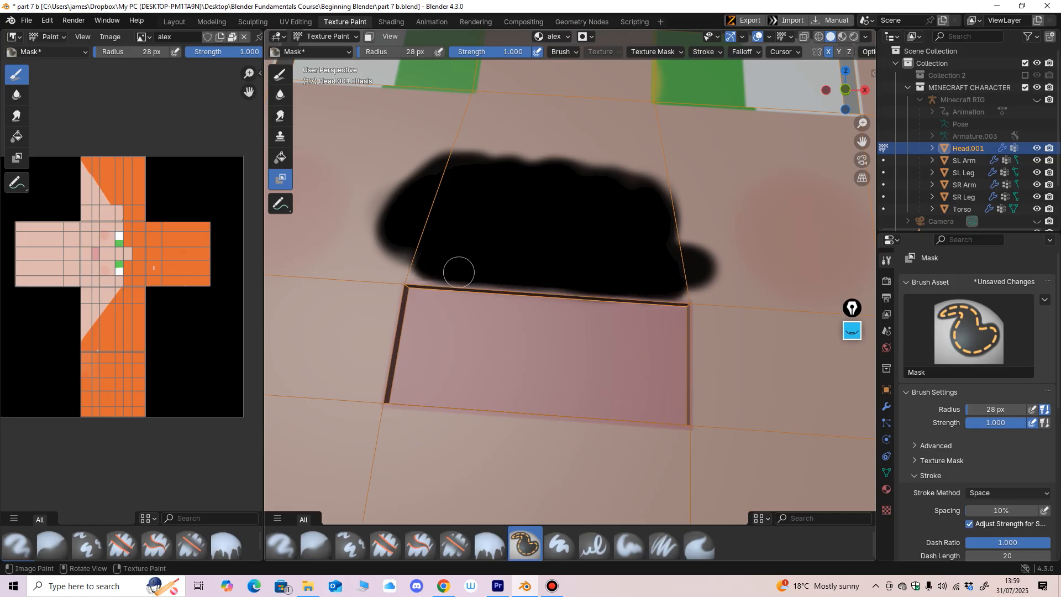
drag(458, 272, 410, 223)
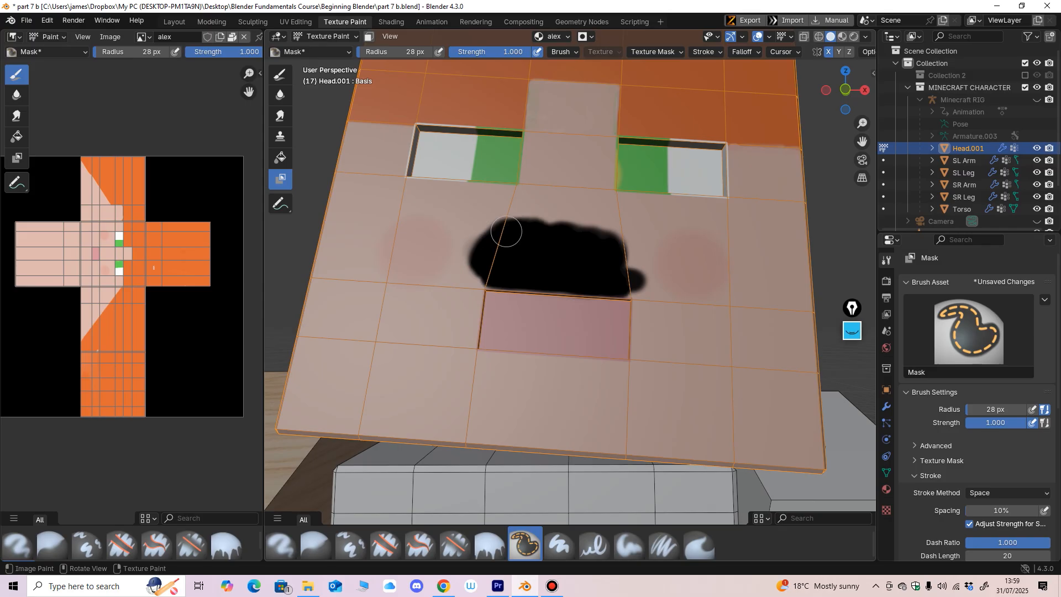
drag(506, 232, 624, 244)
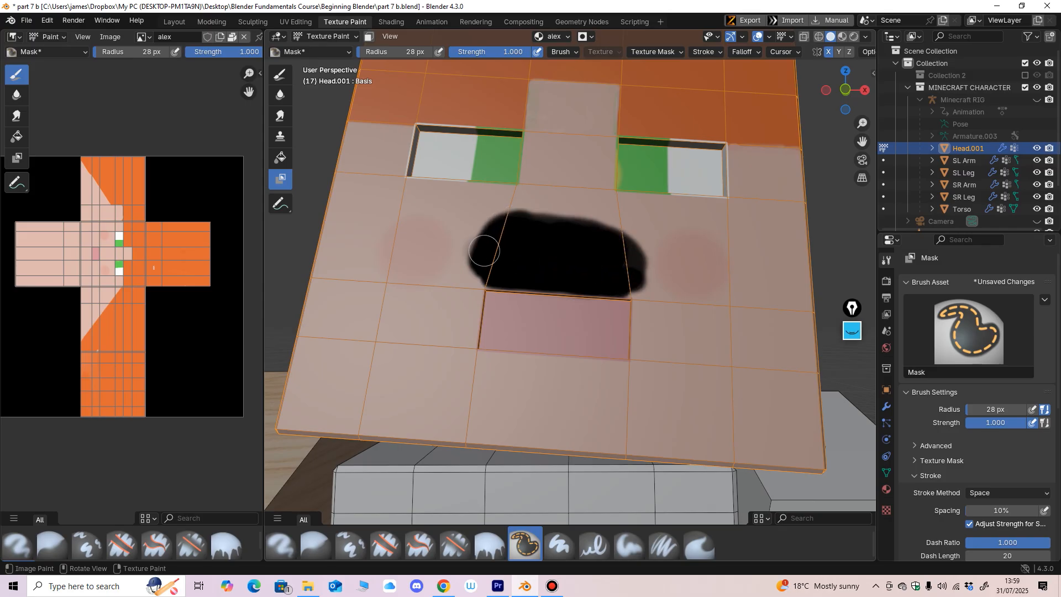
drag(521, 220, 615, 240)
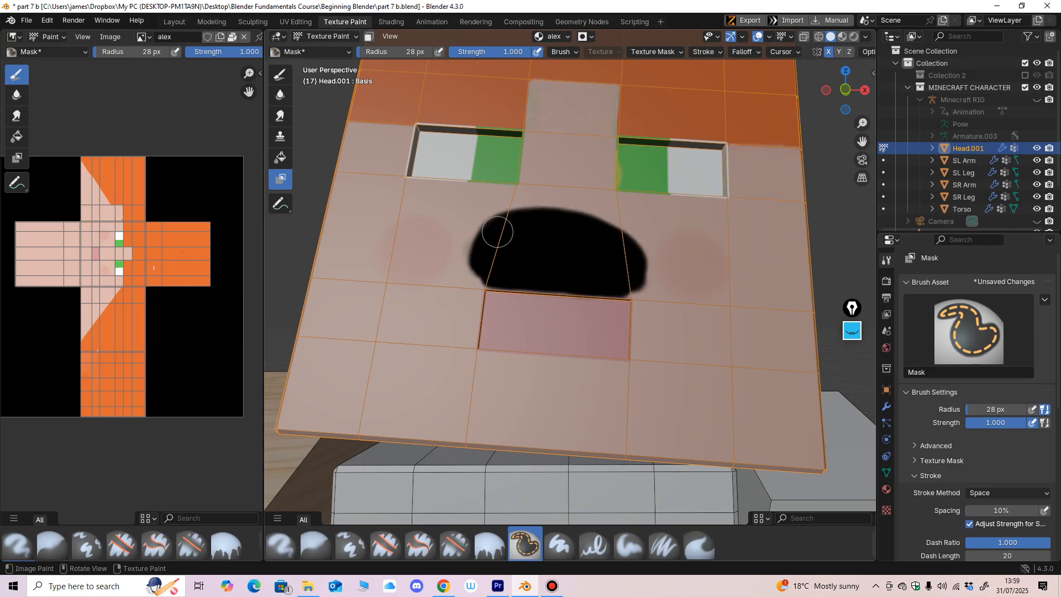
drag(492, 225, 599, 222)
Step: Switch from the Mask brush to the Draw tool with the Paint Hard brush for texture painting the head
scroll(636, 262, down, 5)
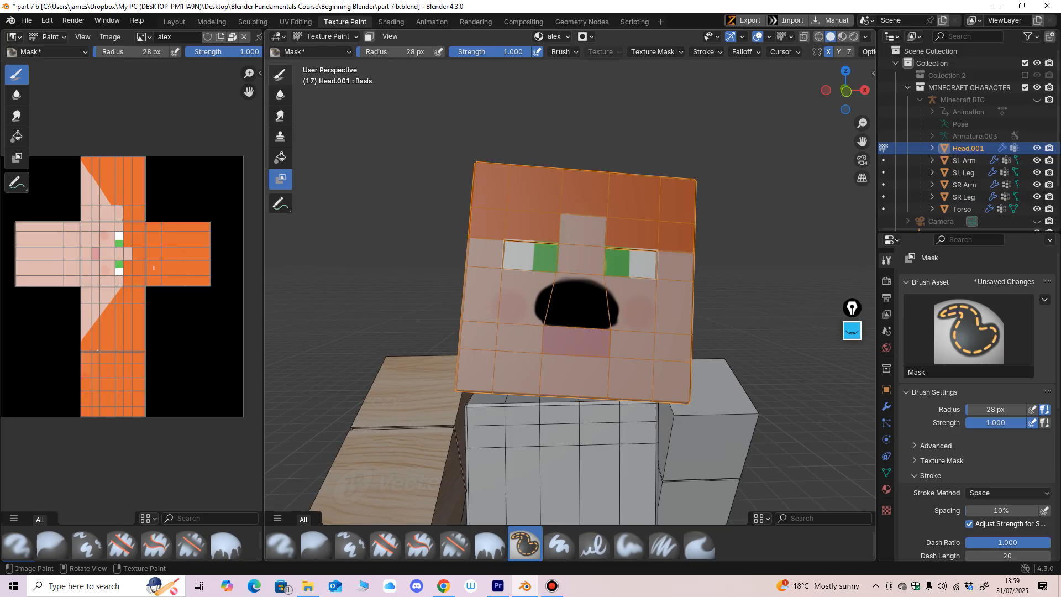
click(280, 74)
scroll(481, 262, up, 2)
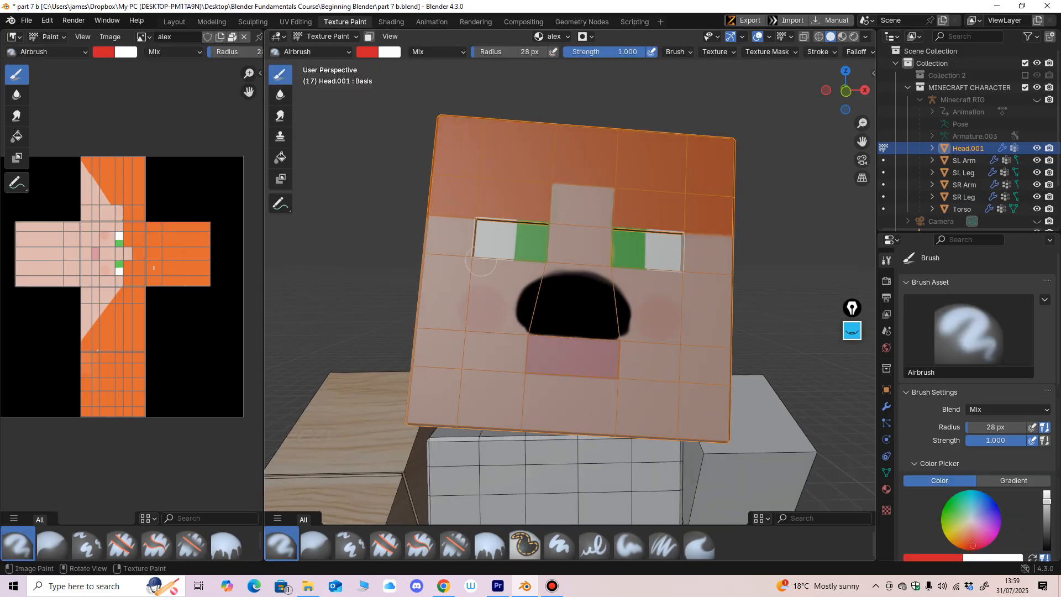
click(559, 544)
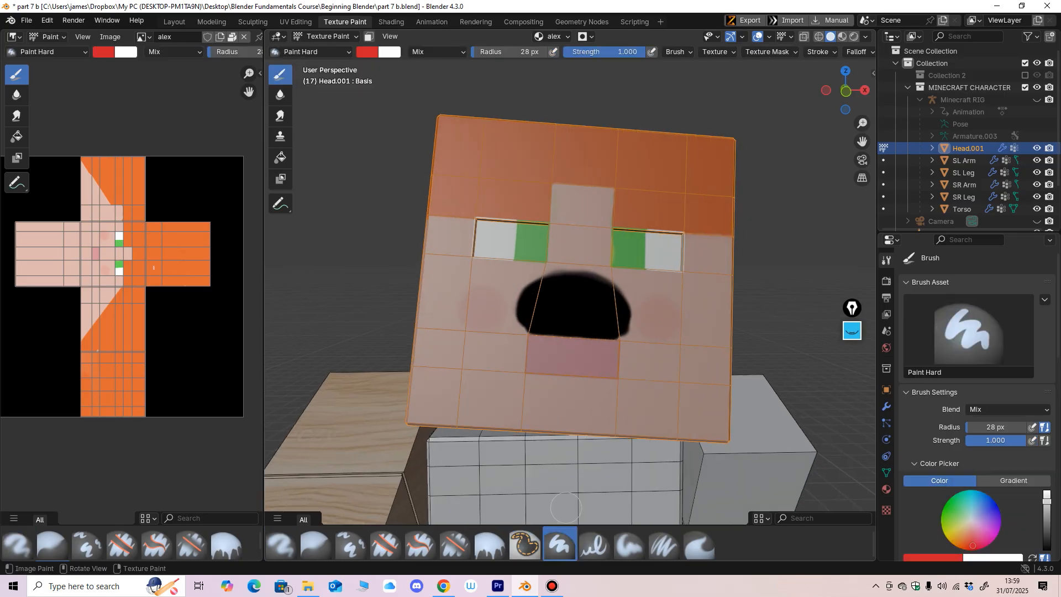
Step: Paint a red ring around the masked patch and over the adjacent eye with a 66 px brush radius
scroll(565, 326, up, 1)
mouse_move(572, 239)
mouse_down()
mouse_move(517, 257)
mouse_move(531, 271)
mouse_move(569, 246)
mouse_move(614, 257)
mouse_move(616, 292)
mouse_move(641, 337)
mouse_move(514, 343)
mouse_move(648, 305)
mouse_move(629, 304)
mouse_move(641, 315)
mouse_move(590, 243)
mouse_move(609, 261)
mouse_move(527, 281)
mouse_move(609, 296)
mouse_up()
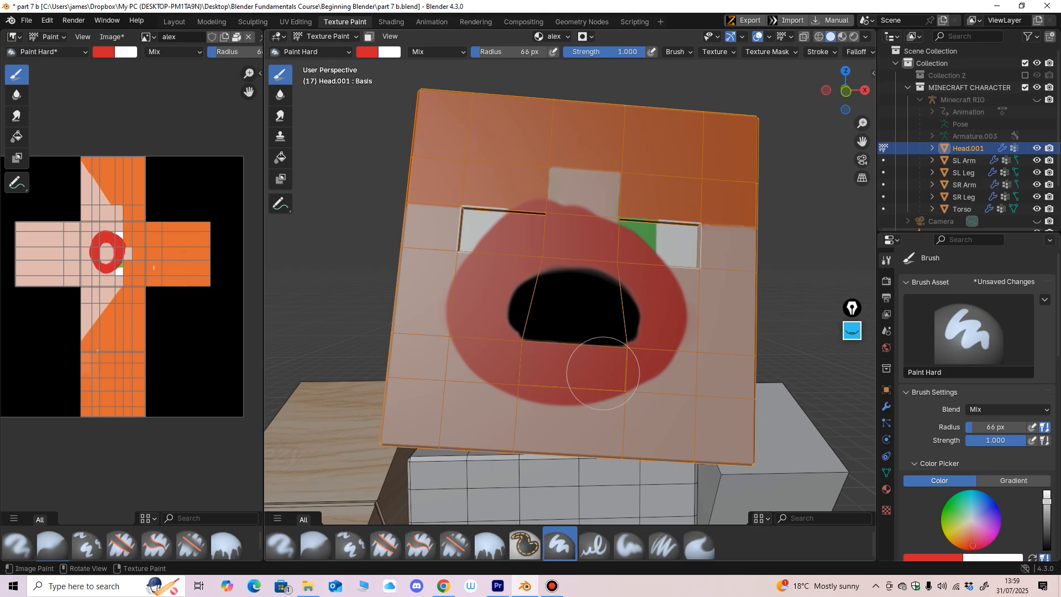
mouse_move(593, 388)
ctrl+middle_down()
mouse_move(597, 321)
mouse_move(599, 360)
mouse_move(617, 322)
mouse_move(611, 399)
ctrl+middle_up()
ctrl+middle_drag(610, 398, 605, 331)
shift+middle_drag(353, 208, 446, 210)
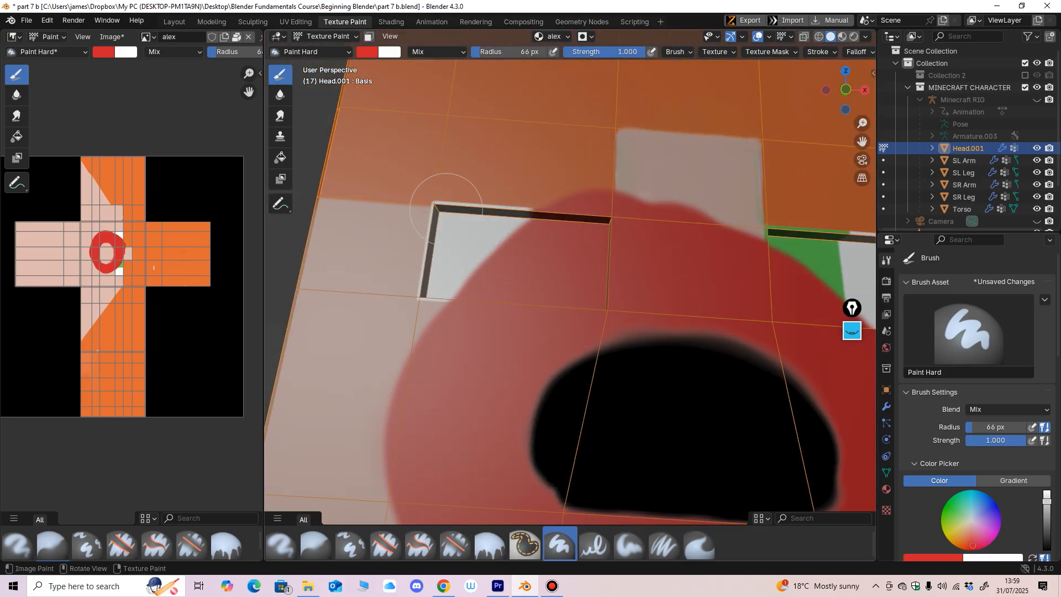
mouse_move(447, 209)
mouse_down()
mouse_move(436, 204)
mouse_move(461, 282)
mouse_up()
ctrl+middle_drag(461, 281, 488, 341)
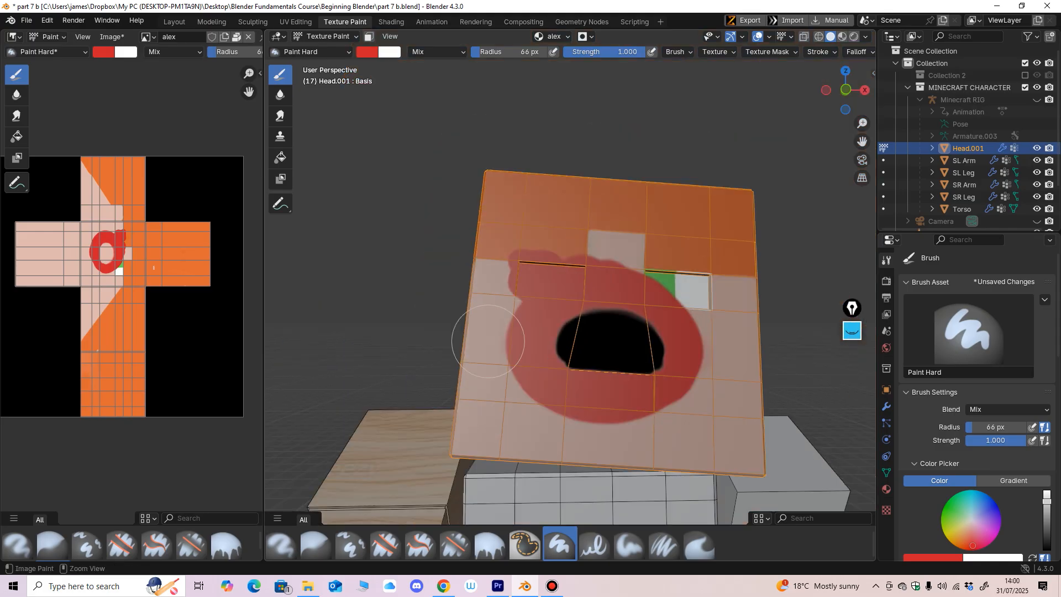
Step: Change the brush colour to a saturated blue and paint over the red ring around the masked patch
click(367, 52)
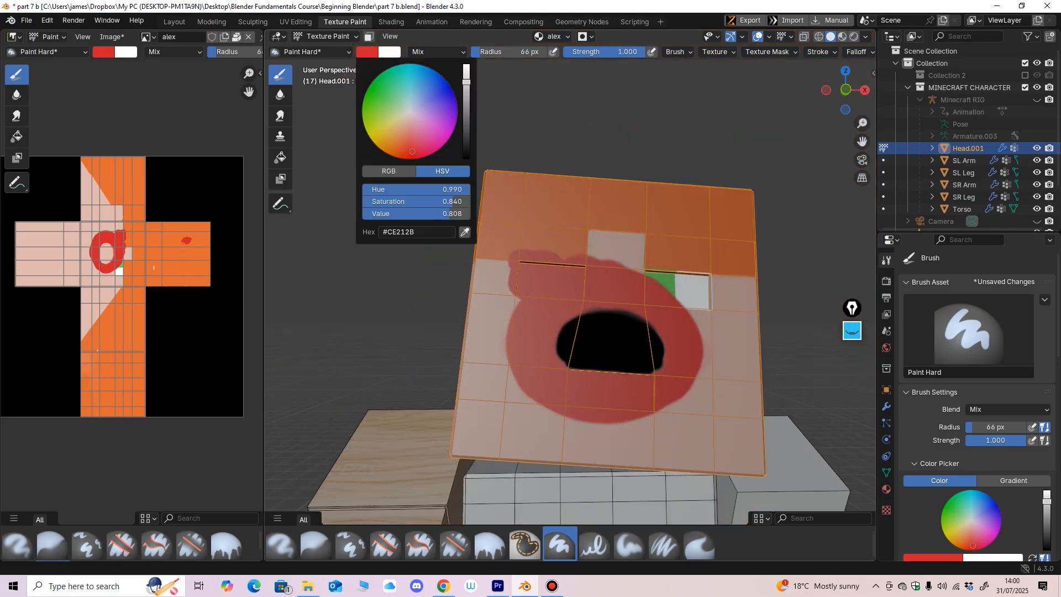
drag(437, 122, 456, 92)
mouse_move(584, 301)
mouse_down()
mouse_move(545, 326)
mouse_move(597, 382)
mouse_move(663, 343)
mouse_move(594, 361)
mouse_move(539, 337)
mouse_move(586, 398)
mouse_move(668, 342)
mouse_move(643, 311)
mouse_move(688, 346)
mouse_up()
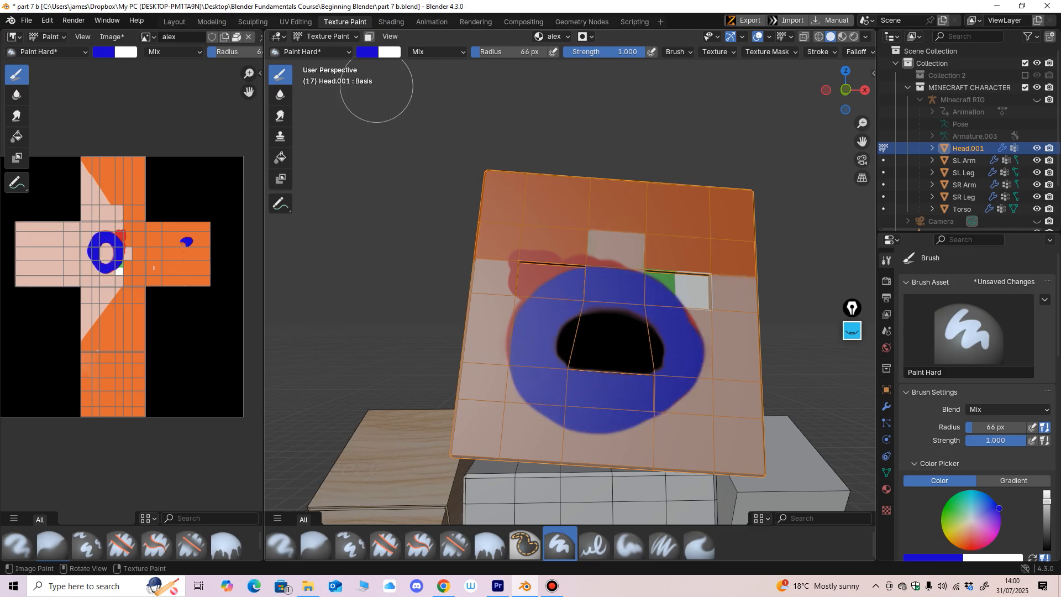
Step: Switch to Object Mode to examine the face without the mask overlay and return to Texture Paint mode
click(326, 37)
click(327, 50)
mouse_move(553, 310)
ctrl+middle_down()
mouse_move(553, 260)
mouse_move(552, 311)
mouse_move(553, 276)
ctrl+middle_up()
middle_drag(552, 276, 533, 218)
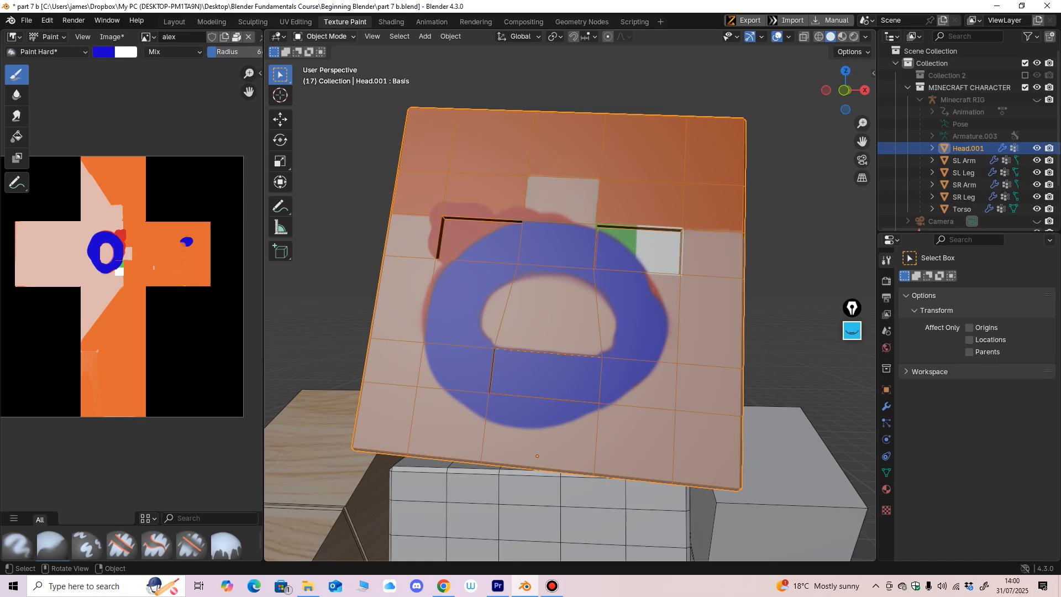
click(326, 36)
click(327, 117)
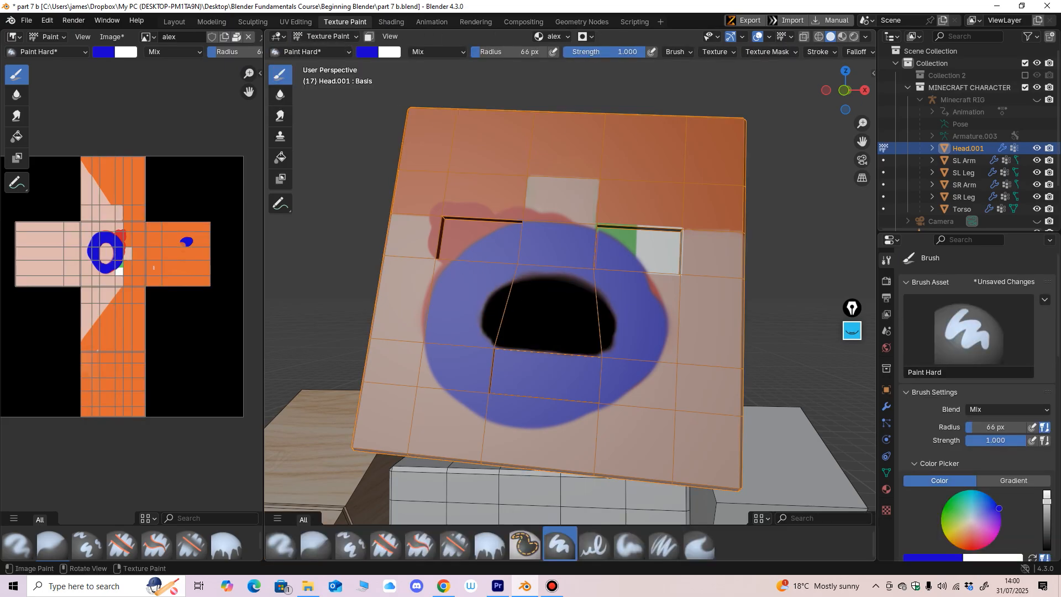
Step: Unlink the mask image from the head's stencil mask settings
click(586, 37)
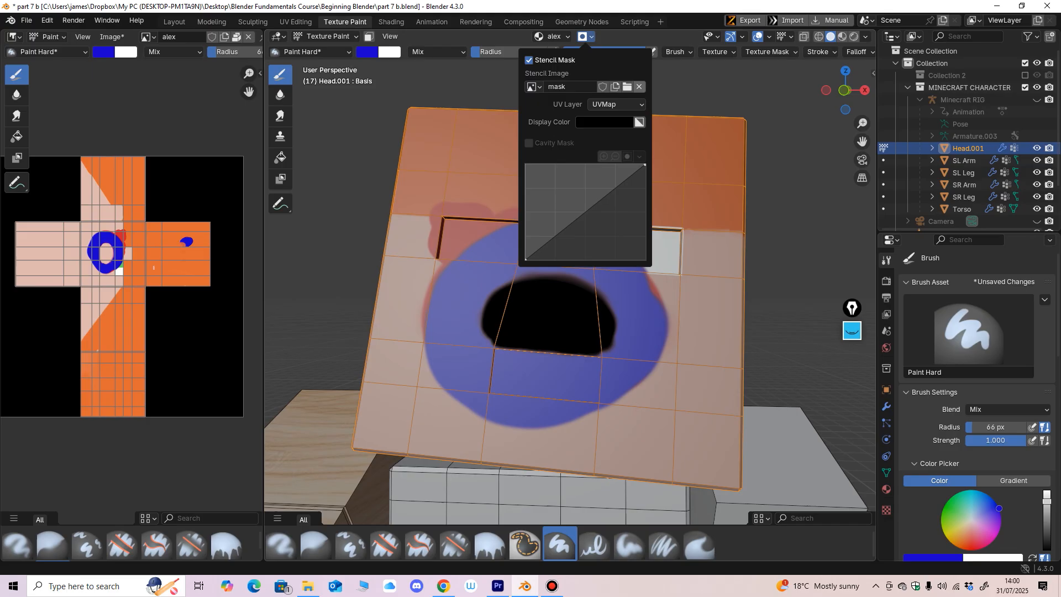
click(639, 86)
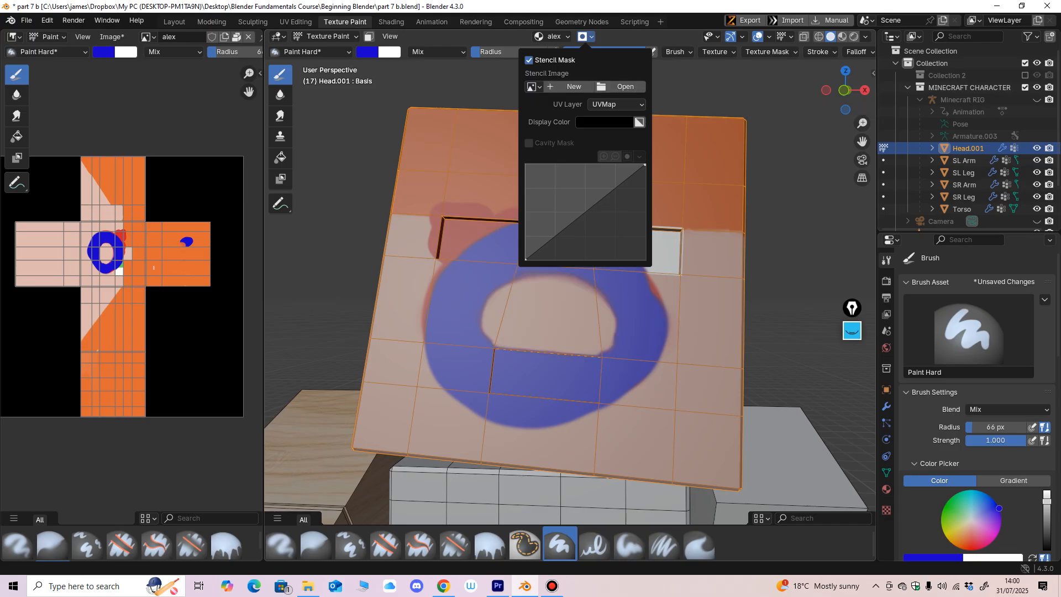
scroll(531, 290, up, 2)
mouse_move(520, 291)
mouse_down()
mouse_move(502, 304)
mouse_move(553, 285)
mouse_move(568, 355)
mouse_move(592, 367)
mouse_up()
Step: Undo the blue and red test strokes on the head's face
key(ctrl+z)
key(ctrl+z)
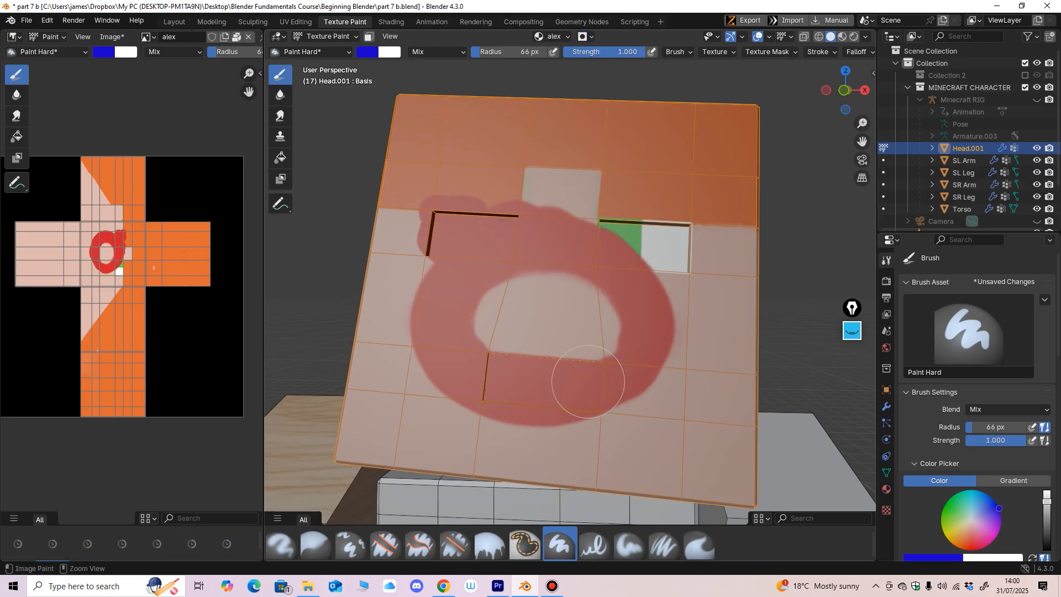
key(ctrl+z)
Step: Switch the head from Texture Paint to Sculpt Mode
scroll(590, 349, down, 5)
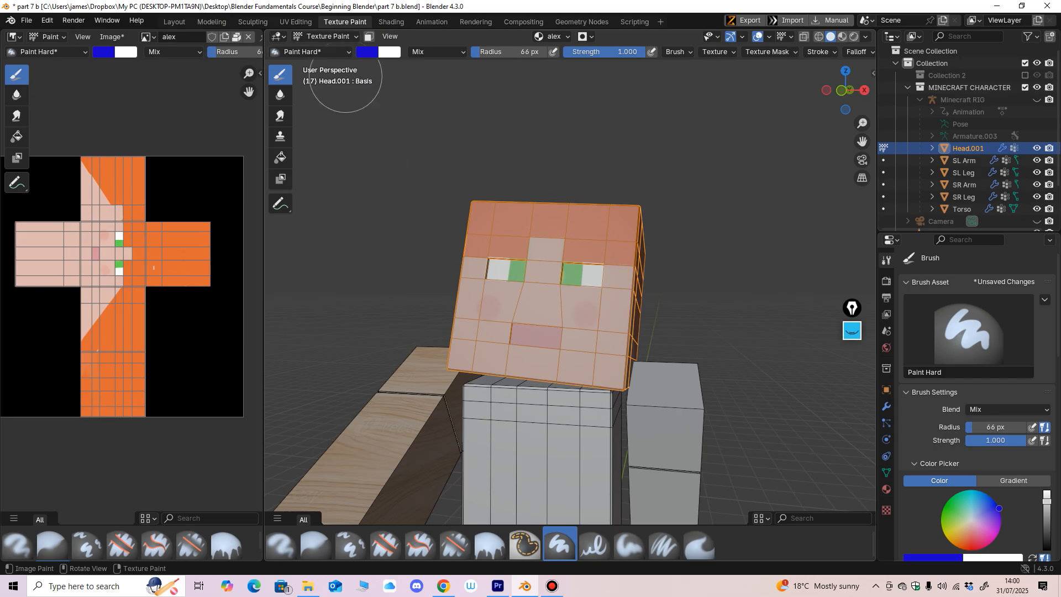
scroll(433, 246, down, 2)
click(326, 36)
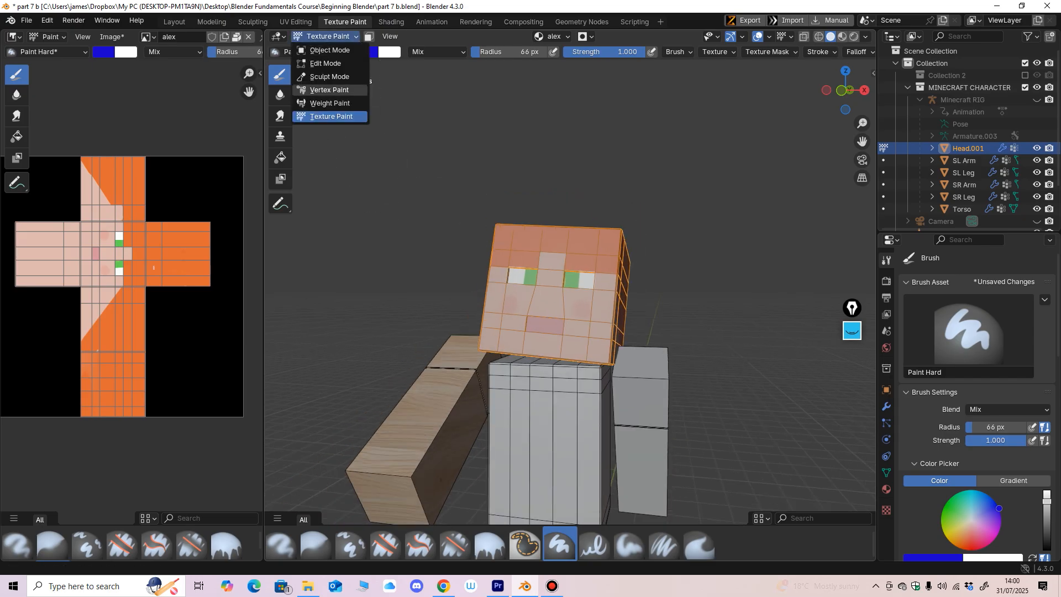
click(329, 78)
scroll(486, 310, up, 4)
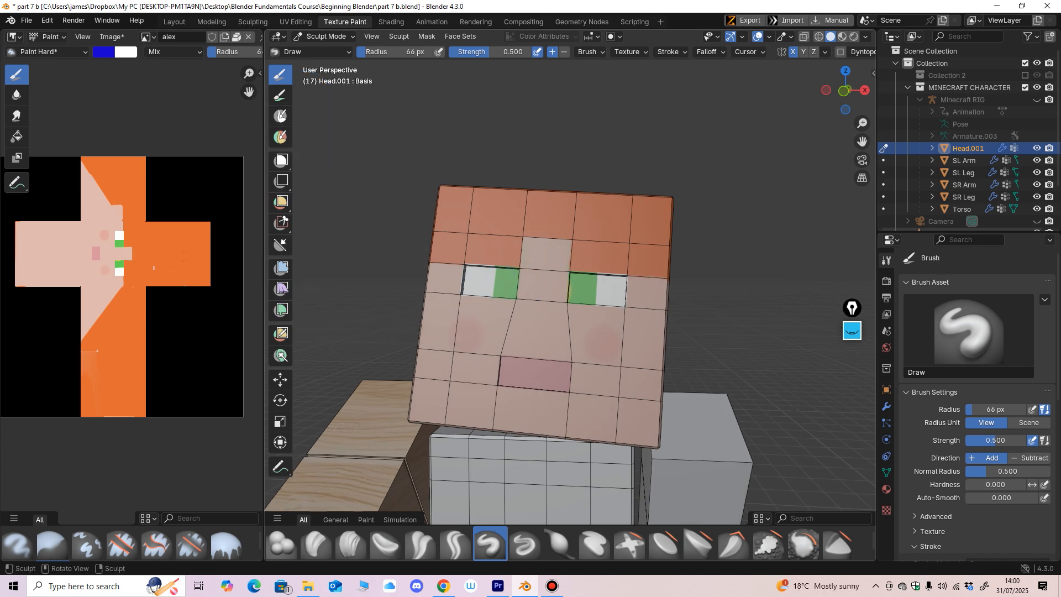
Step: Try the sculpt Mask brush on the head's upper corner
click(280, 116)
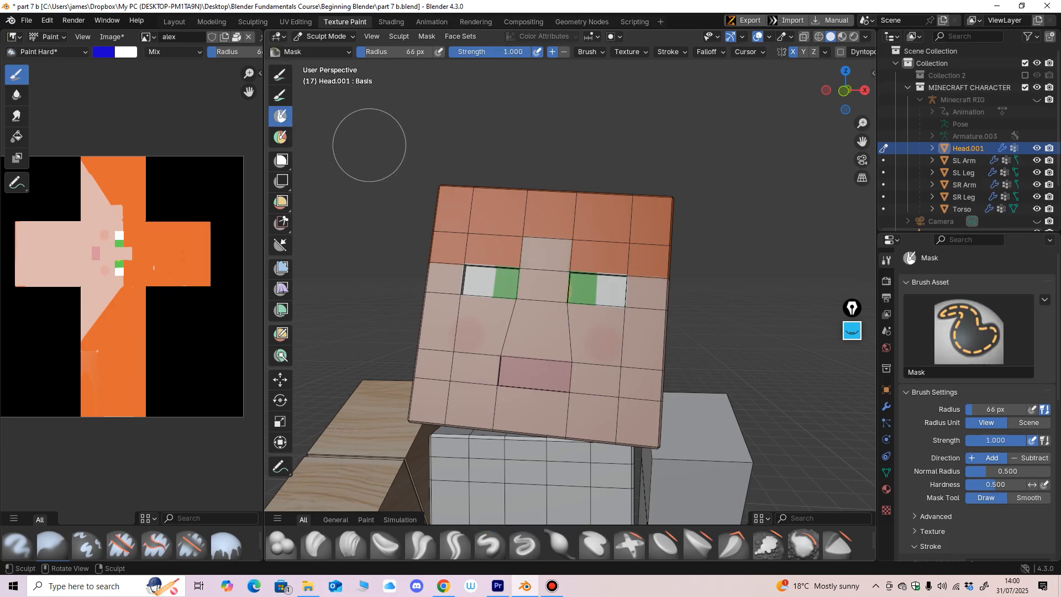
mouse_move(468, 191)
mouse_down()
mouse_move(477, 193)
mouse_move(436, 227)
mouse_up()
key(ctrl+z)
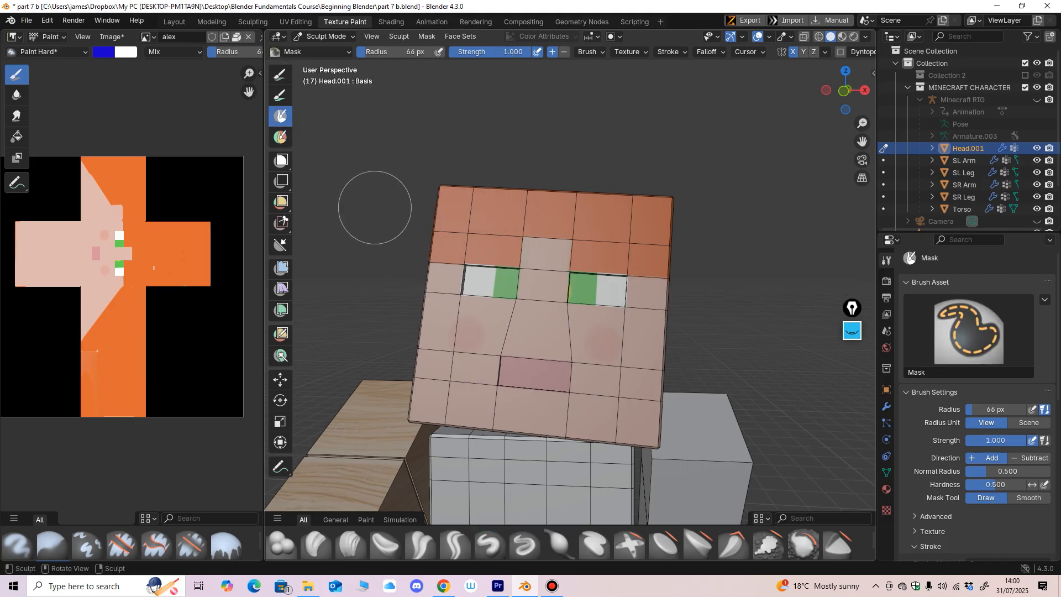
Step: Choose the sculpt Paint brush and try a blue stroke across the face
click(280, 95)
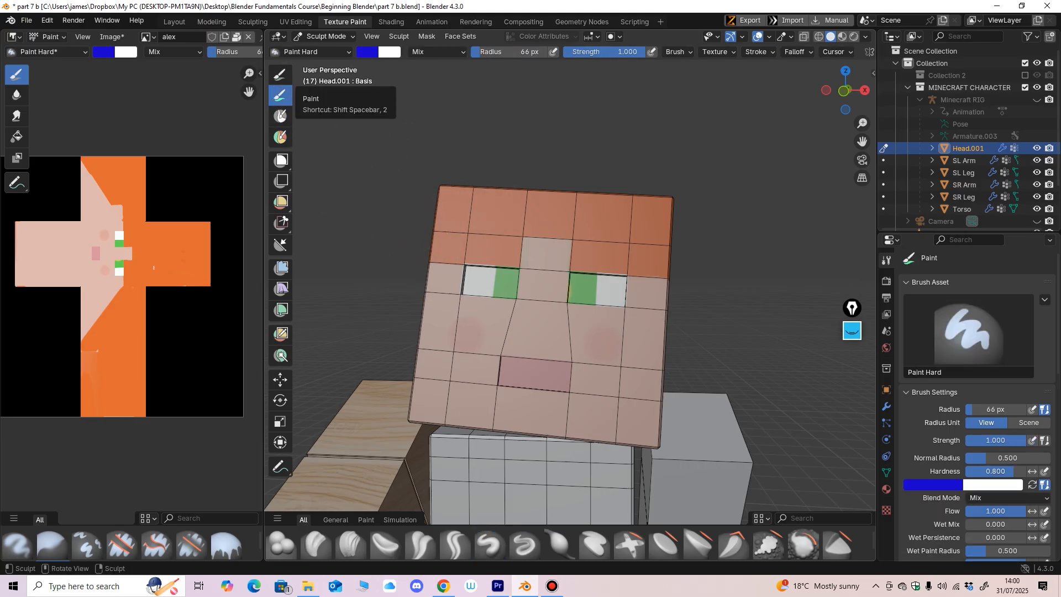
scroll(509, 276, up, 3)
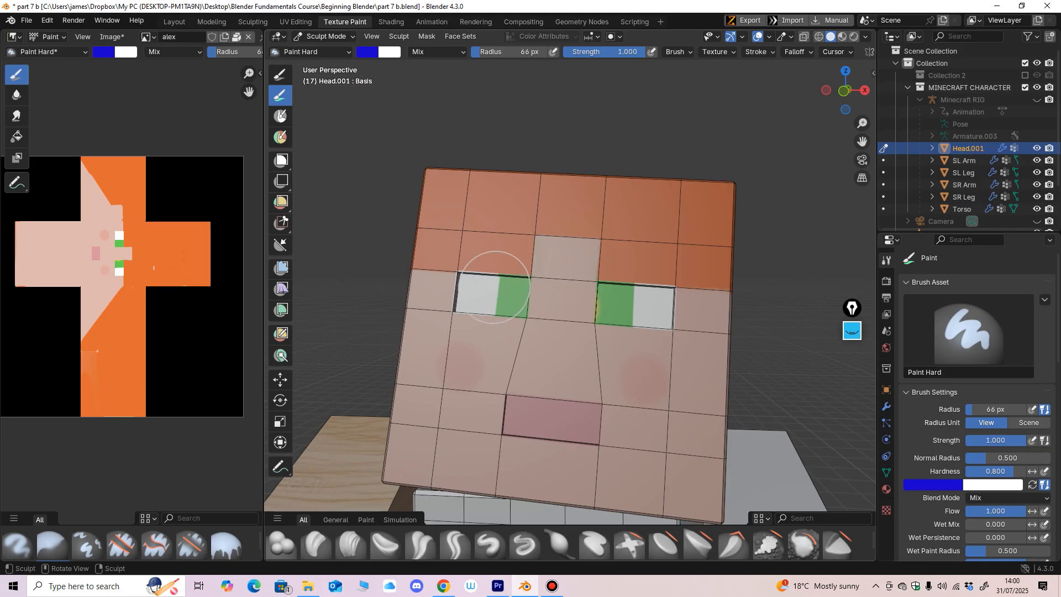
mouse_move(500, 287)
mouse_down()
mouse_move(487, 221)
mouse_move(470, 255)
mouse_move(652, 238)
mouse_move(553, 376)
mouse_up()
mouse_move(533, 326)
mouse_down()
mouse_move(597, 318)
mouse_move(480, 342)
mouse_up()
key(ctrl+z)
Step: Enlarge the Paint brush radius to 161 px and cover all sides of the head in blue
shift+middle_drag(530, 342, 498, 289)
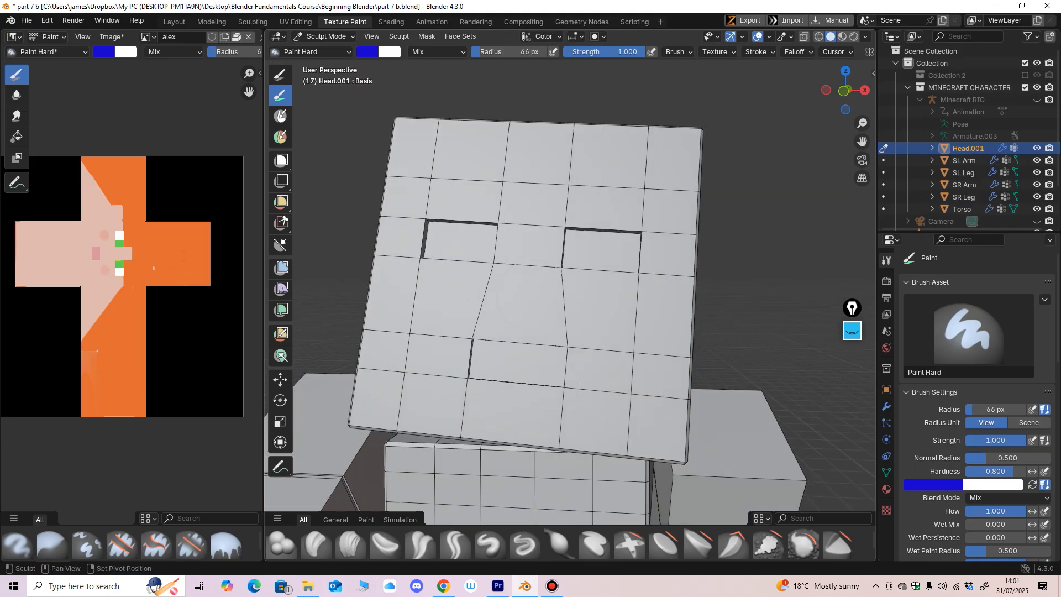
key(f)
click(594, 298)
scroll(574, 293, down, 2)
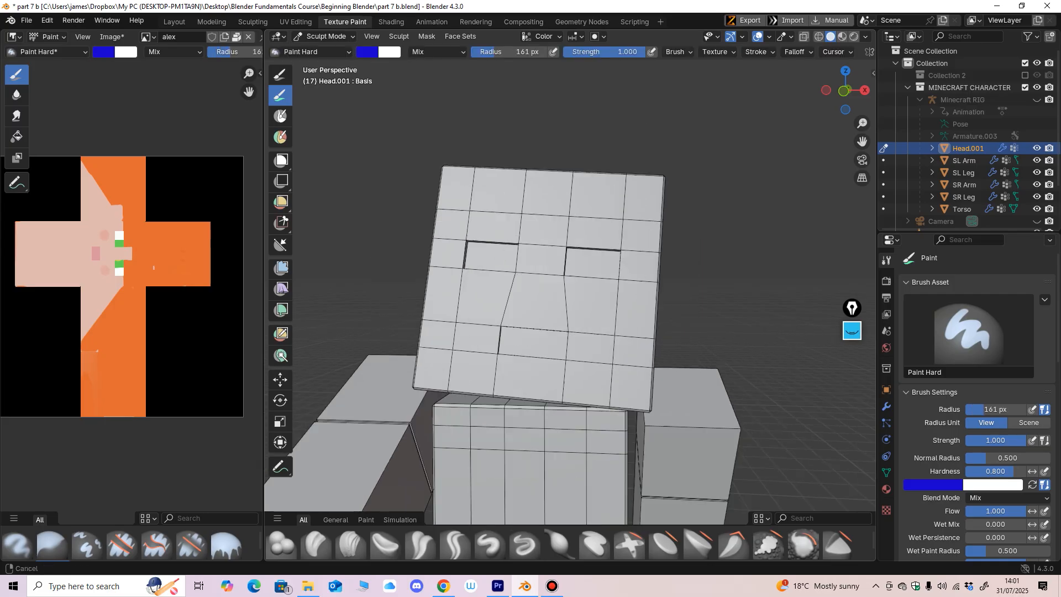
mouse_move(525, 276)
mouse_down()
mouse_move(490, 215)
mouse_move(602, 248)
mouse_move(442, 376)
mouse_move(630, 390)
mouse_move(608, 375)
mouse_up()
middle_drag(564, 332, 467, 325)
mouse_move(486, 315)
mouse_down()
mouse_move(506, 237)
mouse_move(546, 343)
mouse_up()
middle_drag(547, 343, 486, 296)
mouse_move(517, 276)
mouse_down()
mouse_move(531, 332)
mouse_move(544, 310)
mouse_up()
middle_drag(558, 304, 470, 288)
mouse_move(583, 264)
mouse_down()
mouse_move(553, 276)
mouse_move(614, 332)
mouse_up()
middle_drag(619, 328, 514, 323)
drag(647, 232, 650, 307)
middle_drag(649, 307, 528, 309)
drag(529, 313, 567, 261)
middle_drag(586, 238, 666, 293)
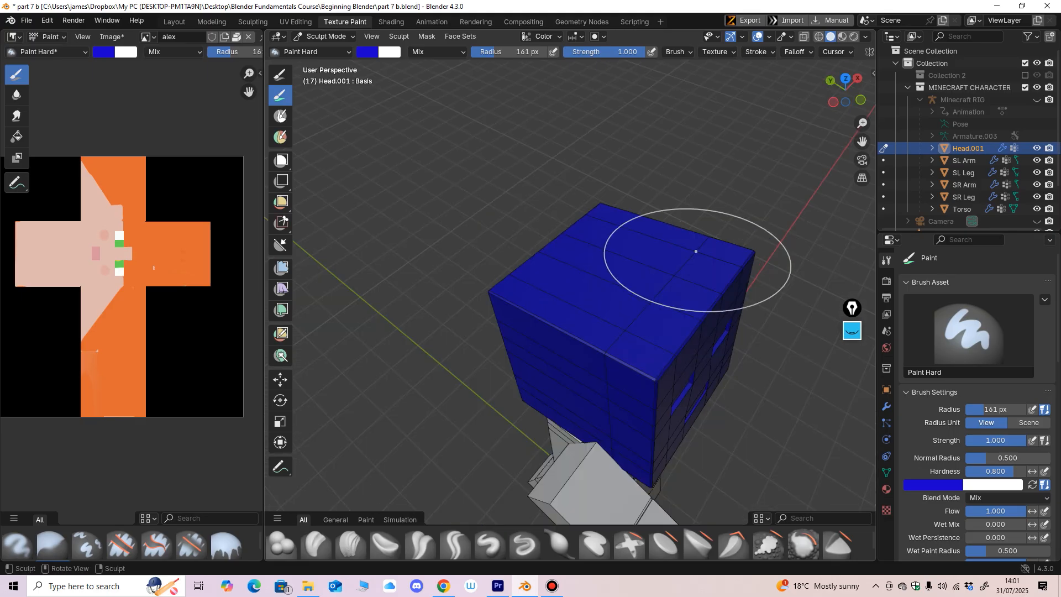
middle_drag(530, 312, 464, 237)
mouse_move(632, 326)
middle_down()
mouse_move(613, 304)
mouse_move(595, 324)
mouse_move(603, 296)
mouse_move(531, 326)
middle_up()
Step: Reduce the Paint brush radius to 107 px and undo the blue painting on the head
key(f)
click(538, 307)
ctrl+middle_drag(530, 326, 535, 279)
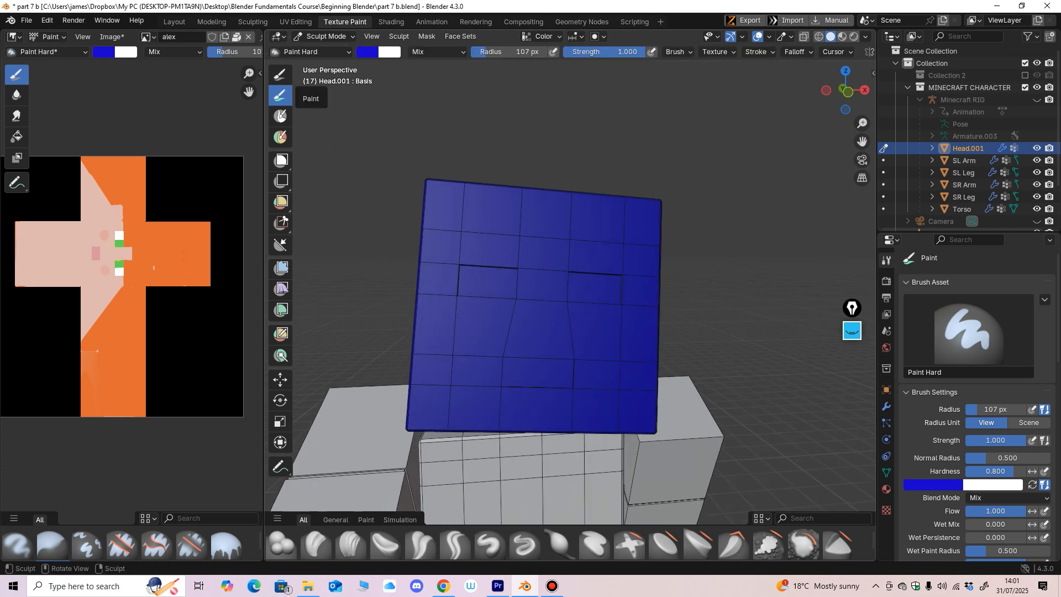
middle_drag(516, 272, 521, 303)
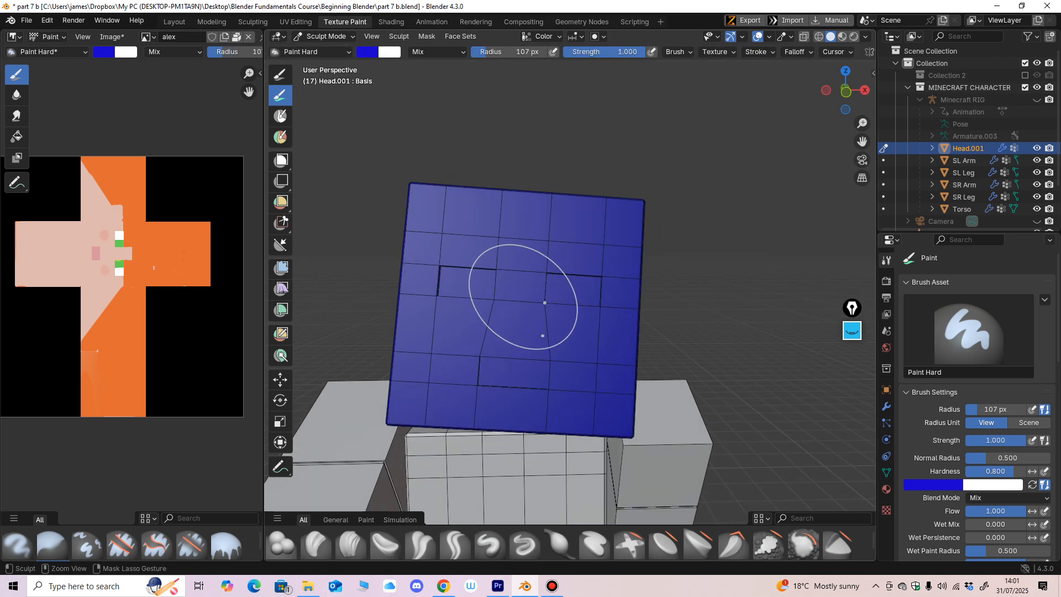
key(ctrl+z)
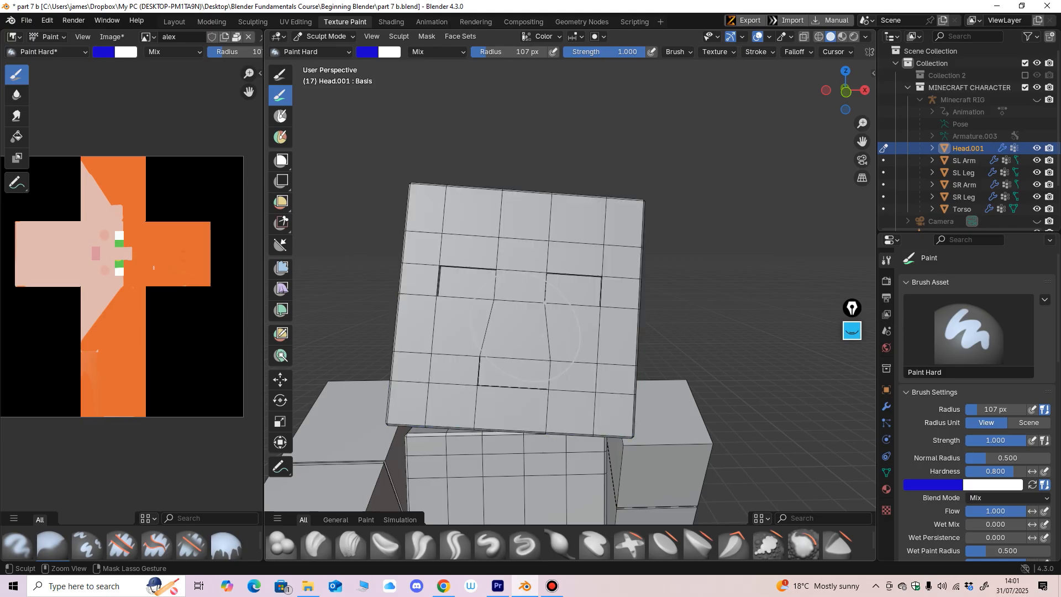
Step: Leave Sculpt Mode on the head, select the SR Arm object and enter Sculpt Mode on it
middle_drag(553, 281, 462, 225)
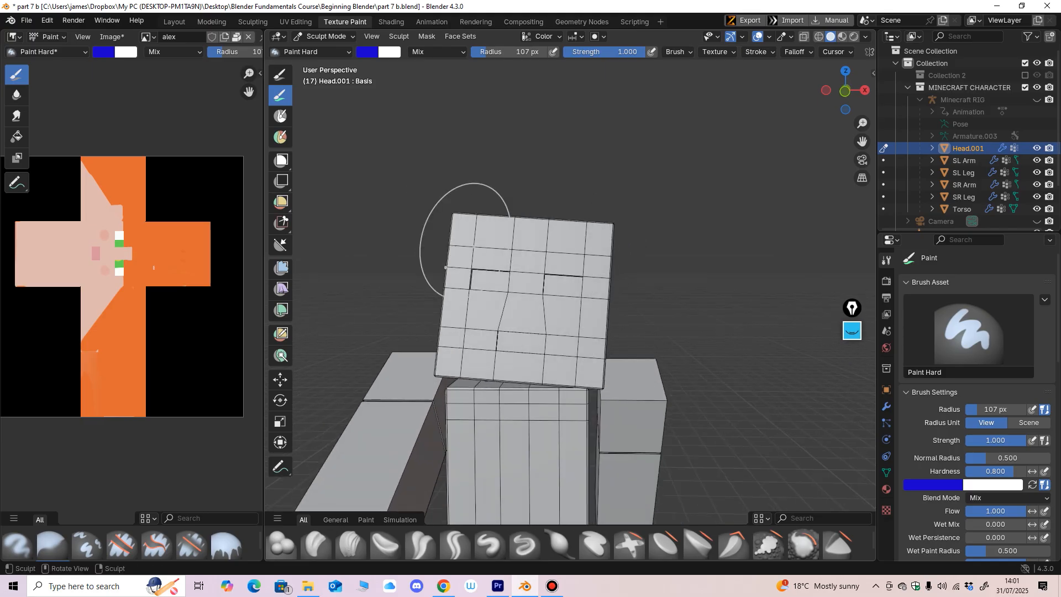
click(326, 36)
click(323, 56)
shift+middle_drag(619, 442, 541, 343)
scroll(585, 354, up, 1)
click(604, 353)
click(325, 36)
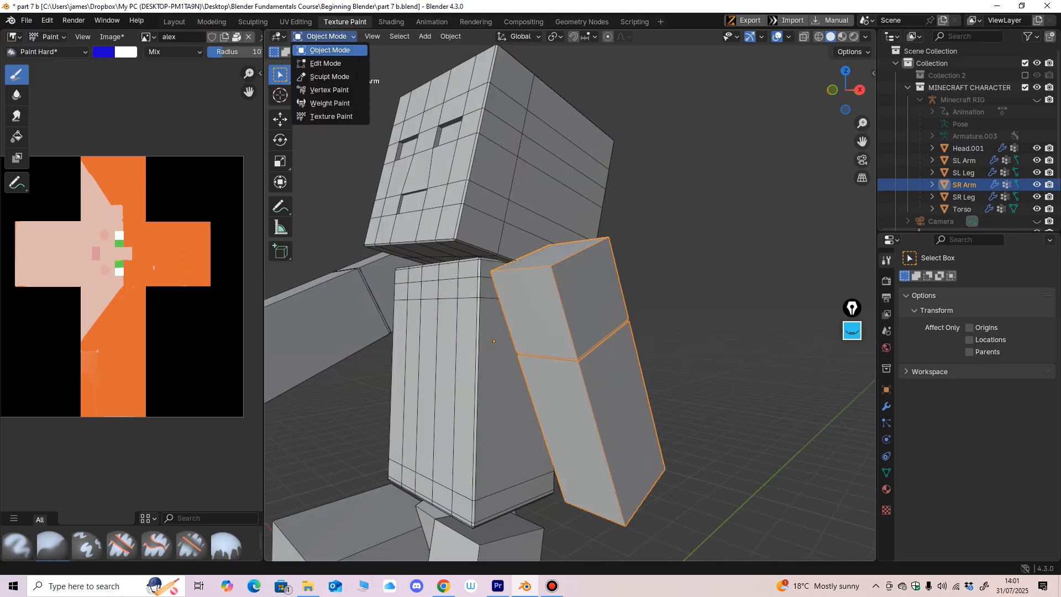
click(329, 76)
Step: Reduce the Paint brush radius to 69 px and paint the shoulder end of the SR Arm blue
middle_drag(492, 265, 532, 284)
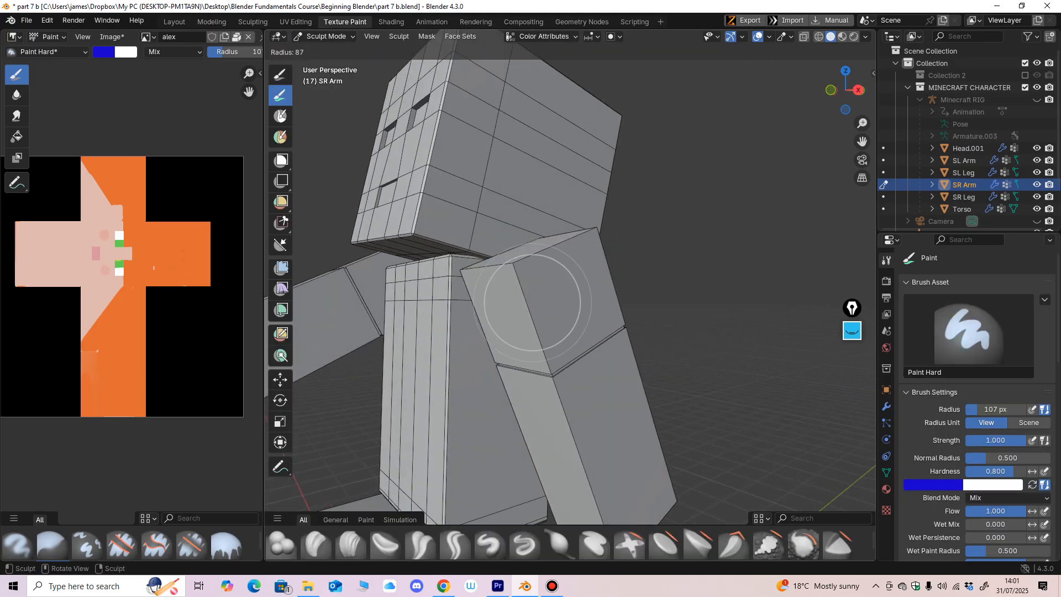
mouse_move(511, 296)
mouse_down()
mouse_move(517, 268)
mouse_move(540, 257)
mouse_up()
middle_drag(540, 257, 500, 281)
mouse_move(500, 281)
mouse_down()
mouse_move(525, 282)
mouse_move(500, 287)
mouse_up()
middle_drag(500, 286, 553, 312)
mouse_move(553, 312)
mouse_down()
mouse_move(564, 317)
mouse_move(502, 327)
mouse_up()
middle_drag(501, 327, 471, 273)
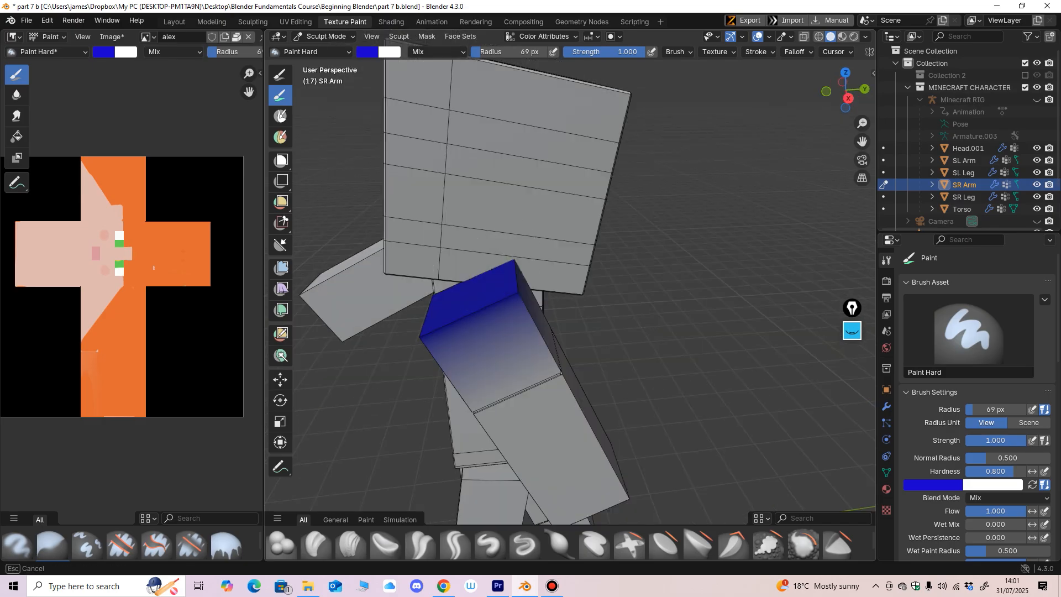
mouse_move(472, 326)
middle_down()
mouse_move(473, 297)
mouse_move(499, 292)
middle_up()
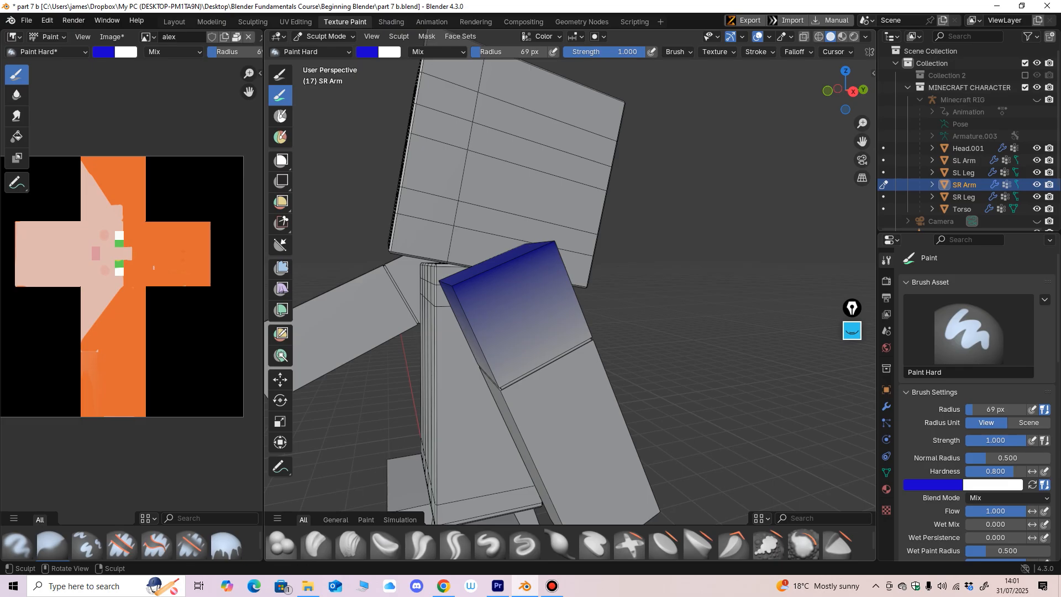
middle_drag(489, 290, 481, 285)
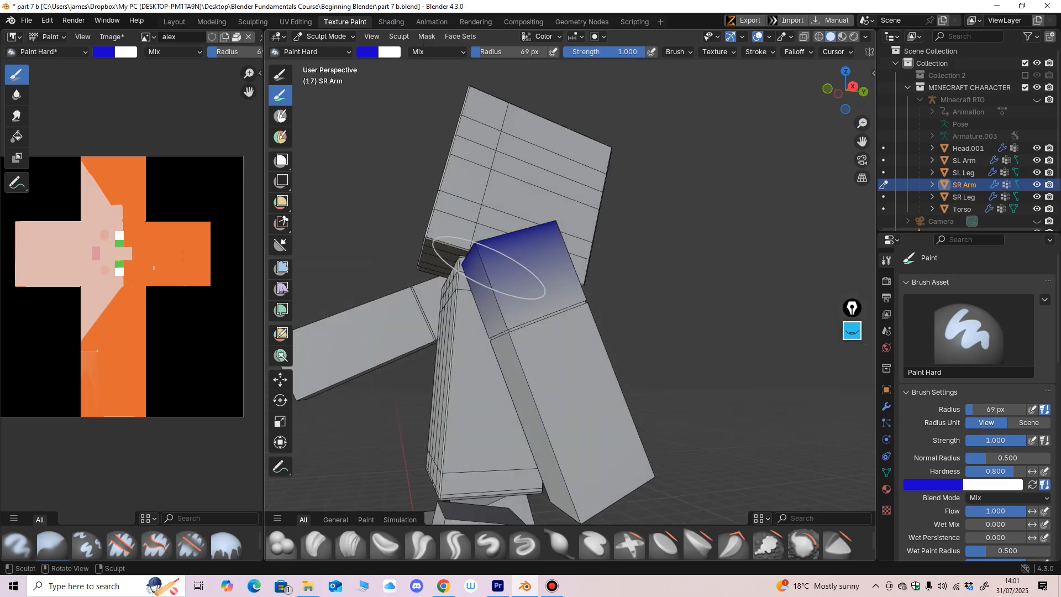
Step: Paint the rest of the SR Arm's upper segment blue, fading into the lower segment
mouse_move(489, 271)
mouse_down()
mouse_move(507, 316)
mouse_move(553, 300)
mouse_up()
middle_drag(505, 294, 563, 290)
drag(609, 272, 608, 310)
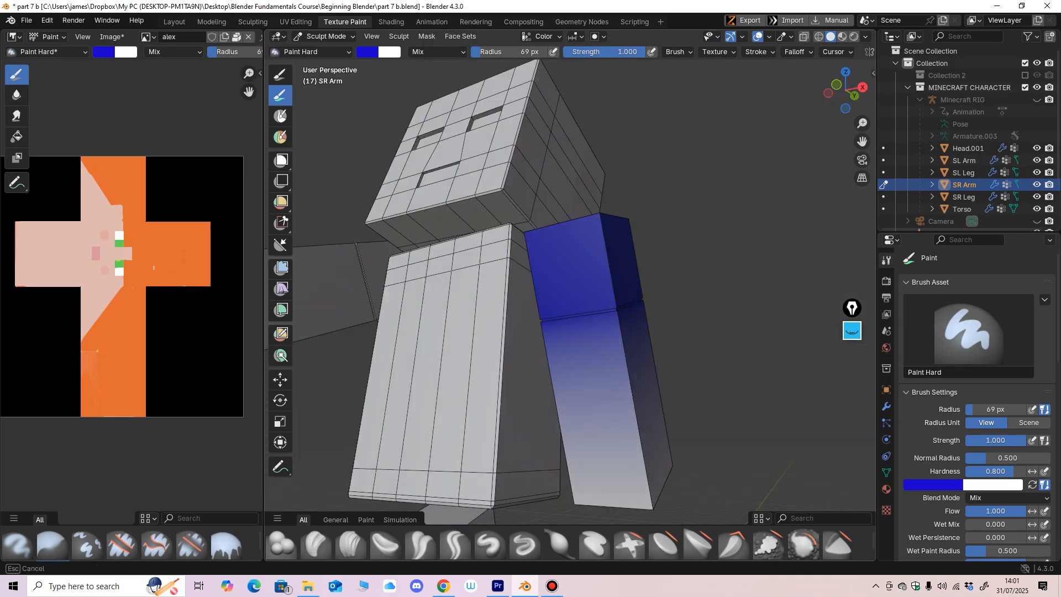
middle_drag(509, 292, 483, 289)
drag(500, 288, 506, 298)
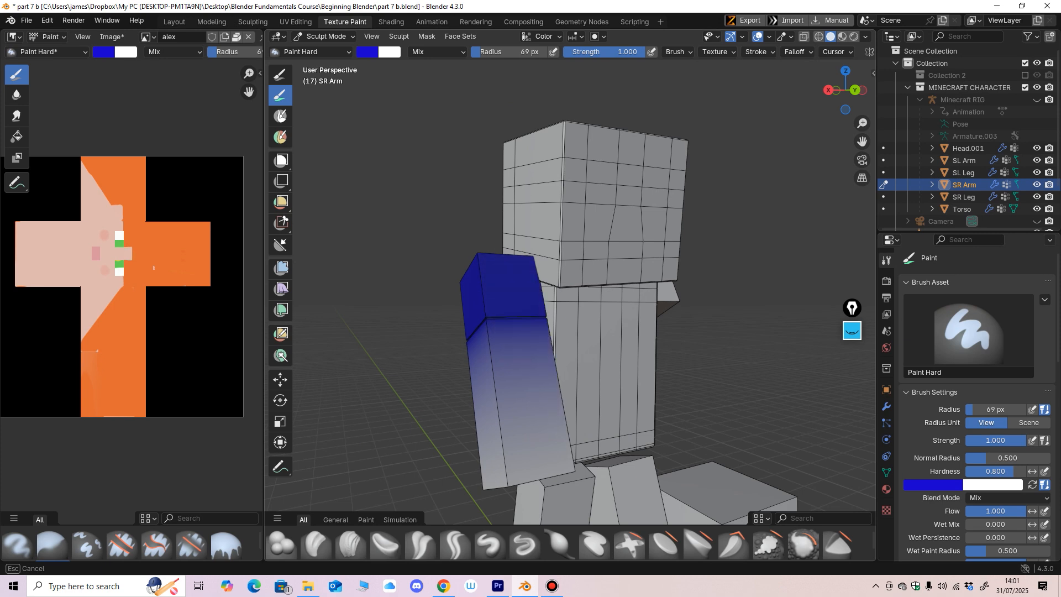
middle_drag(471, 307, 546, 274)
middle_drag(494, 310, 713, 290)
Step: Transfer Sculpt Mode from the SR Arm to the head
middle_drag(520, 243, 554, 233)
key(alt+q)
alt+middle_click(543, 236)
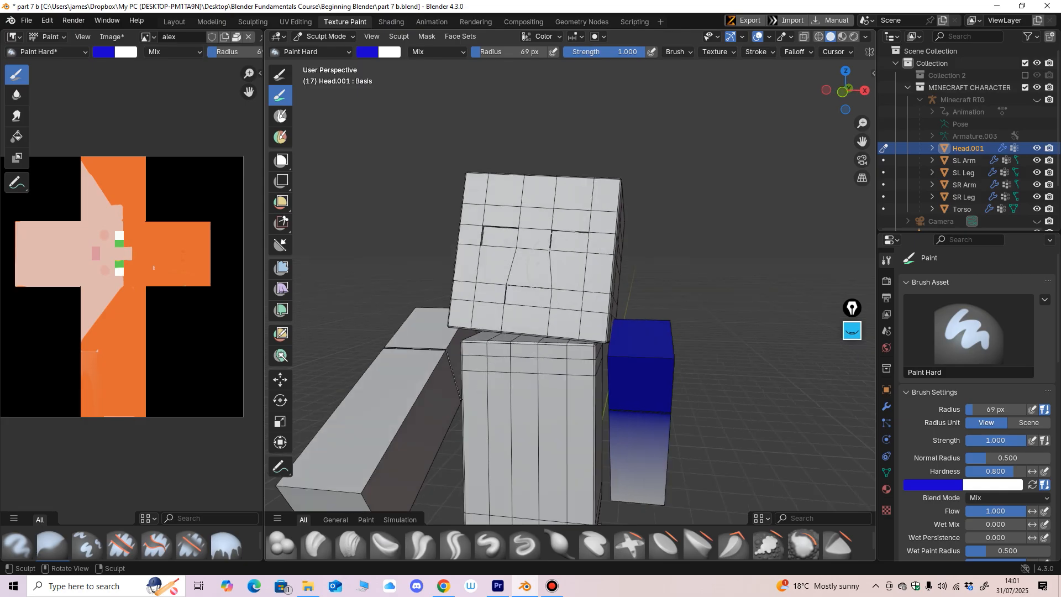
Step: Increase the Paint brush radius to 164 px and paint the front of the head blue
mouse_move(570, 228)
mouse_down()
mouse_move(546, 236)
mouse_move(475, 188)
mouse_move(470, 276)
mouse_move(600, 243)
mouse_move(506, 284)
mouse_up()
key(f)
click(596, 285)
mouse_move(595, 284)
mouse_down()
mouse_move(587, 243)
mouse_move(570, 254)
mouse_up()
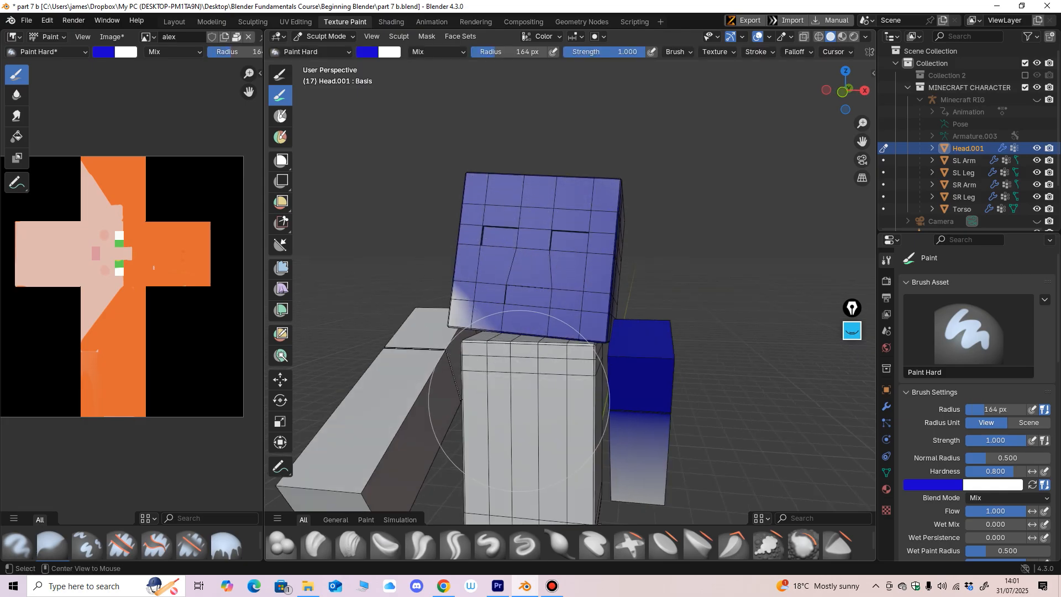
Step: Transfer Sculpt Mode to the Torso and paint it blue, then do the same on the SL Arm
key(alt+q)
scroll(538, 373, down, 1)
mouse_move(526, 385)
mouse_down()
mouse_move(511, 454)
mouse_move(561, 395)
mouse_move(572, 453)
mouse_up()
key(alt+q)
mouse_move(438, 343)
mouse_down()
mouse_move(398, 398)
mouse_move(559, 306)
mouse_up()
mouse_move(559, 307)
middle_down()
mouse_move(497, 273)
mouse_move(466, 280)
mouse_move(571, 287)
middle_up()
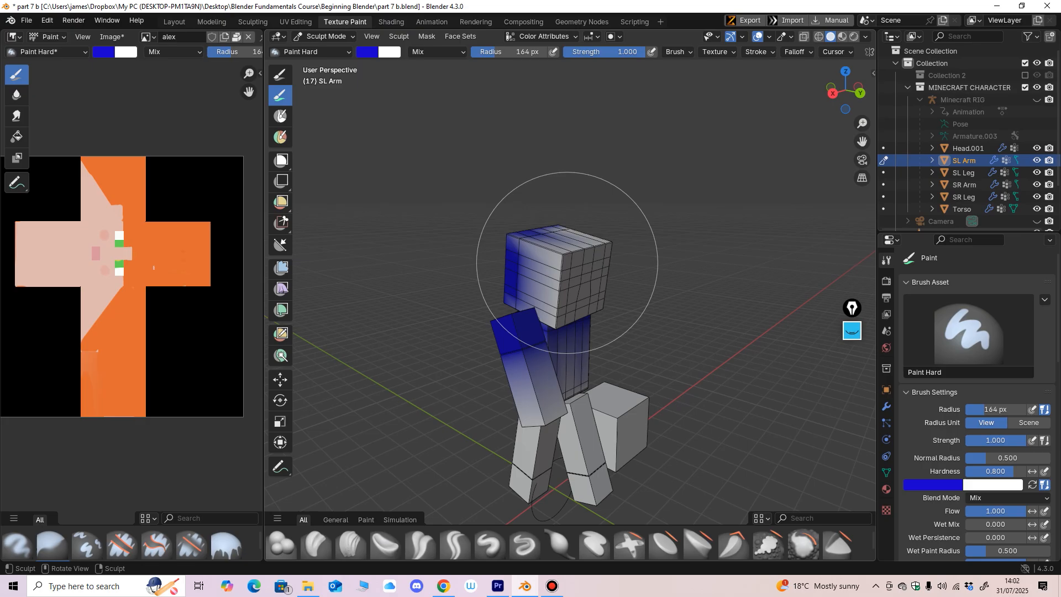
Step: Transfer Sculpt Mode back to the head and paint its remaining unpainted sides blue
key(alt+q)
drag(562, 250, 574, 270)
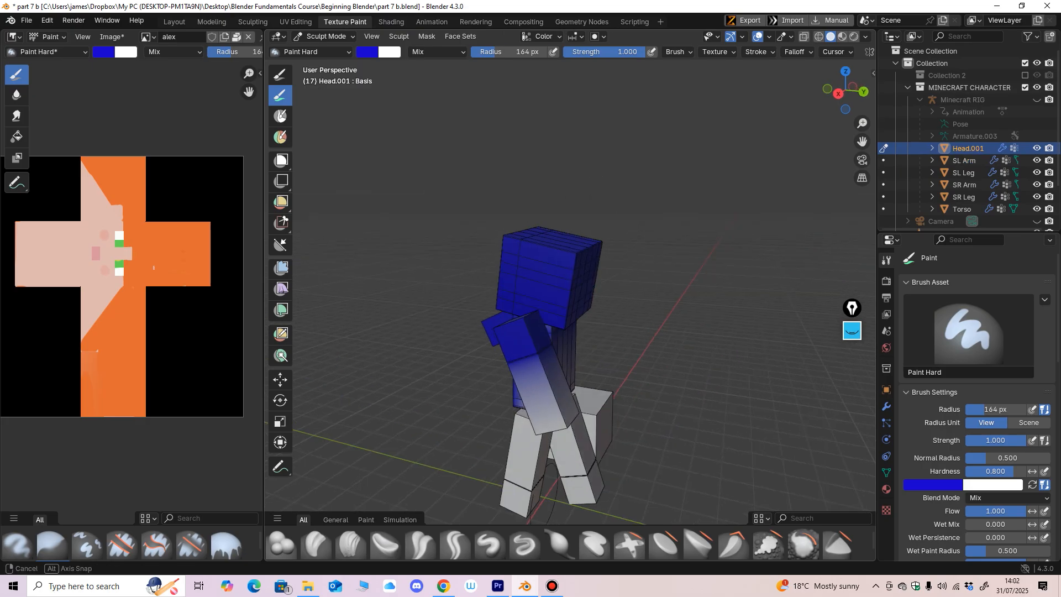
middle_drag(574, 270, 616, 261)
Step: Change the brush colour to a light tan and paint over the blue sides of the head
click(367, 52)
click(399, 124)
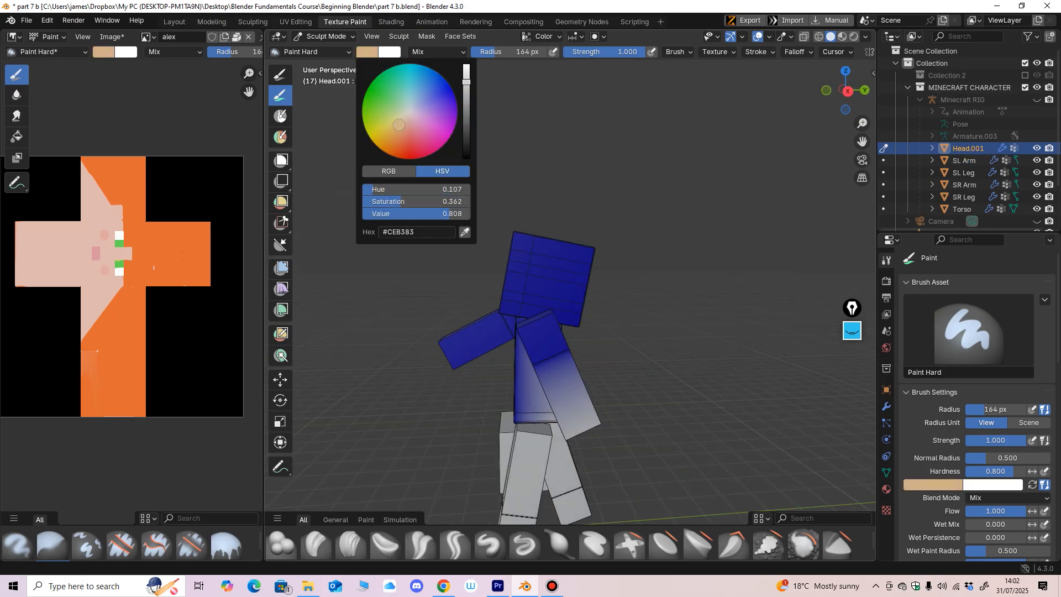
drag(539, 268, 535, 262)
middle_drag(486, 293, 577, 271)
drag(577, 271, 497, 279)
middle_drag(446, 286, 581, 259)
drag(581, 259, 528, 284)
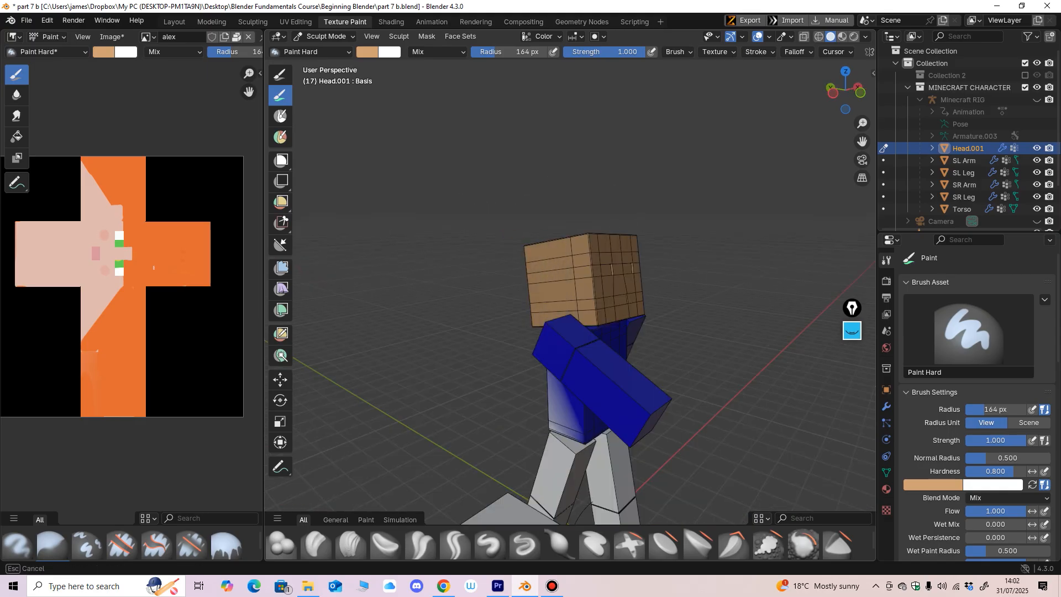
mouse_move(522, 290)
middle_down()
mouse_move(589, 273)
mouse_move(478, 275)
middle_up()
Step: Cover the face and the other remaining surfaces of the head with the tan colour
drag(486, 275, 555, 280)
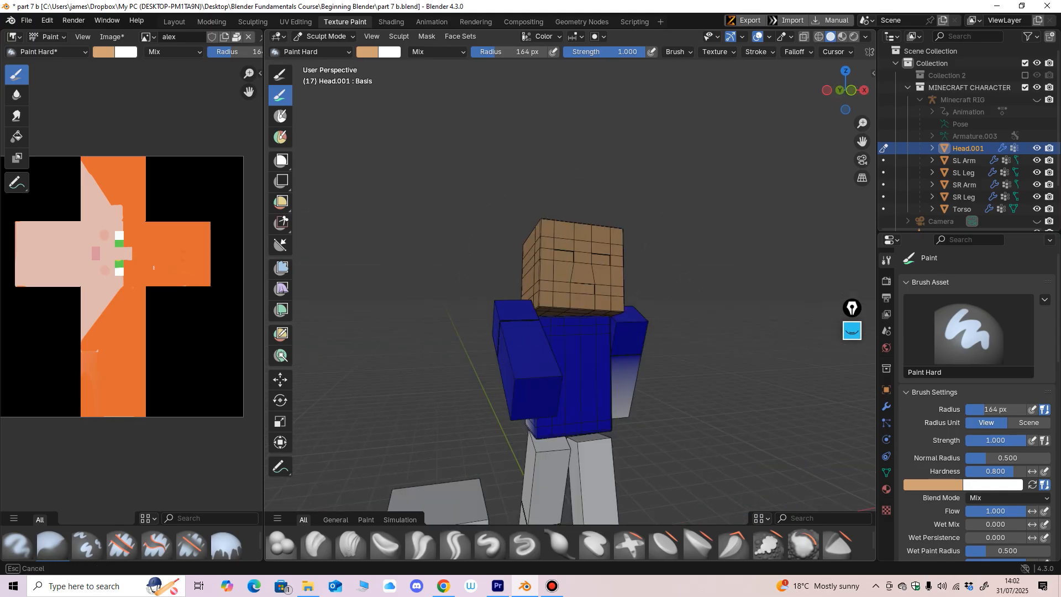
middle_drag(555, 280, 542, 294)
drag(542, 294, 556, 277)
mouse_move(556, 277)
middle_down()
mouse_move(504, 310)
mouse_move(457, 280)
mouse_move(473, 276)
middle_up()
drag(533, 271, 530, 273)
mouse_move(531, 273)
middle_down()
mouse_move(457, 268)
mouse_move(495, 260)
middle_up()
middle_drag(552, 293, 525, 307)
Step: Reduce the Paint brush radius to 95 px and review the painted head and body up close
key(f)
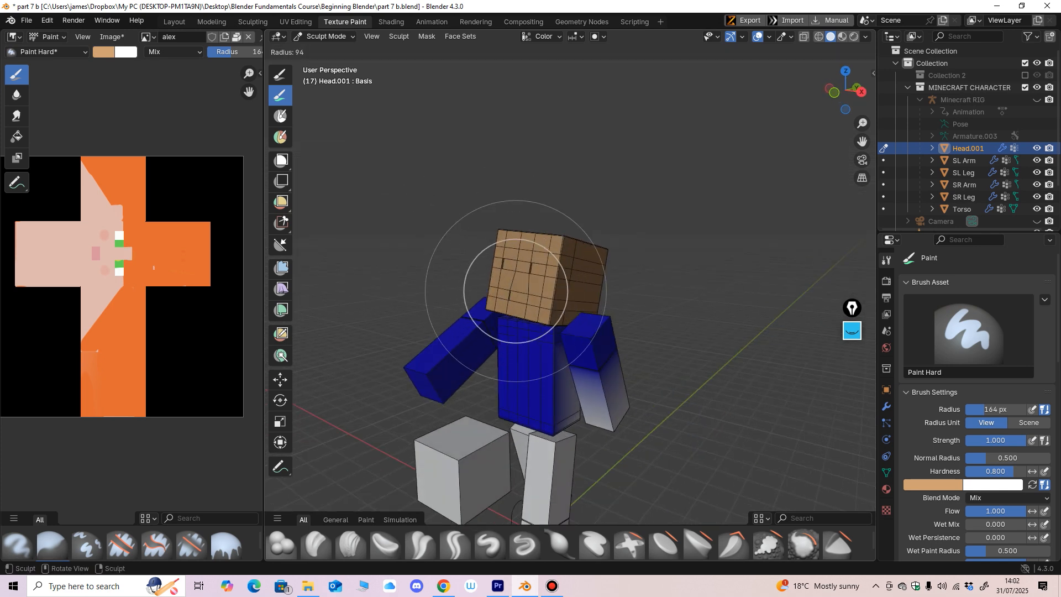
click(568, 291)
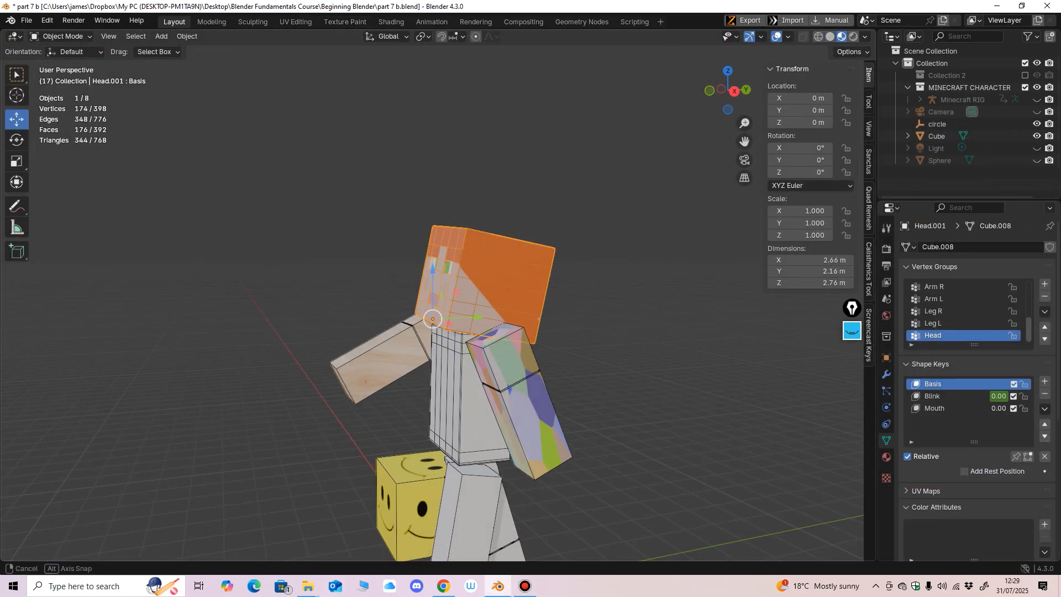
middle_drag(433, 319, 586, 275)
scroll(435, 279, up, 1)
middle_drag(331, 279, 387, 269)
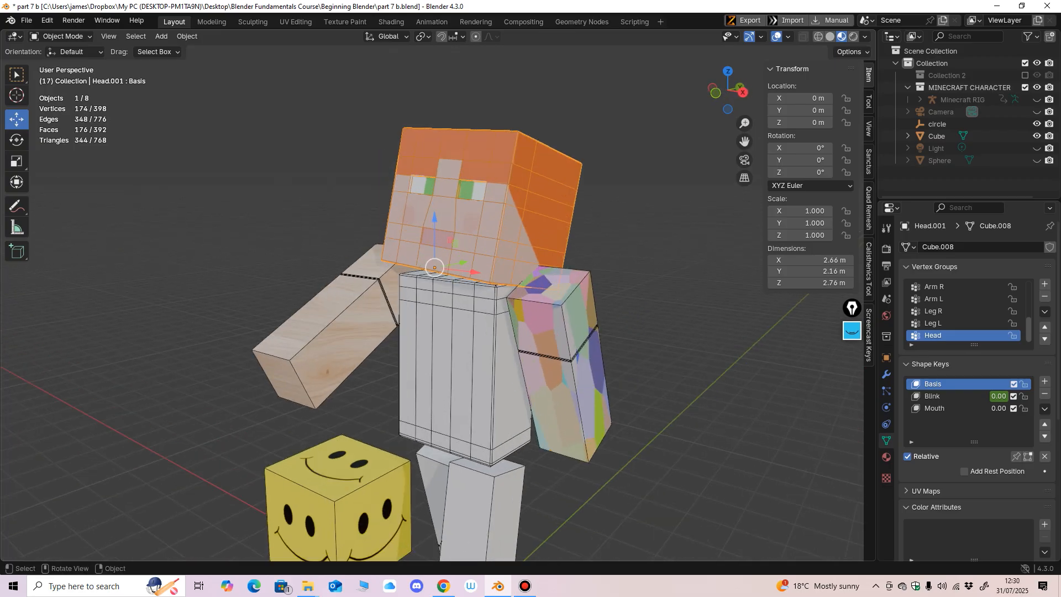